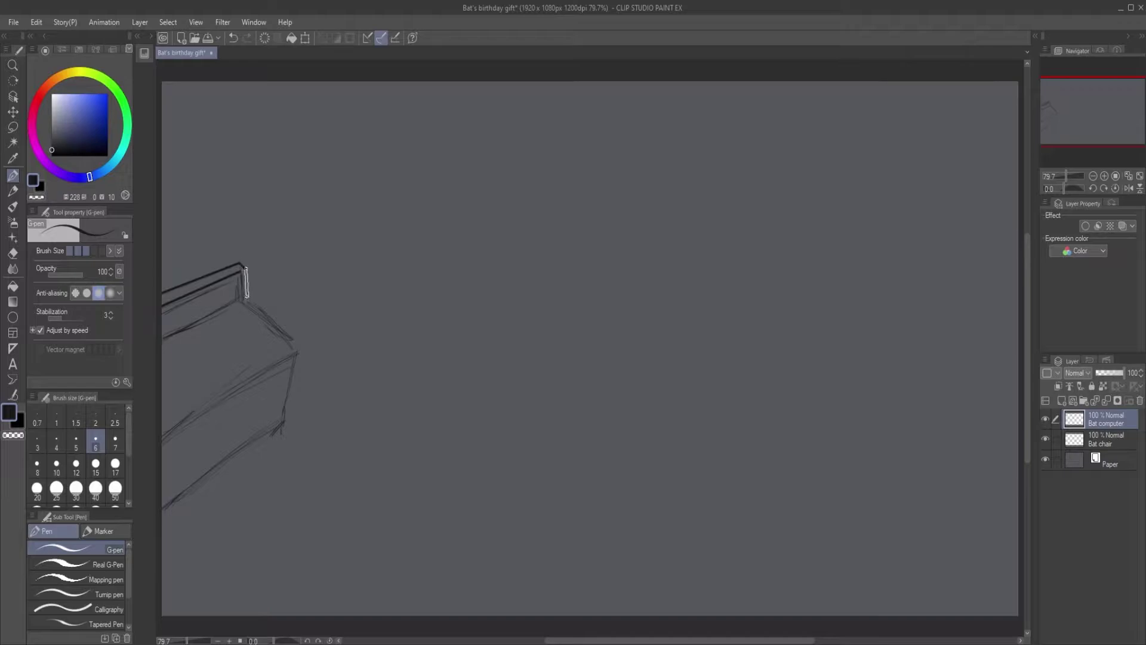
pyautogui.hotkey('ctrl', 'z')
pyautogui.moveTo(243, 259)
pyautogui.mouseDown()
pyautogui.moveTo(255, 299)
pyautogui.moveTo(302, 332)
pyautogui.mouseUp()
pyautogui.moveTo(257, 298)
pyautogui.mouseDown()
pyautogui.moveTo(317, 353)
pyautogui.moveTo(325, 423)
pyautogui.moveTo(357, 398)
pyautogui.moveTo(347, 347)
pyautogui.moveTo(280, 289)
pyautogui.moveTo(274, 262)
pyautogui.moveTo(242, 253)
pyautogui.mouseUp()
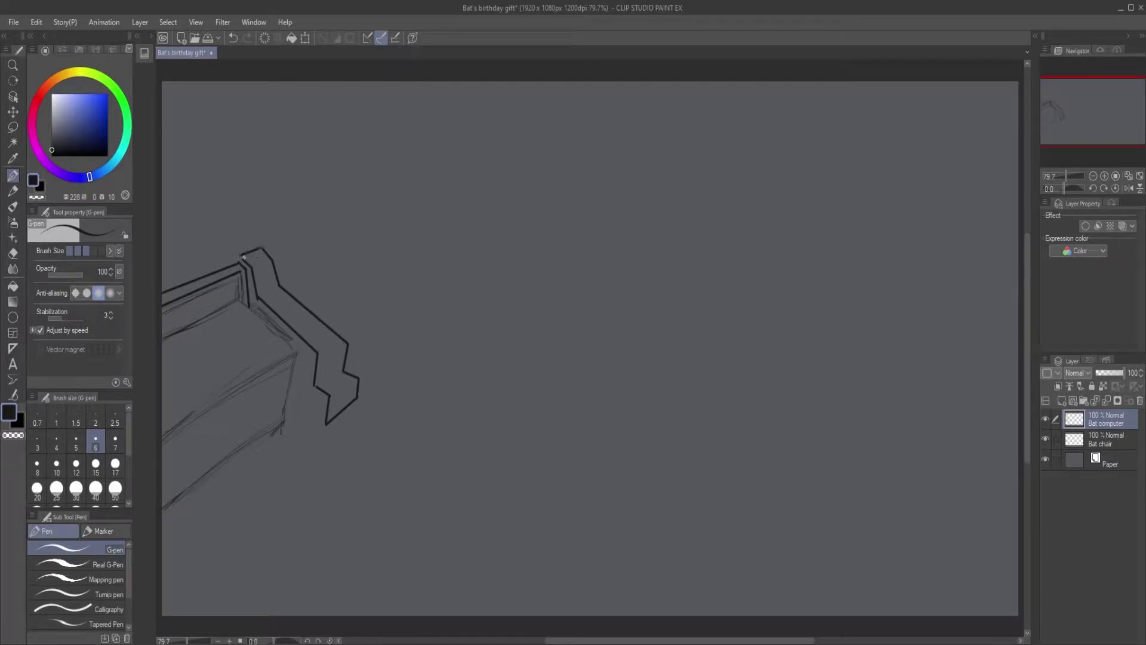
pyautogui.hotkey('ctrl', 'z')
pyautogui.hotkey('ctrl', 'z')
pyautogui.hotkey('ctrl', 'z')
pyautogui.hotkey('ctrl', 'z')
pyautogui.hotkey('ctrl', 'z')
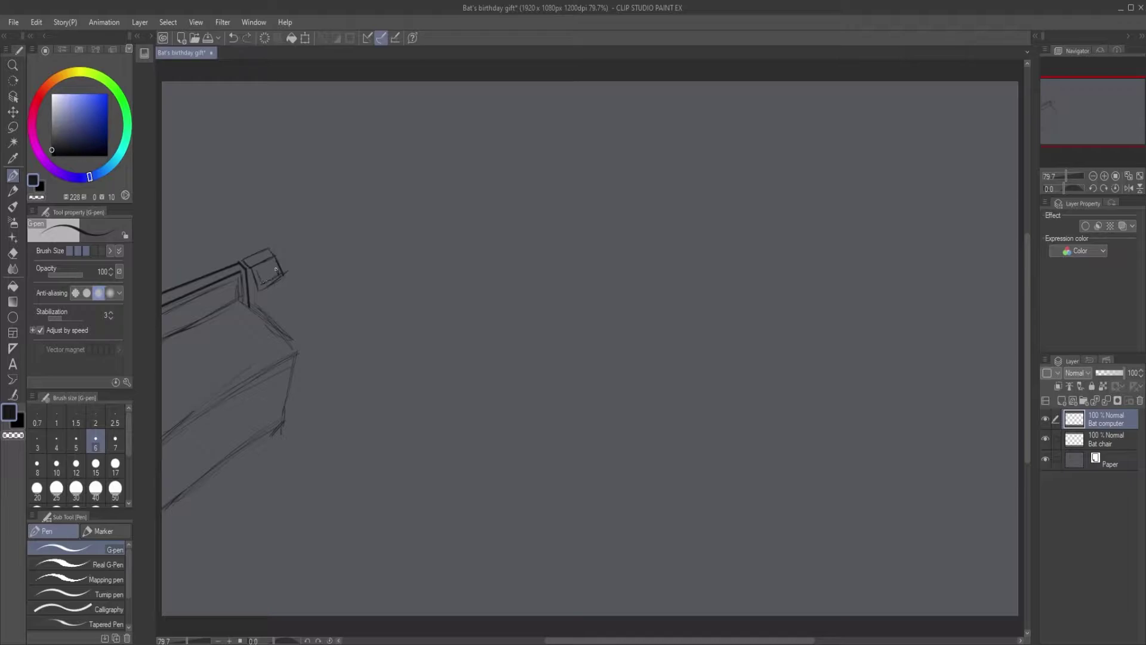
# Sketch three small box shapes in a staggered row beside the large console's right edge.
pyautogui.moveTo(277, 262); pyautogui.dragTo(258, 271)
pyautogui.press('w')
pyautogui.click(284, 259)
pyautogui.hotkey('ctrl', 'd')
pyautogui.press('e')
pyautogui.press('p')
pyautogui.moveTo(321, 381)
pyautogui.mouseDown()
pyautogui.moveTo(351, 361)
pyautogui.moveTo(313, 364)
pyautogui.mouseUp()
pyautogui.moveTo(322, 411); pyautogui.dragTo(349, 397)
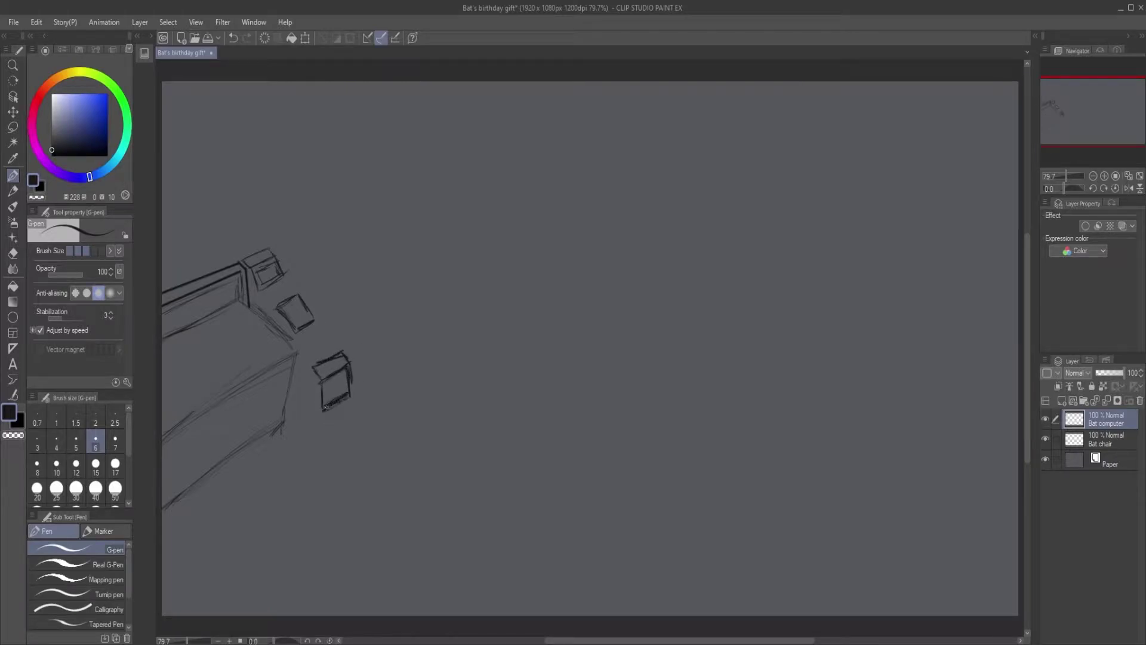
# Sketch a slanted edge with a short downward end to the right of the three small boxes.
pyautogui.moveTo(319, 285); pyautogui.dragTo(360, 343)
pyautogui.moveTo(369, 391); pyautogui.dragTo(368, 394)
pyautogui.moveTo(305, 280)
pyautogui.mouseDown()
pyautogui.moveTo(308, 241)
pyautogui.moveTo(283, 225)
pyautogui.mouseUp()
# Draw the long parallelogram top face of a raised monitor box above the slanted edge with straight lines.
pyautogui.scroll(-2, 344, 197)
pyautogui.keyDown('shift'); pyautogui.click(345, 197); pyautogui.keyUp('shift')
pyautogui.click(322, 234)
pyautogui.keyDown('shift'); pyautogui.click(361, 209); pyautogui.keyUp('shift')
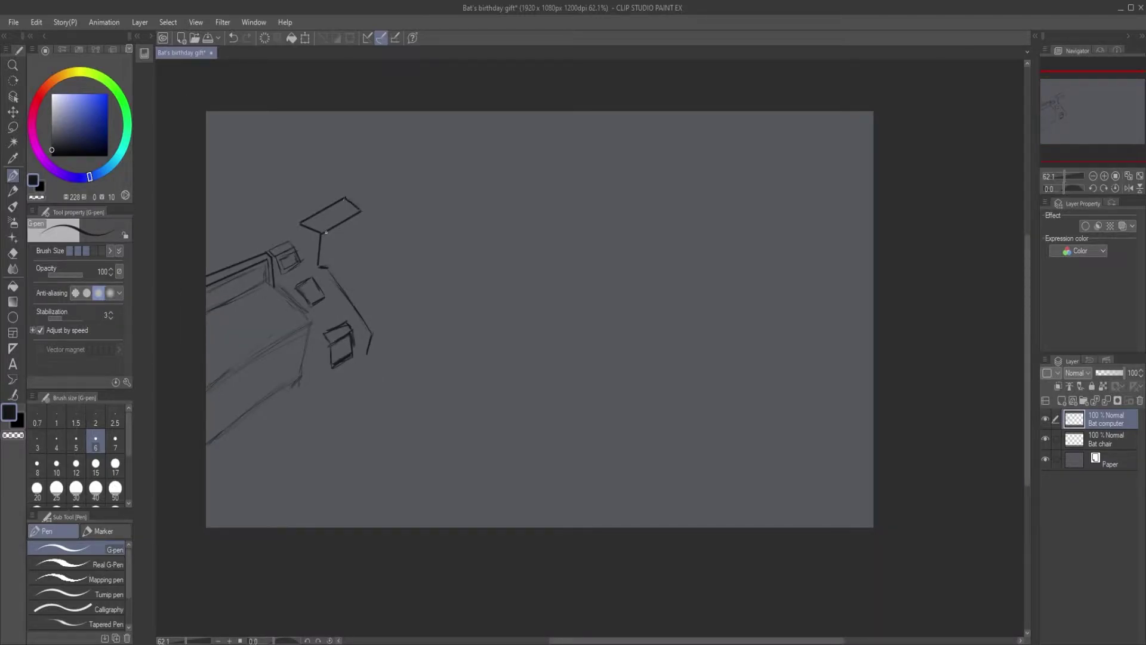
pyautogui.keyDown('shift'); pyautogui.click(357, 252); pyautogui.keyUp('shift')
pyautogui.hotkey('ctrl', 'z')
pyautogui.scroll(6, 339, 252)
pyautogui.hotkey('ctrl', 'z')
pyautogui.click(387, 162)
pyautogui.keyDown('shift'); pyautogui.click(446, 128); pyautogui.keyUp('shift')
pyautogui.click(353, 134)
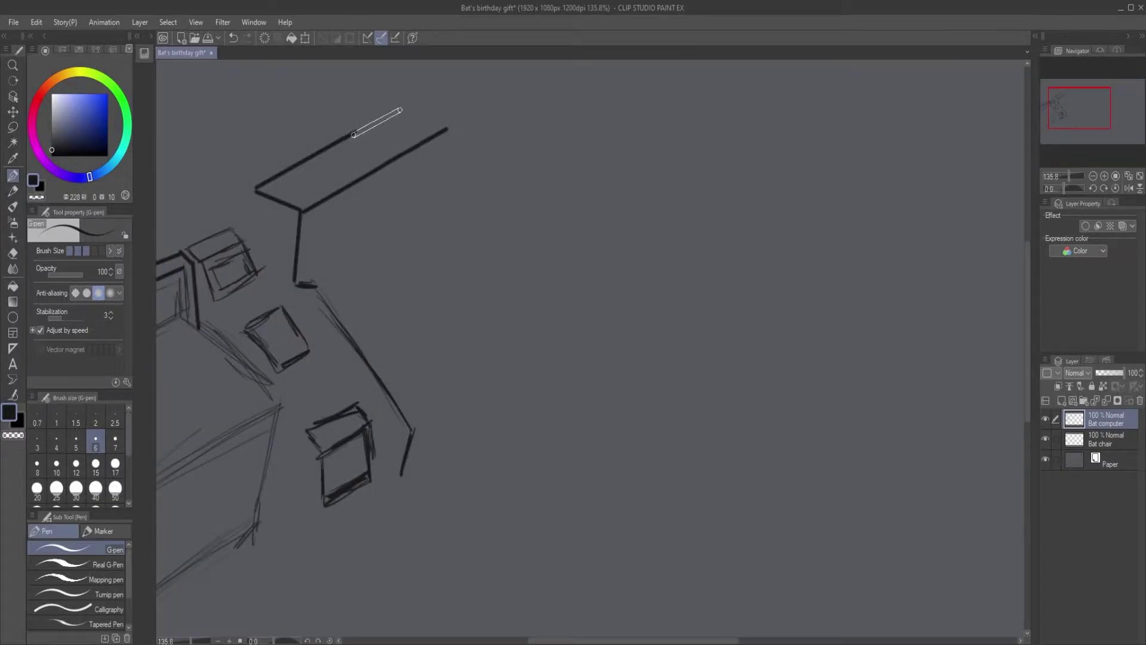
pyautogui.keyDown('shift'); pyautogui.click(417, 93); pyautogui.keyUp('shift')
pyautogui.keyDown('shift'); pyautogui.click(452, 127); pyautogui.keyUp('shift')
# Add the narrow side face and the long front face beneath the monitor box's top face.
pyautogui.click(256, 190)
pyautogui.keyDown('shift'); pyautogui.click(258, 271); pyautogui.keyUp('shift')
pyautogui.hotkey('ctrl', 'z')
pyautogui.keyDown('shift'); pyautogui.click(257, 275); pyautogui.keyUp('shift')
pyautogui.keyDown('shift'); pyautogui.click(302, 214); pyautogui.keyUp('shift')
pyautogui.click(451, 129)
pyautogui.click(298, 280)
pyautogui.keyDown('shift'); pyautogui.click(457, 185); pyautogui.keyUp('shift')
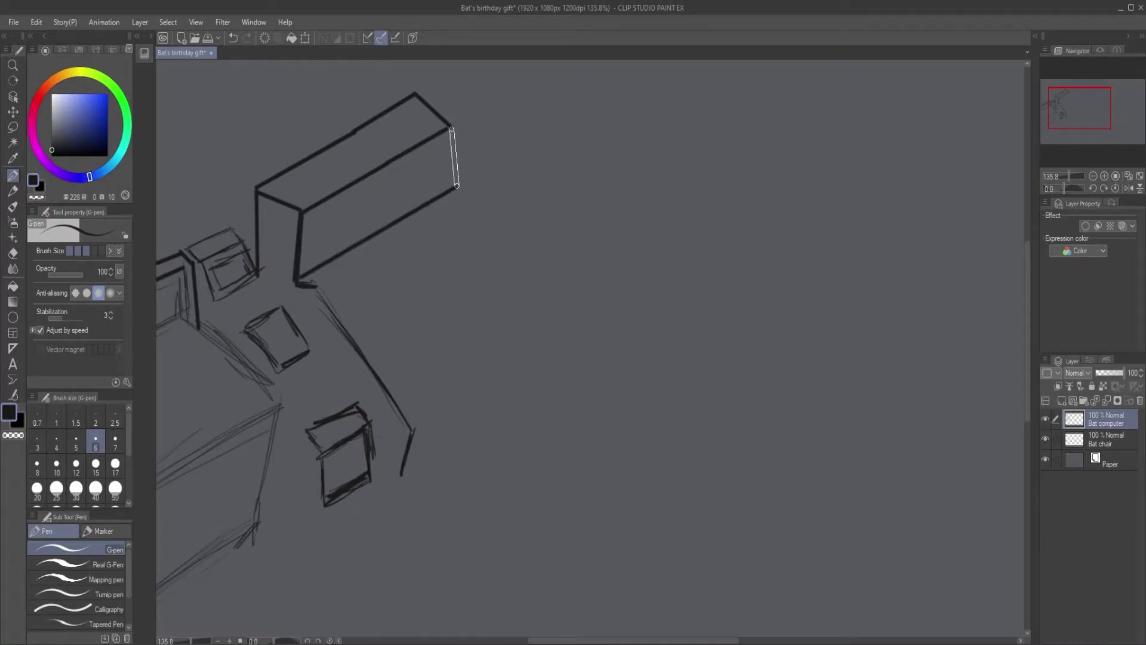
pyautogui.keyDown('shift'); pyautogui.click(456, 186); pyautogui.keyUp('shift')
# Redraw the vertical edge shared by the monitor box's side and front faces and erase the excess line.
pyautogui.click(302, 212)
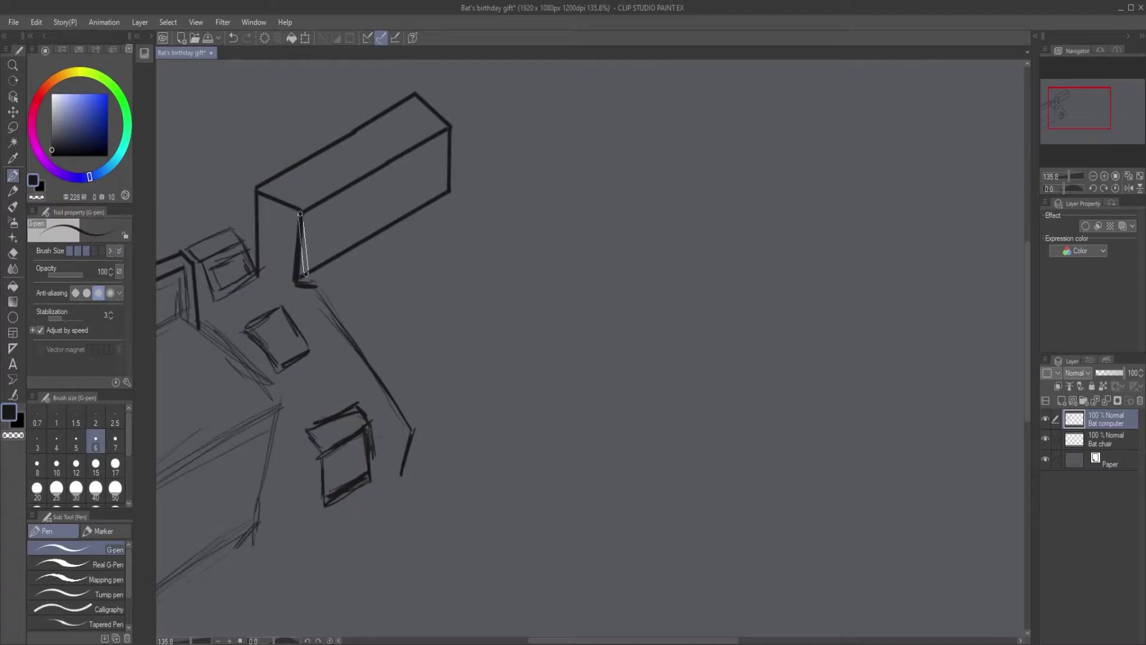
pyautogui.keyDown('shift'); pyautogui.click(305, 276); pyautogui.keyUp('shift')
pyautogui.press('e')
pyautogui.moveTo(297, 258)
pyautogui.mouseDown()
pyautogui.moveTo(295, 232)
pyautogui.moveTo(300, 281)
pyautogui.moveTo(306, 261)
pyautogui.moveTo(305, 241)
pyautogui.moveTo(292, 292)
pyautogui.mouseUp()
pyautogui.press('p')
pyautogui.press('e')
pyautogui.press('p')
# Straighten the short lower edge and draw the slanted panel's upper edge just below the monitor box.
pyautogui.keyDown('shift'); pyautogui.click(414, 429); pyautogui.keyUp('shift')
pyautogui.keyDown('shift'); pyautogui.click(399, 478); pyautogui.keyUp('shift')
pyautogui.click(312, 285)
pyautogui.keyDown('shift'); pyautogui.click(454, 206); pyautogui.keyUp('shift')
pyautogui.hotkey('ctrl', 'z')
pyautogui.keyDown('shift'); pyautogui.click(459, 202); pyautogui.keyUp('shift')
pyautogui.hotkey('ctrl', 'z')
pyautogui.keyDown('shift'); pyautogui.click(465, 195); pyautogui.keyUp('shift')
pyautogui.moveTo(451, 190); pyautogui.dragTo(462, 199)
pyautogui.hotkey('ctrl', 'z')
pyautogui.press('e')
pyautogui.click(468, 194)
pyautogui.press('p')
# Draw the slanted panel's right and lower edges and trim the corner where they meet.
pyautogui.moveTo(464, 197); pyautogui.dragTo(562, 342)
pyautogui.moveTo(412, 426); pyautogui.dragTo(554, 337)
pyautogui.press('e')
pyautogui.click(562, 341)
pyautogui.press('p')
# Draw the front face below the slanted panel and clean up its corner lines with the eraser.
pyautogui.click(556, 334)
pyautogui.keyDown('shift'); pyautogui.click(546, 409); pyautogui.keyUp('shift')
pyautogui.click(412, 428)
pyautogui.keyDown('shift'); pyautogui.click(412, 479); pyautogui.keyUp('shift')
pyautogui.moveTo(550, 406); pyautogui.dragTo(548, 399)
pyautogui.press('e')
pyautogui.moveTo(404, 477); pyautogui.dragTo(409, 433)
pyautogui.moveTo(480, 401); pyautogui.dragTo(457, 463)
pyautogui.scroll(3, 457, 464)
pyautogui.scroll(2, 423, 382)
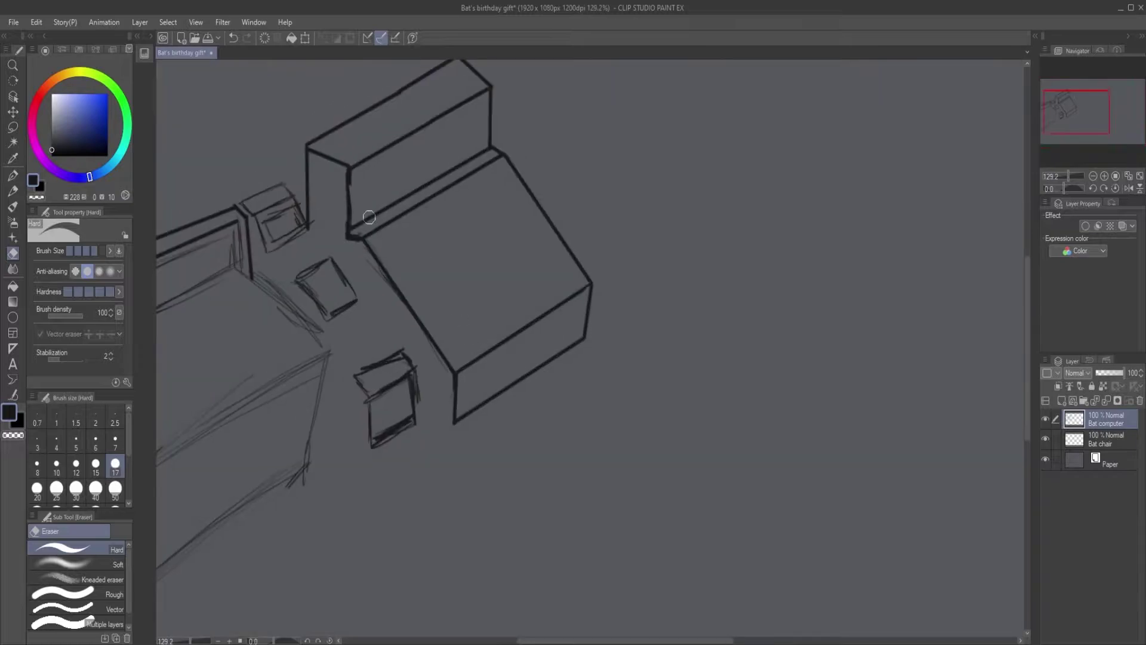
# Outline an inset screen on the monitor box's front face and an inset border inside the slanted panel.
pyautogui.press('p')
pyautogui.moveTo(363, 186)
pyautogui.mouseDown()
pyautogui.moveTo(363, 174)
pyautogui.moveTo(475, 115)
pyautogui.moveTo(475, 160)
pyautogui.mouseUp()
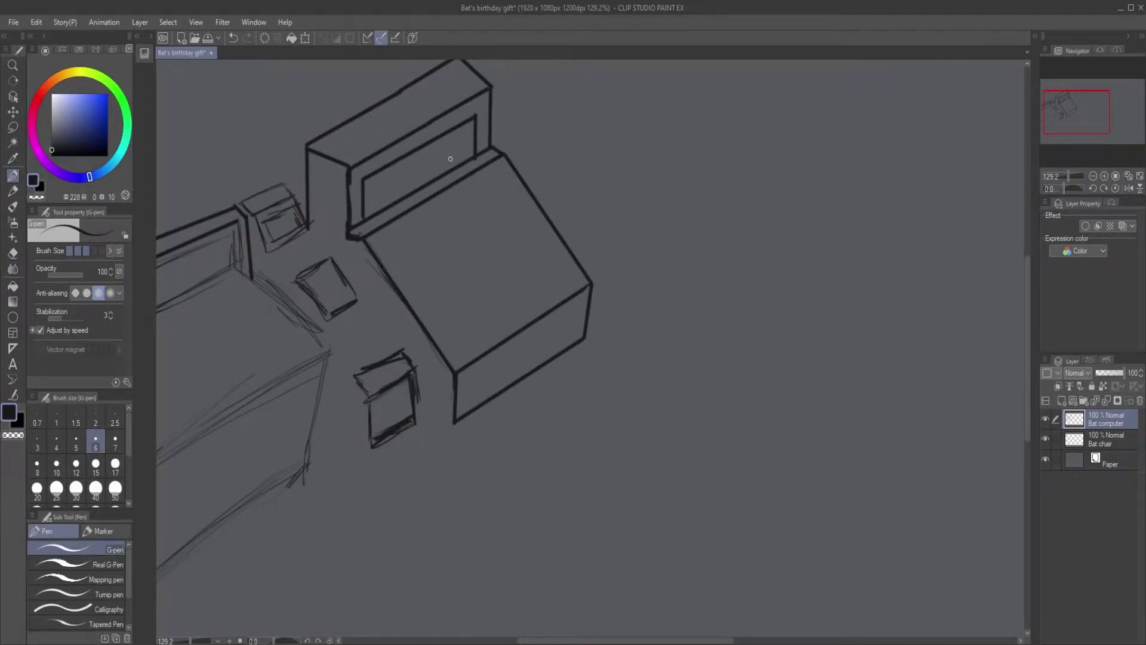
pyautogui.click(376, 244)
pyautogui.keyDown('shift'); pyautogui.click(458, 359); pyautogui.keyUp('shift')
pyautogui.keyDown('shift'); pyautogui.click(576, 280); pyautogui.keyUp('shift')
pyautogui.hotkey('ctrl', 'z')
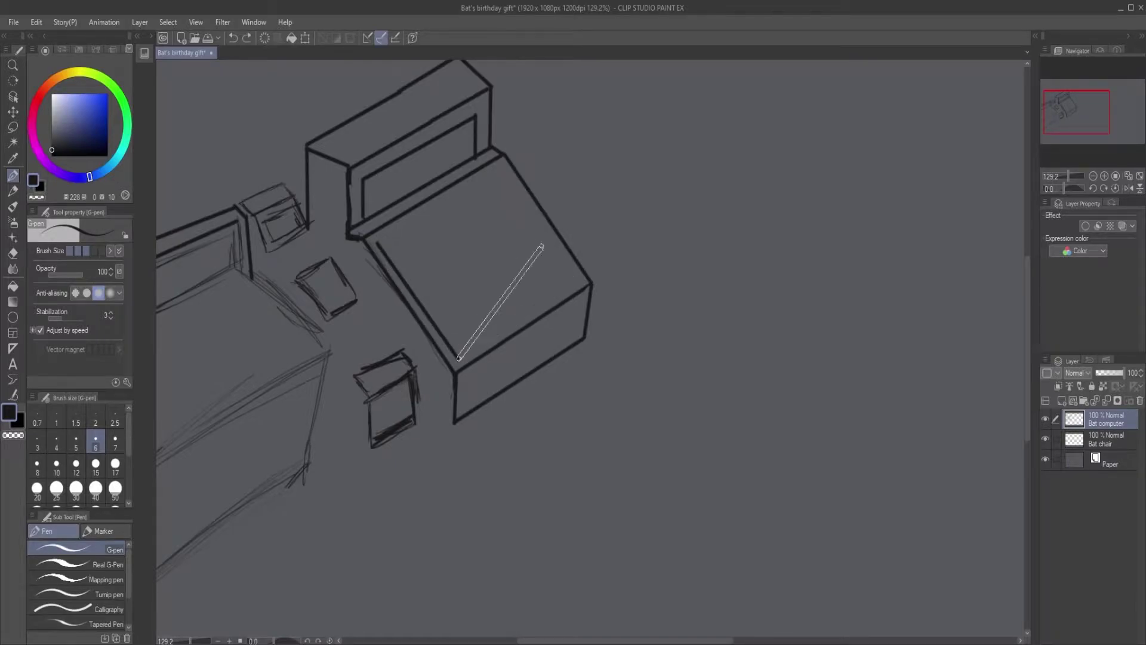
pyautogui.keyDown('shift'); pyautogui.click(579, 280); pyautogui.keyUp('shift')
pyautogui.keyDown('shift'); pyautogui.click(501, 165); pyautogui.keyUp('shift')
pyautogui.hotkey('ctrl', 'z')
pyautogui.keyDown('shift'); pyautogui.click(501, 165); pyautogui.keyUp('shift')
pyautogui.keyDown('shift'); pyautogui.click(377, 243); pyautogui.keyUp('shift')
pyautogui.hotkey('ctrl', 'z')
pyautogui.moveTo(377, 243); pyautogui.dragTo(502, 165)
pyautogui.hotkey('ctrl', 'z')
# Set the brush size to 2.5 and draw three thin parallel lines inside the slanted panel's upper edge.
pyautogui.click(115, 418)
pyautogui.moveTo(380, 245); pyautogui.dragTo(498, 173)
pyautogui.hotkey('ctrl', 'z')
pyautogui.moveTo(380, 244); pyautogui.dragTo(499, 173)
pyautogui.scroll(3, 392, 246)
pyautogui.moveTo(281, 348); pyautogui.dragTo(577, 174)
pyautogui.click(286, 356)
pyautogui.keyDown('shift'); pyautogui.click(583, 179); pyautogui.keyUp('shift')
pyautogui.hotkey('ctrl', 'z')
pyautogui.hotkey('ctrl', 'y')
# Draw four evenly spaced thin lines running down the slanted panel to divide it into columns.
pyautogui.scroll(2, 362, 241)
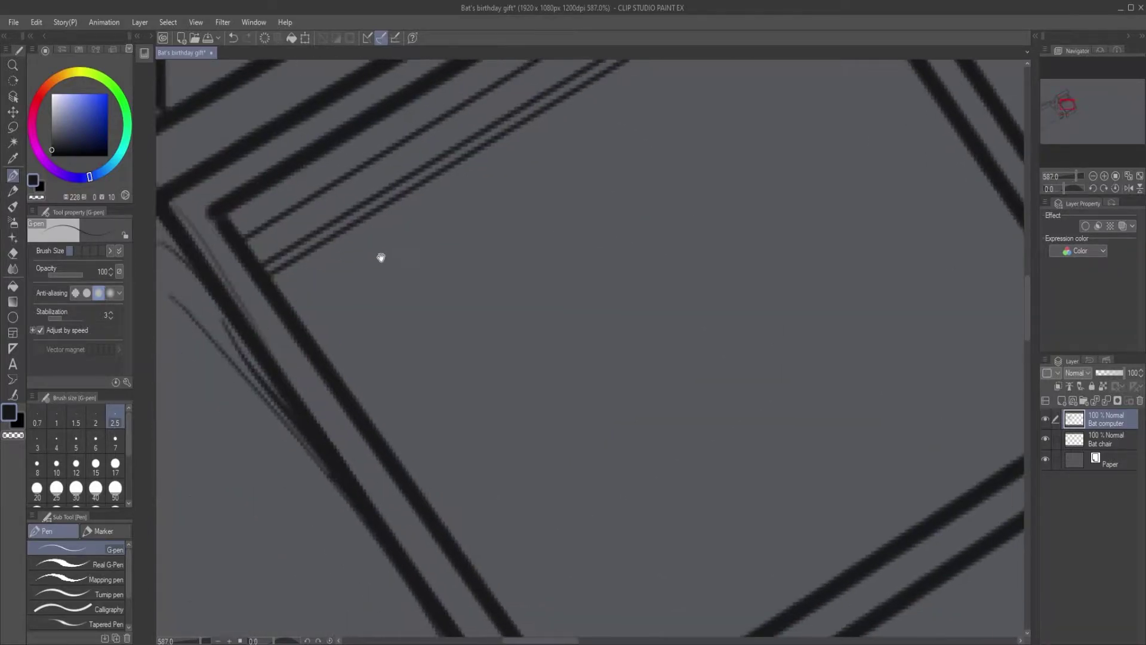
pyautogui.scroll(-2, 363, 241)
pyautogui.moveTo(373, 241); pyautogui.dragTo(578, 530)
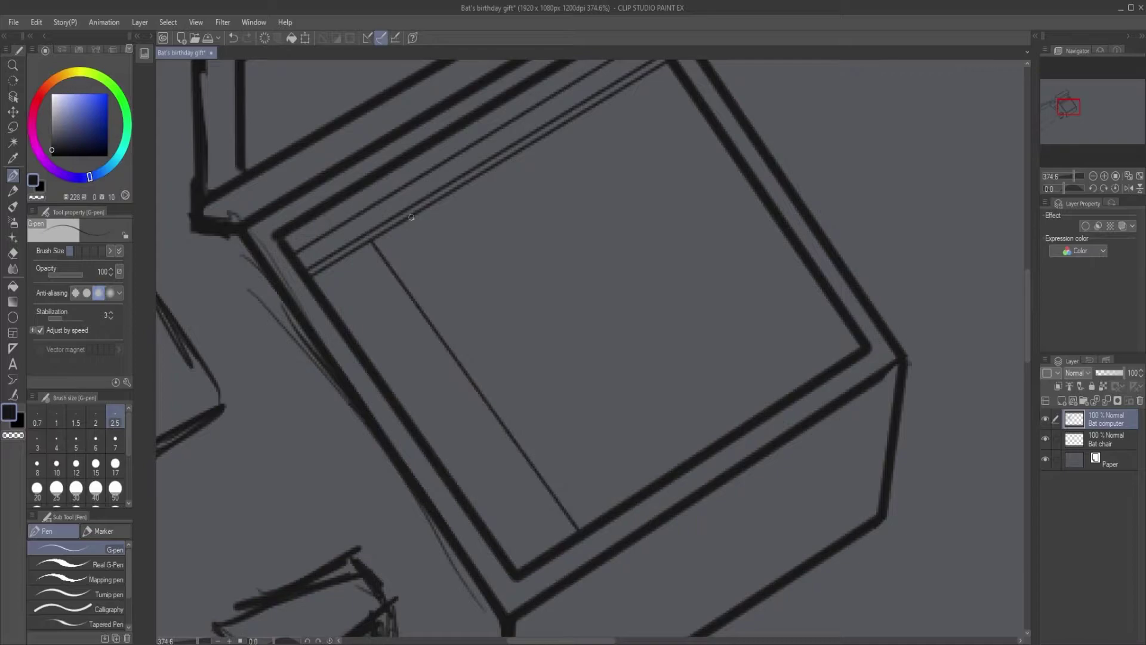
pyautogui.moveTo(445, 201); pyautogui.dragTo(656, 482)
pyautogui.moveTo(499, 161); pyautogui.dragTo(712, 440)
pyautogui.hotkey('ctrl', 'z')
pyautogui.moveTo(515, 153); pyautogui.dragTo(727, 435)
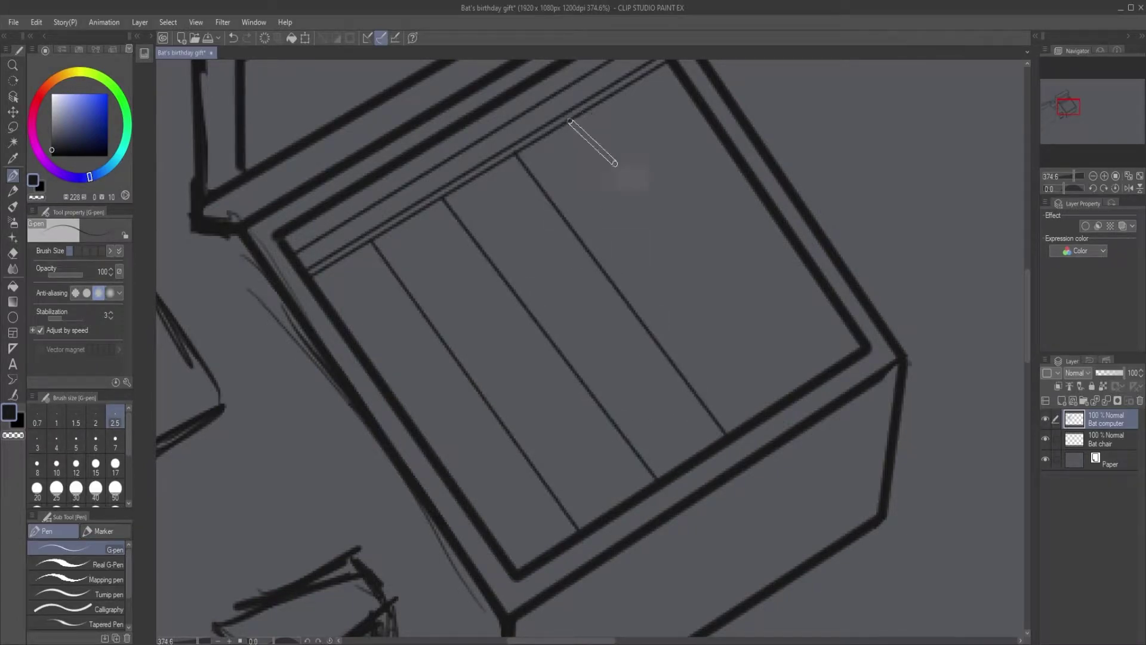
pyautogui.moveTo(582, 112)
pyautogui.mouseDown()
pyautogui.moveTo(780, 404)
pyautogui.moveTo(791, 395)
pyautogui.mouseUp()
pyautogui.hotkey('ctrl', 'z')
pyautogui.moveTo(580, 116); pyautogui.dragTo(794, 389)
# Draw seven parallel thin lines across the slanted panel to complete the key grid.
pyautogui.moveTo(337, 316); pyautogui.dragTo(688, 100)
pyautogui.moveTo(364, 356); pyautogui.dragTo(716, 133)
pyautogui.moveTo(385, 389); pyautogui.dragTo(734, 168)
pyautogui.moveTo(416, 420); pyautogui.dragTo(774, 188)
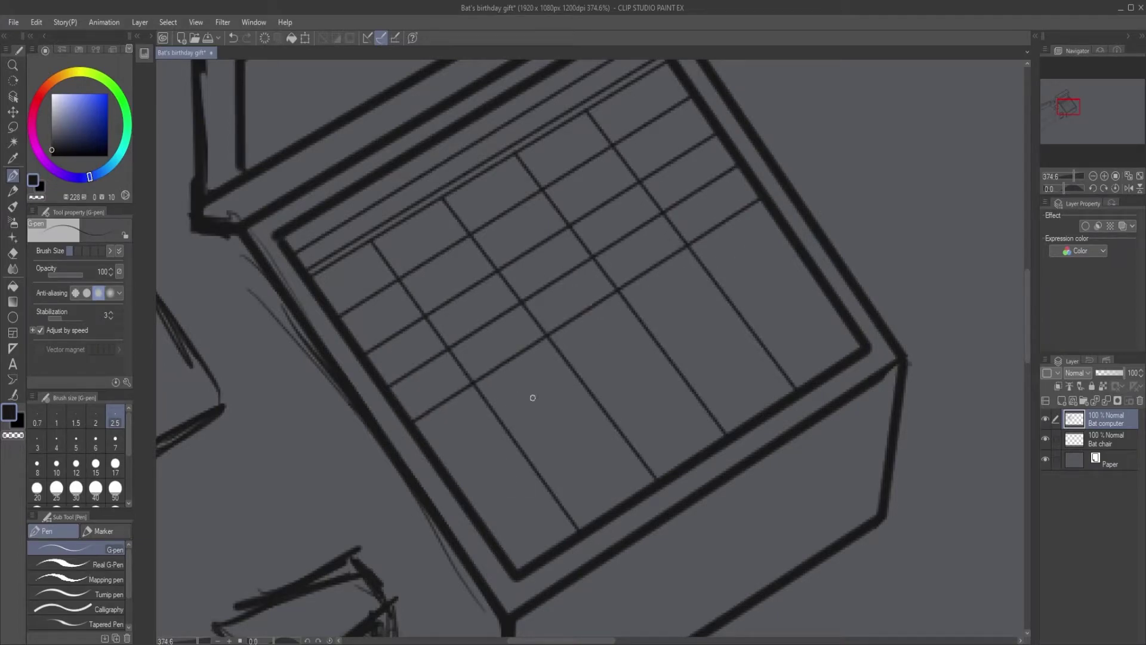
pyautogui.moveTo(435, 459); pyautogui.dragTo(787, 234)
pyautogui.moveTo(461, 499); pyautogui.dragTo(817, 267)
pyautogui.moveTo(487, 529); pyautogui.dragTo(835, 304)
# Lasso the whole console sketch, move it toward the canvas's lower-left corner, and deselect it.
pyautogui.scroll(-3, 621, 334)
pyautogui.moveTo(693, 412); pyautogui.dragTo(607, 425)
pyautogui.scroll(-4, 376, 286)
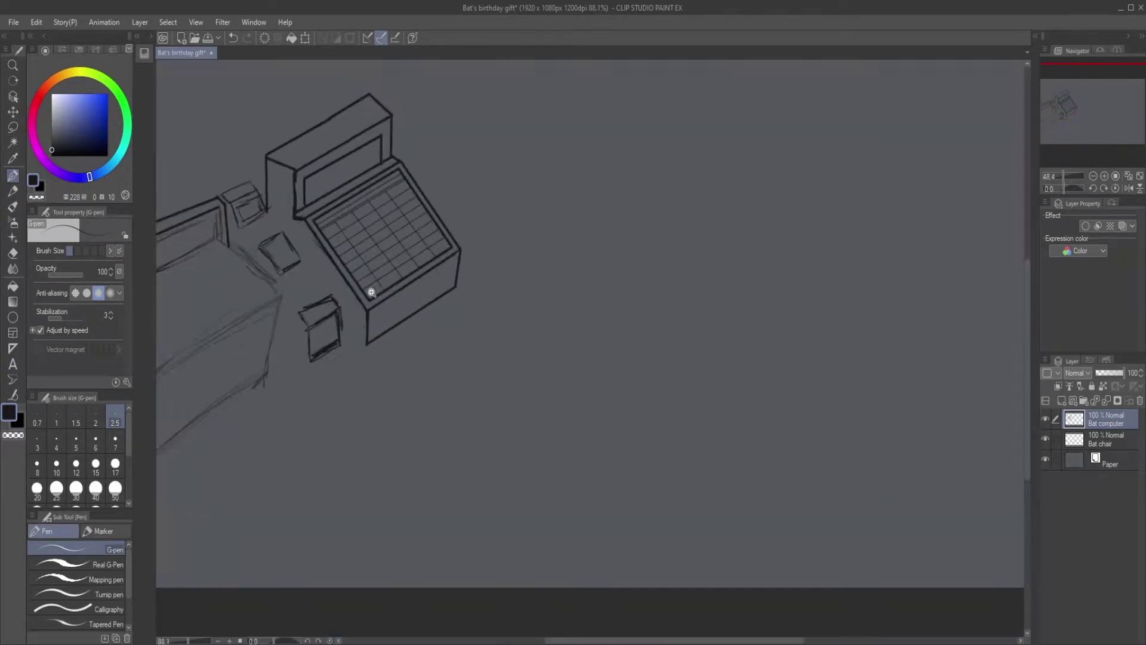
pyautogui.moveTo(377, 286); pyautogui.dragTo(466, 335)
pyautogui.click(13, 127)
pyautogui.moveTo(190, 278)
pyautogui.mouseDown()
pyautogui.moveTo(218, 233)
pyautogui.moveTo(327, 470)
pyautogui.mouseUp()
pyautogui.hotkey('ctrl', 'z')
pyautogui.moveTo(195, 561)
pyautogui.mouseDown()
pyautogui.moveTo(519, 114)
pyautogui.moveTo(209, 245)
pyautogui.mouseUp()
pyautogui.scroll(-3, 647, 397)
pyautogui.moveTo(657, 386); pyautogui.dragTo(530, 348)
pyautogui.hotkey('ctrl', 't')
pyautogui.moveTo(400, 336)
pyautogui.mouseDown()
pyautogui.moveTo(391, 409)
pyautogui.moveTo(427, 351)
pyautogui.mouseUp()
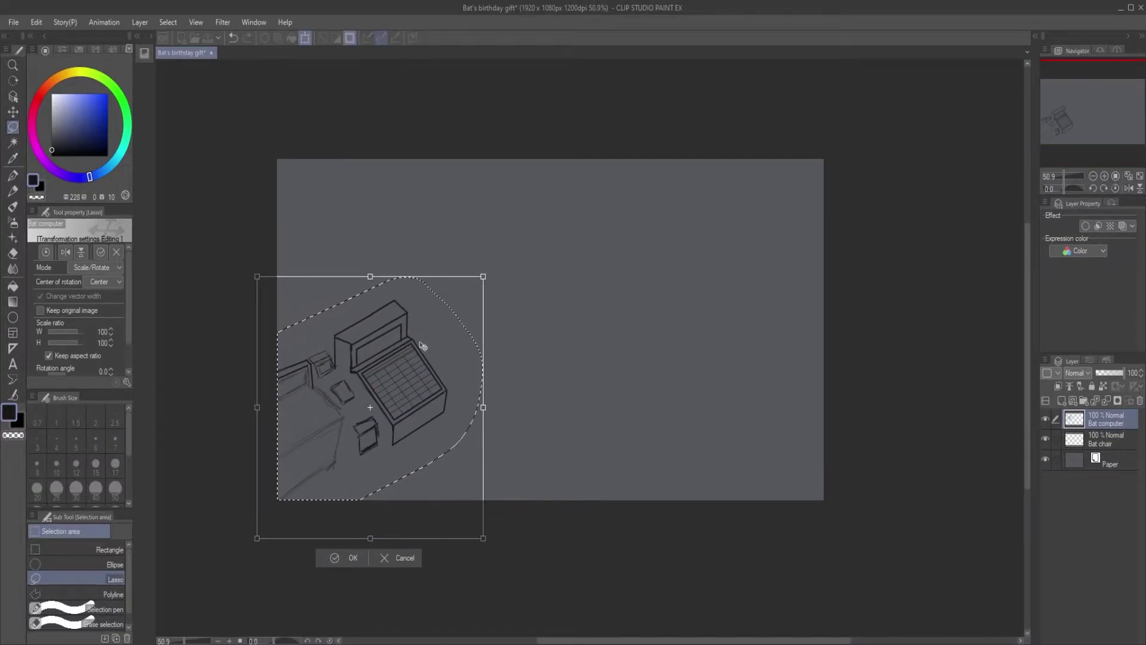
pyautogui.click(343, 558)
pyautogui.click(272, 557)
pyautogui.hotkey('ctrl', 'd')
pyautogui.press('p')
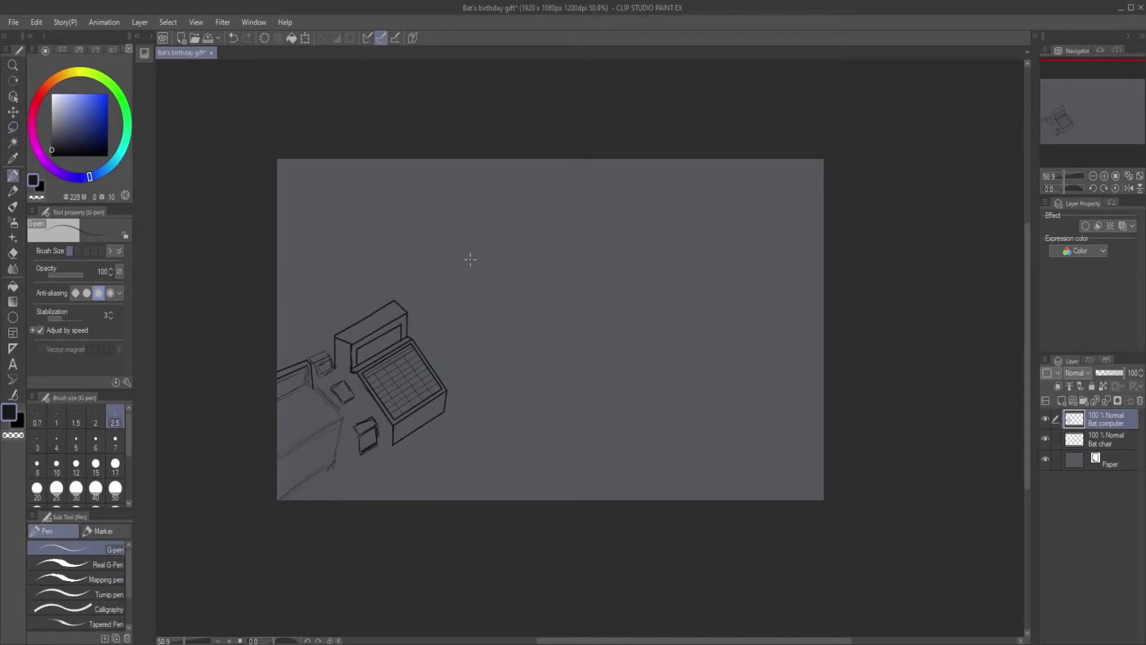
pyautogui.moveTo(375, 308); pyautogui.dragTo(418, 308)
pyautogui.moveTo(582, 245); pyautogui.dragTo(527, 272)
pyautogui.click(463, 418)
pyautogui.keyDown('shift'); pyautogui.click(458, 396); pyautogui.keyUp('shift')
pyautogui.keyDown('shift'); pyautogui.click(564, 298); pyautogui.keyUp('shift')
pyautogui.keyDown('shift'); pyautogui.click(587, 297); pyautogui.keyUp('shift')
pyautogui.moveTo(556, 358); pyautogui.dragTo(591, 359)
pyautogui.moveTo(738, 252)
pyautogui.mouseDown()
pyautogui.moveTo(768, 324)
pyautogui.moveTo(693, 324)
pyautogui.mouseUp()
pyautogui.moveTo(791, 307); pyautogui.dragTo(791, 350)
pyautogui.moveTo(716, 322); pyautogui.dragTo(750, 323)
pyautogui.click(1092, 188)
pyautogui.click(1104, 188)
# Draw a long, thin trapezoid with straight lines to the right of the monitor box.
pyautogui.moveTo(448, 319); pyautogui.dragTo(477, 319)
pyautogui.hotkey('ctrl', 'z')
pyautogui.keyDown('shift'); pyautogui.click(603, 313); pyautogui.keyUp('shift')
pyautogui.keyDown('shift'); pyautogui.click(609, 332); pyautogui.keyUp('shift')
pyautogui.keyDown('shift'); pyautogui.click(415, 331); pyautogui.keyUp('shift')
pyautogui.moveTo(411, 336); pyautogui.dragTo(454, 337)
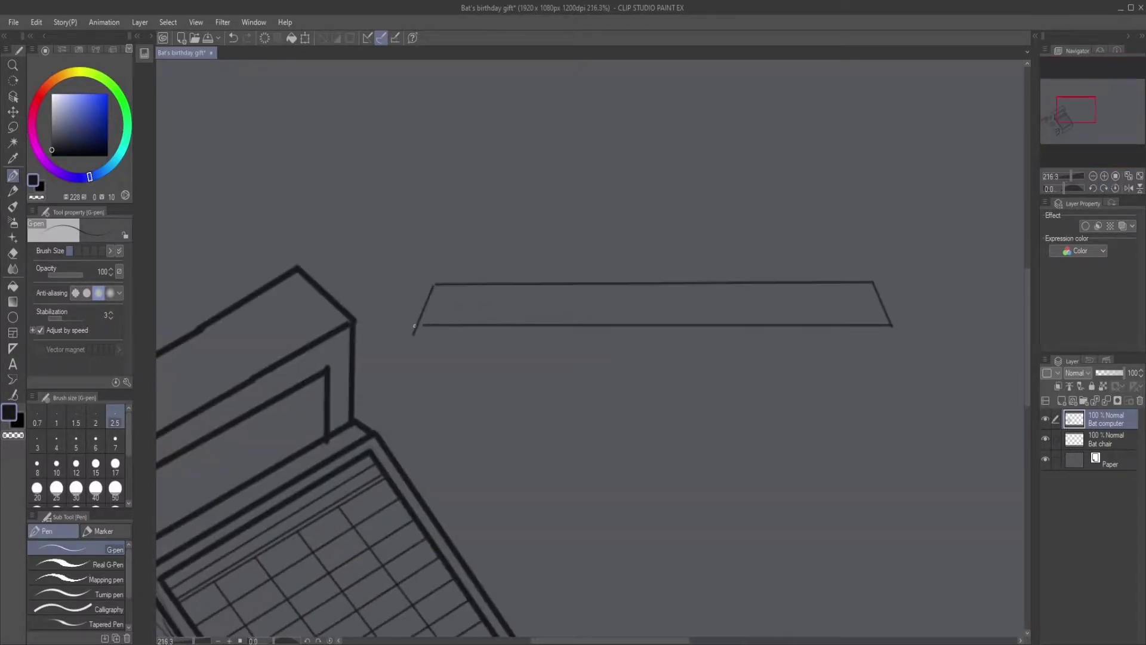
pyautogui.scroll(3, 419, 325)
pyautogui.scroll(-7, 416, 325)
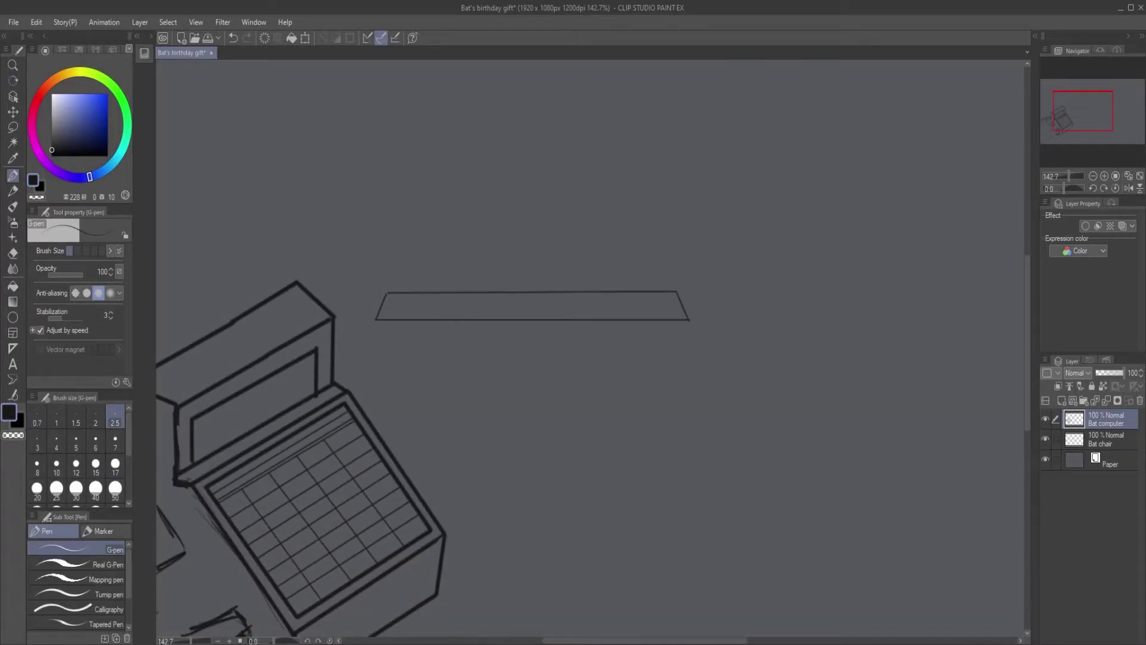
pyautogui.scroll(-3, 522, 353)
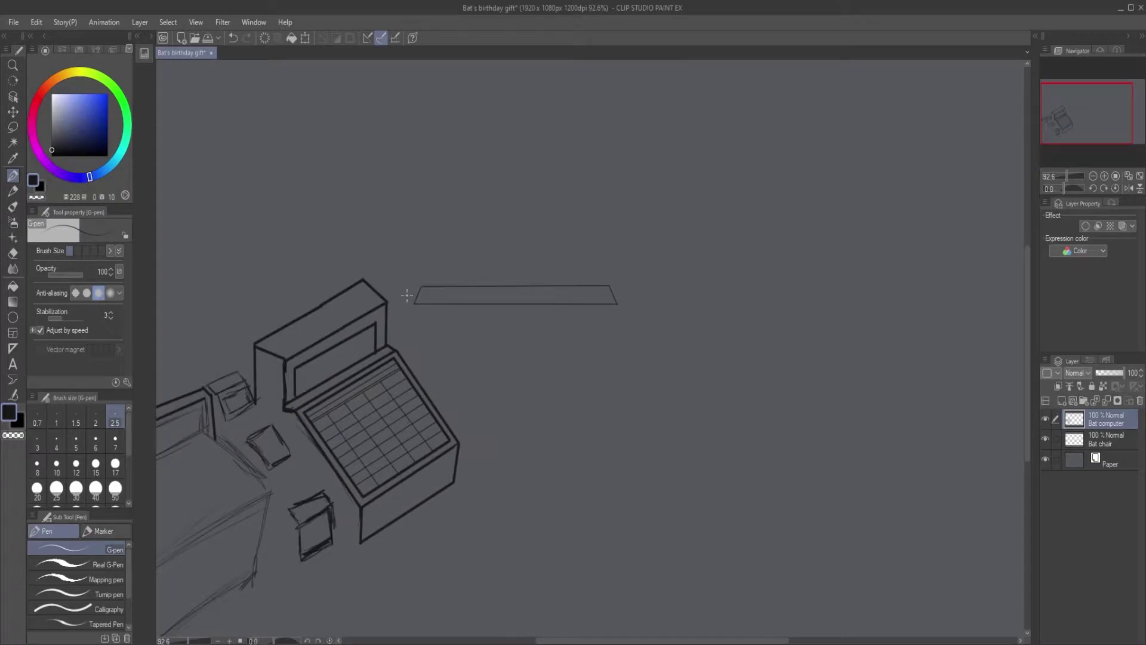
# Draw a larger trapezoid with straight lines around the thin one to form an outer border.
pyautogui.scroll(1, 399, 289)
pyautogui.moveTo(405, 305); pyautogui.dragTo(415, 276)
pyautogui.keyDown('shift'); pyautogui.click(646, 276); pyautogui.keyUp('shift')
pyautogui.hotkey('ctrl', 'z')
pyautogui.keyDown('shift'); pyautogui.click(650, 276); pyautogui.keyUp('shift')
pyautogui.moveTo(665, 311); pyautogui.dragTo(667, 315)
pyautogui.moveTo(413, 275)
pyautogui.mouseDown()
pyautogui.moveTo(398, 314)
pyautogui.moveTo(666, 315)
pyautogui.mouseUp()
pyautogui.hotkey('ctrl', 'z')
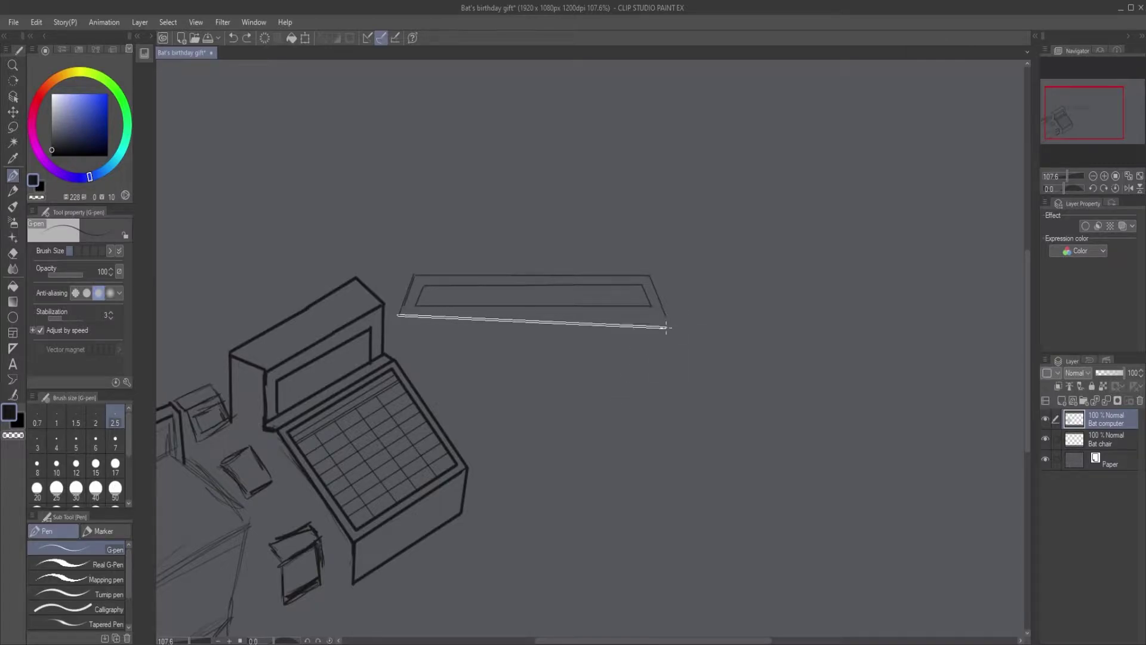
pyautogui.keyDown('shift'); pyautogui.click(666, 315); pyautogui.keyUp('shift')
pyautogui.hotkey('ctrl', 'z')
pyautogui.moveTo(665, 315); pyautogui.dragTo(667, 315)
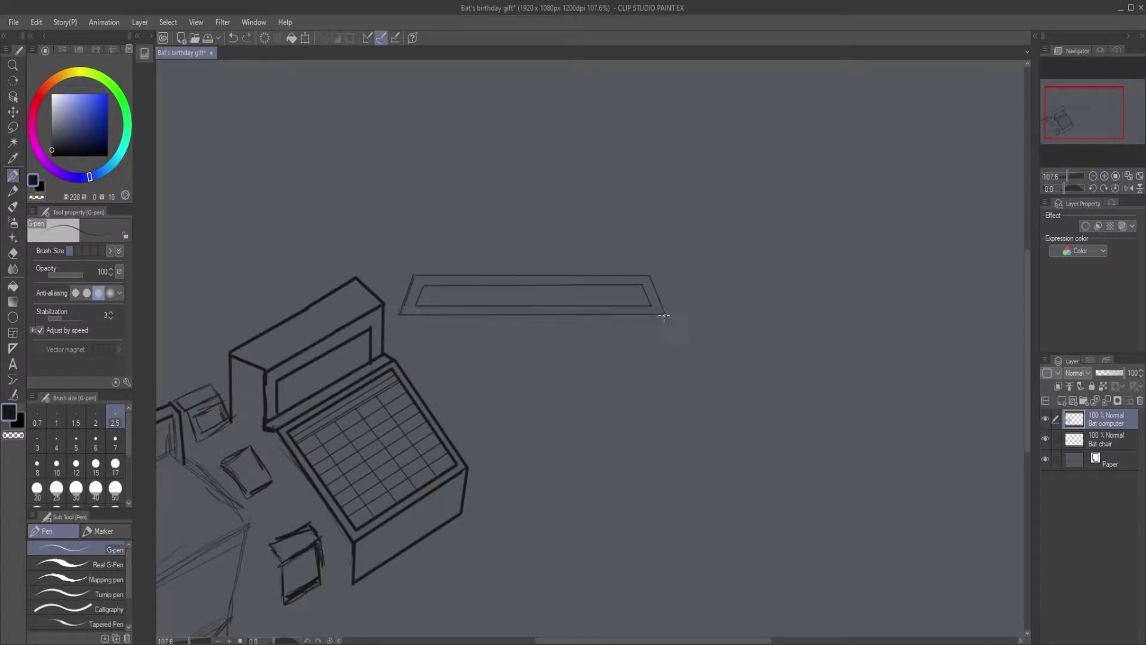
# Draw a thin L-shaped bar below the trapezoid, with a short vertical arm and a long horizontal arm.
pyautogui.scroll(2, 418, 296)
pyautogui.scroll(3, 419, 272)
pyautogui.scroll(-6, 431, 253)
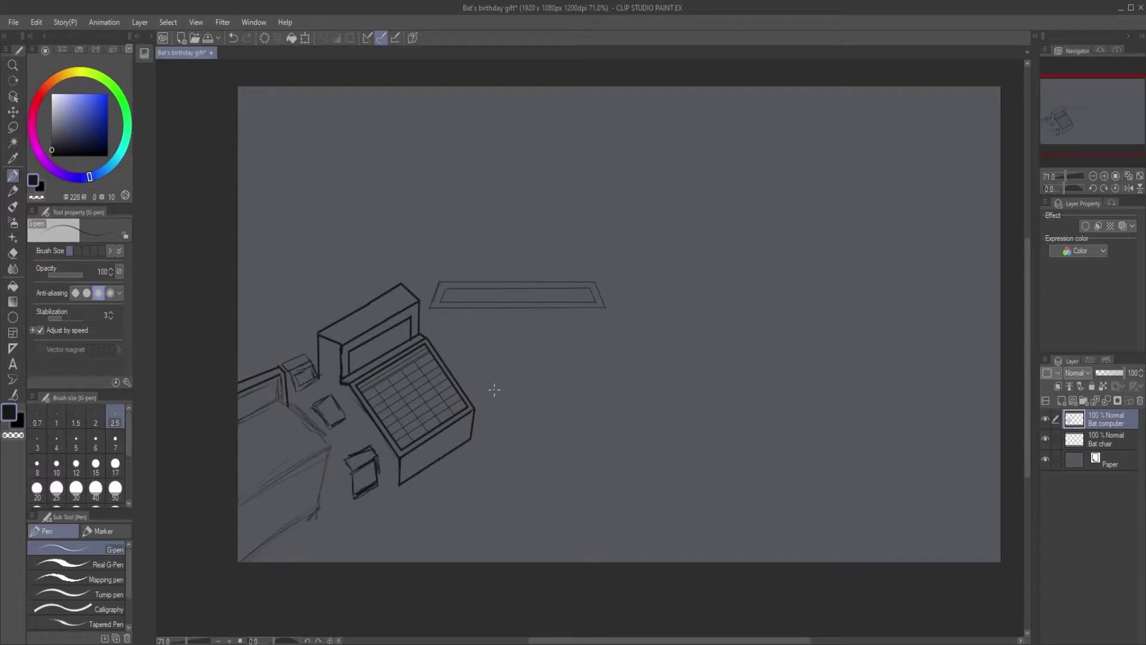
pyautogui.moveTo(491, 321); pyautogui.dragTo(694, 320)
pyautogui.scroll(4, 482, 333)
pyautogui.moveTo(498, 312)
pyautogui.mouseDown()
pyautogui.moveTo(488, 372)
pyautogui.moveTo(498, 455)
pyautogui.mouseUp()
pyautogui.moveTo(498, 456)
pyautogui.mouseDown()
pyautogui.moveTo(534, 456)
pyautogui.moveTo(530, 327)
pyautogui.moveTo(963, 327)
pyautogui.moveTo(963, 312)
pyautogui.mouseUp()
pyautogui.scroll(-3, 497, 435)
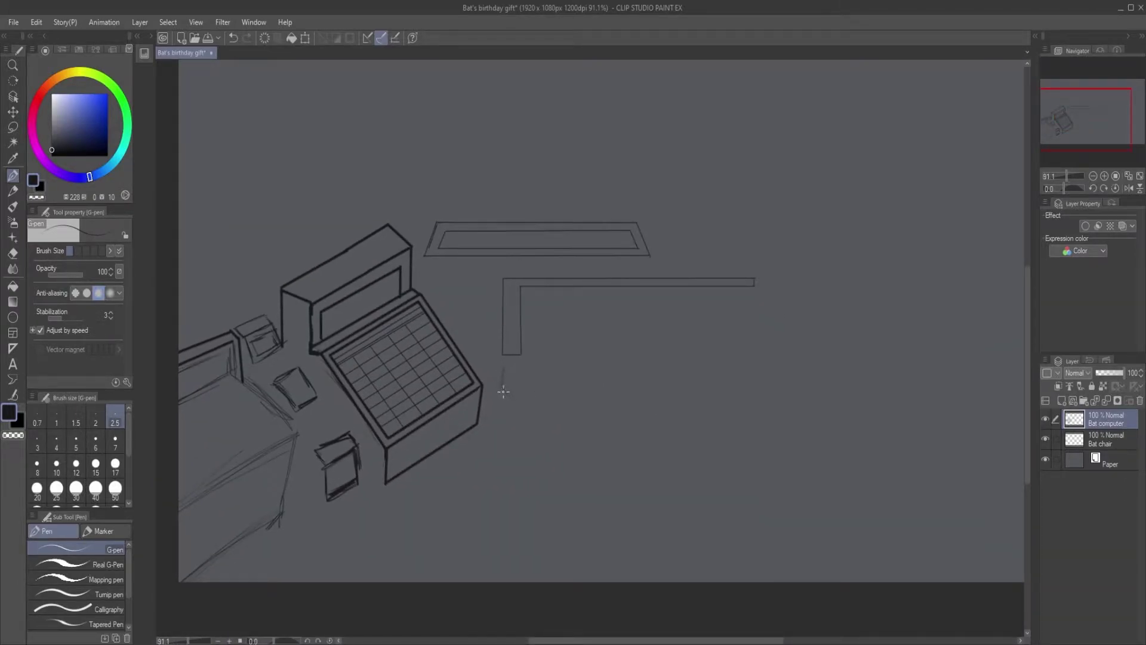
# Draw a rounded corner below the L-shaped bar's vertical arm and extend a long straight line from its base.
pyautogui.moveTo(534, 388); pyautogui.dragTo(837, 388)
pyautogui.scroll(4, 511, 388)
pyautogui.moveTo(493, 334)
pyautogui.mouseDown()
pyautogui.moveTo(507, 391)
pyautogui.moveTo(473, 398)
pyautogui.mouseUp()
pyautogui.scroll(4, 517, 393)
pyautogui.press('e')
pyautogui.press('p')
pyautogui.moveTo(560, 273)
pyautogui.mouseDown()
pyautogui.moveTo(561, 245)
pyautogui.moveTo(565, 347)
pyautogui.moveTo(603, 353)
pyautogui.mouseUp()
pyautogui.scroll(-5, 693, 328)
pyautogui.moveTo(880, 444); pyautogui.dragTo(532, 393)
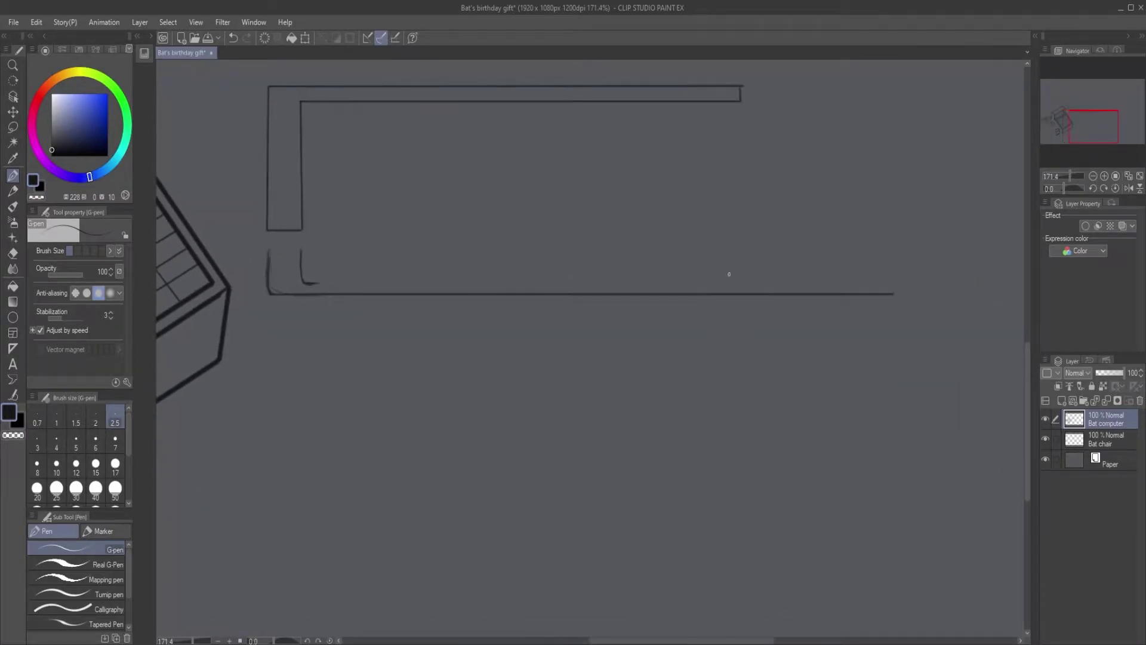
# Draw a parallel line just above the long base line, smooth the inner rounded corner and close the far end.
pyautogui.keyDown('shift'); pyautogui.click(893, 283); pyautogui.keyUp('shift')
pyautogui.hotkey('ctrl', 'z')
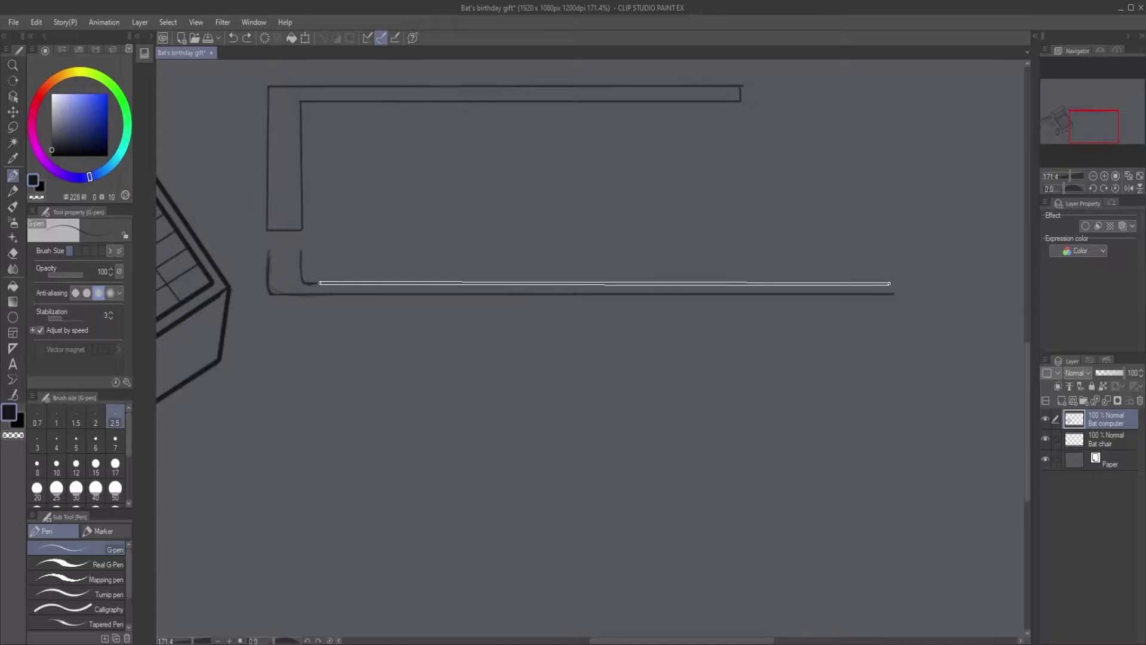
pyautogui.keyDown('shift'); pyautogui.click(890, 284); pyautogui.keyUp('shift')
pyautogui.scroll(5, 446, 357)
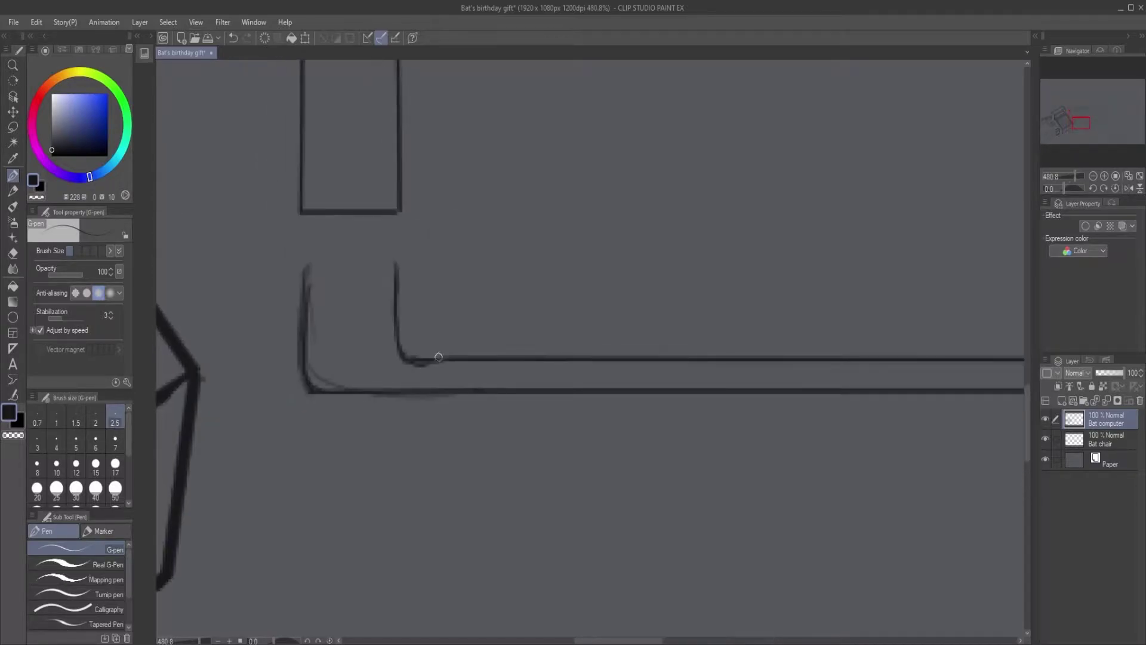
pyautogui.moveTo(438, 360); pyautogui.dragTo(395, 322)
pyautogui.scroll(-8, 658, 288)
pyautogui.moveTo(765, 270); pyautogui.dragTo(563, 299)
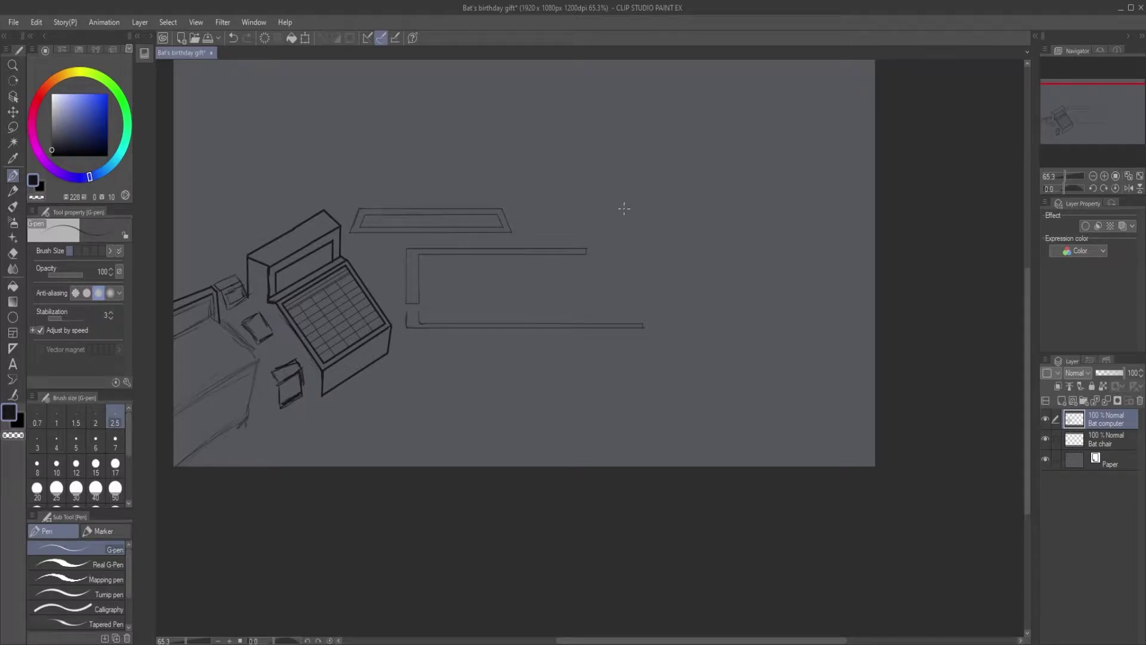
# Draw the short vertical edge and long bottom line of a rectangular panel beneath the lower bar.
pyautogui.moveTo(412, 338); pyautogui.dragTo(439, 310)
pyautogui.moveTo(396, 311)
pyautogui.mouseDown()
pyautogui.moveTo(395, 350)
pyautogui.moveTo(398, 314)
pyautogui.mouseUp()
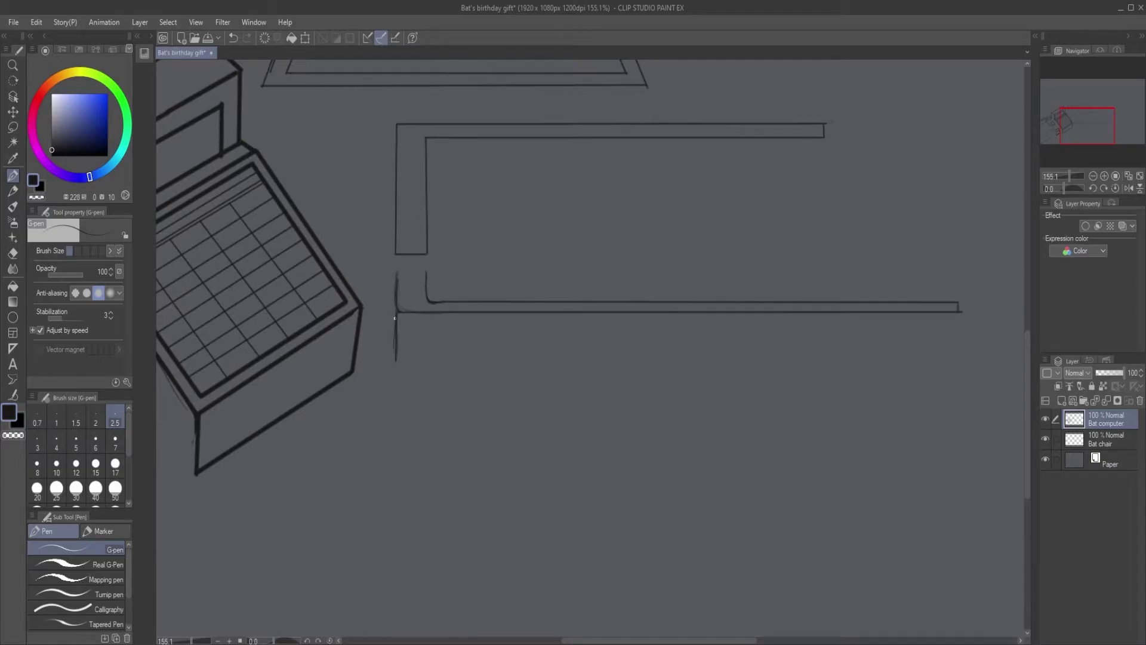
pyautogui.moveTo(396, 360); pyautogui.dragTo(960, 361)
pyautogui.hotkey('ctrl', 'z')
pyautogui.scroll(-4, 824, 351)
pyautogui.scroll(5, 683, 325)
pyautogui.moveTo(647, 350); pyautogui.dragTo(804, 342)
pyautogui.keyDown('shift'); pyautogui.click(801, 344); pyautogui.keyUp('shift')
pyautogui.hotkey('ctrl', 'z')
pyautogui.keyDown('shift'); pyautogui.click(804, 342); pyautogui.keyUp('shift')
pyautogui.hotkey('ctrl', 'z')
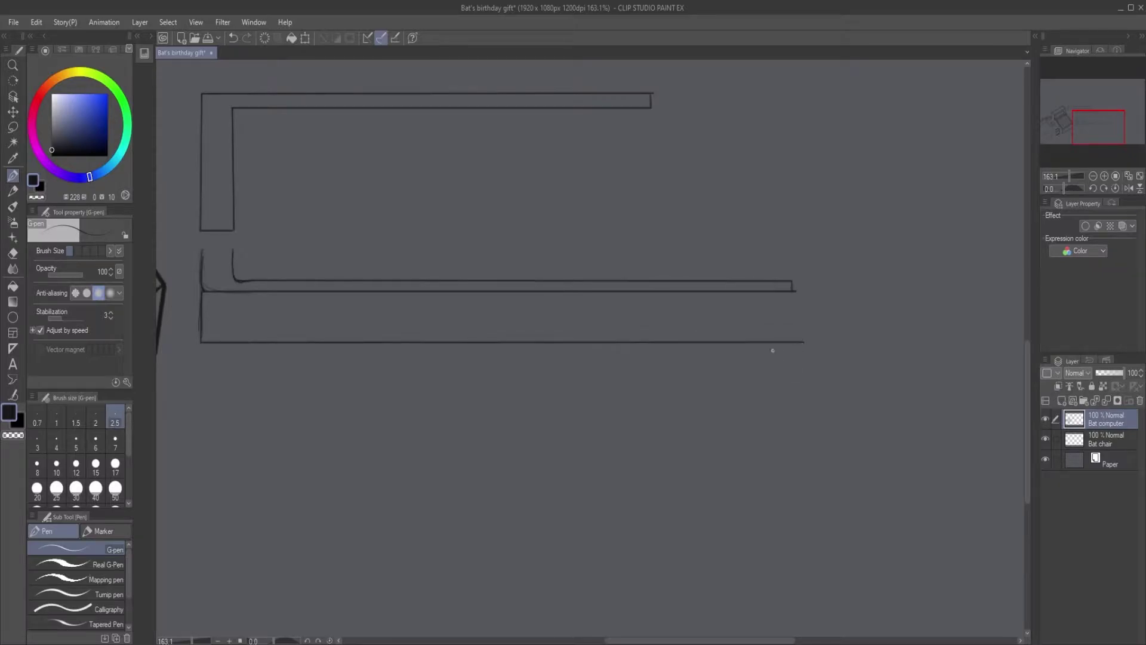
# Close the far end of the rectangular panel, erase the overshoot and extend the bar above to match it.
pyautogui.moveTo(235, 323); pyautogui.dragTo(390, 345)
pyautogui.moveTo(907, 344); pyautogui.dragTo(729, 338)
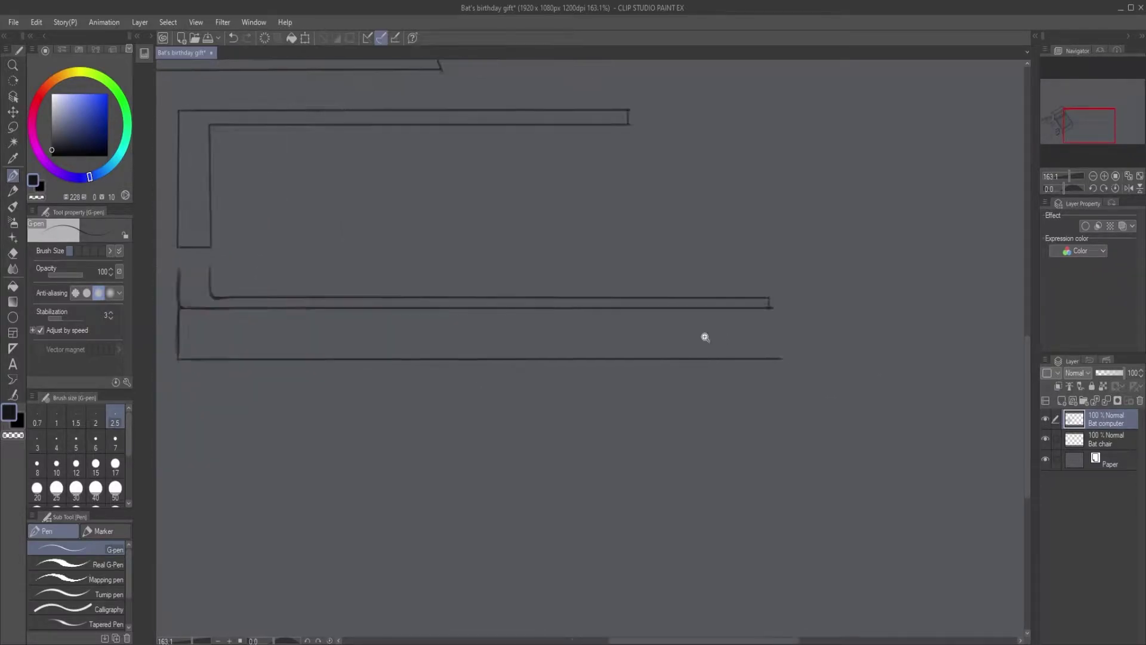
pyautogui.scroll(4, 805, 341)
pyautogui.click(677, 207)
pyautogui.moveTo(646, 426); pyautogui.dragTo(677, 415)
pyautogui.press('e')
pyautogui.click(699, 419)
pyautogui.press('p')
pyautogui.click(677, 209)
pyautogui.keyDown('shift'); pyautogui.click(677, 167); pyautogui.keyUp('shift')
pyautogui.keyDown('shift'); pyautogui.click(653, 169); pyautogui.keyUp('shift')
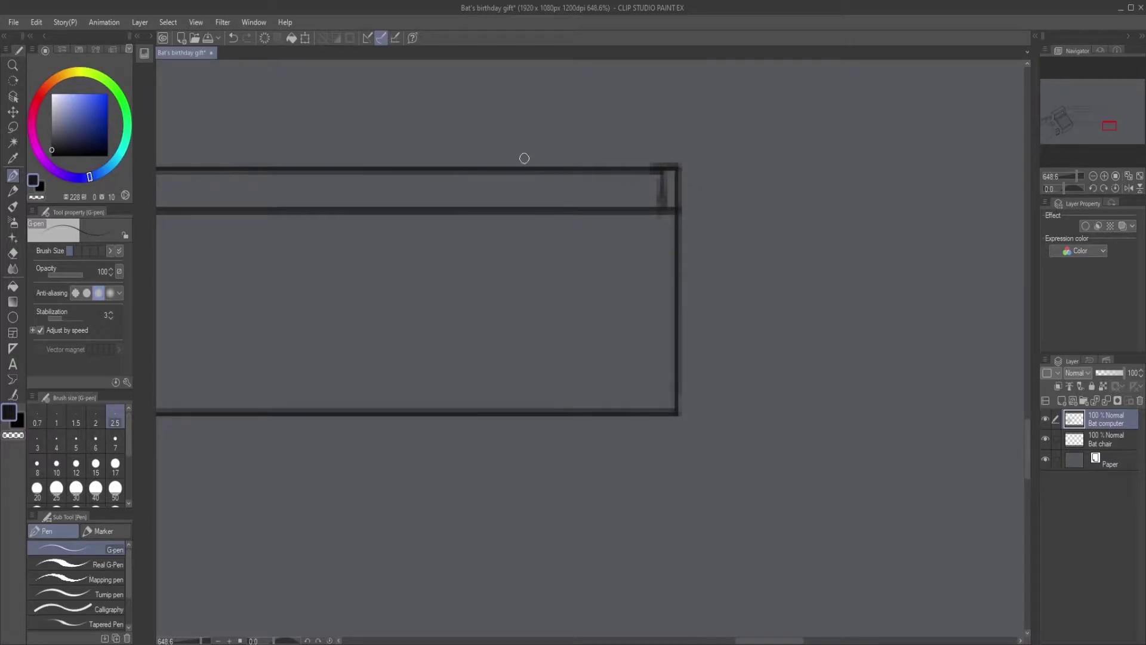
pyautogui.scroll(-5, 619, 307)
pyautogui.scroll(-3, 294, 267)
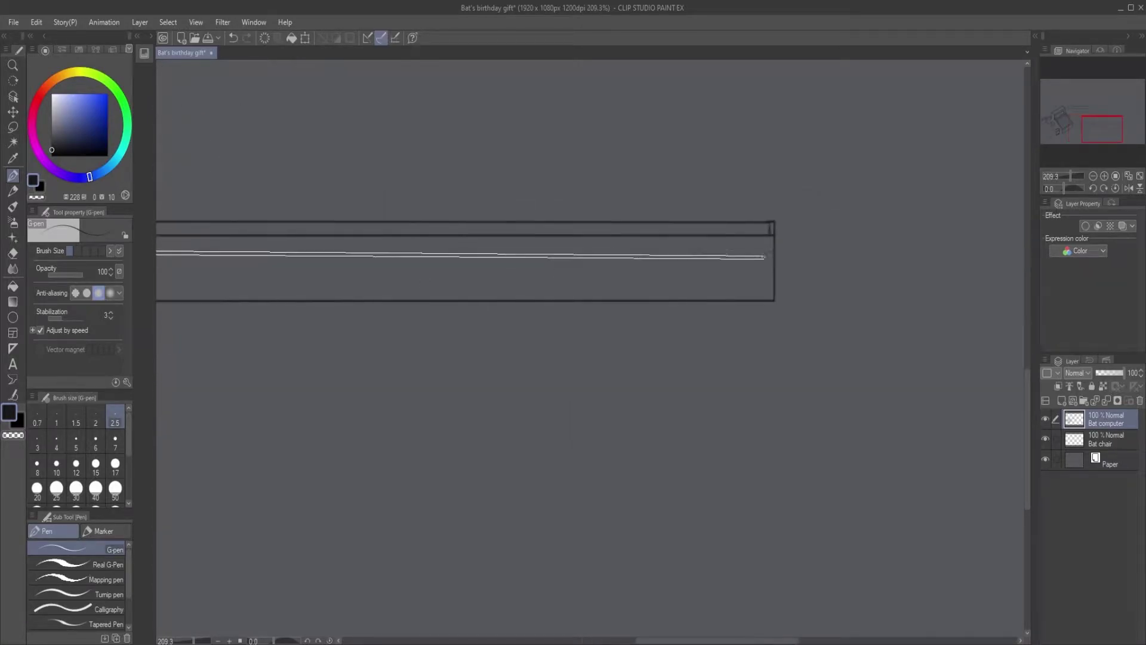
pyautogui.scroll(-4, 744, 275)
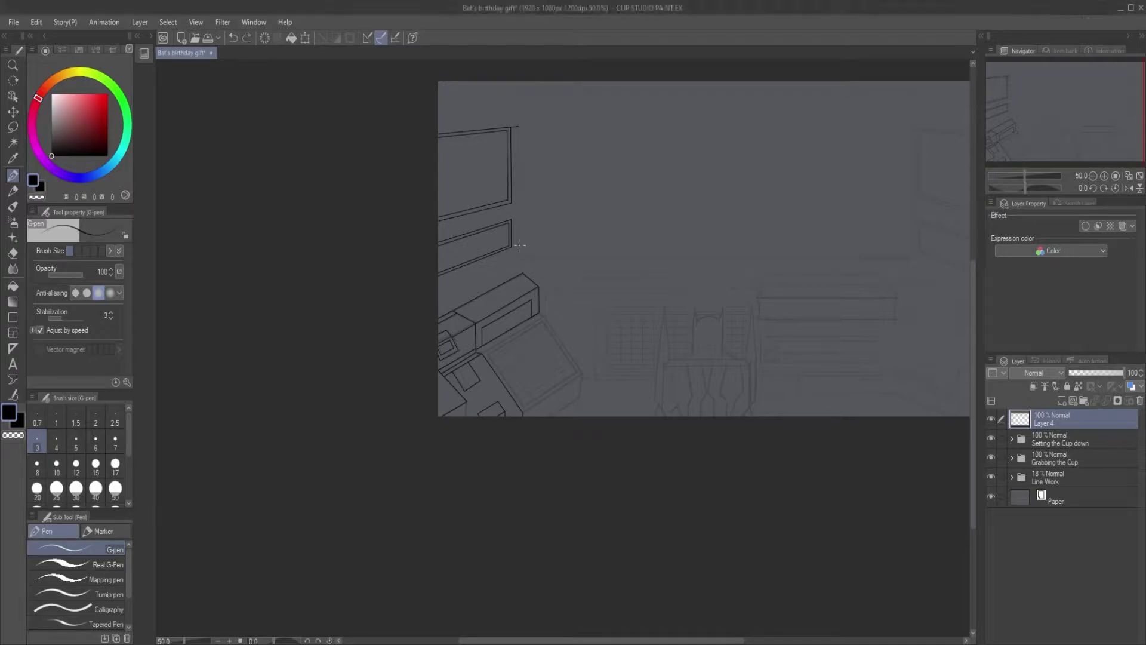
# Ink the slanted panel's upper edge and the short line joining it to the monitor box on Layer 4.
pyautogui.moveTo(359, 200); pyautogui.dragTo(410, 200)
pyautogui.moveTo(491, 621); pyautogui.dragTo(420, 321)
pyautogui.click(253, 440)
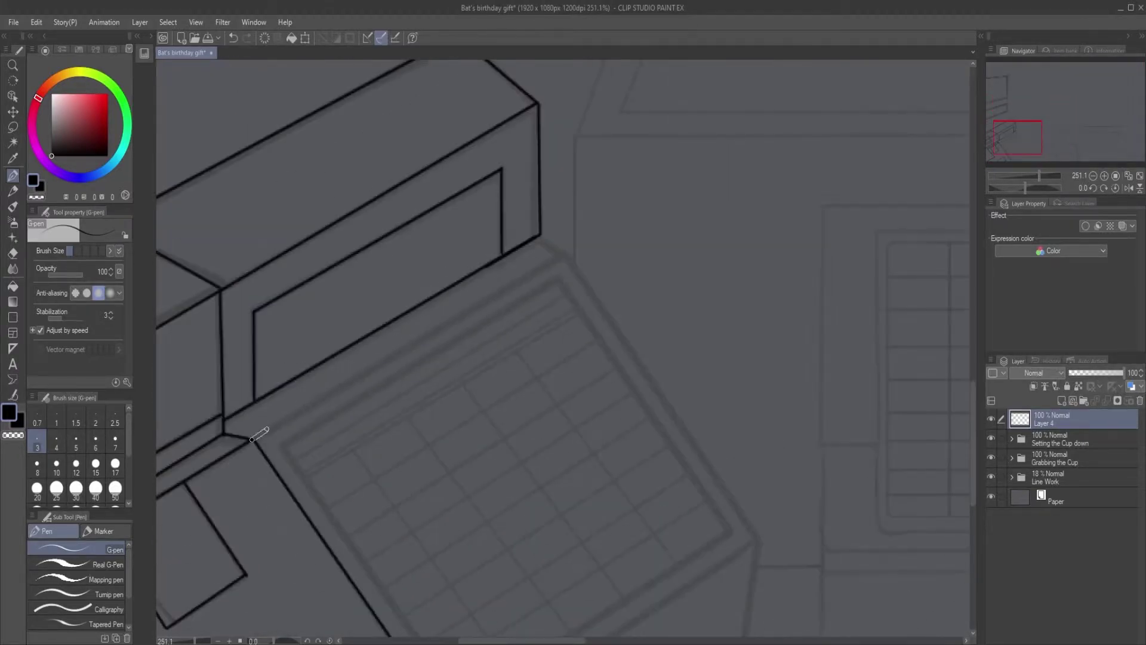
pyautogui.keyDown('shift'); pyautogui.click(562, 254); pyautogui.keyUp('shift')
pyautogui.keyDown('shift'); pyautogui.click(539, 235); pyautogui.keyUp('shift')
pyautogui.hotkey('ctrl', 'z')
pyautogui.hotkey('ctrl', 'z')
pyautogui.keyDown('shift'); pyautogui.click(574, 245); pyautogui.keyUp('shift')
pyautogui.keyDown('shift'); pyautogui.click(541, 234); pyautogui.keyUp('shift')
# Ink the slanted panel's outer side and lower edges, plus the side and base of its front face.
pyautogui.click(575, 246)
pyautogui.moveTo(763, 524)
pyautogui.mouseDown()
pyautogui.moveTo(702, 389)
pyautogui.moveTo(647, 350)
pyautogui.mouseUp()
pyautogui.keyDown('shift'); pyautogui.click(713, 392); pyautogui.keyUp('shift')
pyautogui.keyDown('shift'); pyautogui.click(397, 600); pyautogui.keyUp('shift')
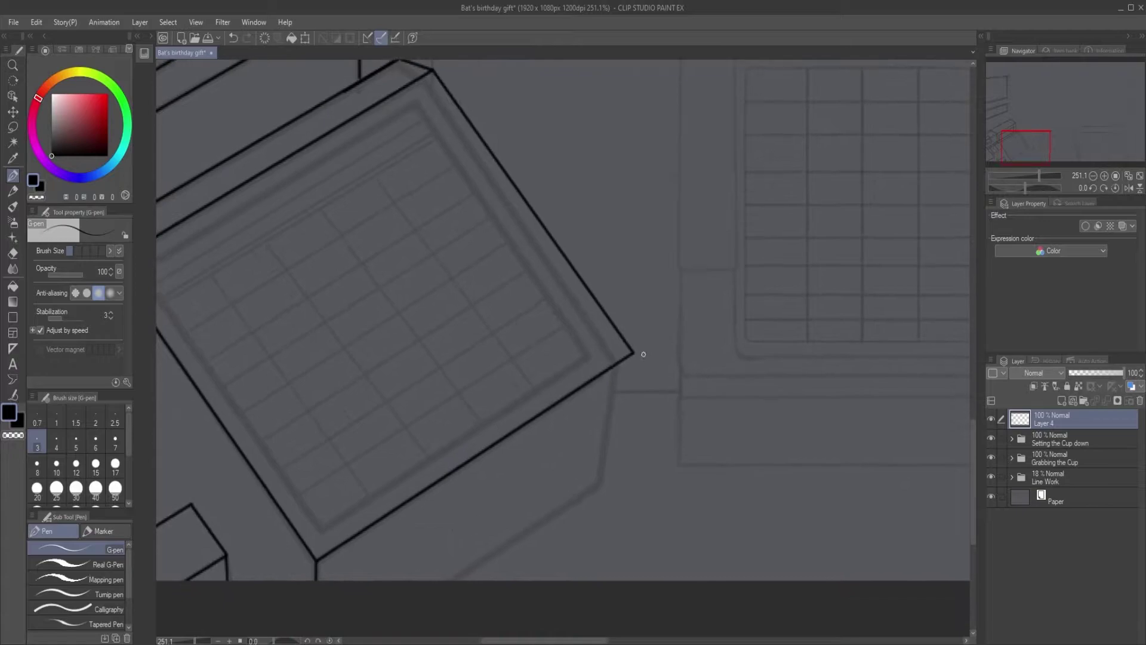
pyautogui.click(633, 352)
pyautogui.moveTo(616, 458); pyautogui.dragTo(625, 328)
pyautogui.keyDown('shift'); pyautogui.click(615, 349); pyautogui.keyUp('shift')
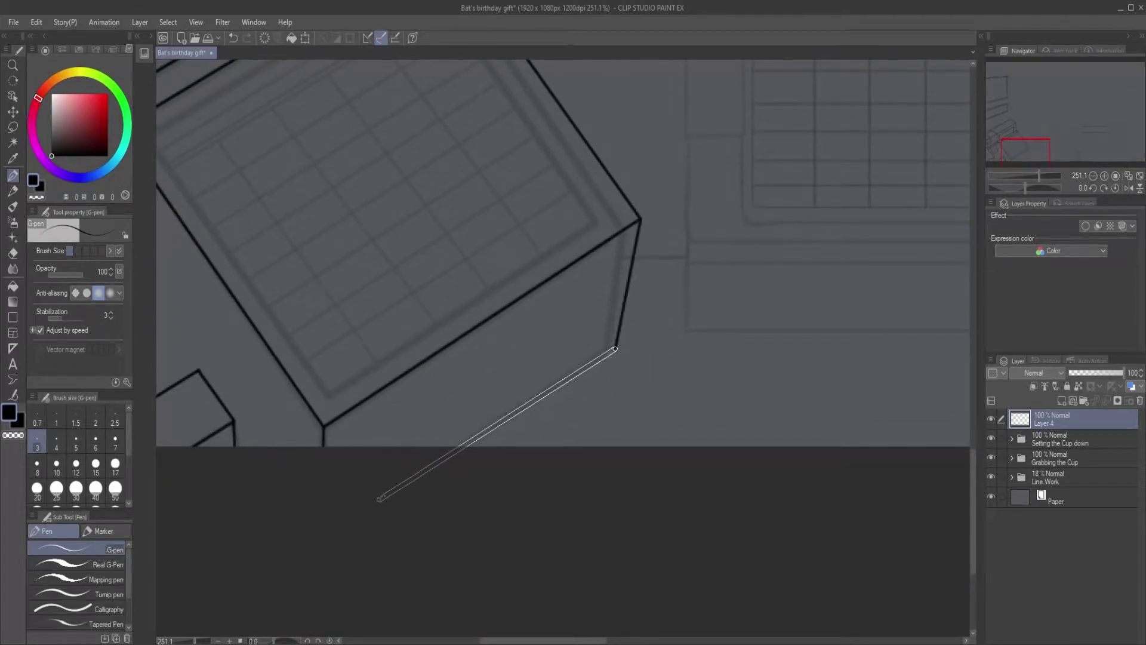
pyautogui.keyDown('shift'); pyautogui.click(378, 496); pyautogui.keyUp('shift')
# Ink a vertical edge rising from the slanted panel's upper corner beside the monitor box.
pyautogui.moveTo(466, 361); pyautogui.dragTo(442, 387)
pyautogui.moveTo(454, 152); pyautogui.dragTo(495, 152)
pyautogui.moveTo(412, 179); pyautogui.dragTo(447, 332)
pyautogui.click(441, 382)
pyautogui.keyDown('shift'); pyautogui.click(444, 213); pyautogui.keyUp('shift')
pyautogui.moveTo(454, 236); pyautogui.dragTo(378, 237)
# Ink the slanted panel's inner frame and two closely spaced parallel lines below its upper edge.
pyautogui.click(225, 292)
pyautogui.keyDown('shift'); pyautogui.click(529, 107); pyautogui.keyUp('shift')
pyautogui.keyDown('shift'); pyautogui.click(718, 383); pyautogui.keyUp('shift')
pyautogui.keyDown('shift'); pyautogui.click(425, 576); pyautogui.keyUp('shift')
pyautogui.keyDown('shift'); pyautogui.click(224, 292); pyautogui.keyUp('shift')
pyautogui.click(238, 307)
pyautogui.keyDown('shift'); pyautogui.click(540, 126); pyautogui.keyUp('shift')
pyautogui.click(251, 324)
pyautogui.keyDown('shift'); pyautogui.click(552, 143); pyautogui.keyUp('shift')
# Ink seven parallel row lines across the slanted panel's key grid.
pyautogui.click(274, 362)
pyautogui.scroll(3, 307, 333)
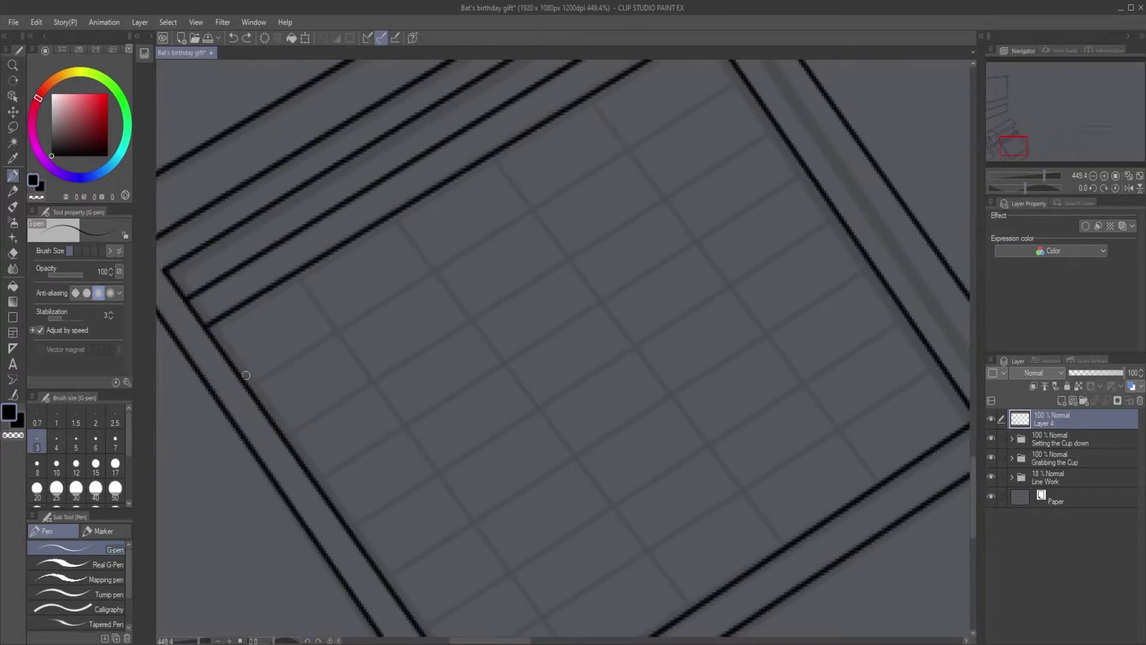
pyautogui.keyDown('shift'); pyautogui.click(743, 85); pyautogui.keyUp('shift')
pyautogui.click(291, 432)
pyautogui.keyDown('shift'); pyautogui.click(773, 130); pyautogui.keyUp('shift')
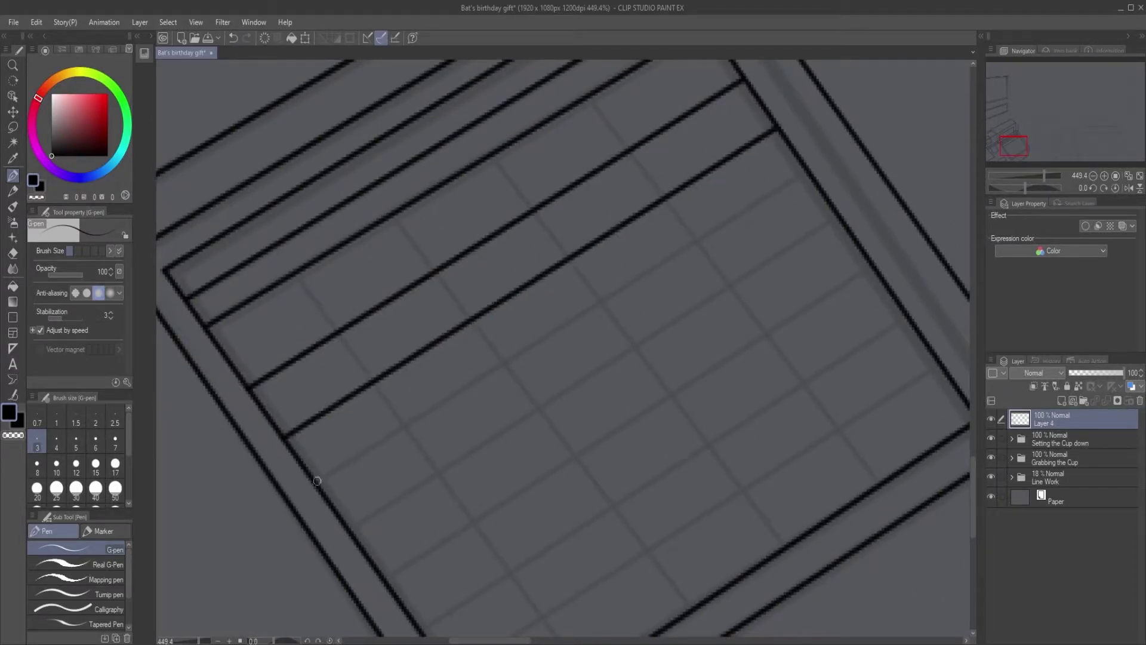
pyautogui.click(318, 480)
pyautogui.keyDown('shift'); pyautogui.click(803, 173); pyautogui.keyUp('shift')
pyautogui.click(351, 531)
pyautogui.keyDown('shift'); pyautogui.click(838, 217); pyautogui.keyUp('shift')
pyautogui.click(386, 576)
pyautogui.keyDown('shift'); pyautogui.click(869, 267); pyautogui.keyUp('shift')
pyautogui.moveTo(411, 611); pyautogui.dragTo(327, 515)
pyautogui.click(342, 532)
pyautogui.keyDown('shift'); pyautogui.click(826, 216); pyautogui.keyUp('shift')
pyautogui.click(369, 580)
pyautogui.keyDown('shift'); pyautogui.click(860, 261); pyautogui.keyUp('shift')
# Try inking four column lines down the key grid along the faded sketch guides.
pyautogui.moveTo(686, 308); pyautogui.dragTo(708, 342)
pyautogui.scroll(-2, 708, 342)
pyautogui.click(382, 253)
pyautogui.keyDown('shift'); pyautogui.click(580, 536); pyautogui.keyUp('shift')
pyautogui.click(447, 214)
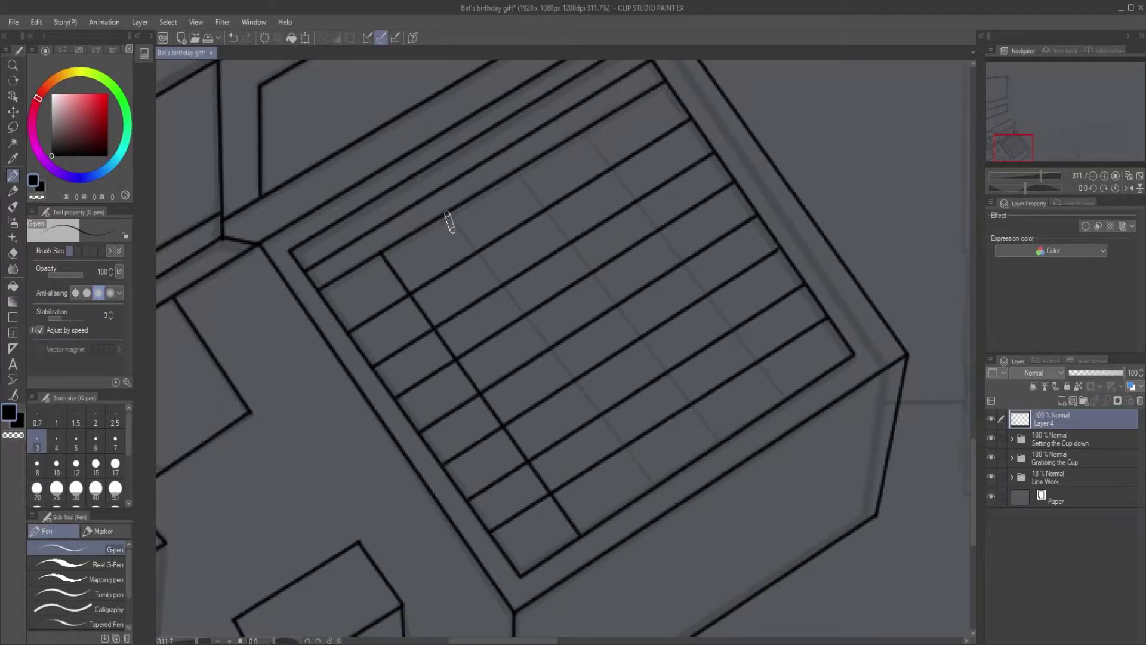
pyautogui.keyDown('shift'); pyautogui.click(650, 488); pyautogui.keyUp('shift')
pyautogui.click(517, 171)
pyautogui.keyDown('shift'); pyautogui.click(715, 445); pyautogui.keyUp('shift')
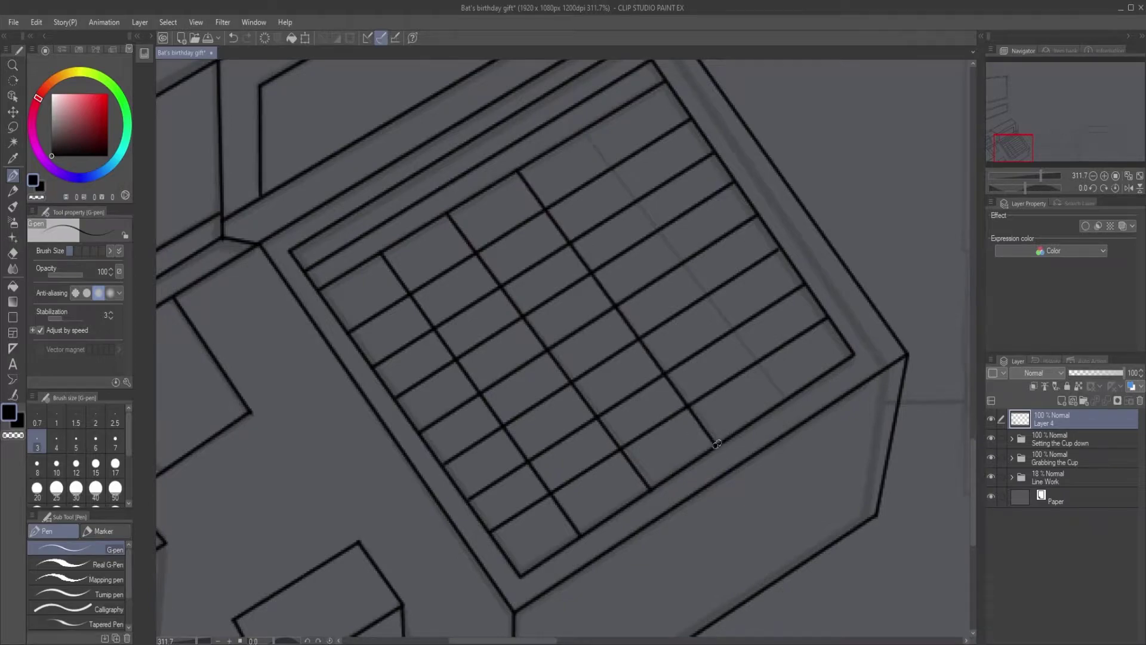
pyautogui.click(585, 130)
pyautogui.keyDown('shift'); pyautogui.click(787, 397); pyautogui.keyUp('shift')
pyautogui.scroll(-2, 714, 376)
pyautogui.hotkey('ctrl', 'z')
pyautogui.hotkey('ctrl', 'z')
pyautogui.hotkey('ctrl', 'z')
pyautogui.hotkey('ctrl', 'z')
# Try different angles for the first column line of the key grid.
pyautogui.click(391, 307)
pyautogui.keyDown('shift'); pyautogui.click(538, 513); pyautogui.keyUp('shift')
pyautogui.hotkey('ctrl', 'z')
pyautogui.keyDown('shift'); pyautogui.click(533, 517); pyautogui.keyUp('shift')
pyautogui.hotkey('ctrl', 'z')
pyautogui.keyDown('shift'); pyautogui.click(537, 517); pyautogui.keyUp('shift')
pyautogui.hotkey('ctrl', 'z')
# Ink five straight column lines down the slanted panel to divide the rows into keys.
pyautogui.click(377, 316)
pyautogui.keyDown('shift'); pyautogui.click(524, 524); pyautogui.keyUp('shift')
pyautogui.click(428, 285)
pyautogui.keyDown('shift'); pyautogui.click(573, 493); pyautogui.keyUp('shift')
pyautogui.click(472, 258)
pyautogui.keyDown('shift'); pyautogui.click(613, 466); pyautogui.keyUp('shift')
pyautogui.click(499, 238)
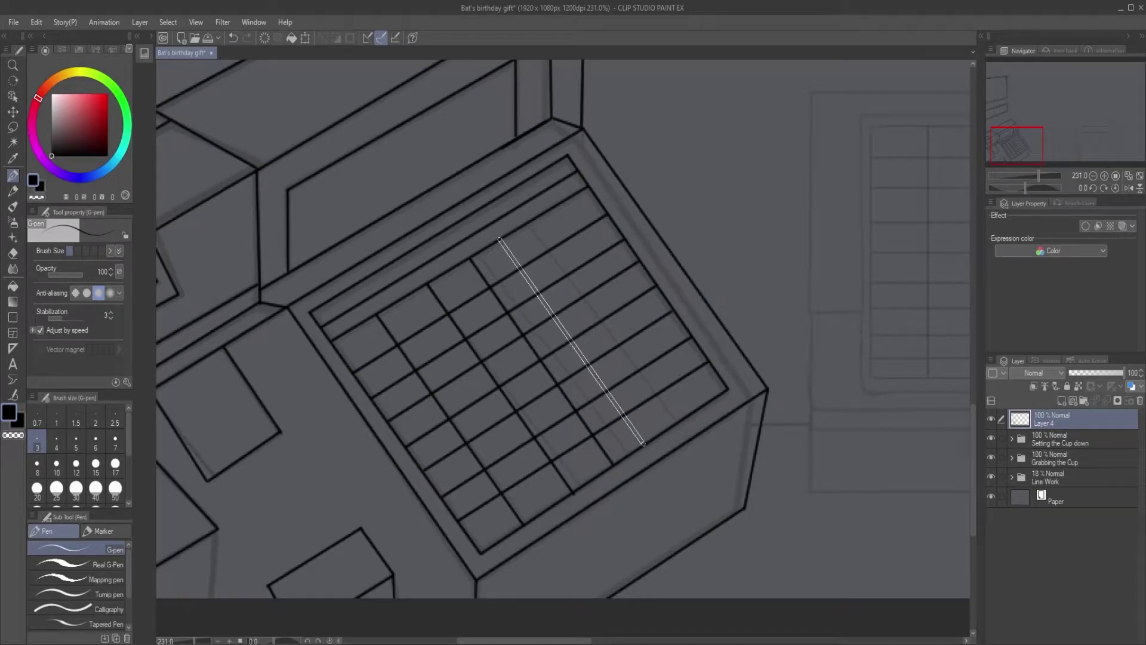
pyautogui.scroll(3, 678, 333)
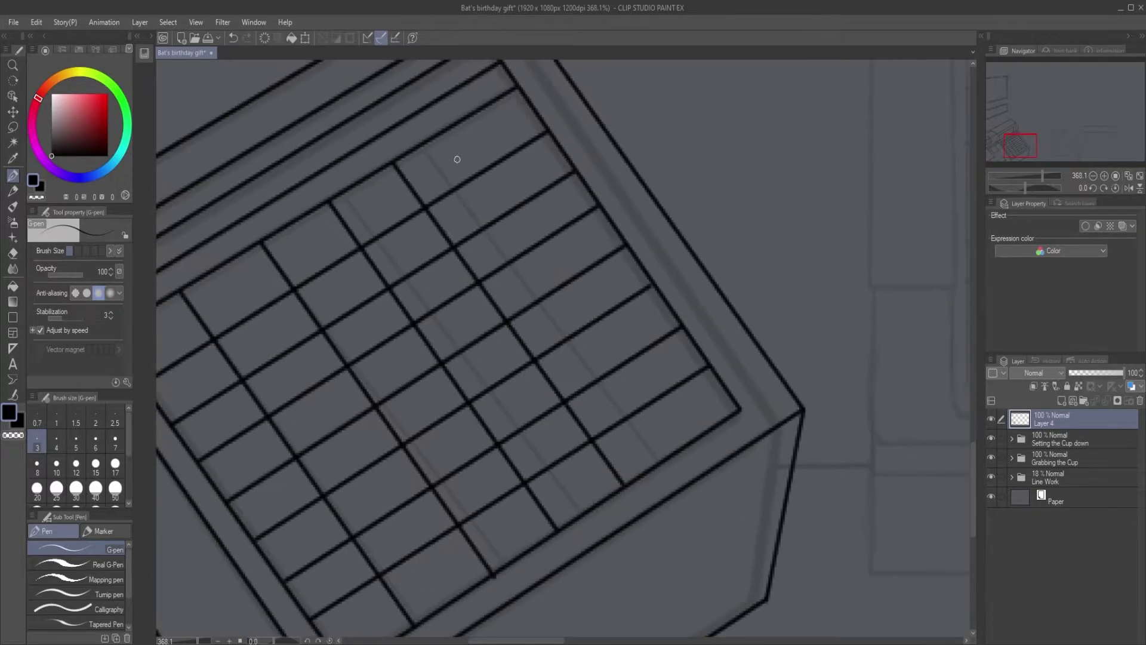
pyautogui.keyDown('shift'); pyautogui.click(681, 448); pyautogui.keyUp('shift')
pyautogui.scroll(-2, 704, 418)
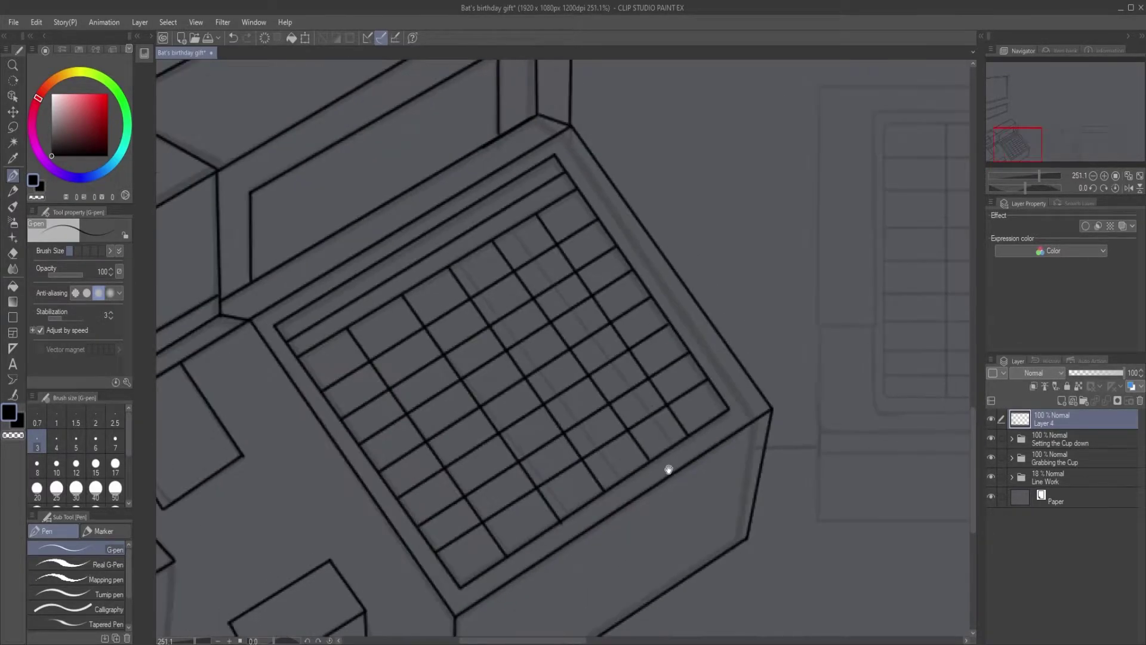
# Ink the straight outer outline of the left trapezoid desk panel over the faded sketch.
pyautogui.scroll(-5, 670, 469)
pyautogui.scroll(8, 691, 468)
pyautogui.keyDown('shift'); pyautogui.click(510, 267); pyautogui.keyUp('shift')
pyautogui.scroll(-6, 423, 373)
pyautogui.scroll(9, 693, 328)
pyautogui.scroll(-6, 833, 309)
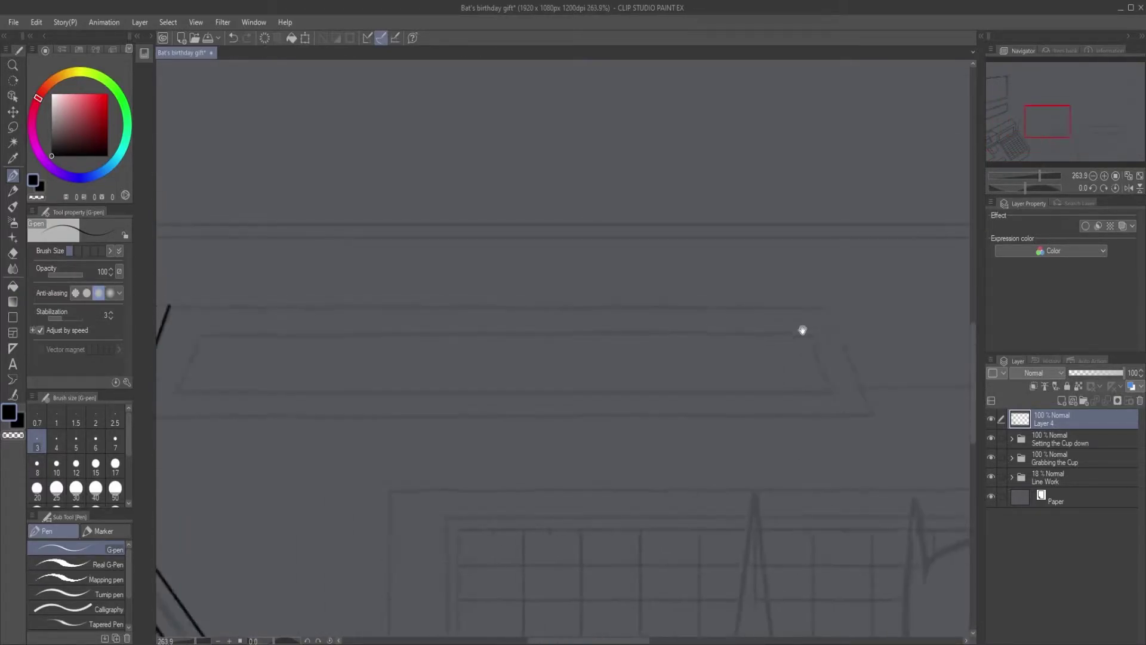
pyautogui.keyDown('shift'); pyautogui.click(826, 305); pyautogui.keyUp('shift')
pyautogui.keyDown('shift'); pyautogui.click(872, 412); pyautogui.keyUp('shift')
pyautogui.hotkey('ctrl', 'z')
pyautogui.keyDown('shift'); pyautogui.click(873, 414); pyautogui.keyUp('shift')
pyautogui.moveTo(606, 422); pyautogui.dragTo(738, 430)
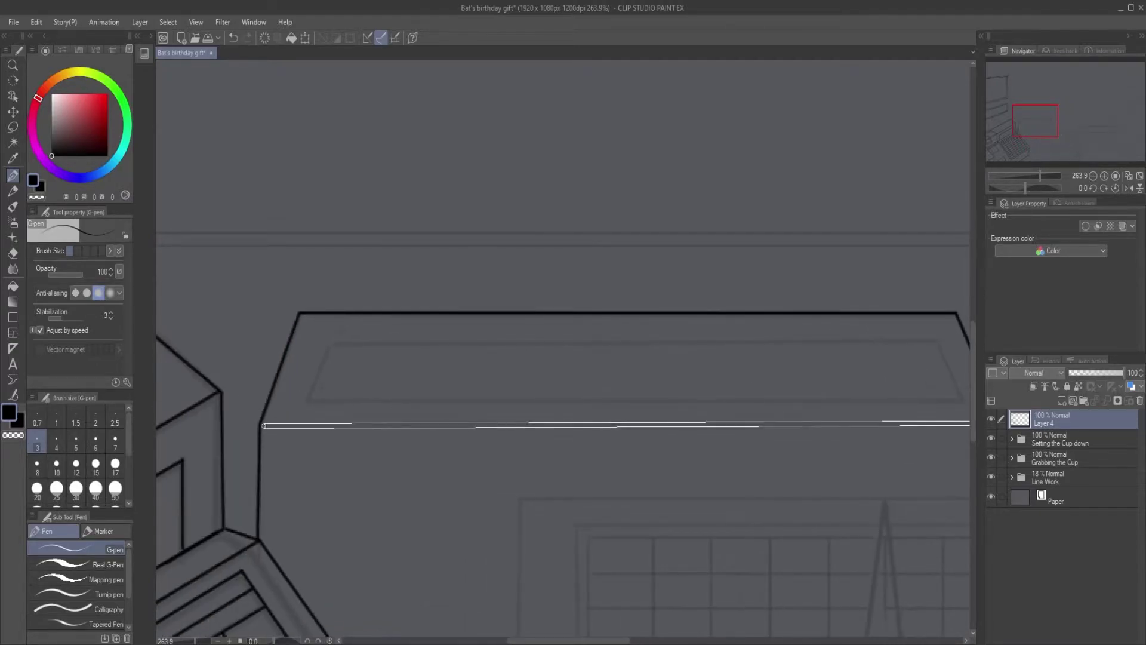
pyautogui.keyDown('shift'); pyautogui.click(266, 426); pyautogui.keyUp('shift')
# Ink the straight desk edge from the left trapezoid panel to the far corner of the second panel, refining its end point.
pyautogui.scroll(2, 655, 440)
pyautogui.scroll(3, 402, 323)
pyautogui.scroll(-9, 417, 311)
pyautogui.keyDown('shift'); pyautogui.click(794, 322); pyautogui.keyUp('shift')
pyautogui.hotkey('ctrl', 'z')
pyautogui.keyDown('shift'); pyautogui.click(800, 323); pyautogui.keyUp('shift')
pyautogui.hotkey('ctrl', 'z')
pyautogui.keyDown('shift'); pyautogui.click(801, 322); pyautogui.keyUp('shift')
pyautogui.hotkey('ctrl', 'z')
pyautogui.keyDown('shift'); pyautogui.click(804, 322); pyautogui.keyUp('shift')
# Ink the slanted sides and straight upper edge of the second trapezoid desk panel.
pyautogui.keyDown('shift'); pyautogui.click(774, 280); pyautogui.keyUp('shift')
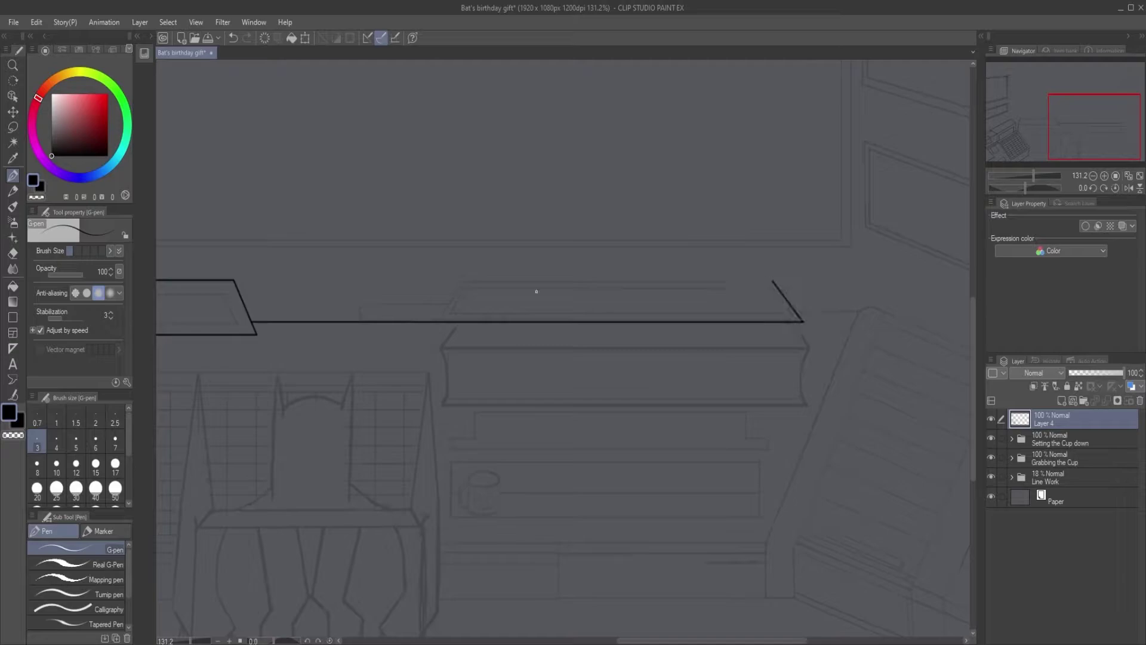
pyautogui.keyDown('shift'); pyautogui.click(457, 280); pyautogui.keyUp('shift')
pyautogui.keyDown('shift'); pyautogui.click(426, 322); pyautogui.keyUp('shift')
# Ink the inner border of the left trapezoid panel parallel to its outline.
pyautogui.scroll(6, 458, 289)
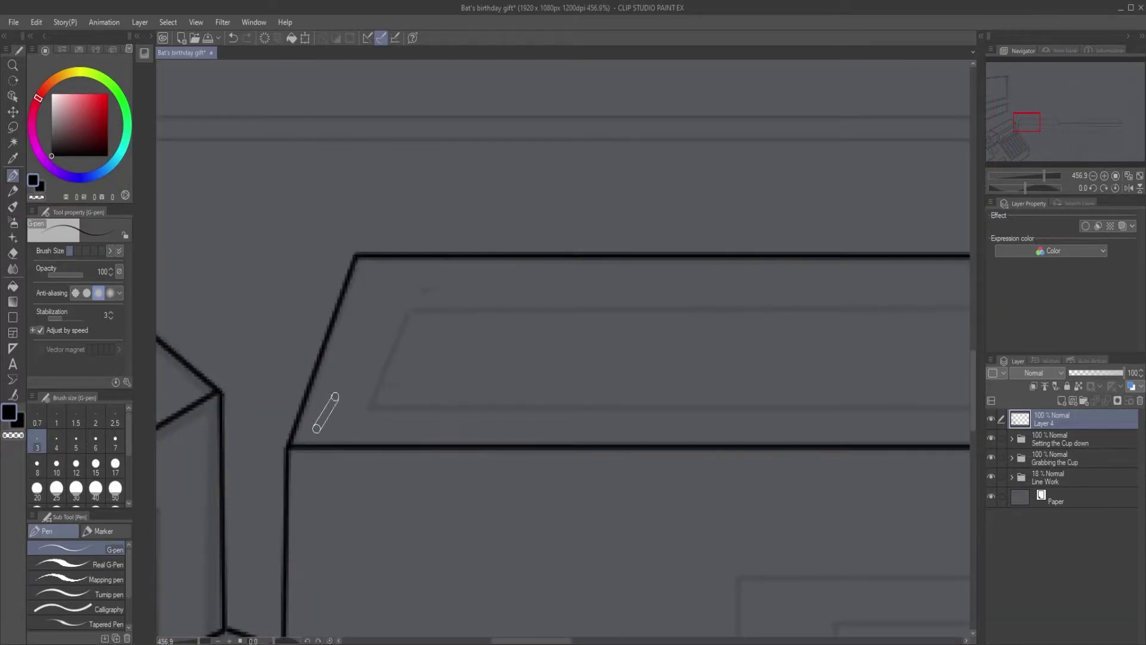
pyautogui.moveTo(321, 421)
pyautogui.mouseDown()
pyautogui.moveTo(376, 270)
pyautogui.moveTo(861, 292)
pyautogui.mouseUp()
pyautogui.scroll(-4, 729, 309)
pyautogui.moveTo(388, 350)
pyautogui.mouseDown()
pyautogui.moveTo(706, 365)
pyautogui.moveTo(881, 350)
pyautogui.moveTo(861, 293)
pyautogui.mouseUp()
pyautogui.moveTo(869, 343); pyautogui.dragTo(458, 307)
# Ink the inner border of the second trapezoid panel parallel to its outline.
pyautogui.scroll(2, 583, 345)
pyautogui.scroll(-1, 584, 345)
pyautogui.moveTo(338, 278)
pyautogui.mouseDown()
pyautogui.moveTo(295, 333)
pyautogui.moveTo(924, 335)
pyautogui.moveTo(883, 279)
pyautogui.moveTo(446, 268)
pyautogui.mouseUp()
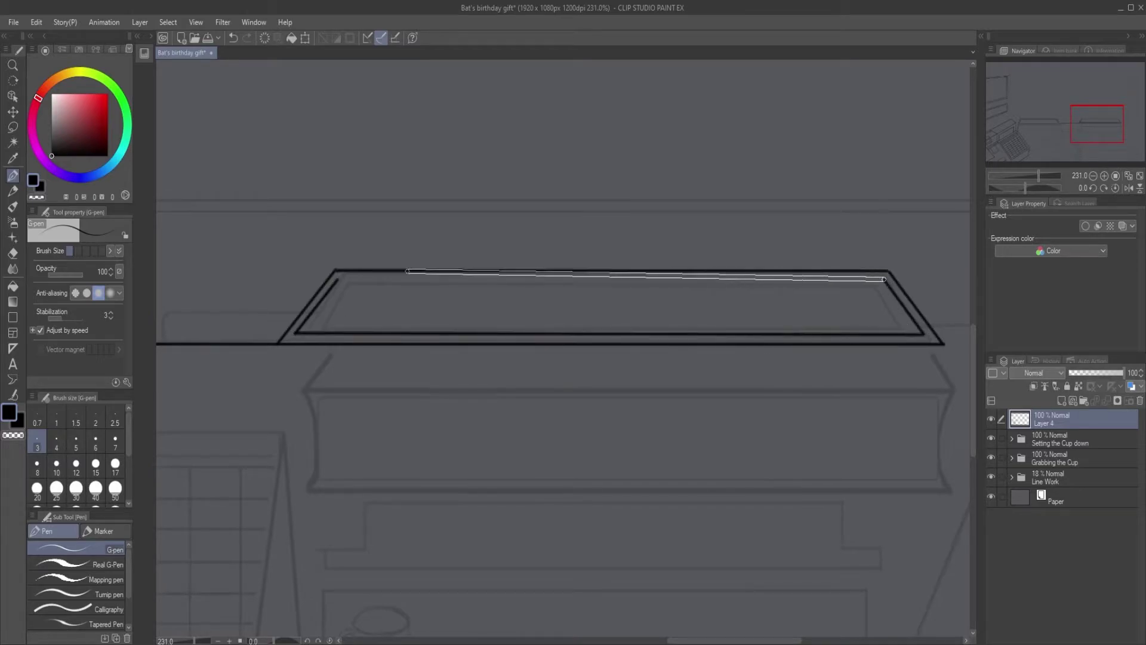
pyautogui.keyDown('shift'); pyautogui.click(339, 279); pyautogui.keyUp('shift')
# Ink the low round-cornered shape on the desk edge beside the second trapezoid panel.
pyautogui.moveTo(560, 360)
pyautogui.mouseDown()
pyautogui.moveTo(484, 320)
pyautogui.moveTo(463, 351)
pyautogui.moveTo(468, 367)
pyautogui.mouseUp()
pyautogui.scroll(-2, 484, 320)
pyautogui.scroll(6, 488, 287)
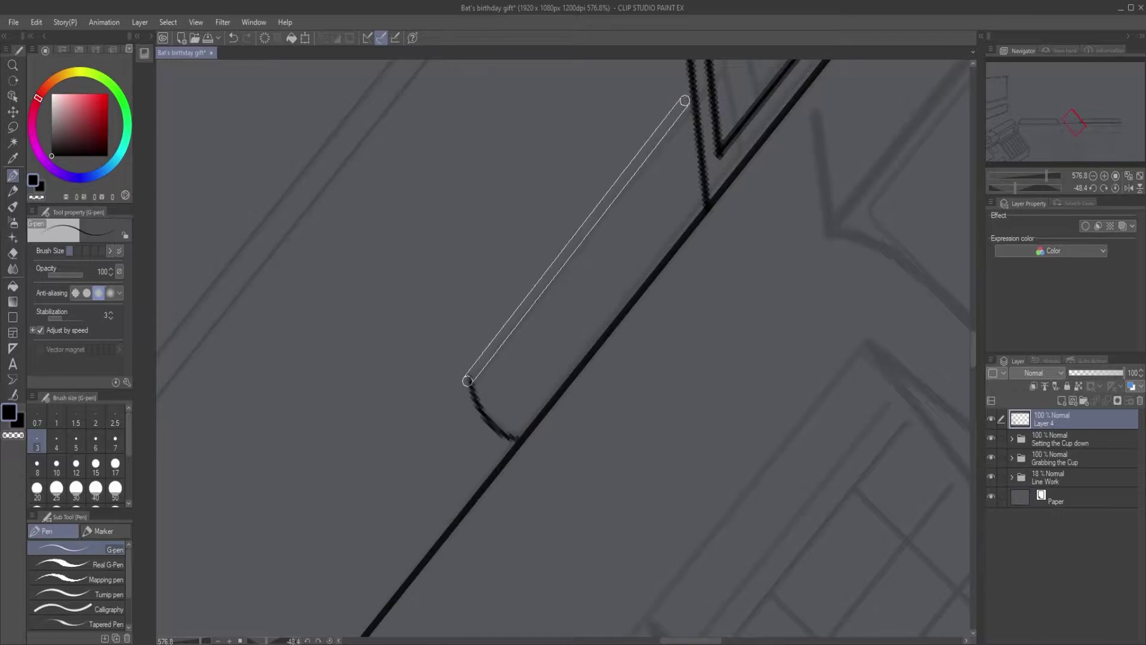
pyautogui.keyDown('shift'); pyautogui.click(690, 99); pyautogui.keyUp('shift')
pyautogui.scroll(-5, 615, 161)
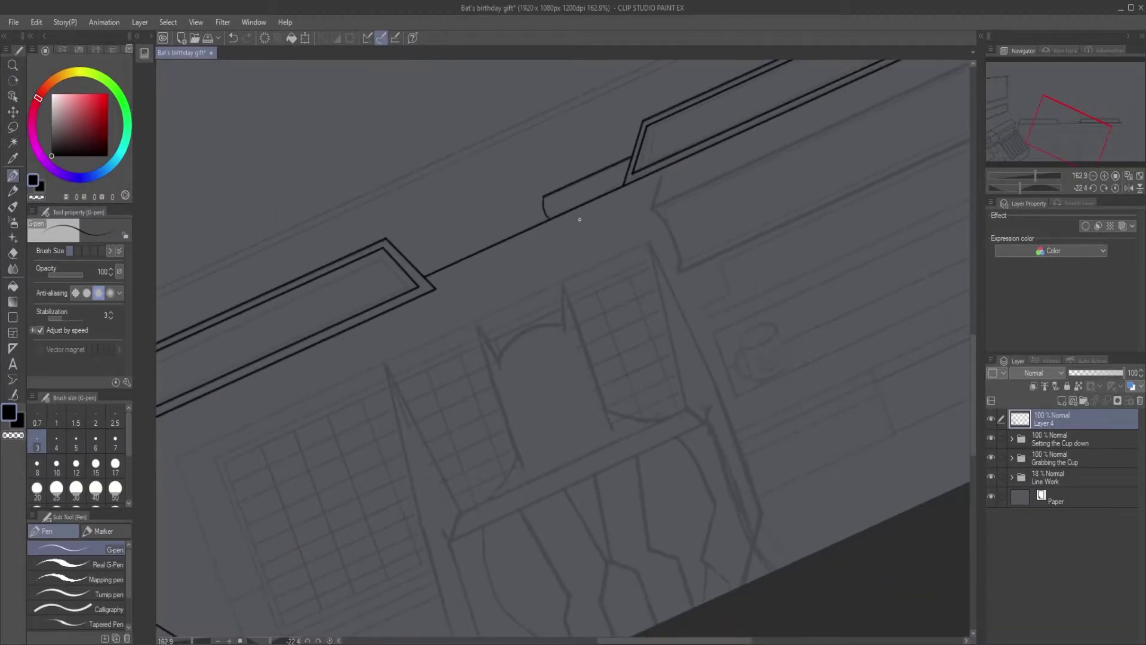
# Ink a straight side edge for the central keyboard panel below the left trapezoid panel.
pyautogui.scroll(8, 349, 456)
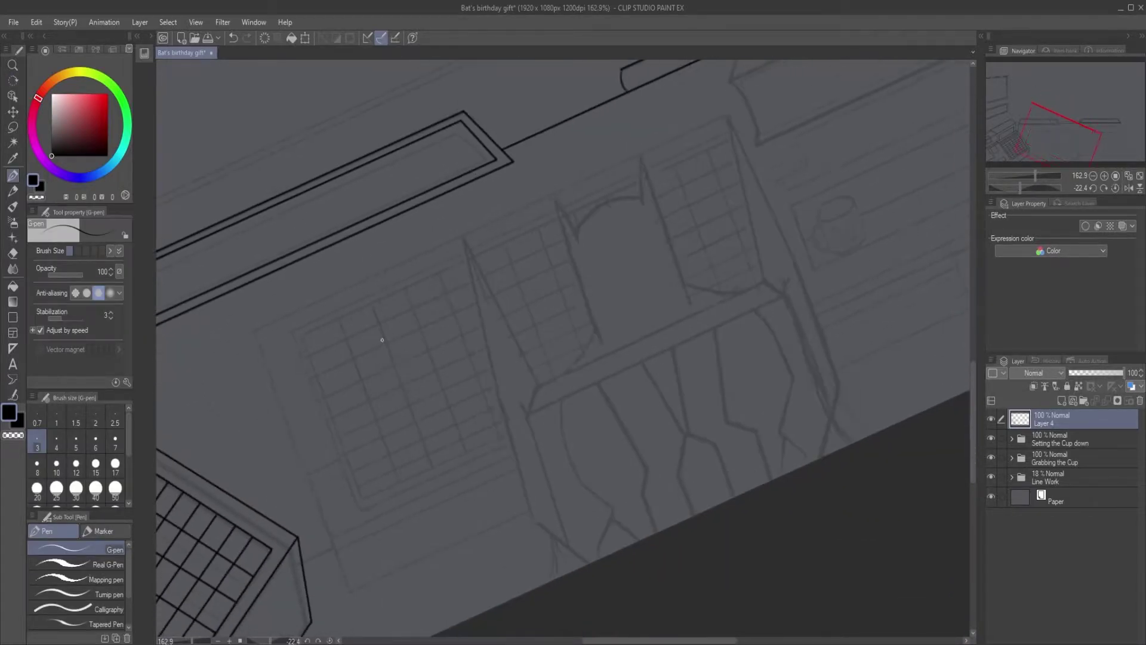
pyautogui.click(455, 121)
pyautogui.keyDown('shift'); pyautogui.click(566, 358); pyautogui.keyUp('shift')
pyautogui.hotkey('ctrl', 'z')
pyautogui.keyDown('shift'); pyautogui.click(566, 360); pyautogui.keyUp('shift')
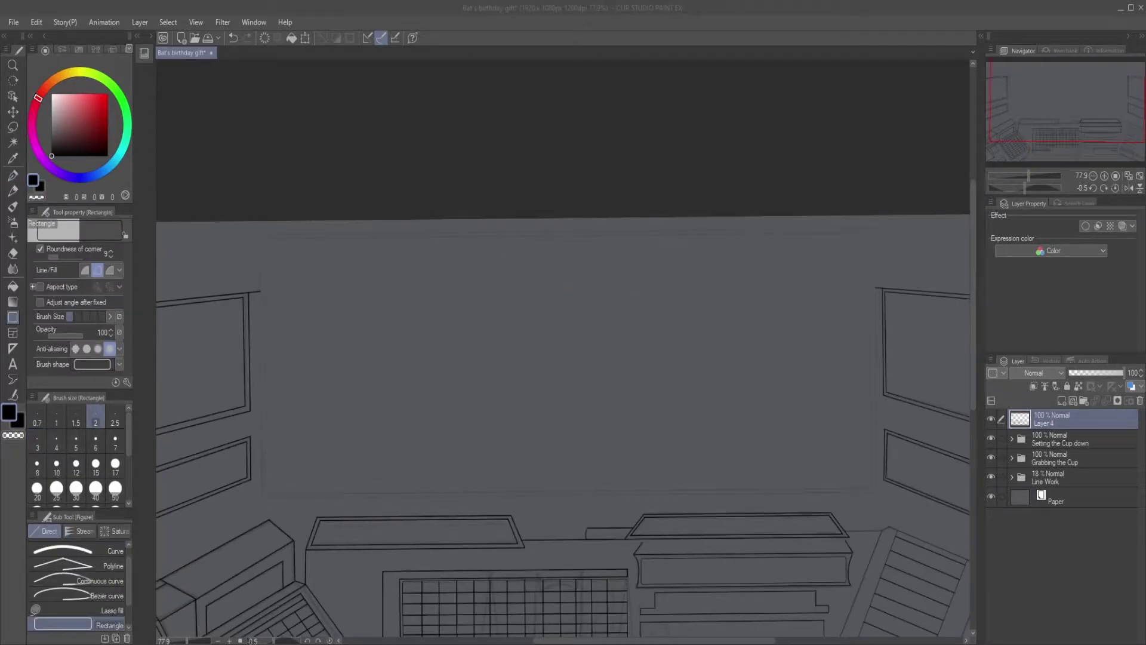
# Try drawing two nested rounded rectangles for the large central screen on the slightly tilted canvas.
pyautogui.scroll(3, 281, 281)
pyautogui.moveTo(175, 231)
pyautogui.mouseDown()
pyautogui.moveTo(377, 346)
pyautogui.moveTo(953, 567)
pyautogui.mouseUp()
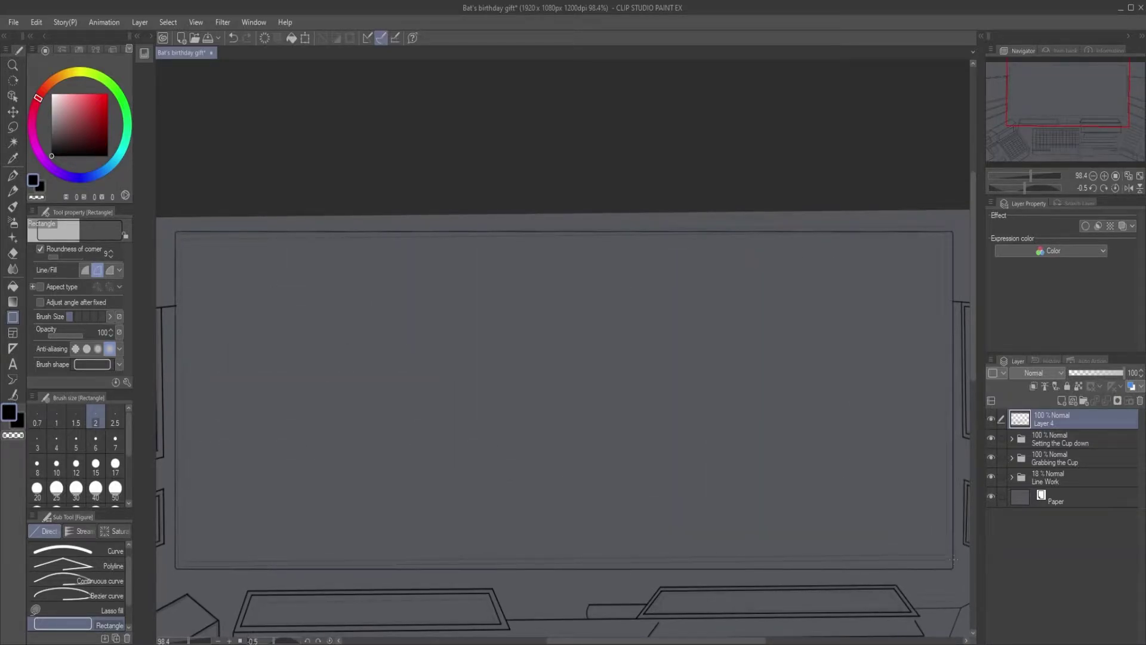
pyautogui.moveTo(182, 240)
pyautogui.mouseDown()
pyautogui.moveTo(870, 539)
pyautogui.moveTo(930, 549)
pyautogui.mouseUp()
pyautogui.hotkey('ctrl', 'z')
pyautogui.hotkey('ctrl', 'z')
# Straighten the canvas rotation and draw two nested rounded rectangles as the frame of the large central screen.
pyautogui.click(1094, 189)
pyautogui.click(1104, 189)
pyautogui.moveTo(176, 230); pyautogui.dragTo(952, 571)
pyautogui.moveTo(183, 237); pyautogui.dragTo(945, 564)
# Hide Layer 4, add a new layer above it, and rename Layer 4 "Final lines for batcomputer".
pyautogui.moveTo(659, 378); pyautogui.dragTo(609, 423)
pyautogui.scroll(-3, 639, 317)
pyautogui.click(992, 420)
pyautogui.click(990, 419)
pyautogui.click(991, 418)
pyautogui.click(1061, 401)
pyautogui.click(1046, 442)
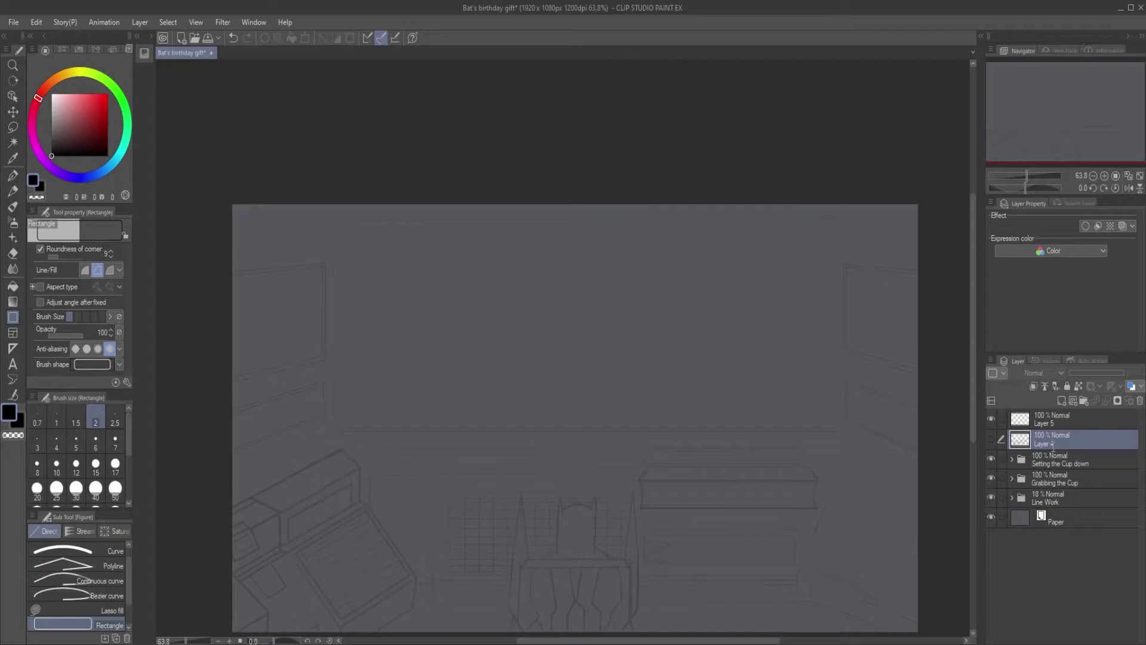
# Rename the new layer "Batman & Chair" and make it the active layer.
pyautogui.click(1063, 421)
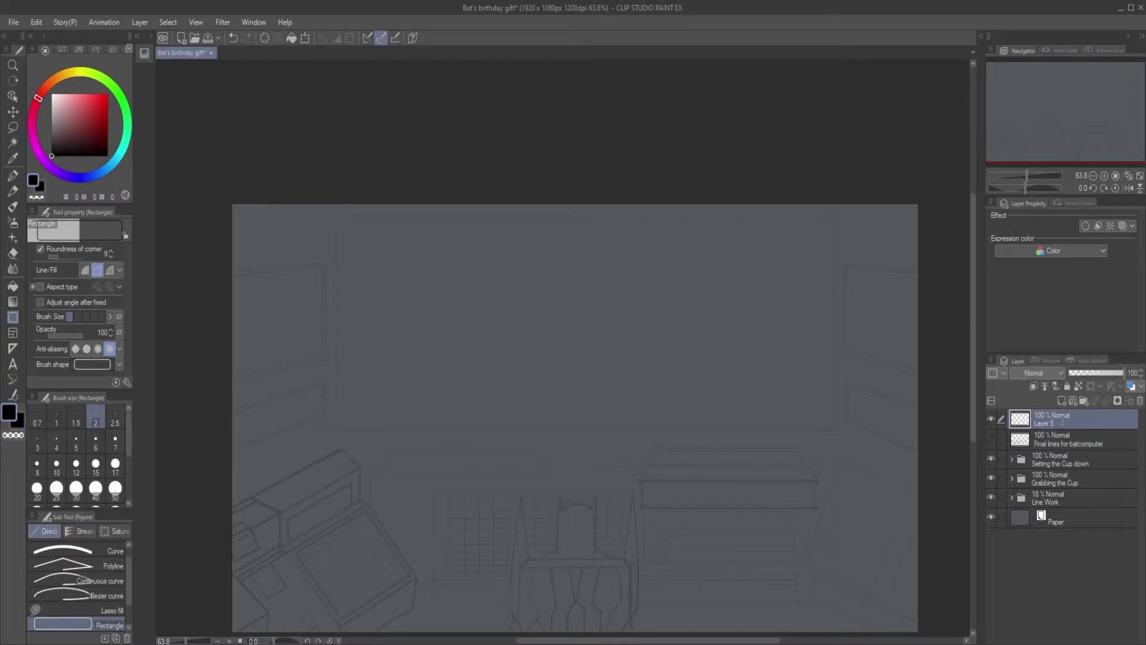
pyautogui.doubleClick(1063, 422)
pyautogui.write('Batman & Chair')
pyautogui.press('Return')
# Ink the outer edge of the chair's left spike with the G-pen, angling inward to the canvas bottom.
pyautogui.scroll(3, 571, 552)
pyautogui.moveTo(560, 555); pyautogui.dragTo(548, 310)
pyautogui.click(10, 178)
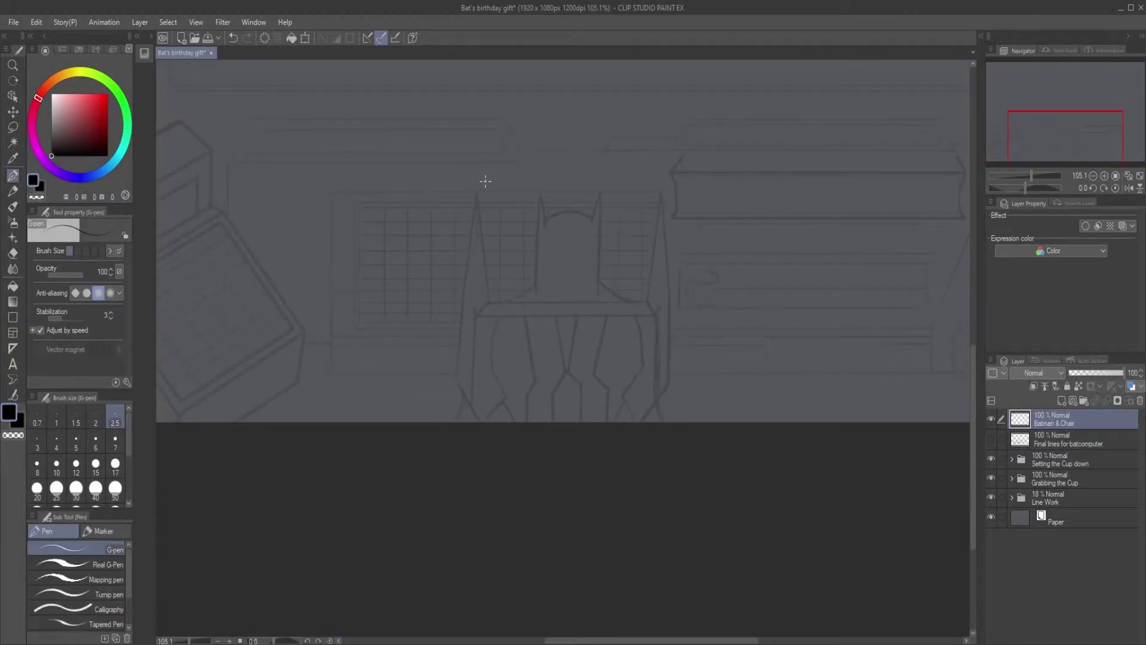
pyautogui.scroll(4, 476, 199)
pyautogui.click(479, 185)
pyautogui.moveTo(447, 358); pyautogui.dragTo(479, 140)
pyautogui.keyDown('shift'); pyautogui.click(467, 368); pyautogui.keyUp('shift')
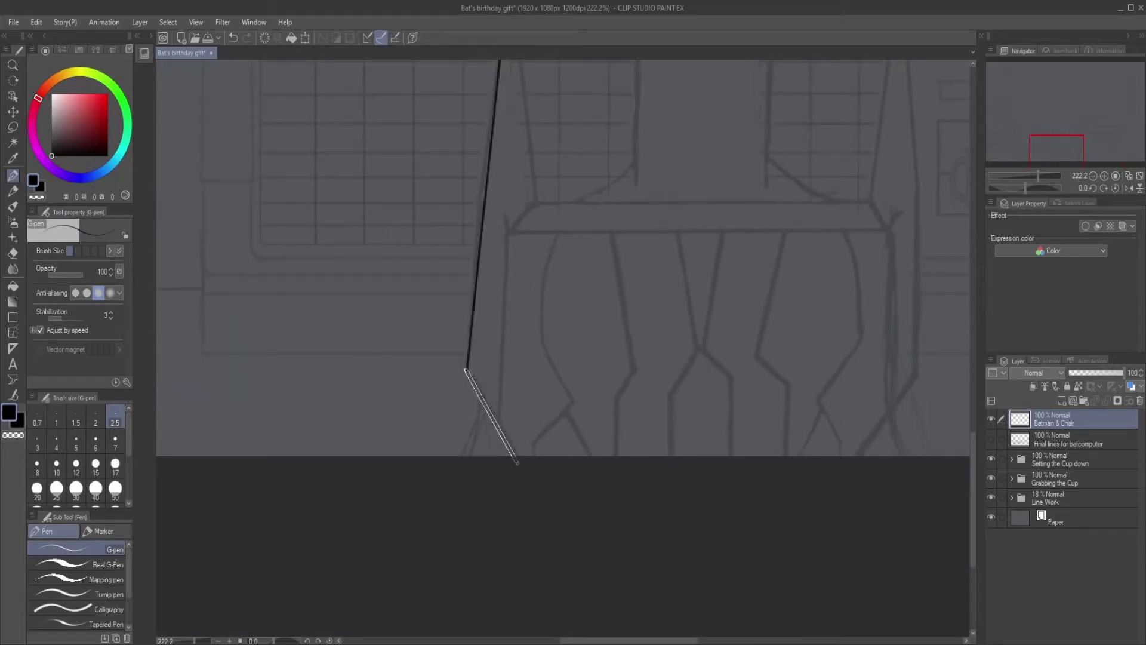
pyautogui.keyDown('shift'); pyautogui.click(518, 458); pyautogui.keyUp('shift')
# Ink the left spike's inner edge, its slanted corner and the vertical line down to the lower edge.
pyautogui.moveTo(507, 179); pyautogui.dragTo(518, 299)
pyautogui.keyDown('shift'); pyautogui.click(547, 317); pyautogui.keyUp('shift')
pyautogui.keyDown('shift'); pyautogui.click(515, 354); pyautogui.keyUp('shift')
pyautogui.keyDown('shift'); pyautogui.click(510, 541); pyautogui.keyUp('shift')
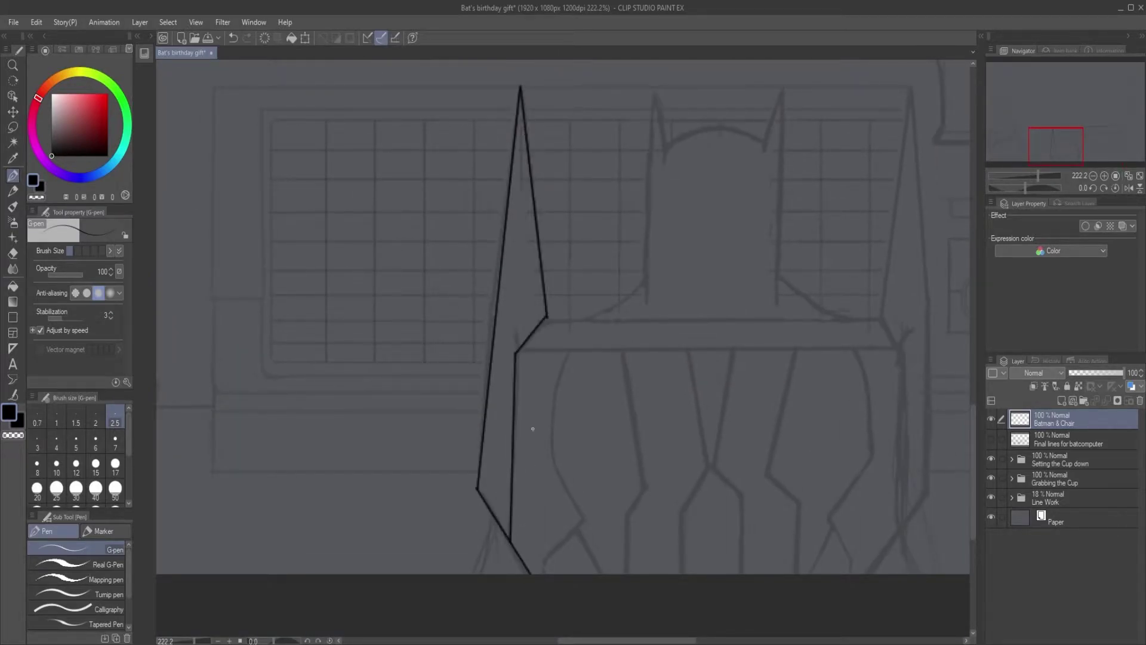
# Ink both edges of the chair's right spike, using a horizontal guide line from the left spike to match the height.
pyautogui.moveTo(576, 339); pyautogui.dragTo(430, 357)
pyautogui.click(761, 103)
pyautogui.keyDown('shift'); pyautogui.click(733, 333); pyautogui.keyUp('shift')
pyautogui.click(329, 504)
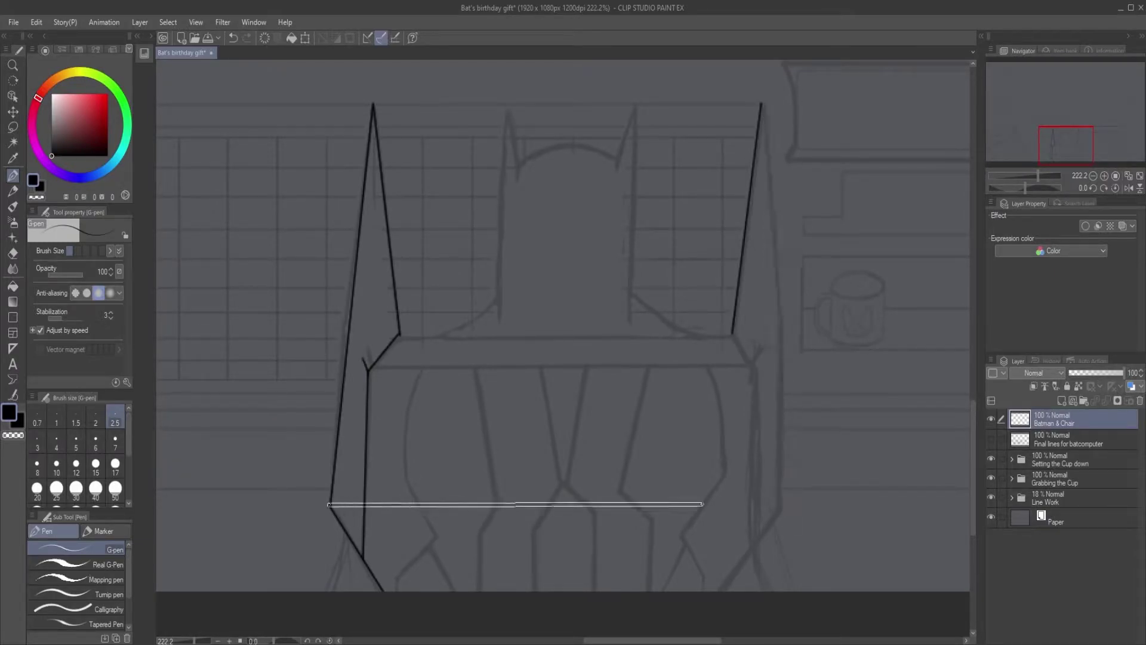
pyautogui.keyDown('shift'); pyautogui.click(791, 506); pyautogui.keyUp('shift')
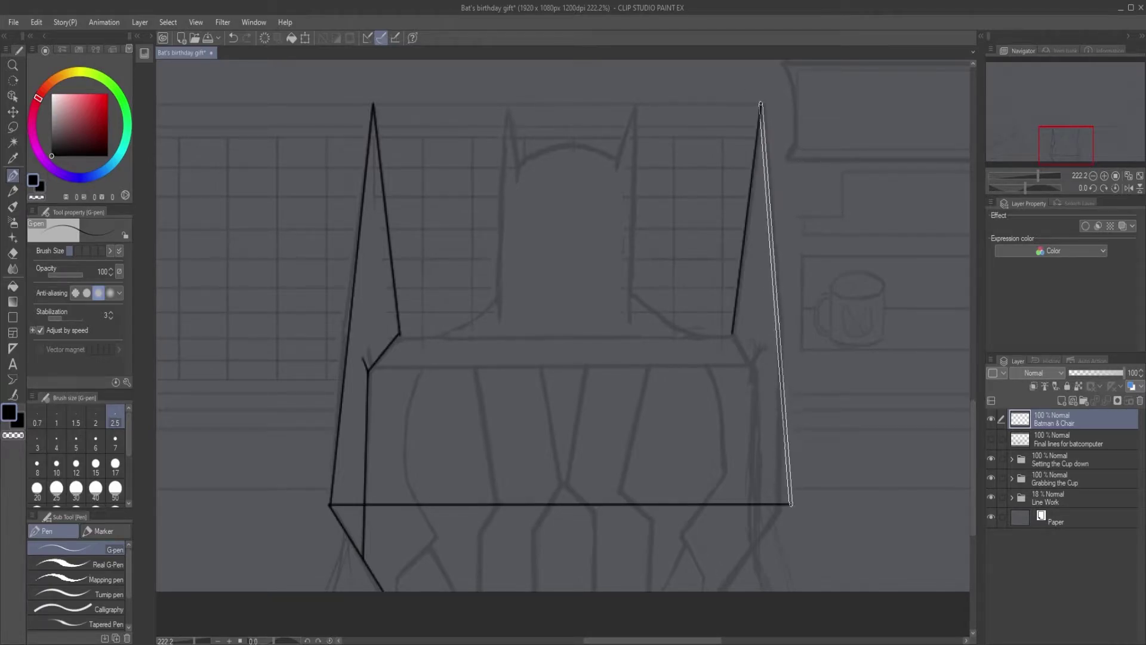
pyautogui.keyDown('shift'); pyautogui.click(761, 102); pyautogui.keyUp('shift')
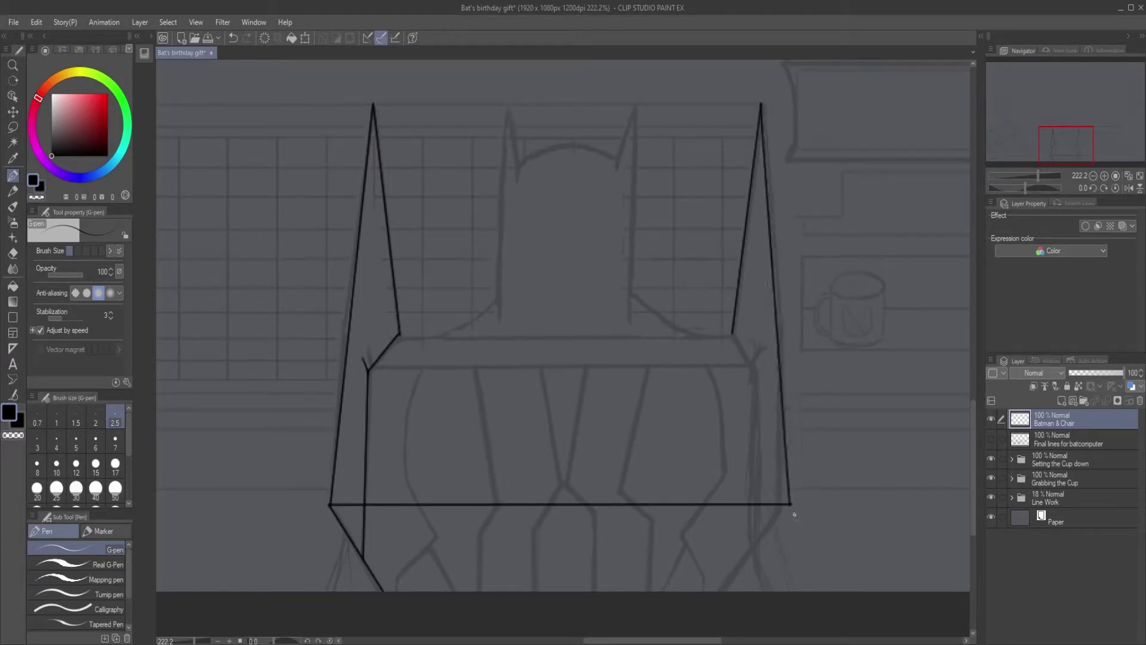
# Erase the horizontal guide line between the two spikes and return to the G-pen.
pyautogui.press('e')
pyautogui.moveTo(788, 503); pyautogui.dragTo(344, 506)
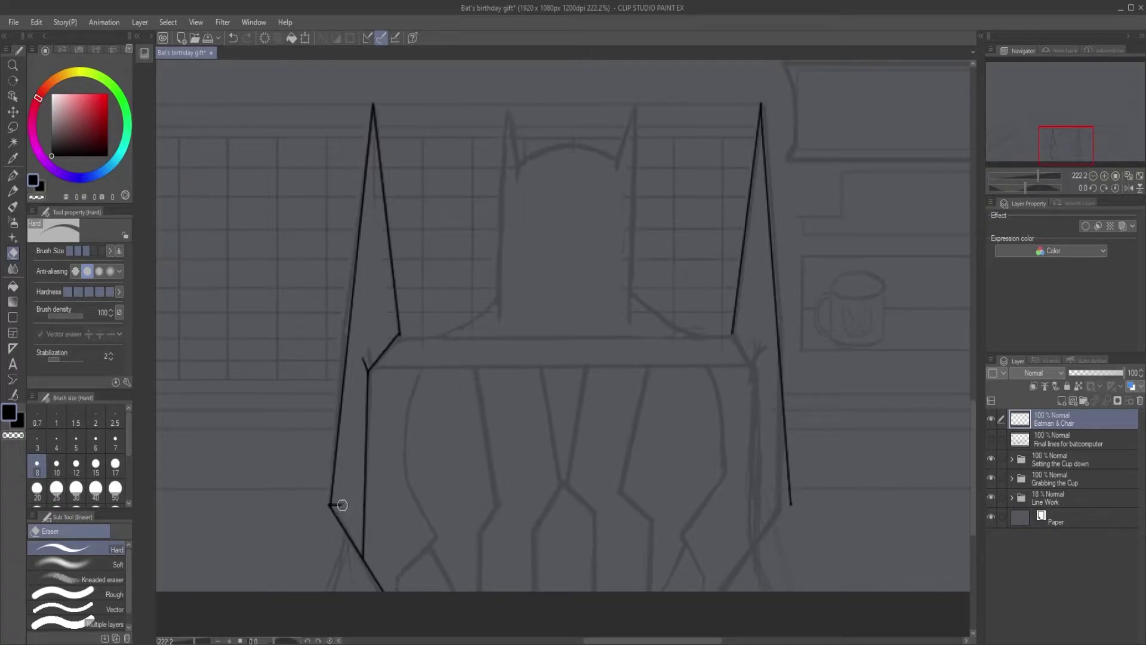
pyautogui.press('p')
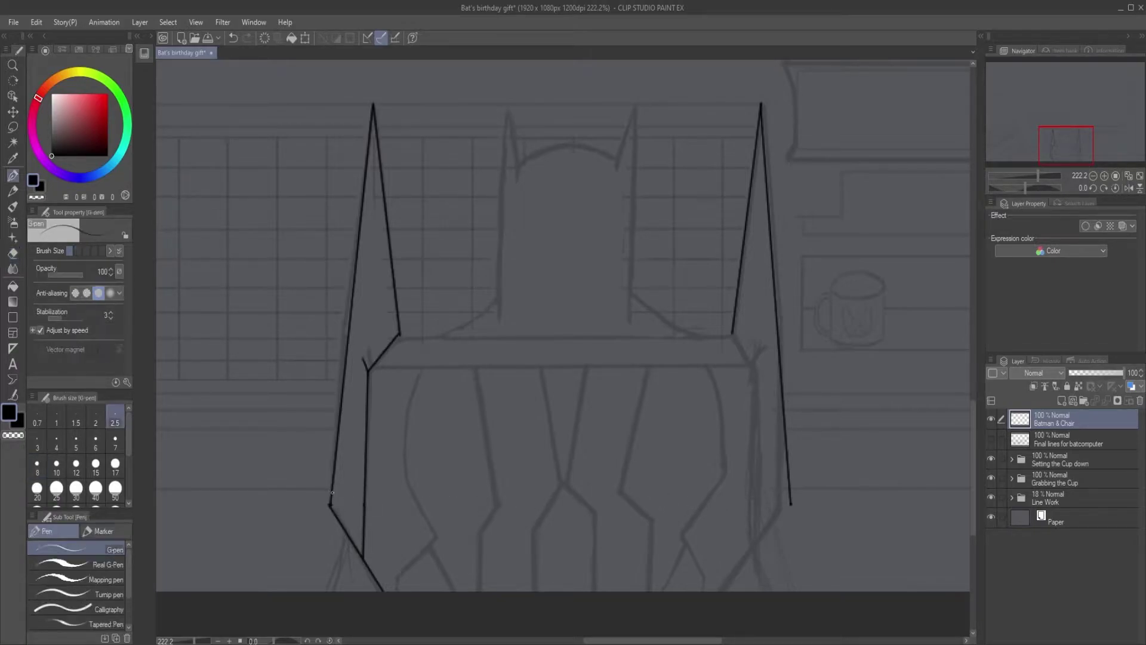
# Ink the inward-slanting lower edge of the right spike down to the canvas bottom.
pyautogui.scroll(3, 331, 505)
pyautogui.scroll(-3, 442, 450)
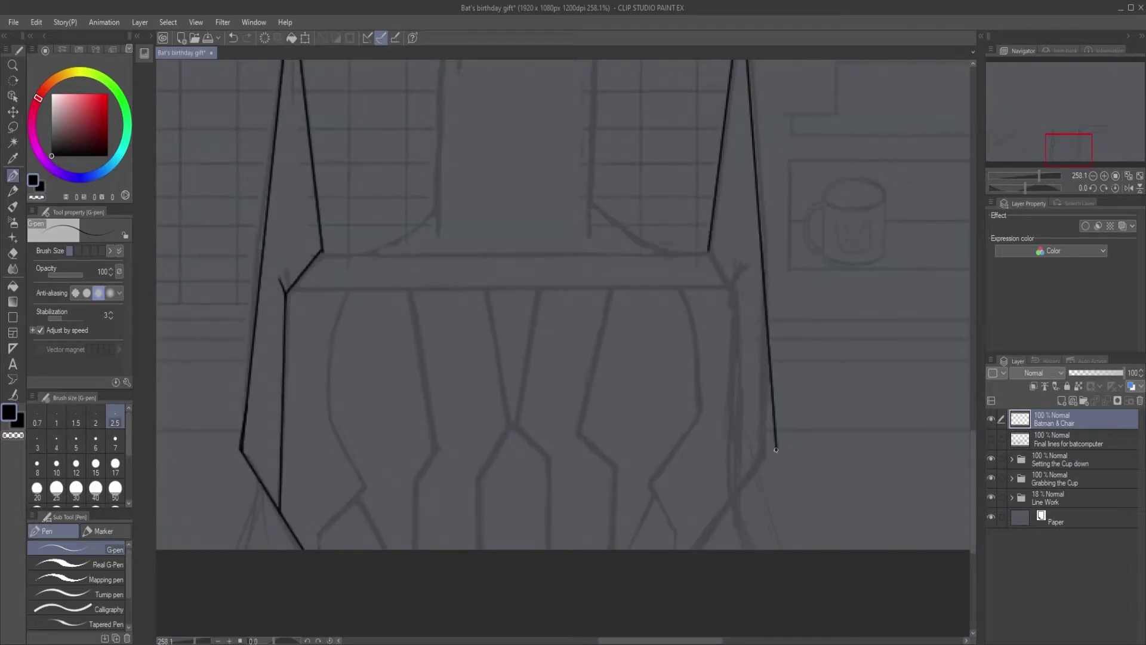
pyautogui.moveTo(777, 448)
pyautogui.mouseDown()
pyautogui.moveTo(669, 590)
pyautogui.moveTo(702, 570)
pyautogui.mouseUp()
# Ink the chair's crossbar between the spikes and the vertical line below its right end.
pyautogui.moveTo(286, 295)
pyautogui.mouseDown()
pyautogui.moveTo(736, 293)
pyautogui.moveTo(708, 251)
pyautogui.moveTo(289, 231)
pyautogui.moveTo(322, 251)
pyautogui.mouseUp()
pyautogui.keyDown('shift'); pyautogui.click(736, 291); pyautogui.keyUp('shift')
pyautogui.hotkey('ctrl', 'z')
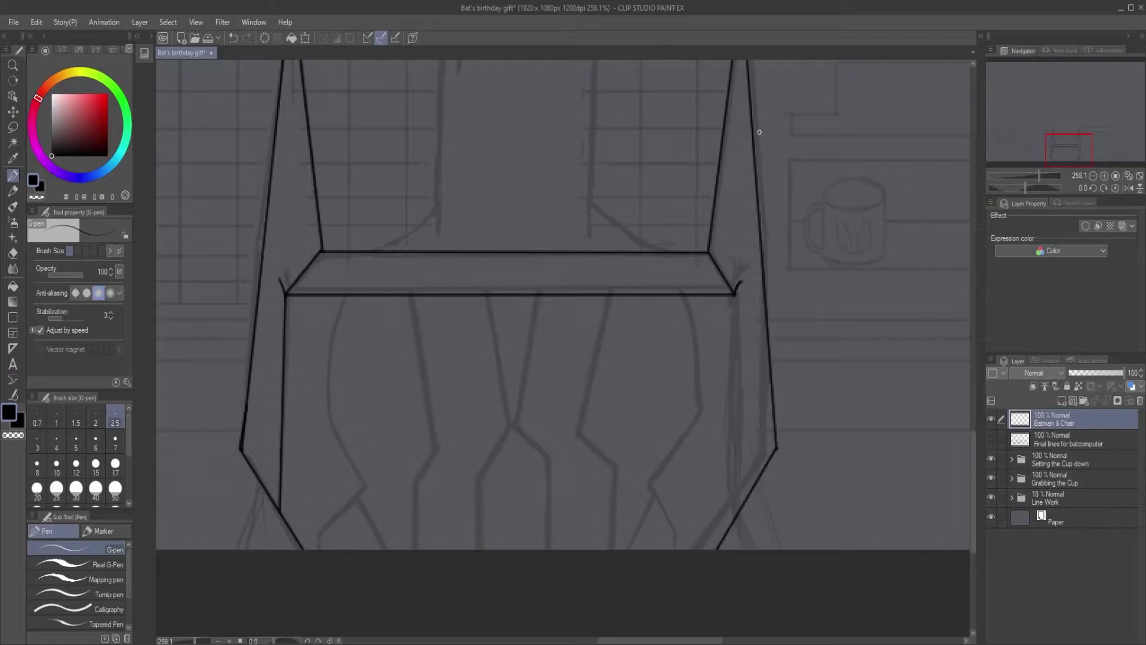
pyautogui.moveTo(734, 297); pyautogui.dragTo(754, 508)
pyautogui.keyDown('shift'); pyautogui.click(733, 519); pyautogui.keyUp('shift')
# Ink the leftmost curved support below the crossbar, with its angled foot and diagonal branch.
pyautogui.scroll(6, 733, 520)
pyautogui.scroll(-5, 736, 496)
pyautogui.moveTo(300, 232)
pyautogui.mouseDown()
pyautogui.moveTo(276, 361)
pyautogui.moveTo(303, 429)
pyautogui.mouseUp()
pyautogui.hotkey('ctrl', 'z')
pyautogui.hotkey('ctrl', 'z')
pyautogui.moveTo(287, 378)
pyautogui.mouseDown()
pyautogui.moveTo(332, 480)
pyautogui.moveTo(374, 333)
pyautogui.moveTo(313, 366)
pyautogui.moveTo(314, 382)
pyautogui.mouseUp()
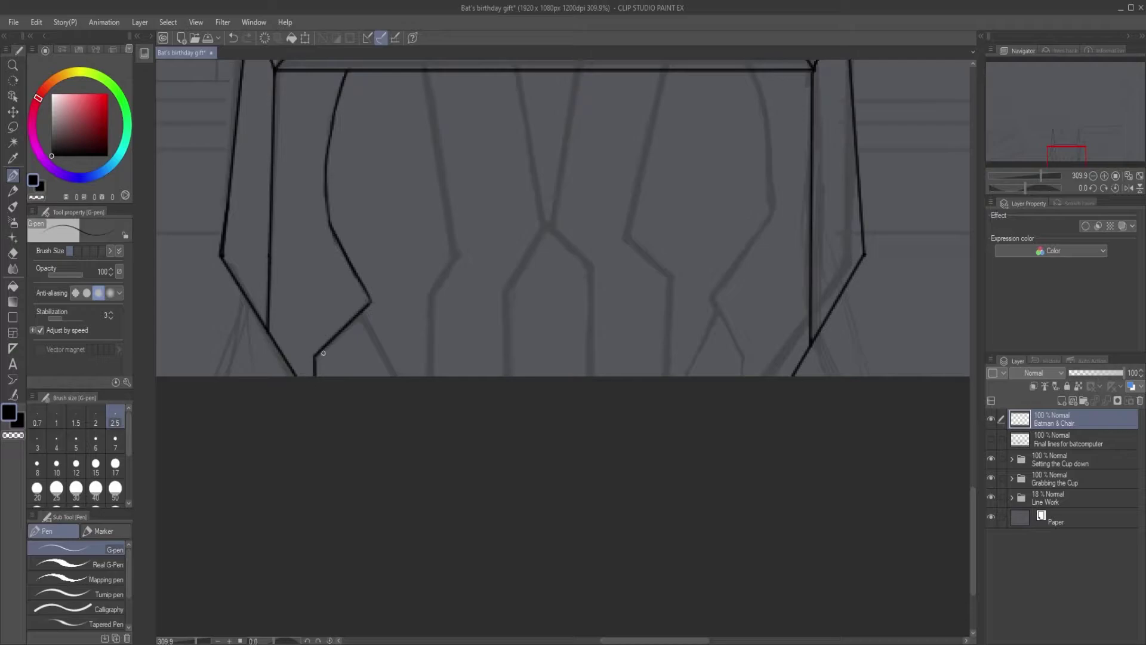
pyautogui.click(361, 311)
pyautogui.keyDown('shift'); pyautogui.click(419, 412); pyautogui.keyUp('shift')
# Ink the second support line below the crossbar, bending inward and running straight to the canvas bottom.
pyautogui.moveTo(434, 107); pyautogui.dragTo(414, 171)
pyautogui.click(405, 136)
pyautogui.keyDown('shift'); pyautogui.click(437, 320); pyautogui.keyUp('shift')
pyautogui.keyDown('shift'); pyautogui.click(412, 354); pyautogui.keyUp('shift')
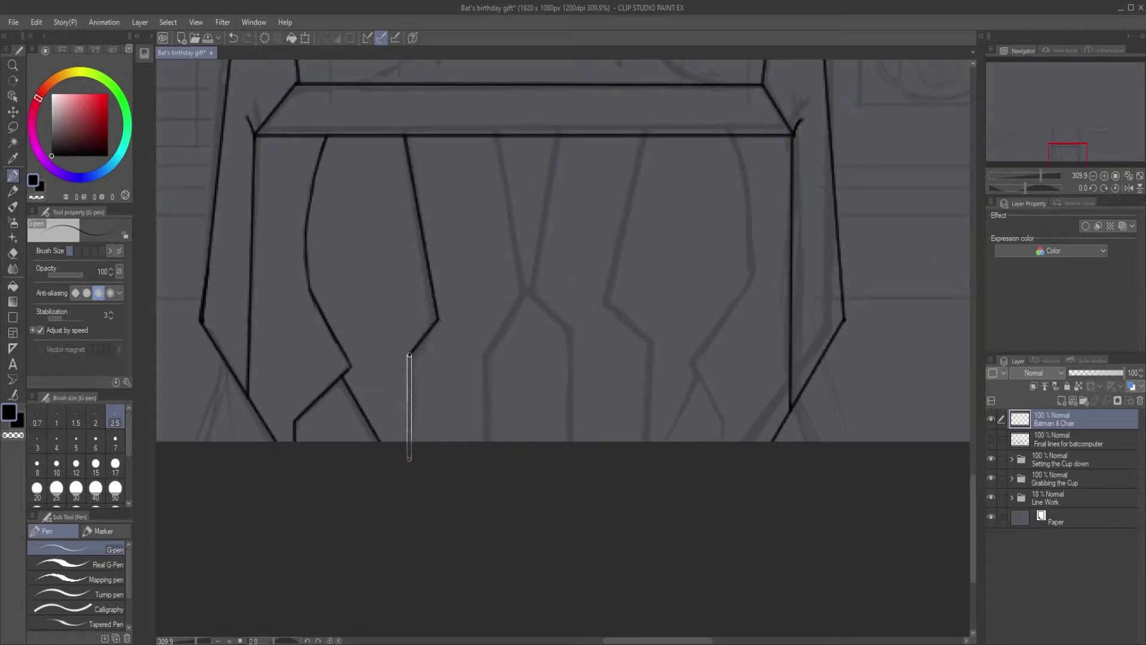
pyautogui.keyDown('shift'); pyautogui.click(410, 461); pyautogui.keyUp('shift')
# Ink the two central support lines that meet below the crossbar and split toward the canvas bottom.
pyautogui.moveTo(481, 147); pyautogui.dragTo(445, 188)
pyautogui.click(462, 178)
pyautogui.keyDown('shift'); pyautogui.click(492, 331); pyautogui.keyUp('shift')
pyautogui.keyDown('shift'); pyautogui.click(448, 399); pyautogui.keyUp('shift')
pyautogui.keyDown('shift'); pyautogui.click(448, 483); pyautogui.keyUp('shift')
pyautogui.click(493, 332)
pyautogui.keyDown('shift'); pyautogui.click(525, 179); pyautogui.keyUp('shift')
pyautogui.click(492, 331)
pyautogui.keyDown('shift'); pyautogui.click(543, 397); pyautogui.keyUp('shift')
pyautogui.keyDown('shift'); pyautogui.click(544, 507); pyautogui.keyUp('shift')
# Ink the angled support line to the right of the central pair, ending at the canvas bottom.
pyautogui.click(615, 180)
pyautogui.keyDown('shift'); pyautogui.click(562, 338); pyautogui.keyUp('shift')
pyautogui.keyDown('shift'); pyautogui.click(620, 394); pyautogui.keyUp('shift')
pyautogui.keyDown('shift'); pyautogui.click(620, 496); pyautogui.keyUp('shift')
# Ink the rightmost curved support with its angled foot and branch, mirroring the leftmost one.
pyautogui.moveTo(688, 267)
pyautogui.mouseDown()
pyautogui.moveTo(371, 320)
pyautogui.moveTo(396, 320)
pyautogui.mouseUp()
pyautogui.moveTo(455, 268); pyautogui.dragTo(504, 249)
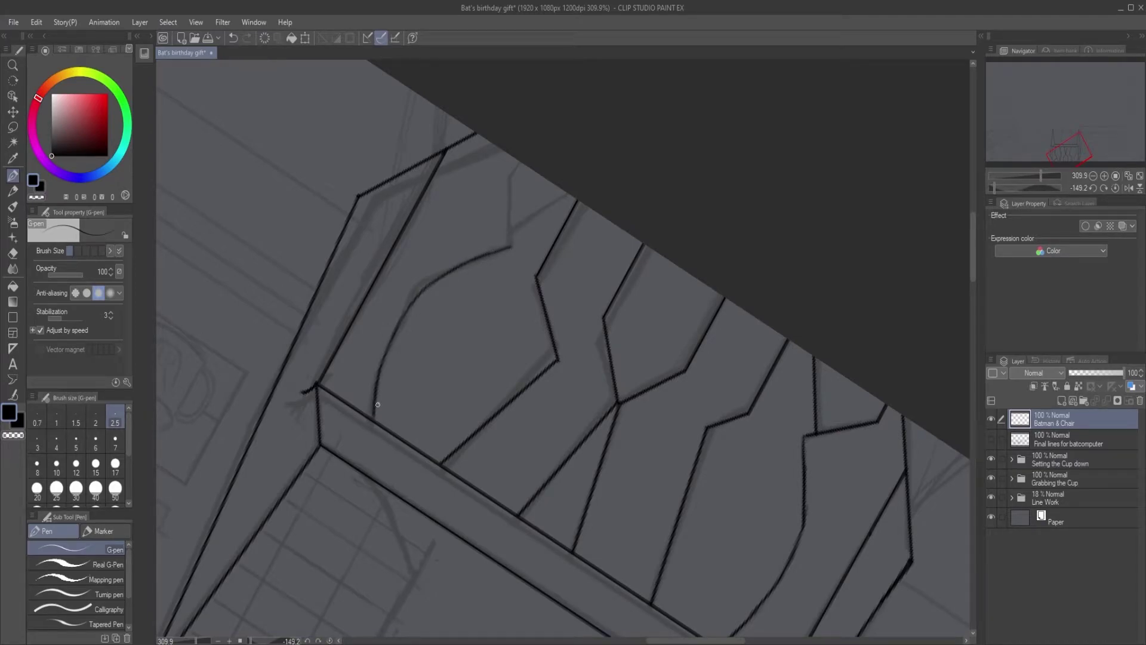
pyautogui.scroll(3, 370, 429)
pyautogui.moveTo(498, 168); pyautogui.dragTo(374, 433)
pyautogui.keyDown('shift'); pyautogui.click(537, 171); pyautogui.keyUp('shift')
pyautogui.keyDown('shift'); pyautogui.click(576, 109); pyautogui.keyUp('shift')
pyautogui.click(541, 288)
pyautogui.keyDown('shift'); pyautogui.click(678, 195); pyautogui.keyUp('shift')
# Ink Batman's pointed left ear over the faded sketch, redoing the first strokes.
pyautogui.scroll(-5, 620, 417)
pyautogui.moveTo(619, 417)
pyautogui.mouseDown()
pyautogui.moveTo(679, 353)
pyautogui.moveTo(674, 337)
pyautogui.mouseUp()
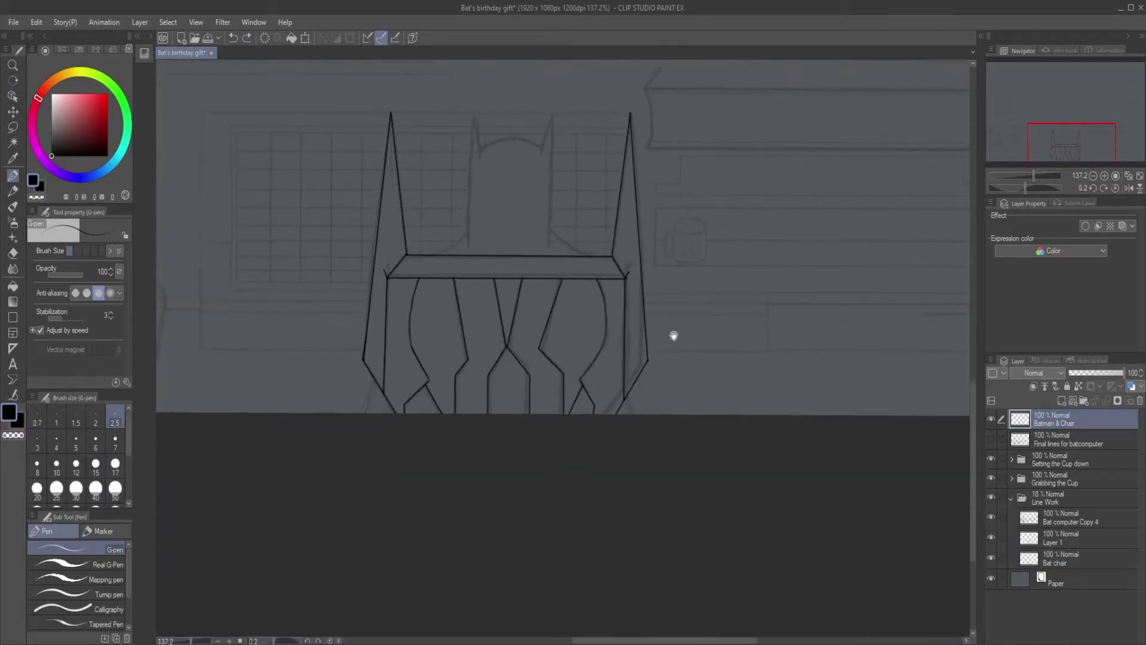
pyautogui.scroll(4, 352, 412)
pyautogui.moveTo(409, 307)
pyautogui.mouseDown()
pyautogui.moveTo(407, 410)
pyautogui.moveTo(431, 394)
pyautogui.moveTo(434, 369)
pyautogui.mouseUp()
pyautogui.moveTo(908, 335); pyautogui.dragTo(344, 283)
pyautogui.hotkey('ctrl', 'z')
pyautogui.moveTo(619, 254); pyautogui.dragTo(629, 364)
pyautogui.hotkey('ctrl', 'z')
pyautogui.moveTo(619, 253)
pyautogui.mouseDown()
pyautogui.moveTo(619, 292)
pyautogui.moveTo(658, 364)
pyautogui.mouseUp()
pyautogui.moveTo(594, 334); pyautogui.dragTo(594, 354)
pyautogui.moveTo(622, 258)
pyautogui.mouseDown()
pyautogui.moveTo(621, 300)
pyautogui.moveTo(647, 336)
pyautogui.mouseUp()
pyautogui.scroll(-4, 627, 263)
# Ink the long left side of Batman's cowl and the curved top of the head between the ears.
pyautogui.moveTo(411, 259); pyautogui.dragTo(443, 438)
pyautogui.scroll(6, 442, 438)
pyautogui.moveTo(288, 440)
pyautogui.mouseDown()
pyautogui.moveTo(453, 368)
pyautogui.moveTo(494, 312)
pyautogui.moveTo(491, 409)
pyautogui.mouseUp()
pyautogui.hotkey('ctrl', 'z')
pyautogui.moveTo(487, 204)
pyautogui.mouseDown()
pyautogui.moveTo(461, 368)
pyautogui.moveTo(487, 496)
pyautogui.mouseUp()
pyautogui.scroll(-3, 488, 496)
pyautogui.moveTo(506, 182)
pyautogui.mouseDown()
pyautogui.moveTo(502, 220)
pyautogui.moveTo(625, 112)
pyautogui.moveTo(588, 113)
pyautogui.mouseUp()
pyautogui.moveTo(293, 326); pyautogui.dragTo(544, 149)
pyautogui.moveTo(502, 187)
pyautogui.mouseDown()
pyautogui.moveTo(574, 307)
pyautogui.moveTo(517, 228)
pyautogui.moveTo(561, 200)
pyautogui.mouseUp()
pyautogui.moveTo(591, 147)
pyautogui.mouseDown()
pyautogui.moveTo(729, 289)
pyautogui.moveTo(420, 430)
pyautogui.moveTo(599, 255)
pyautogui.mouseUp()
pyautogui.moveTo(599, 255)
pyautogui.mouseDown()
pyautogui.moveTo(578, 235)
pyautogui.moveTo(534, 258)
pyautogui.mouseUp()
pyautogui.moveTo(540, 250)
pyautogui.mouseDown()
pyautogui.moveTo(600, 191)
pyautogui.moveTo(549, 239)
pyautogui.mouseUp()
# Erase the excess line at the cowl and undo the last stroke, continuing with the G-pen on the rotated canvas.
pyautogui.press('e')
pyautogui.moveTo(612, 183)
pyautogui.mouseDown()
pyautogui.moveTo(565, 234)
pyautogui.moveTo(604, 194)
pyautogui.mouseUp()
pyautogui.press('p')
pyautogui.hotkey('ctrl', 'z')
pyautogui.press('r')
pyautogui.moveTo(685, 147)
pyautogui.mouseDown()
pyautogui.moveTo(754, 210)
pyautogui.moveTo(622, 412)
pyautogui.mouseUp()
pyautogui.press('p')
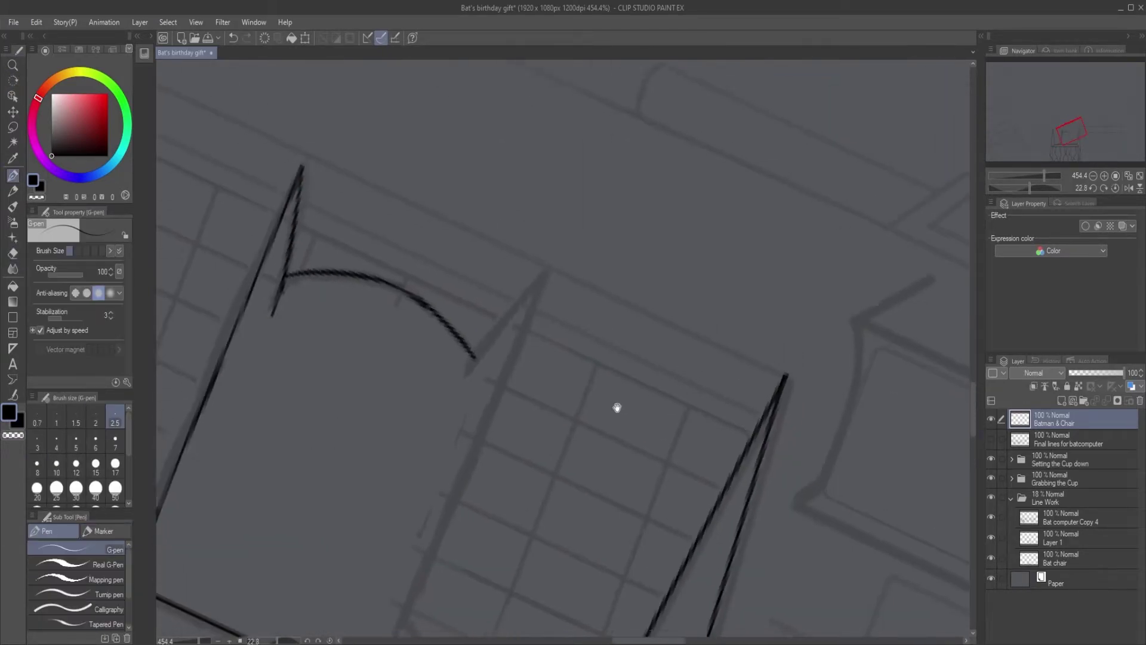
# Ink the long right side of Batman's cowl and the right shoulder slope meeting the chair back.
pyautogui.moveTo(469, 341); pyautogui.dragTo(555, 233)
pyautogui.hotkey('ctrl', 'z')
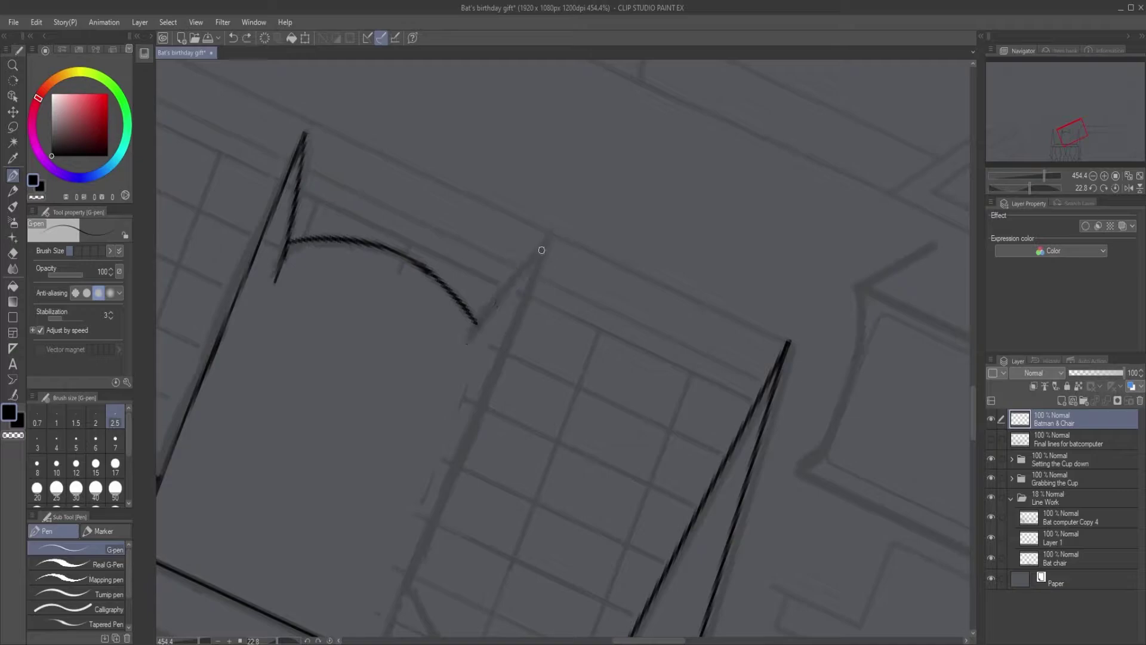
pyautogui.scroll(-3, 513, 368)
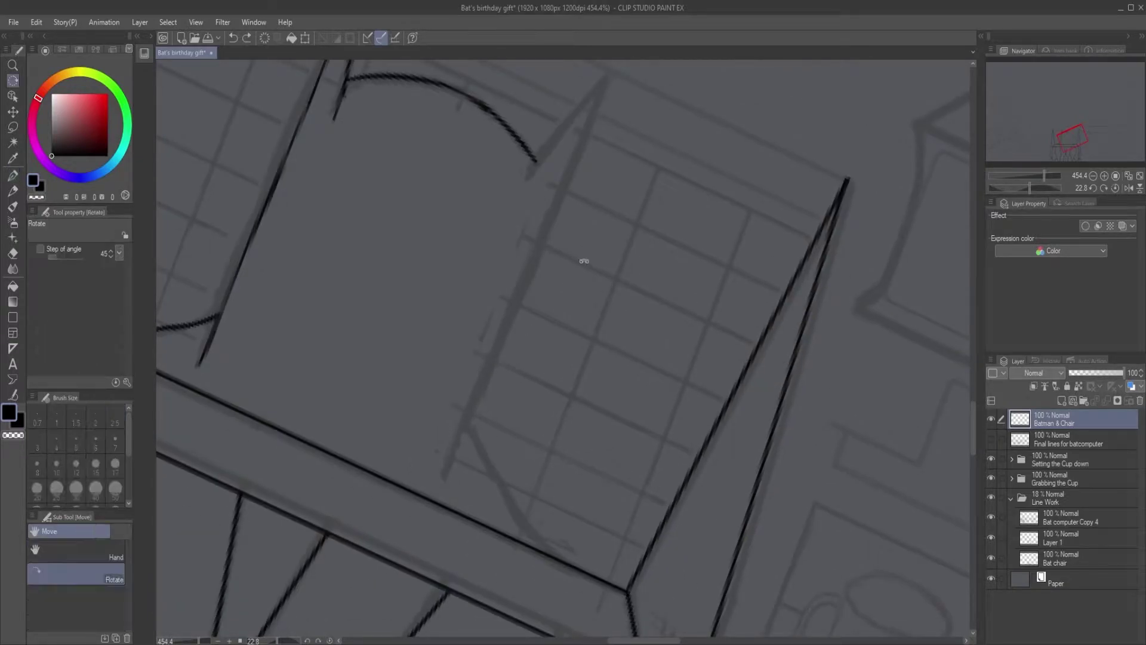
pyautogui.moveTo(582, 269); pyautogui.dragTo(471, 356)
pyautogui.moveTo(396, 378); pyautogui.dragTo(769, 228)
pyautogui.moveTo(697, 398)
pyautogui.mouseDown()
pyautogui.moveTo(655, 458)
pyautogui.moveTo(631, 462)
pyautogui.mouseUp()
pyautogui.moveTo(548, 399); pyautogui.dragTo(641, 274)
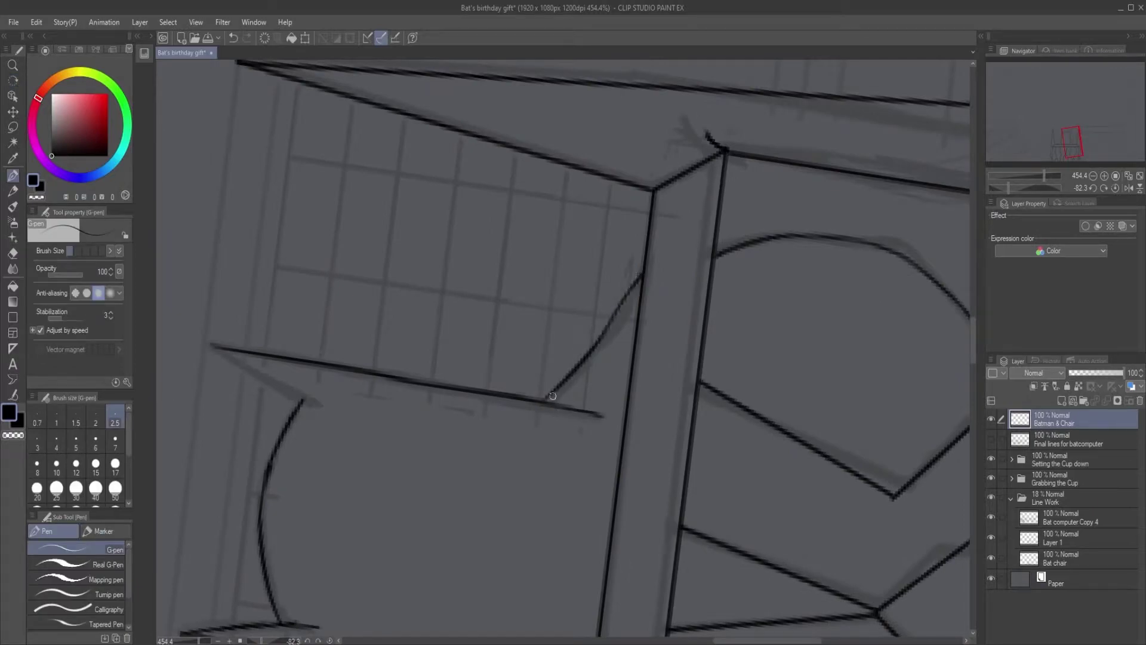
# Ink Batman's pointed right ear and the left shoulder slope, erasing the excess line ends.
pyautogui.moveTo(587, 434); pyautogui.dragTo(606, 256)
pyautogui.press('e')
pyautogui.moveTo(490, 196)
pyautogui.mouseDown()
pyautogui.moveTo(545, 249)
pyautogui.moveTo(592, 342)
pyautogui.mouseUp()
pyautogui.press('p')
pyautogui.moveTo(646, 221); pyautogui.dragTo(551, 297)
pyautogui.moveTo(624, 230); pyautogui.dragTo(612, 359)
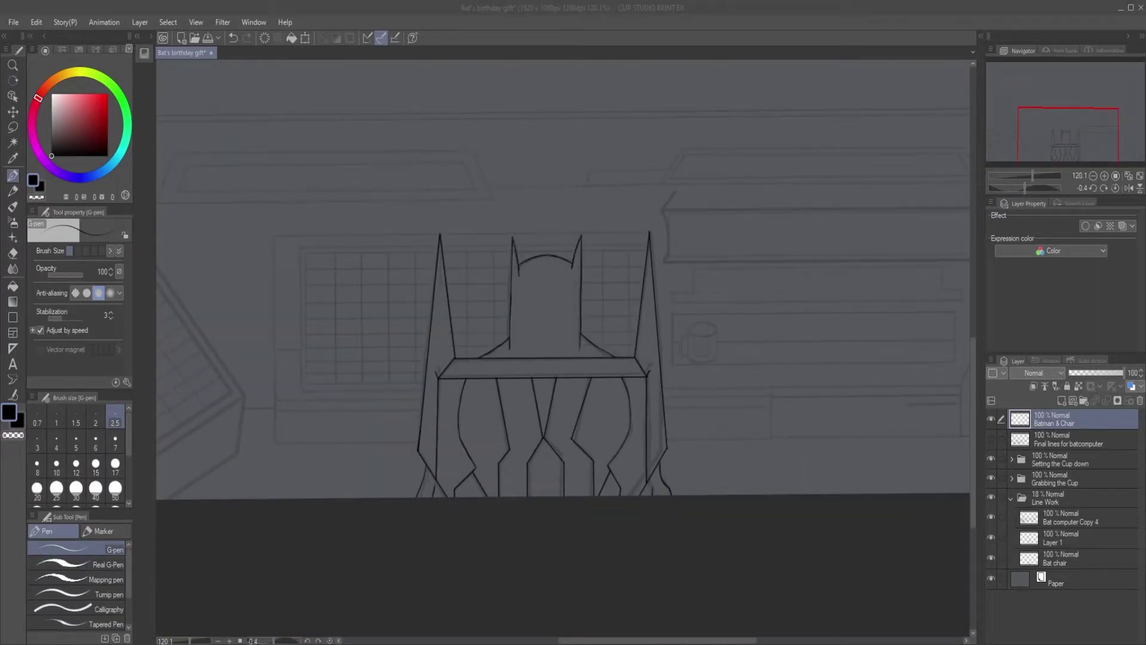
# Add a new layer, and group Batman & Chair and Final lines for batcomputer in a folder named Final for bat Chair and computer.
pyautogui.click(1062, 400)
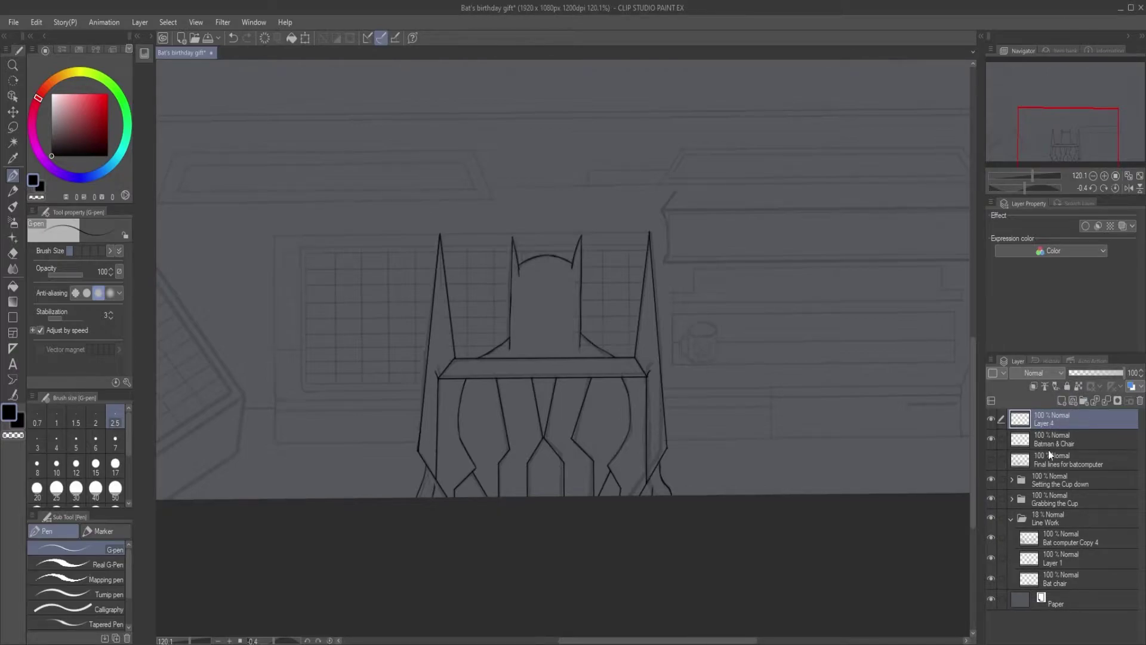
pyautogui.click(1084, 400)
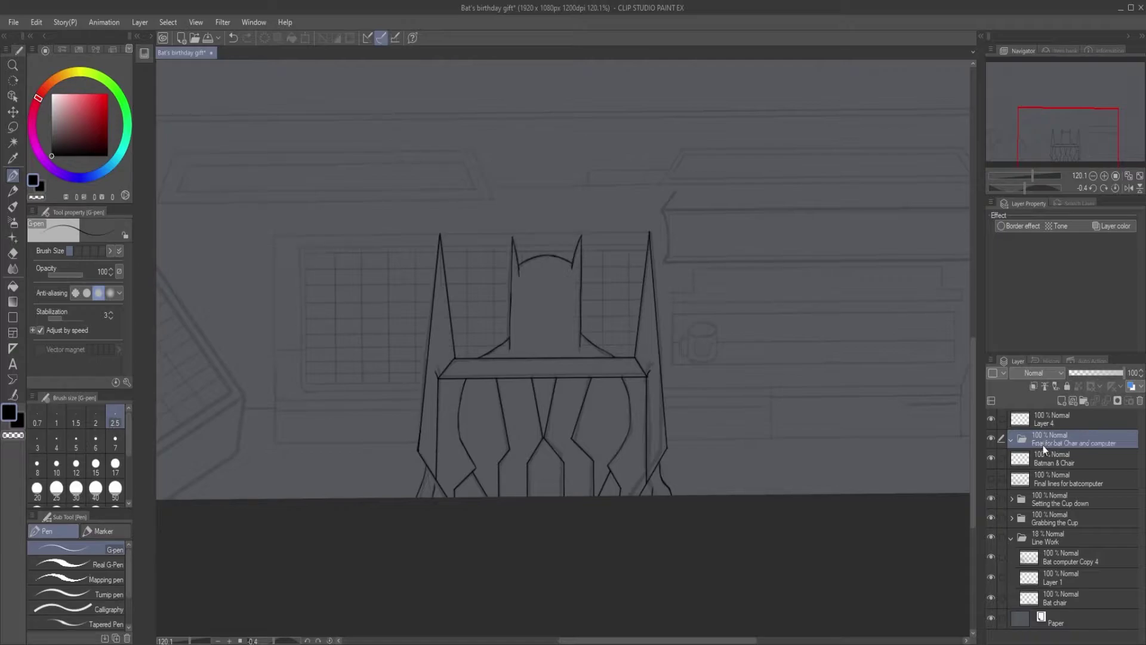
pyautogui.click(1051, 479)
pyautogui.keyDown('ctrl'); pyautogui.click(1047, 465); pyautogui.keyUp('ctrl')
pyautogui.click(992, 477)
pyautogui.click(992, 477)
pyautogui.moveTo(1049, 453); pyautogui.dragTo(1023, 445)
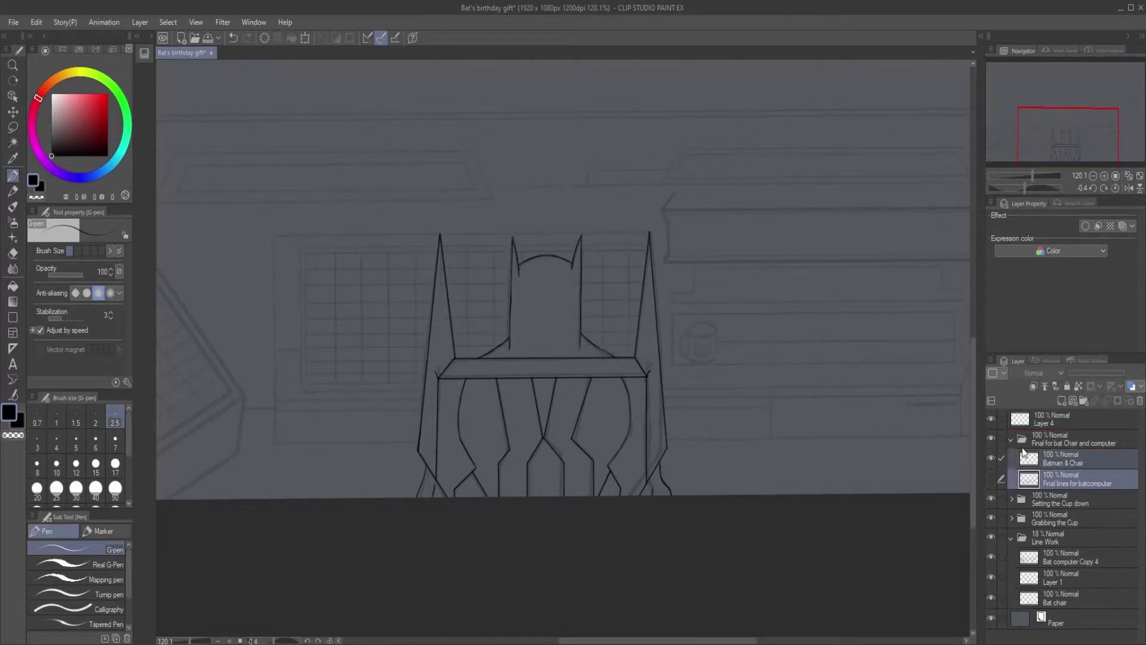
pyautogui.click(1017, 442)
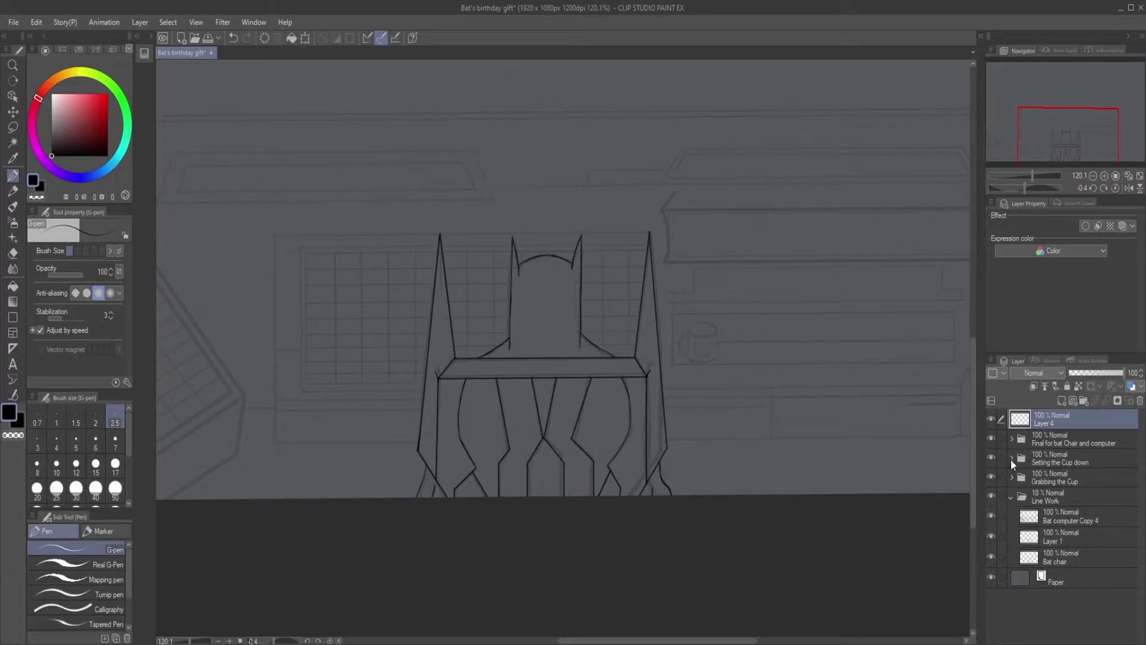
# Check the sketches in the Setting the Cup down folder and preview the Layer 2 Copy 5 and Copy 6 frames in Grabbing the Cup.
pyautogui.click(1015, 440)
pyautogui.click(1012, 459)
pyautogui.click(991, 596)
pyautogui.click(991, 596)
pyautogui.click(1011, 458)
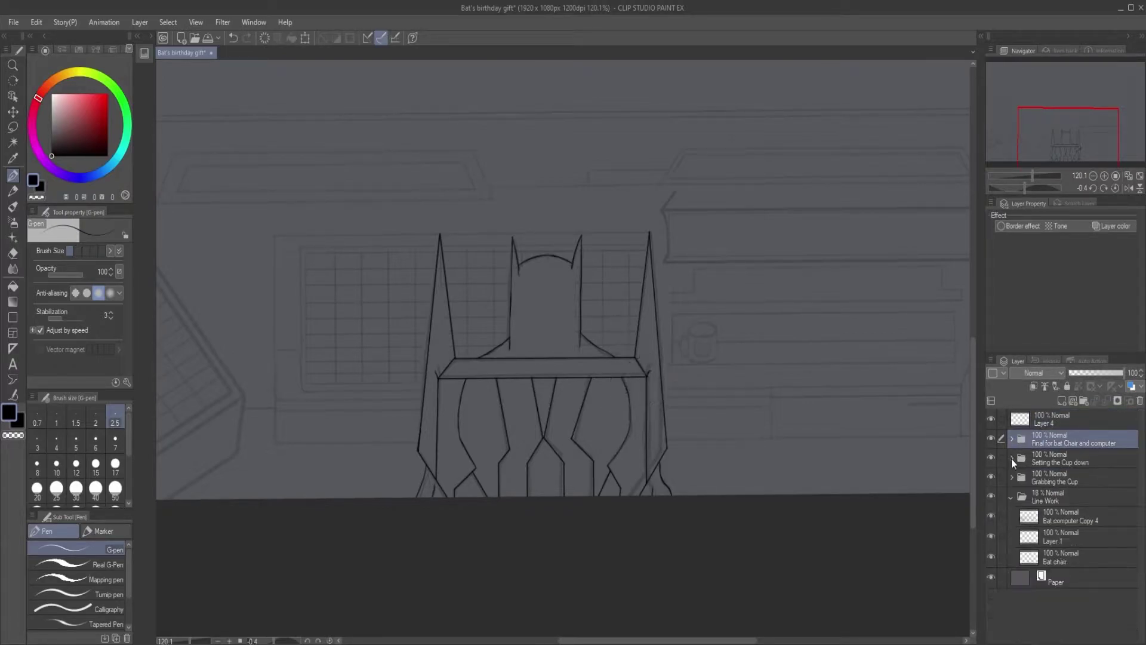
pyautogui.click(1011, 477)
pyautogui.scroll(-3, 1029, 520)
pyautogui.click(992, 560)
pyautogui.click(991, 539)
pyautogui.click(992, 518)
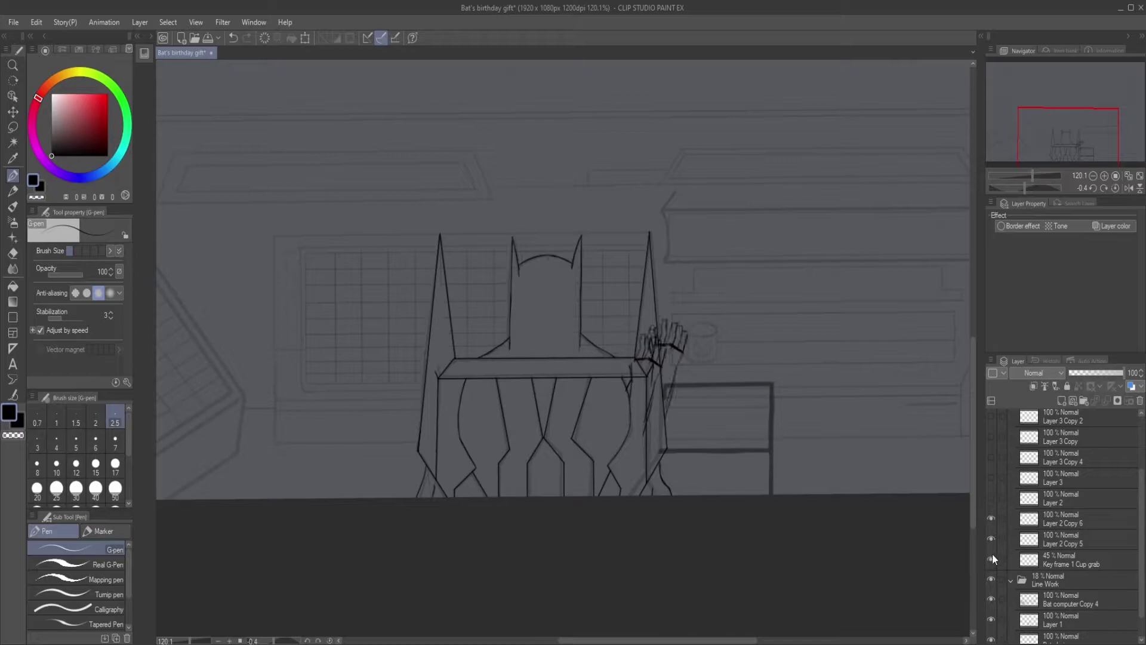
pyautogui.click(992, 539)
pyautogui.click(992, 518)
# Show and hide the individual hand frames in the Grabbing the Cup folder to review the animation sequence.
pyautogui.scroll(1, 997, 478)
pyautogui.click(991, 465)
pyautogui.click(990, 464)
pyautogui.click(991, 487)
pyautogui.click(991, 488)
pyautogui.click(991, 508)
pyautogui.click(991, 512)
pyautogui.click(991, 530)
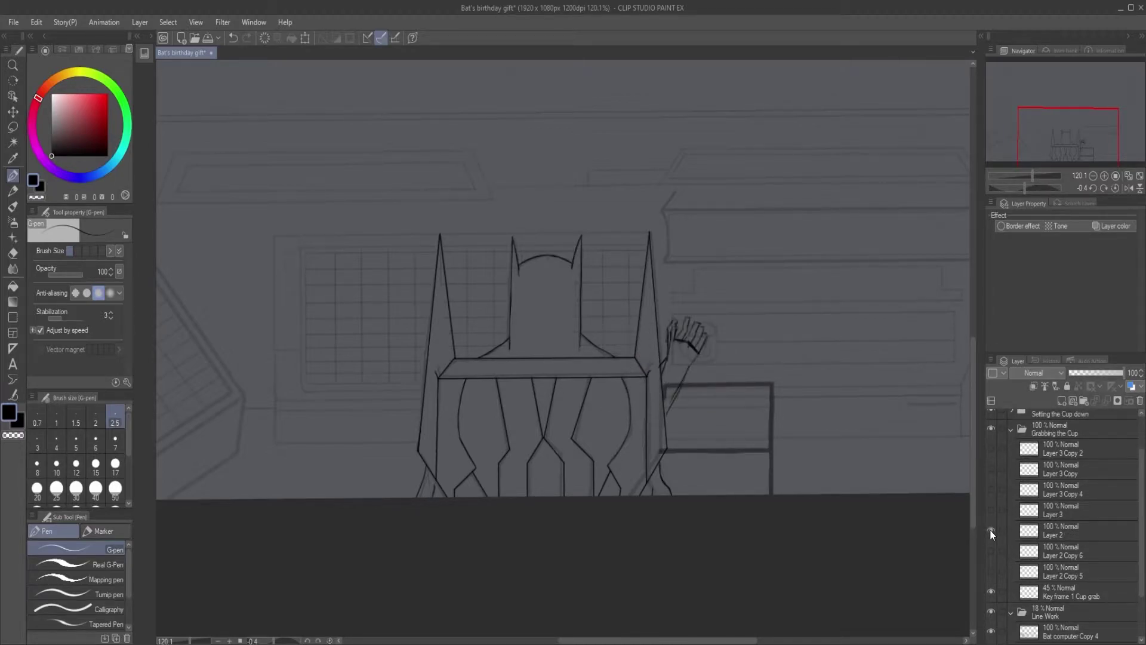
pyautogui.click(991, 550)
pyautogui.click(991, 571)
pyautogui.moveTo(991, 568); pyautogui.dragTo(991, 530)
pyautogui.click(991, 451)
pyautogui.click(991, 451)
pyautogui.click(991, 469)
pyautogui.click(991, 469)
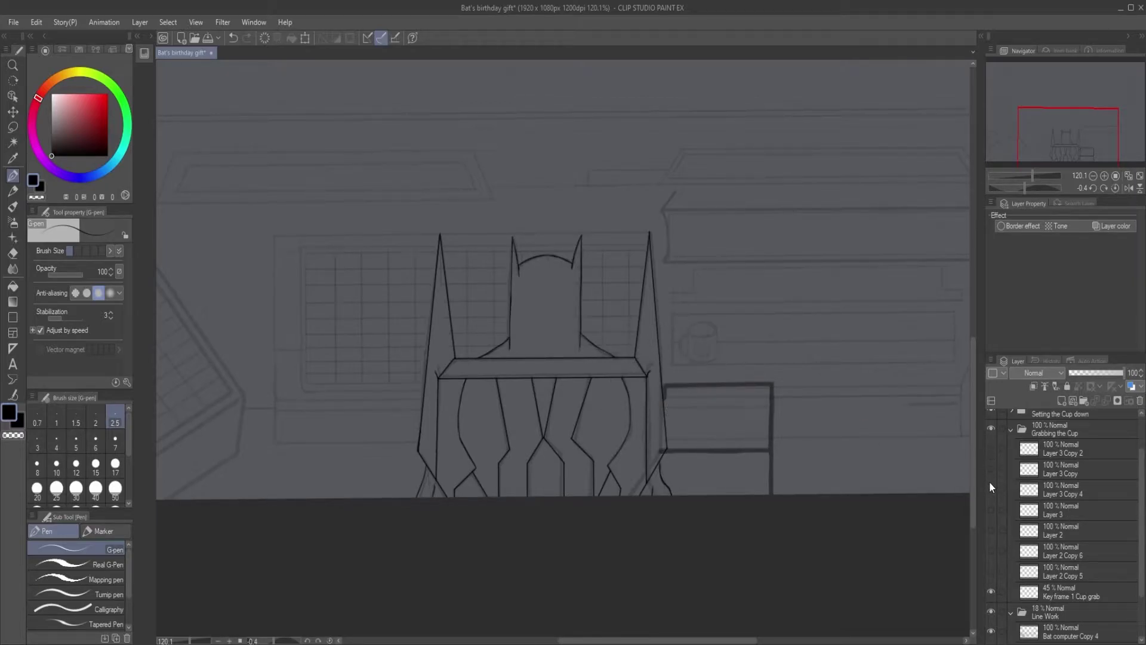
pyautogui.click(991, 511)
pyautogui.click(991, 512)
pyautogui.click(991, 512)
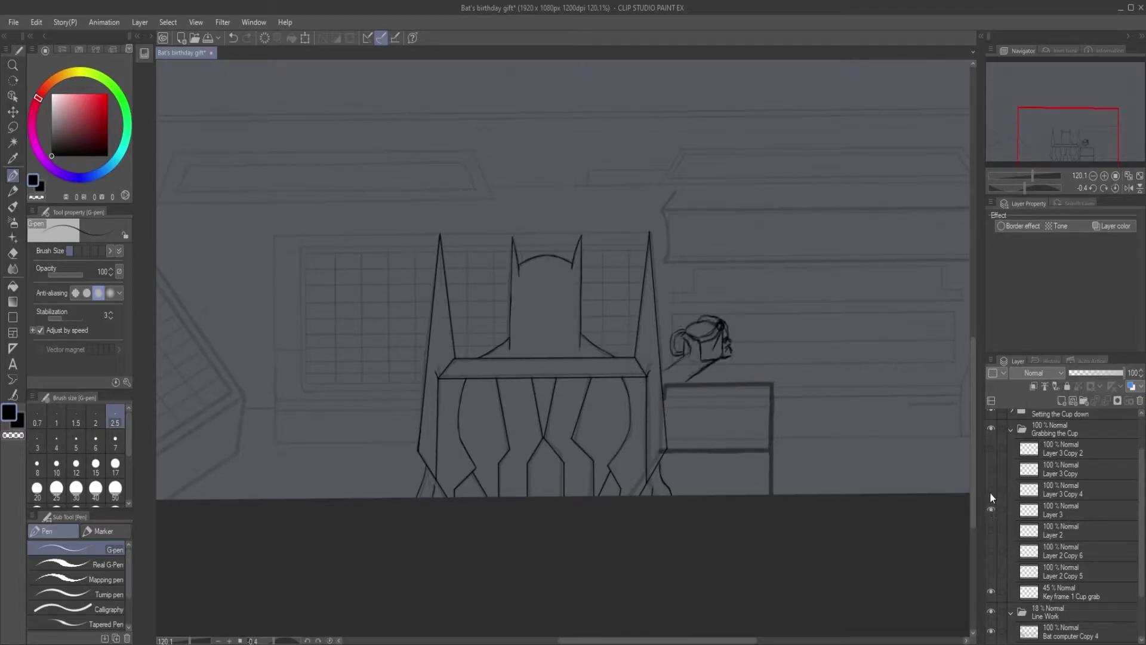
# Lower the Grabbing the Cup folder's opacity to 34 and show Layer 2 Copy 5 as the hand frame, hiding Layer 3.
pyautogui.click(1068, 430)
pyautogui.moveTo(1121, 371); pyautogui.dragTo(1088, 375)
pyautogui.scroll(-3, 1062, 591)
pyautogui.scroll(3, 1062, 590)
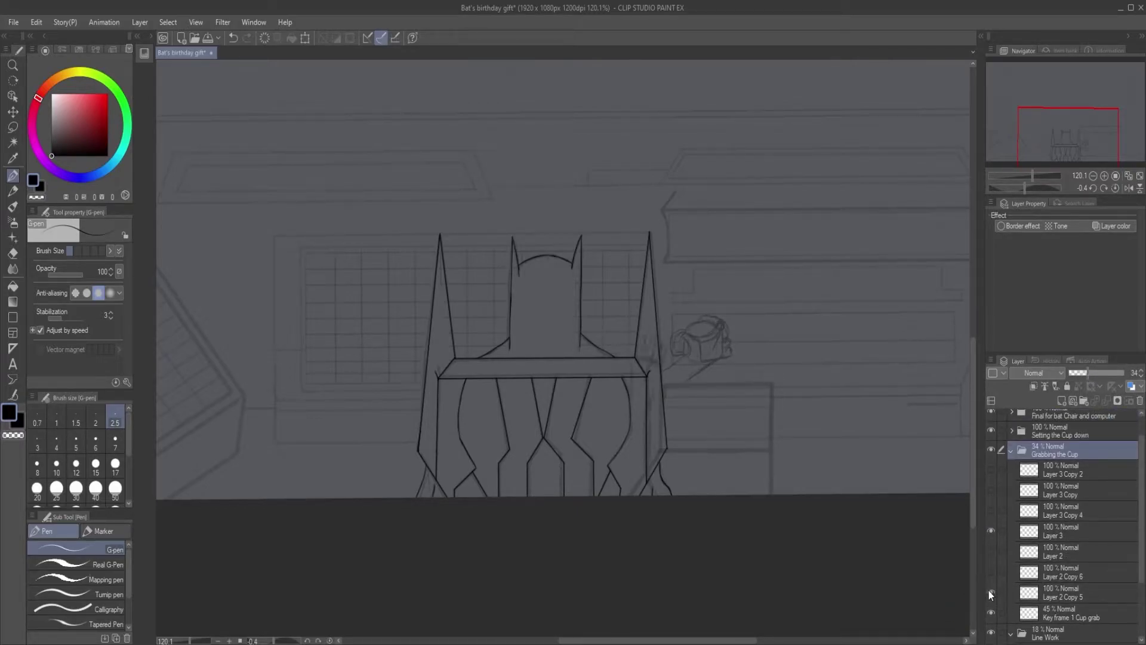
pyautogui.click(991, 452)
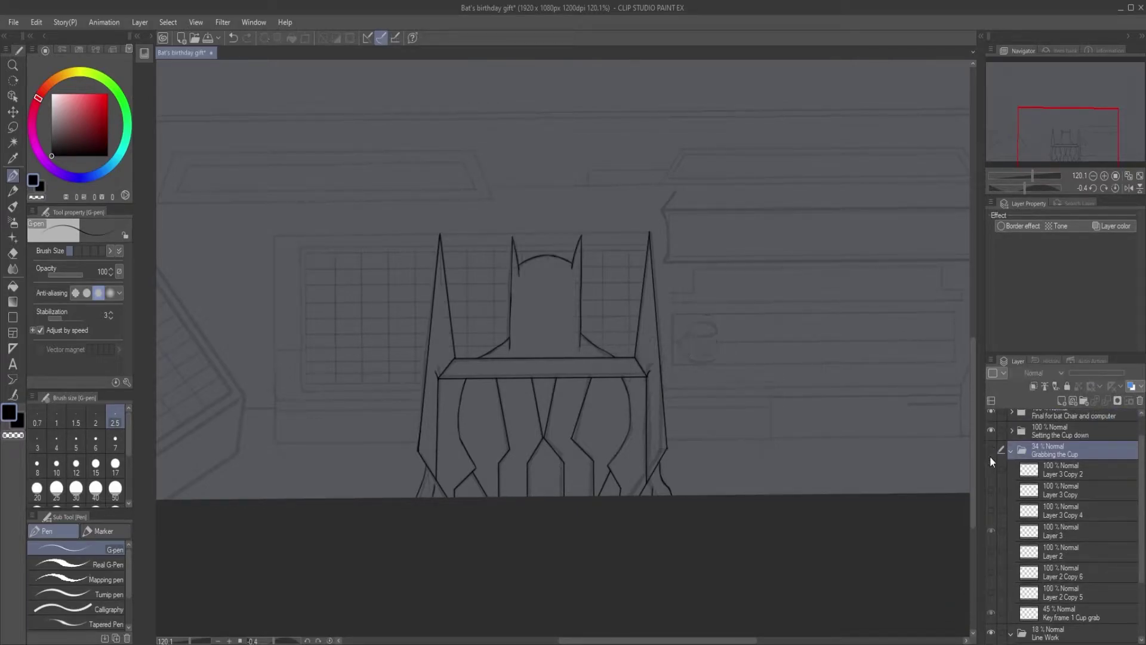
pyautogui.click(991, 593)
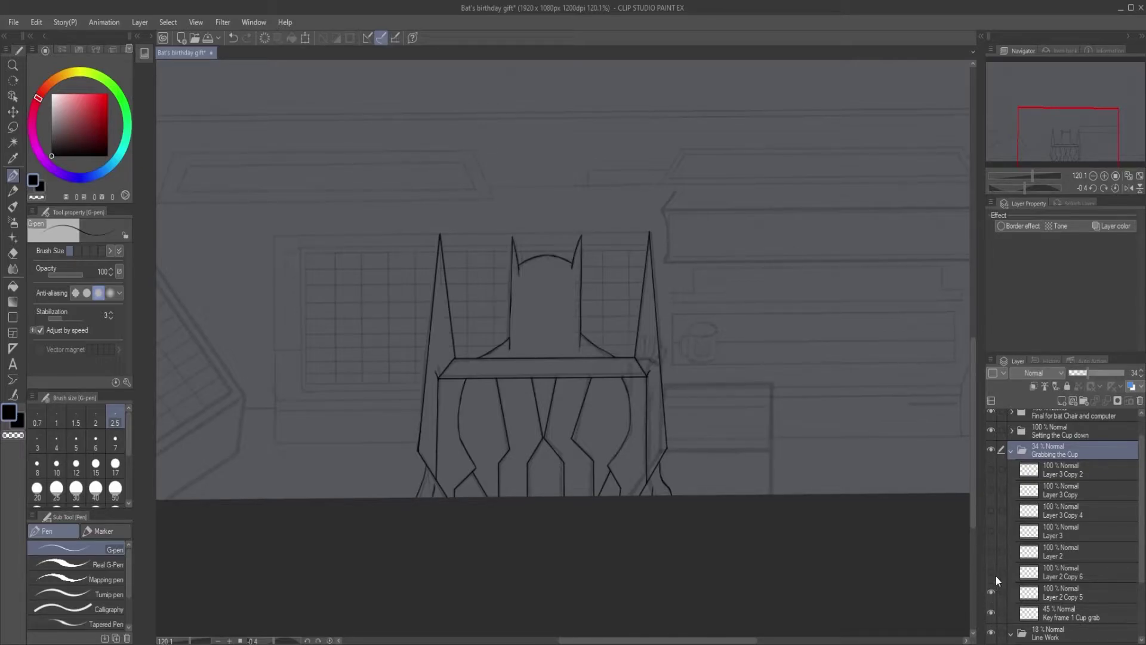
# Ink the parts of the sketched fingers that stick out past the chair's right spike on Layer 4.
pyautogui.scroll(2, 1033, 459)
pyautogui.click(1065, 418)
pyautogui.moveTo(661, 369); pyautogui.dragTo(659, 289)
pyautogui.moveTo(640, 210)
pyautogui.mouseDown()
pyautogui.moveTo(660, 205)
pyautogui.moveTo(655, 364)
pyautogui.mouseUp()
pyautogui.moveTo(663, 251)
pyautogui.mouseDown()
pyautogui.moveTo(686, 280)
pyautogui.moveTo(656, 374)
pyautogui.mouseUp()
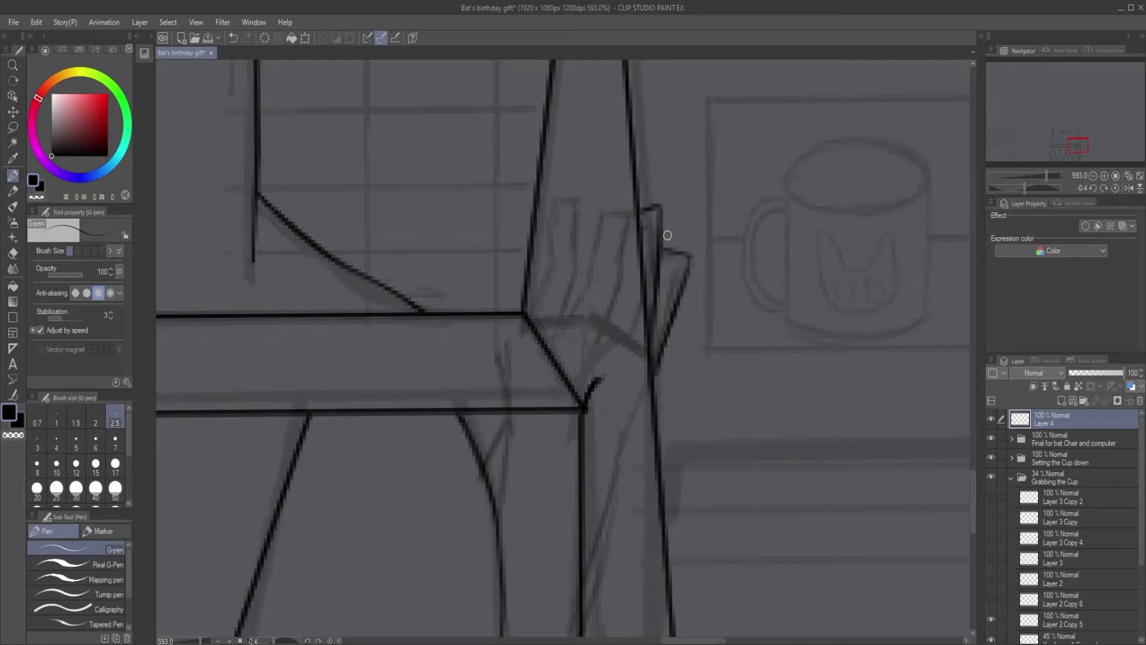
# Group the inked hand layer in a folder named hand animation, rename the layer 1, and add a new layer above it.
pyautogui.click(1085, 400)
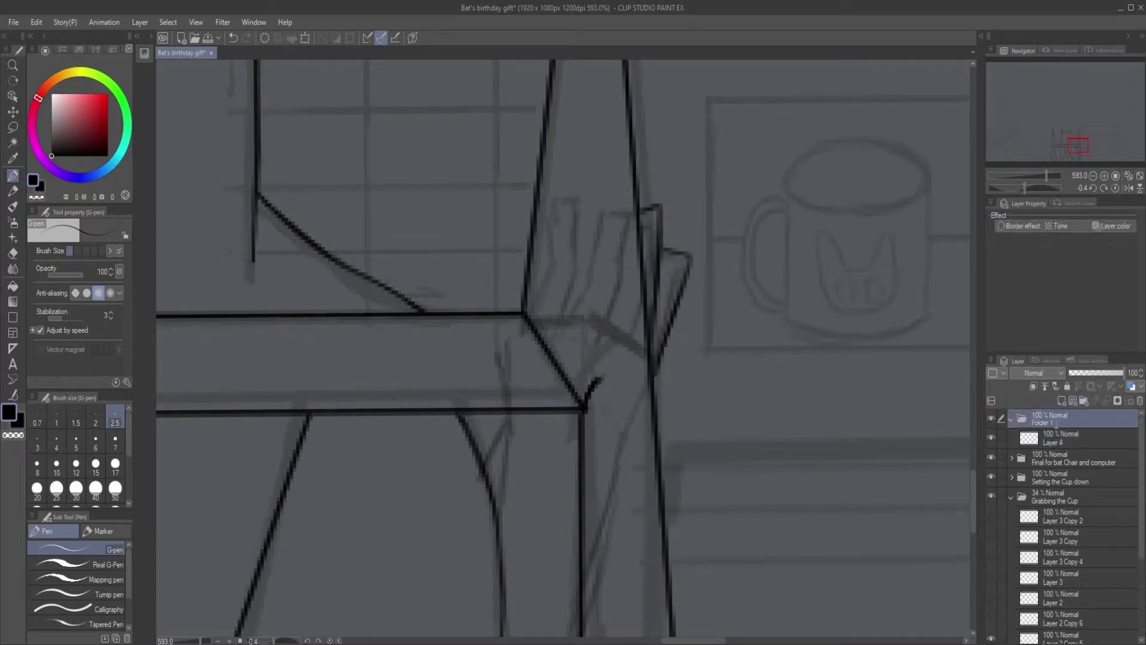
pyautogui.click(1053, 439)
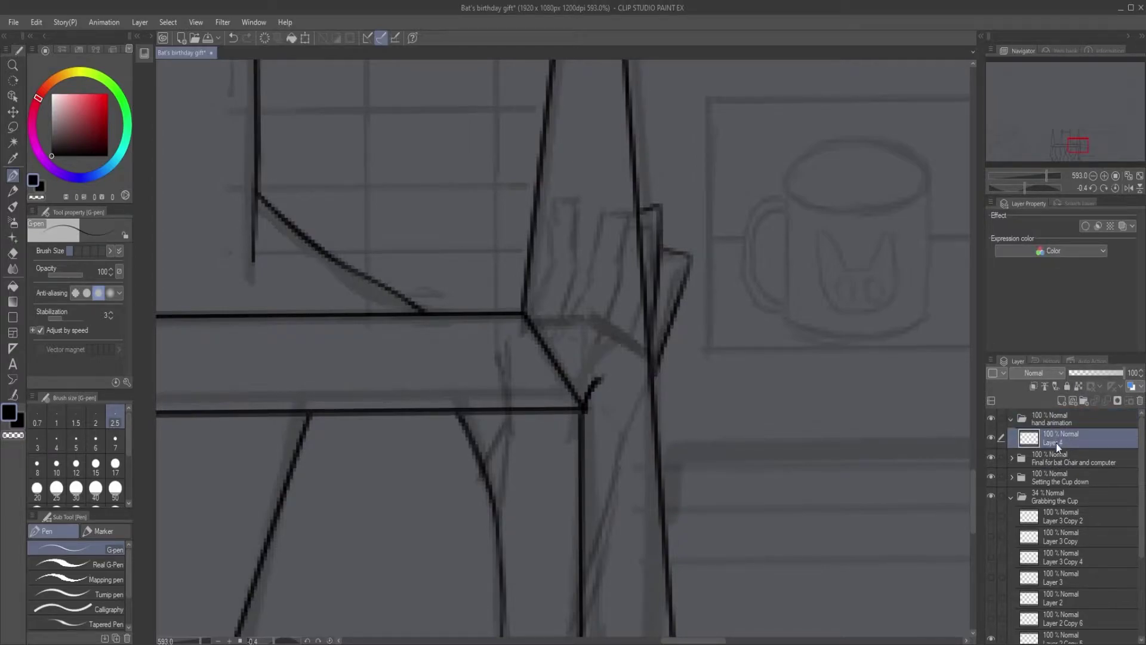
pyautogui.click(1061, 402)
# Switch the sketch guide from Layer 2 Copy 5 to Layer 2 Copy 6 and hide the inked layer 1.
pyautogui.scroll(-2, 1039, 507)
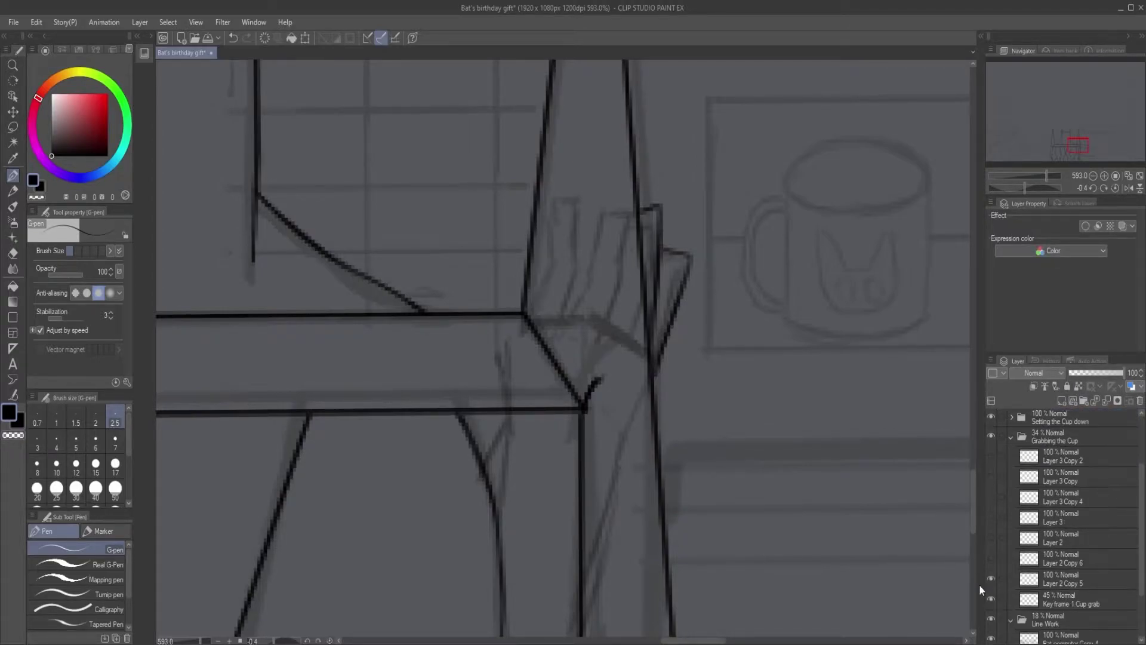
pyautogui.click(992, 578)
pyautogui.click(991, 557)
pyautogui.scroll(2, 1014, 538)
pyautogui.click(991, 457)
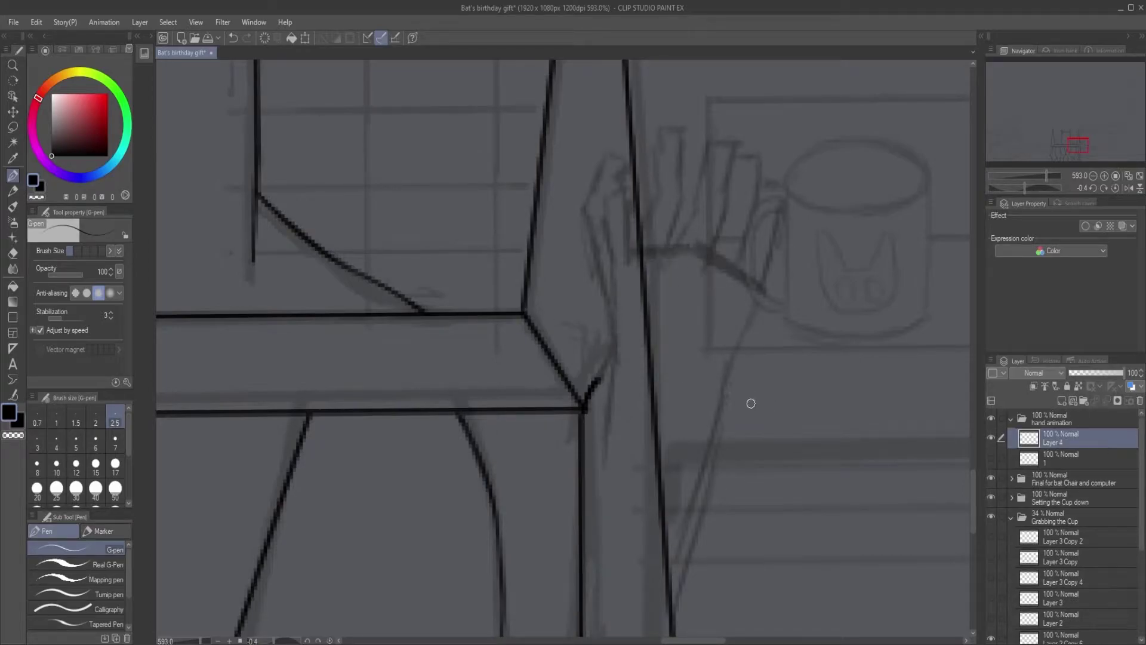
pyautogui.scroll(-2, 750, 396)
pyautogui.moveTo(636, 243)
pyautogui.mouseDown()
pyautogui.moveTo(643, 179)
pyautogui.moveTo(651, 293)
pyautogui.moveTo(680, 198)
pyautogui.moveTo(695, 223)
pyautogui.mouseUp()
pyautogui.hotkey('ctrl', 'z')
pyautogui.hotkey('ctrl', 'z')
pyautogui.moveTo(669, 389)
pyautogui.mouseDown()
pyautogui.moveTo(663, 266)
pyautogui.moveTo(652, 379)
pyautogui.mouseUp()
pyautogui.moveTo(663, 243); pyautogui.dragTo(655, 284)
pyautogui.moveTo(660, 183)
pyautogui.mouseDown()
pyautogui.moveTo(669, 257)
pyautogui.moveTo(656, 289)
pyautogui.mouseUp()
pyautogui.press('e')
pyautogui.moveTo(660, 248); pyautogui.dragTo(659, 263)
pyautogui.press('p')
pyautogui.moveTo(657, 285)
pyautogui.mouseDown()
pyautogui.moveTo(673, 237)
pyautogui.moveTo(660, 183)
pyautogui.mouseUp()
pyautogui.moveTo(660, 182); pyautogui.dragTo(654, 221)
pyautogui.moveTo(653, 181); pyautogui.dragTo(661, 231)
pyautogui.hotkey('ctrl', 'z')
pyautogui.hotkey('ctrl', 'z')
pyautogui.hotkey('ctrl', 'z')
pyautogui.hotkey('ctrl', 'z')
pyautogui.hotkey('ctrl', 'z')
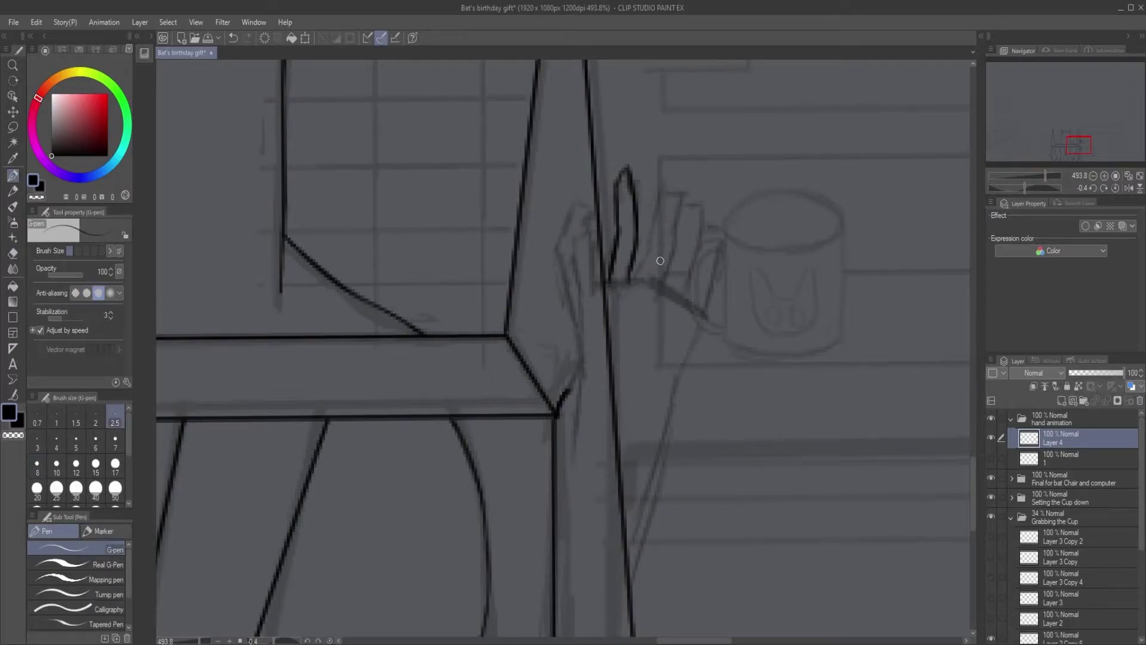
pyautogui.hotkey('ctrl', 'z')
pyautogui.hotkey('ctrl', 'z')
pyautogui.hotkey('ctrl', 'z')
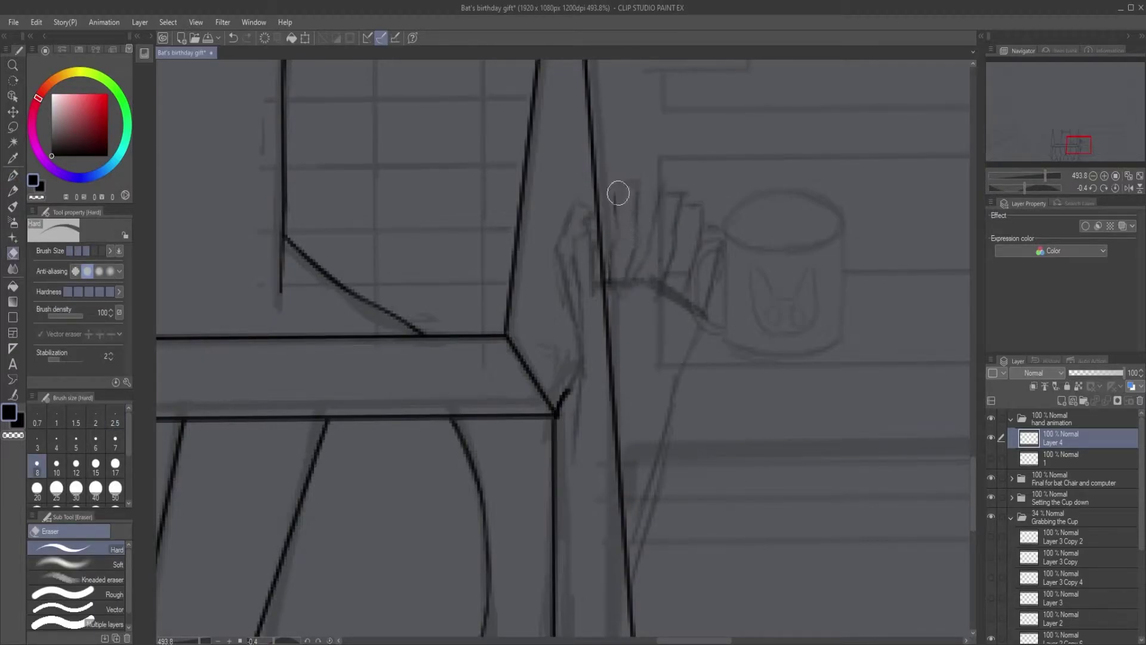
pyautogui.moveTo(617, 185)
pyautogui.mouseDown()
pyautogui.moveTo(639, 189)
pyautogui.moveTo(643, 242)
pyautogui.mouseUp()
pyautogui.moveTo(618, 186); pyautogui.dragTo(625, 283)
pyautogui.moveTo(641, 234)
pyautogui.mouseDown()
pyautogui.moveTo(664, 197)
pyautogui.moveTo(687, 199)
pyautogui.moveTo(667, 290)
pyautogui.mouseUp()
pyautogui.moveTo(686, 209); pyautogui.dragTo(687, 301)
pyautogui.moveTo(597, 199); pyautogui.dragTo(619, 237)
pyautogui.moveTo(688, 287)
pyautogui.mouseDown()
pyautogui.moveTo(698, 325)
pyautogui.moveTo(656, 429)
pyautogui.moveTo(630, 552)
pyautogui.mouseUp()
pyautogui.press('e')
pyautogui.moveTo(690, 342)
pyautogui.mouseDown()
pyautogui.moveTo(700, 301)
pyautogui.moveTo(679, 396)
pyautogui.mouseUp()
pyautogui.press('p')
pyautogui.moveTo(688, 297); pyautogui.dragTo(675, 399)
pyautogui.press('e')
pyautogui.moveTo(623, 279)
pyautogui.mouseDown()
pyautogui.moveTo(609, 214)
pyautogui.moveTo(634, 205)
pyautogui.moveTo(685, 231)
pyautogui.moveTo(627, 576)
pyautogui.mouseUp()
pyautogui.press('p')
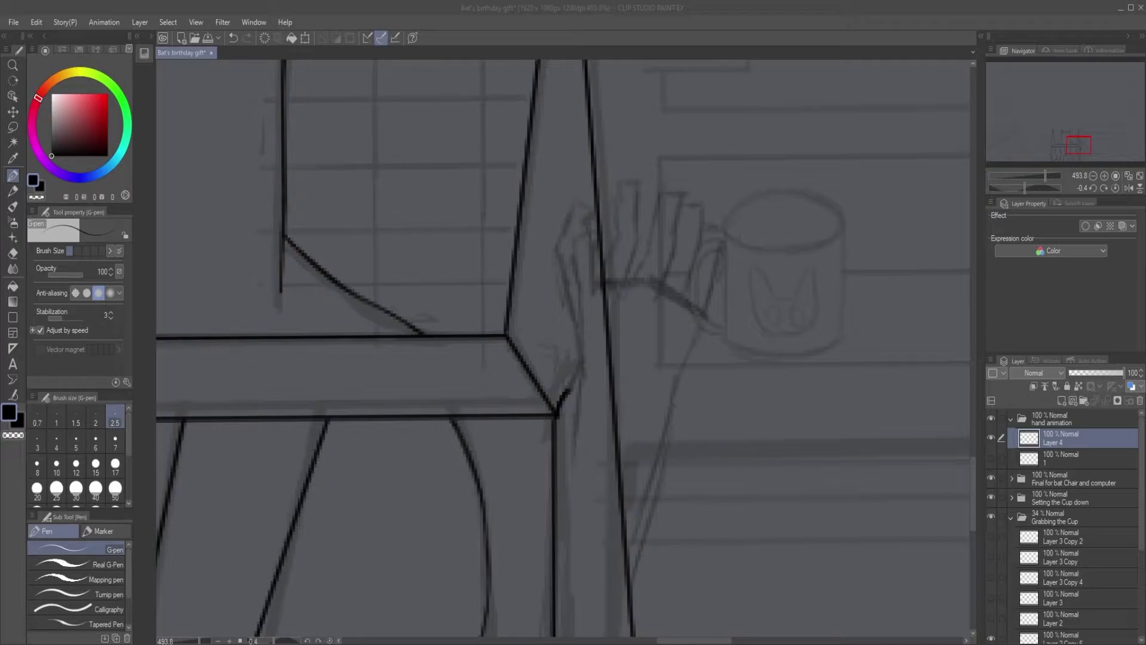
pyautogui.click(627, 192)
pyautogui.moveTo(618, 192)
pyautogui.mouseDown()
pyautogui.moveTo(635, 191)
pyautogui.moveTo(617, 250)
pyautogui.moveTo(636, 250)
pyautogui.moveTo(635, 265)
pyautogui.mouseUp()
pyautogui.hotkey('ctrl', 'z')
pyautogui.hotkey('ctrl', 'z')
pyautogui.hotkey('ctrl', 'z')
# Ink the open hand's knuckle line, palm sides and wrist line over the sketch on the tilted canvas.
pyautogui.moveTo(635, 203)
pyautogui.mouseDown()
pyautogui.moveTo(545, 271)
pyautogui.moveTo(547, 225)
pyautogui.mouseUp()
pyautogui.moveTo(548, 225)
pyautogui.mouseDown()
pyautogui.moveTo(614, 192)
pyautogui.moveTo(727, 244)
pyautogui.mouseUp()
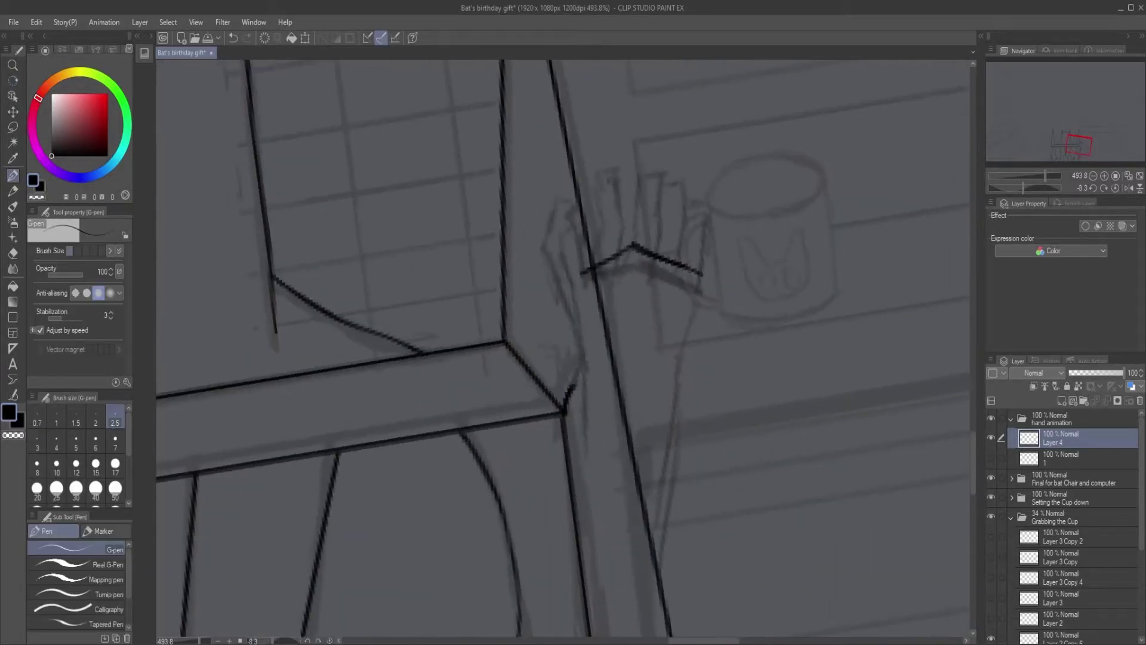
pyautogui.moveTo(583, 270); pyautogui.dragTo(599, 388)
pyautogui.moveTo(701, 276); pyautogui.dragTo(690, 378)
pyautogui.moveTo(597, 387); pyautogui.dragTo(698, 375)
pyautogui.moveTo(583, 276)
pyautogui.mouseDown()
pyautogui.moveTo(595, 387)
pyautogui.moveTo(684, 382)
pyautogui.mouseUp()
# Ink the thumb beside the palm, erasing stray strokes and the left end of the knuckle line.
pyautogui.moveTo(563, 293); pyautogui.dragTo(588, 342)
pyautogui.moveTo(558, 324); pyautogui.dragTo(594, 378)
pyautogui.moveTo(545, 265)
pyautogui.mouseDown()
pyautogui.moveTo(552, 325)
pyautogui.moveTo(561, 261)
pyautogui.moveTo(558, 324)
pyautogui.mouseUp()
pyautogui.press('r')
pyautogui.press('p')
pyautogui.press('e')
pyautogui.press('p')
pyautogui.press('e')
pyautogui.moveTo(556, 311)
pyautogui.mouseDown()
pyautogui.moveTo(555, 241)
pyautogui.moveTo(567, 341)
pyautogui.mouseUp()
pyautogui.press('p')
pyautogui.moveTo(558, 270)
pyautogui.mouseDown()
pyautogui.moveTo(582, 321)
pyautogui.moveTo(570, 268)
pyautogui.moveTo(596, 369)
pyautogui.mouseUp()
pyautogui.press('e')
pyautogui.press('p')
pyautogui.press('e')
pyautogui.moveTo(612, 255); pyautogui.dragTo(588, 268)
pyautogui.press('p')
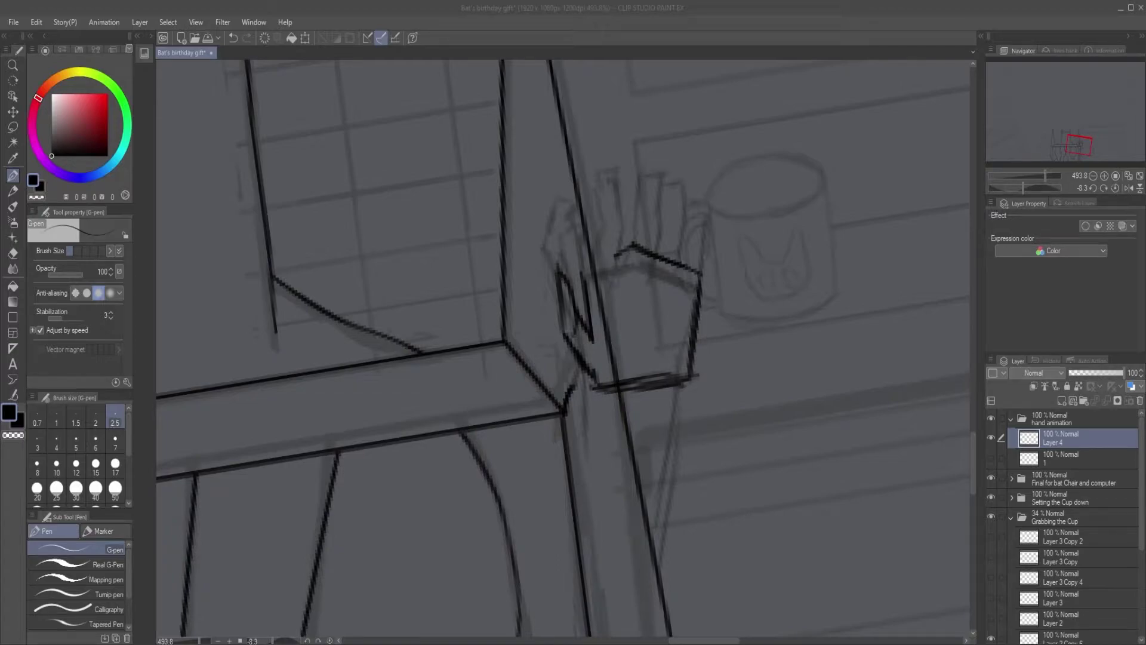
# Ink the hand's four fingers above the knuckle line, redoing the first strokes of the second finger.
pyautogui.moveTo(582, 243)
pyautogui.mouseDown()
pyautogui.moveTo(582, 189)
pyautogui.moveTo(599, 179)
pyautogui.moveTo(611, 250)
pyautogui.moveTo(623, 251)
pyautogui.mouseUp()
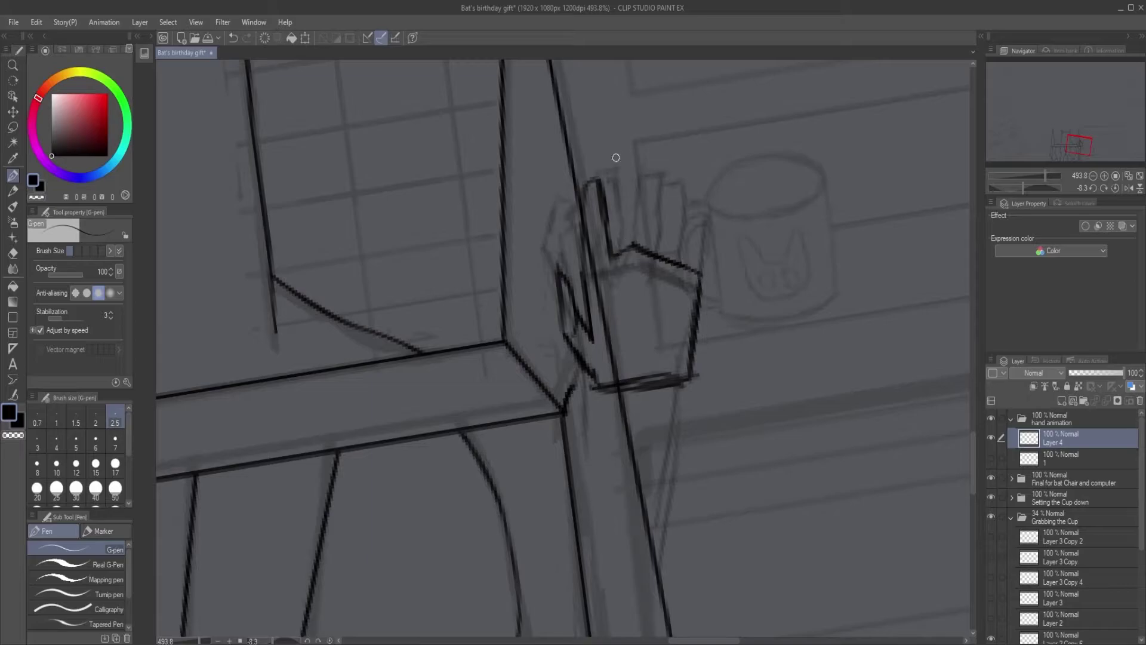
pyautogui.moveTo(617, 159)
pyautogui.mouseDown()
pyautogui.moveTo(617, 216)
pyautogui.moveTo(615, 162)
pyautogui.moveTo(628, 143)
pyautogui.mouseUp()
pyautogui.hotkey('ctrl', 'z')
pyautogui.hotkey('ctrl', 'z')
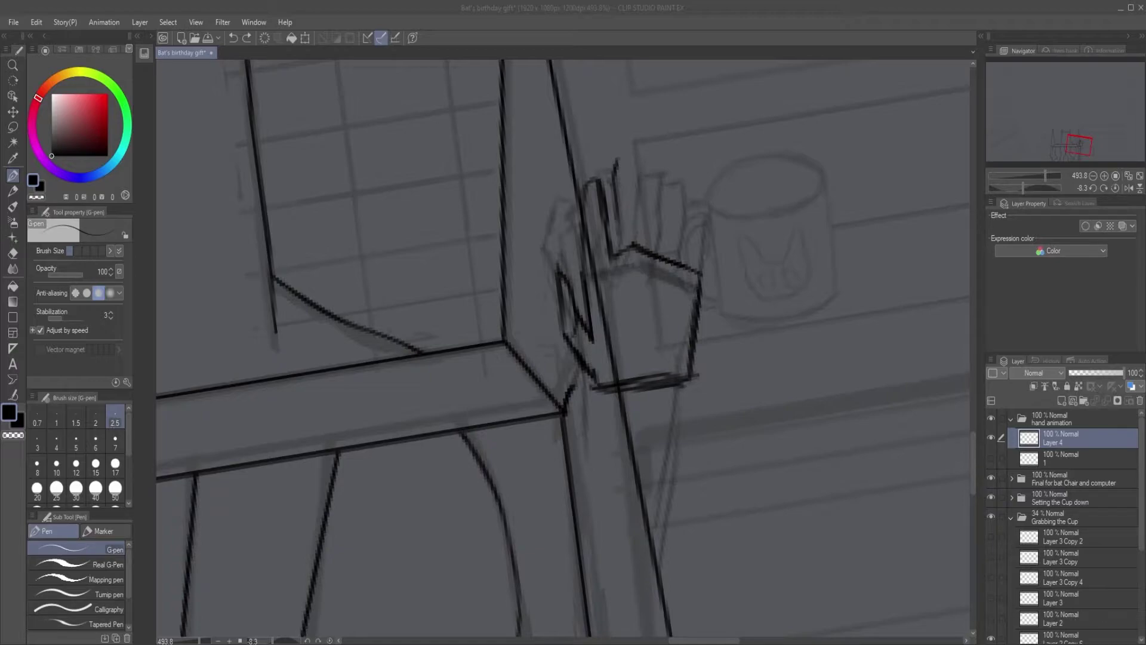
pyautogui.moveTo(624, 245)
pyautogui.mouseDown()
pyautogui.moveTo(618, 149)
pyautogui.moveTo(582, 193)
pyautogui.moveTo(584, 221)
pyautogui.mouseUp()
pyautogui.press('e')
pyautogui.click(616, 152)
pyautogui.press('p')
pyautogui.moveTo(619, 162)
pyautogui.mouseDown()
pyautogui.moveTo(633, 180)
pyautogui.moveTo(638, 242)
pyautogui.mouseUp()
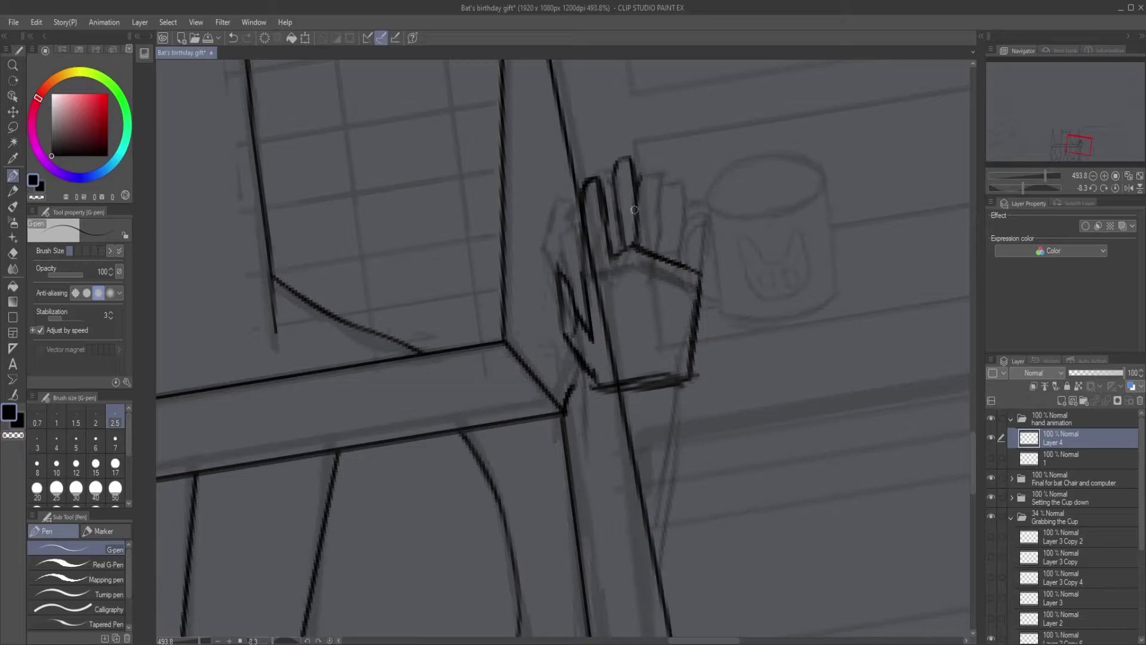
pyautogui.moveTo(640, 190)
pyautogui.mouseDown()
pyautogui.moveTo(661, 167)
pyautogui.moveTo(657, 215)
pyautogui.moveTo(682, 265)
pyautogui.moveTo(705, 186)
pyautogui.moveTo(698, 265)
pyautogui.moveTo(662, 239)
pyautogui.moveTo(668, 258)
pyautogui.moveTo(653, 262)
pyautogui.moveTo(697, 268)
pyautogui.mouseUp()
# Erase the open hand's knuckle line and its two middle fingers.
pyautogui.press('e')
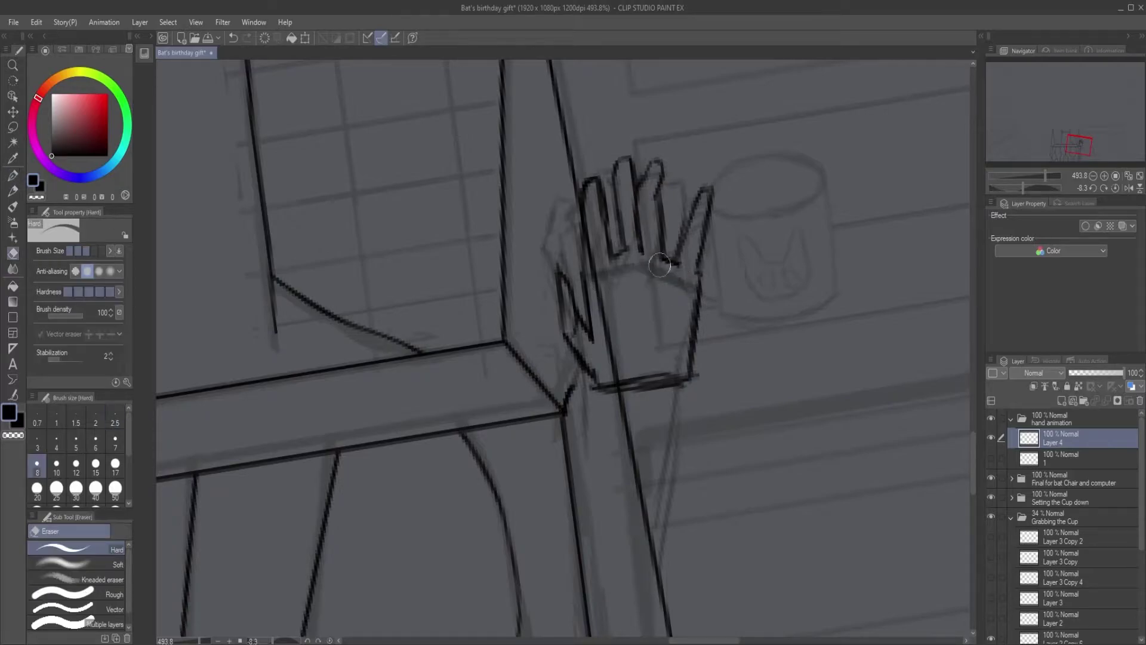
pyautogui.scroll(-3, 631, 227)
pyautogui.scroll(4, 657, 227)
pyautogui.moveTo(545, 248)
pyautogui.mouseDown()
pyautogui.moveTo(548, 336)
pyautogui.moveTo(515, 291)
pyautogui.mouseUp()
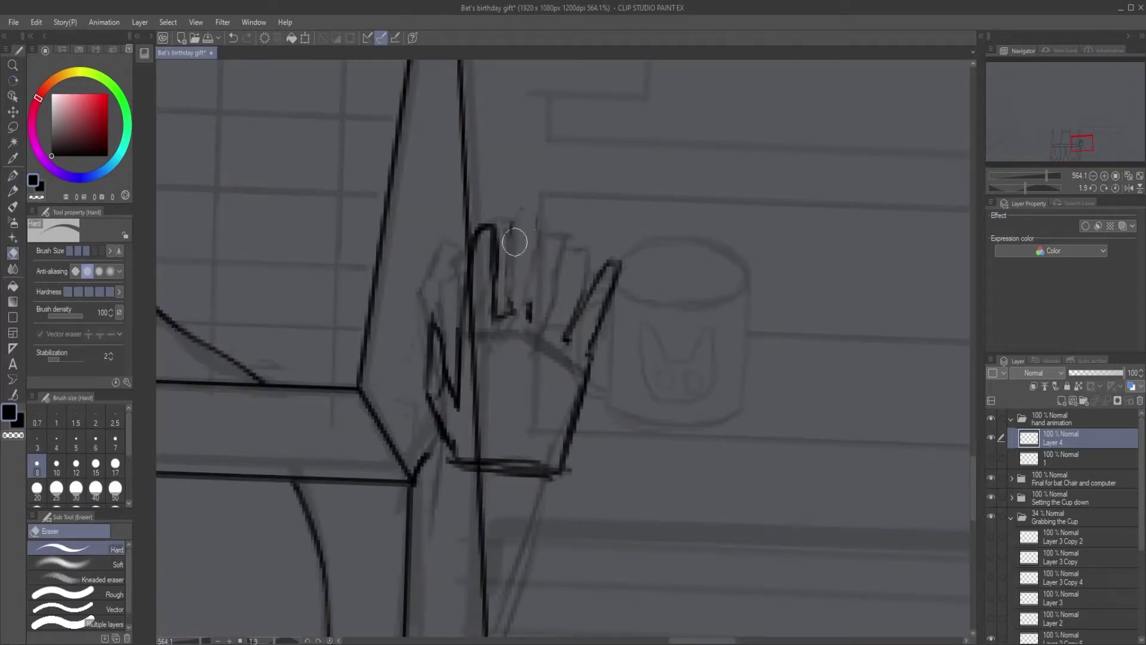
# Ink the hand's middle fingers again in a spread pose, correcting stray strokes with the eraser.
pyautogui.press('p')
pyautogui.moveTo(500, 247)
pyautogui.mouseDown()
pyautogui.moveTo(505, 207)
pyautogui.moveTo(527, 222)
pyautogui.moveTo(530, 309)
pyautogui.moveTo(504, 330)
pyautogui.mouseUp()
pyautogui.press('e')
pyautogui.moveTo(501, 318)
pyautogui.mouseDown()
pyautogui.moveTo(517, 330)
pyautogui.moveTo(565, 225)
pyautogui.mouseUp()
pyautogui.press('p')
pyautogui.hotkey('ctrl', 'z')
pyautogui.moveTo(522, 320)
pyautogui.mouseDown()
pyautogui.moveTo(574, 237)
pyautogui.moveTo(558, 286)
pyautogui.moveTo(562, 340)
pyautogui.mouseUp()
pyautogui.press('e')
pyautogui.press('p')
pyautogui.press('e')
pyautogui.moveTo(570, 269)
pyautogui.mouseDown()
pyautogui.moveTo(573, 251)
pyautogui.moveTo(547, 266)
pyautogui.mouseUp()
pyautogui.press('p')
pyautogui.moveTo(535, 279)
pyautogui.mouseDown()
pyautogui.moveTo(546, 245)
pyautogui.moveTo(570, 246)
pyautogui.moveTo(564, 312)
pyautogui.mouseUp()
# Erase the hand's thumb, inner palm edge and wrist line where they overlap the chair.
pyautogui.scroll(-1, 553, 332)
pyautogui.moveTo(566, 472)
pyautogui.mouseDown()
pyautogui.moveTo(542, 327)
pyautogui.moveTo(528, 468)
pyautogui.mouseUp()
pyautogui.moveTo(528, 469)
pyautogui.mouseDown()
pyautogui.moveTo(510, 328)
pyautogui.moveTo(498, 406)
pyautogui.mouseUp()
pyautogui.moveTo(484, 199); pyautogui.dragTo(466, 384)
pyautogui.press('e')
pyautogui.moveTo(502, 356)
pyautogui.mouseDown()
pyautogui.moveTo(520, 356)
pyautogui.moveTo(427, 354)
pyautogui.moveTo(391, 240)
pyautogui.mouseUp()
pyautogui.press('p')
pyautogui.press('e')
pyautogui.press('p')
pyautogui.press('e')
pyautogui.moveTo(412, 335); pyautogui.dragTo(414, 205)
# Try inking one long outer arm line from the little finger down to the chair's edge.
pyautogui.press('p')
pyautogui.moveTo(505, 284); pyautogui.dragTo(493, 339)
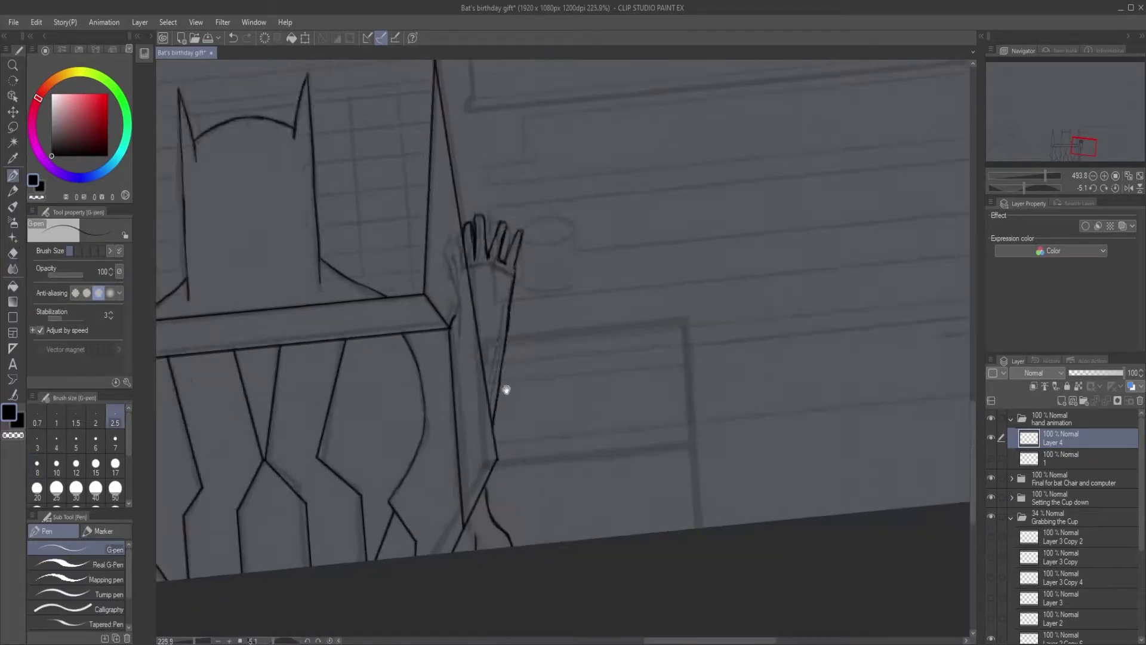
pyautogui.scroll(3, 491, 339)
pyautogui.moveTo(511, 238); pyautogui.dragTo(495, 253)
pyautogui.press('r')
pyautogui.moveTo(508, 253)
pyautogui.mouseDown()
pyautogui.moveTo(520, 248)
pyautogui.moveTo(508, 252)
pyautogui.moveTo(495, 393)
pyautogui.moveTo(517, 192)
pyautogui.moveTo(478, 358)
pyautogui.mouseUp()
pyautogui.press('e')
pyautogui.press('e')
pyautogui.press('p')
pyautogui.moveTo(477, 266)
pyautogui.mouseDown()
pyautogui.moveTo(502, 255)
pyautogui.moveTo(479, 357)
pyautogui.mouseUp()
pyautogui.hotkey('ctrl', 'z')
pyautogui.press('e')
pyautogui.press('p')
pyautogui.moveTo(486, 255); pyautogui.dragTo(485, 363)
pyautogui.hotkey('ctrl', 'z')
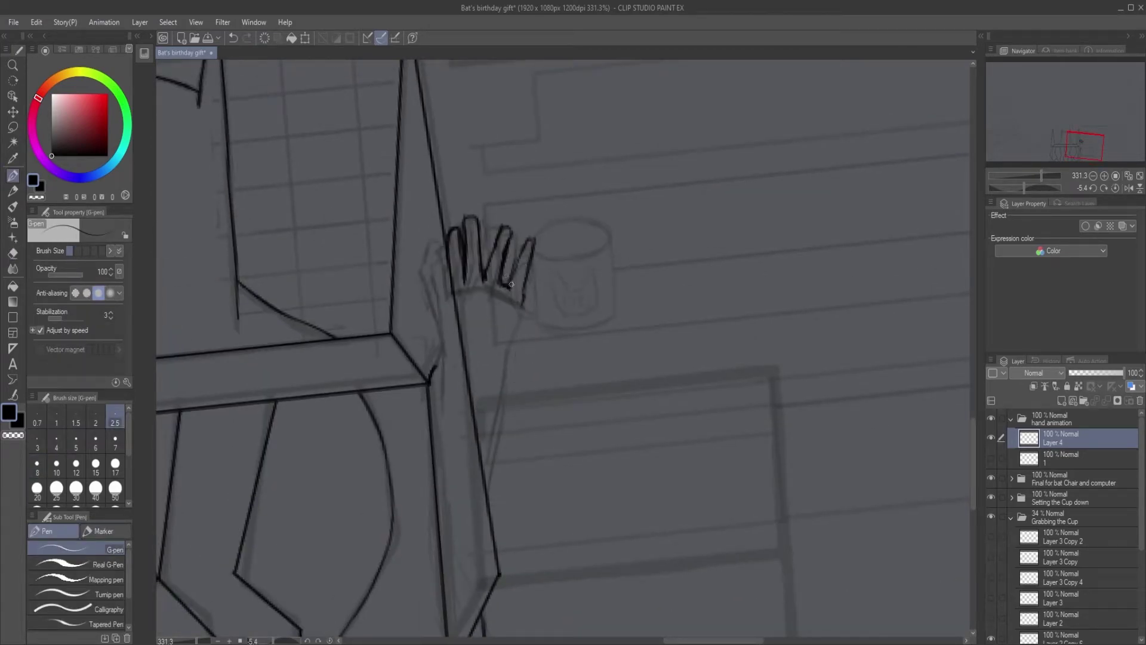
# Ink the outer palm edge from the little finger's base, curving inward to the wrist.
pyautogui.scroll(3, 515, 283)
pyautogui.moveTo(508, 259)
pyautogui.mouseDown()
pyautogui.moveTo(554, 172)
pyautogui.moveTo(575, 180)
pyautogui.moveTo(548, 281)
pyautogui.moveTo(574, 200)
pyautogui.moveTo(527, 294)
pyautogui.moveTo(515, 419)
pyautogui.mouseUp()
pyautogui.press('e')
pyautogui.press('p')
pyautogui.press('e')
pyautogui.press('p')
pyautogui.hotkey('ctrl', 'z')
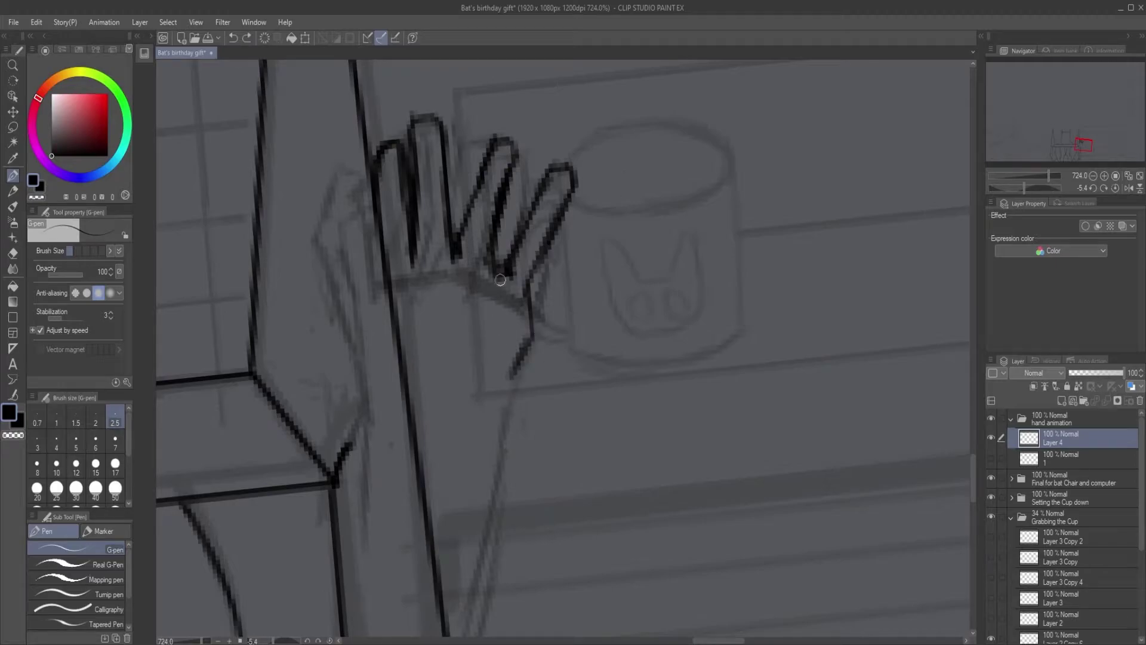
# Ink the outer forearm line from the wrist down to the chair's edge.
pyautogui.moveTo(514, 332); pyautogui.dragTo(513, 336)
pyautogui.press('e')
pyautogui.moveTo(515, 377)
pyautogui.mouseDown()
pyautogui.moveTo(532, 292)
pyautogui.moveTo(503, 420)
pyautogui.mouseUp()
pyautogui.press('p')
pyautogui.moveTo(530, 347); pyautogui.dragTo(523, 315)
pyautogui.moveTo(552, 416); pyautogui.dragTo(531, 416)
pyautogui.moveTo(517, 318)
pyautogui.mouseDown()
pyautogui.moveTo(497, 541)
pyautogui.moveTo(514, 323)
pyautogui.mouseUp()
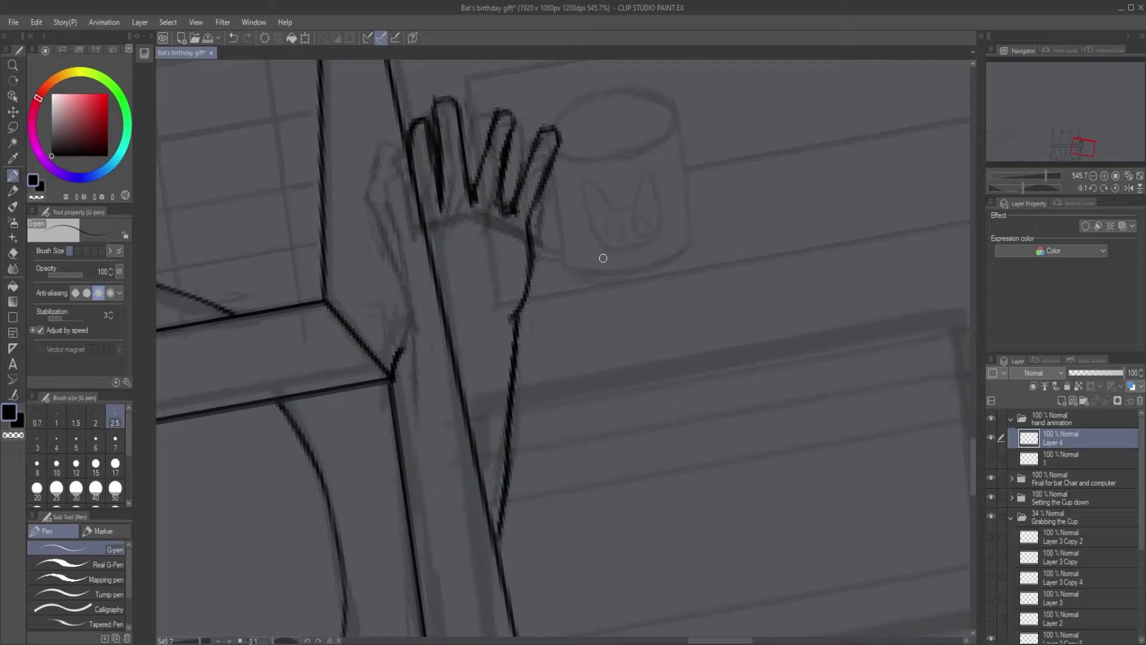
# Try inking the pointed glove fins on the outer side of the forearm.
pyautogui.scroll(-5, 603, 258)
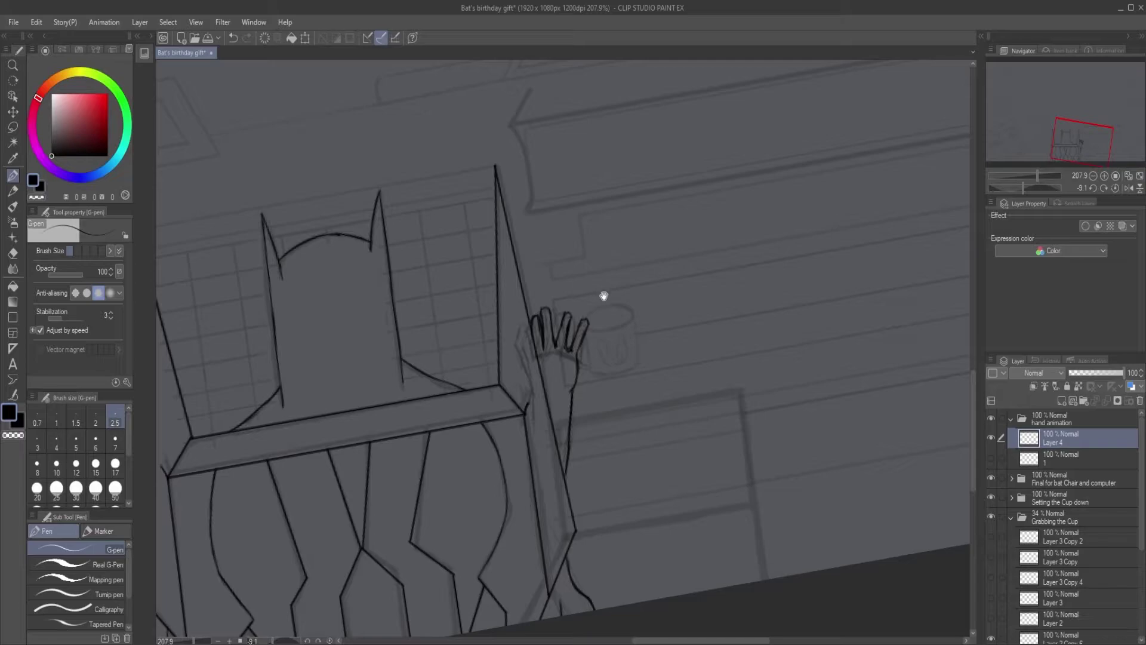
pyautogui.scroll(3, 621, 182)
pyautogui.moveTo(602, 306)
pyautogui.mouseDown()
pyautogui.moveTo(620, 182)
pyautogui.moveTo(574, 481)
pyautogui.mouseUp()
pyautogui.hotkey('ctrl', 'z')
pyautogui.hotkey('ctrl', 'z')
pyautogui.hotkey('ctrl', 'z')
pyautogui.hotkey('ctrl', 'z')
pyautogui.hotkey('ctrl', 'z')
pyautogui.hotkey('ctrl', 'z')
pyautogui.hotkey('ctrl', 'z')
pyautogui.moveTo(574, 338); pyautogui.dragTo(592, 412)
pyautogui.moveTo(579, 391)
pyautogui.mouseDown()
pyautogui.moveTo(595, 447)
pyautogui.moveTo(587, 463)
pyautogui.mouseUp()
pyautogui.hotkey('ctrl', 'z')
pyautogui.hotkey('ctrl', 'z')
pyautogui.moveTo(576, 424)
pyautogui.mouseDown()
pyautogui.moveTo(590, 469)
pyautogui.moveTo(570, 463)
pyautogui.moveTo(586, 479)
pyautogui.moveTo(587, 463)
pyautogui.mouseUp()
pyautogui.hotkey('ctrl', 'z')
# Ink the pointed glove fins along the outer forearm, below the wrist.
pyautogui.press('e')
pyautogui.press('p')
pyautogui.scroll(1, 595, 477)
pyautogui.moveTo(577, 418); pyautogui.dragTo(594, 451)
pyautogui.moveTo(576, 378)
pyautogui.mouseDown()
pyautogui.moveTo(596, 434)
pyautogui.moveTo(588, 467)
pyautogui.mouseUp()
pyautogui.press('e')
pyautogui.press('p')
pyautogui.moveTo(577, 420); pyautogui.dragTo(588, 476)
pyautogui.press('e')
pyautogui.press('p')
# Refine the glove fins' outlines and erase parts of the forearm line behind them.
pyautogui.press('e')
pyautogui.moveTo(577, 375)
pyautogui.mouseDown()
pyautogui.moveTo(592, 398)
pyautogui.moveTo(582, 397)
pyautogui.mouseUp()
pyautogui.press('p')
pyautogui.moveTo(596, 439)
pyautogui.mouseDown()
pyautogui.moveTo(592, 415)
pyautogui.moveTo(594, 437)
pyautogui.mouseUp()
pyautogui.press('e')
pyautogui.press('p')
pyautogui.moveTo(569, 308); pyautogui.dragTo(580, 345)
pyautogui.press('e')
pyautogui.moveTo(563, 407); pyautogui.dragTo(565, 325)
pyautogui.press('p')
pyautogui.moveTo(621, 353); pyautogui.dragTo(584, 406)
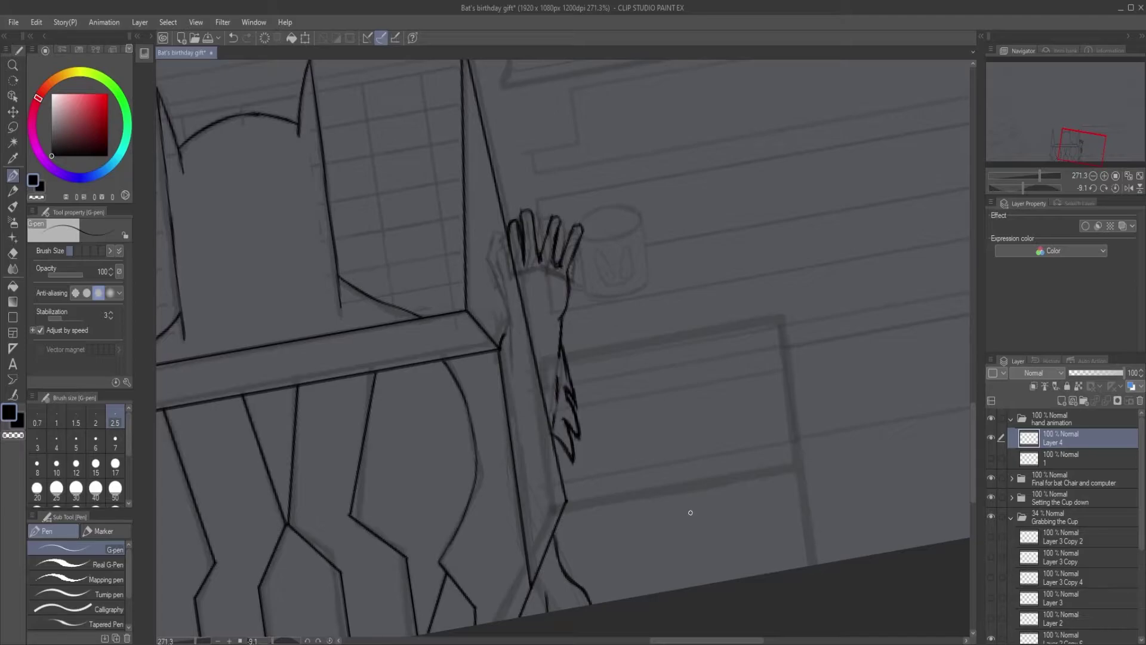
pyautogui.moveTo(691, 512); pyautogui.dragTo(716, 532)
pyautogui.hotkey('ctrl', 'z')
pyautogui.scroll(-2, 615, 389)
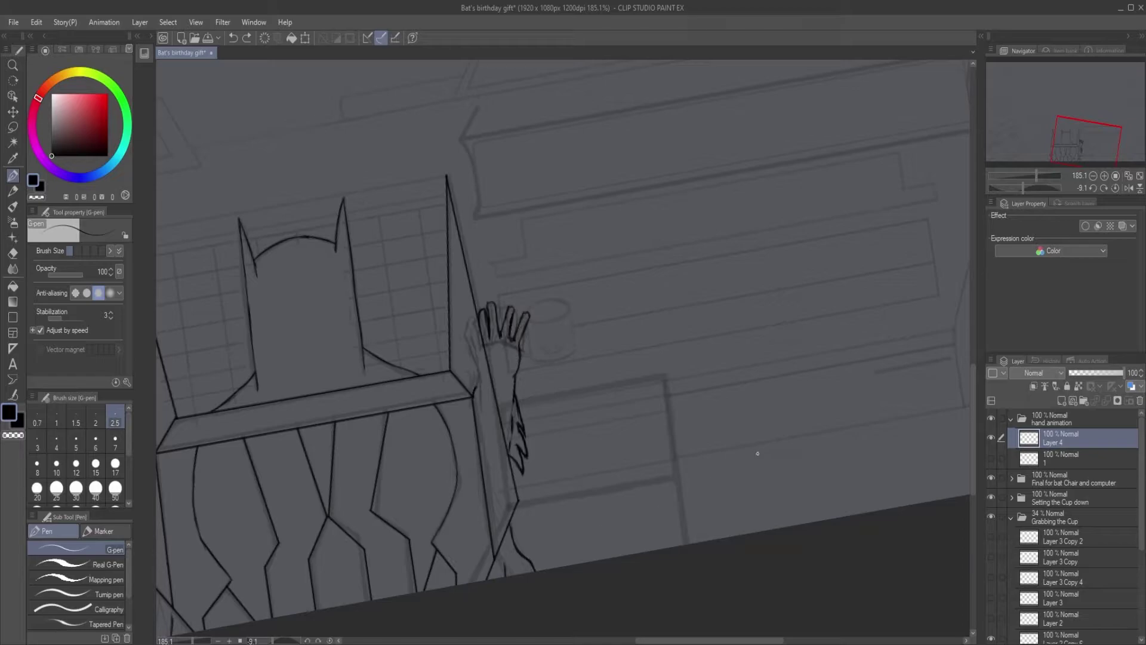
# Hide the Layer 2 Copy 6 sketch and ink short knuckle dashes below the four fingers.
pyautogui.scroll(-3, 1008, 493)
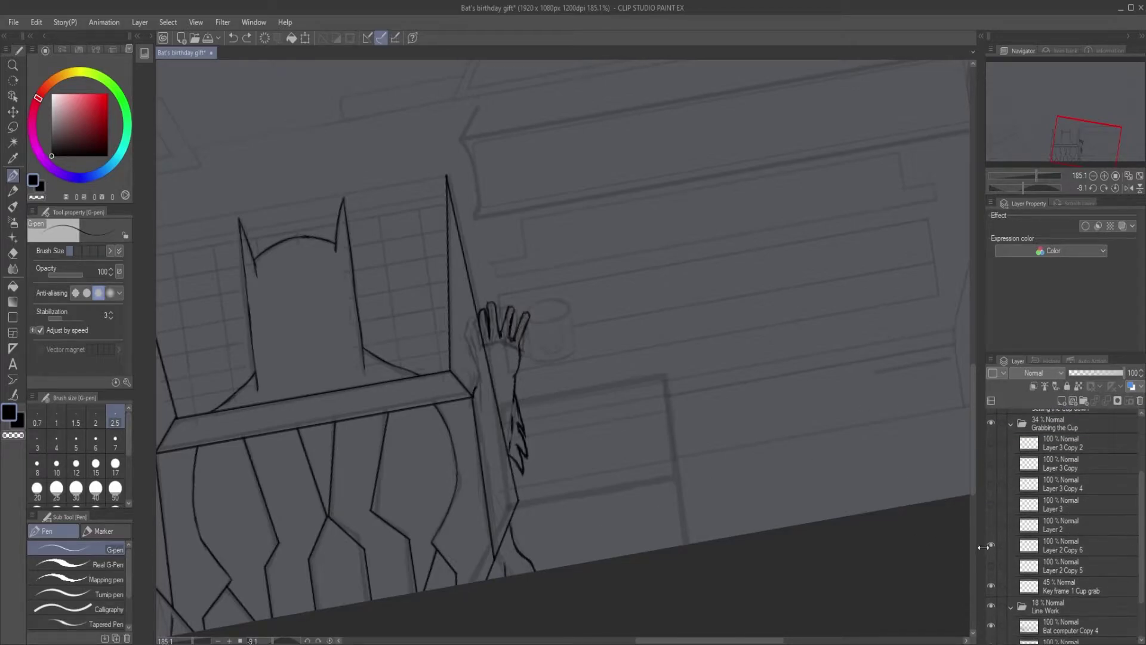
pyautogui.scroll(10, 499, 317)
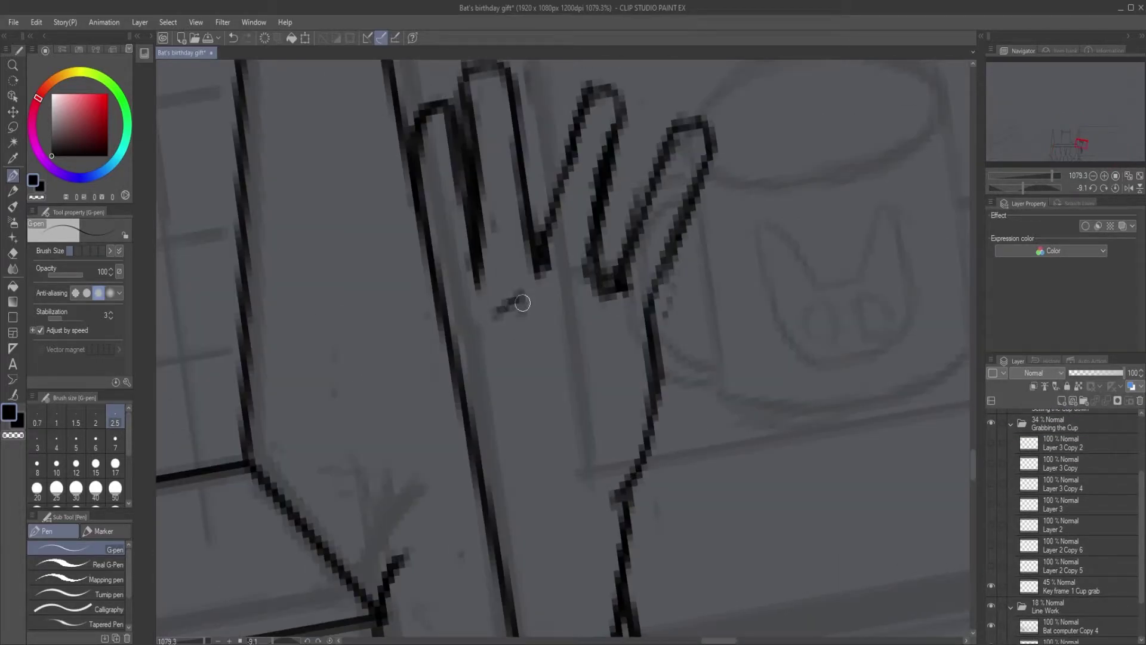
pyautogui.moveTo(515, 301); pyautogui.dragTo(530, 304)
pyautogui.moveTo(555, 307); pyautogui.dragTo(578, 305)
pyautogui.moveTo(614, 313); pyautogui.dragTo(635, 325)
pyautogui.moveTo(455, 330); pyautogui.dragTo(477, 319)
pyautogui.scroll(-5, 518, 301)
pyautogui.moveTo(670, 464); pyautogui.dragTo(606, 363)
pyautogui.scroll(-4, 727, 463)
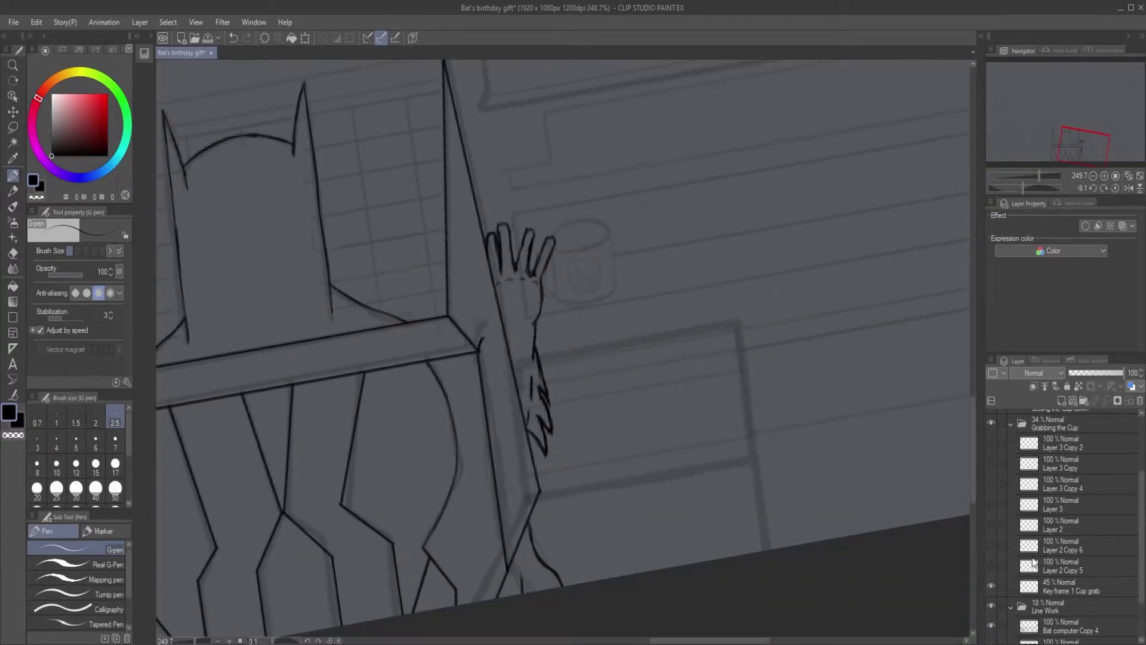
# Show the Layer 2 sketch as the next guide and hide the inked Layer 4.
pyautogui.click(991, 522)
pyautogui.click(991, 522)
pyautogui.click(992, 521)
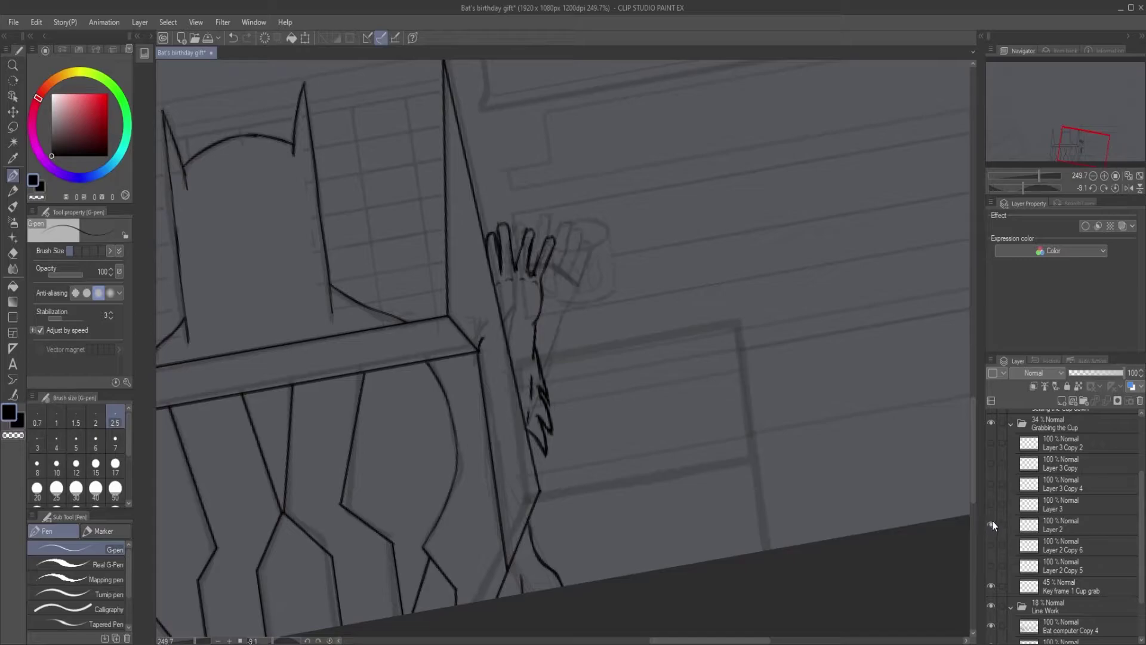
pyautogui.moveTo(1139, 511); pyautogui.dragTo(1138, 457)
pyautogui.click(991, 437)
# Add a new layer named 3 in the hand animation folder and rename Layer 4 as 2.
pyautogui.click(1061, 400)
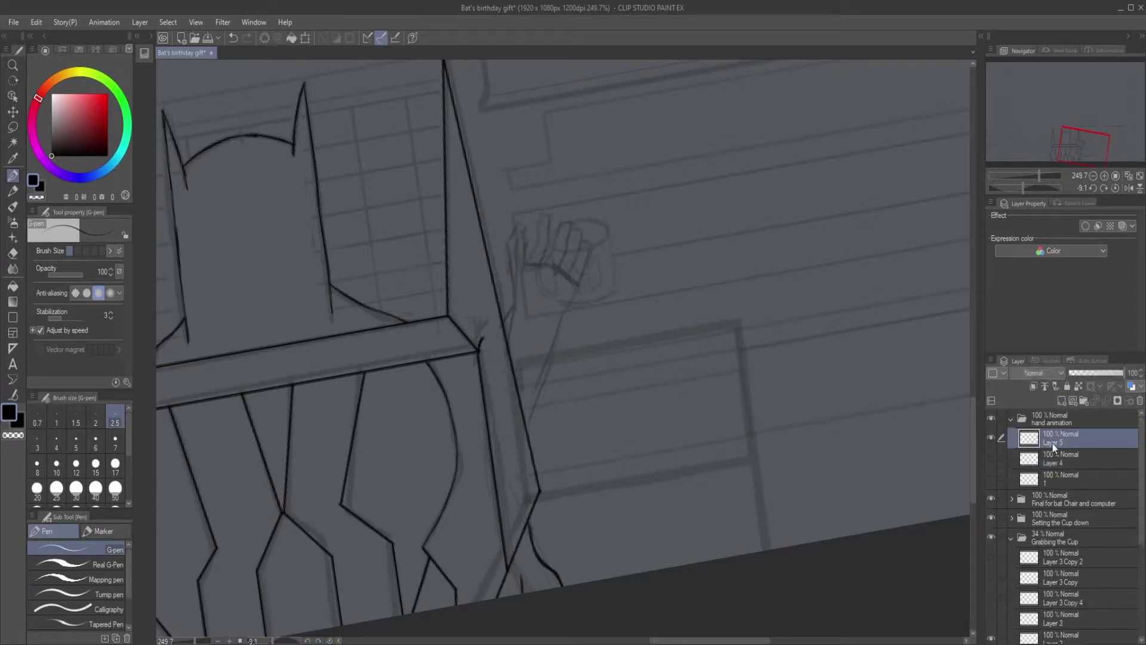
pyautogui.click(1058, 463)
pyautogui.click(1060, 441)
# Ink the thumb, inner palm edge and first finger of the hand reaching for the cup.
pyautogui.scroll(4, 525, 326)
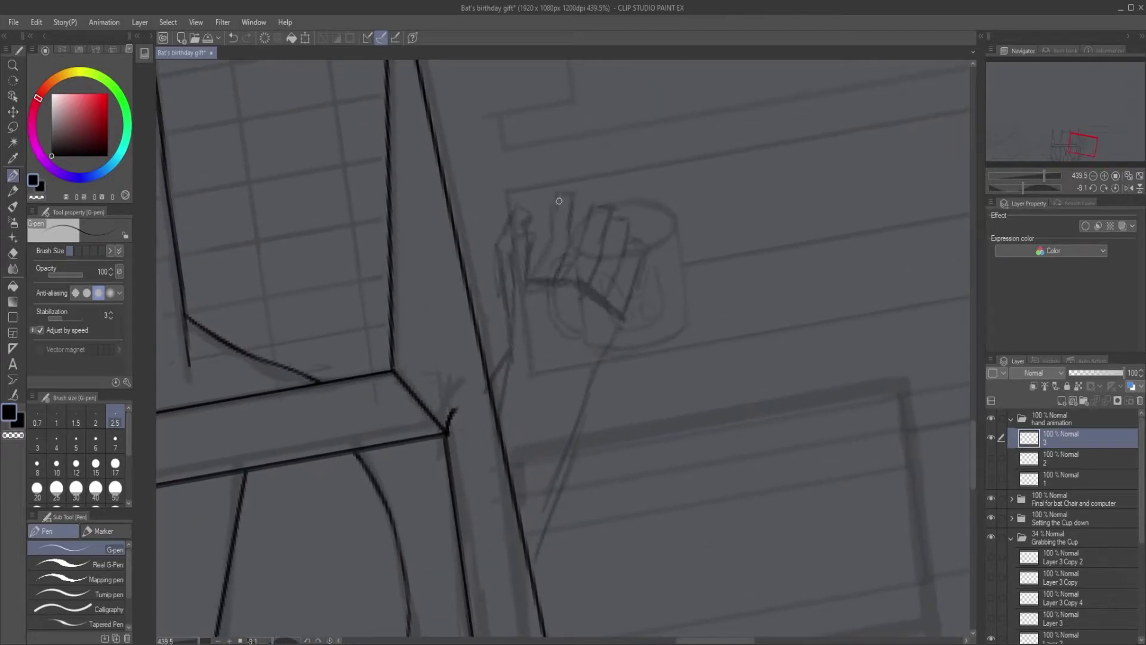
pyautogui.moveTo(567, 182)
pyautogui.mouseDown()
pyautogui.moveTo(572, 240)
pyautogui.moveTo(553, 212)
pyautogui.moveTo(553, 237)
pyautogui.moveTo(523, 279)
pyautogui.moveTo(526, 209)
pyautogui.moveTo(502, 242)
pyautogui.moveTo(511, 323)
pyautogui.mouseUp()
pyautogui.moveTo(518, 227); pyautogui.dragTo(527, 198)
pyautogui.hotkey('ctrl', 'z')
pyautogui.hotkey('ctrl', 'z')
pyautogui.moveTo(497, 244)
pyautogui.mouseDown()
pyautogui.moveTo(528, 204)
pyautogui.moveTo(517, 239)
pyautogui.moveTo(526, 290)
pyautogui.mouseUp()
pyautogui.press('e')
pyautogui.press('p')
pyautogui.moveTo(522, 210)
pyautogui.mouseDown()
pyautogui.moveTo(503, 261)
pyautogui.moveTo(514, 216)
pyautogui.mouseUp()
pyautogui.moveTo(515, 250)
pyautogui.mouseDown()
pyautogui.moveTo(516, 219)
pyautogui.moveTo(536, 292)
pyautogui.moveTo(518, 272)
pyautogui.moveTo(520, 216)
pyautogui.mouseUp()
pyautogui.moveTo(511, 306); pyautogui.dragTo(508, 350)
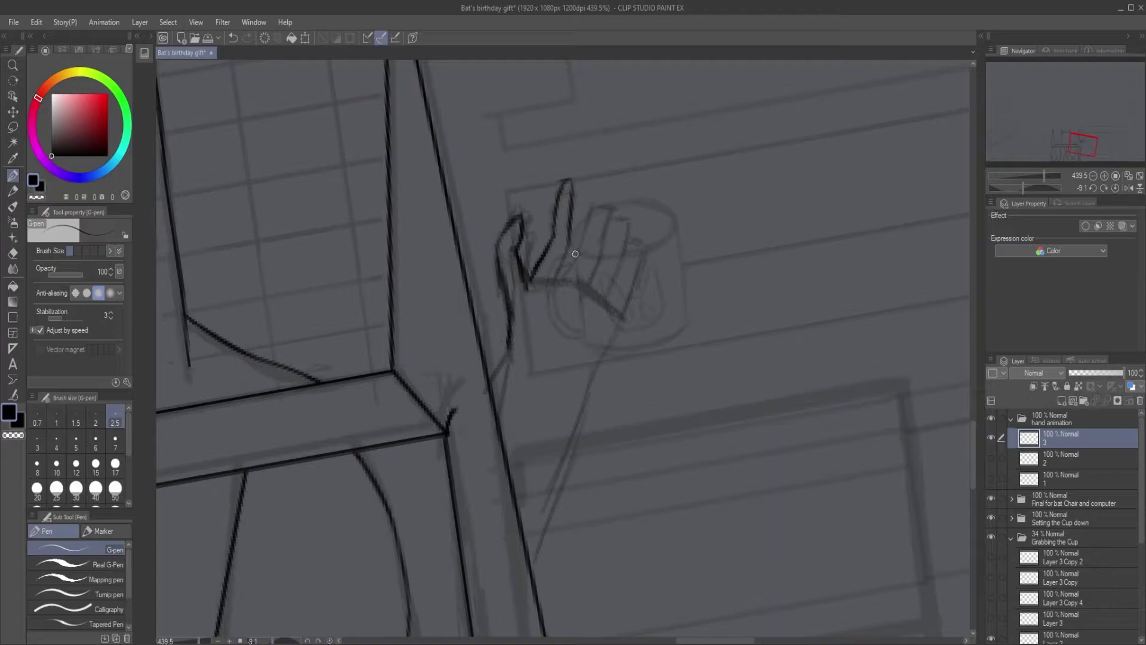
# Ink the reaching hand's second finger and redraw the first finger's outline wider.
pyautogui.moveTo(569, 180); pyautogui.dragTo(557, 286)
pyautogui.moveTo(582, 208)
pyautogui.mouseDown()
pyautogui.moveTo(567, 257)
pyautogui.moveTo(608, 191)
pyautogui.moveTo(578, 276)
pyautogui.mouseUp()
pyautogui.hotkey('ctrl', 'z')
pyautogui.hotkey('ctrl', 'z')
pyautogui.press('e')
pyautogui.moveTo(591, 184)
pyautogui.mouseDown()
pyautogui.moveTo(601, 175)
pyautogui.moveTo(575, 247)
pyautogui.moveTo(607, 167)
pyautogui.moveTo(591, 215)
pyautogui.moveTo(595, 177)
pyautogui.moveTo(601, 213)
pyautogui.moveTo(608, 184)
pyautogui.moveTo(605, 224)
pyautogui.mouseUp()
pyautogui.press('p')
pyautogui.press('e')
pyautogui.press('p')
pyautogui.moveTo(581, 285)
pyautogui.mouseDown()
pyautogui.moveTo(608, 214)
pyautogui.moveTo(600, 248)
pyautogui.mouseUp()
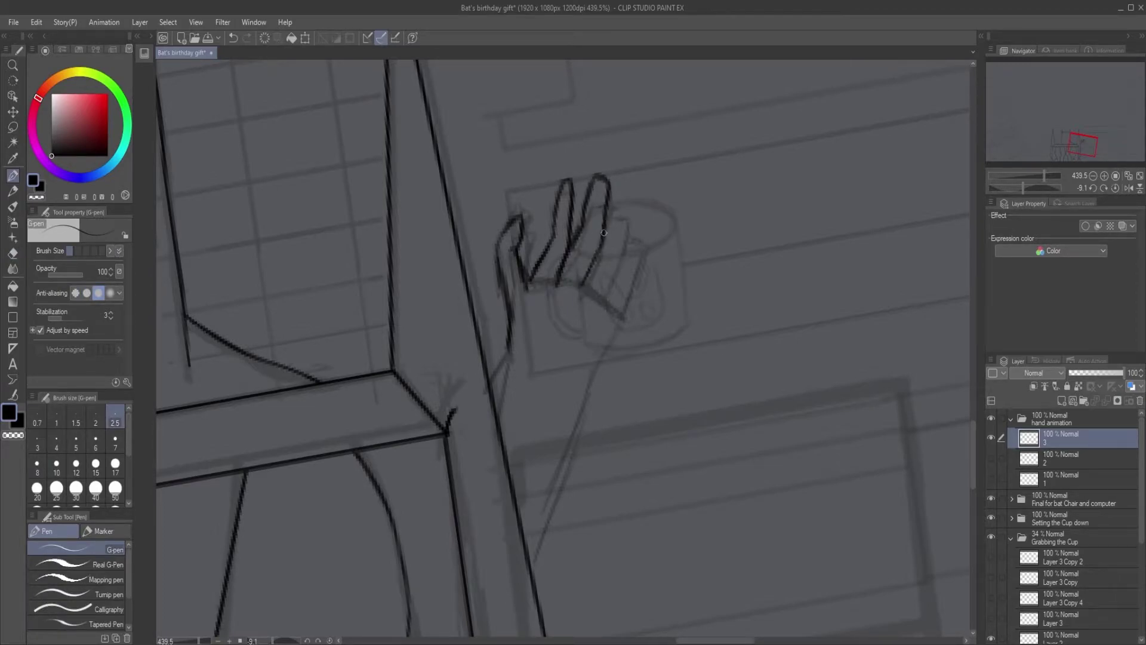
pyautogui.moveTo(565, 179); pyautogui.dragTo(537, 270)
pyautogui.press('e')
pyautogui.press('p')
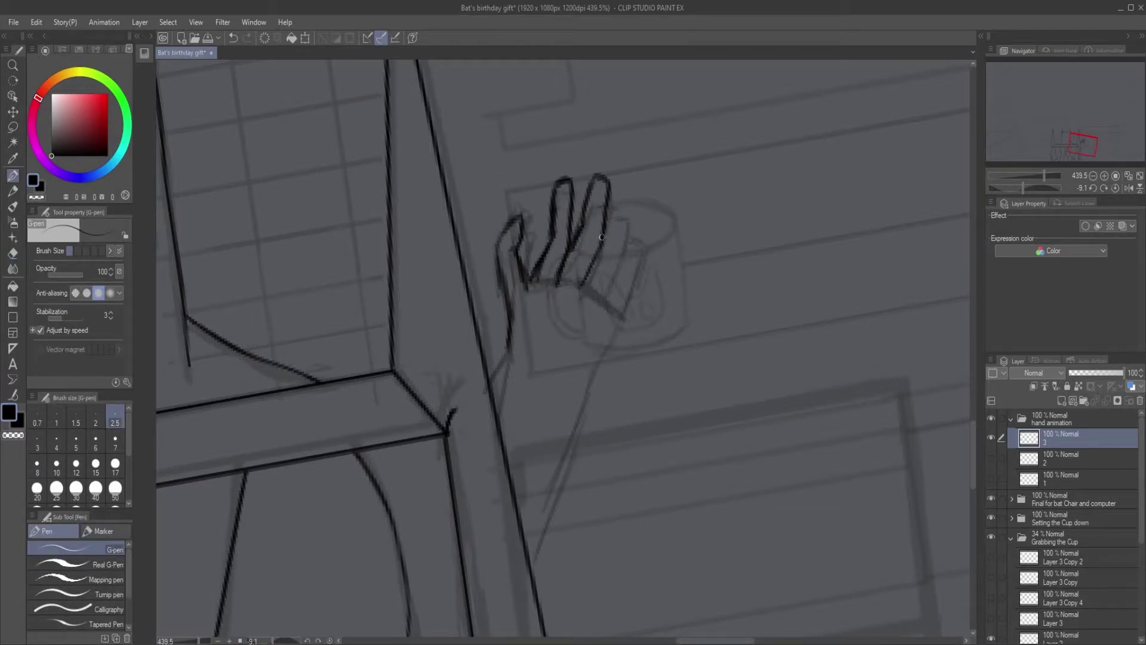
# Ink the reaching hand's third and fourth fingers over the cup, redoing misplaced strokes.
pyautogui.moveTo(646, 282)
pyautogui.mouseDown()
pyautogui.moveTo(604, 294)
pyautogui.moveTo(520, 289)
pyautogui.moveTo(552, 295)
pyautogui.moveTo(581, 212)
pyautogui.moveTo(590, 224)
pyautogui.moveTo(558, 304)
pyautogui.moveTo(588, 216)
pyautogui.moveTo(578, 212)
pyautogui.moveTo(565, 242)
pyautogui.moveTo(574, 222)
pyautogui.mouseUp()
pyautogui.press('e')
pyautogui.press('p')
pyautogui.hotkey('ctrl', 'z')
pyautogui.press('e')
pyautogui.press('p')
pyautogui.press('e')
pyautogui.press('p')
pyautogui.press('e')
# Clean up the reaching hand's thumb outline and strengthen the lines between the last two fingers.
pyautogui.moveTo(552, 307); pyautogui.dragTo(565, 303)
pyautogui.click(516, 287)
pyautogui.press('p')
pyautogui.moveTo(455, 263)
pyautogui.mouseDown()
pyautogui.moveTo(478, 224)
pyautogui.moveTo(475, 258)
pyautogui.mouseUp()
pyautogui.press('e')
pyautogui.click(478, 237)
pyautogui.press('p')
pyautogui.moveTo(583, 257)
pyautogui.mouseDown()
pyautogui.moveTo(598, 229)
pyautogui.moveTo(605, 236)
pyautogui.moveTo(574, 319)
pyautogui.mouseUp()
pyautogui.moveTo(607, 230)
pyautogui.mouseDown()
pyautogui.moveTo(603, 258)
pyautogui.moveTo(567, 290)
pyautogui.mouseUp()
pyautogui.press('e')
pyautogui.press('p')
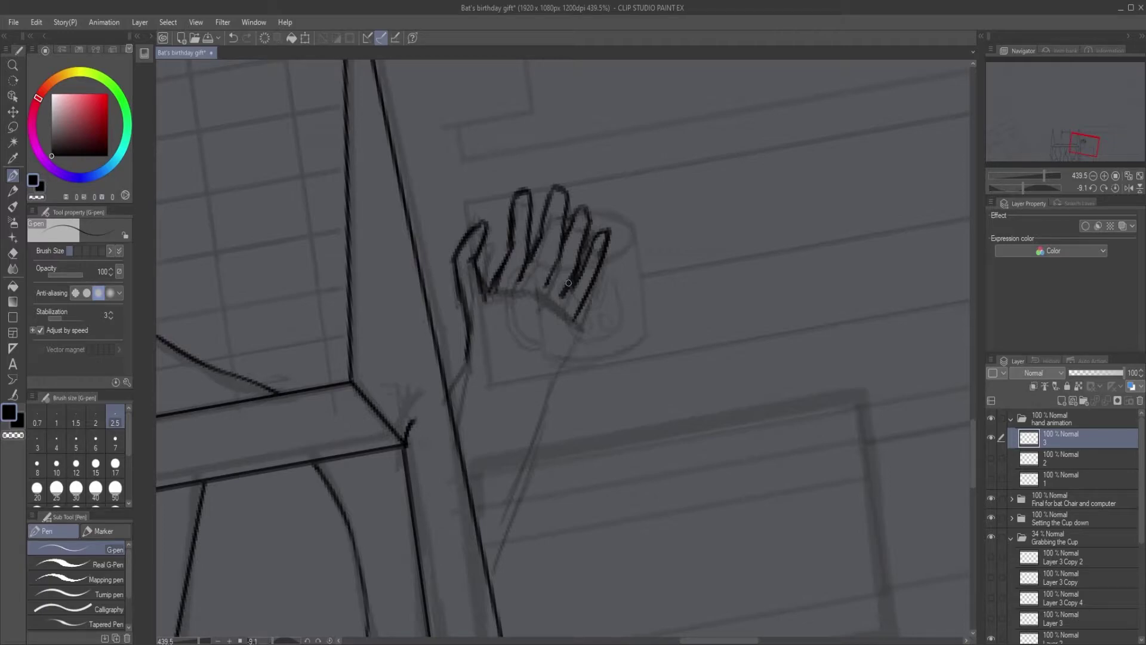
# Ink the reaching hand's wrist and both forearm edges down to the chair, tidying the line ends.
pyautogui.moveTo(574, 323)
pyautogui.mouseDown()
pyautogui.moveTo(545, 358)
pyautogui.moveTo(518, 452)
pyautogui.mouseUp()
pyautogui.moveTo(535, 405); pyautogui.dragTo(489, 565)
pyautogui.moveTo(467, 353); pyautogui.dragTo(453, 412)
pyautogui.moveTo(544, 375); pyautogui.dragTo(529, 428)
pyautogui.press('e')
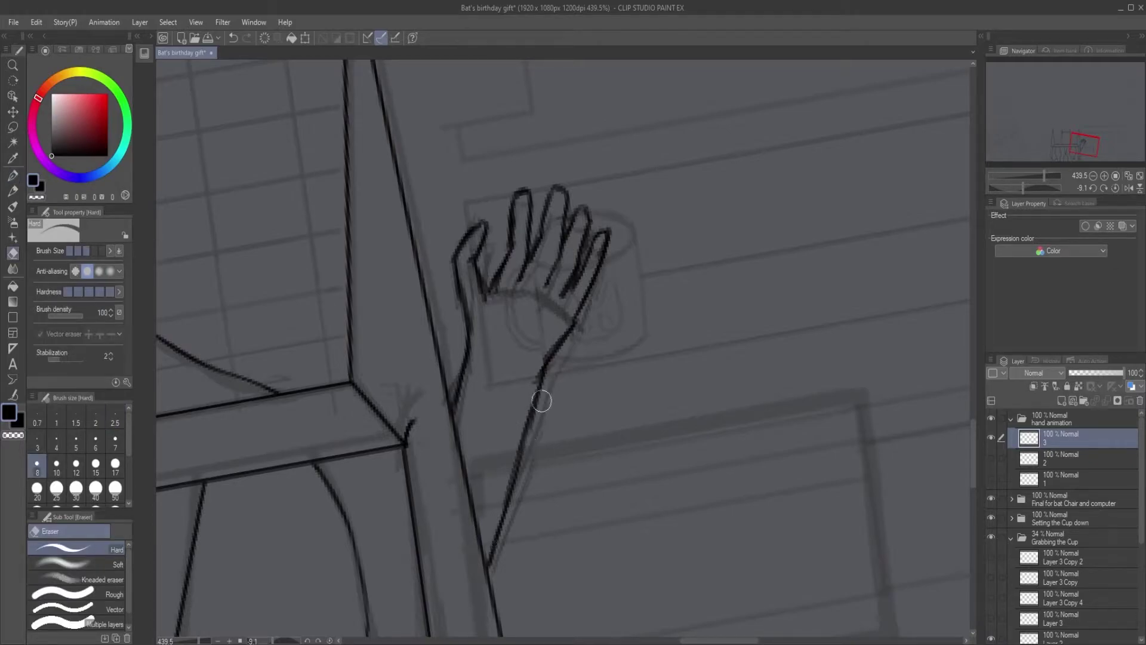
pyautogui.press('p')
# Select the inked reaching hand and adjust its size and placement over the sketch with a transform.
pyautogui.scroll(-3, 563, 396)
pyautogui.scroll(1, 577, 381)
pyautogui.press('m')
pyautogui.moveTo(547, 204)
pyautogui.mouseDown()
pyautogui.moveTo(525, 251)
pyautogui.moveTo(558, 196)
pyautogui.moveTo(548, 203)
pyautogui.moveTo(624, 175)
pyautogui.mouseUp()
pyautogui.hotkey('ctrl', 't')
pyautogui.click(542, 337)
pyautogui.click(481, 336)
# Reconnect the wrist edge to the palm and ink short knuckle lines at the base of the fingers.
pyautogui.press('p')
pyautogui.moveTo(585, 295); pyautogui.dragTo(566, 316)
pyautogui.scroll(3, 555, 277)
pyautogui.moveTo(551, 218); pyautogui.dragTo(598, 221)
pyautogui.scroll(-3, 622, 241)
pyautogui.moveTo(557, 271); pyautogui.dragTo(555, 271)
# Erase the thumb's tip and redraw it with a rounded outline.
pyautogui.press('e')
pyautogui.moveTo(558, 203)
pyautogui.mouseDown()
pyautogui.moveTo(535, 231)
pyautogui.moveTo(536, 215)
pyautogui.moveTo(544, 207)
pyautogui.moveTo(552, 228)
pyautogui.mouseUp()
pyautogui.press('p')
pyautogui.hotkey('ctrl', 'z')
pyautogui.hotkey('ctrl', 'z')
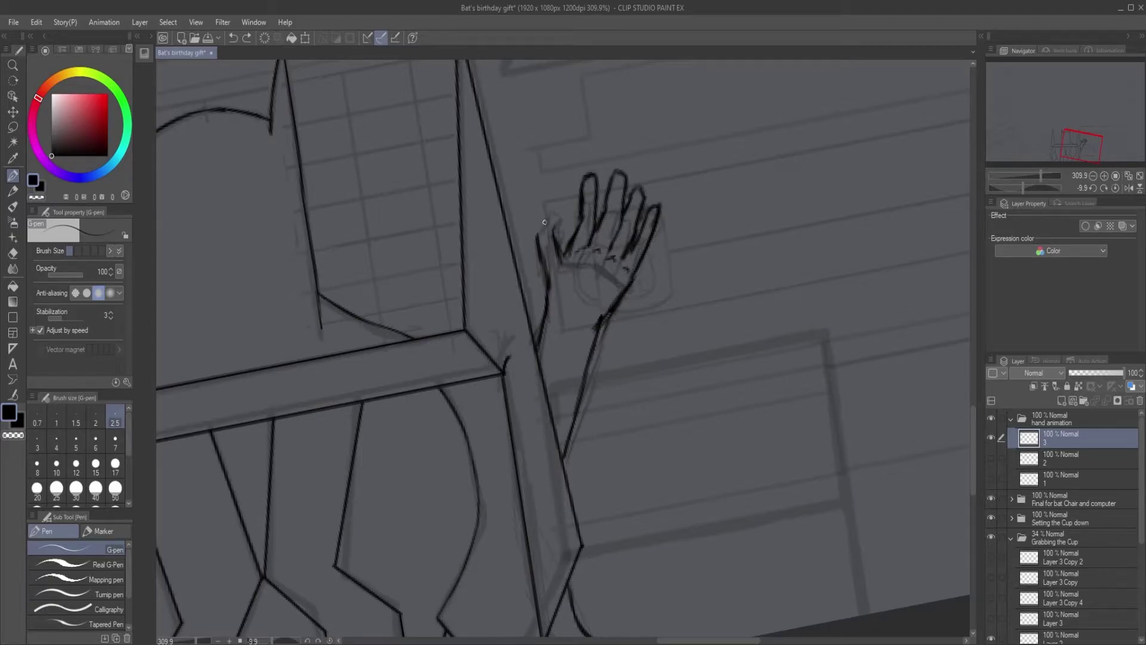
pyautogui.moveTo(544, 223)
pyautogui.mouseDown()
pyautogui.moveTo(552, 236)
pyautogui.moveTo(547, 209)
pyautogui.moveTo(556, 242)
pyautogui.mouseUp()
pyautogui.moveTo(548, 210)
pyautogui.mouseDown()
pyautogui.moveTo(539, 236)
pyautogui.moveTo(554, 203)
pyautogui.mouseUp()
# Compare with hand frame 2, and ink three jagged glove fins along the outer edge of the forearm.
pyautogui.click(991, 460)
pyautogui.click(991, 459)
pyautogui.moveTo(599, 336)
pyautogui.mouseDown()
pyautogui.moveTo(604, 398)
pyautogui.moveTo(587, 458)
pyautogui.mouseUp()
pyautogui.moveTo(592, 408)
pyautogui.mouseDown()
pyautogui.moveTo(588, 461)
pyautogui.moveTo(588, 442)
pyautogui.moveTo(572, 435)
pyautogui.moveTo(584, 462)
pyautogui.mouseUp()
pyautogui.moveTo(589, 449); pyautogui.dragTo(586, 456)
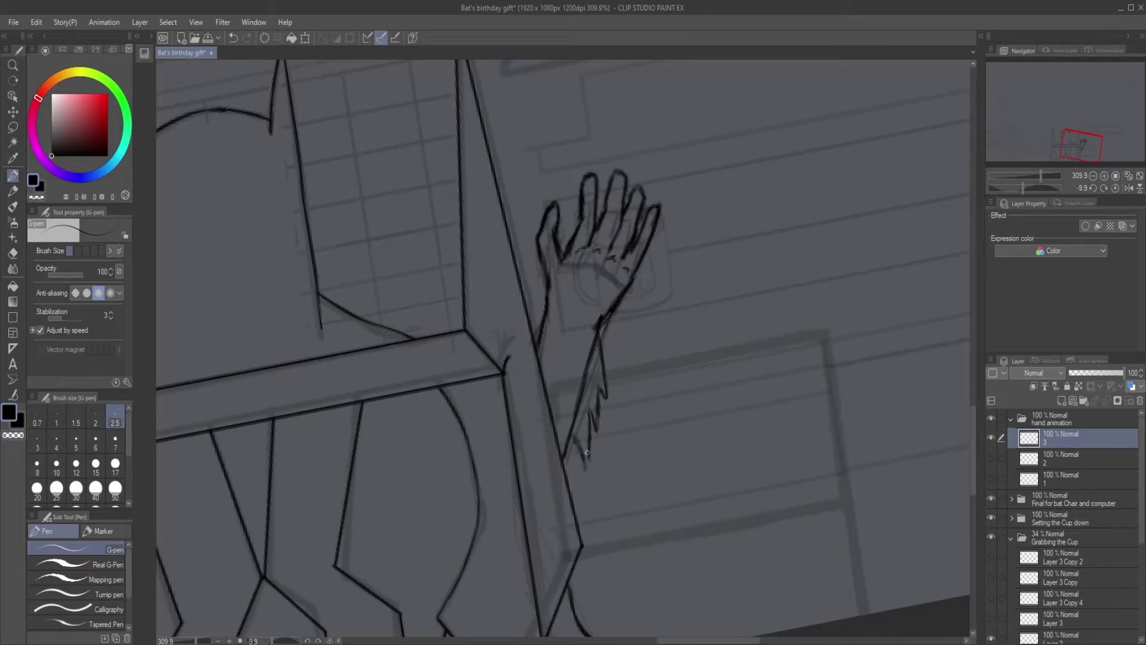
pyautogui.moveTo(600, 399)
pyautogui.mouseDown()
pyautogui.moveTo(587, 465)
pyautogui.moveTo(582, 423)
pyautogui.moveTo(589, 429)
pyautogui.moveTo(597, 391)
pyautogui.moveTo(598, 410)
pyautogui.moveTo(595, 389)
pyautogui.moveTo(600, 404)
pyautogui.moveTo(605, 389)
pyautogui.moveTo(594, 395)
pyautogui.moveTo(602, 445)
pyautogui.moveTo(588, 426)
pyautogui.moveTo(588, 461)
pyautogui.mouseUp()
pyautogui.press('e')
pyautogui.press('p')
pyautogui.press('e')
pyautogui.press('p')
pyautogui.press('e')
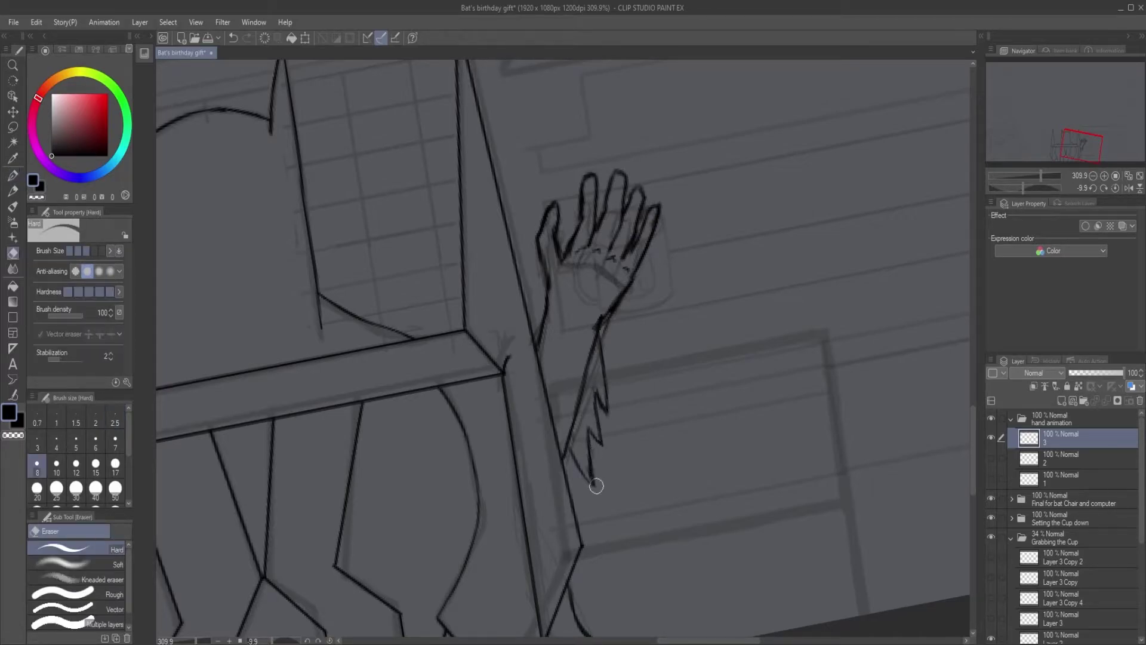
pyautogui.press('p')
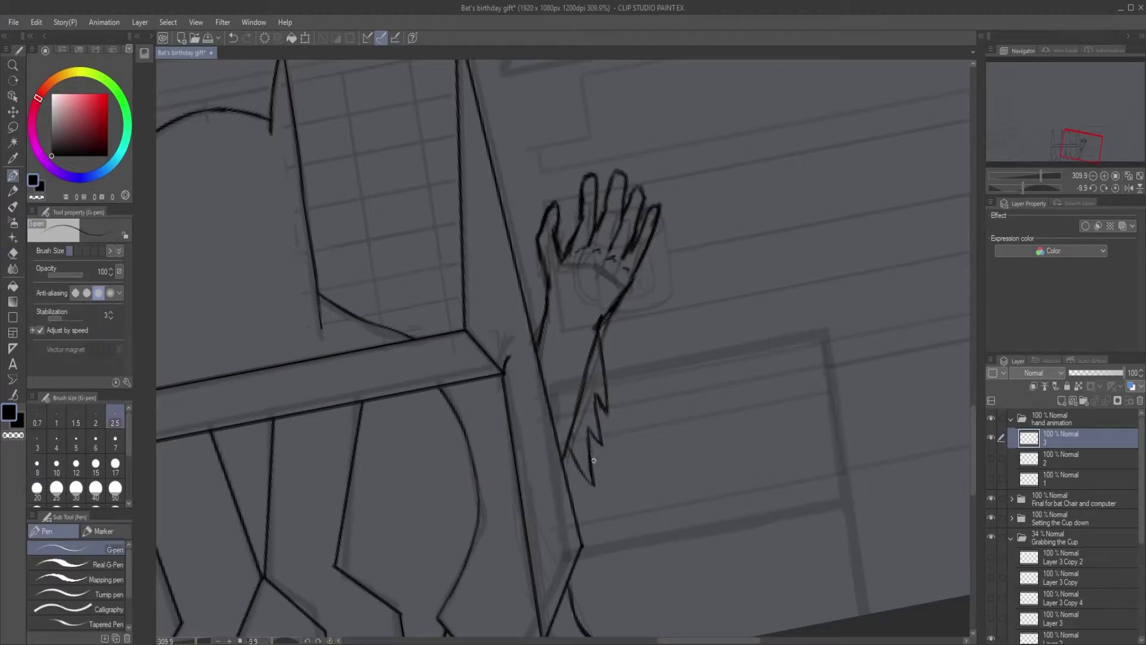
# Sharpen the glove fins' points, erase the forearm line behind them and clean up the wrist join.
pyautogui.scroll(1, 597, 457)
pyautogui.moveTo(615, 370); pyautogui.dragTo(618, 409)
pyautogui.press('e')
pyautogui.moveTo(586, 335); pyautogui.dragTo(592, 324)
pyautogui.press('p')
pyautogui.moveTo(569, 388)
pyautogui.mouseDown()
pyautogui.moveTo(557, 440)
pyautogui.moveTo(594, 491)
pyautogui.mouseUp()
pyautogui.press('e')
pyautogui.press('p')
pyautogui.moveTo(582, 356)
pyautogui.mouseDown()
pyautogui.moveTo(571, 388)
pyautogui.moveTo(606, 442)
pyautogui.mouseUp()
pyautogui.press('e')
pyautogui.moveTo(597, 305)
pyautogui.mouseDown()
pyautogui.moveTo(612, 289)
pyautogui.moveTo(593, 300)
pyautogui.mouseUp()
pyautogui.press('p')
pyautogui.press('e')
pyautogui.press('p')
pyautogui.moveTo(622, 263); pyautogui.dragTo(599, 299)
pyautogui.scroll(-3, 645, 328)
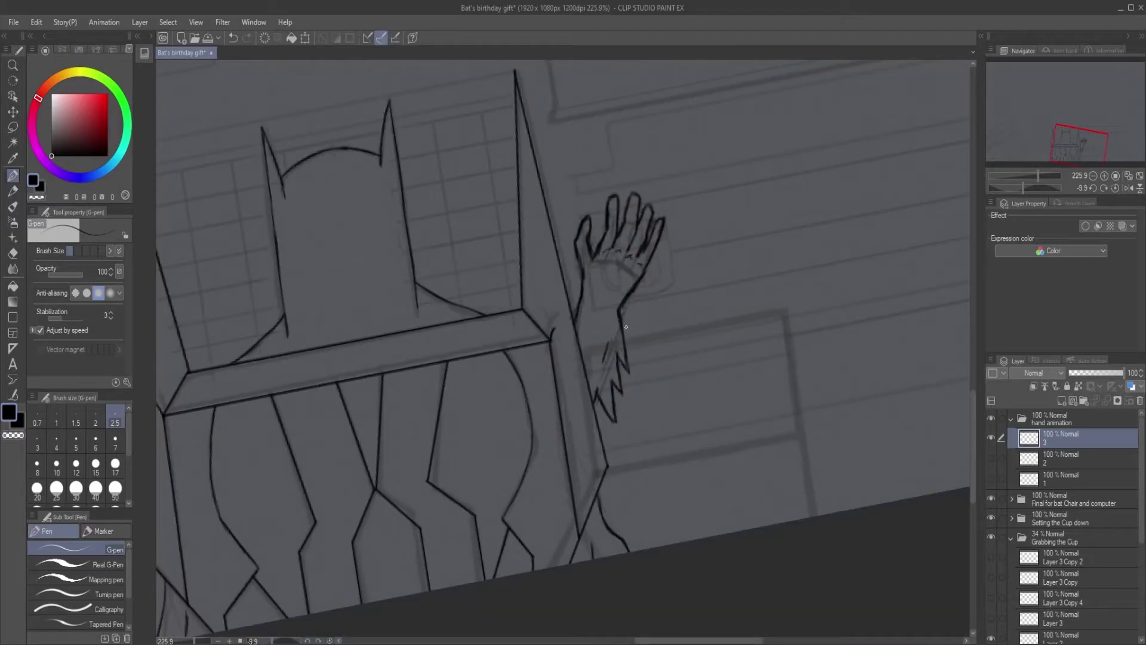
# Hide the finished hand frames and add a new layer named 4 in the hand animation folder.
pyautogui.click(991, 458)
pyautogui.click(991, 437)
pyautogui.click(991, 456)
pyautogui.click(990, 478)
pyautogui.click(990, 477)
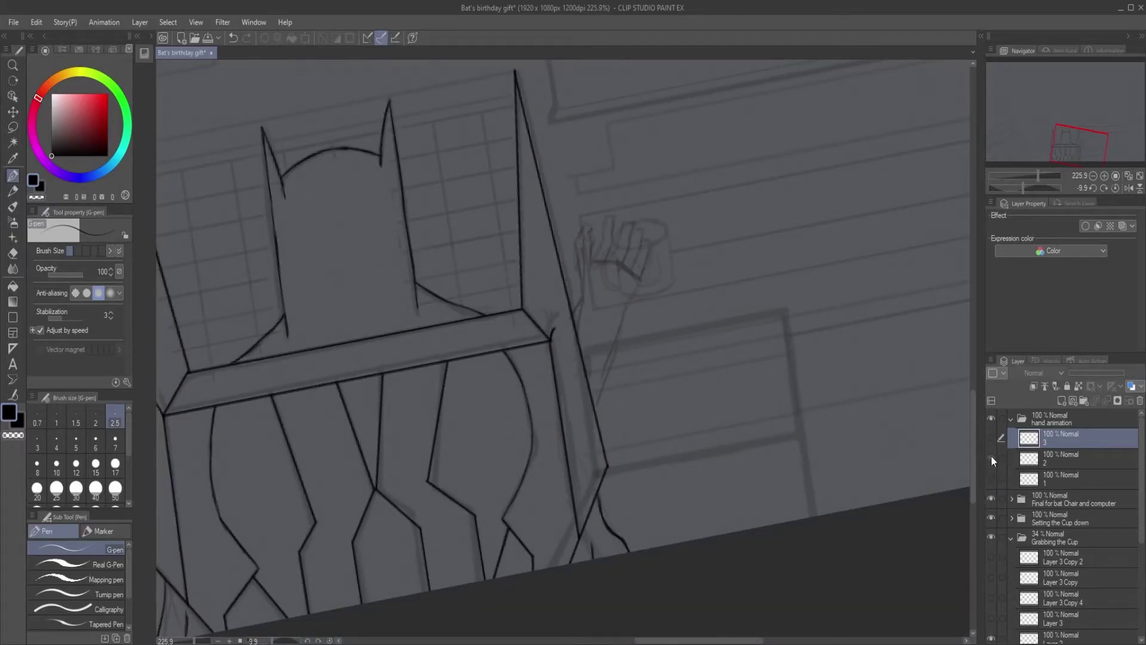
pyautogui.hotkey('ctrl', 'shift', 'n')
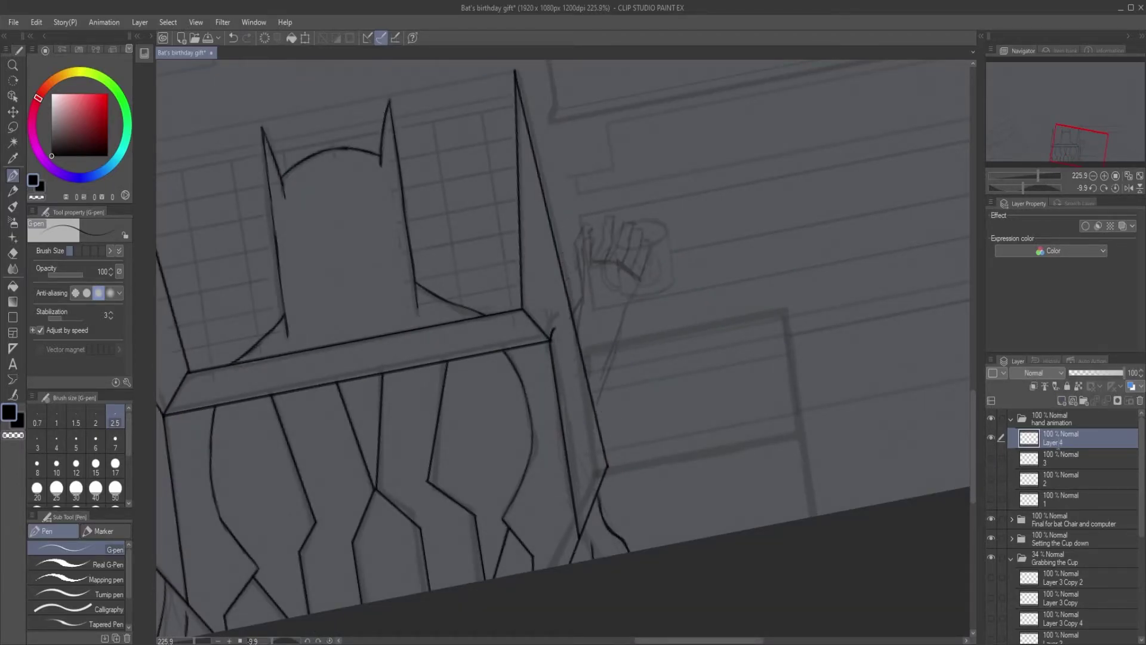
pyautogui.write('4')
pyautogui.press('Return')
# In the Grabbing the Cup folder, hide the Layer 2 sketch and show the Layer 3 sketch as the guide.
pyautogui.moveTo(1140, 477); pyautogui.dragTo(1141, 533)
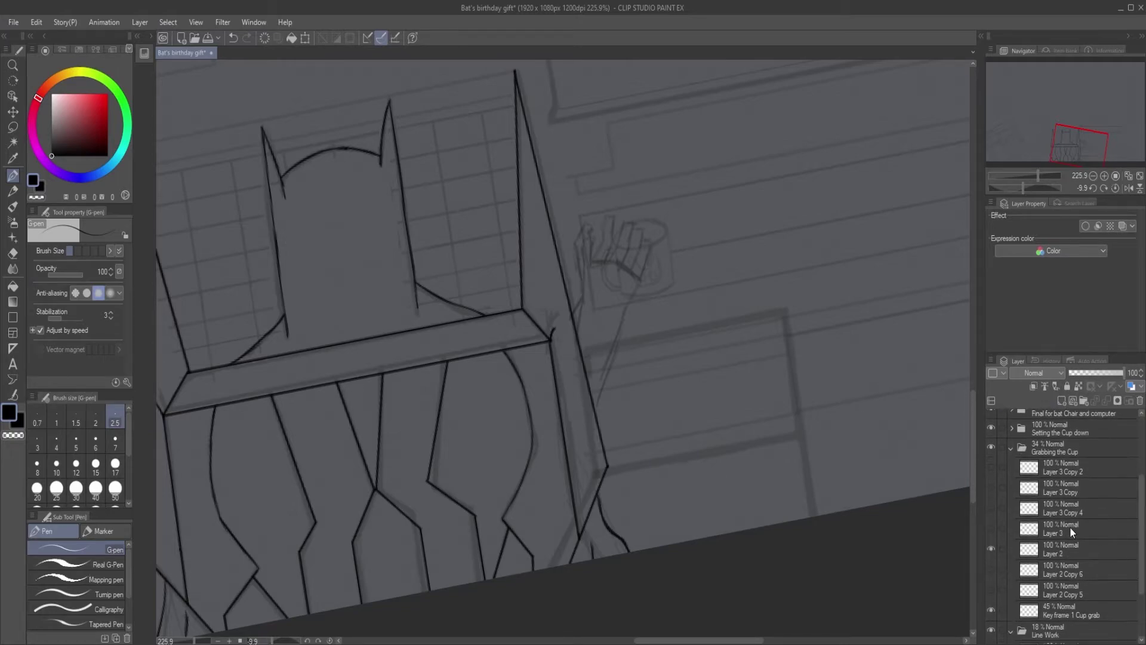
pyautogui.click(990, 549)
pyautogui.click(991, 528)
pyautogui.click(991, 550)
pyautogui.click(991, 549)
pyautogui.click(991, 588)
pyautogui.click(991, 589)
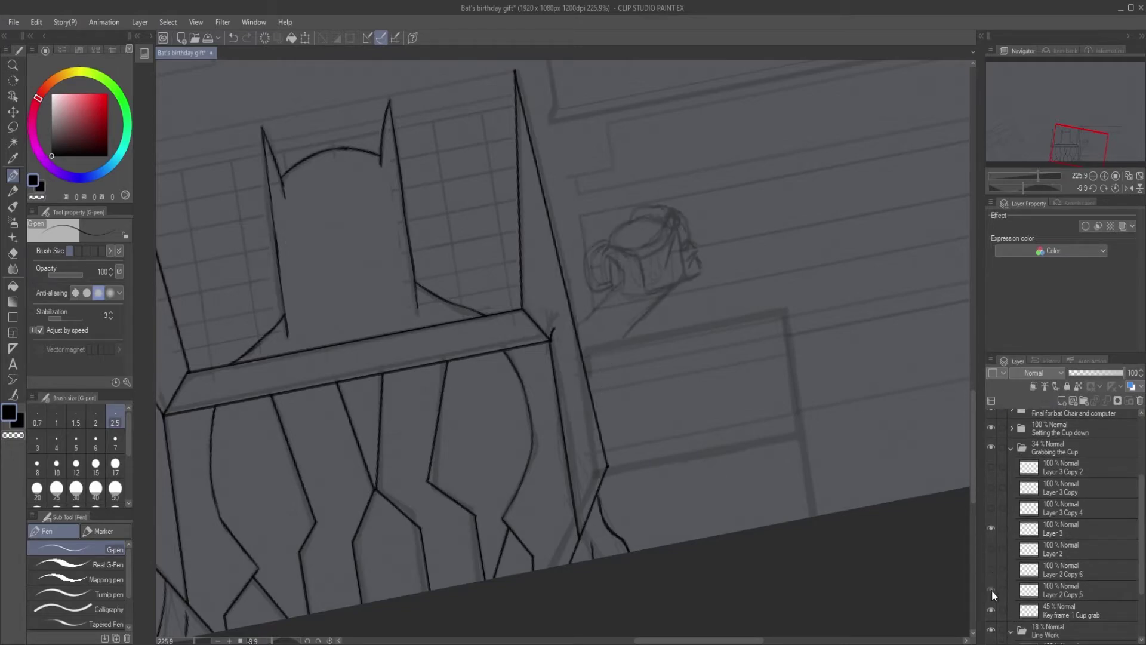
pyautogui.click(991, 550)
pyautogui.click(991, 549)
pyautogui.click(991, 529)
pyautogui.click(991, 529)
# Compare the earlier hand frames and cup-grab sketches by toggling their visibility, and return to layer 4.
pyautogui.scroll(3, 992, 498)
pyautogui.click(998, 498)
pyautogui.click(991, 498)
pyautogui.click(991, 477)
pyautogui.click(990, 477)
pyautogui.click(991, 498)
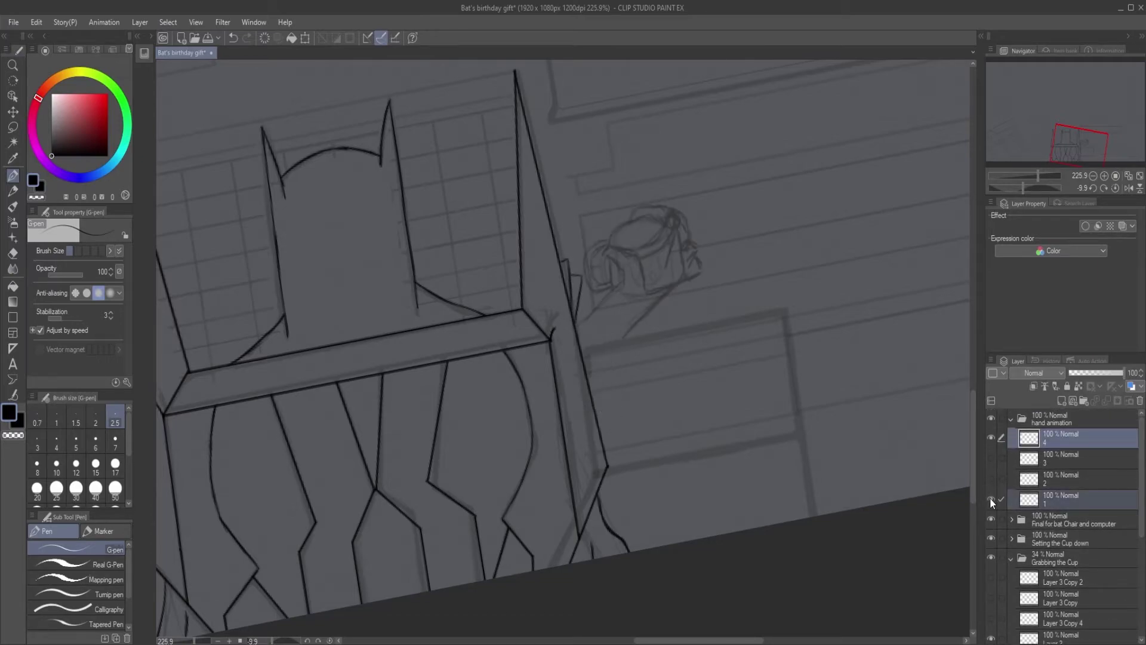
pyautogui.moveTo(1138, 469); pyautogui.dragTo(1133, 556)
pyautogui.click(990, 529)
pyautogui.click(991, 505)
pyautogui.click(991, 505)
pyautogui.click(991, 529)
pyautogui.scroll(5, 1104, 531)
pyautogui.click(1057, 436)
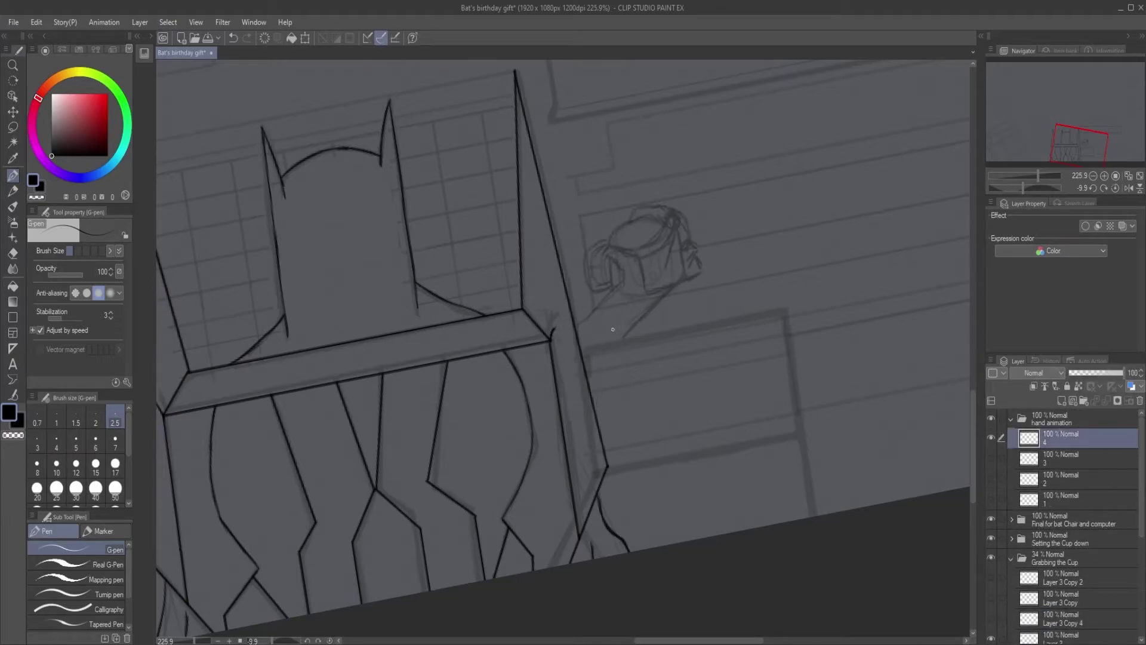
# Ink the cup's oval rim, the thumb edge beside it and the hand's curve behind the cup.
pyautogui.scroll(4, 648, 256)
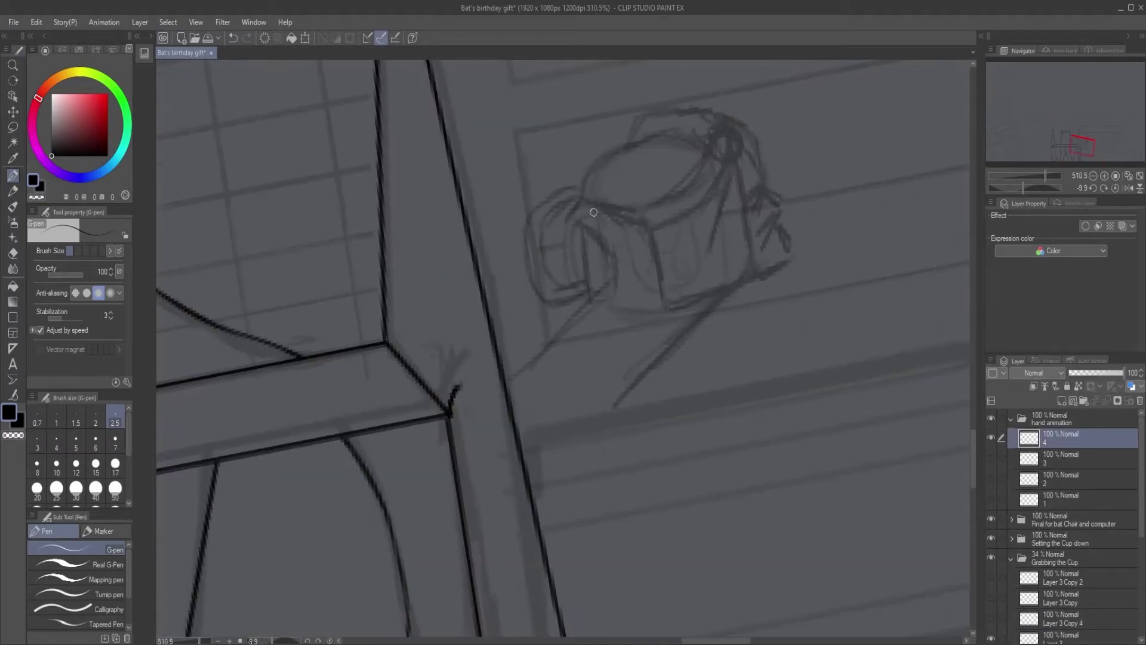
pyautogui.moveTo(579, 184); pyautogui.dragTo(591, 200)
pyautogui.moveTo(592, 200)
pyautogui.mouseDown()
pyautogui.moveTo(644, 214)
pyautogui.moveTo(661, 207)
pyautogui.moveTo(572, 207)
pyautogui.moveTo(615, 256)
pyautogui.mouseUp()
pyautogui.hotkey('ctrl', 'z')
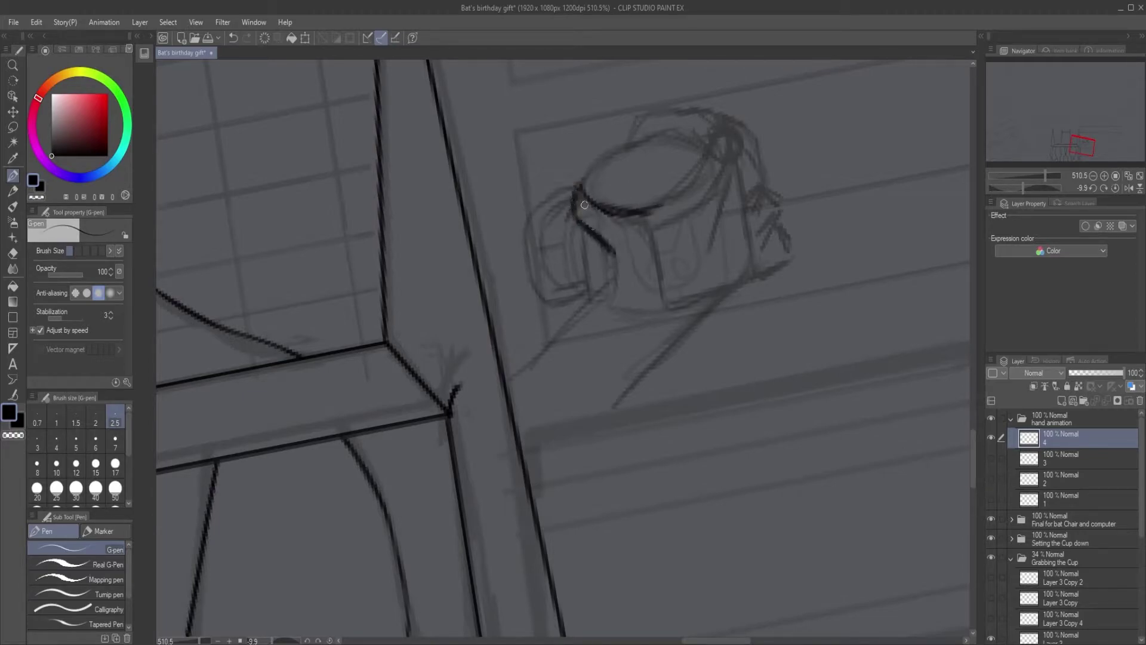
pyautogui.moveTo(575, 197); pyautogui.dragTo(614, 263)
pyautogui.moveTo(629, 141)
pyautogui.mouseDown()
pyautogui.moveTo(702, 160)
pyautogui.moveTo(700, 188)
pyautogui.moveTo(636, 212)
pyautogui.moveTo(584, 175)
pyautogui.moveTo(655, 139)
pyautogui.moveTo(642, 120)
pyautogui.moveTo(694, 109)
pyautogui.mouseUp()
pyautogui.moveTo(699, 102)
pyautogui.mouseDown()
pyautogui.moveTo(609, 163)
pyautogui.moveTo(334, 239)
pyautogui.mouseUp()
pyautogui.moveTo(324, 211)
pyautogui.mouseDown()
pyautogui.moveTo(507, 251)
pyautogui.moveTo(502, 300)
pyautogui.mouseUp()
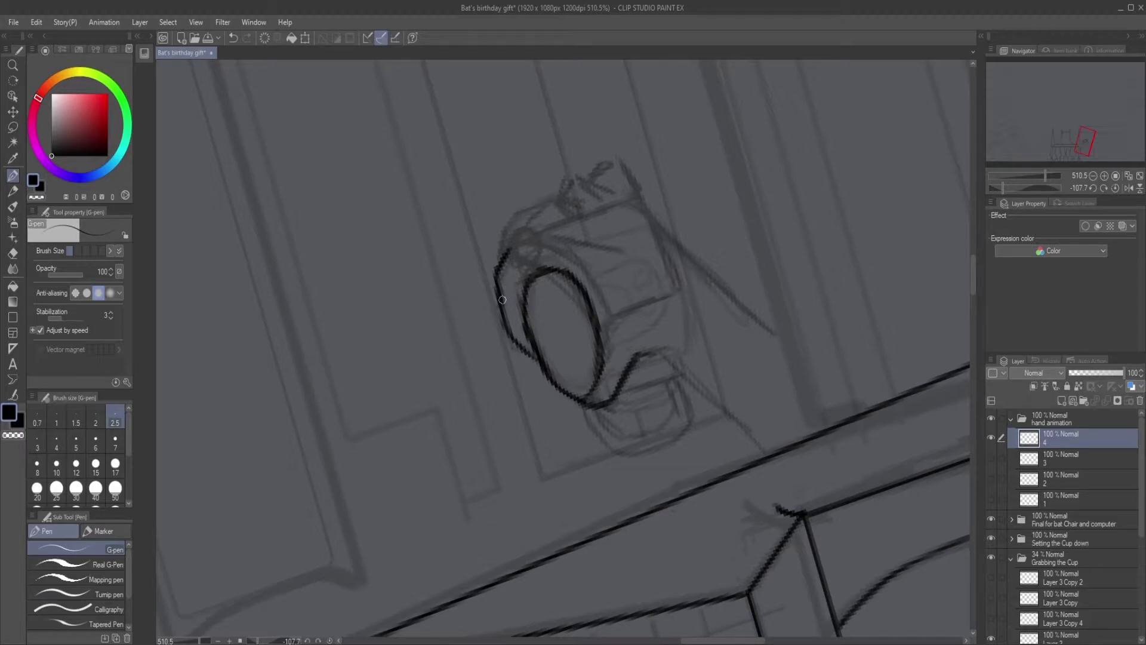
# Ink the first finger wrapping around the far side of the cup.
pyautogui.moveTo(511, 250)
pyautogui.mouseDown()
pyautogui.moveTo(588, 265)
pyautogui.moveTo(578, 258)
pyautogui.moveTo(708, 303)
pyautogui.moveTo(573, 258)
pyautogui.mouseUp()
pyautogui.press('e')
pyautogui.press('p')
pyautogui.hotkey('shift', 'space')
pyautogui.moveTo(575, 261); pyautogui.dragTo(577, 297)
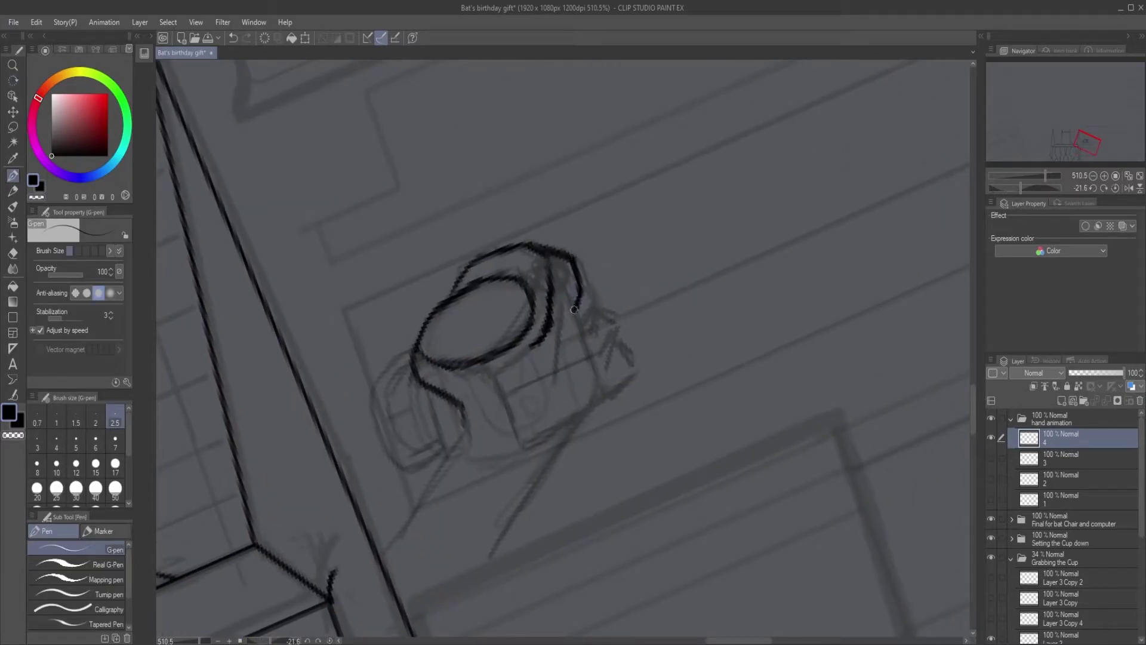
# Ink the remaining gripping fingers and the long outer forearm line, redoing misplaced strokes.
pyautogui.moveTo(619, 336)
pyautogui.mouseDown()
pyautogui.moveTo(594, 414)
pyautogui.moveTo(511, 521)
pyautogui.mouseUp()
pyautogui.moveTo(511, 526)
pyautogui.mouseDown()
pyautogui.moveTo(531, 312)
pyautogui.moveTo(687, 288)
pyautogui.mouseUp()
pyautogui.hotkey('ctrl', 'z')
pyautogui.hotkey('ctrl', 'z')
pyautogui.moveTo(399, 392)
pyautogui.mouseDown()
pyautogui.moveTo(677, 285)
pyautogui.moveTo(491, 224)
pyautogui.mouseUp()
pyautogui.hotkey('ctrl', 'z')
pyautogui.moveTo(491, 224); pyautogui.dragTo(506, 295)
pyautogui.press('e')
pyautogui.moveTo(537, 220); pyautogui.dragTo(546, 215)
pyautogui.press('p')
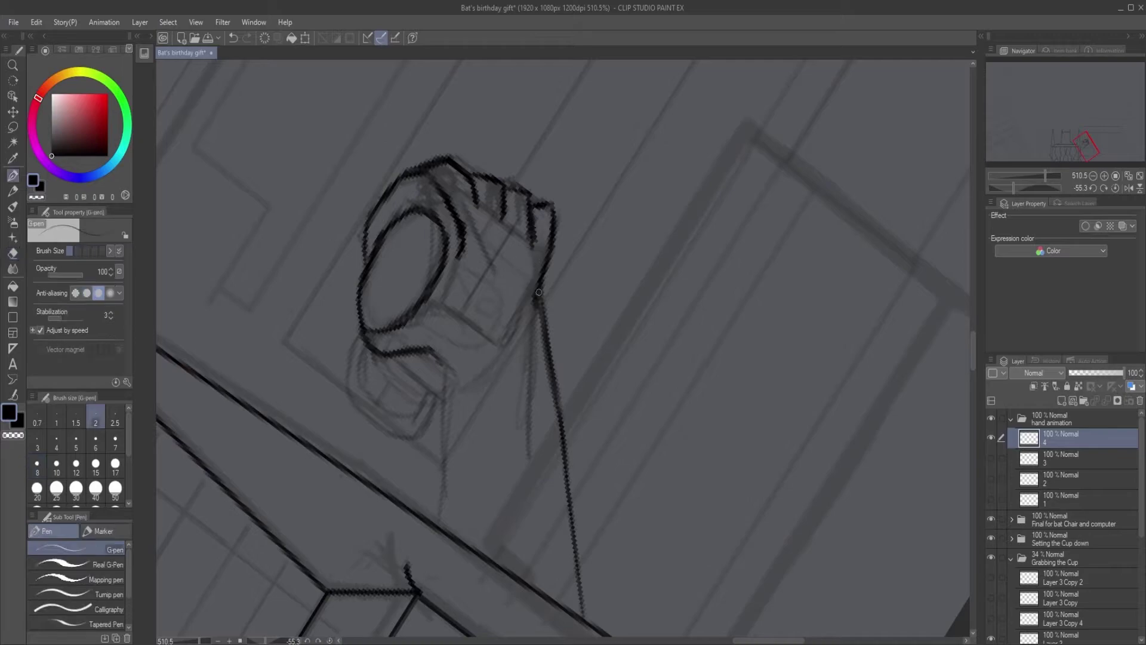
# Redraw the hand's outer edge below the little finger so that it meets the forearm line at the wrist.
pyautogui.press('e')
pyautogui.press('p')
pyautogui.moveTo(550, 257)
pyautogui.mouseDown()
pyautogui.moveTo(558, 232)
pyautogui.moveTo(546, 307)
pyautogui.moveTo(524, 330)
pyautogui.mouseUp()
pyautogui.press('e')
pyautogui.press('p')
pyautogui.press('e')
pyautogui.press('p')
pyautogui.hotkey('ctrl', 'z')
pyautogui.moveTo(549, 274); pyautogui.dragTo(545, 351)
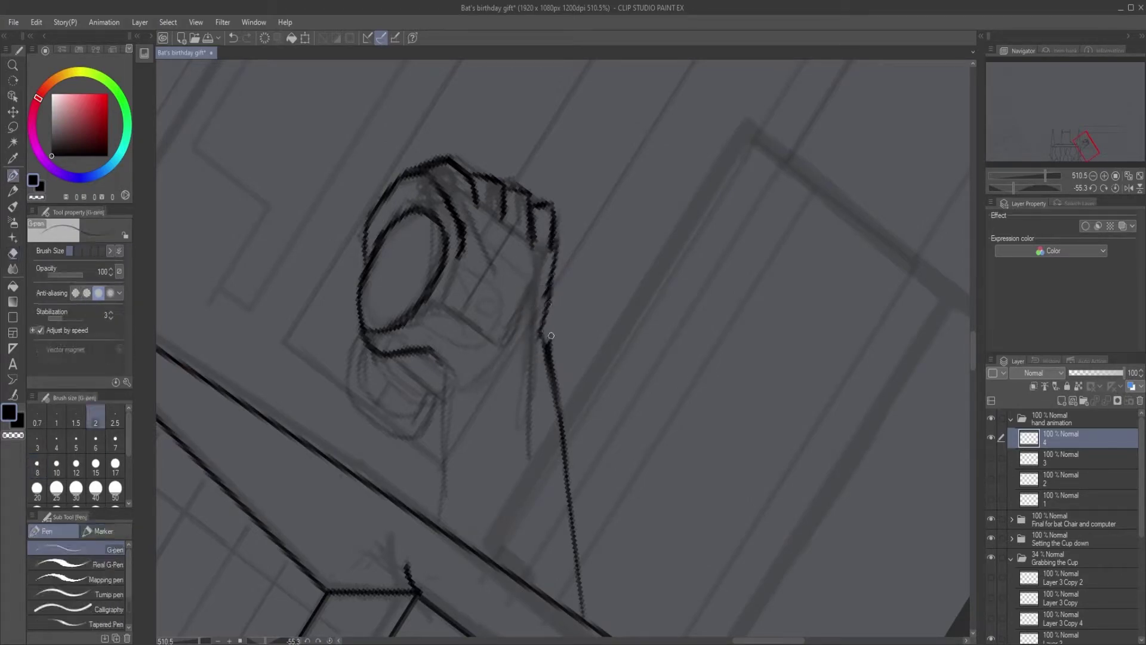
# Ink the inner wrist and forearm line from the thumb base down to the chair edge.
pyautogui.moveTo(447, 360); pyautogui.dragTo(439, 522)
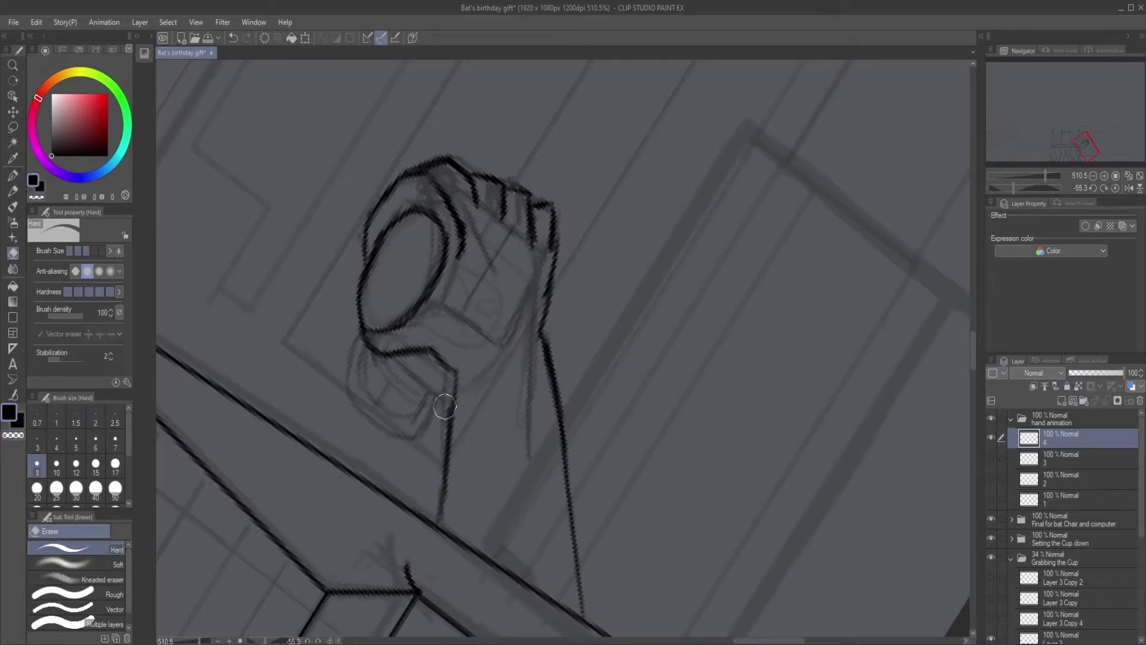
pyautogui.moveTo(450, 380); pyautogui.dragTo(451, 518)
pyautogui.hotkey('shift', 'space')
pyautogui.moveTo(443, 351)
pyautogui.mouseDown()
pyautogui.moveTo(524, 221)
pyautogui.moveTo(482, 257)
pyautogui.mouseUp()
pyautogui.press('e')
pyautogui.press('p')
pyautogui.press('e')
pyautogui.press('p')
# Ink the cup's handle with inner and outer curves and the cup's side edge next to the thumb.
pyautogui.hotkey('shift', 'space')
pyautogui.moveTo(542, 281); pyautogui.dragTo(492, 353)
pyautogui.press('e')
pyautogui.press('p')
pyautogui.moveTo(453, 235)
pyautogui.mouseDown()
pyautogui.moveTo(456, 276)
pyautogui.moveTo(553, 217)
pyautogui.mouseUp()
pyautogui.hotkey('shift', 'space')
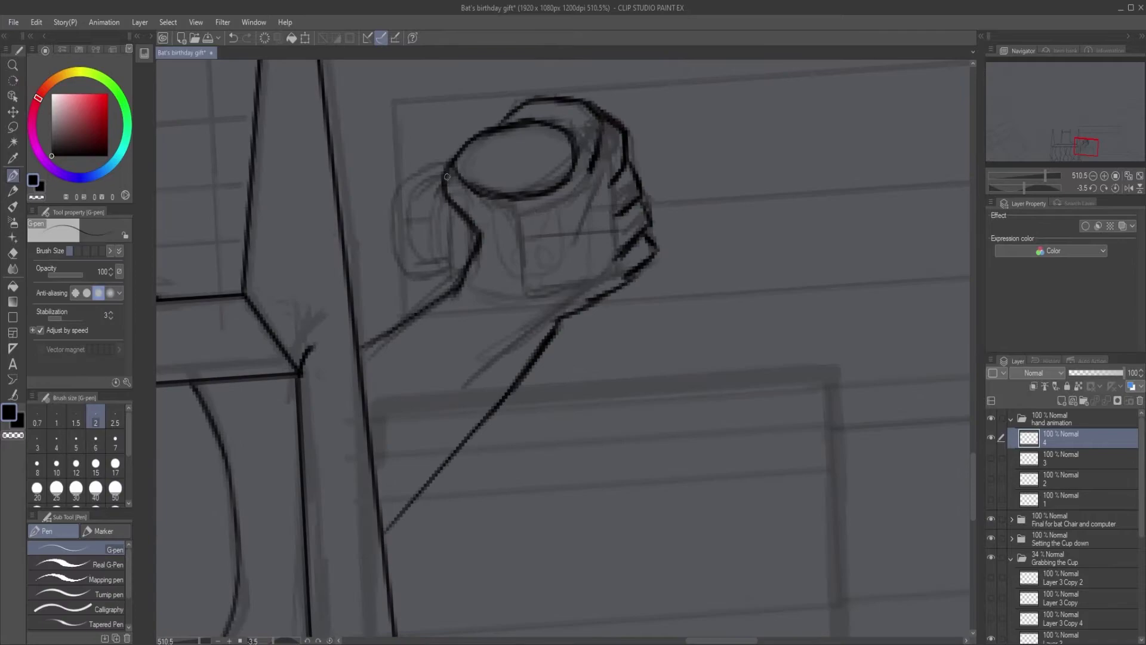
pyautogui.moveTo(442, 193)
pyautogui.mouseDown()
pyautogui.moveTo(420, 234)
pyautogui.moveTo(425, 280)
pyautogui.mouseUp()
pyautogui.moveTo(447, 198); pyautogui.dragTo(455, 281)
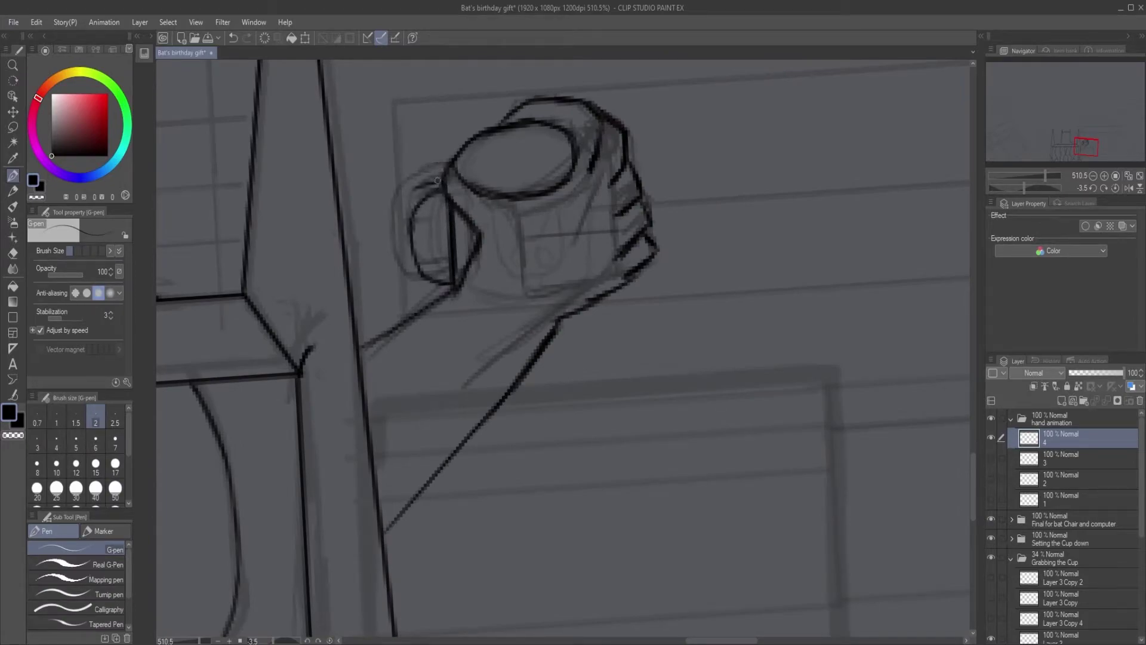
pyautogui.moveTo(396, 212); pyautogui.dragTo(412, 289)
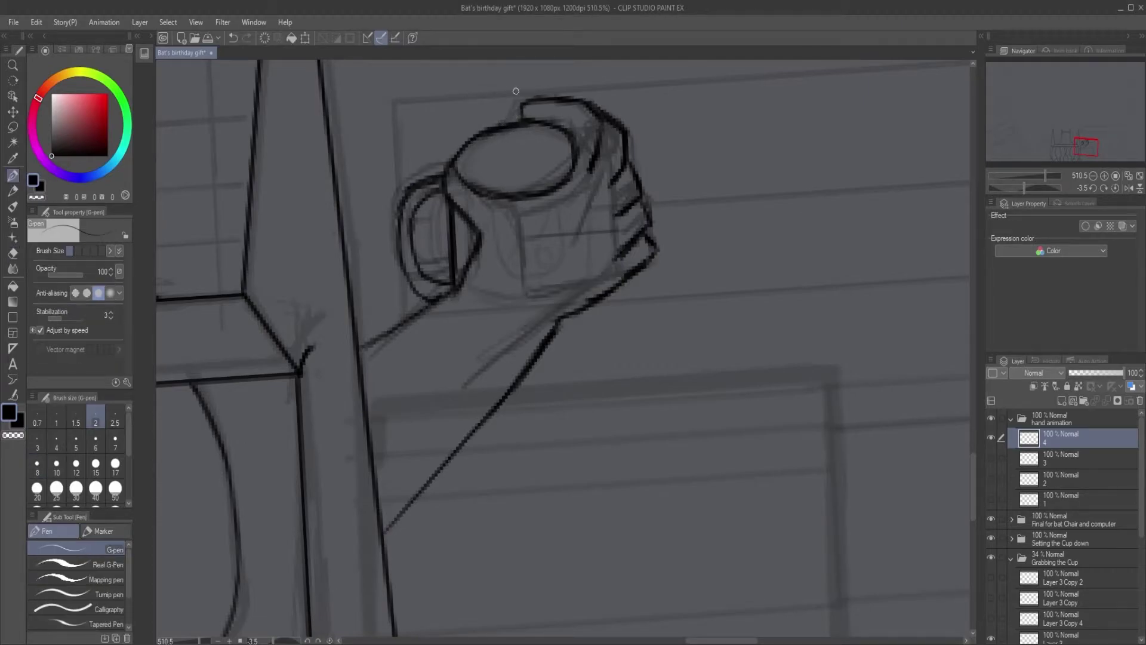
# Try inking long jagged glove fins hanging from the underside of the cup-holding forearm.
pyautogui.moveTo(549, 340); pyautogui.dragTo(505, 530)
pyautogui.moveTo(490, 470); pyautogui.dragTo(495, 547)
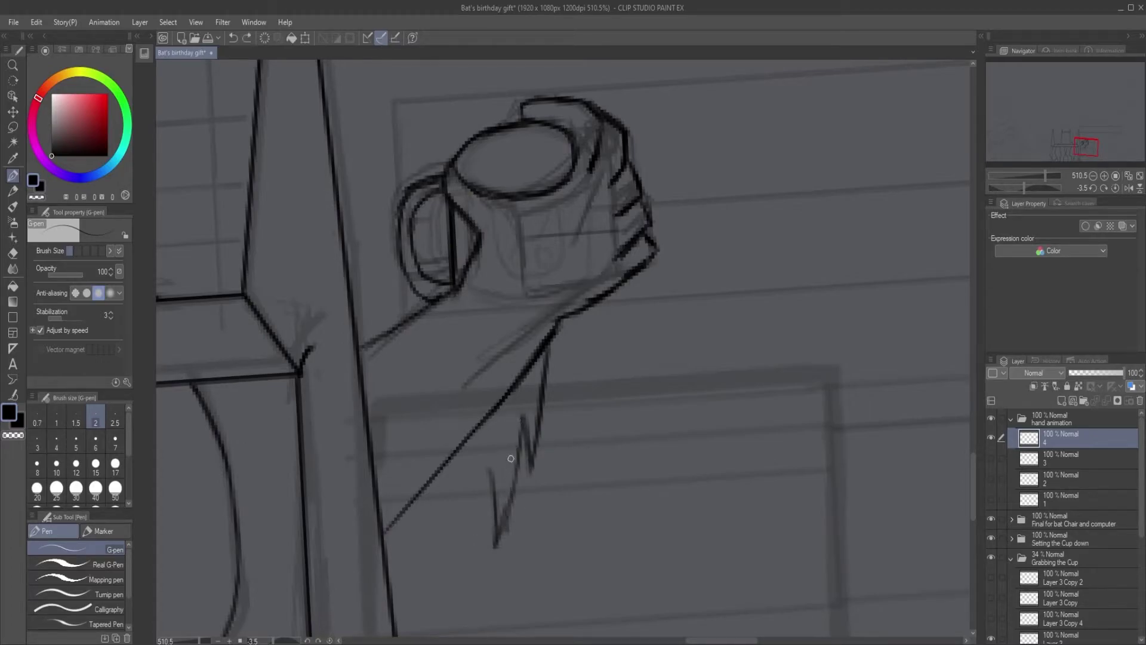
pyautogui.press('e')
pyautogui.press('p')
pyautogui.hotkey('ctrl', 'z')
pyautogui.moveTo(489, 473); pyautogui.dragTo(476, 561)
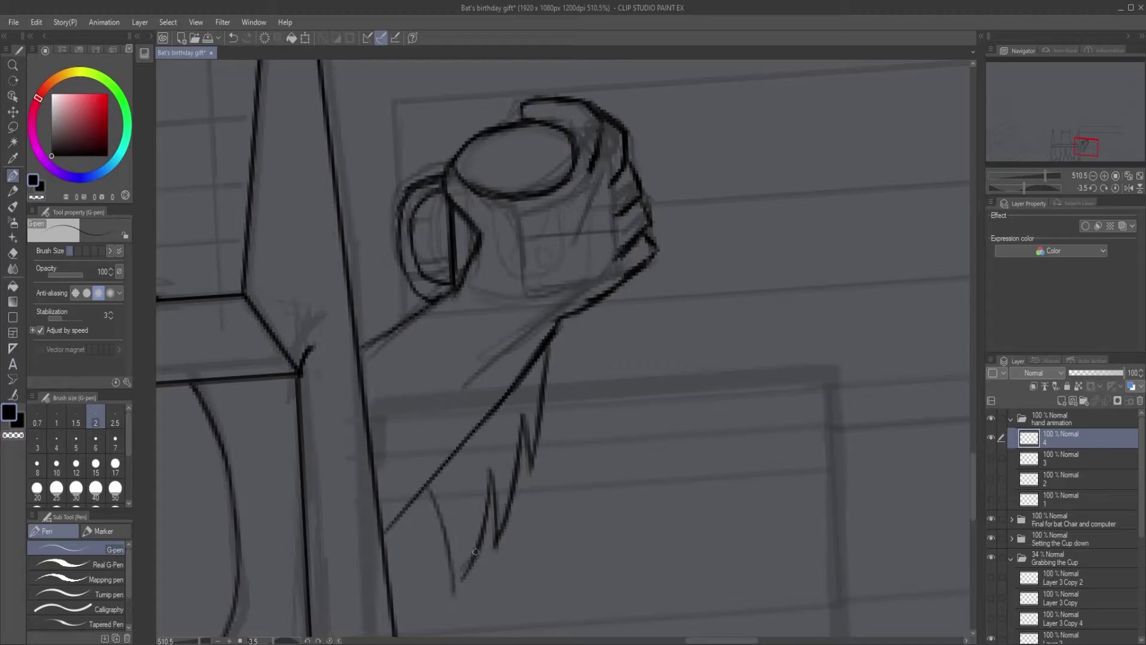
# Try reshaping the lower glove fins with erased and redrawn edges.
pyautogui.press('e')
pyautogui.press('p')
pyautogui.moveTo(481, 526)
pyautogui.mouseDown()
pyautogui.moveTo(489, 477)
pyautogui.moveTo(494, 502)
pyautogui.mouseUp()
pyautogui.press('e')
pyautogui.moveTo(482, 508); pyautogui.dragTo(471, 537)
pyautogui.press('p')
pyautogui.moveTo(476, 486); pyautogui.dragTo(474, 555)
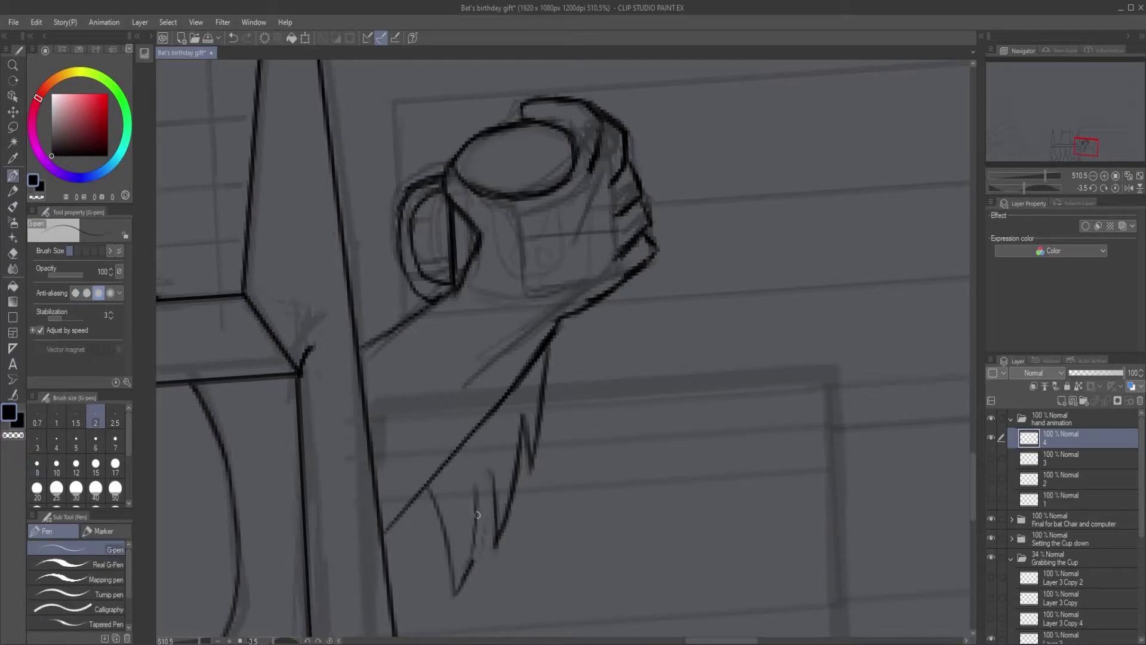
pyautogui.moveTo(476, 483)
pyautogui.mouseDown()
pyautogui.moveTo(457, 588)
pyautogui.moveTo(496, 507)
pyautogui.moveTo(500, 554)
pyautogui.mouseUp()
# Erase the long glove fins and redraw them as shorter jagged fins closer to the forearm.
pyautogui.press('e')
pyautogui.press('p')
pyautogui.moveTo(560, 419)
pyautogui.mouseDown()
pyautogui.moveTo(543, 471)
pyautogui.moveTo(486, 512)
pyautogui.moveTo(586, 328)
pyautogui.mouseUp()
pyautogui.scroll(2, 543, 472)
pyautogui.press('e')
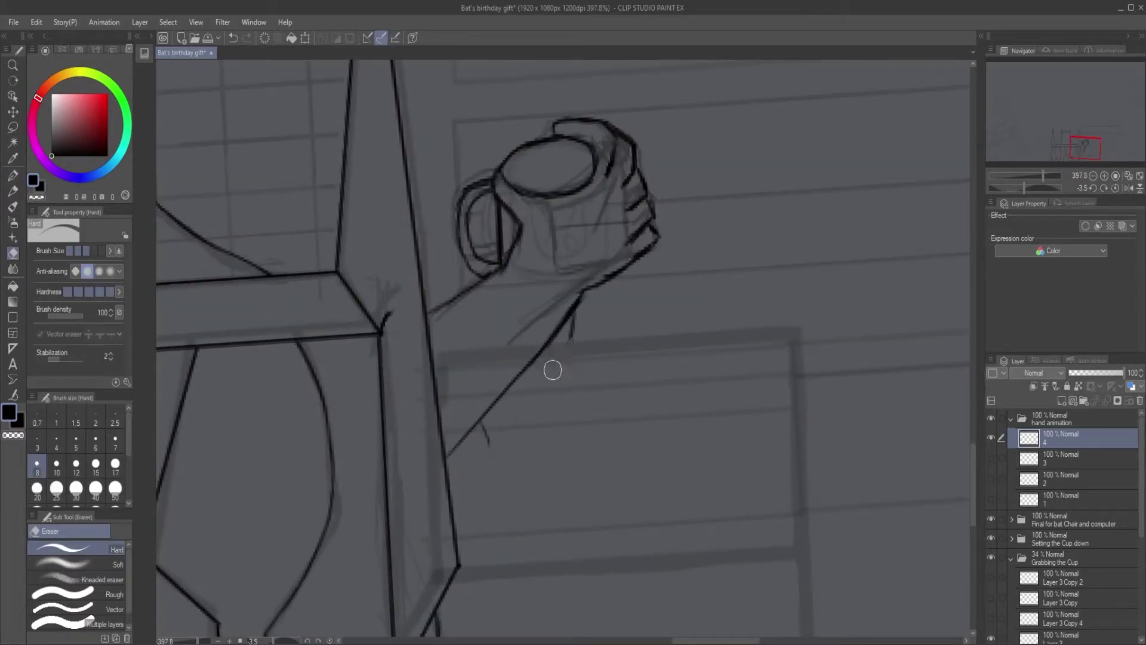
pyautogui.press('p')
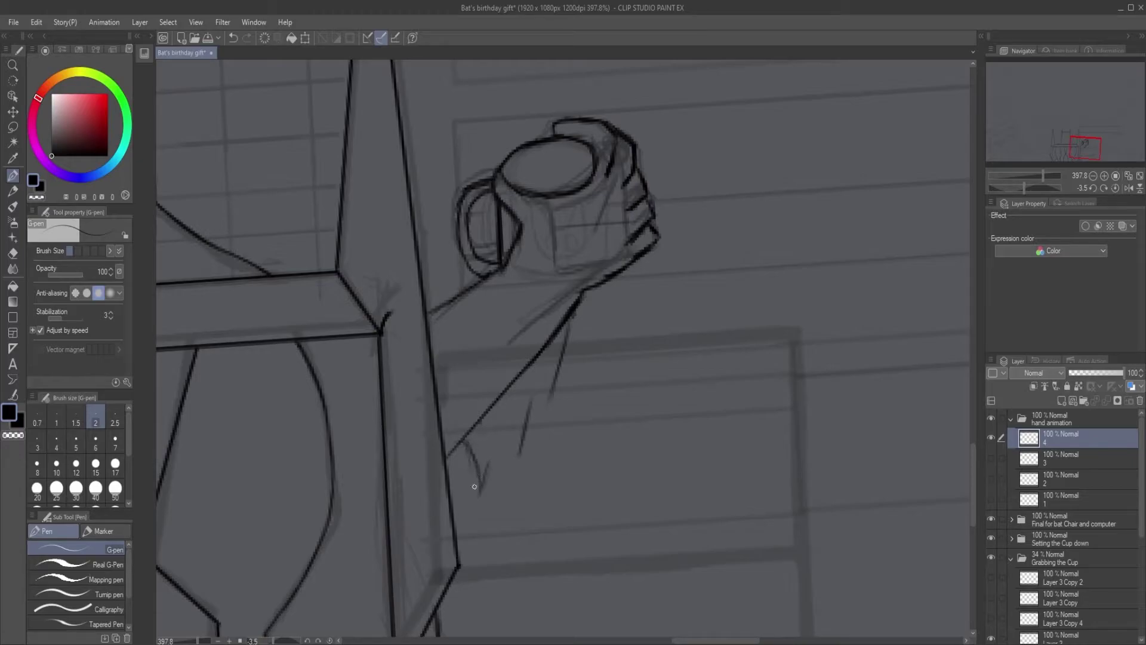
pyautogui.hotkey('ctrl', 'z')
pyautogui.press('e')
pyautogui.moveTo(524, 450); pyautogui.dragTo(508, 465)
pyautogui.press('p')
pyautogui.moveTo(505, 430)
pyautogui.mouseDown()
pyautogui.moveTo(512, 461)
pyautogui.moveTo(528, 392)
pyautogui.moveTo(567, 325)
pyautogui.mouseUp()
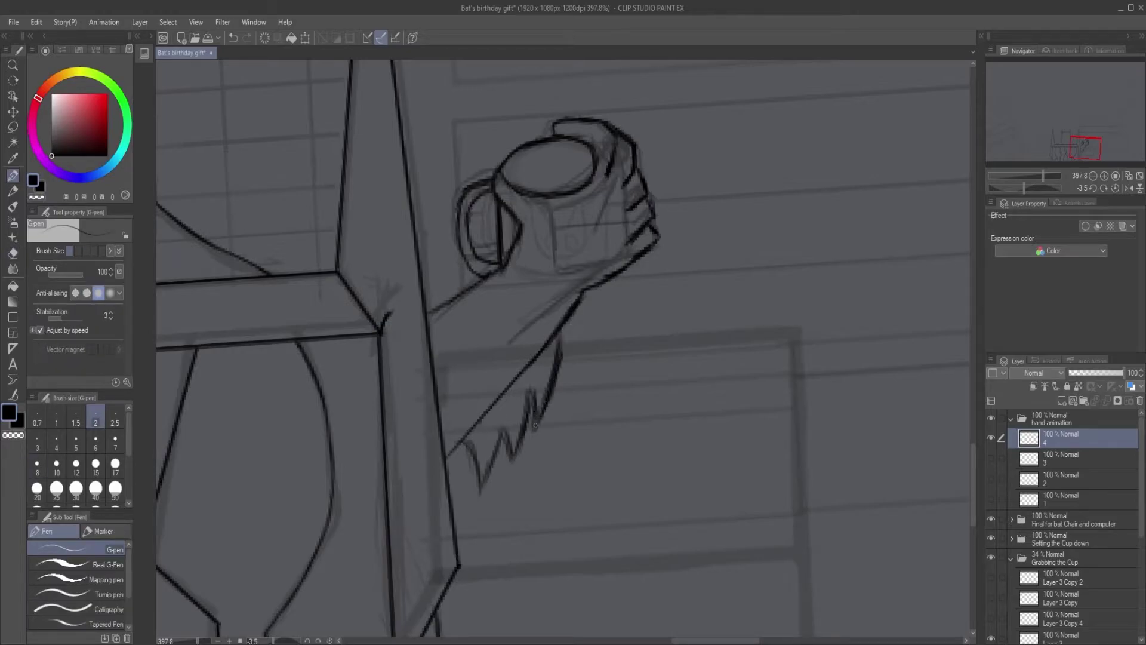
# Break the forearm's underside line into short dashes and ink the outer edge of the glove fins up to the wrist.
pyautogui.hotkey('ctrl', 'z')
pyautogui.moveTo(506, 430)
pyautogui.mouseDown()
pyautogui.moveTo(481, 488)
pyautogui.moveTo(465, 445)
pyautogui.moveTo(486, 411)
pyautogui.mouseUp()
pyautogui.press('w')
pyautogui.press('e')
pyautogui.moveTo(543, 345); pyautogui.dragTo(525, 376)
pyautogui.press('p')
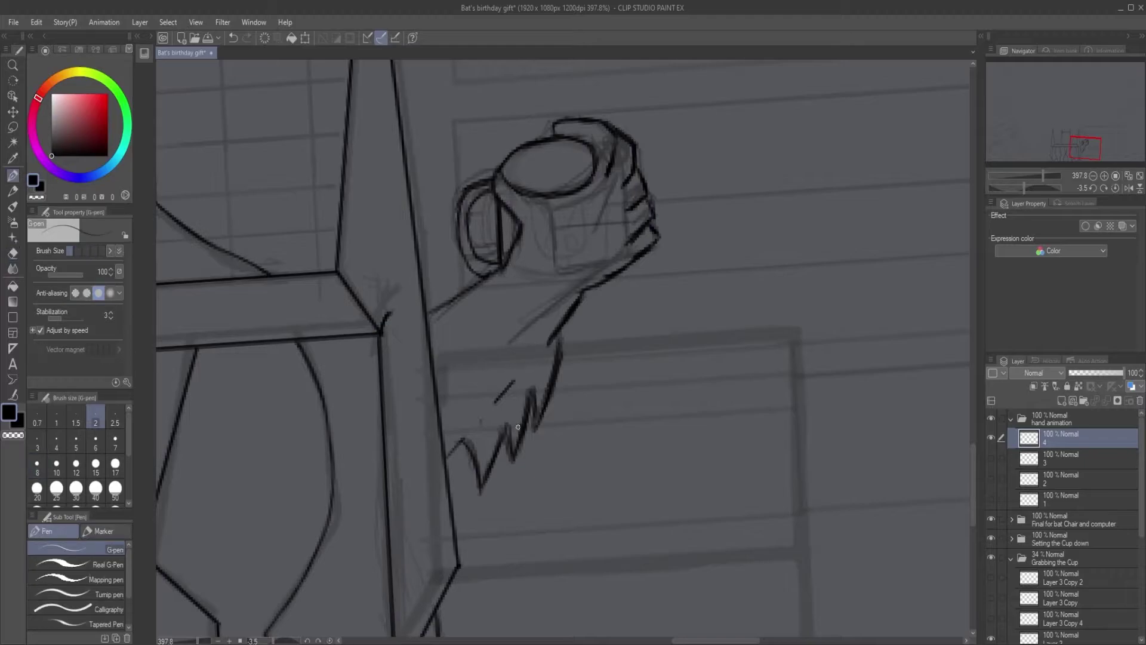
pyautogui.moveTo(578, 310); pyautogui.dragTo(562, 357)
pyautogui.hotkey('shift', 'space')
pyautogui.moveTo(562, 357)
pyautogui.mouseDown()
pyautogui.moveTo(558, 334)
pyautogui.moveTo(554, 381)
pyautogui.mouseUp()
pyautogui.press('e')
pyautogui.press('p')
pyautogui.press('e')
pyautogui.press('p')
pyautogui.hotkey('shift', 'space')
pyautogui.moveTo(576, 263); pyautogui.dragTo(647, 314)
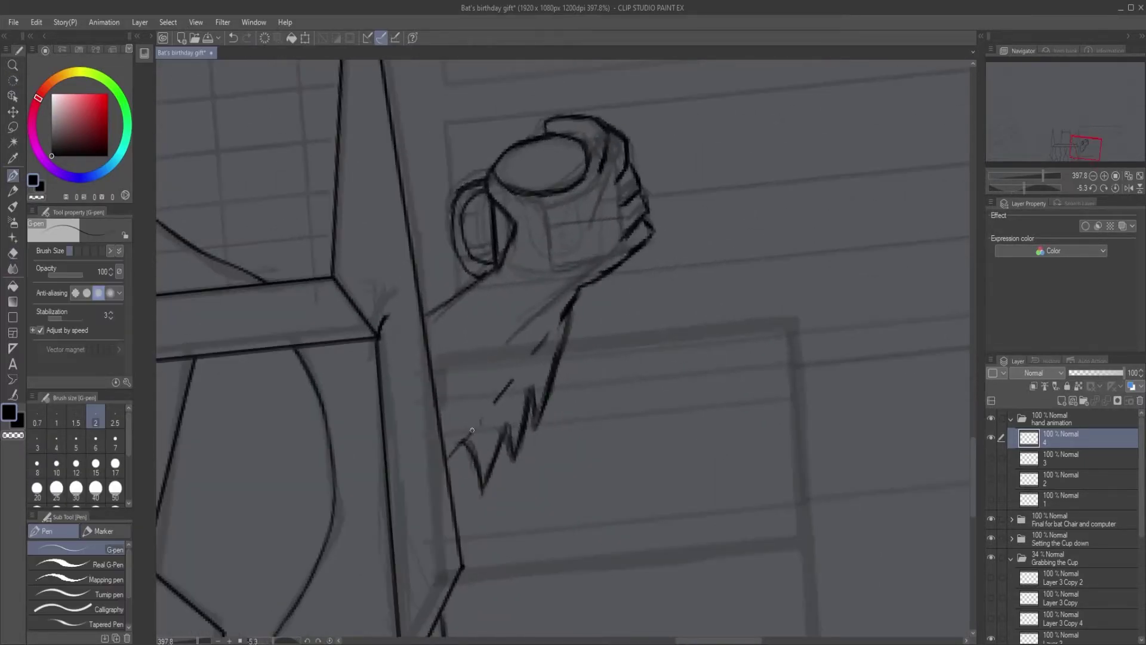
pyautogui.scroll(-5, 552, 418)
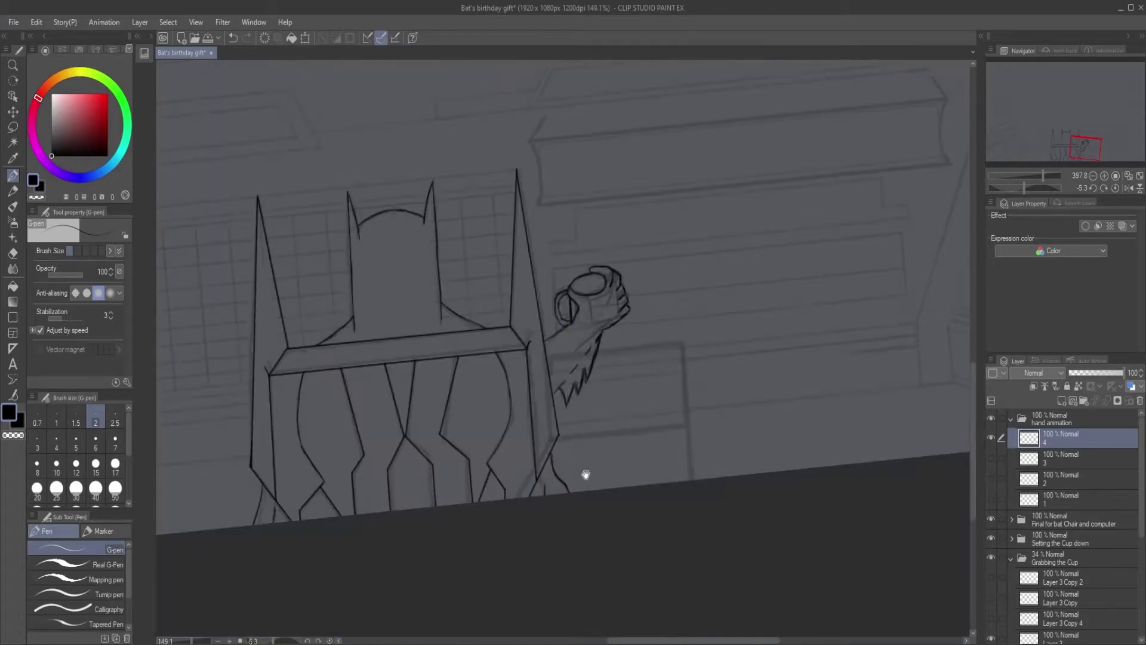
pyautogui.scroll(5, 594, 338)
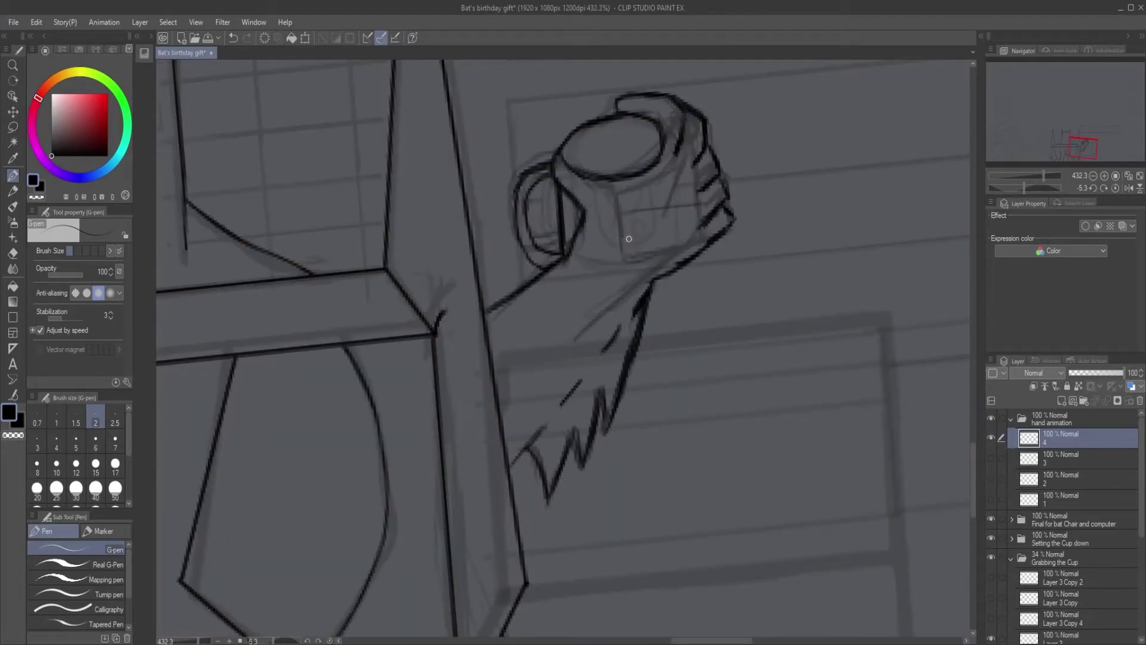
# Show the open-hand frame instead of the cup frame, duplicate layer 3, and renumber the copy 4 and the cup frame 5.
pyautogui.click(1038, 458)
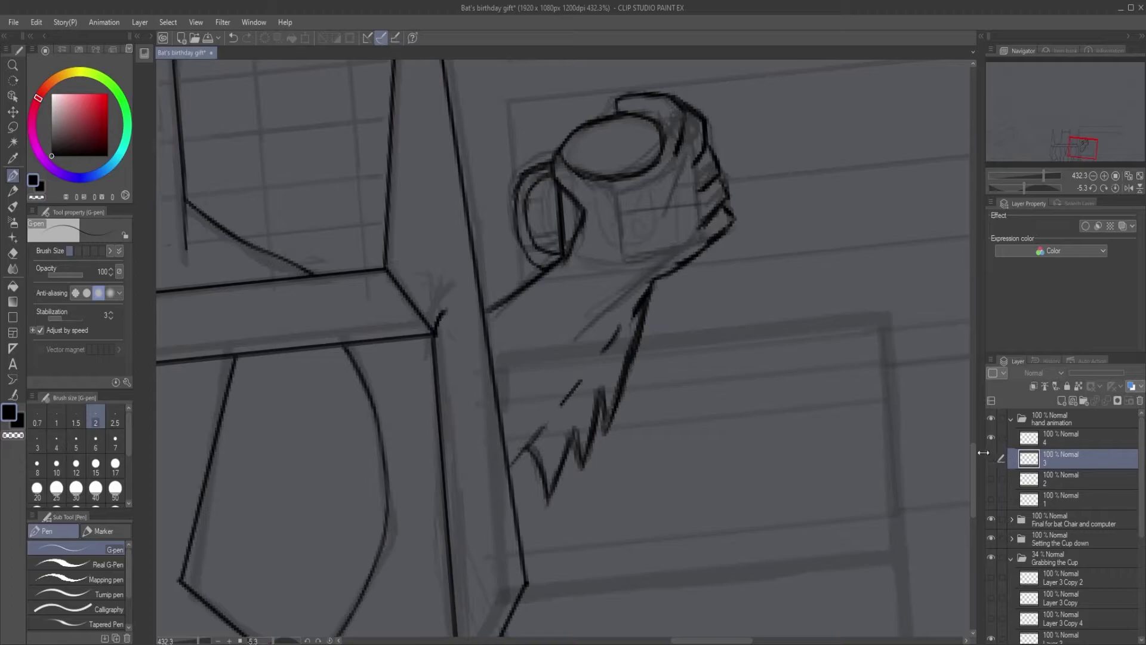
pyautogui.click(988, 458)
pyautogui.click(989, 459)
pyautogui.click(990, 438)
pyautogui.click(991, 460)
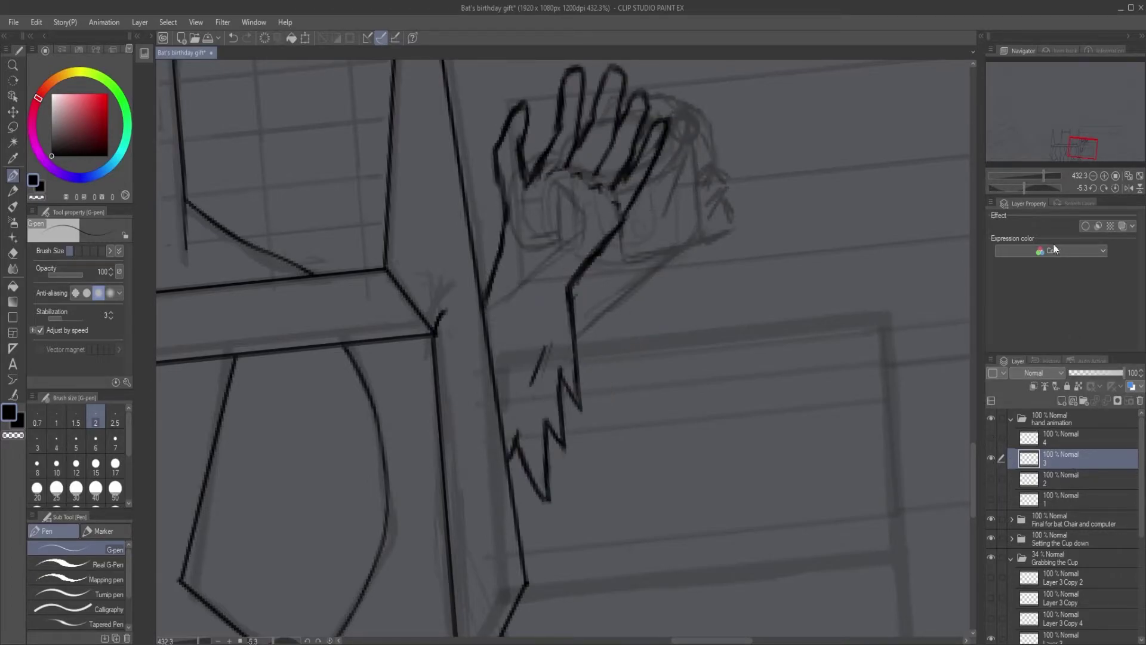
pyautogui.hotkey('ctrl', 'c')
pyautogui.hotkey('ctrl', 'v')
pyautogui.doubleClick(1052, 441)
pyautogui.write('5')
pyautogui.click(1056, 463)
# Lasso the open hand on layer 4 and move and rotate it onto the cup sketch.
pyautogui.click(13, 126)
pyautogui.moveTo(476, 364)
pyautogui.mouseDown()
pyautogui.moveTo(468, 227)
pyautogui.moveTo(778, 421)
pyautogui.moveTo(478, 298)
pyautogui.mouseUp()
pyautogui.hotkey('ctrl', 't')
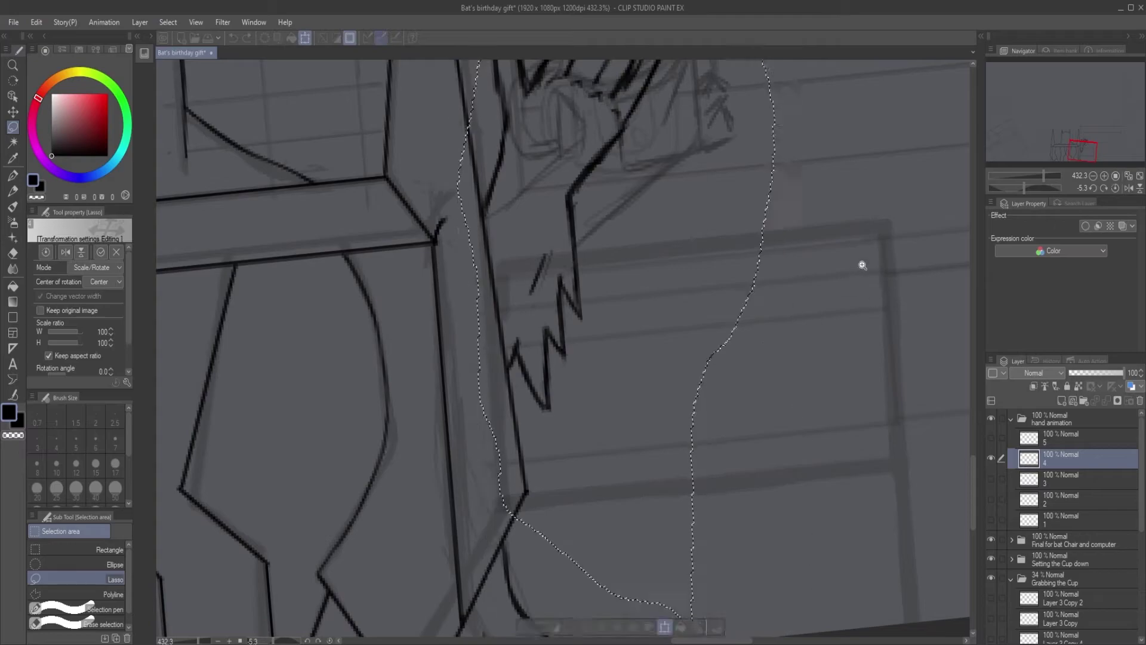
pyautogui.scroll(-3, 855, 277)
pyautogui.moveTo(727, 81); pyautogui.dragTo(821, 125)
pyautogui.moveTo(728, 275)
pyautogui.mouseDown()
pyautogui.moveTo(757, 289)
pyautogui.moveTo(736, 304)
pyautogui.mouseUp()
pyautogui.moveTo(837, 175); pyautogui.dragTo(830, 168)
pyautogui.moveTo(748, 258); pyautogui.dragTo(750, 251)
pyautogui.click(644, 626)
pyautogui.click(546, 627)
# Clean up the open hand's forearm at the chair edge, extending its upper line to meet the chair.
pyautogui.press('e')
pyautogui.click(552, 495)
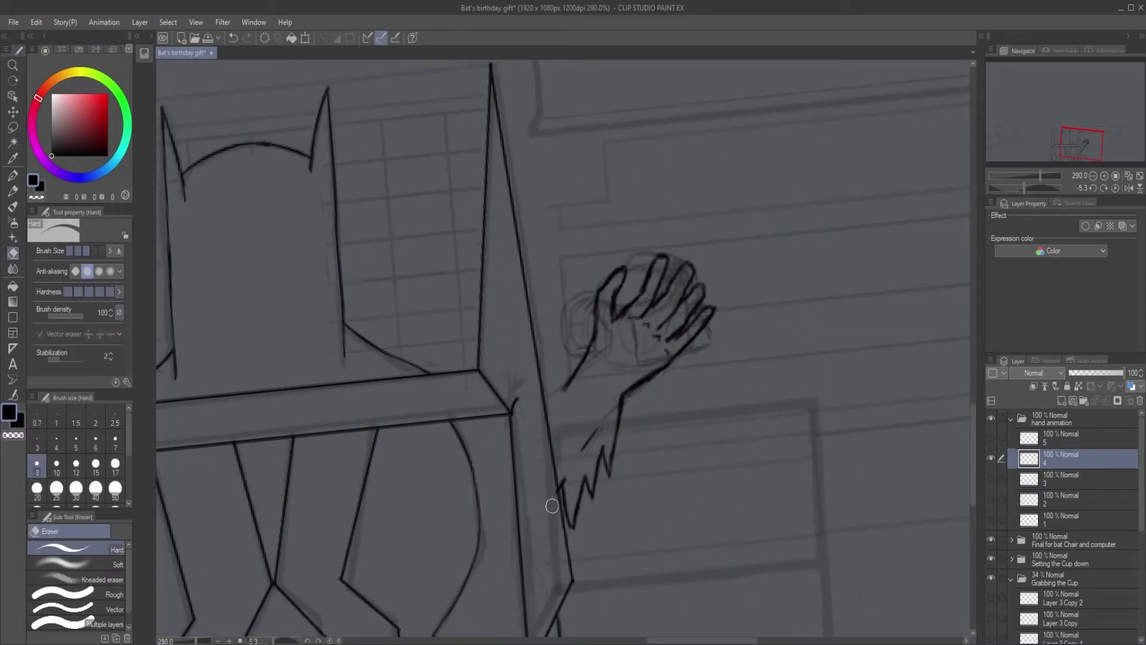
pyautogui.press('p')
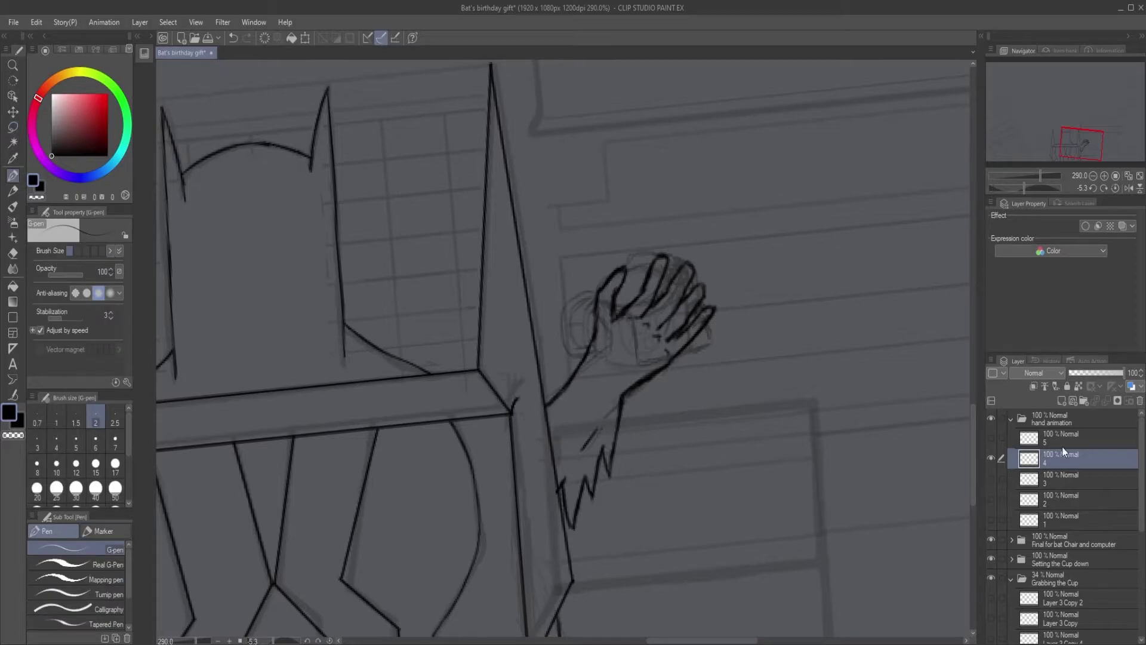
# Compare the hand frames on layers 3, 4 and 5 by toggling their visibility.
pyautogui.click(991, 459)
pyautogui.click(991, 436)
pyautogui.click(991, 436)
pyautogui.click(991, 476)
pyautogui.click(992, 476)
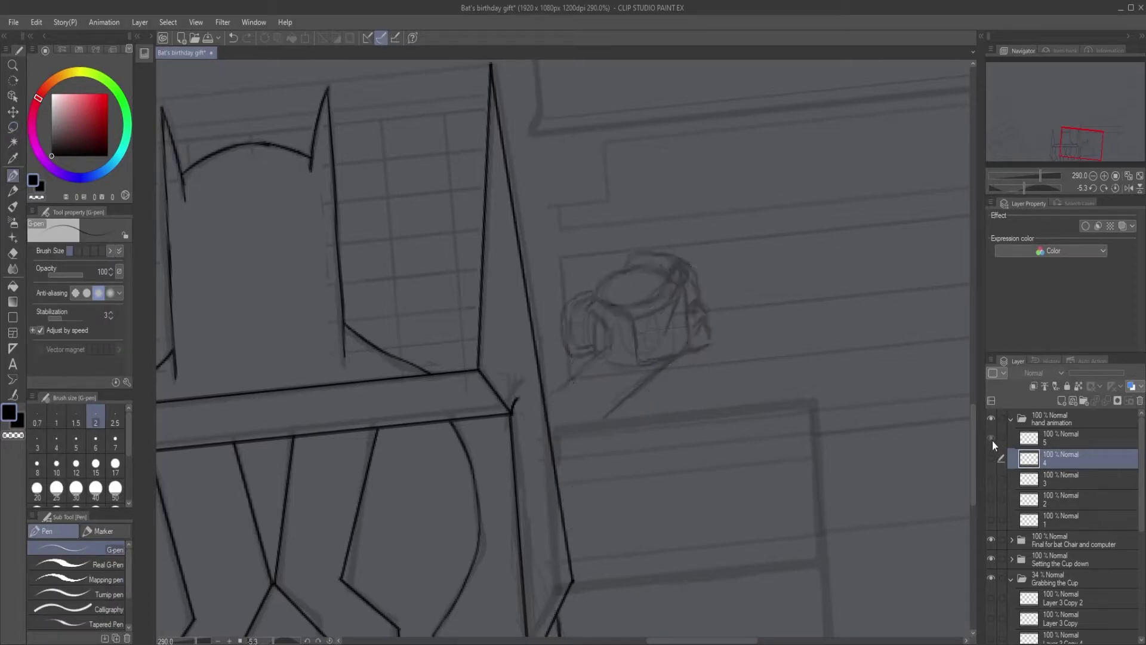
pyautogui.click(991, 450)
pyautogui.click(991, 450)
pyautogui.click(992, 436)
pyautogui.click(992, 435)
# Duplicate layer 5, name the copy 6, and make it visible.
pyautogui.click(1040, 437)
pyautogui.hotkey('ctrl', 'c')
pyautogui.hotkey('ctrl', 'v')
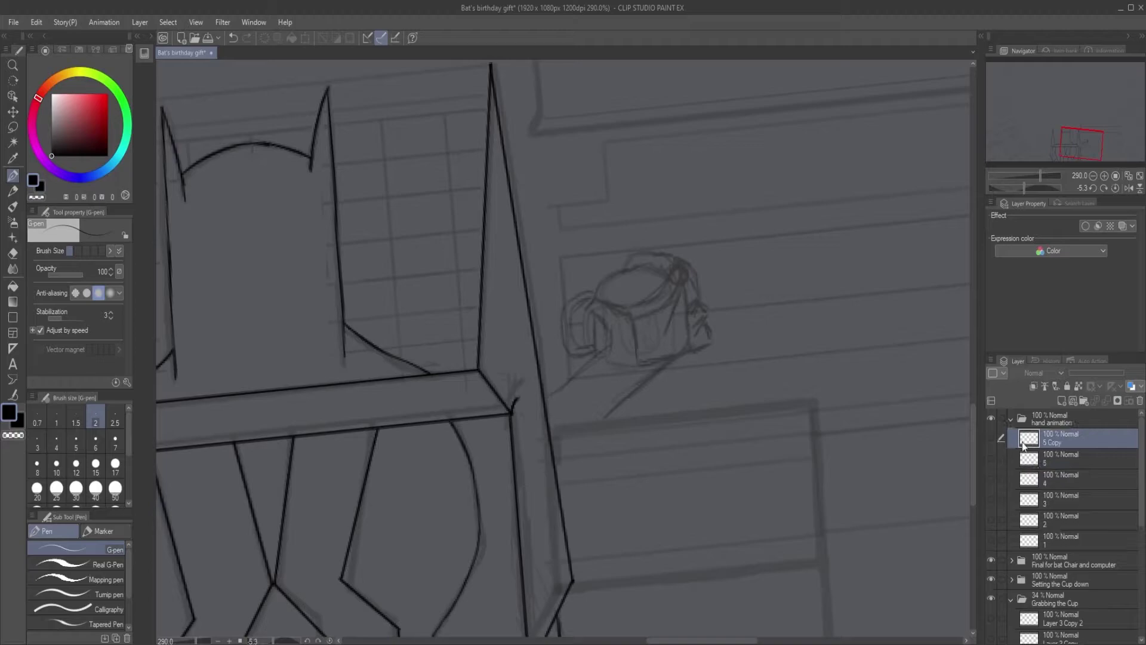
pyautogui.doubleClick(1051, 443)
pyautogui.write('6')
pyautogui.press('Return')
pyautogui.click(991, 437)
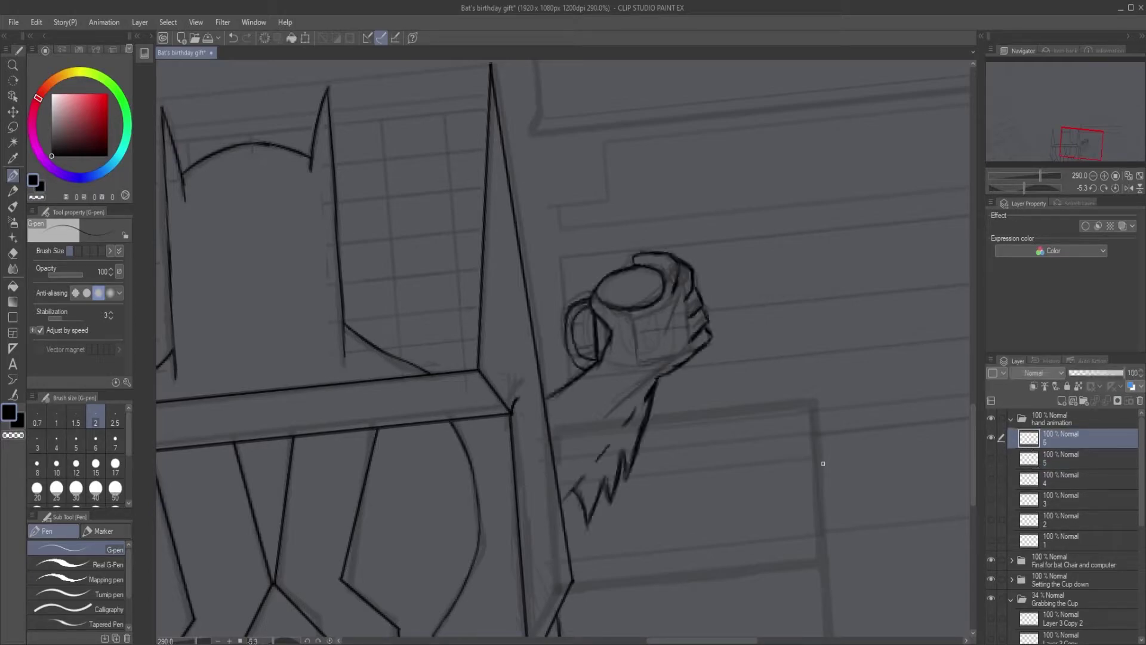
# Move the cup-holding hand on layer 6 toward the chair, rotate it by -6.5 degrees, and erase the lines overlapping the chair.
pyautogui.press('m')
pyautogui.moveTo(541, 438)
pyautogui.mouseDown()
pyautogui.moveTo(733, 317)
pyautogui.moveTo(526, 479)
pyautogui.mouseUp()
pyautogui.click(675, 558)
pyautogui.moveTo(660, 413); pyautogui.dragTo(637, 430)
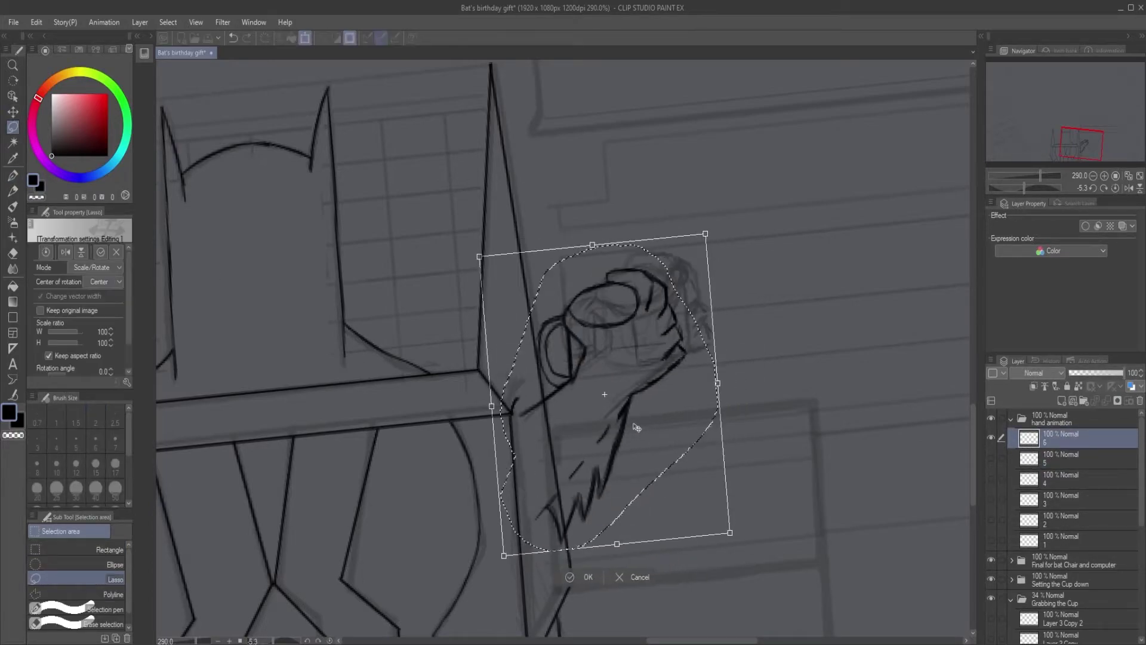
pyautogui.moveTo(679, 341)
pyautogui.mouseDown()
pyautogui.moveTo(725, 323)
pyautogui.moveTo(678, 334)
pyautogui.mouseUp()
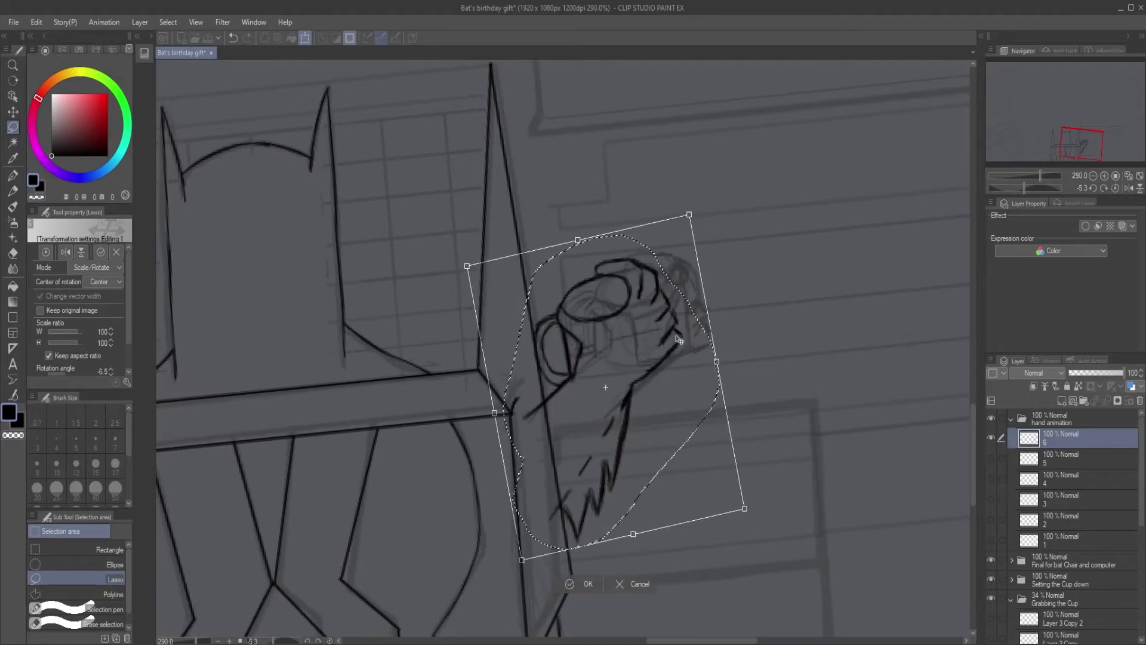
pyautogui.click(574, 582)
pyautogui.click(512, 575)
pyautogui.press('e')
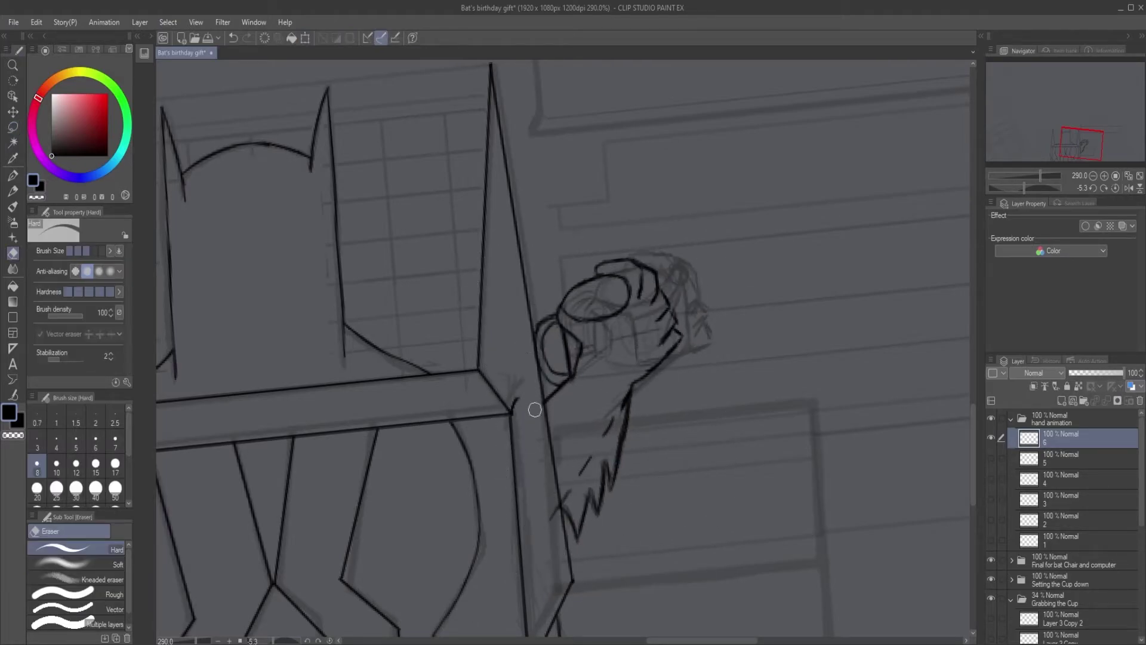
# Duplicate layer 6 as layer 7 and shift its cup-holding hand further toward the chair.
pyautogui.press('m')
pyautogui.hotkey('ctrl', 'c')
pyautogui.hotkey('ctrl', 'v')
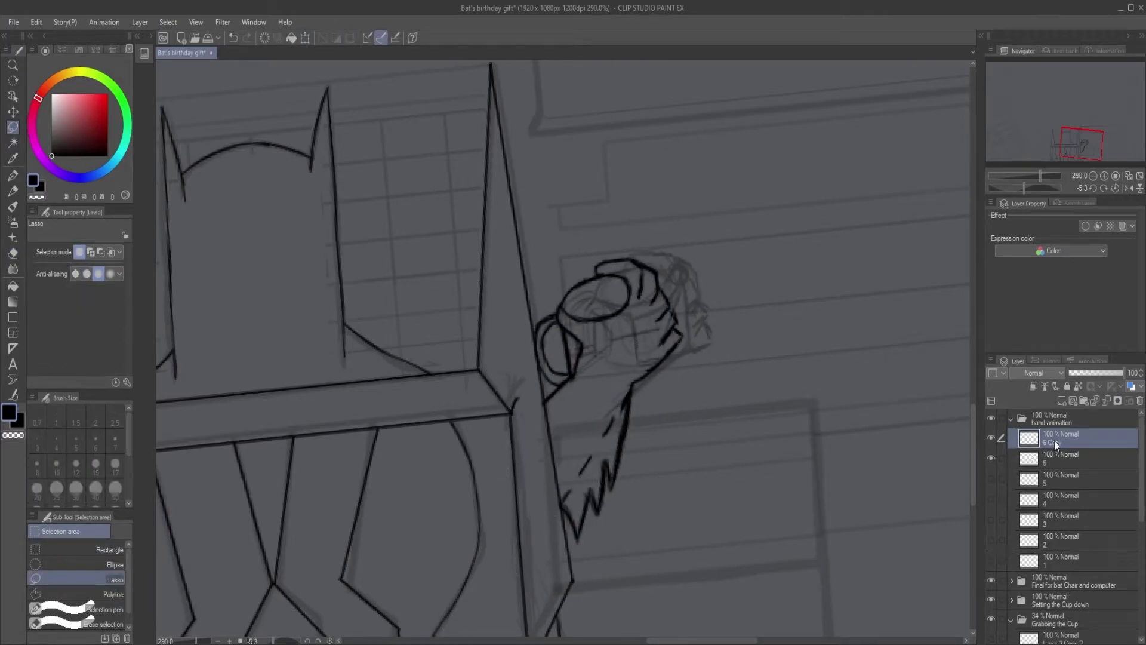
pyautogui.moveTo(559, 556)
pyautogui.mouseDown()
pyautogui.moveTo(599, 529)
pyautogui.moveTo(535, 549)
pyautogui.mouseUp()
pyautogui.click(662, 580)
pyautogui.moveTo(671, 399); pyautogui.dragTo(633, 417)
pyautogui.click(544, 605)
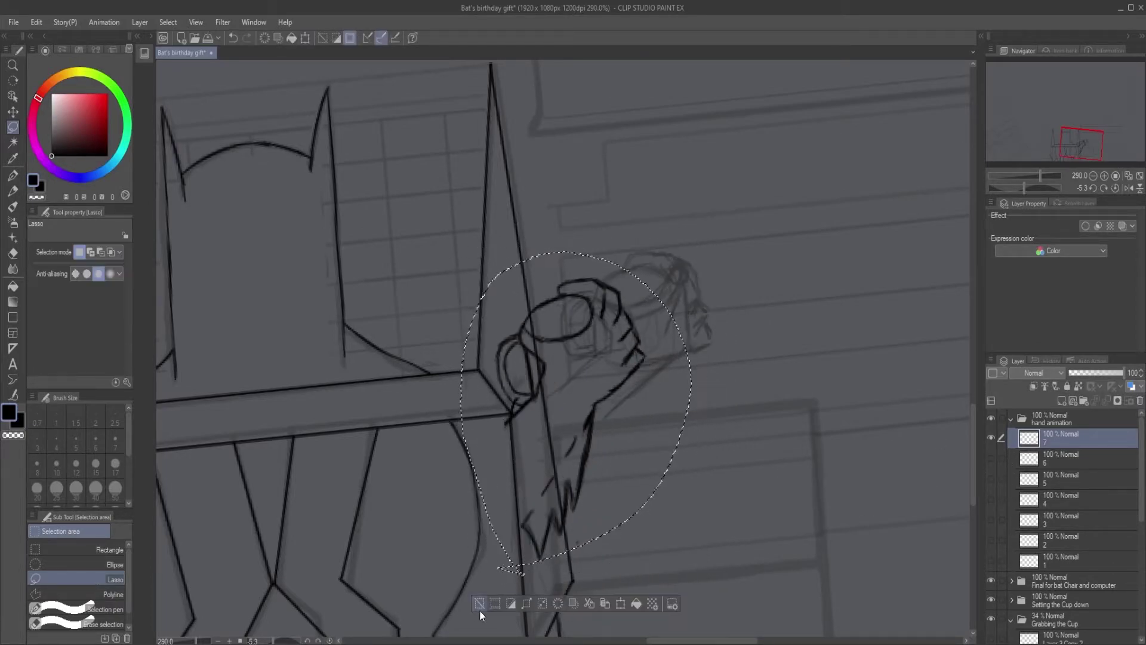
pyautogui.click(473, 606)
# Erase the fins, cup handle and wrist lines on layer 7 that overlap the chair's side post.
pyautogui.press('e')
pyautogui.moveTo(520, 519)
pyautogui.mouseDown()
pyautogui.moveTo(555, 510)
pyautogui.moveTo(548, 544)
pyautogui.mouseUp()
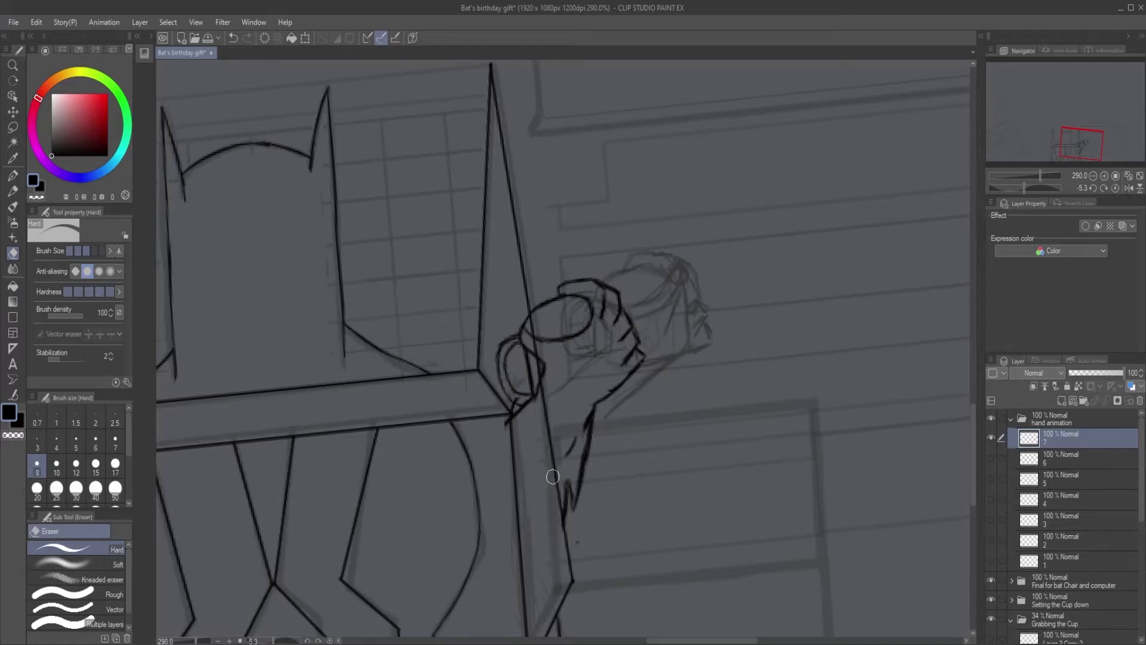
pyautogui.moveTo(513, 367)
pyautogui.mouseDown()
pyautogui.moveTo(527, 318)
pyautogui.moveTo(532, 369)
pyautogui.moveTo(520, 408)
pyautogui.mouseUp()
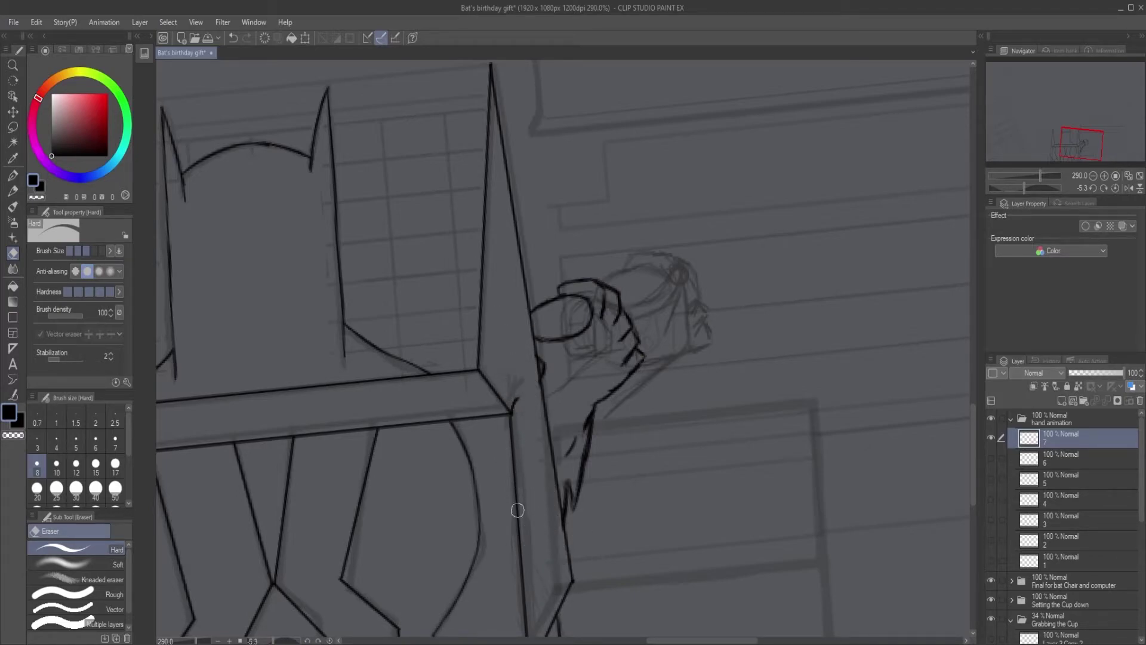
# Duplicate layer 7 as layer 8 and move its cup-holding hand further down behind the chair post.
pyautogui.click(1050, 464)
pyautogui.click(1039, 439)
pyautogui.click(992, 437)
pyautogui.click(991, 437)
pyautogui.hotkey('ctrl', 'c')
pyautogui.hotkey('ctrl', 'v')
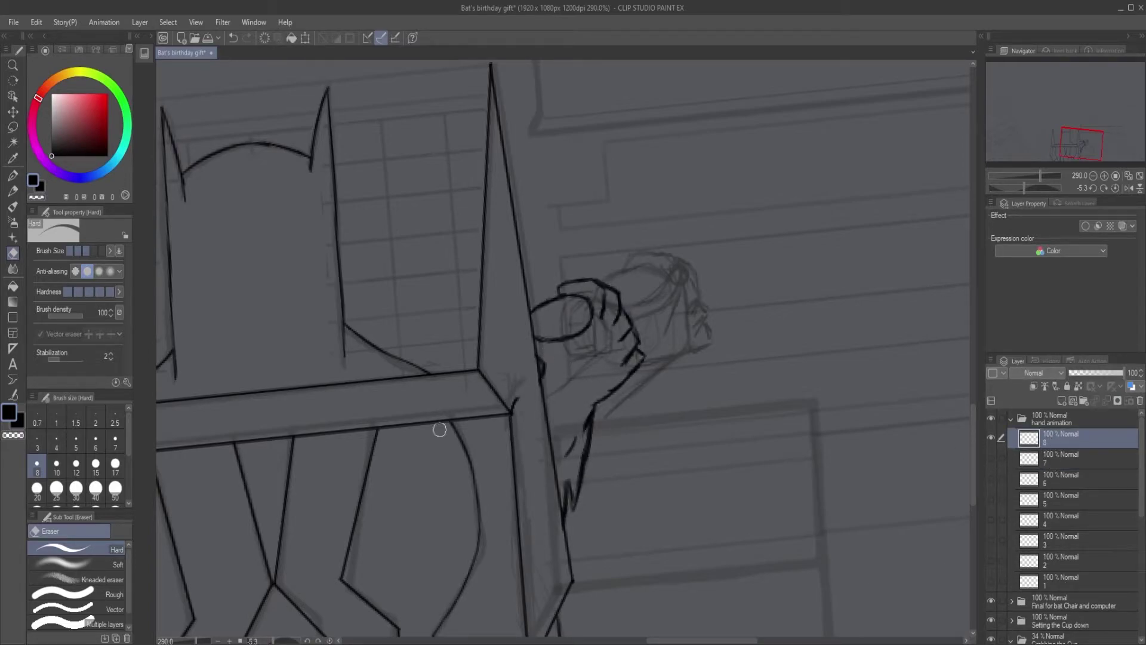
pyautogui.click(13, 127)
pyautogui.moveTo(525, 421); pyautogui.dragTo(513, 443)
pyautogui.hotkey('ctrl', 't')
pyautogui.moveTo(574, 404)
pyautogui.mouseDown()
pyautogui.moveTo(547, 435)
pyautogui.moveTo(531, 433)
pyautogui.mouseUp()
pyautogui.click(543, 606)
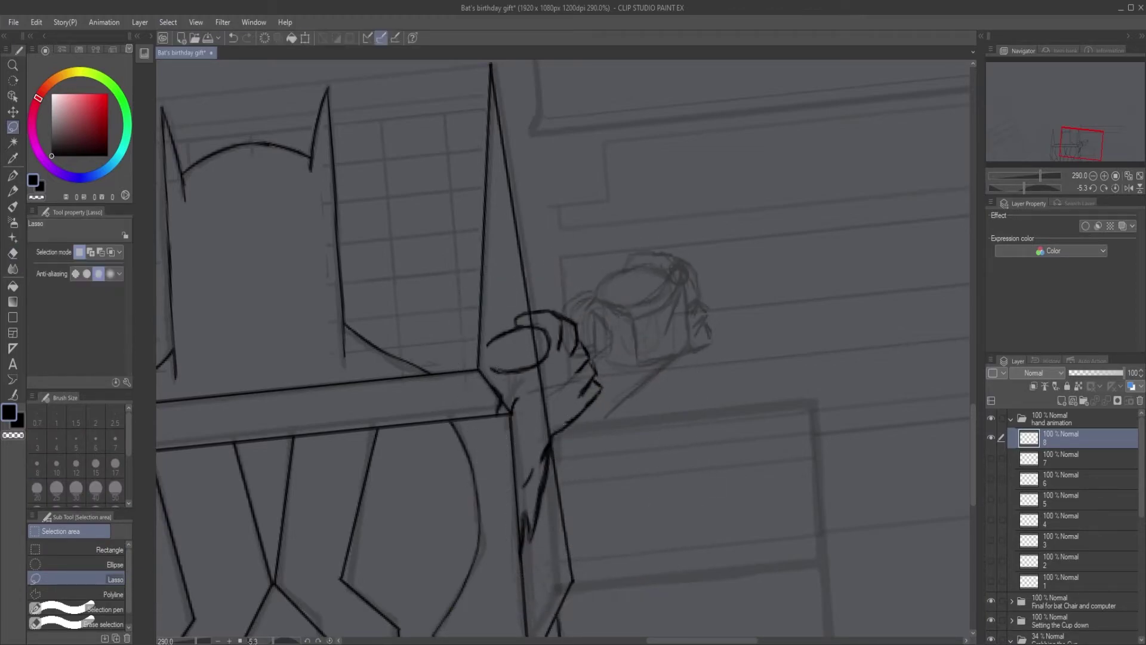
# Erase the cup and forearm lines on layer 8 inside the chair post with an eraser enlarged to 40.
pyautogui.press('e')
pyautogui.press(']')
pyautogui.press(']')
pyautogui.press(']')
pyautogui.press(']')
pyautogui.press(']')
pyautogui.press(']')
pyautogui.press(']')
pyautogui.press(']')
pyautogui.moveTo(502, 365)
pyautogui.mouseDown()
pyautogui.moveTo(481, 379)
pyautogui.moveTo(534, 549)
pyautogui.moveTo(522, 443)
pyautogui.mouseUp()
# Duplicate layer 8 as layer 9 and shift its remaining hand further behind the chair.
pyautogui.hotkey('ctrl', 'c')
pyautogui.hotkey('ctrl', 'v')
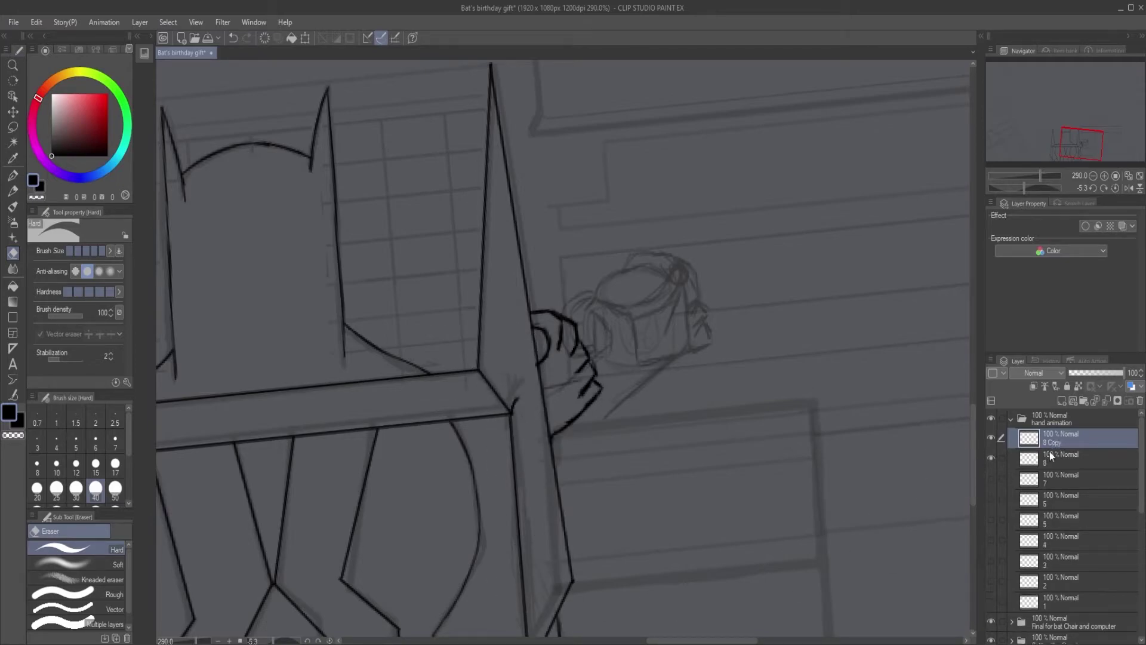
pyautogui.press('m')
pyautogui.moveTo(525, 303)
pyautogui.mouseDown()
pyautogui.moveTo(510, 370)
pyautogui.moveTo(528, 306)
pyautogui.mouseUp()
pyautogui.hotkey('ctrl', 't')
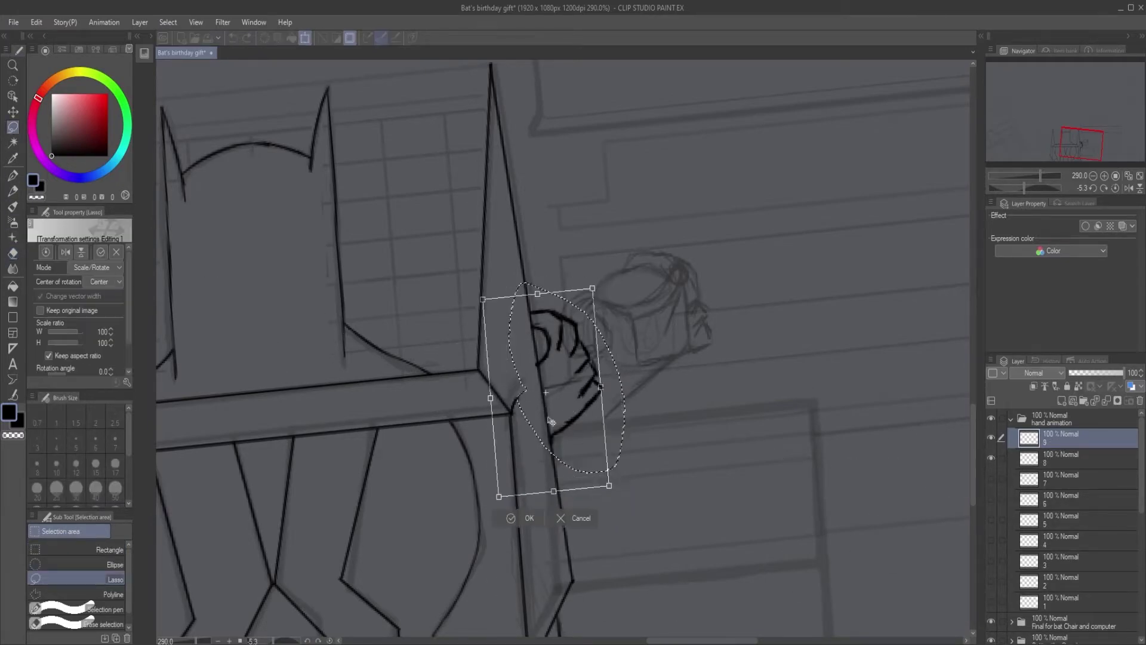
pyautogui.click(514, 528)
pyautogui.click(443, 525)
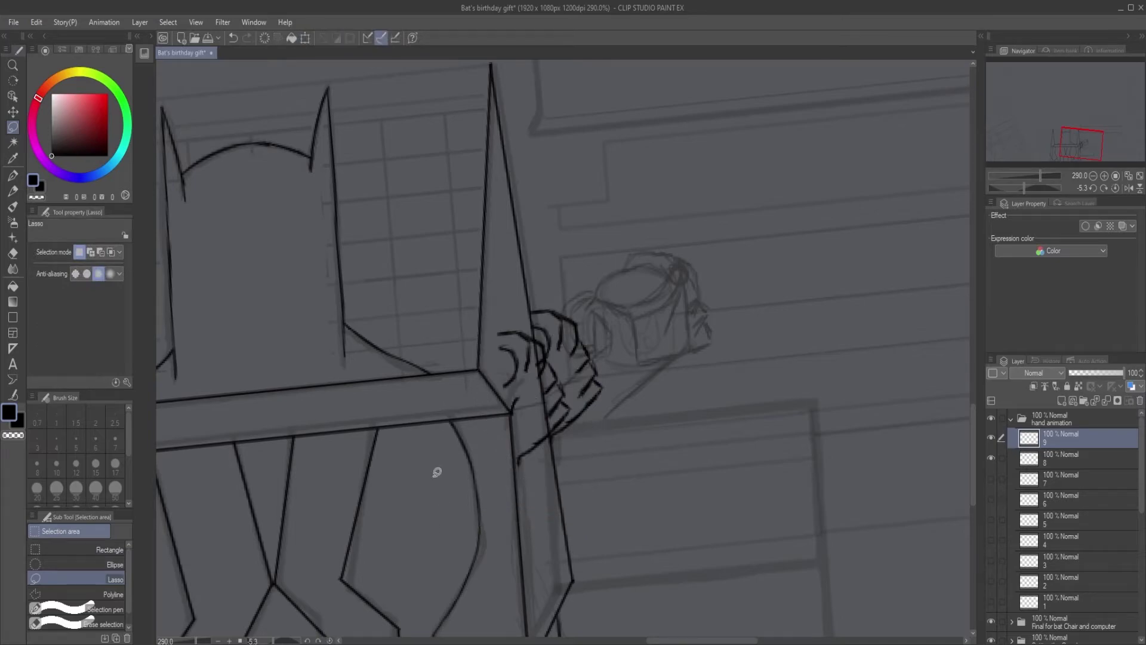
# Hide layer 8 and erase the parts of the layer 9 hand overlapping the chair, keeping only the outer knuckles.
pyautogui.hotkey('alt', '[')
pyautogui.press('e')
pyautogui.hotkey('alt', ']')
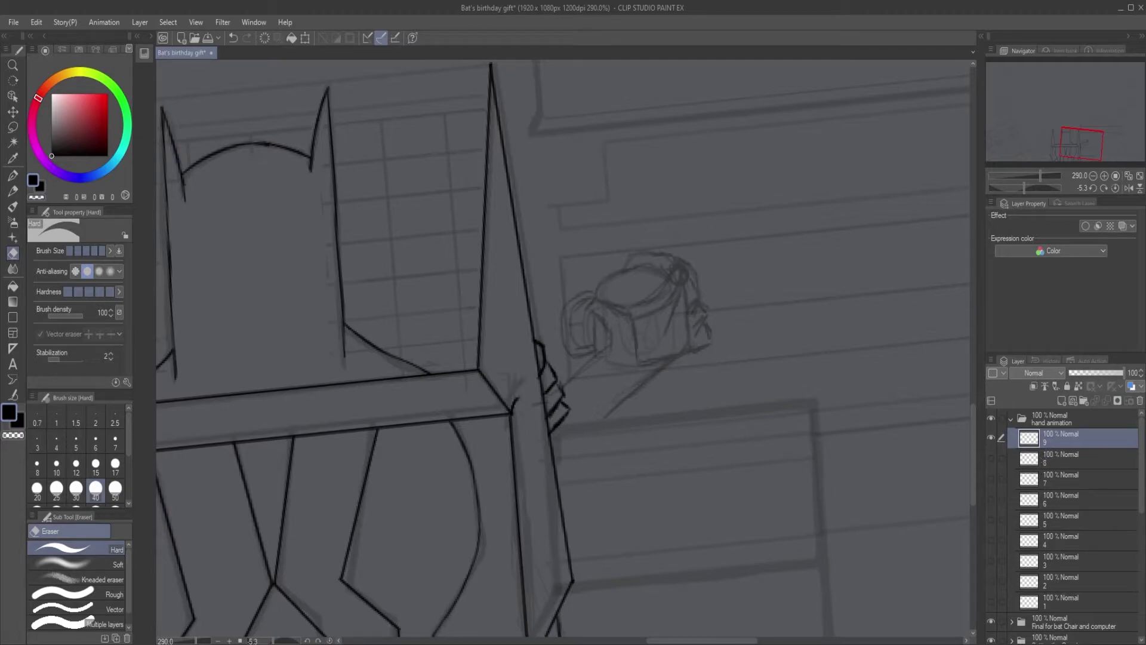
# Duplicate layer 9 as layer 10, hide layer 9, and erase the remaining hand lines from layer 10.
pyautogui.hotkey('ctrl', 'c')
pyautogui.hotkey('ctrl', 'v')
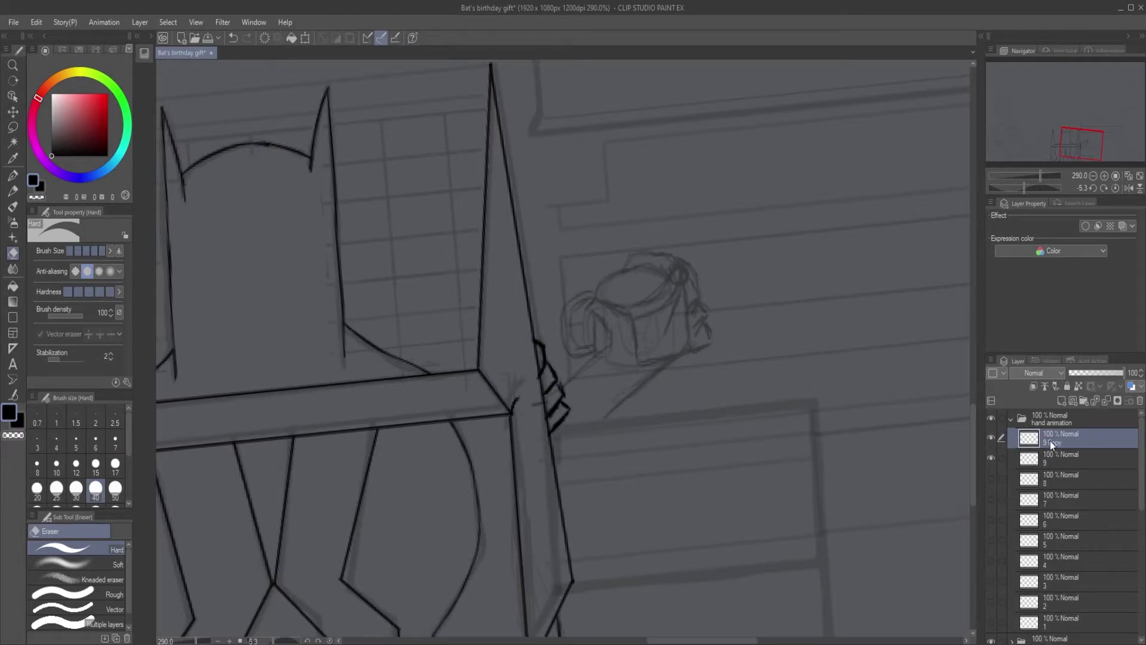
pyautogui.doubleClick(1049, 443)
pyautogui.write('10')
pyautogui.press('Return')
pyautogui.click(1058, 461)
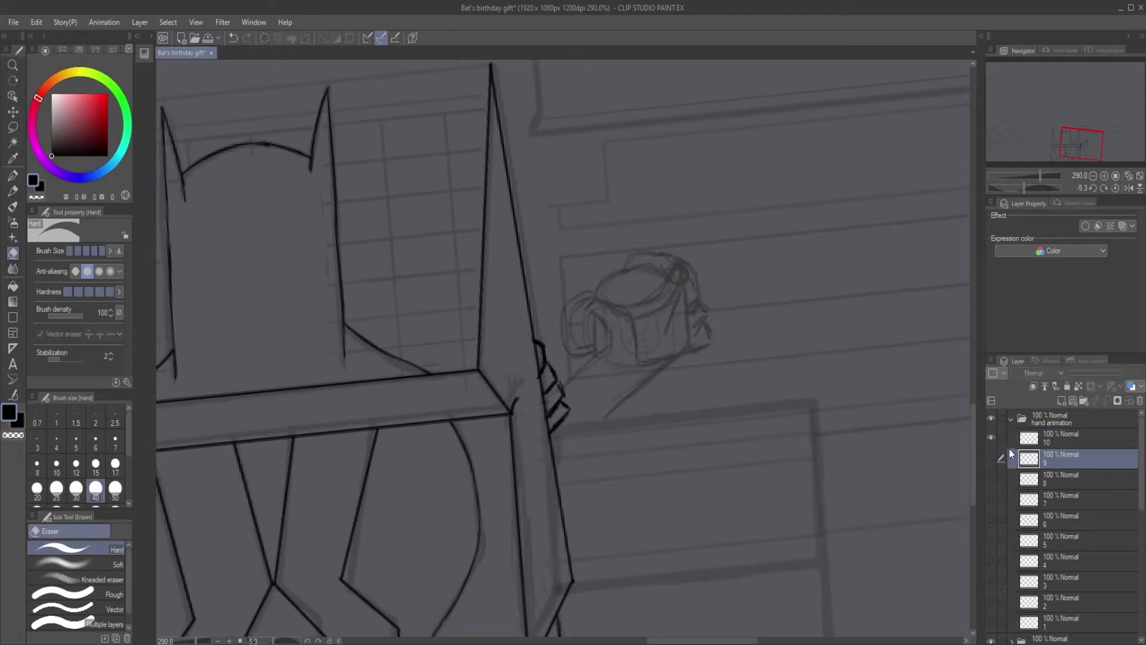
pyautogui.click(1015, 442)
pyautogui.moveTo(511, 312); pyautogui.dragTo(539, 477)
# Lower the opacity of the "Final for bat Chair and computer" folder to 21% and make layer 10 active for inking.
pyautogui.moveTo(659, 512); pyautogui.dragTo(848, 539)
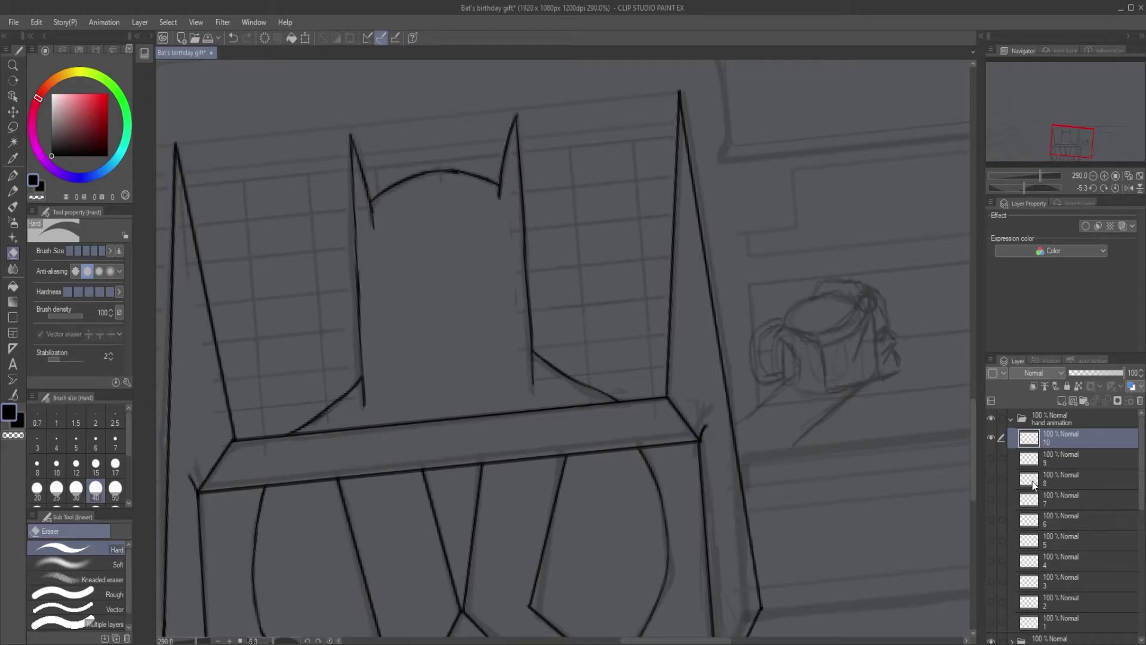
pyautogui.click(13, 176)
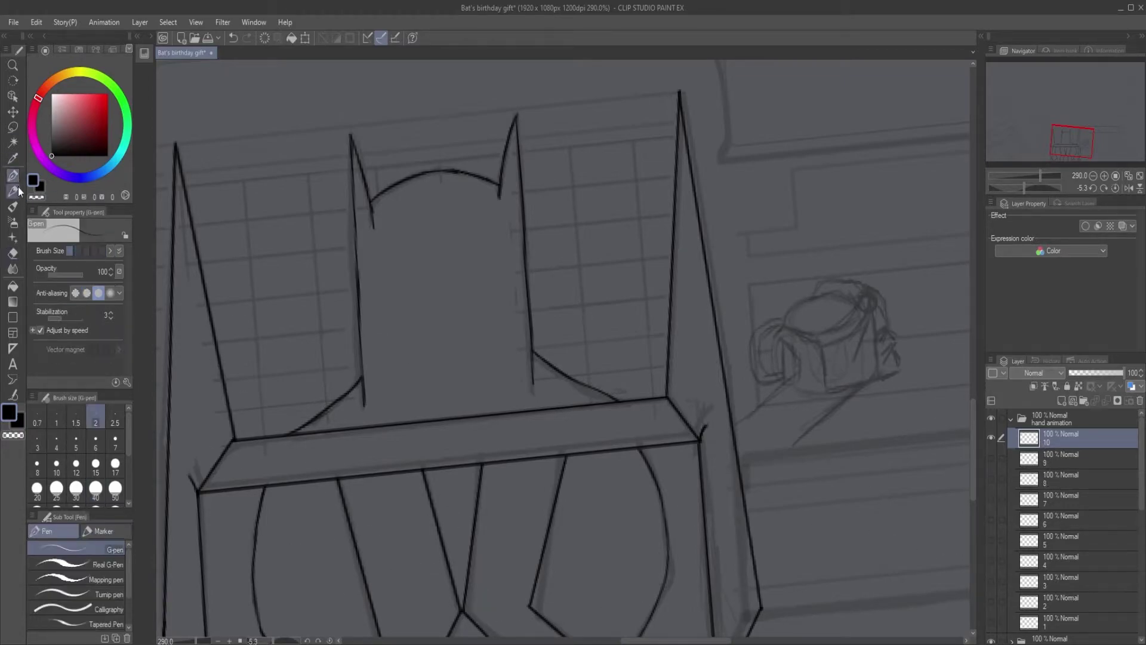
pyautogui.click(1012, 418)
pyautogui.click(1012, 476)
pyautogui.click(991, 474)
pyautogui.click(991, 474)
pyautogui.click(991, 495)
pyautogui.click(992, 495)
pyautogui.click(991, 437)
pyautogui.click(991, 437)
pyautogui.click(1031, 437)
pyautogui.moveTo(1122, 373); pyautogui.dragTo(1074, 373)
pyautogui.click(1012, 419)
pyautogui.click(1039, 437)
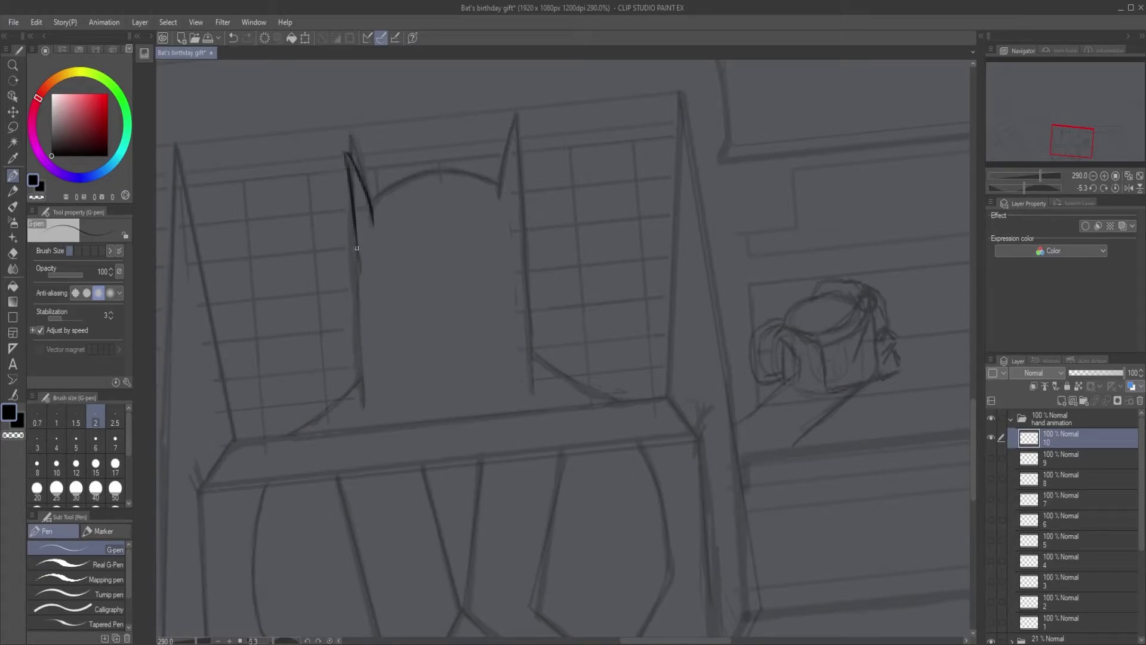
# Ink Batman's cowl on layer 10 with slightly lowered ears, a curved head top, both sides and the left shoulder.
pyautogui.moveTo(354, 233); pyautogui.dragTo(363, 406)
pyautogui.moveTo(412, 183); pyautogui.dragTo(328, 312)
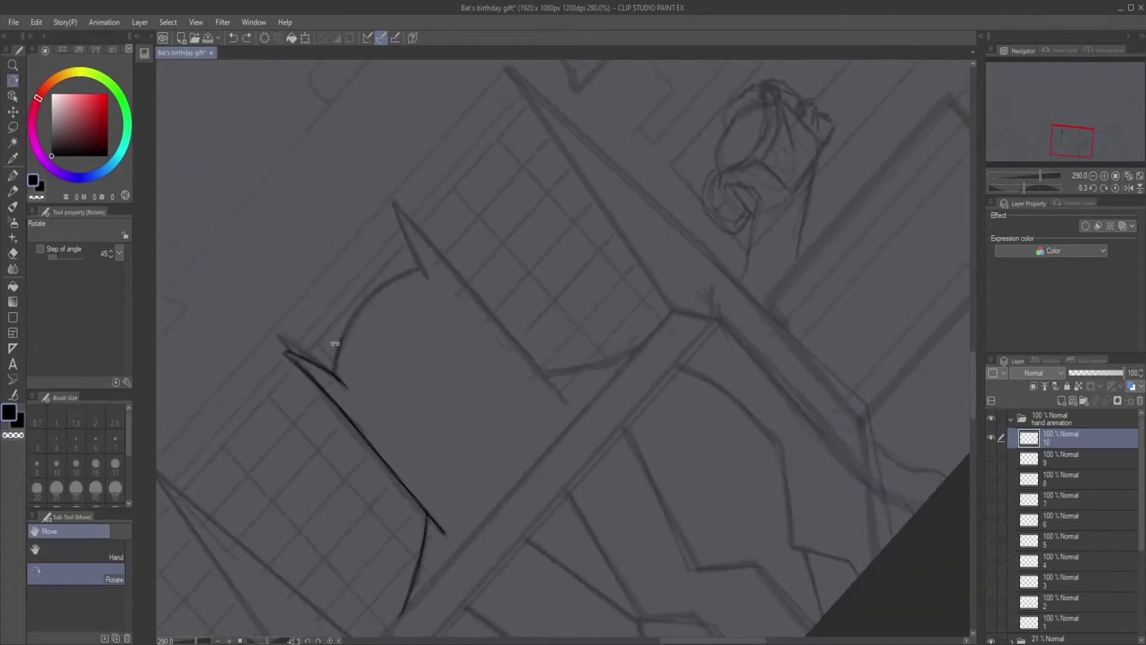
pyautogui.moveTo(409, 272); pyautogui.dragTo(421, 268)
pyautogui.moveTo(425, 262); pyautogui.dragTo(530, 238)
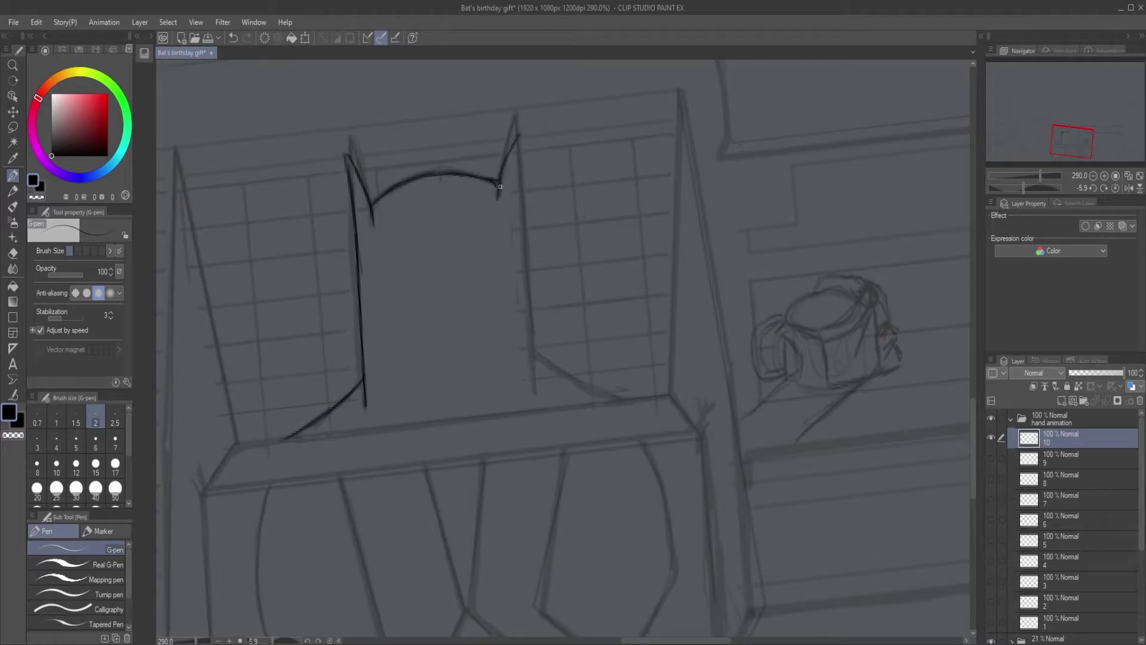
pyautogui.moveTo(519, 136); pyautogui.dragTo(534, 391)
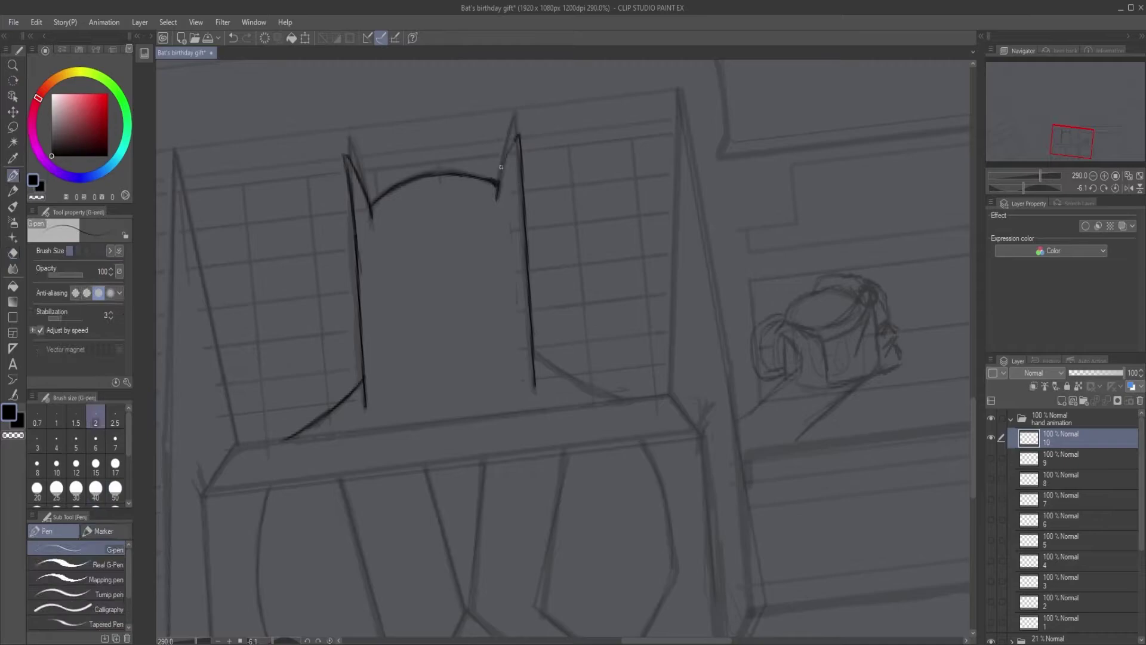
# Erase and redraw the inner edge of the cowl's right ear for a cleaner join with the head.
pyautogui.scroll(5, 519, 119)
pyautogui.press('e')
pyautogui.moveTo(476, 245); pyautogui.dragTo(475, 303)
pyautogui.press('p')
pyautogui.moveTo(511, 173)
pyautogui.mouseDown()
pyautogui.moveTo(475, 317)
pyautogui.moveTo(477, 297)
pyautogui.mouseUp()
pyautogui.press('e')
pyautogui.scroll(-4, 519, 172)
# Ink the right shoulder curve from the cowl down to the chair's crossbar and hide layer 10 to compare.
pyautogui.press('p')
pyautogui.hotkey('ctrl', 'z')
pyautogui.moveTo(536, 412)
pyautogui.mouseDown()
pyautogui.moveTo(606, 462)
pyautogui.moveTo(678, 468)
pyautogui.mouseUp()
pyautogui.scroll(5, 668, 456)
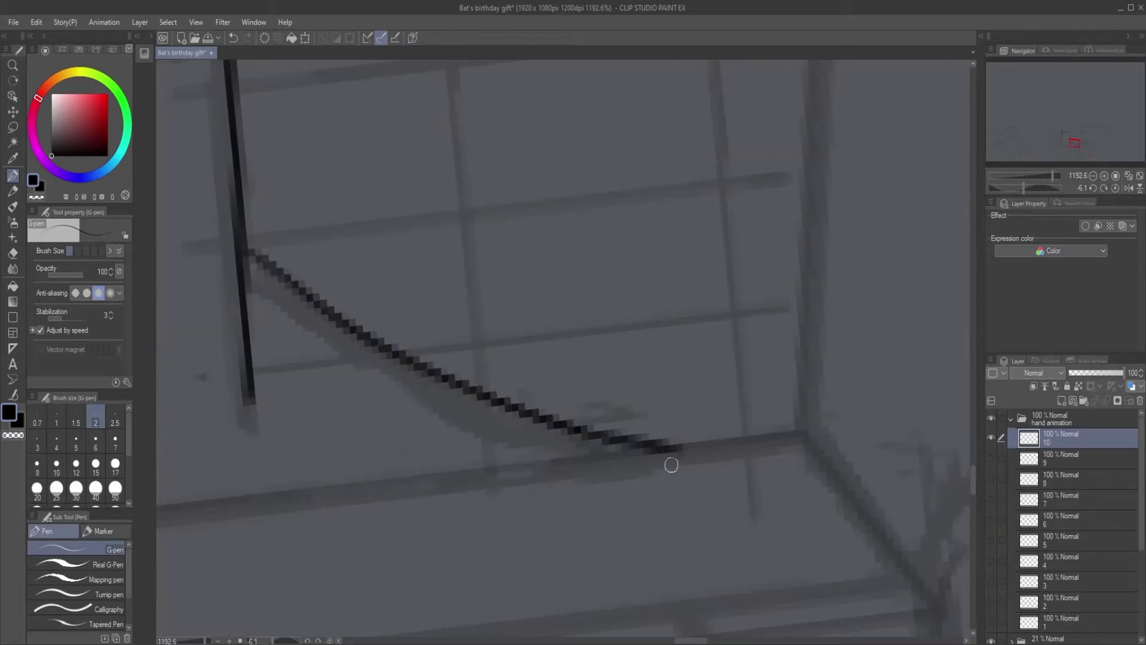
pyautogui.scroll(-4, 669, 442)
pyautogui.click(992, 438)
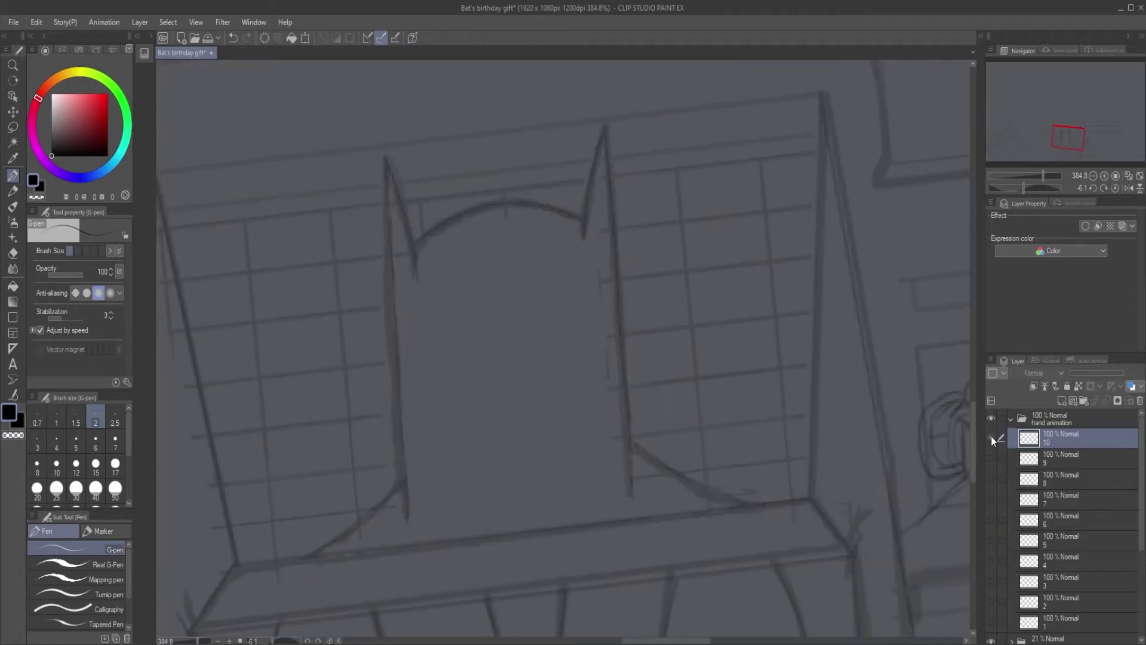
# Reset the canvas rotation to 0, collapse the hand animation folder and make the "Final lines for batcomputer" layer visible and active.
pyautogui.click(991, 499)
pyautogui.click(992, 499)
pyautogui.scroll(-4, 887, 580)
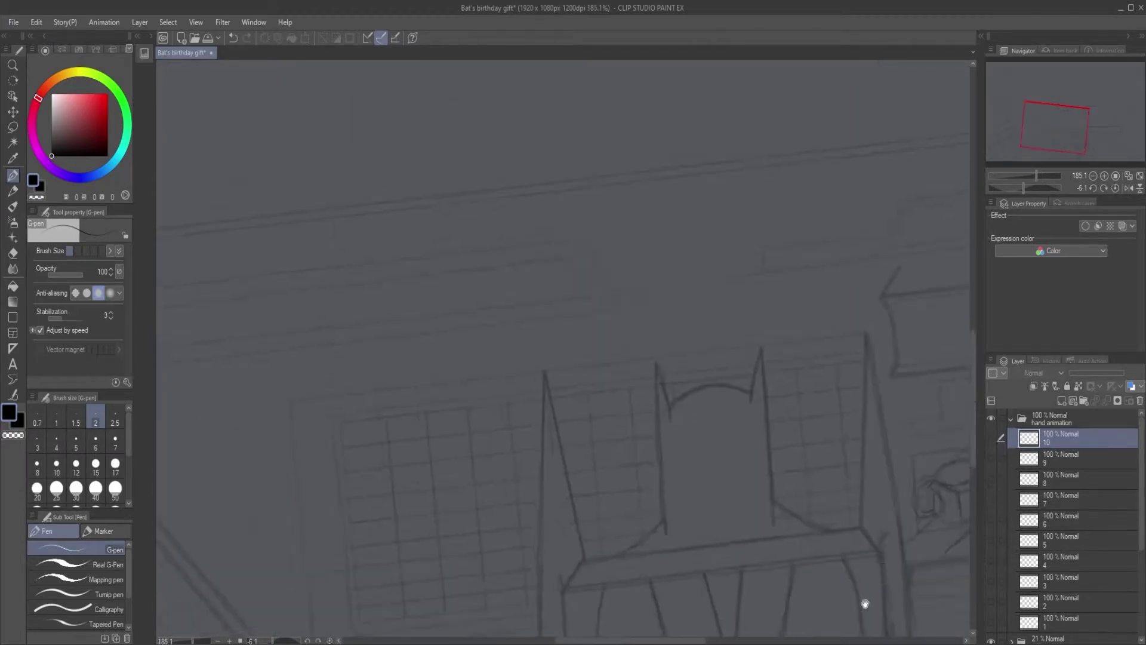
pyautogui.moveTo(883, 581); pyautogui.dragTo(777, 417)
pyautogui.click(1025, 187)
pyautogui.click(1115, 187)
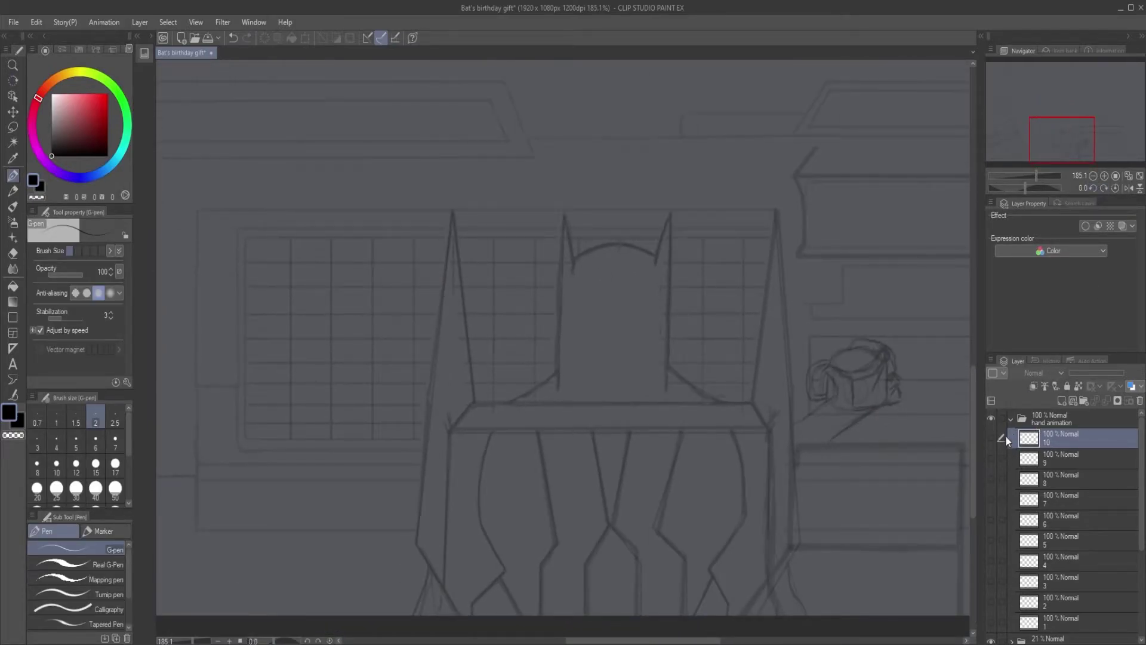
pyautogui.click(1011, 418)
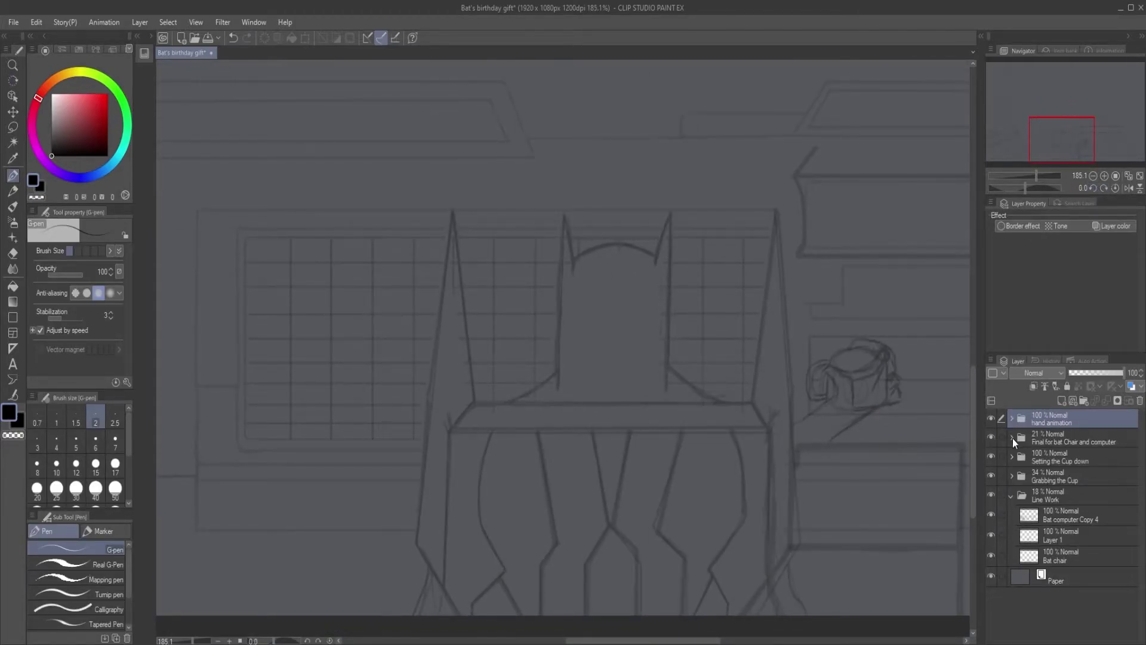
pyautogui.click(1012, 438)
pyautogui.click(991, 478)
pyautogui.click(991, 478)
pyautogui.click(991, 477)
pyautogui.click(1045, 481)
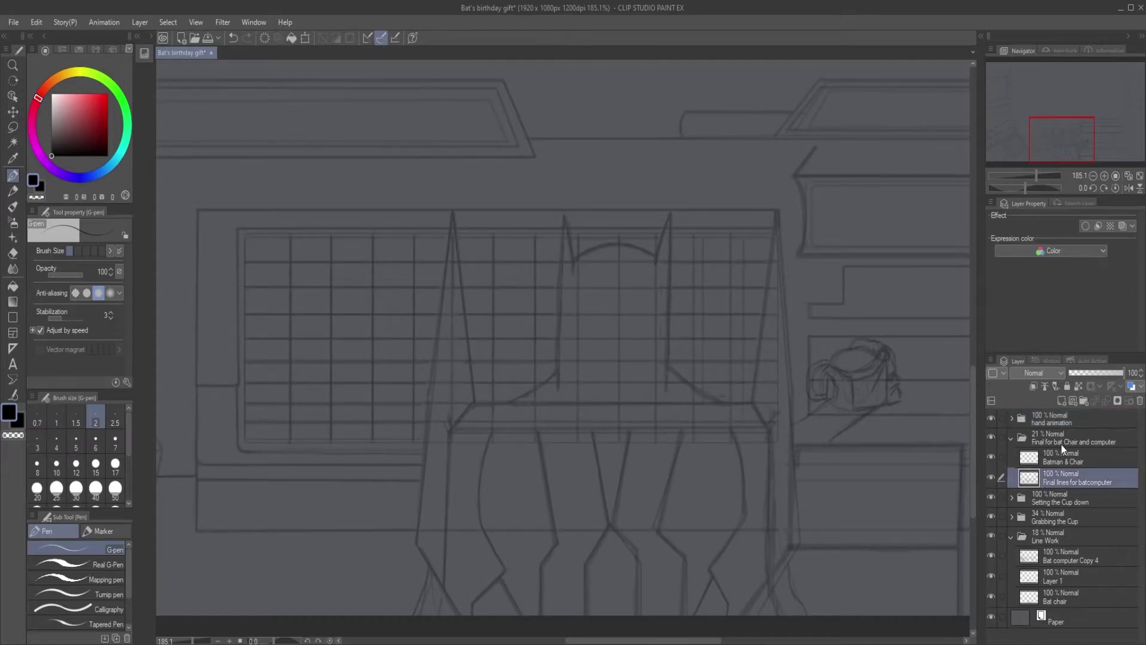
# Restore the "Final for bat Chair and computer" folder to 100% opacity and reselect the "Final lines for batcomputer" layer.
pyautogui.click(1063, 441)
pyautogui.click(1123, 372)
pyautogui.click(1034, 476)
pyautogui.click(991, 457)
pyautogui.click(991, 458)
# Erase the computer's grid lines that cross the chair's crossbar and its right spire with the Hard eraser.
pyautogui.press('e')
pyautogui.moveTo(447, 462)
pyautogui.mouseDown()
pyautogui.moveTo(499, 447)
pyautogui.moveTo(492, 415)
pyautogui.moveTo(578, 365)
pyautogui.moveTo(640, 297)
pyautogui.moveTo(653, 310)
pyautogui.moveTo(671, 435)
pyautogui.moveTo(740, 422)
pyautogui.moveTo(765, 430)
pyautogui.moveTo(736, 429)
pyautogui.mouseUp()
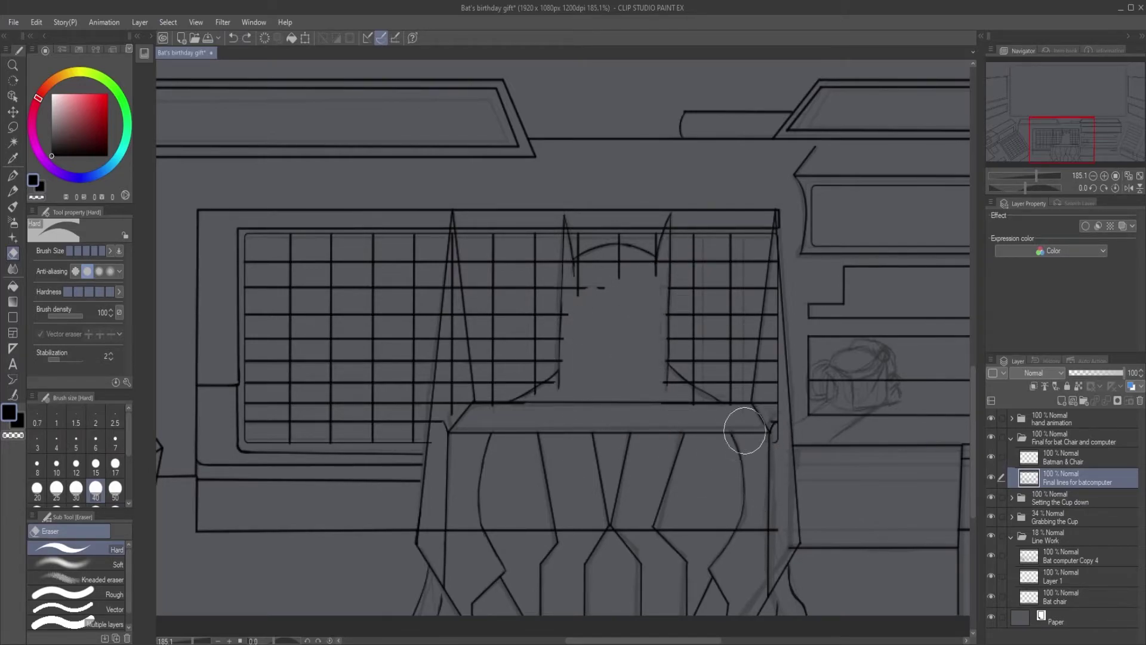
pyautogui.scroll(2, 735, 429)
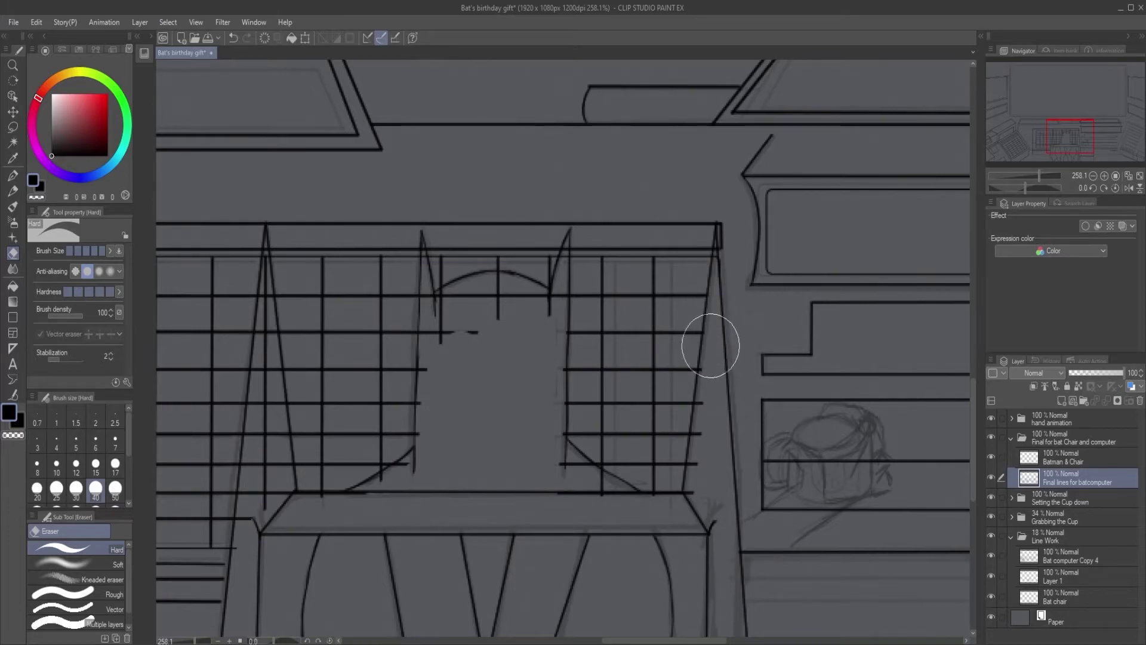
pyautogui.scroll(3, 699, 377)
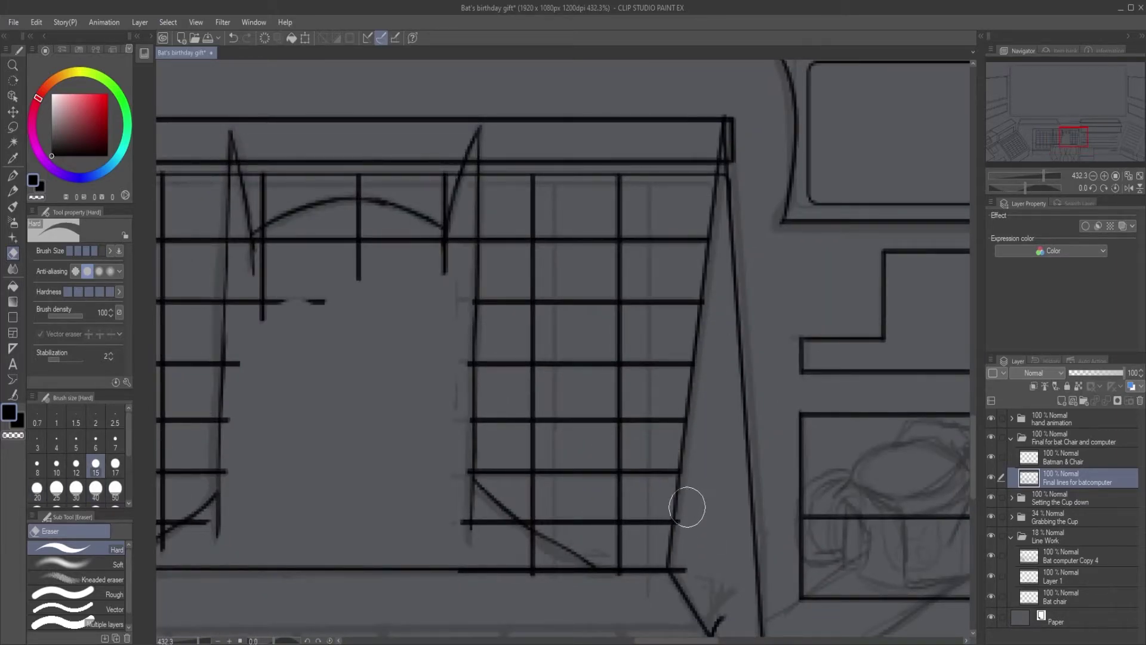
pyautogui.click(687, 572)
pyautogui.moveTo(656, 609); pyautogui.dragTo(709, 525)
pyautogui.click(667, 500)
pyautogui.click(567, 489)
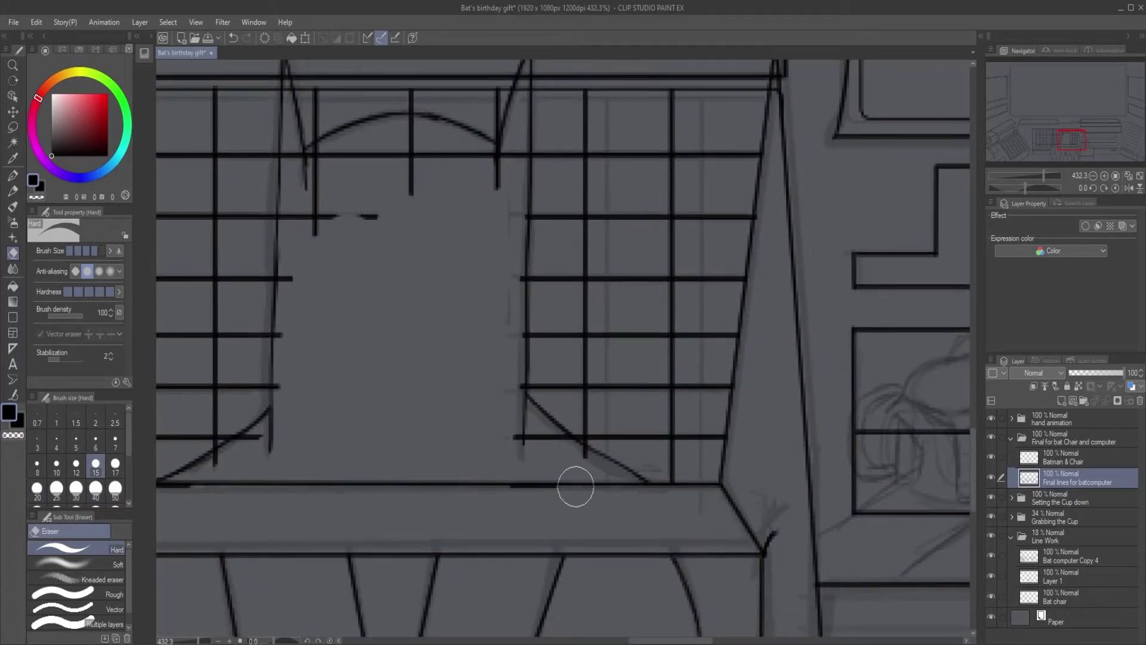
# Erase the remaining computer grid lines inside Batman's cowl, ears and shoulders.
pyautogui.moveTo(490, 402); pyautogui.dragTo(583, 498)
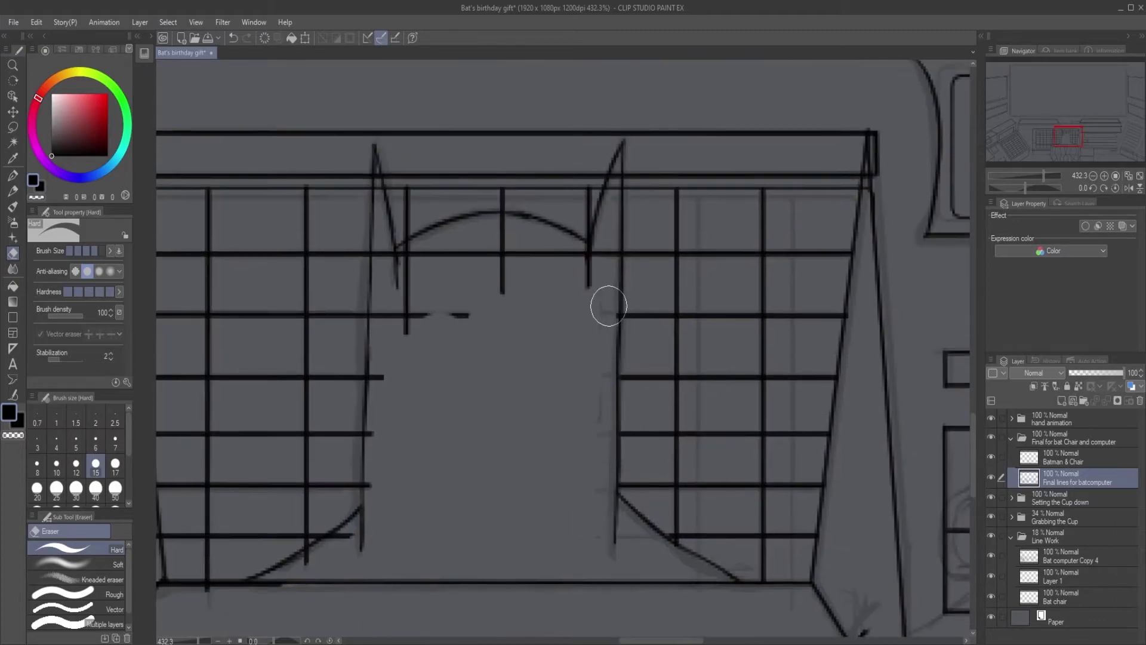
pyautogui.moveTo(609, 236); pyautogui.dragTo(591, 258)
pyautogui.moveTo(609, 196)
pyautogui.mouseDown()
pyautogui.moveTo(596, 262)
pyautogui.moveTo(530, 248)
pyautogui.moveTo(504, 224)
pyautogui.moveTo(505, 289)
pyautogui.moveTo(405, 342)
pyautogui.moveTo(409, 248)
pyautogui.moveTo(404, 265)
pyautogui.moveTo(453, 254)
pyautogui.moveTo(403, 291)
pyautogui.moveTo(380, 252)
pyautogui.moveTo(394, 320)
pyautogui.moveTo(384, 323)
pyautogui.moveTo(375, 479)
pyautogui.moveTo(355, 542)
pyautogui.moveTo(305, 562)
pyautogui.mouseUp()
pyautogui.scroll(-3, 606, 514)
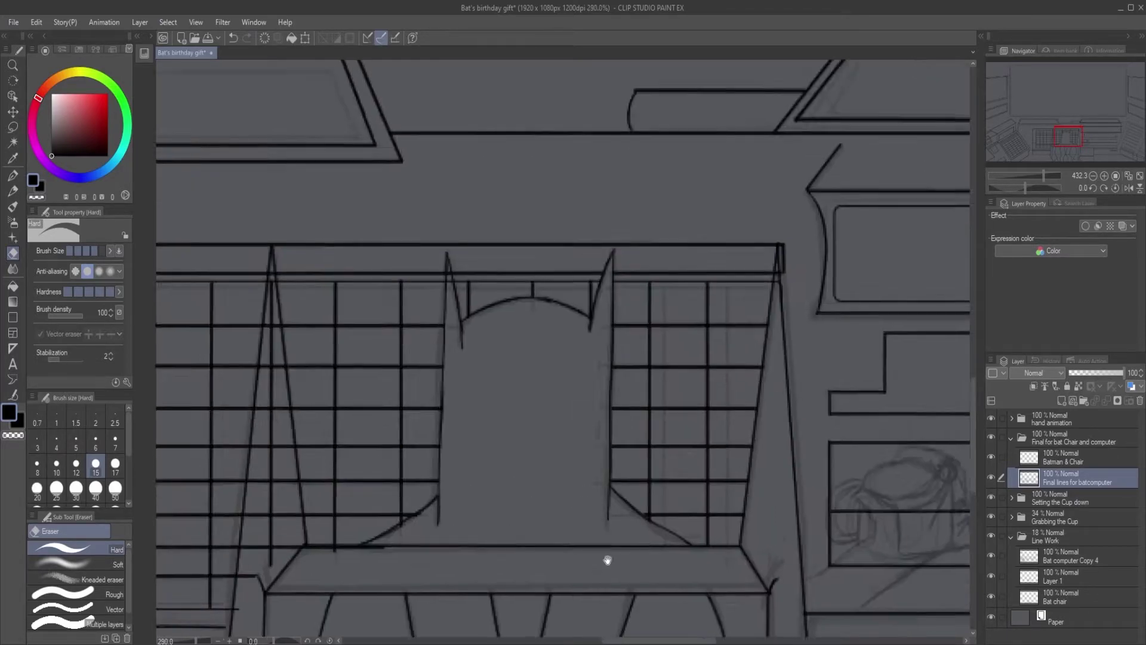
# Erase the computer lines running through the chair's left spire and inside the cowl's left ear.
pyautogui.moveTo(606, 514); pyautogui.dragTo(676, 341)
pyautogui.moveTo(352, 385)
pyautogui.mouseDown()
pyautogui.moveTo(320, 389)
pyautogui.moveTo(350, 346)
pyautogui.moveTo(315, 396)
pyautogui.moveTo(354, 313)
pyautogui.mouseUp()
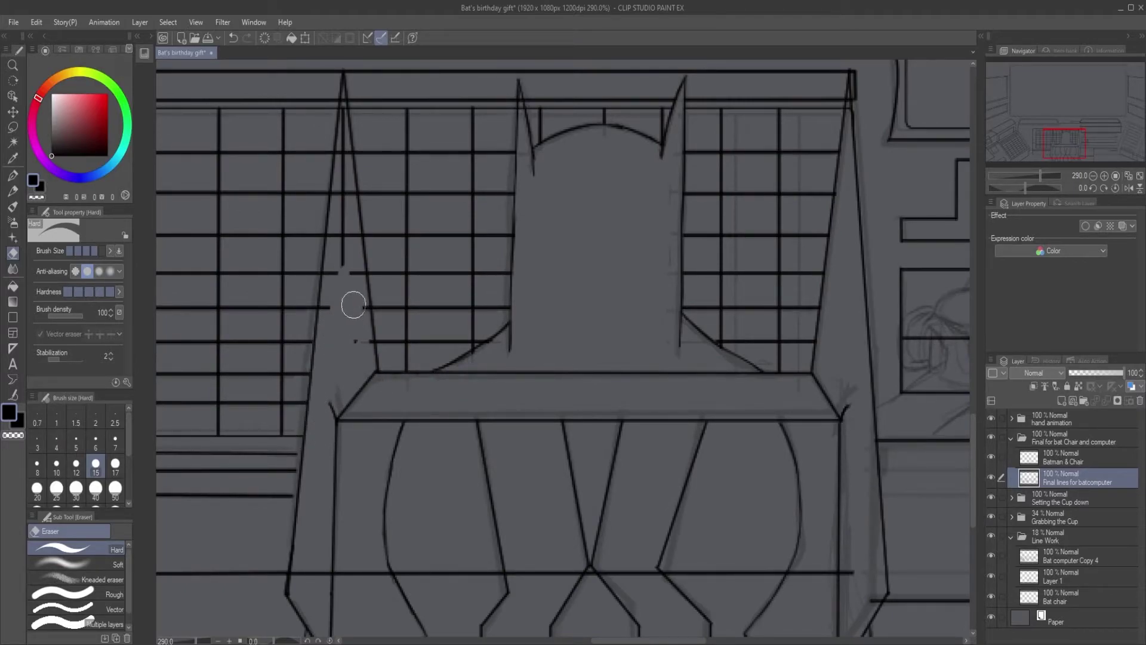
pyautogui.moveTo(330, 369); pyautogui.dragTo(318, 439)
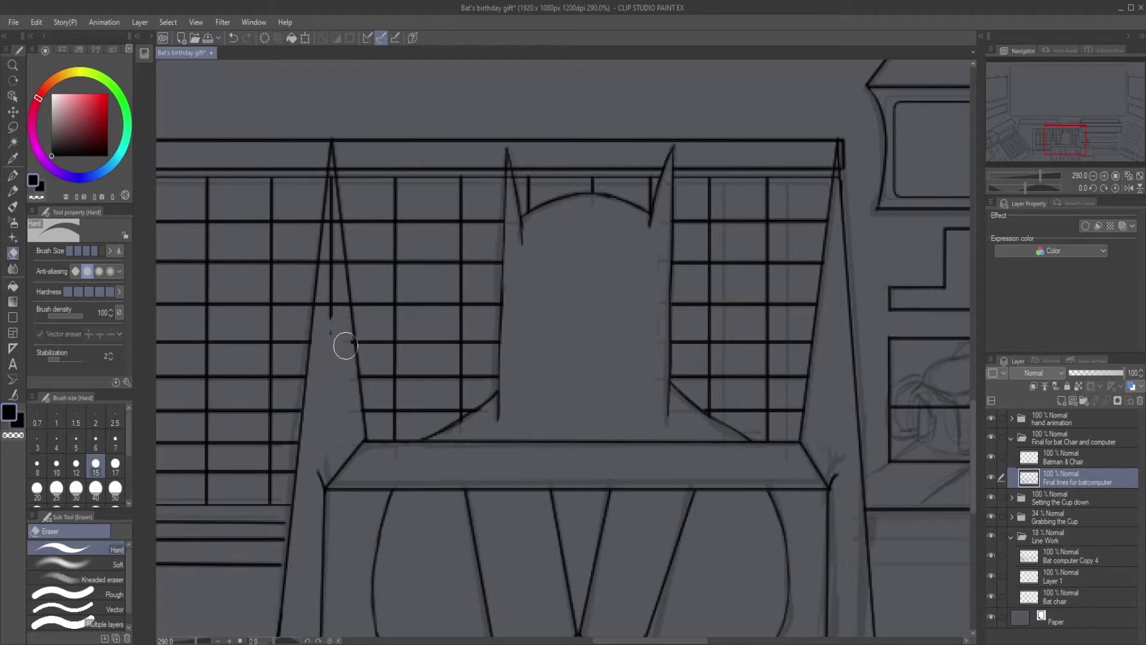
pyautogui.scroll(4, 345, 337)
pyautogui.moveTo(343, 300)
pyautogui.mouseDown()
pyautogui.moveTo(323, 366)
pyautogui.moveTo(377, 360)
pyautogui.moveTo(350, 529)
pyautogui.mouseUp()
pyautogui.moveTo(362, 207)
pyautogui.mouseDown()
pyautogui.moveTo(360, 430)
pyautogui.moveTo(337, 331)
pyautogui.mouseUp()
pyautogui.moveTo(344, 337)
pyautogui.mouseDown()
pyautogui.moveTo(323, 328)
pyautogui.moveTo(364, 320)
pyautogui.mouseUp()
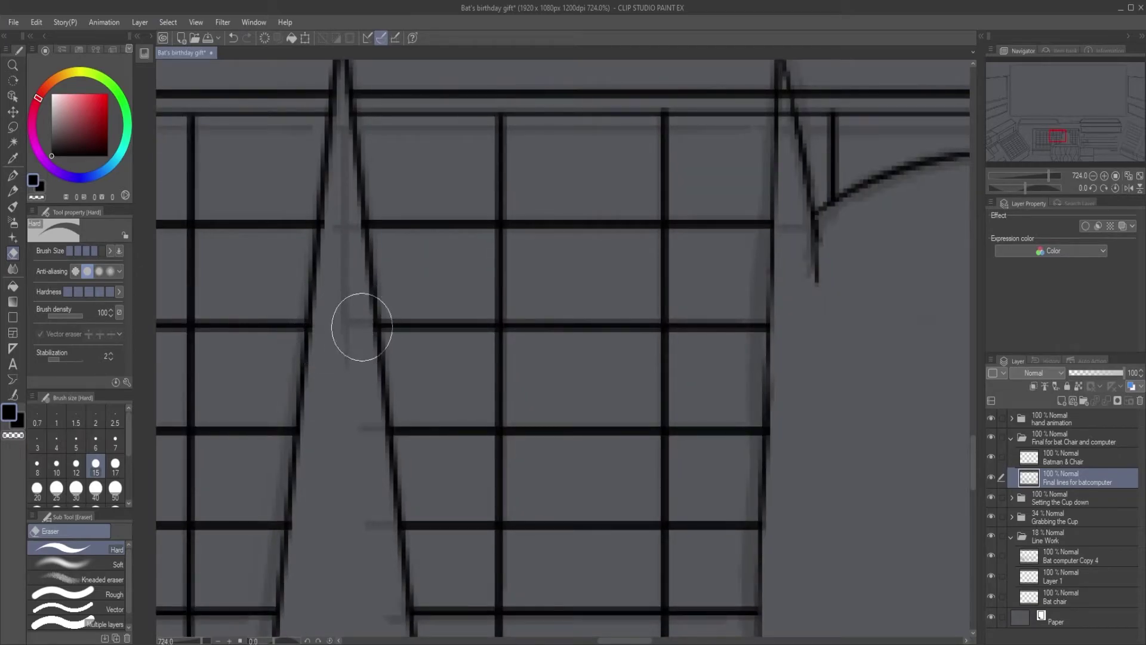
pyautogui.scroll(-5, 415, 476)
pyautogui.scroll(6, 455, 248)
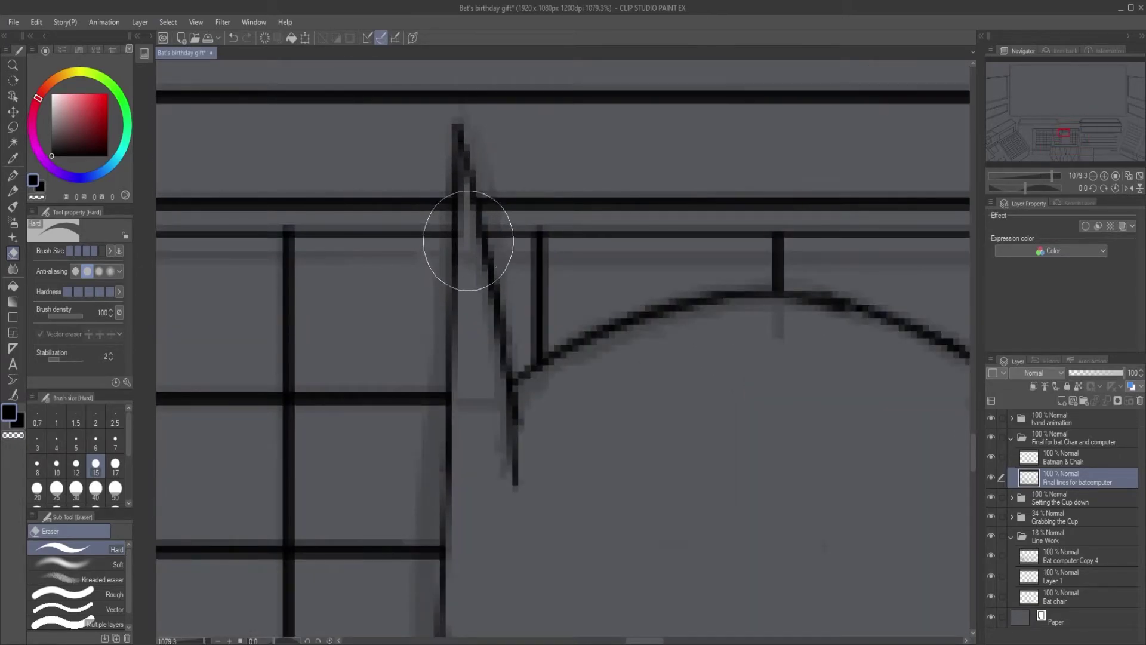
pyautogui.scroll(-8, 460, 230)
# Hide the rough sketch layers in the Line Work folder and the Grabbing the Cup folder.
pyautogui.click(989, 596)
pyautogui.click(991, 576)
pyautogui.scroll(-10, 696, 441)
pyautogui.scroll(4, 751, 427)
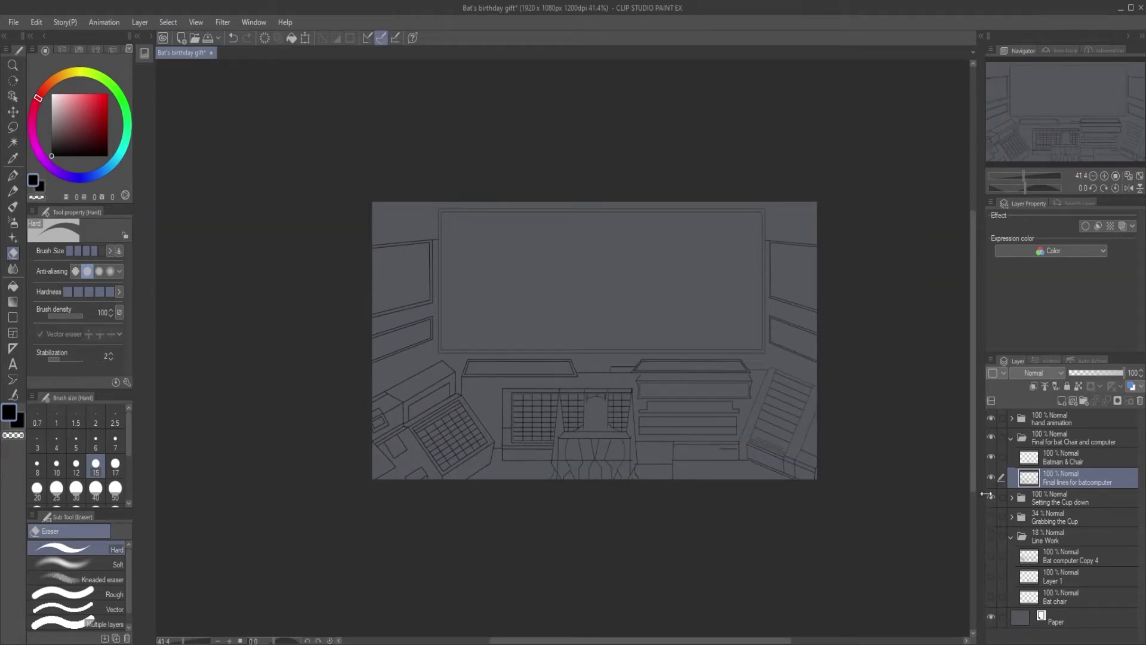
# Erase the horizontal computer line that crosses the lower half of the chair between its two side posts.
pyautogui.scroll(4, 675, 481)
pyautogui.scroll(6, 637, 474)
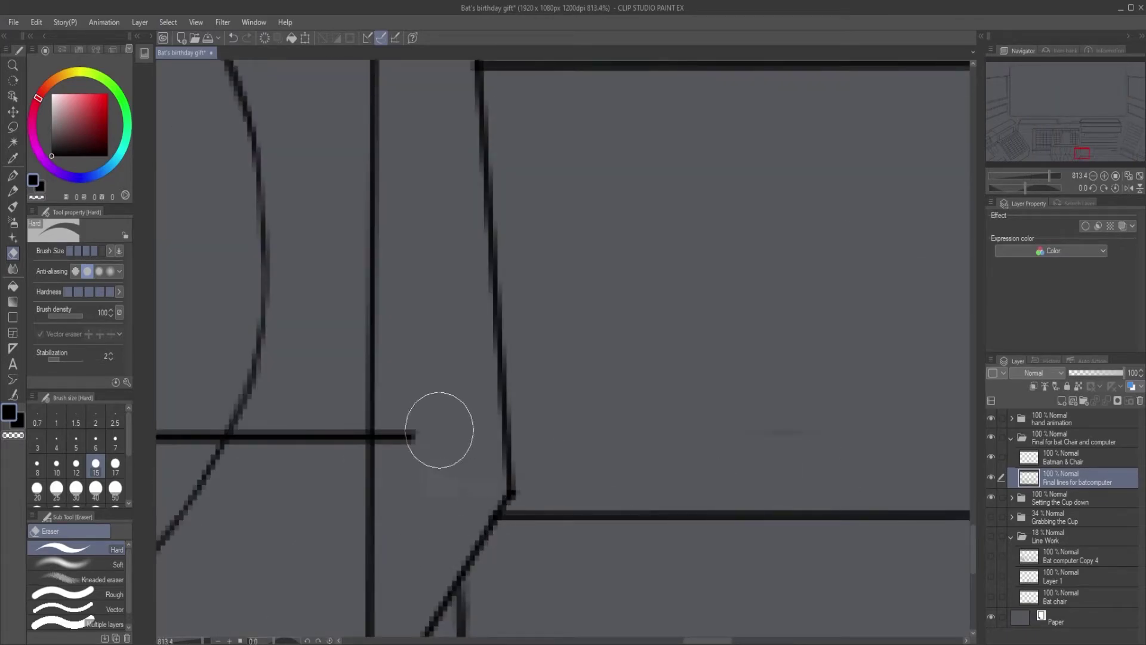
pyautogui.scroll(-2, 455, 455)
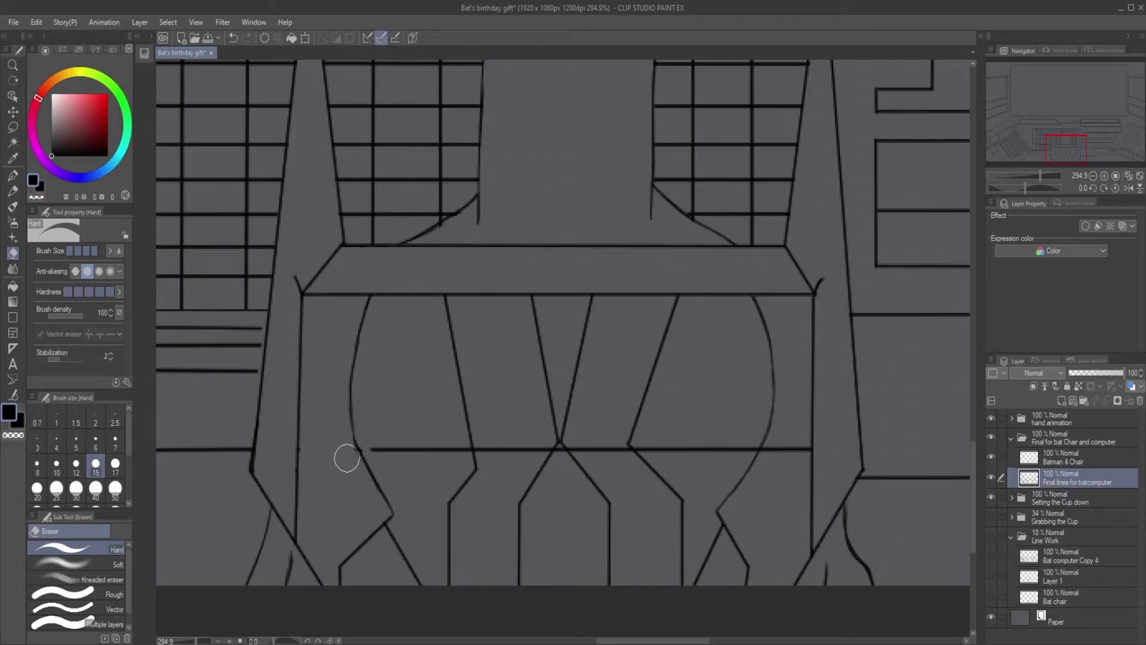
pyautogui.moveTo(382, 448); pyautogui.dragTo(466, 455)
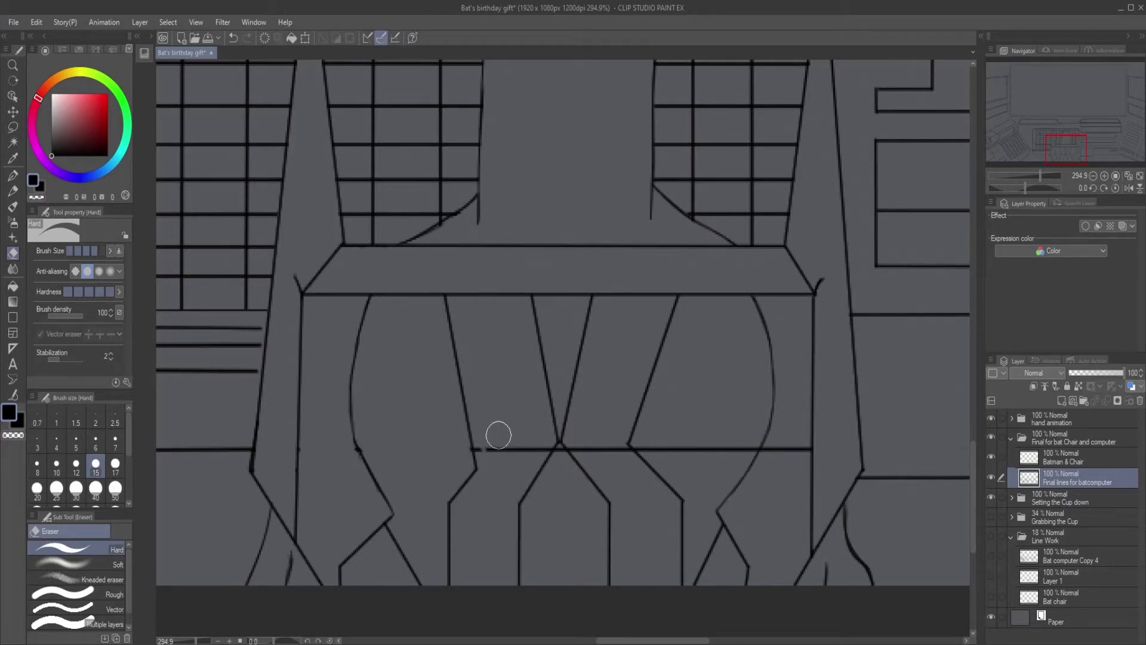
pyautogui.scroll(4, 498, 432)
pyautogui.moveTo(447, 333)
pyautogui.mouseDown()
pyautogui.moveTo(659, 337)
pyautogui.moveTo(737, 348)
pyautogui.mouseUp()
pyautogui.moveTo(943, 344); pyautogui.dragTo(376, 336)
pyautogui.moveTo(702, 372); pyautogui.dragTo(493, 364)
pyautogui.moveTo(388, 325)
pyautogui.mouseDown()
pyautogui.moveTo(432, 335)
pyautogui.moveTo(806, 344)
pyautogui.mouseUp()
pyautogui.scroll(-3, 712, 429)
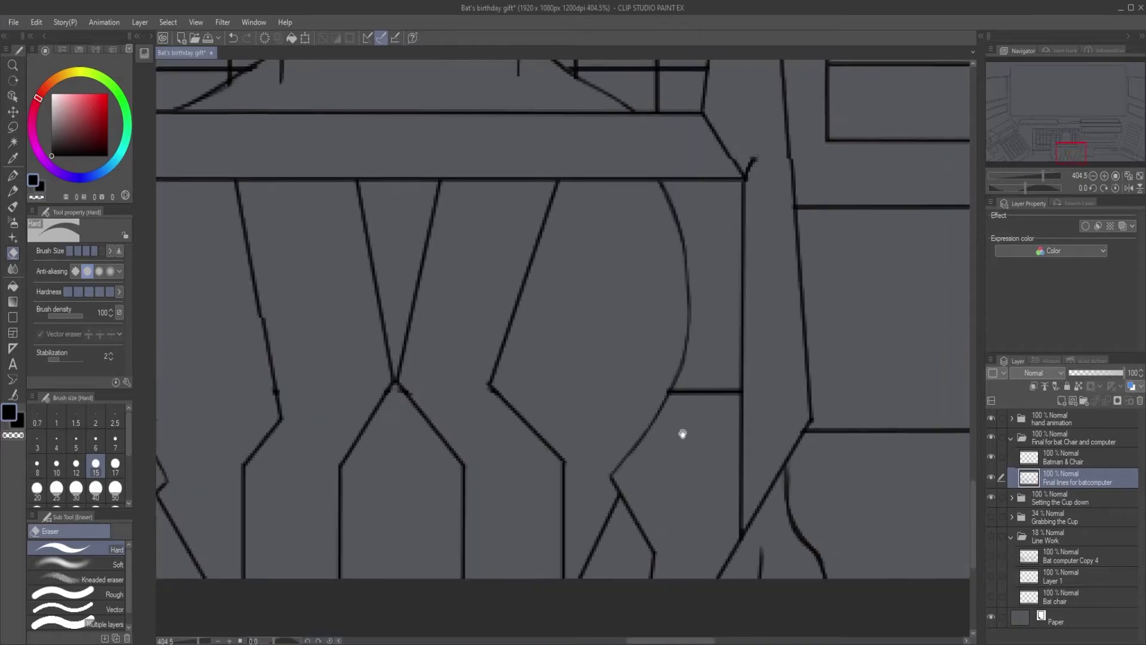
# Erase the computer lines inside the tip of the chair's right spire with the eraser at size 7.
pyautogui.scroll(-1, 713, 429)
pyautogui.scroll(-2, 635, 435)
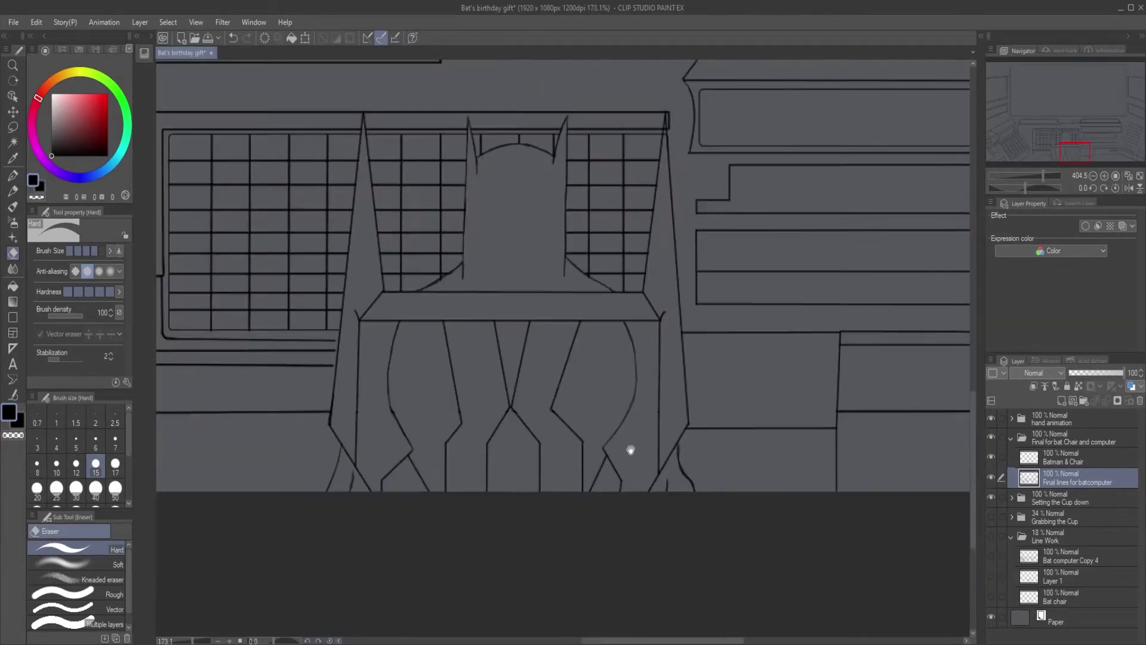
pyautogui.scroll(2, 635, 435)
pyautogui.scroll(-4, 360, 385)
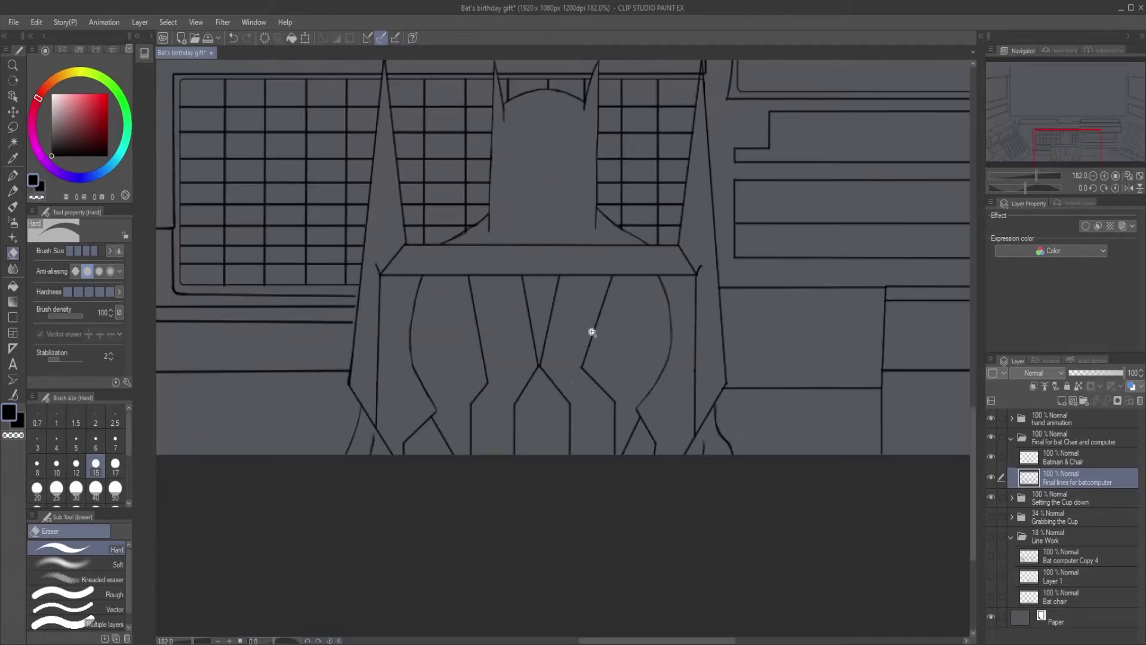
pyautogui.scroll(4, 598, 297)
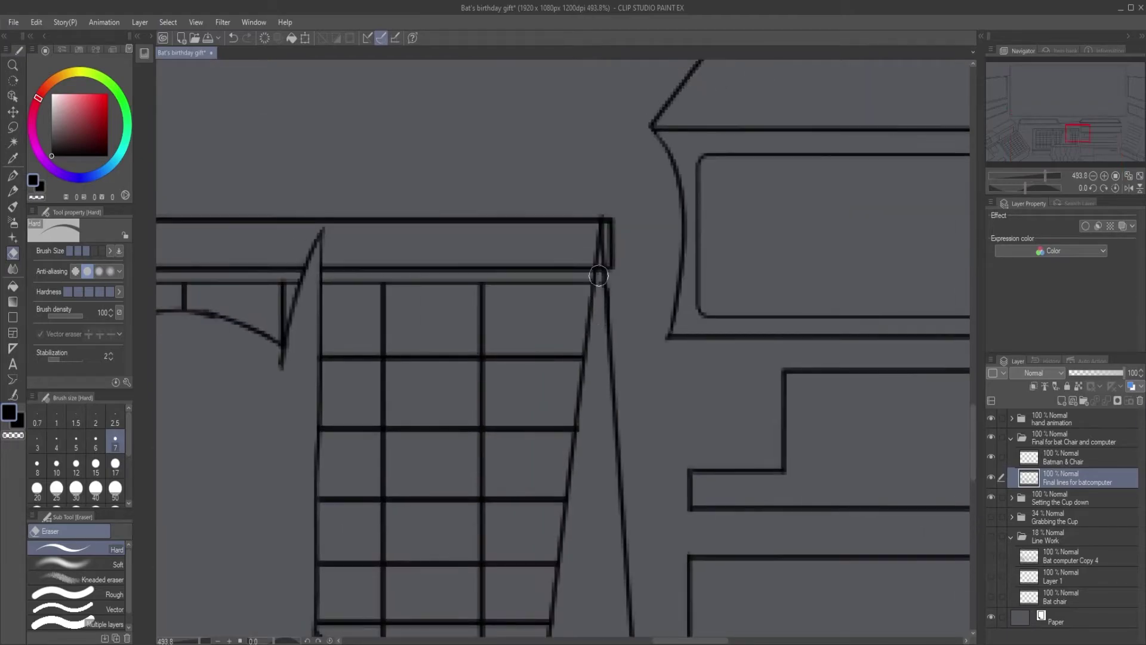
pyautogui.scroll(-6, 600, 274)
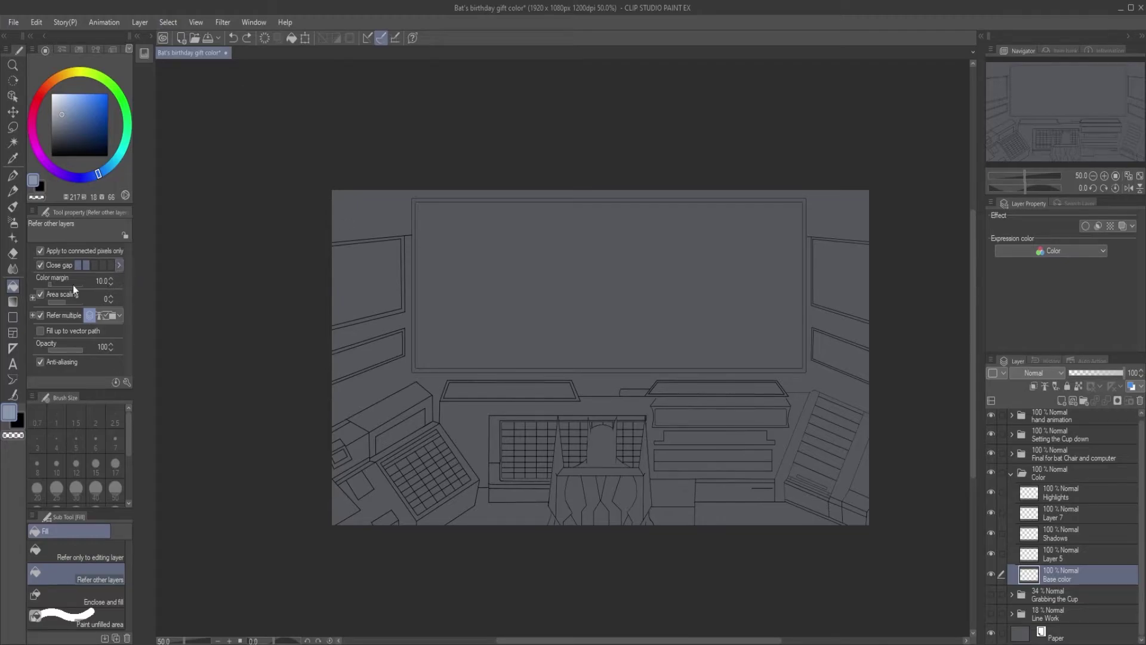
# Raise the fill's close gap setting and fill the wall around the main screen with blue-grey (217, 13, 42) on Base color.
pyautogui.click(109, 264)
pyautogui.click(400, 380)
pyautogui.hotkey('ctrl', 'z')
pyautogui.click(406, 372)
pyautogui.moveTo(406, 372); pyautogui.dragTo(404, 312)
pyautogui.moveTo(649, 373); pyautogui.dragTo(310, 332)
pyautogui.moveTo(763, 320); pyautogui.dragTo(579, 330)
pyautogui.moveTo(673, 408); pyautogui.dragTo(649, 295)
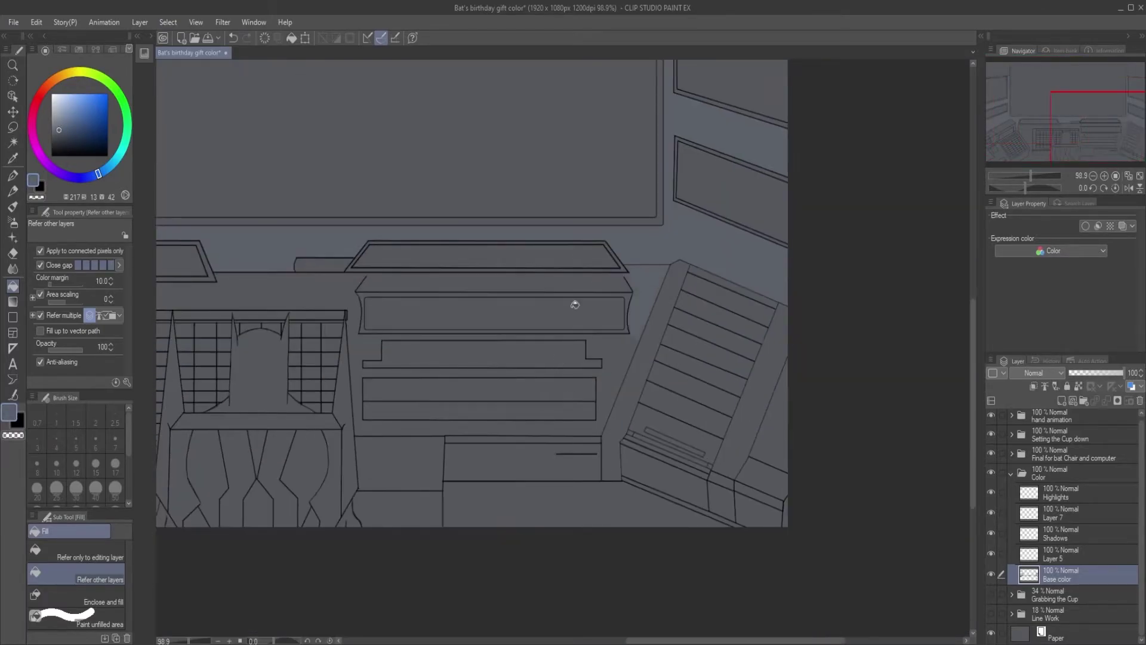
# Fill the console body right of the chair, its striped panels and the lower cabinets with the blue-grey base color.
pyautogui.scroll(3, 450, 328)
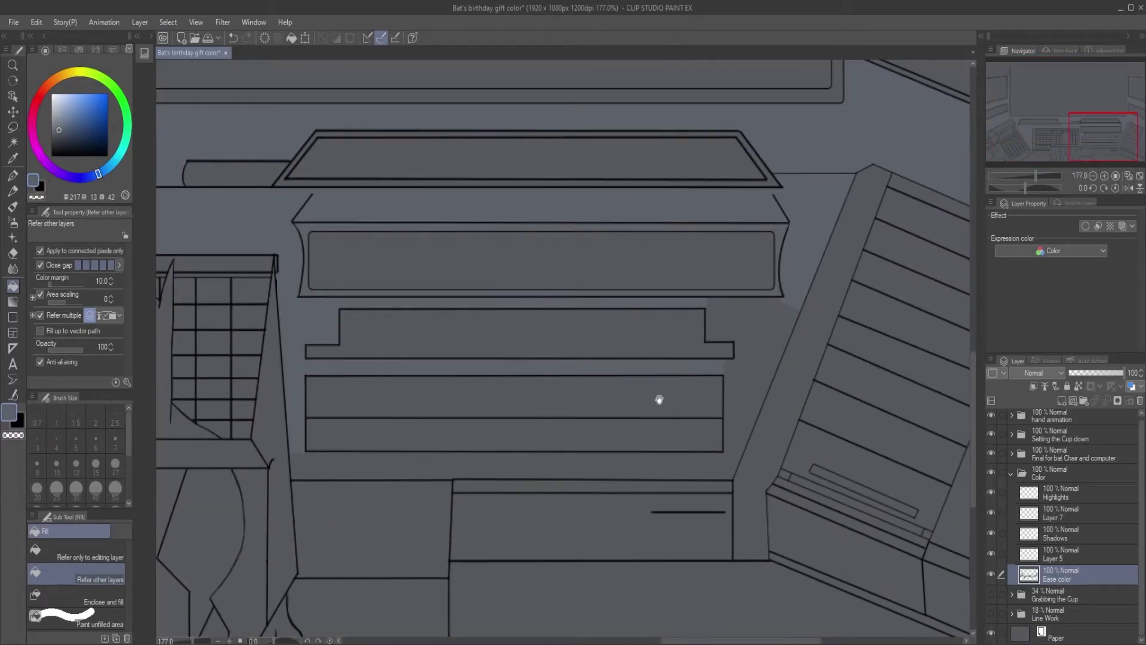
pyautogui.moveTo(671, 382); pyautogui.dragTo(673, 286)
pyautogui.click(742, 311)
pyautogui.scroll(-2, 416, 403)
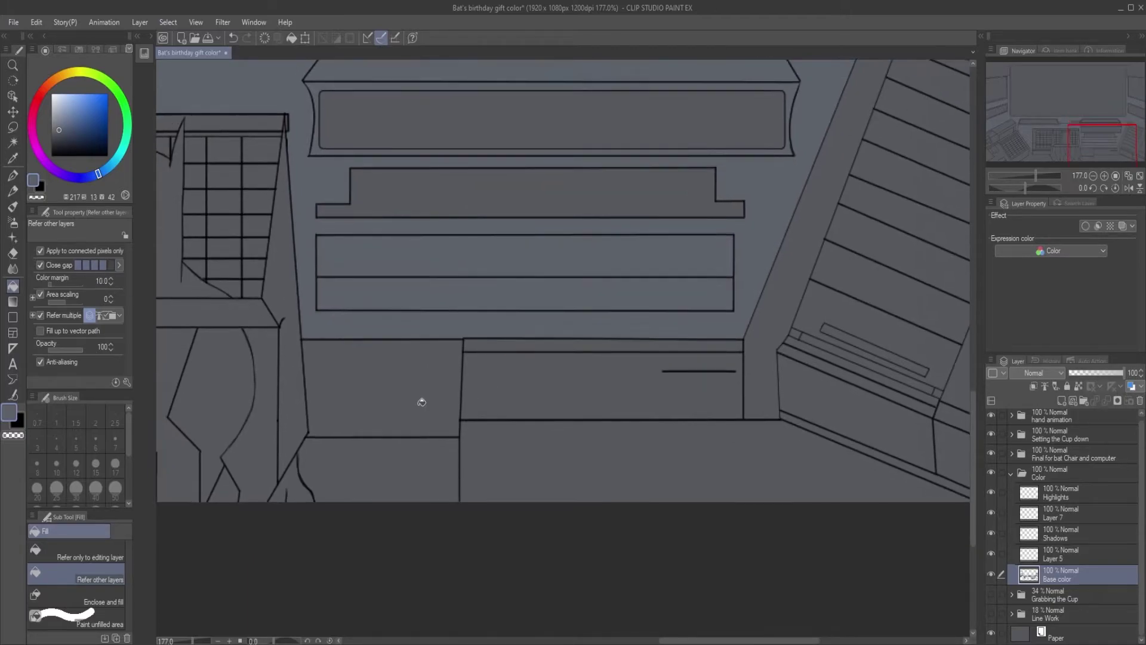
pyautogui.scroll(-3, 535, 351)
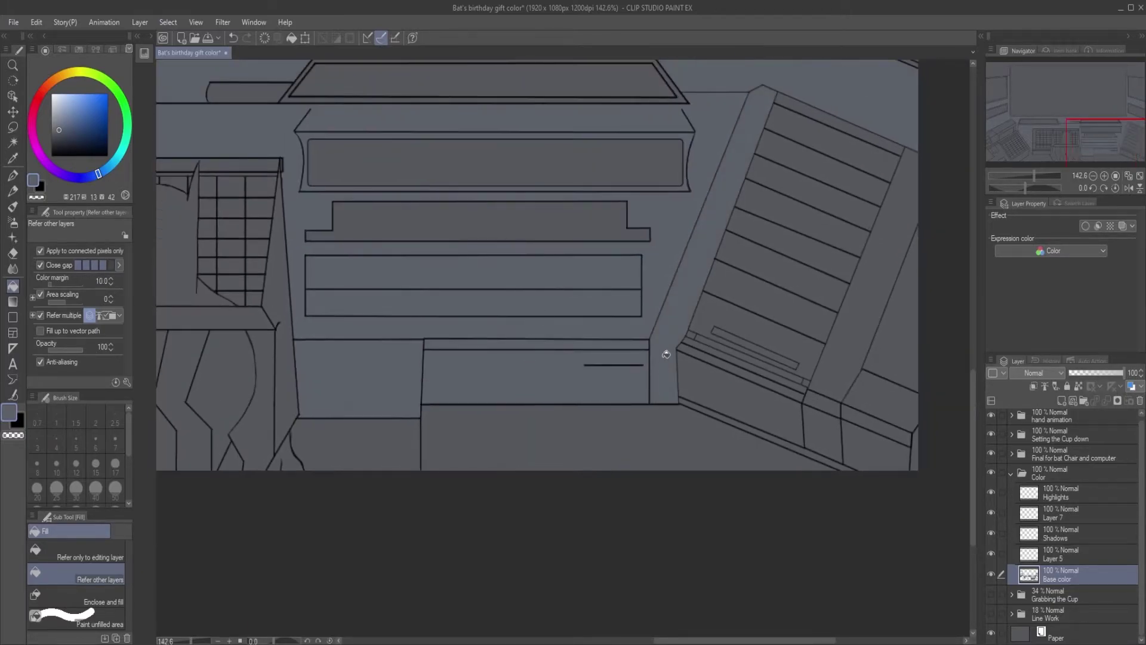
# Fill the slanted right-hand console, including its frame, slats and front face, with the blue-grey base color.
pyautogui.moveTo(664, 342); pyautogui.dragTo(740, 189)
pyautogui.moveTo(737, 332); pyautogui.dragTo(665, 282)
pyautogui.moveTo(713, 323)
pyautogui.mouseDown()
pyautogui.moveTo(757, 348)
pyautogui.moveTo(671, 437)
pyautogui.mouseUp()
pyautogui.click(671, 436)
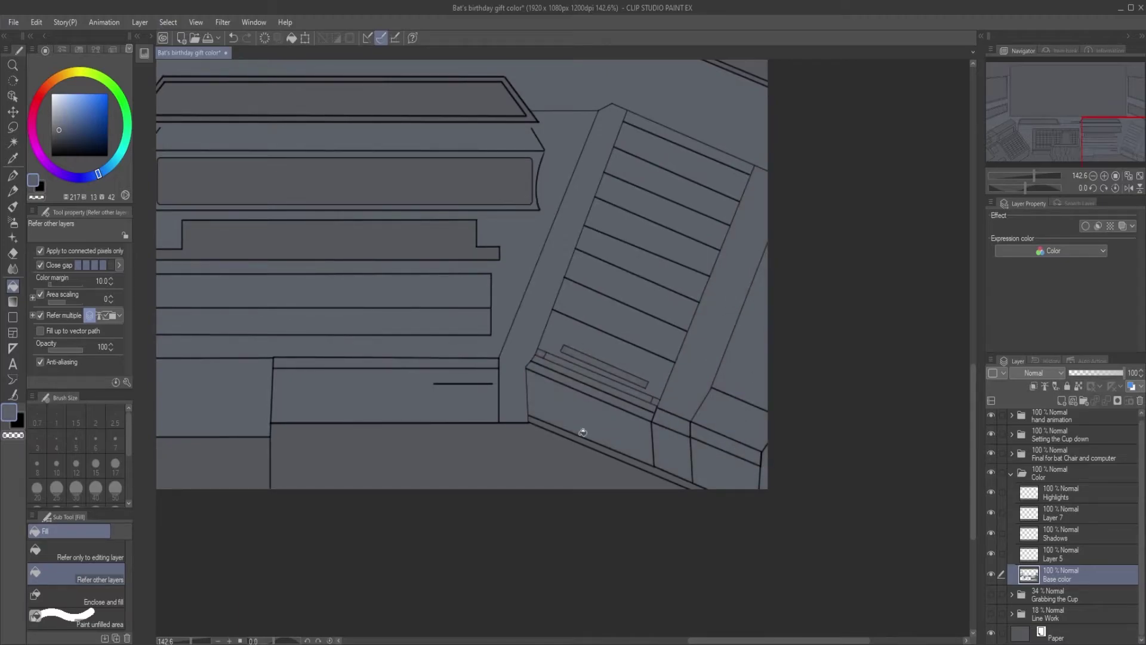
# Fill the strip below the central keyboard and the side of the left keyboard console with the blue-grey base color.
pyautogui.moveTo(279, 325); pyautogui.dragTo(556, 368)
pyautogui.moveTo(344, 360); pyautogui.dragTo(597, 388)
pyautogui.moveTo(438, 389); pyautogui.dragTo(642, 374)
pyautogui.click(478, 461)
pyautogui.click(375, 458)
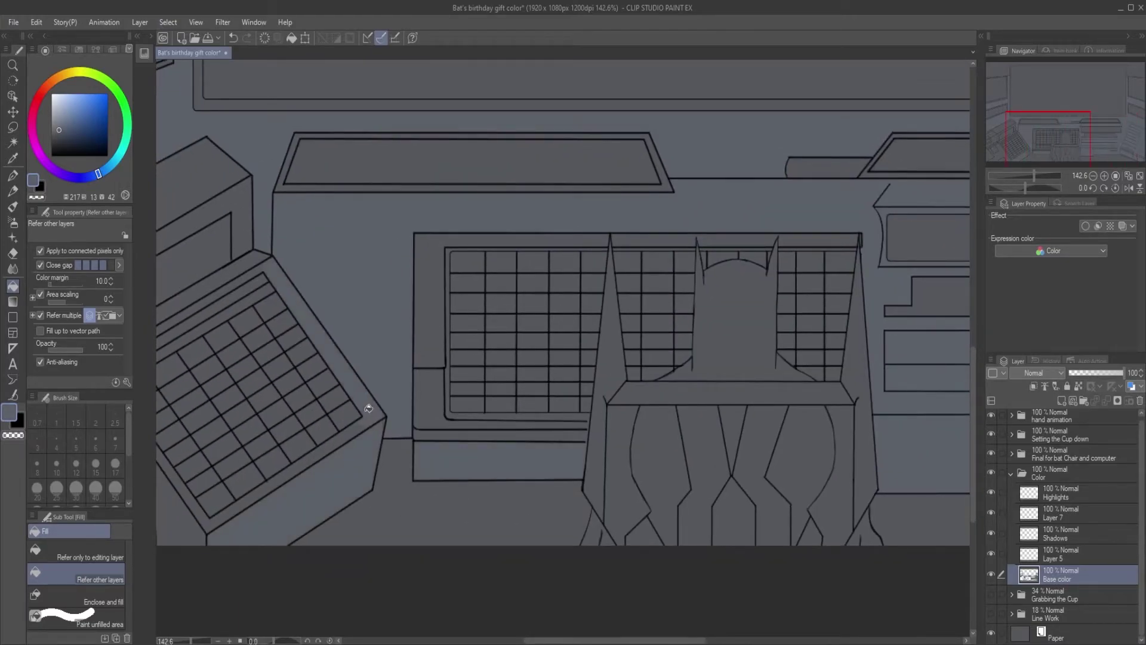
# Fill the remaining left console surfaces around the tilted keyboard and small panels with the blue-grey base color.
pyautogui.hscroll(-3, 370, 407)
pyautogui.hscroll(-8, 284, 392)
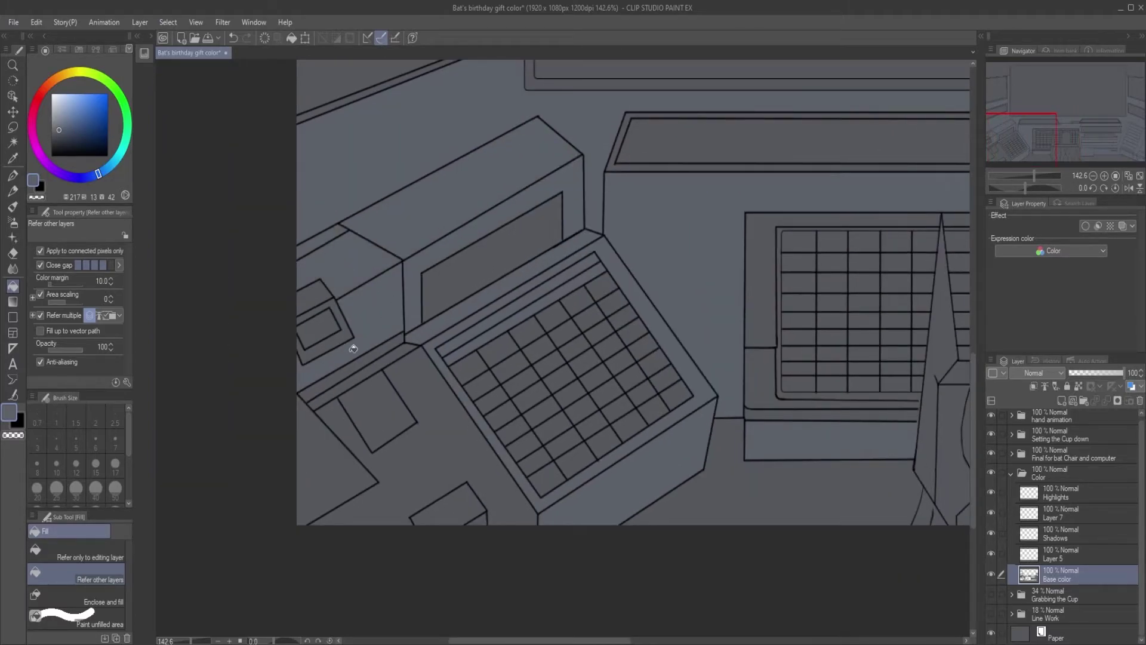
pyautogui.click(399, 377)
pyautogui.moveTo(394, 429); pyautogui.dragTo(376, 358)
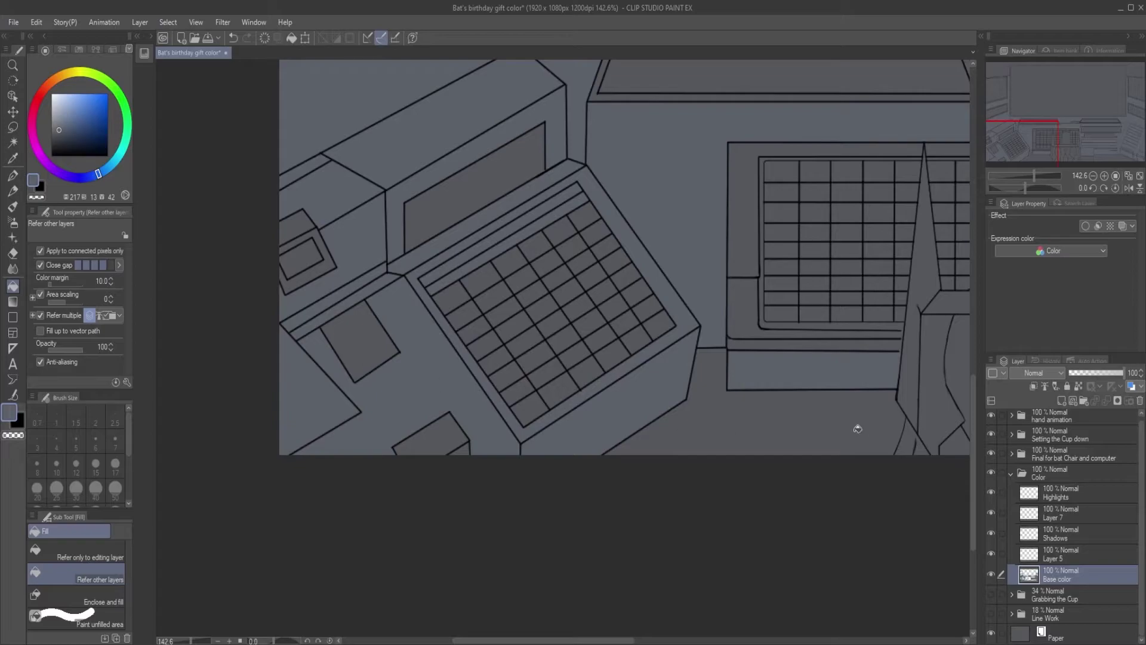
# Examine the base fills across the whole scene with the "Final for bat Chair and computer" line art hidden.
pyautogui.scroll(-3, 418, 432)
pyautogui.moveTo(810, 130); pyautogui.dragTo(625, 414)
pyautogui.moveTo(702, 490); pyautogui.dragTo(574, 480)
pyautogui.moveTo(744, 358); pyautogui.dragTo(509, 330)
pyautogui.moveTo(330, 531); pyautogui.dragTo(494, 404)
pyautogui.moveTo(255, 432); pyautogui.dragTo(589, 332)
pyautogui.moveTo(461, 292); pyautogui.dragTo(455, 361)
pyautogui.click(1051, 454)
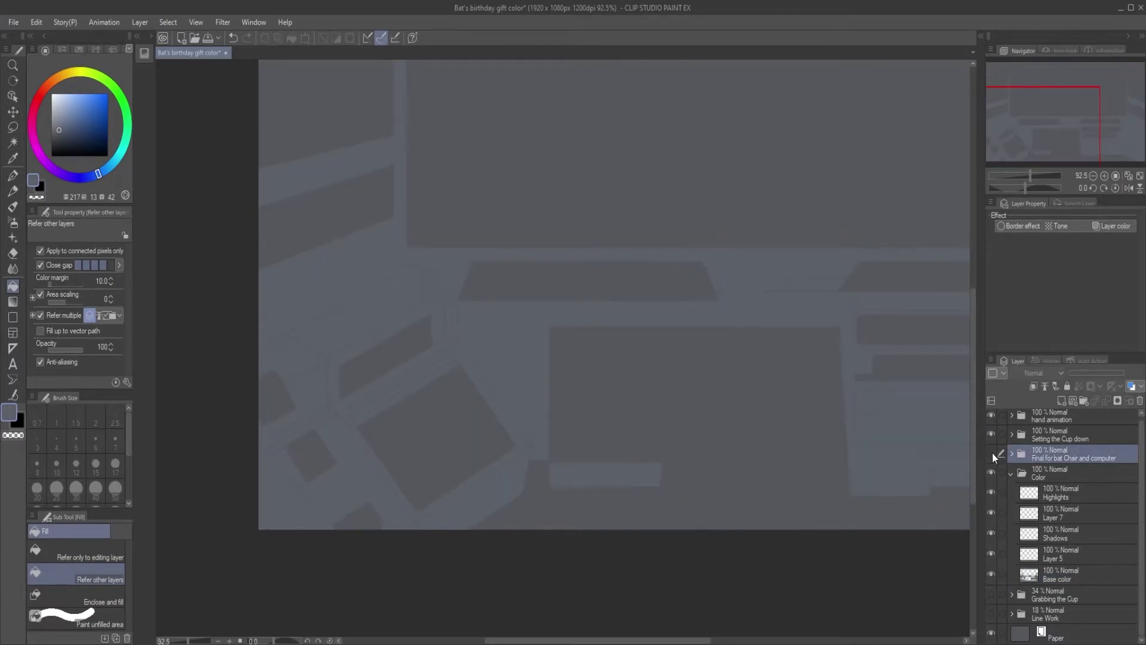
# Draw the missing vertical edge from the left console's lower corner down to the canvas edge on "Final lines for batcomputer" with the size 3 G-pen.
pyautogui.click(1011, 454)
pyautogui.click(1072, 494)
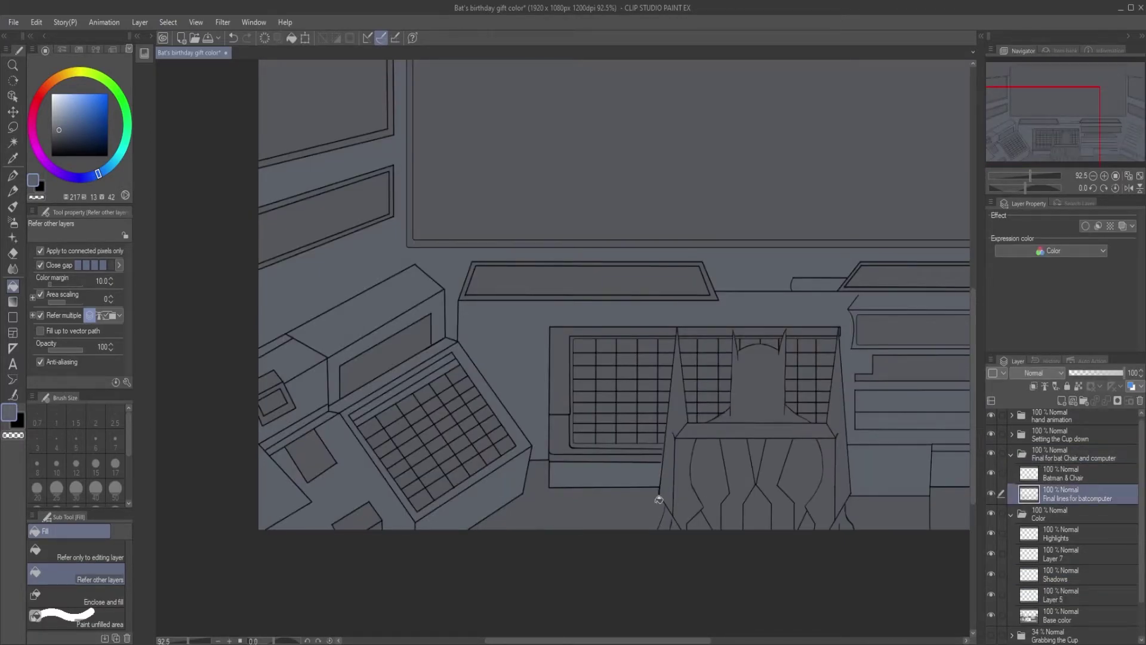
pyautogui.press('p')
pyautogui.scroll(5, 348, 435)
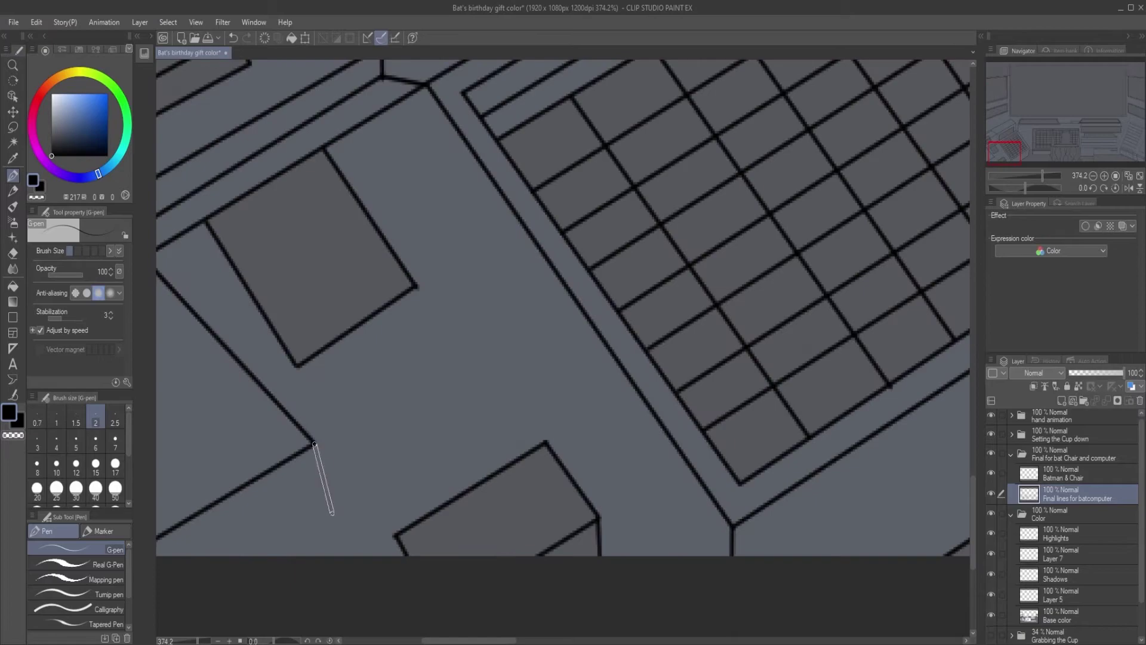
pyautogui.press(']')
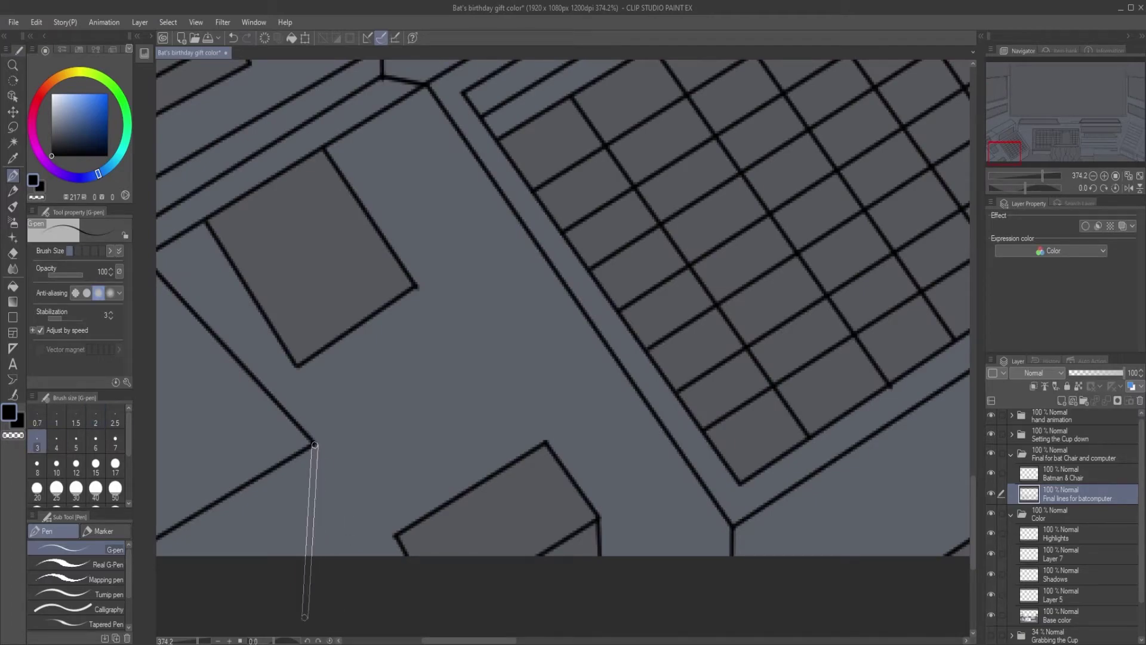
pyautogui.scroll(-3, 374, 420)
pyautogui.scroll(-5, 375, 419)
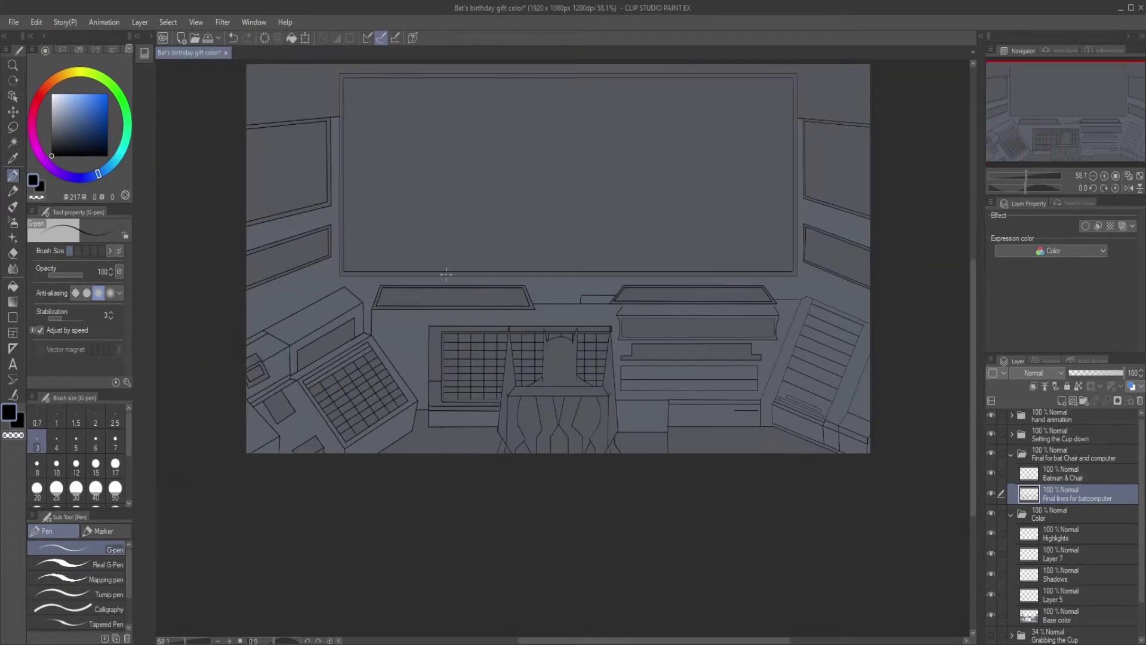
# Choose a near-black color (hue 244, value 11) and fill the lower left wall screen's frame on the "Base color" layer.
pyautogui.moveTo(53, 131); pyautogui.dragTo(55, 144)
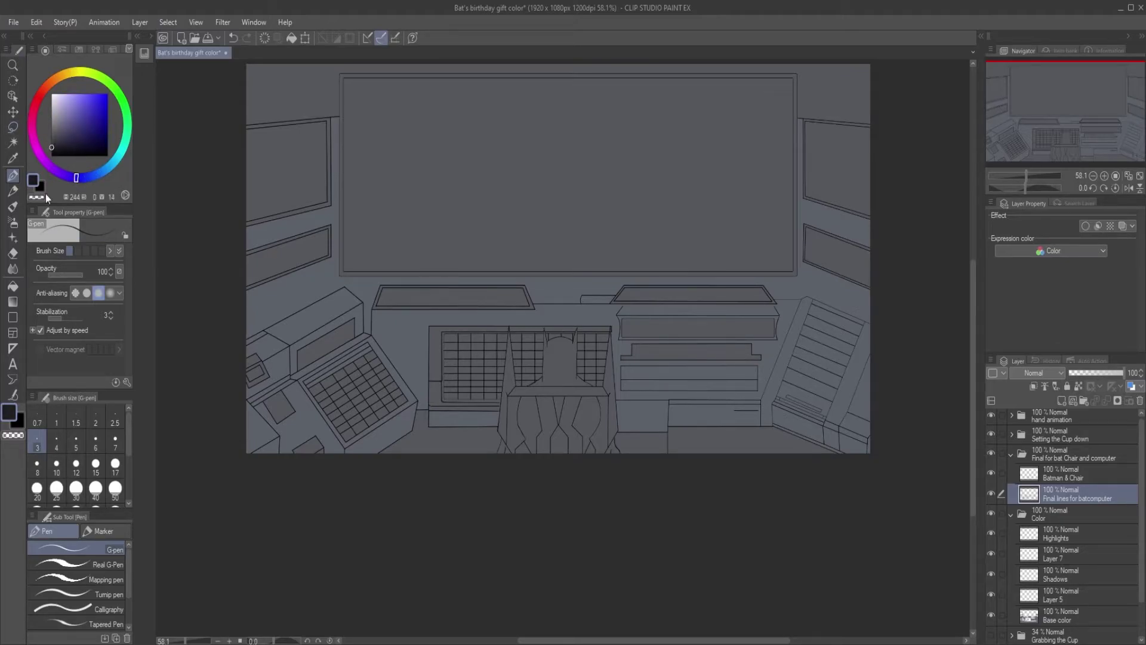
pyautogui.click(12, 286)
pyautogui.click(1013, 453)
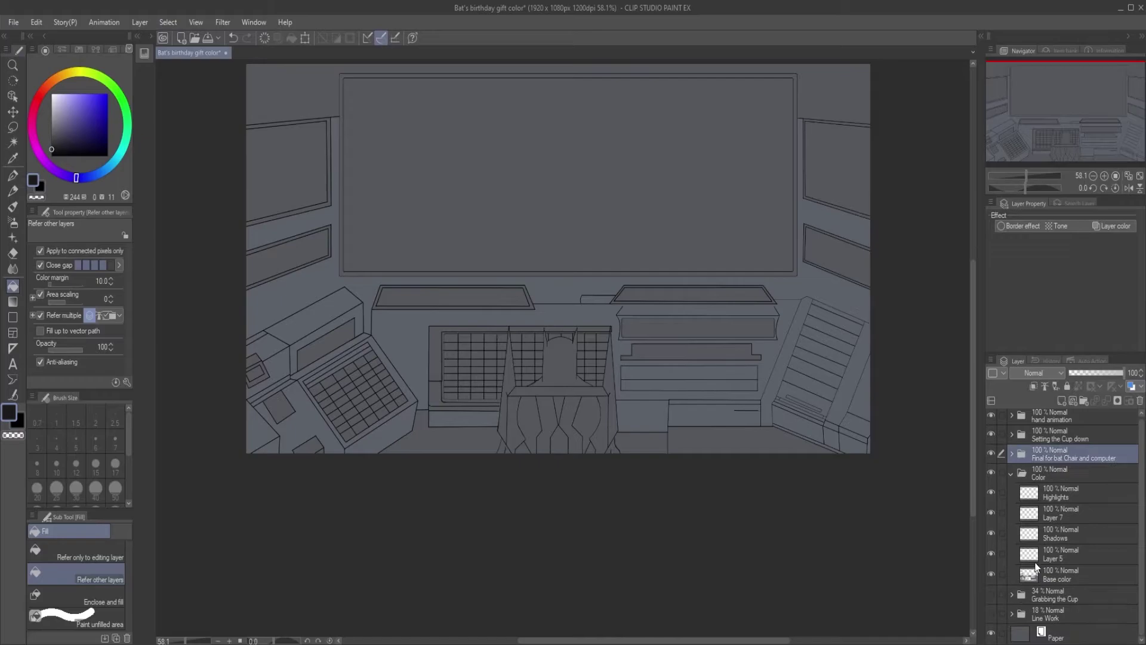
pyautogui.click(1034, 570)
pyautogui.scroll(8, 266, 248)
pyautogui.click(329, 204)
# Fill the frames of the upper left wall screen and the large main screen with near-black.
pyautogui.scroll(-6, 329, 204)
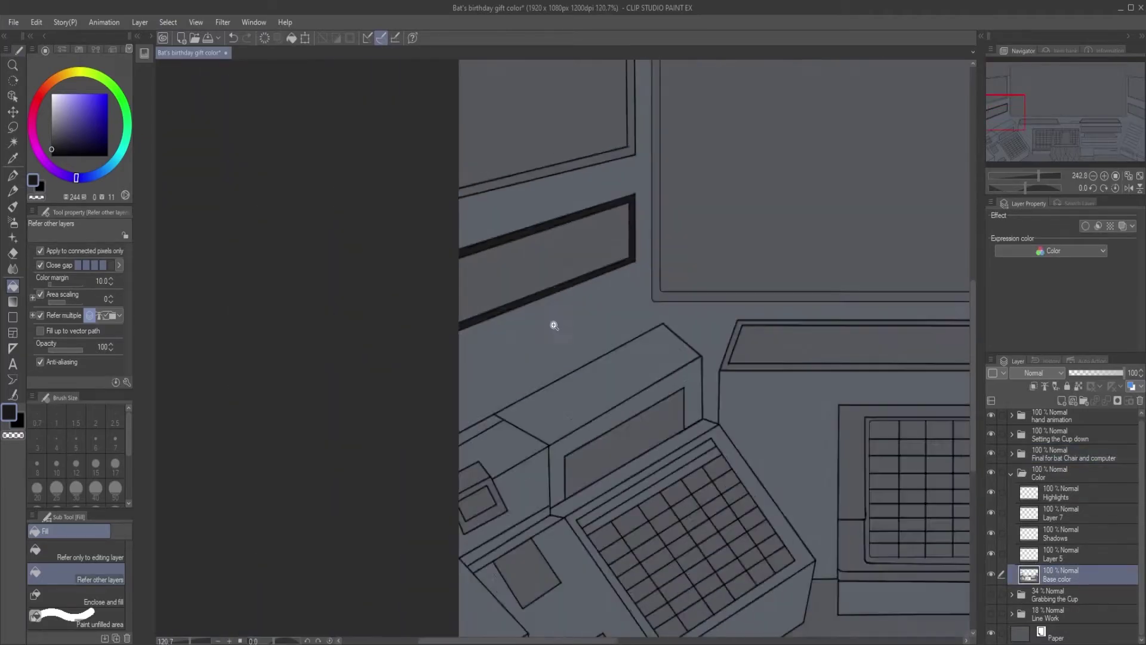
pyautogui.click(544, 274)
pyautogui.click(565, 184)
pyautogui.click(565, 285)
pyautogui.click(590, 136)
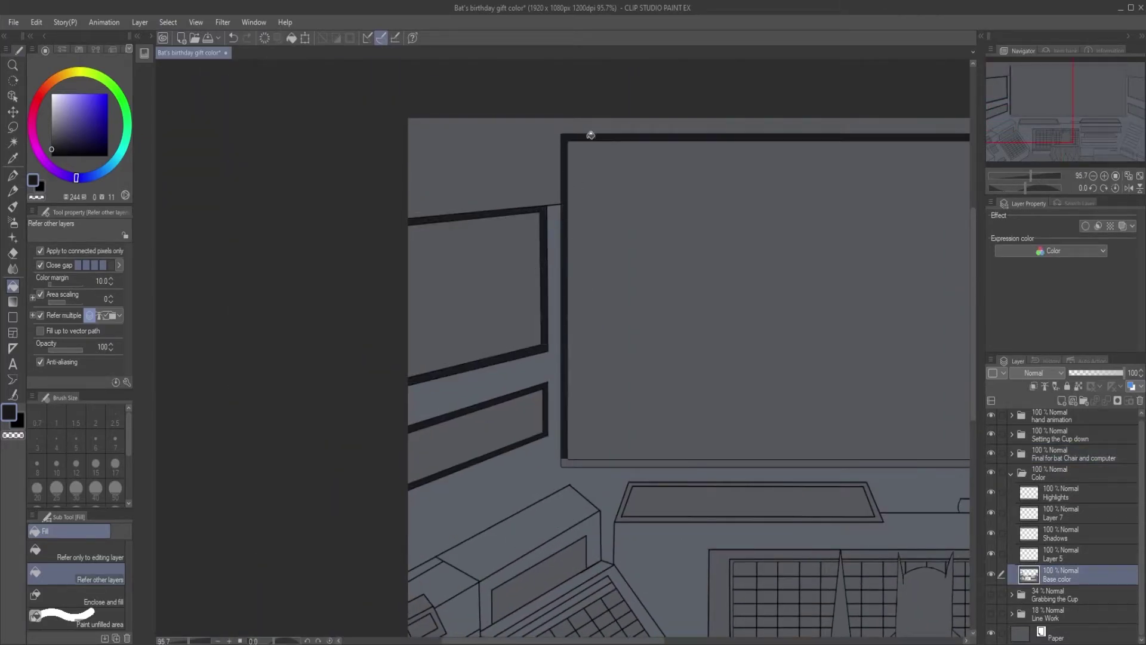
# Fill the remaining main screen frame and the upper right wall screen's frame with near-black.
pyautogui.moveTo(607, 253); pyautogui.dragTo(396, 254)
pyautogui.scroll(-3, 418, 255)
pyautogui.scroll(2, 531, 266)
pyautogui.click(475, 410)
pyautogui.scroll(6, 685, 264)
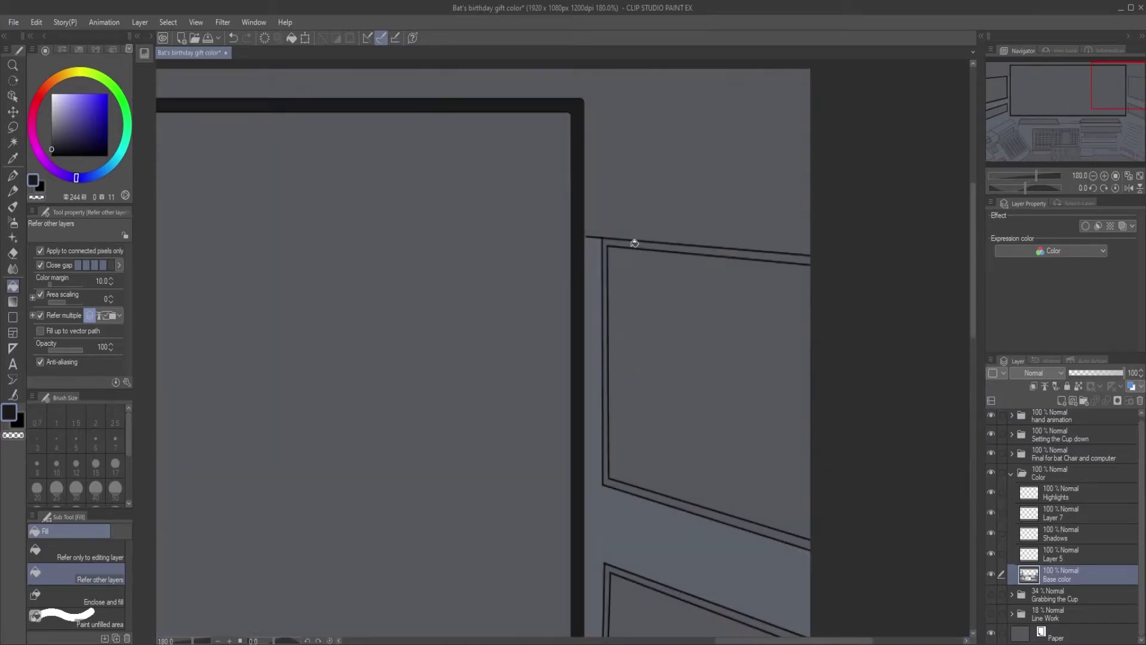
pyautogui.scroll(-6, 610, 297)
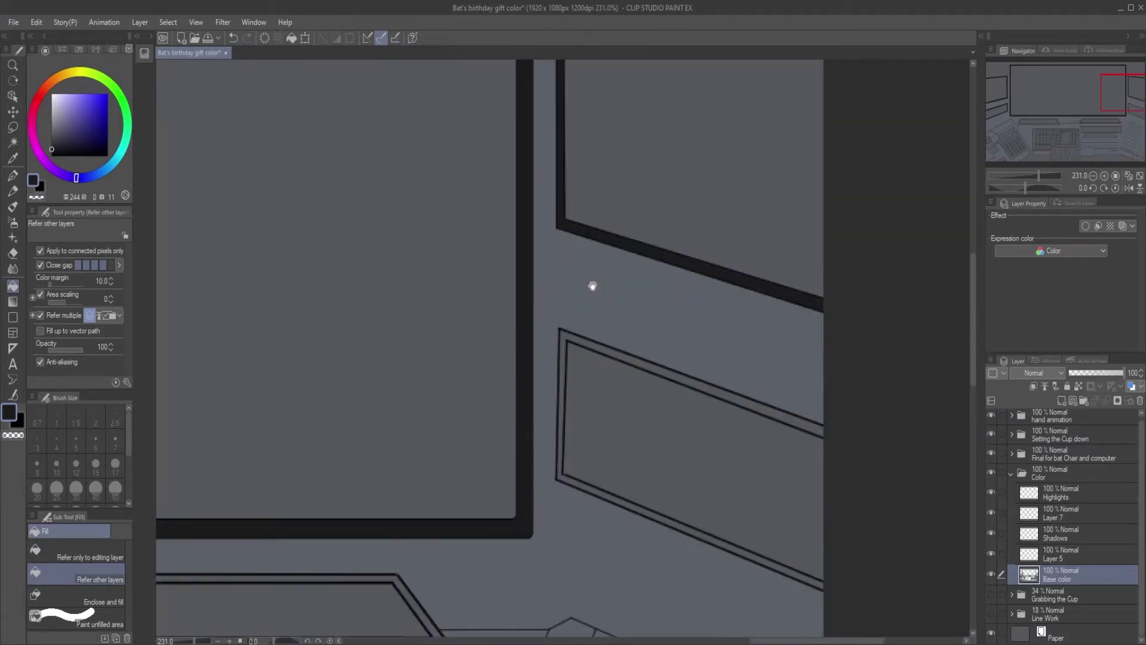
# Fill the frames of the lower right wall screen and the right trapezoid panel below the main screen with near-black.
pyautogui.scroll(4, 674, 355)
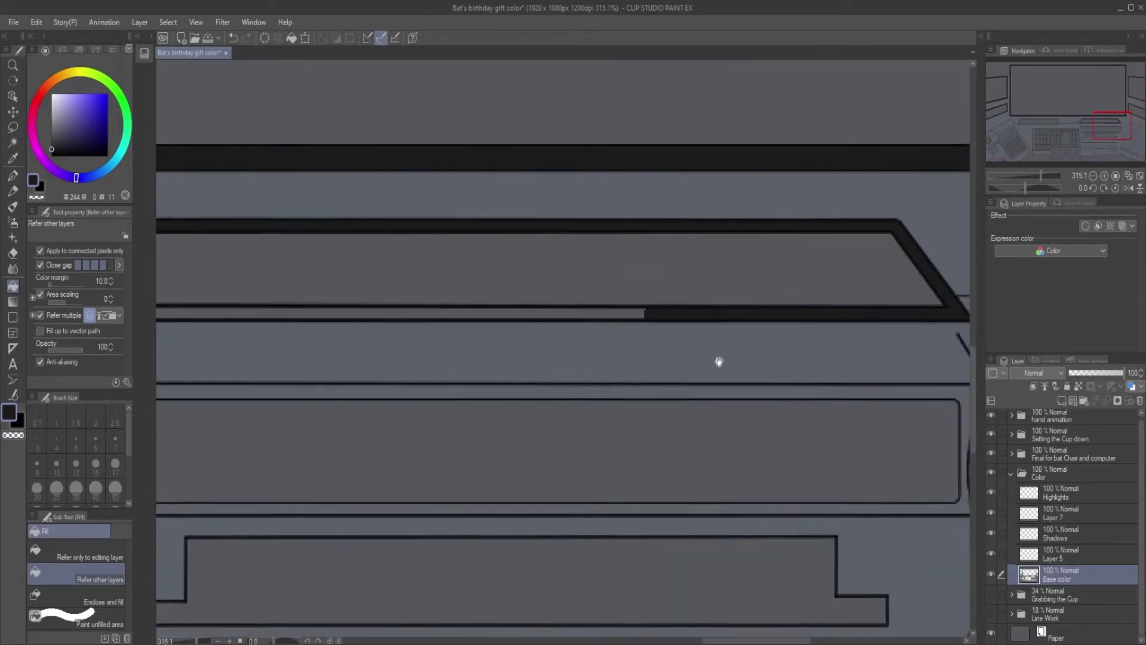
pyautogui.click(284, 476)
pyautogui.scroll(3, 310, 481)
pyautogui.scroll(-3, 320, 468)
pyautogui.click(399, 397)
# Fill the central keyboard's outer frame, including the strip along its lower edge, with near-black.
pyautogui.moveTo(382, 415); pyautogui.dragTo(653, 302)
pyautogui.moveTo(448, 435); pyautogui.dragTo(330, 441)
pyautogui.moveTo(330, 440)
pyautogui.mouseDown()
pyautogui.moveTo(527, 299)
pyautogui.moveTo(444, 299)
pyautogui.mouseUp()
pyautogui.click(527, 299)
pyautogui.moveTo(268, 597); pyautogui.dragTo(445, 353)
pyautogui.click(445, 353)
pyautogui.click(505, 437)
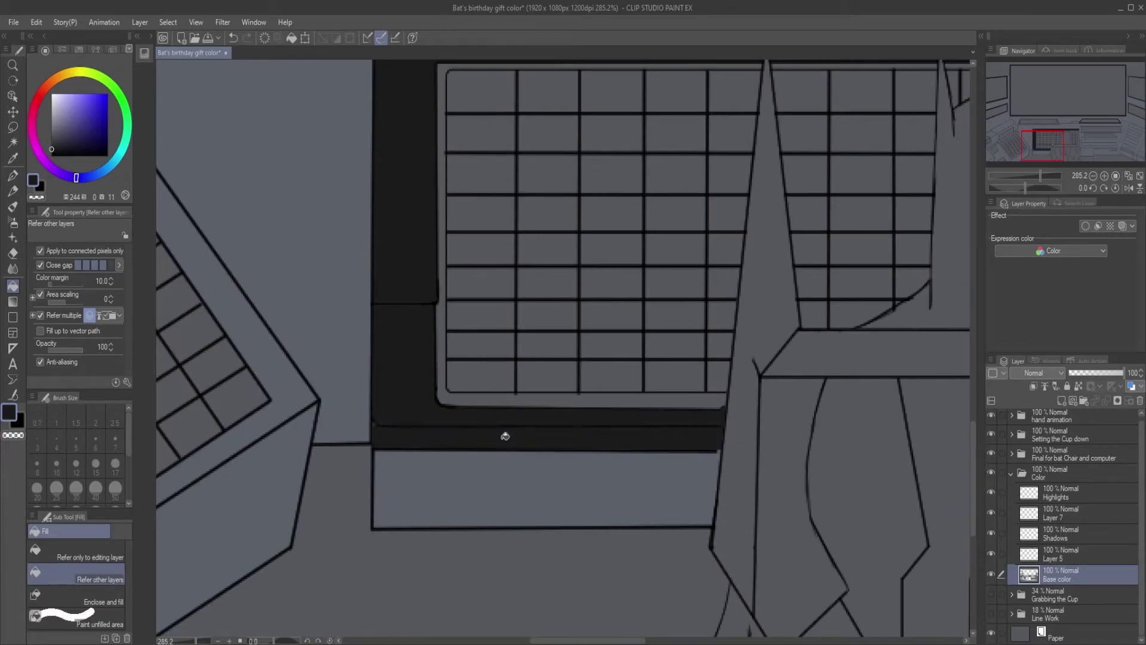
pyautogui.scroll(3, 369, 415)
pyautogui.scroll(-5, 417, 438)
# Fill the frame around the long rectangular panel below the right trapezoid screen with near-black.
pyautogui.scroll(2, 512, 384)
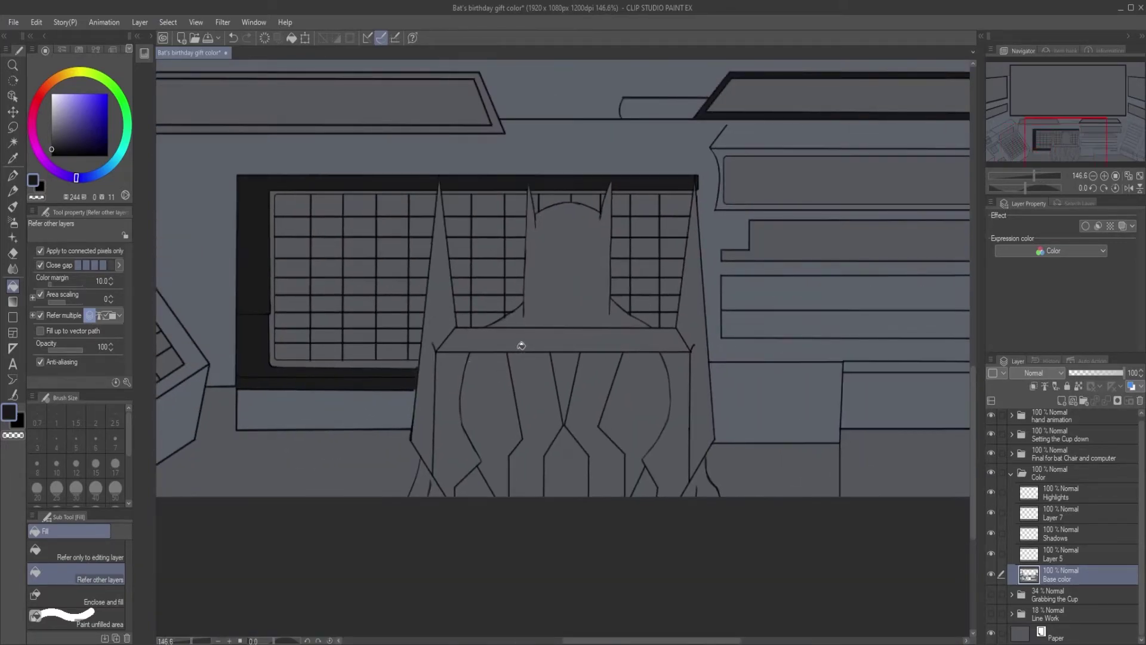
pyautogui.moveTo(601, 415); pyautogui.dragTo(518, 496)
pyautogui.click(671, 298)
pyautogui.click(671, 356)
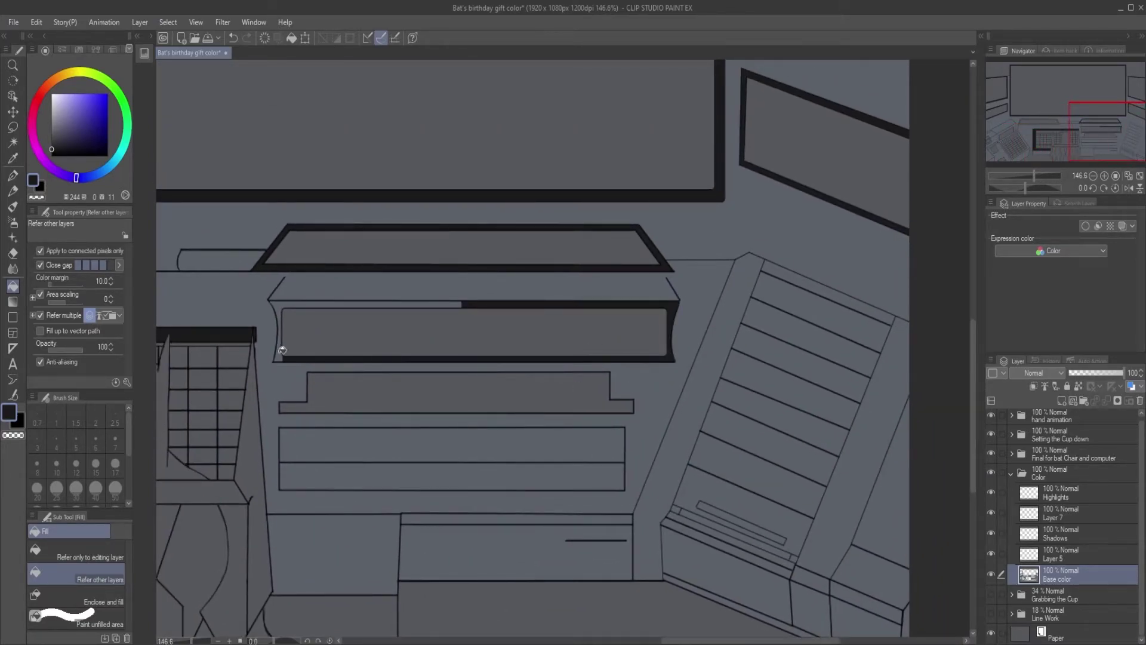
pyautogui.click(280, 355)
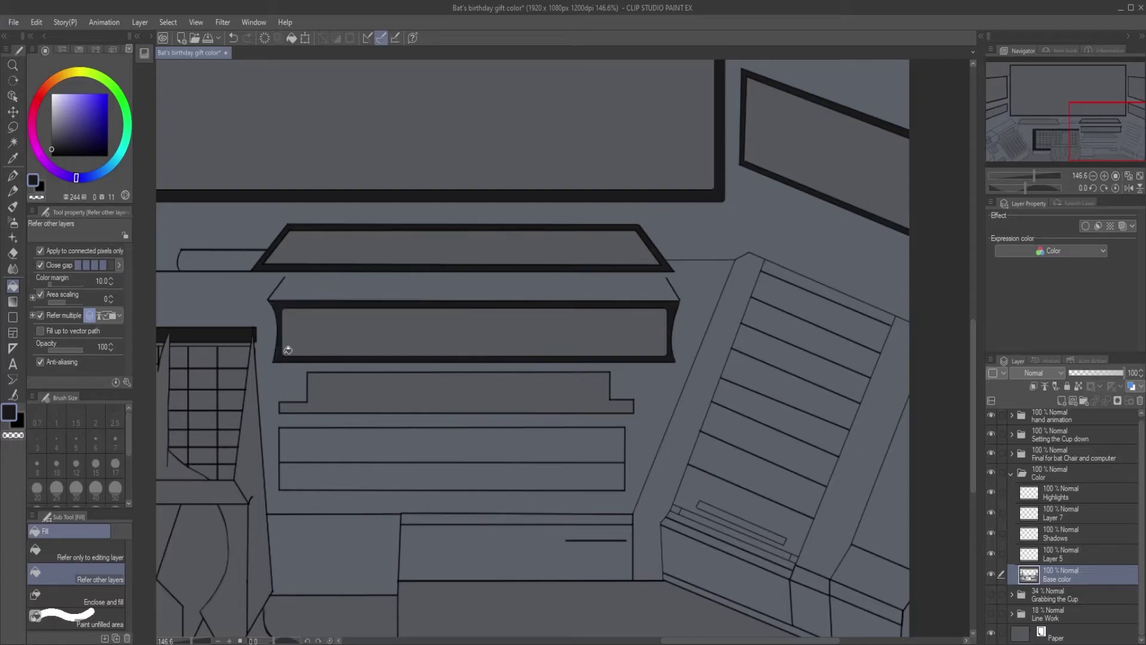
# Fill the frame of the small tilted screen at the left console's edge with near-black.
pyautogui.moveTo(287, 483); pyautogui.dragTo(890, 440)
pyautogui.moveTo(418, 417); pyautogui.dragTo(886, 412)
pyautogui.click(437, 422)
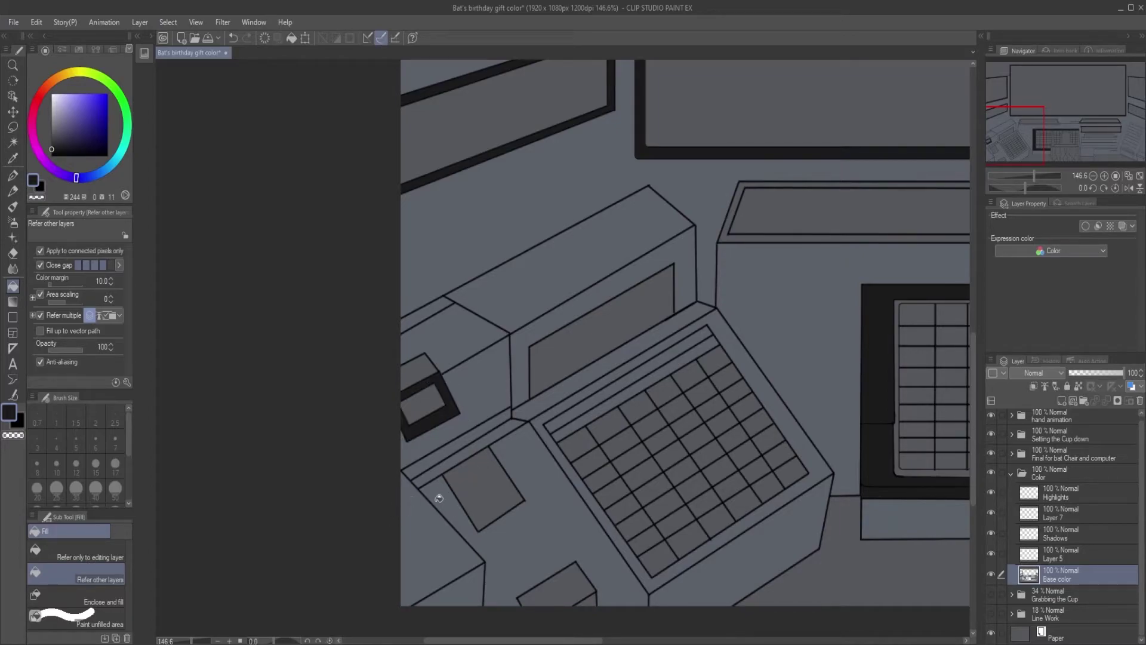
# Choose a light grey (hue 244, saturation 3, value 71) and fill all keys of the tilted left keyboard.
pyautogui.scroll(2, 457, 379)
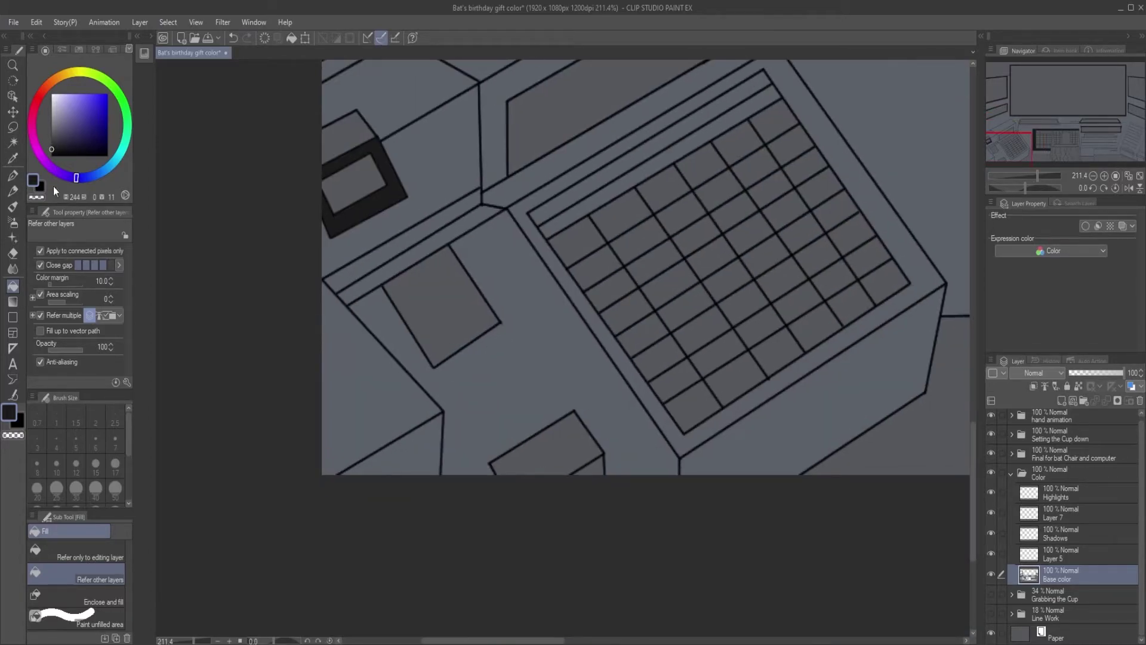
pyautogui.scroll(-2, 417, 315)
pyautogui.scroll(2, 325, 295)
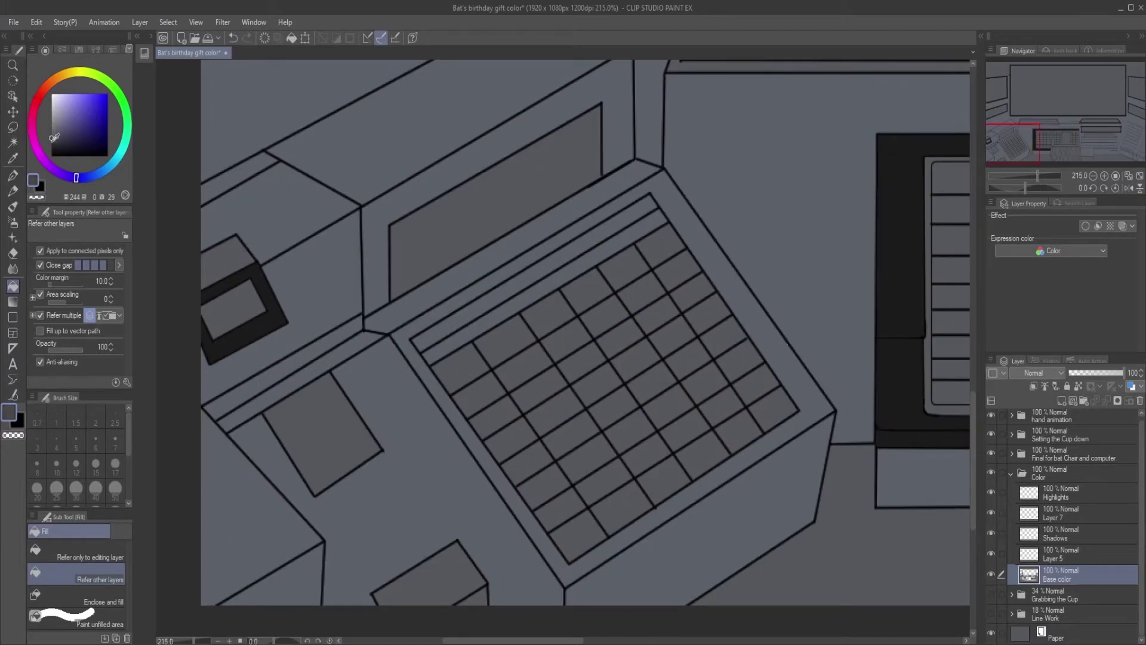
pyautogui.moveTo(464, 364)
pyautogui.mouseDown()
pyautogui.moveTo(652, 256)
pyautogui.moveTo(681, 261)
pyautogui.moveTo(497, 379)
pyautogui.moveTo(537, 406)
pyautogui.moveTo(657, 305)
pyautogui.moveTo(633, 359)
pyautogui.moveTo(533, 464)
pyautogui.moveTo(609, 410)
pyautogui.moveTo(743, 361)
pyautogui.moveTo(562, 471)
pyautogui.moveTo(693, 417)
pyautogui.moveTo(689, 465)
pyautogui.moveTo(570, 538)
pyautogui.mouseUp()
# Fill the central keyboard's keys to the left of the chair with the same light grey.
pyautogui.moveTo(764, 362); pyautogui.dragTo(392, 485)
pyautogui.moveTo(585, 301)
pyautogui.mouseDown()
pyautogui.moveTo(736, 335)
pyautogui.moveTo(670, 371)
pyautogui.moveTo(718, 396)
pyautogui.moveTo(683, 440)
pyautogui.moveTo(658, 448)
pyautogui.mouseUp()
pyautogui.moveTo(683, 378); pyautogui.dragTo(627, 337)
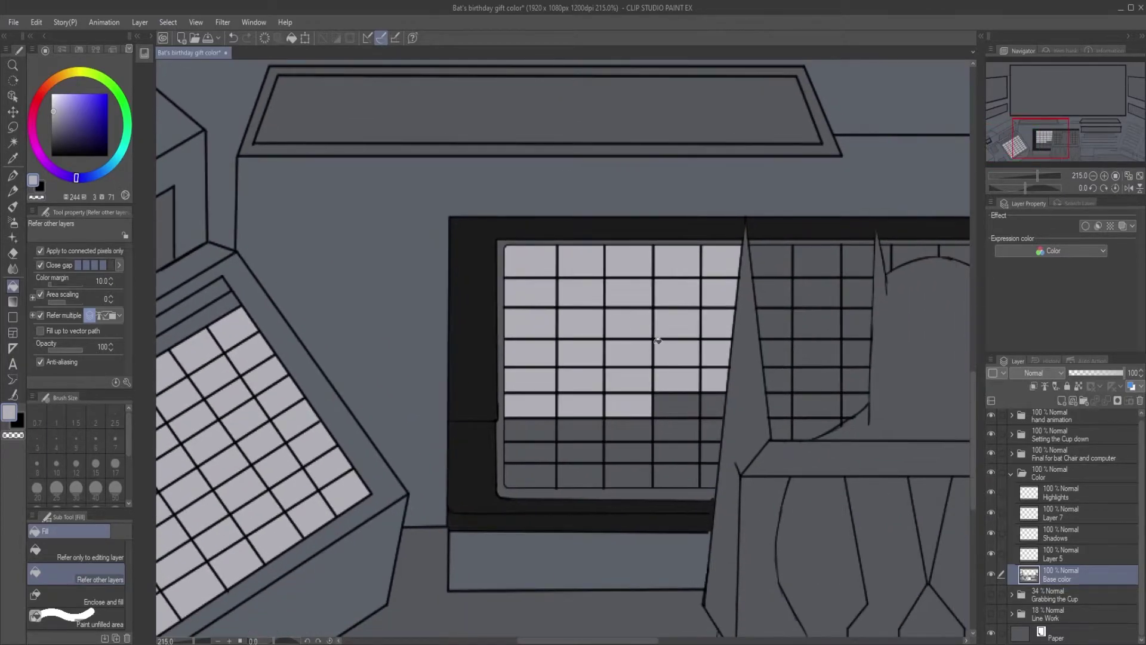
pyautogui.moveTo(679, 407)
pyautogui.mouseDown()
pyautogui.moveTo(711, 430)
pyautogui.moveTo(543, 455)
pyautogui.moveTo(710, 448)
pyautogui.moveTo(538, 472)
pyautogui.mouseUp()
pyautogui.moveTo(737, 384); pyautogui.dragTo(591, 442)
pyautogui.moveTo(623, 381)
pyautogui.mouseDown()
pyautogui.moveTo(639, 307)
pyautogui.moveTo(625, 417)
pyautogui.mouseUp()
# Fill the central keyboard's keys visible behind the chair and around Batman's head with the same light grey.
pyautogui.moveTo(598, 285)
pyautogui.mouseDown()
pyautogui.moveTo(663, 456)
pyautogui.moveTo(704, 317)
pyautogui.moveTo(708, 458)
pyautogui.moveTo(670, 524)
pyautogui.moveTo(735, 341)
pyautogui.moveTo(639, 338)
pyautogui.mouseUp()
pyautogui.moveTo(629, 334)
pyautogui.mouseDown()
pyautogui.moveTo(665, 317)
pyautogui.moveTo(737, 328)
pyautogui.mouseUp()
pyautogui.click(776, 331)
pyautogui.scroll(5, 770, 328)
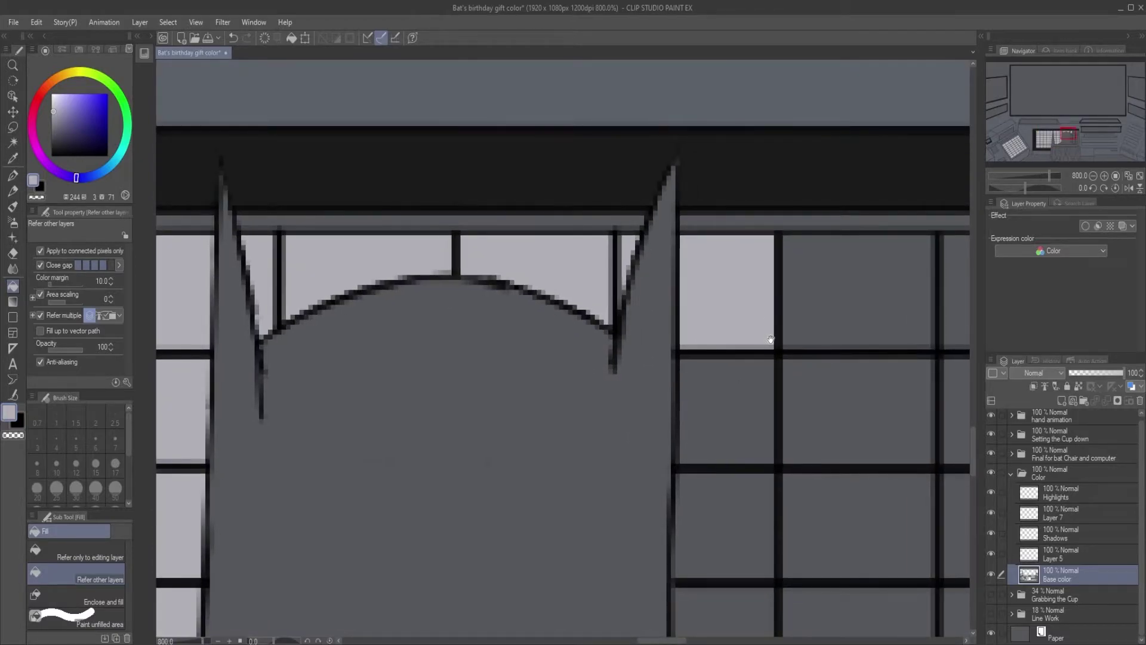
pyautogui.scroll(-5, 770, 339)
pyautogui.moveTo(663, 394)
pyautogui.mouseDown()
pyautogui.moveTo(671, 428)
pyautogui.moveTo(711, 471)
pyautogui.moveTo(761, 432)
pyautogui.moveTo(729, 566)
pyautogui.mouseUp()
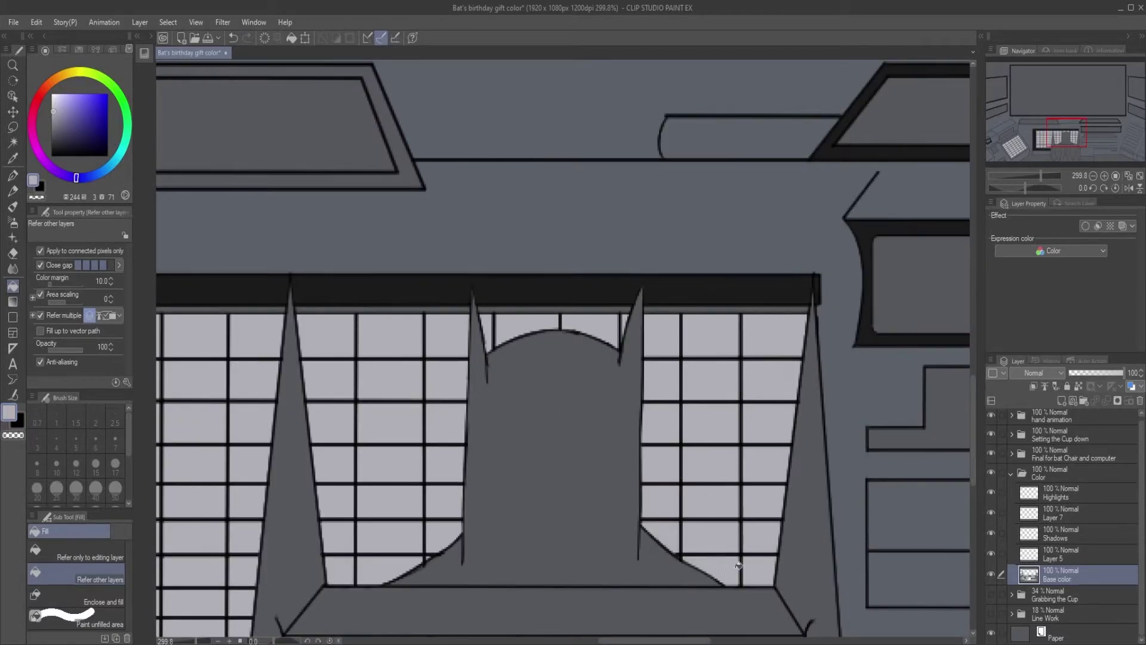
# Choose a darker grey (hue 244, value 58) and fill the thin border strips around the central keyboard's keys.
pyautogui.scroll(-2, 728, 565)
pyautogui.moveTo(634, 597); pyautogui.dragTo(637, 407)
pyautogui.moveTo(515, 270); pyautogui.dragTo(671, 428)
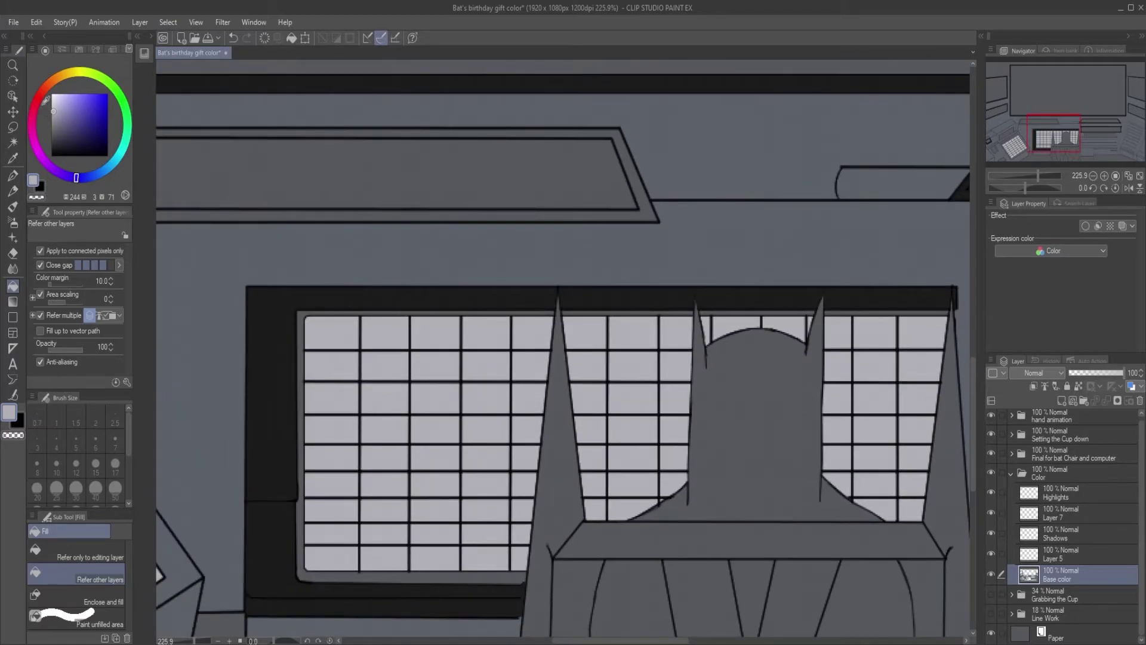
pyautogui.click(303, 469)
pyautogui.scroll(8, 568, 309)
pyautogui.click(601, 264)
pyautogui.scroll(-4, 601, 265)
pyautogui.moveTo(835, 263); pyautogui.dragTo(372, 400)
pyautogui.click(664, 367)
pyautogui.moveTo(794, 403)
pyautogui.mouseDown()
pyautogui.moveTo(664, 368)
pyautogui.moveTo(409, 379)
pyautogui.mouseUp()
pyautogui.click(746, 350)
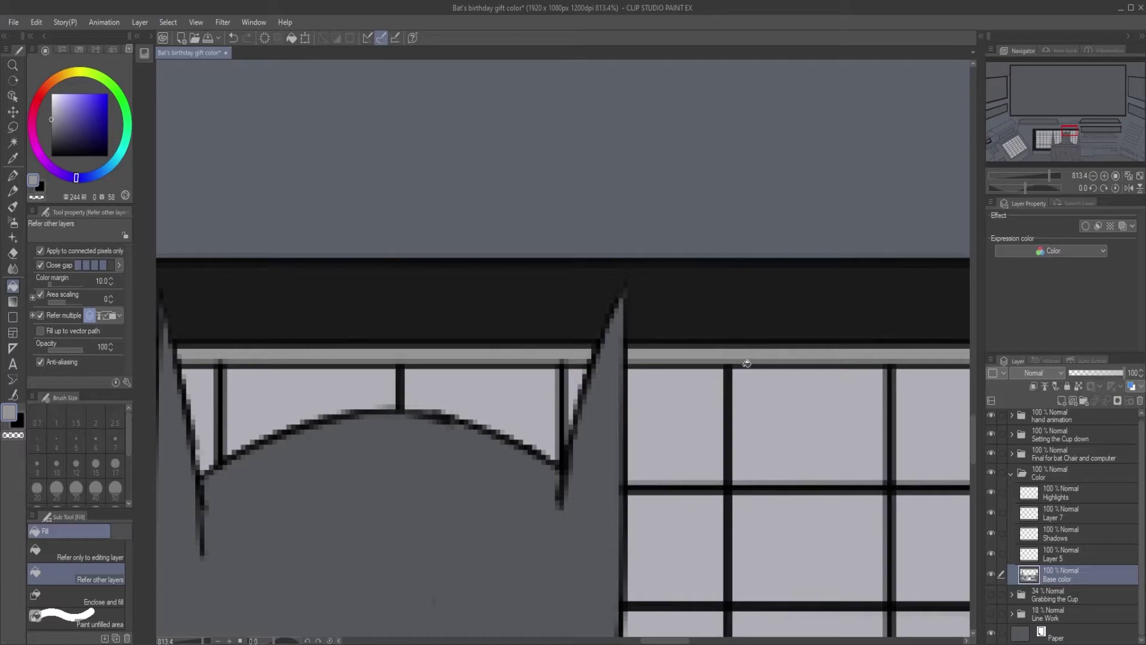
pyautogui.scroll(-5, 746, 363)
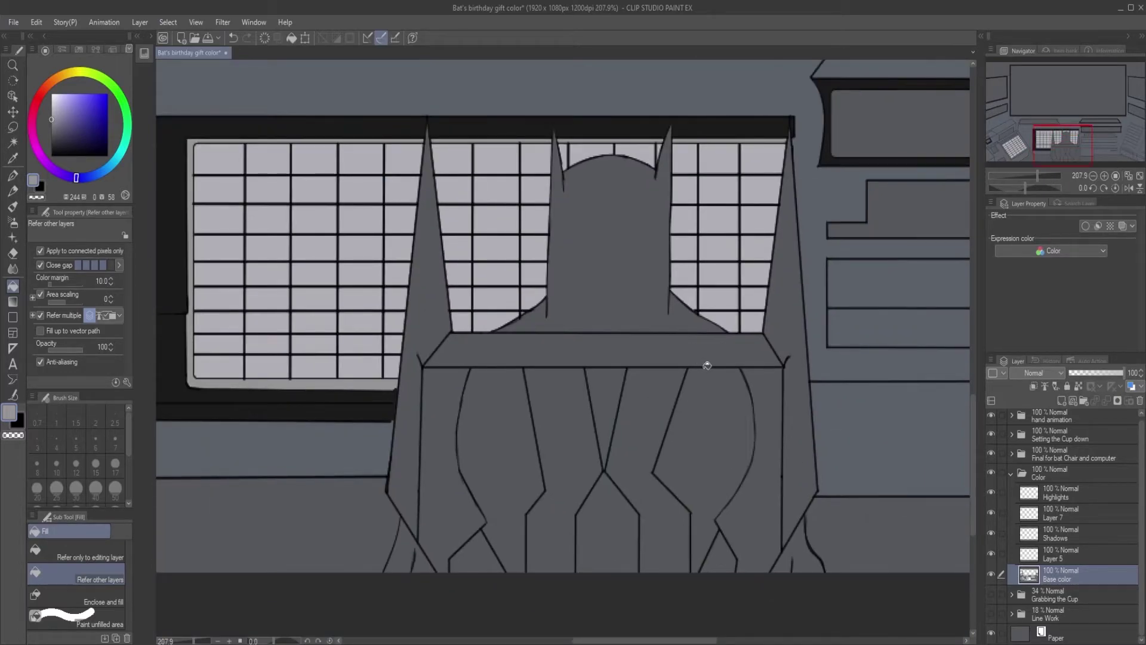
# Sample the near-black frame color from the upper left wall screen with the Eyedropper.
pyautogui.scroll(-5, 676, 388)
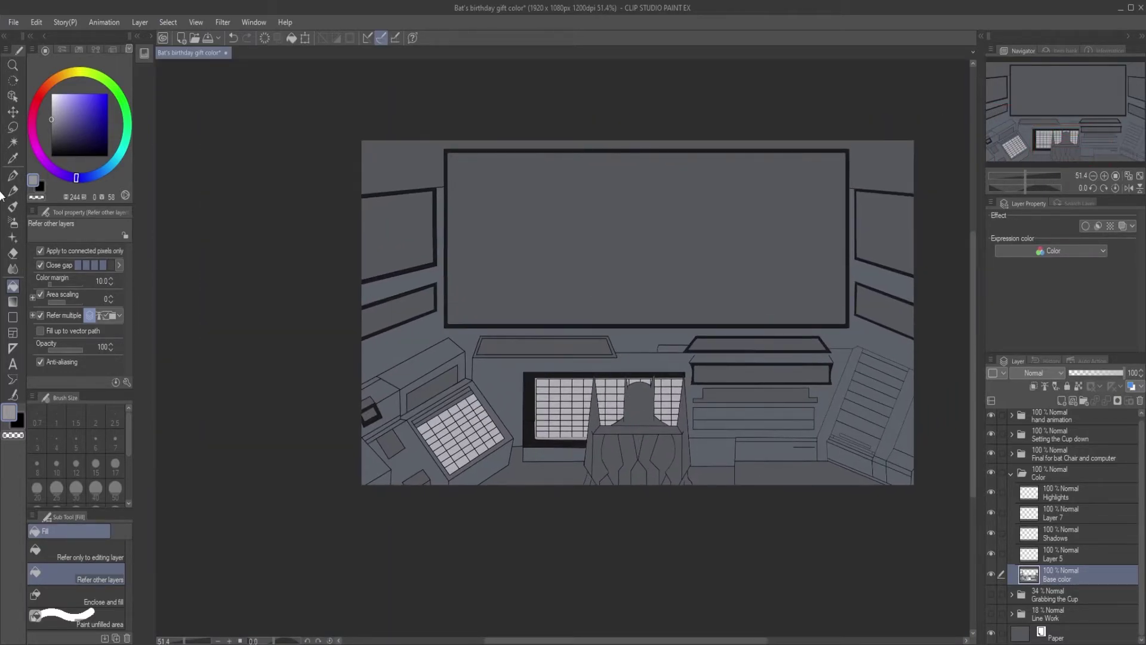
pyautogui.click(13, 159)
pyautogui.scroll(4, 446, 251)
pyautogui.click(415, 297)
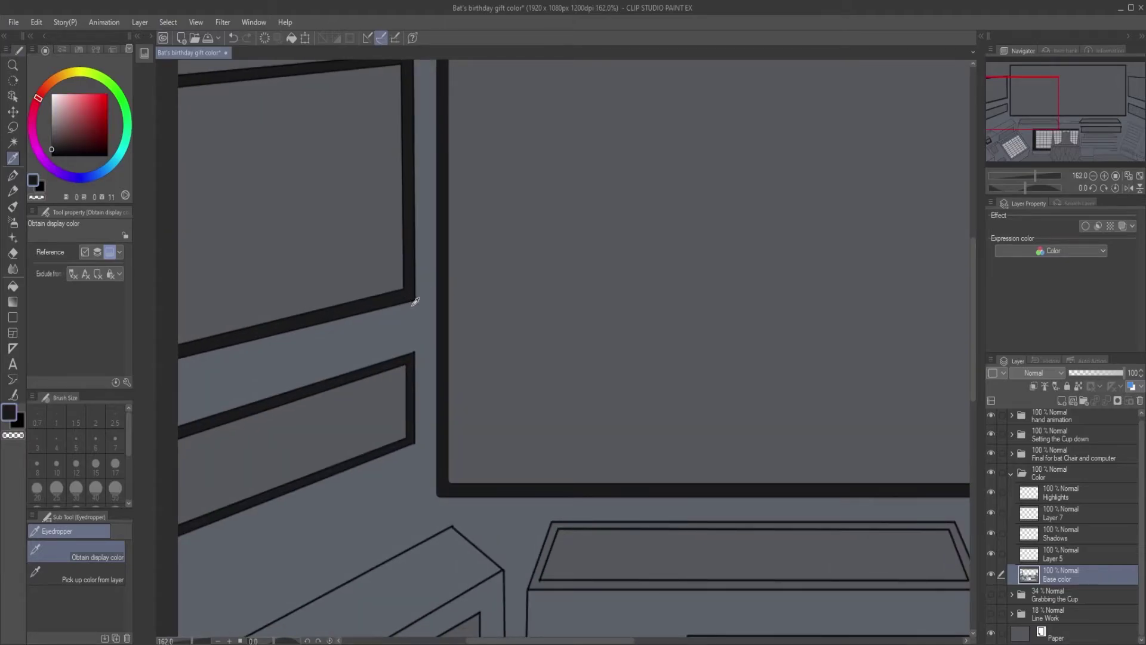
pyautogui.scroll(-1, 414, 318)
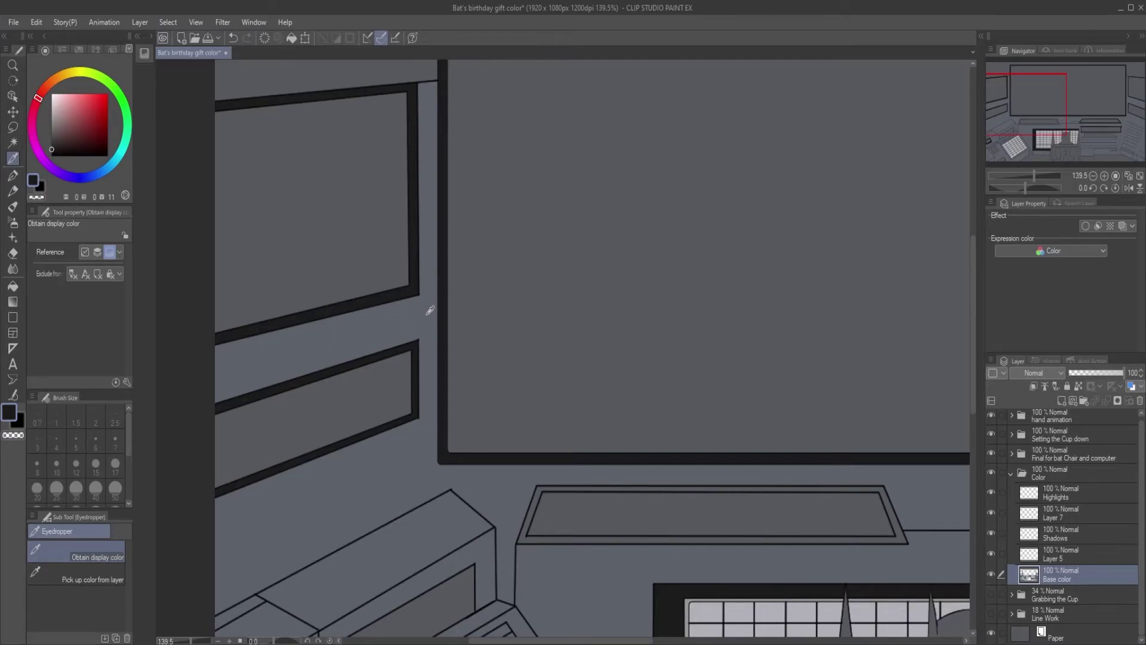
pyautogui.scroll(-1, 435, 289)
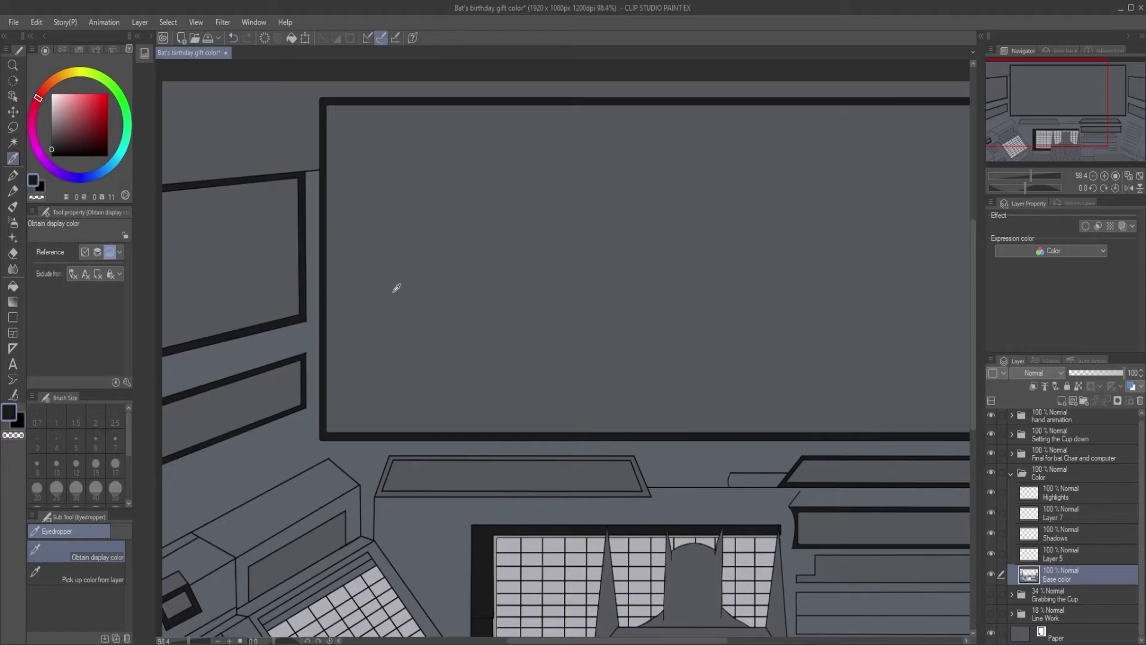
pyautogui.scroll(-1, 435, 371)
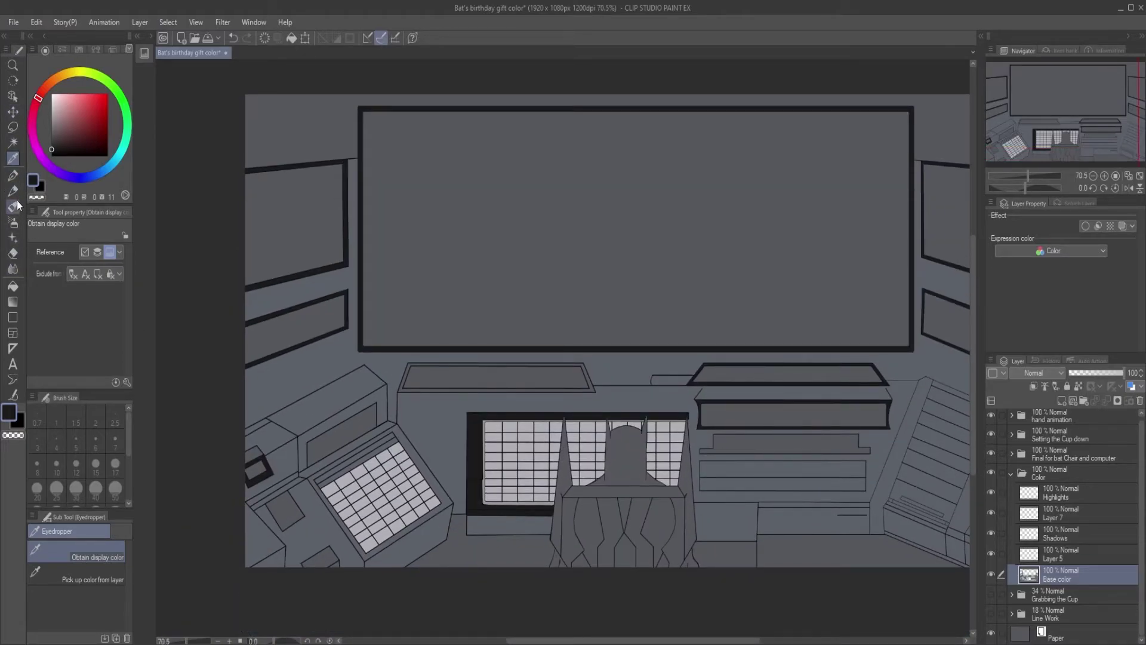
# Fill the frame of the trapezoidal panel below the big screen, above the grid display, with near-black.
pyautogui.click(12, 286)
pyautogui.scroll(2, 409, 365)
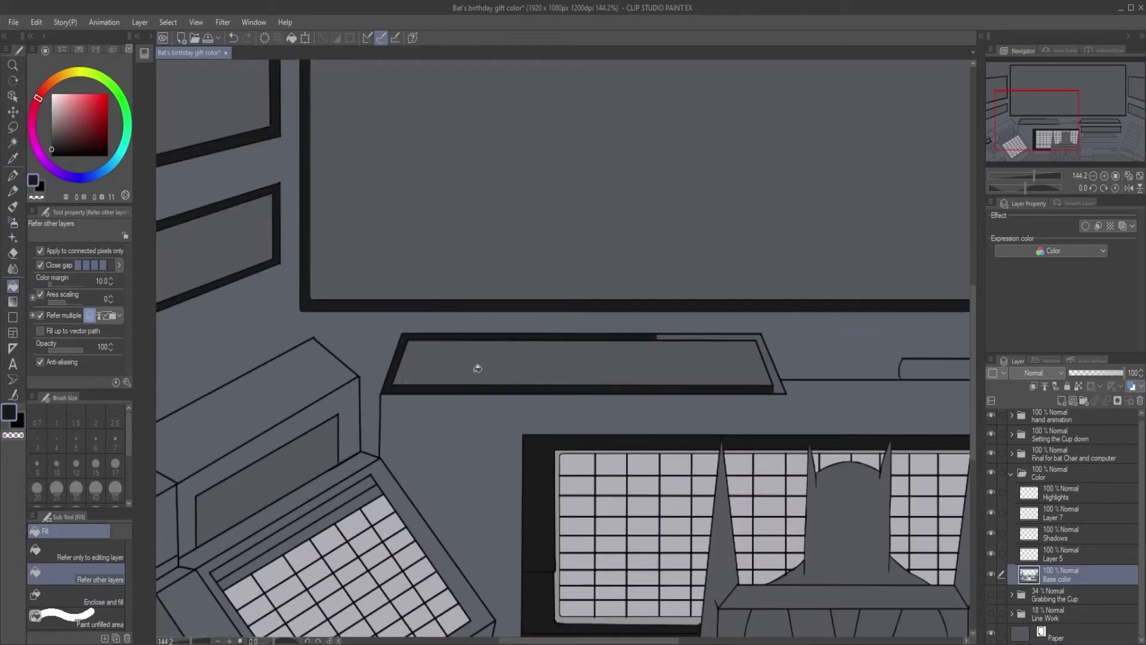
pyautogui.scroll(-2, 796, 405)
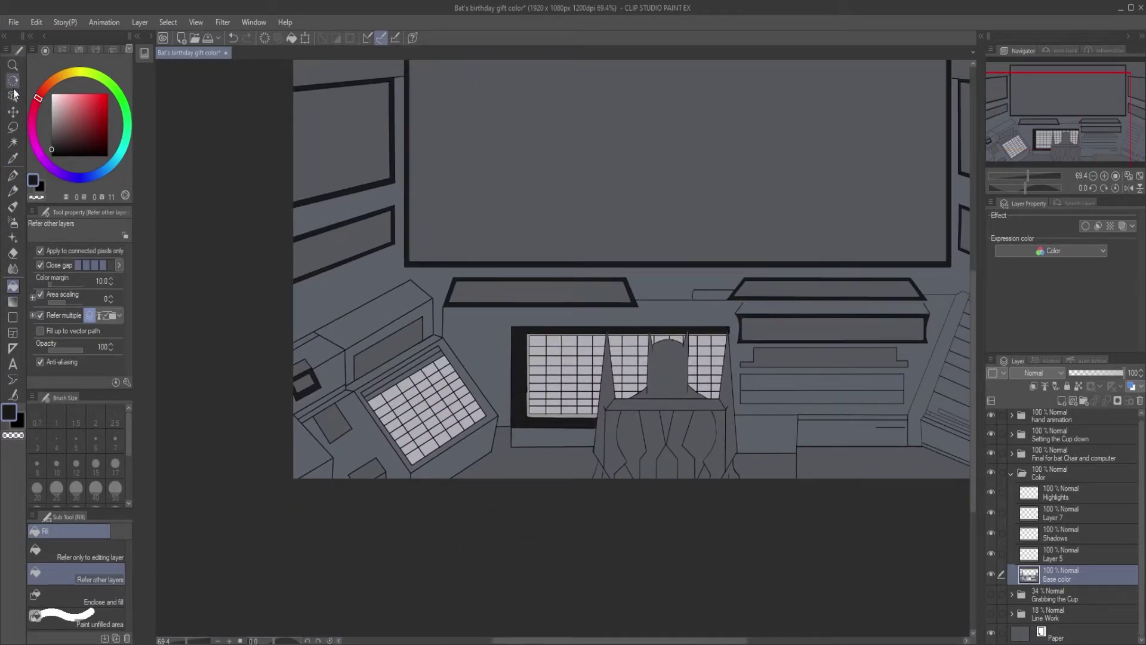
# Fill the chair's side posts and horizontal crossbar with the same near-black on the Base color layer.
pyautogui.scroll(-2, 609, 350)
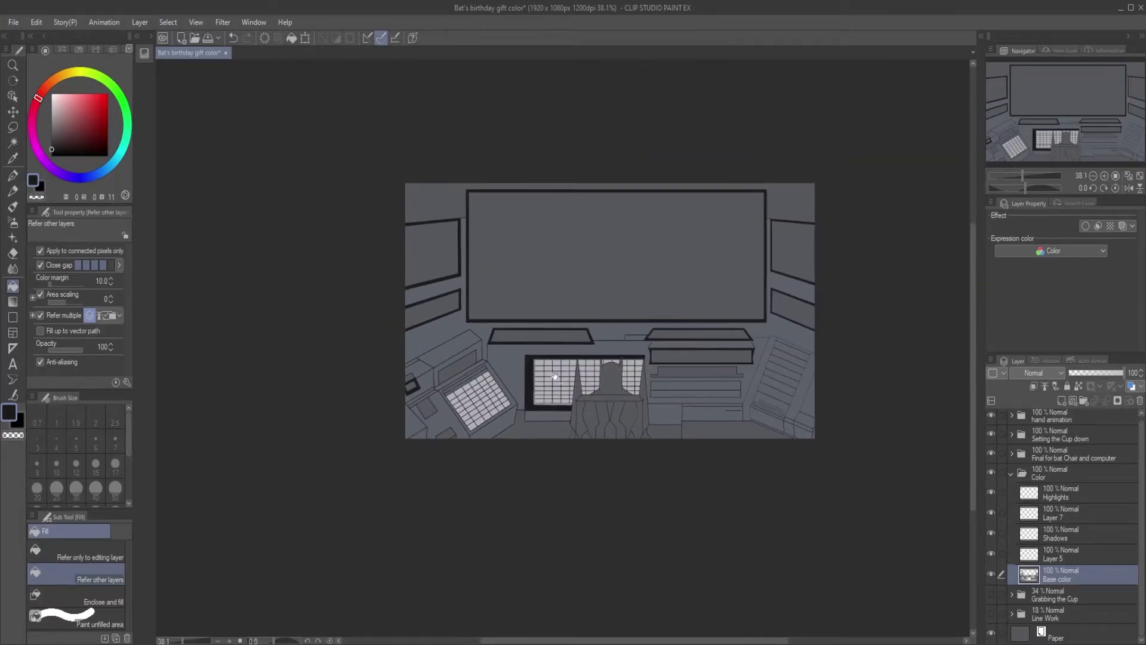
pyautogui.scroll(4, 519, 381)
pyautogui.moveTo(519, 380); pyautogui.dragTo(524, 225)
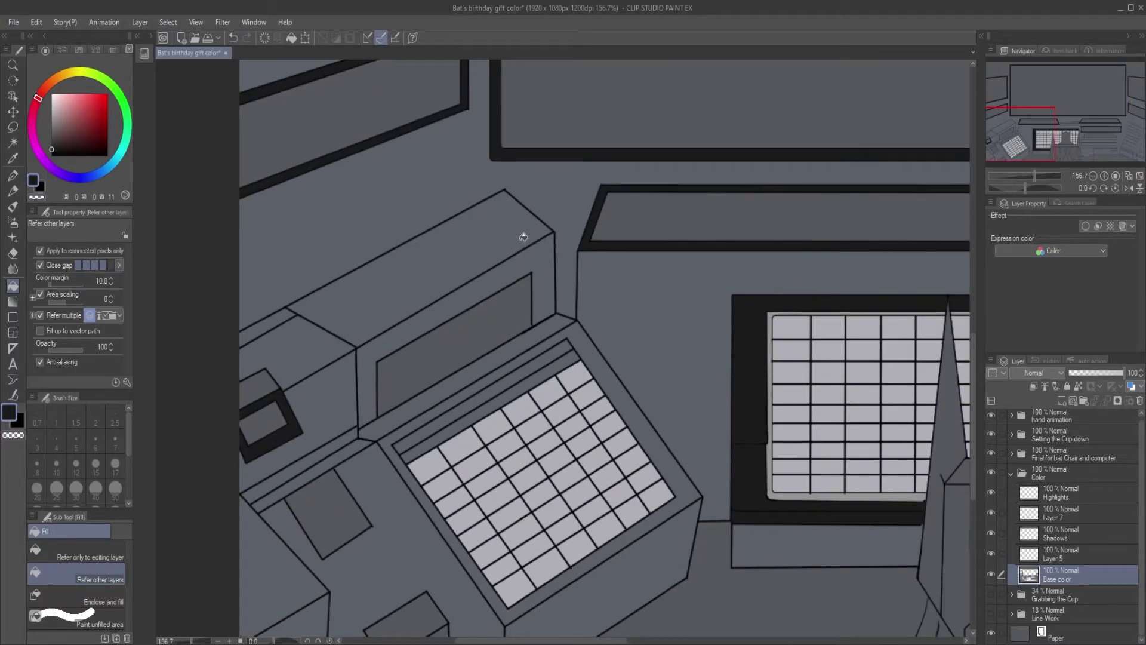
pyautogui.scroll(-2, 425, 352)
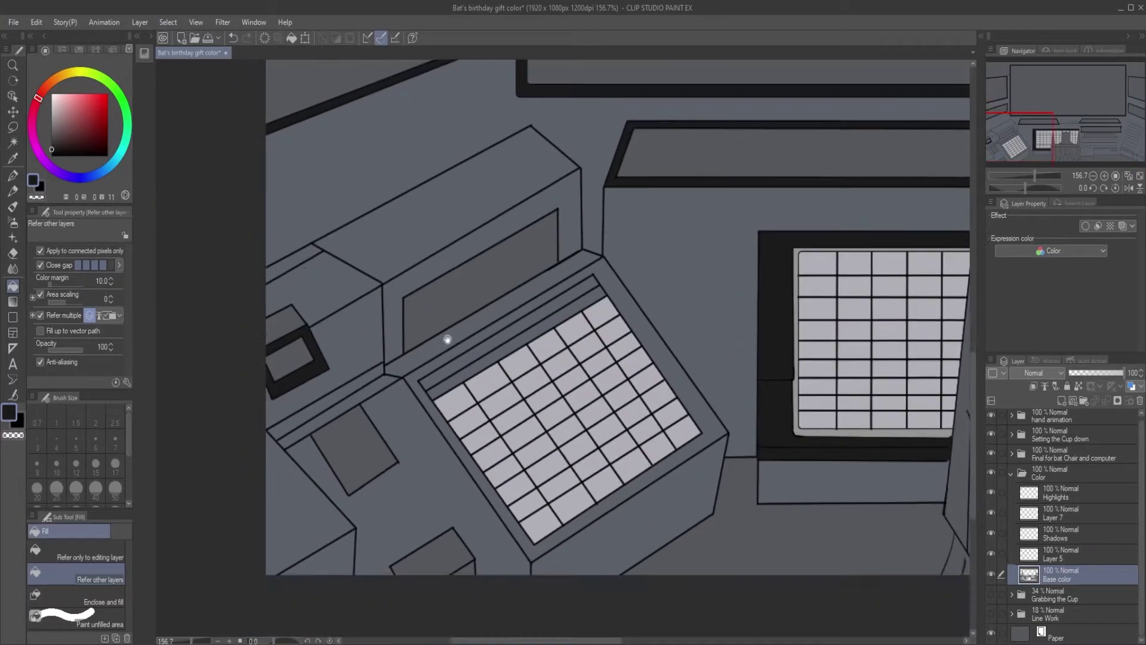
pyautogui.click(584, 321)
pyautogui.click(570, 378)
pyautogui.click(660, 351)
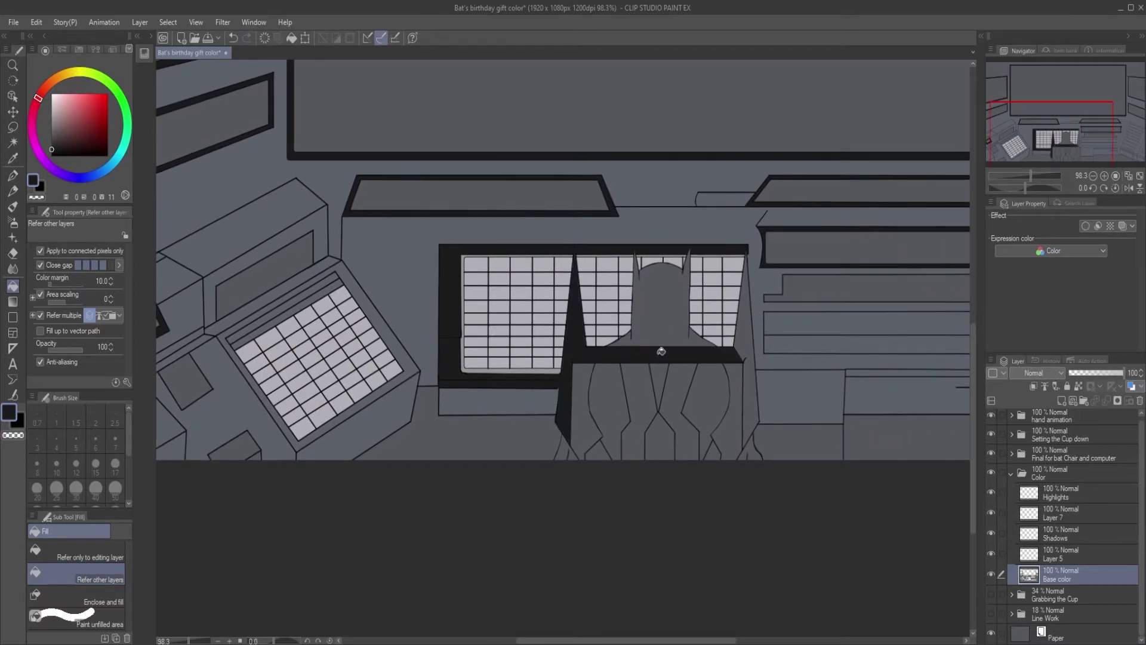
pyautogui.click(753, 297)
pyautogui.scroll(2, 695, 428)
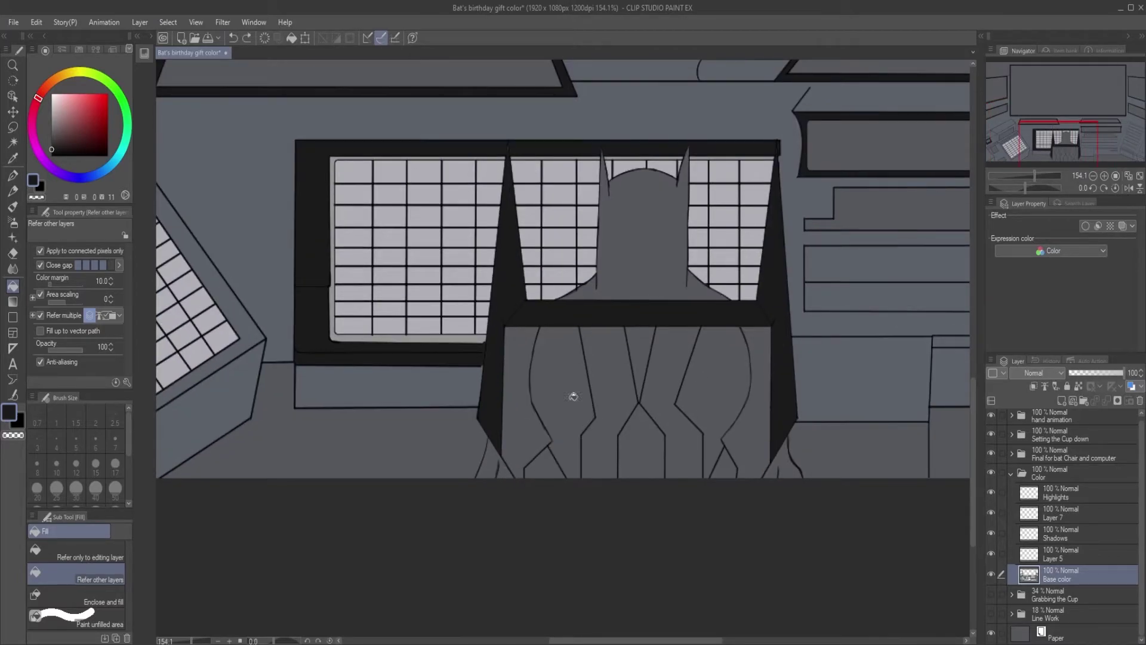
# Fill the chair's curved and central lower supports near-black, and shift the drawing colour's hue to 231.
pyautogui.click(600, 427)
pyautogui.click(512, 430)
pyautogui.click(745, 406)
pyautogui.moveTo(98, 173); pyautogui.dragTo(86, 177)
# Try filling the bat-eared silhouette and its shoulders with the near-black colour.
pyautogui.click(643, 246)
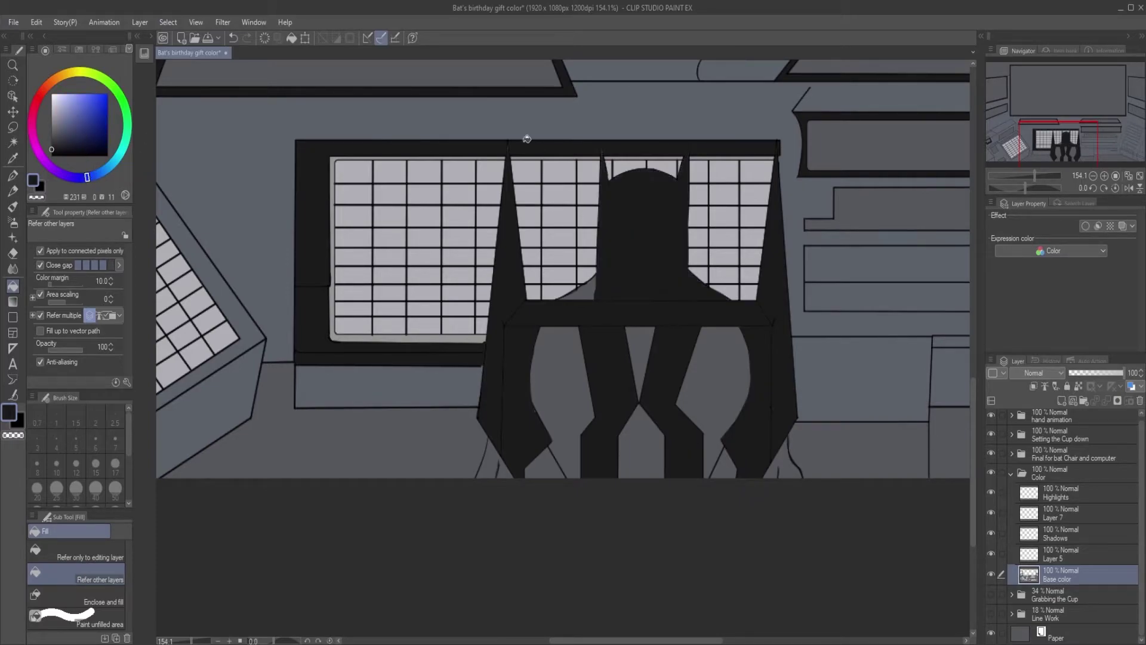
pyautogui.scroll(9, 547, 279)
pyautogui.click(463, 303)
pyautogui.click(582, 241)
pyautogui.scroll(-2, 584, 238)
pyautogui.scroll(4, 705, 172)
pyautogui.scroll(-3, 627, 158)
pyautogui.moveTo(952, 191)
pyautogui.mouseDown()
pyautogui.moveTo(752, 223)
pyautogui.moveTo(372, 188)
pyautogui.mouseUp()
pyautogui.scroll(-5, 746, 295)
pyautogui.scroll(2, 724, 384)
pyautogui.scroll(2, 568, 218)
pyautogui.hotkey('ctrl', 'z')
# Try filling the bat-eared silhouette with a darker tone, HSV 231, 20, 0.
pyautogui.scroll(-4, 627, 256)
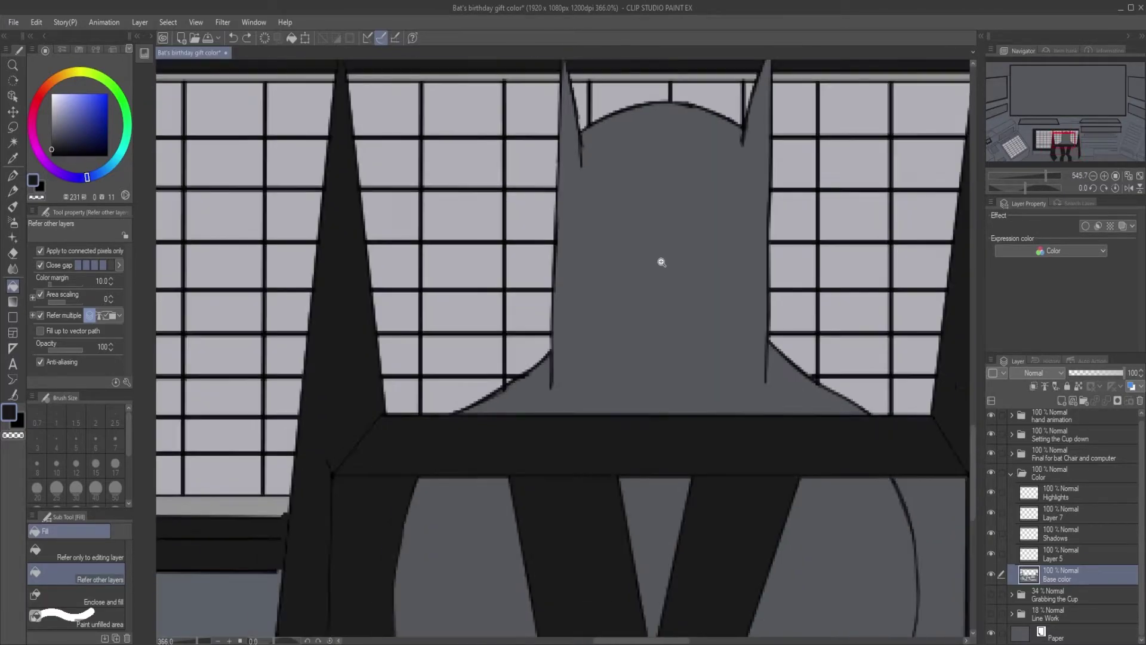
pyautogui.click(571, 410)
pyautogui.hotkey('ctrl', 'z')
pyautogui.click(63, 156)
pyautogui.click(604, 364)
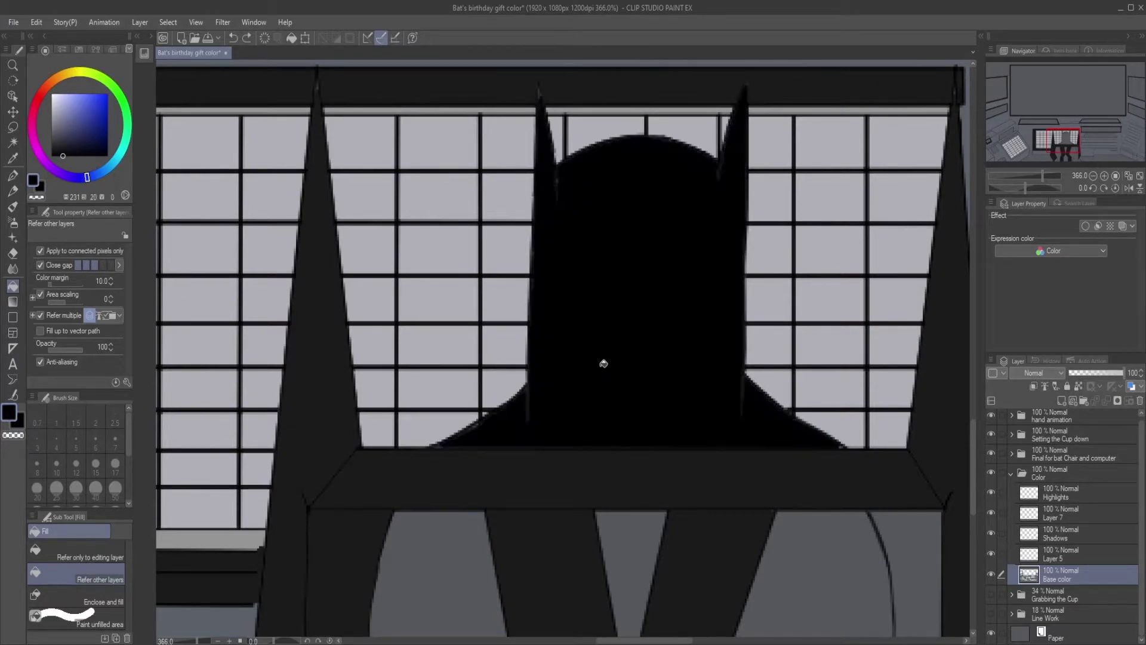
pyautogui.hotkey('ctrl', 'z')
# Fill the bat-eared silhouette and the flared pieces at the chair's base with blue-tinted near-black, HSV 231, 12, 11.
pyautogui.click(58, 149)
pyautogui.click(588, 412)
pyautogui.scroll(-2, 591, 412)
pyautogui.moveTo(773, 626); pyautogui.dragTo(750, 503)
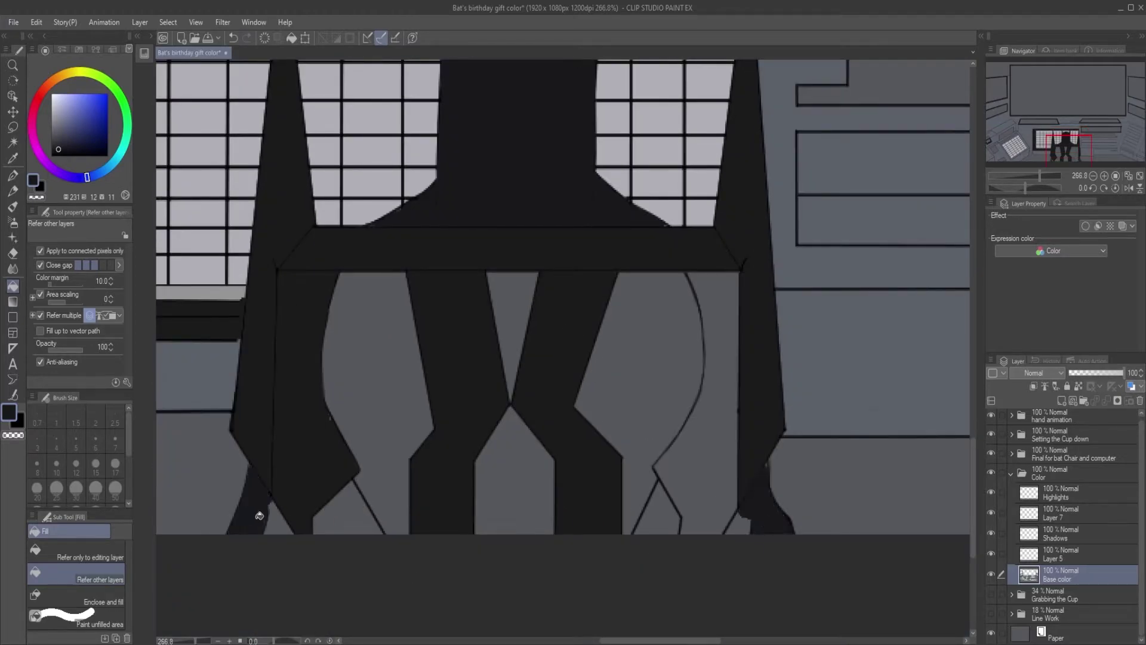
# Paint over the leftover edge pixels of the flared piece at the chair's lower left with the G-pen at size 8.
pyautogui.press('p')
pyautogui.scroll(5, 308, 387)
pyautogui.moveTo(308, 387); pyautogui.dragTo(315, 368)
pyautogui.moveTo(313, 406)
pyautogui.mouseDown()
pyautogui.moveTo(312, 438)
pyautogui.moveTo(295, 478)
pyautogui.mouseUp()
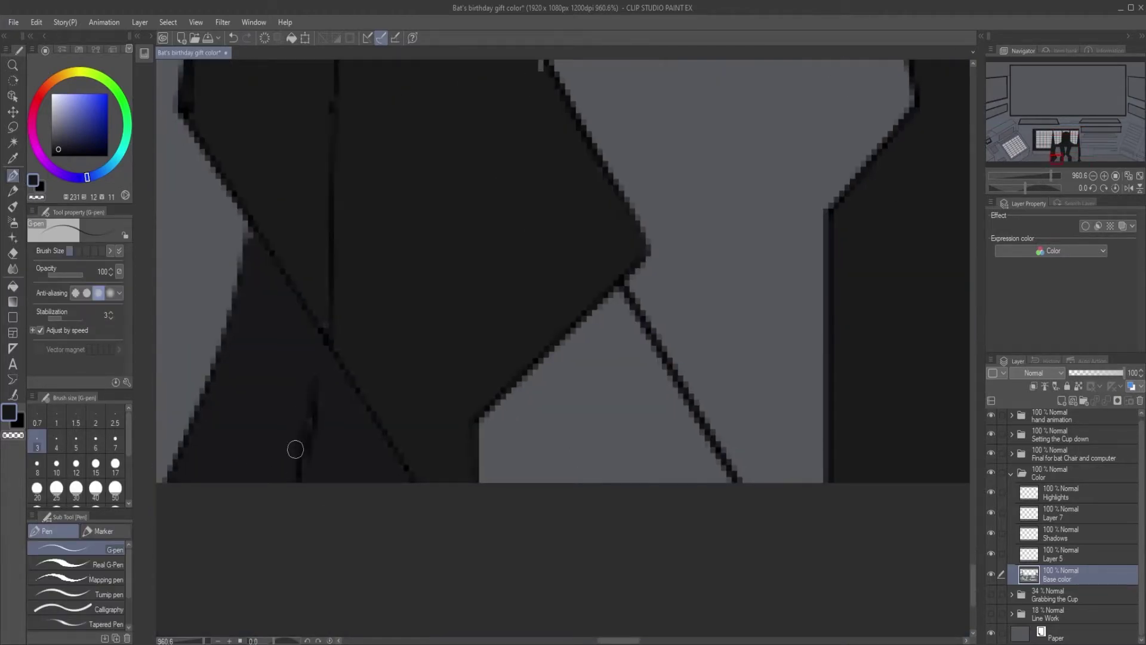
pyautogui.press(']')
pyautogui.press(']')
pyautogui.press(']')
pyautogui.press(']')
pyautogui.press(']')
pyautogui.moveTo(249, 233)
pyautogui.mouseDown()
pyautogui.moveTo(244, 251)
pyautogui.moveTo(244, 221)
pyautogui.mouseUp()
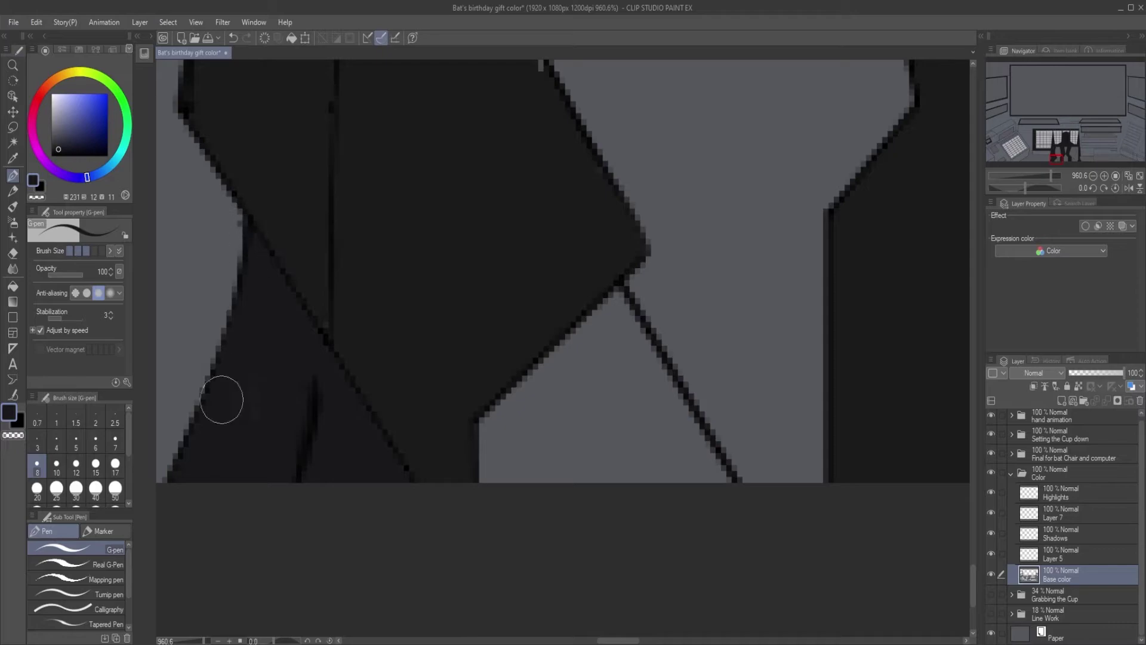
pyautogui.moveTo(200, 353); pyautogui.dragTo(320, 269)
pyautogui.moveTo(404, 344); pyautogui.dragTo(349, 345)
# Touch up the edge of the flared piece at the chair's lower right with the G-pen.
pyautogui.scroll(-3, 466, 330)
pyautogui.moveTo(944, 364); pyautogui.dragTo(545, 360)
pyautogui.scroll(2, 709, 225)
pyautogui.moveTo(711, 189); pyautogui.dragTo(695, 241)
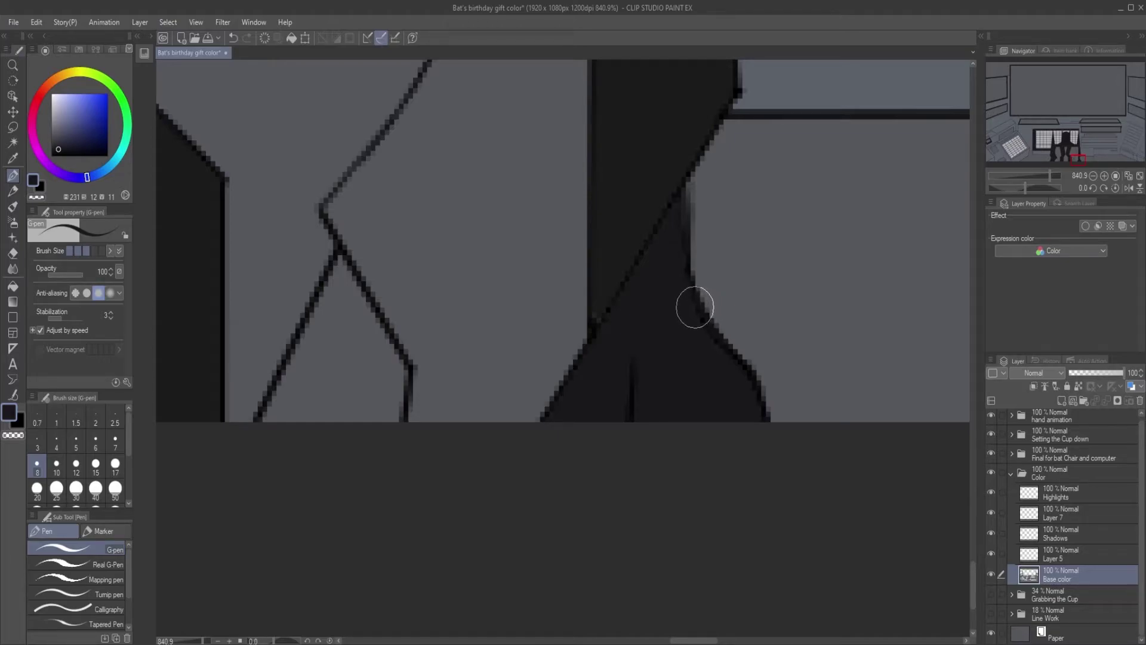
# Clean up the left shoulder and left ear edges of the bat-eared silhouette with G-pen strokes.
pyautogui.scroll(-3, 683, 303)
pyautogui.moveTo(597, 101); pyautogui.dragTo(724, 417)
pyautogui.scroll(4, 414, 374)
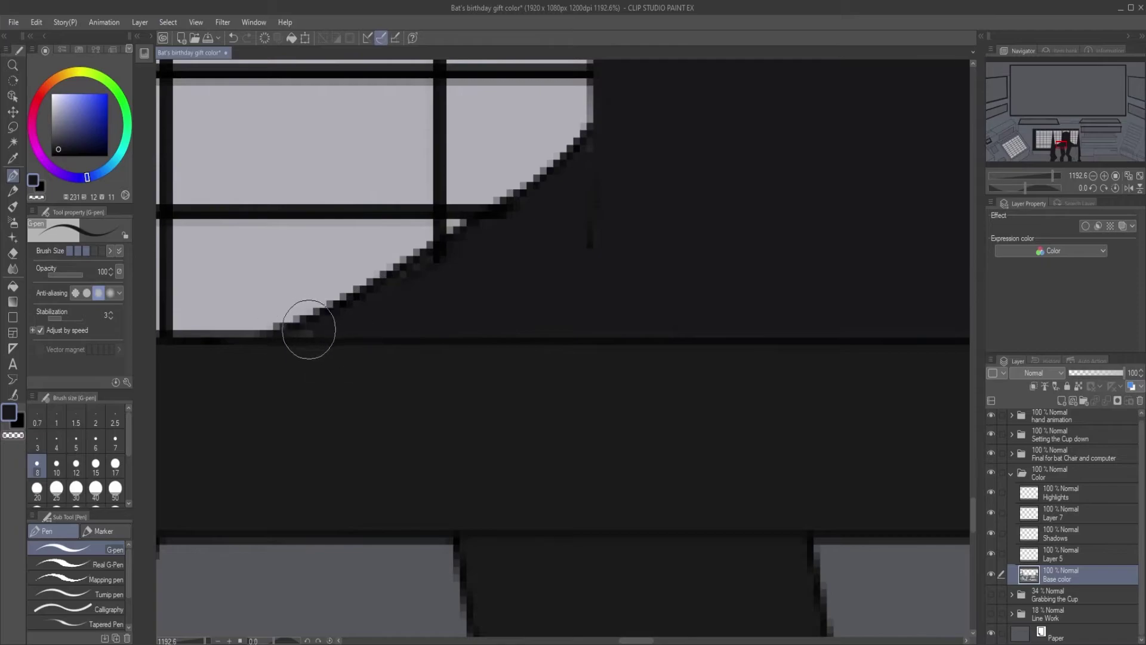
pyautogui.moveTo(557, 191)
pyautogui.mouseDown()
pyautogui.moveTo(443, 355)
pyautogui.moveTo(495, 591)
pyautogui.mouseUp()
pyautogui.moveTo(510, 84)
pyautogui.mouseDown()
pyautogui.moveTo(532, 511)
pyautogui.moveTo(520, 529)
pyautogui.mouseUp()
pyautogui.moveTo(563, 310); pyautogui.dragTo(551, 471)
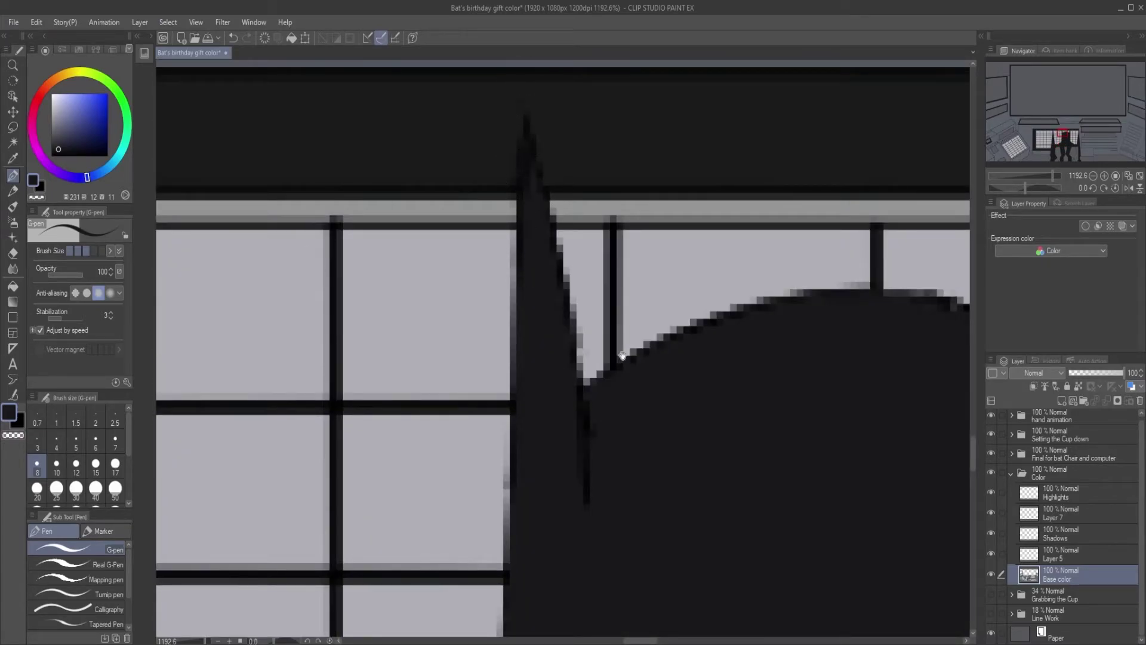
# Paint over the gaps along the right ear and right side of the bat-eared silhouette.
pyautogui.hscroll(4, 758, 346)
pyautogui.scroll(2, 772, 217)
pyautogui.moveTo(729, 528); pyautogui.dragTo(675, 89)
pyautogui.moveTo(725, 561); pyautogui.dragTo(688, 120)
pyautogui.moveTo(961, 561)
pyautogui.mouseDown()
pyautogui.moveTo(755, 437)
pyautogui.moveTo(760, 353)
pyautogui.moveTo(619, 428)
pyautogui.mouseUp()
pyautogui.click(786, 431)
# Sample the chair frame's near-black and fill the chair's right curved support with it.
pyautogui.scroll(-2, 817, 455)
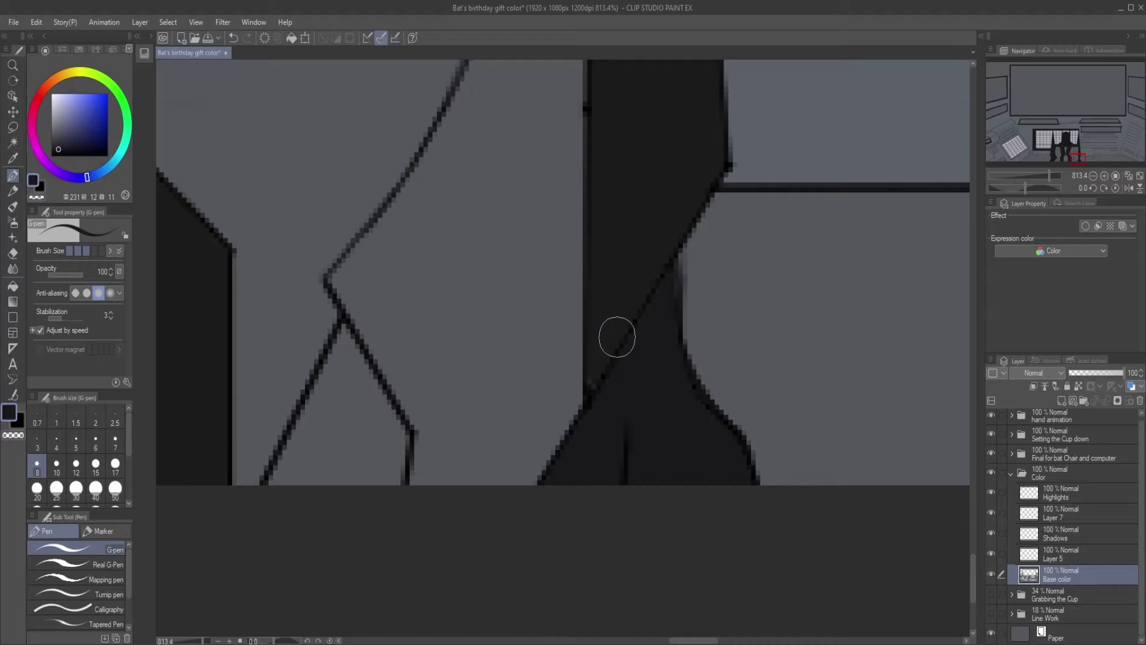
pyautogui.scroll(-6, 597, 346)
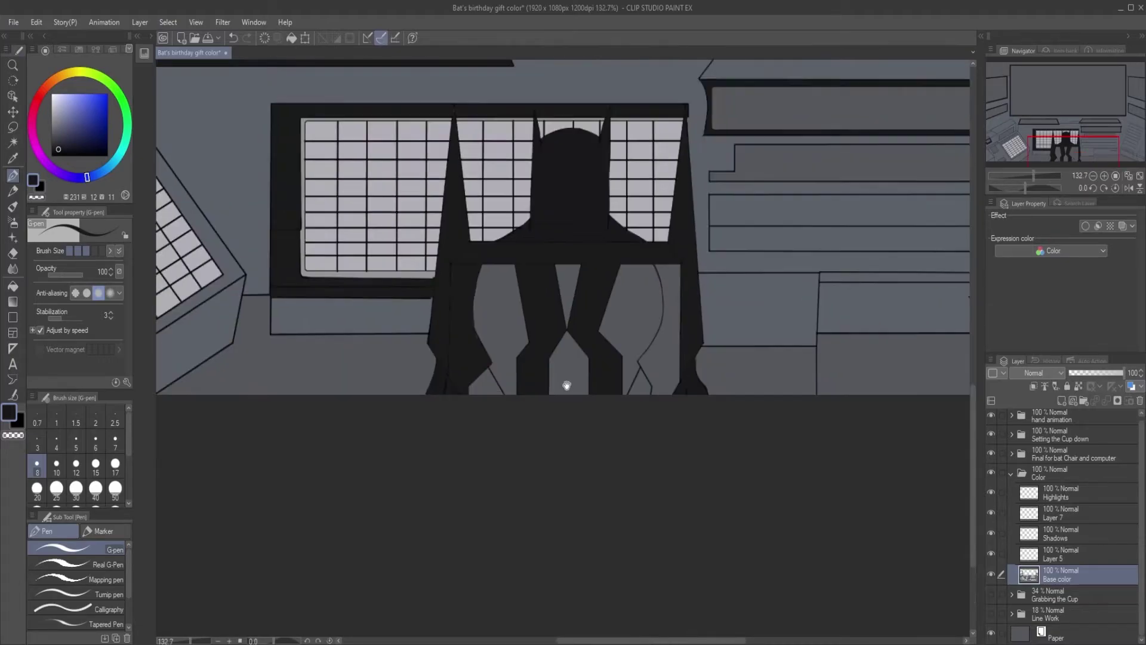
pyautogui.press('i')
pyautogui.click(418, 272)
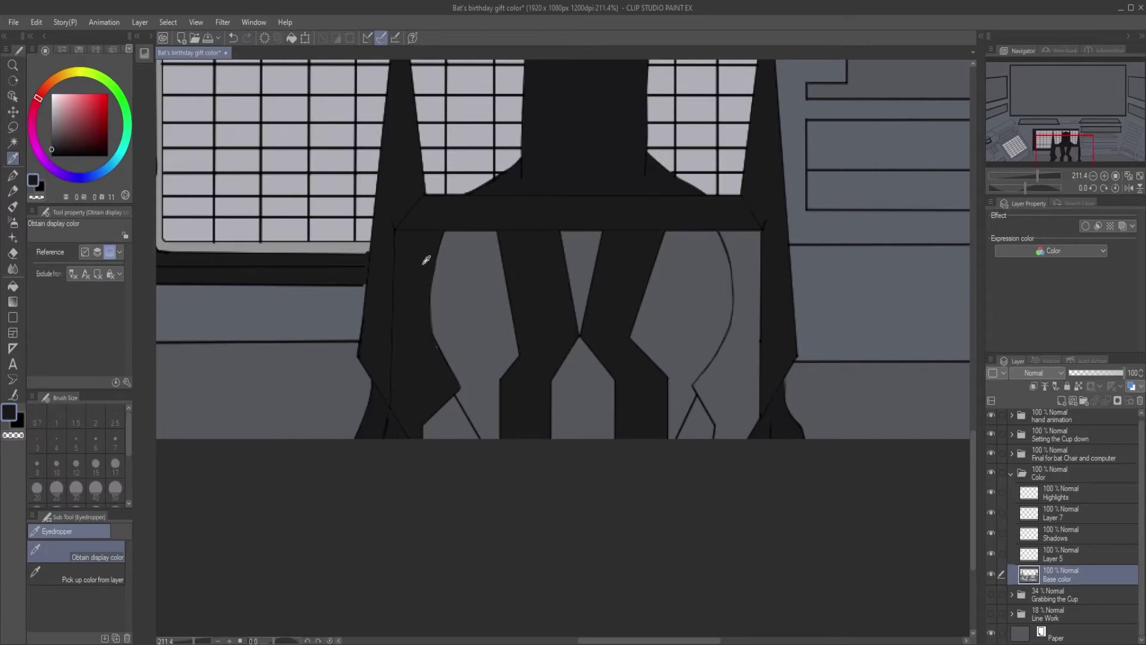
pyautogui.click(14, 175)
pyautogui.scroll(5, 428, 340)
pyautogui.scroll(-5, 452, 358)
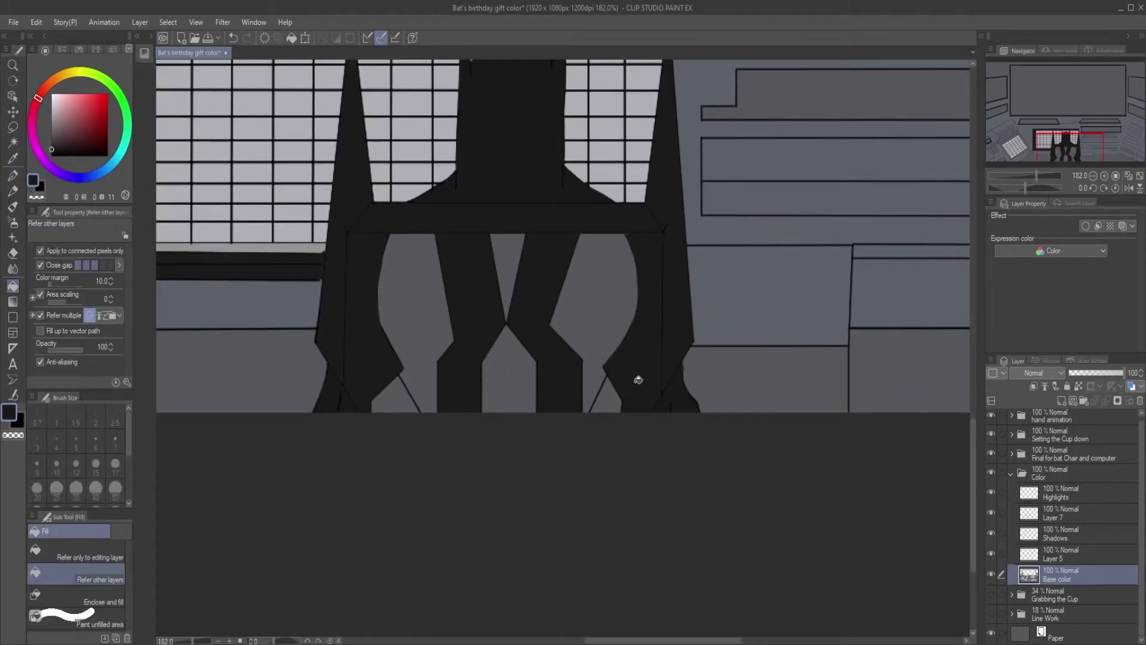
# Touch up the corners and edges of the right curved support with G-pen strokes and straight lines.
pyautogui.moveTo(634, 229); pyautogui.dragTo(686, 229)
pyautogui.moveTo(590, 269); pyautogui.dragTo(578, 273)
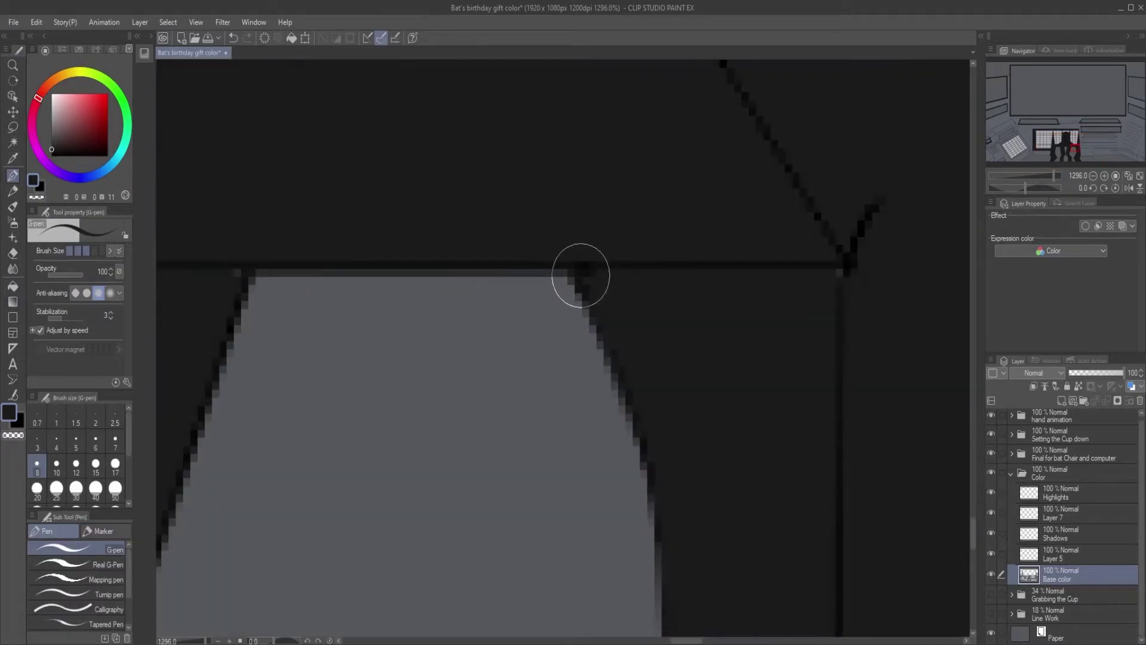
pyautogui.moveTo(672, 298); pyautogui.dragTo(659, 146)
pyautogui.moveTo(721, 185); pyautogui.dragTo(669, 185)
pyautogui.moveTo(730, 306)
pyautogui.mouseDown()
pyautogui.moveTo(687, 249)
pyautogui.moveTo(669, 319)
pyautogui.mouseUp()
pyautogui.click(697, 174)
pyautogui.keyDown('shift'); pyautogui.click(694, 550); pyautogui.keyUp('shift')
pyautogui.click(695, 169)
pyautogui.keyDown('shift'); pyautogui.click(660, 110); pyautogui.keyUp('shift')
pyautogui.scroll(-2, 686, 179)
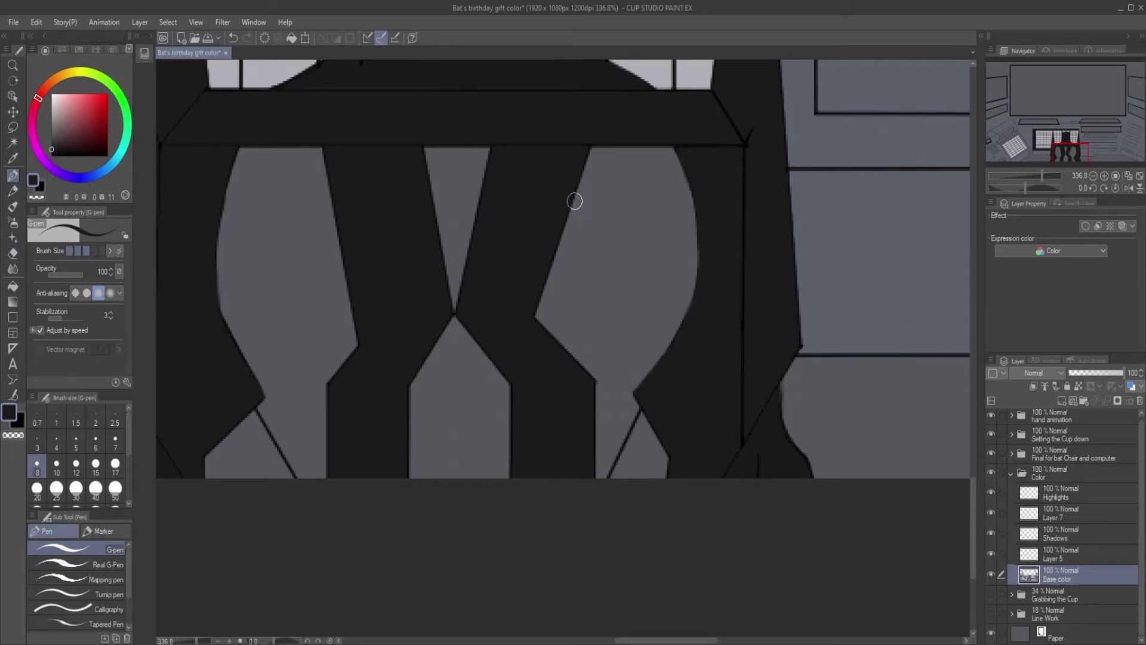
# Fill the openings between the chair's supports with dark grey at brightness 28, and set the hue to 234.
pyautogui.click(51, 139)
pyautogui.click(12, 286)
pyautogui.click(287, 310)
pyautogui.click(597, 334)
pyautogui.click(489, 380)
pyautogui.click(457, 209)
pyautogui.click(251, 448)
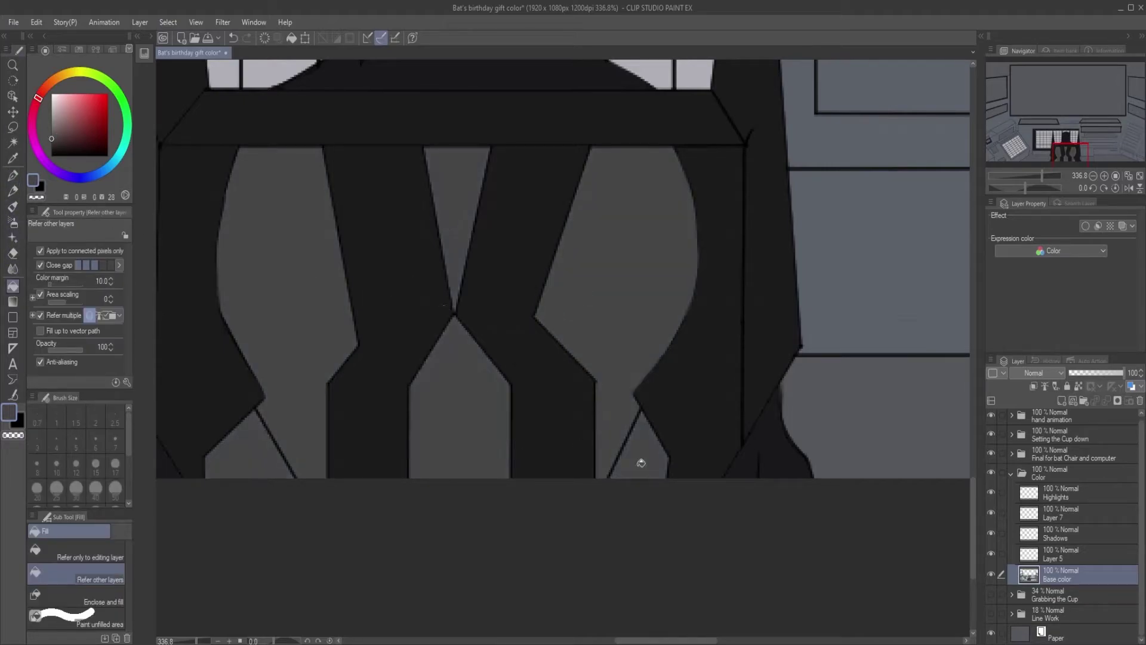
pyautogui.click(643, 463)
pyautogui.scroll(-3, 621, 272)
pyautogui.click(84, 178)
pyautogui.click(499, 288)
pyautogui.click(535, 280)
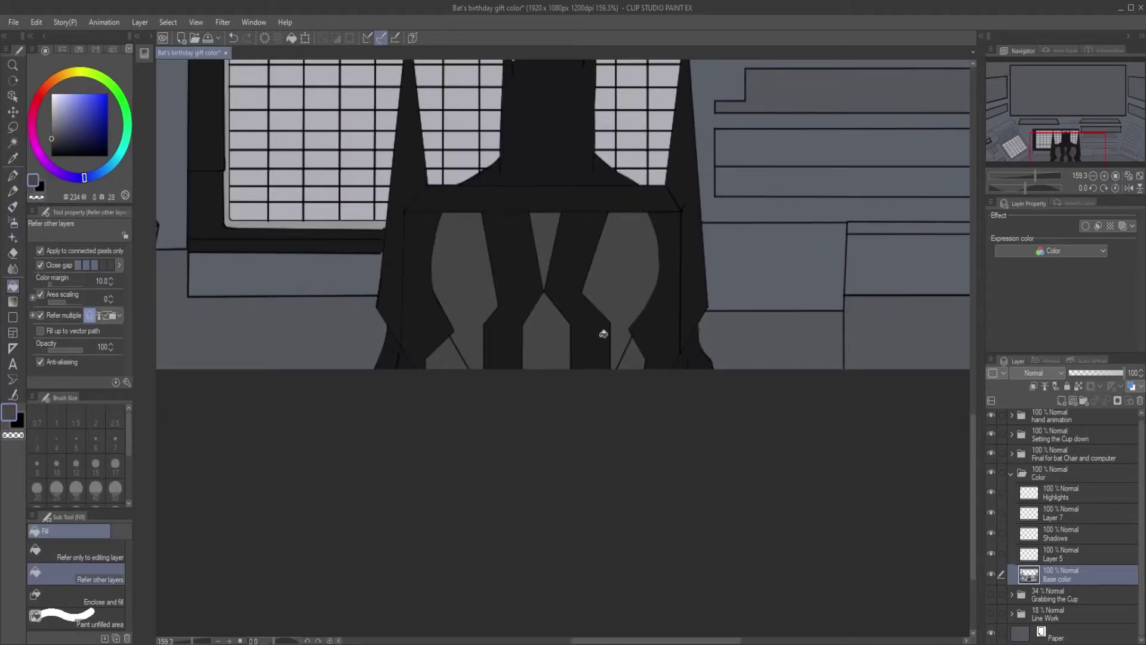
# Try filling the floor areas on both sides of the chair with pure black.
pyautogui.scroll(-3, 555, 322)
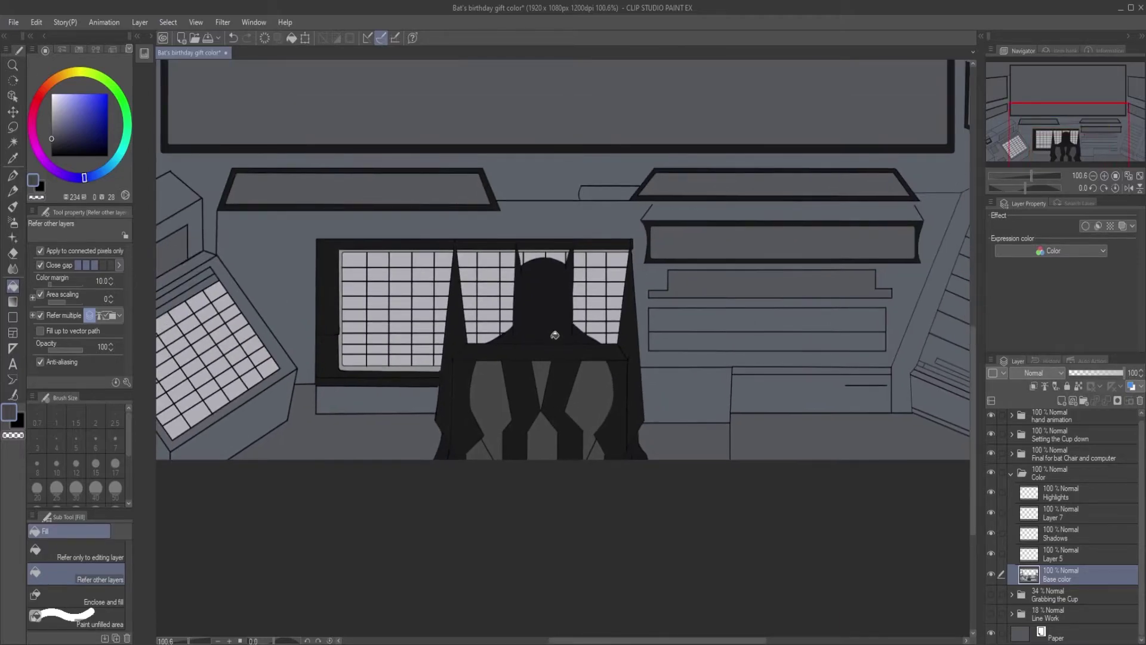
pyautogui.scroll(-2, 553, 360)
pyautogui.click(51, 156)
pyautogui.click(363, 412)
pyautogui.click(711, 411)
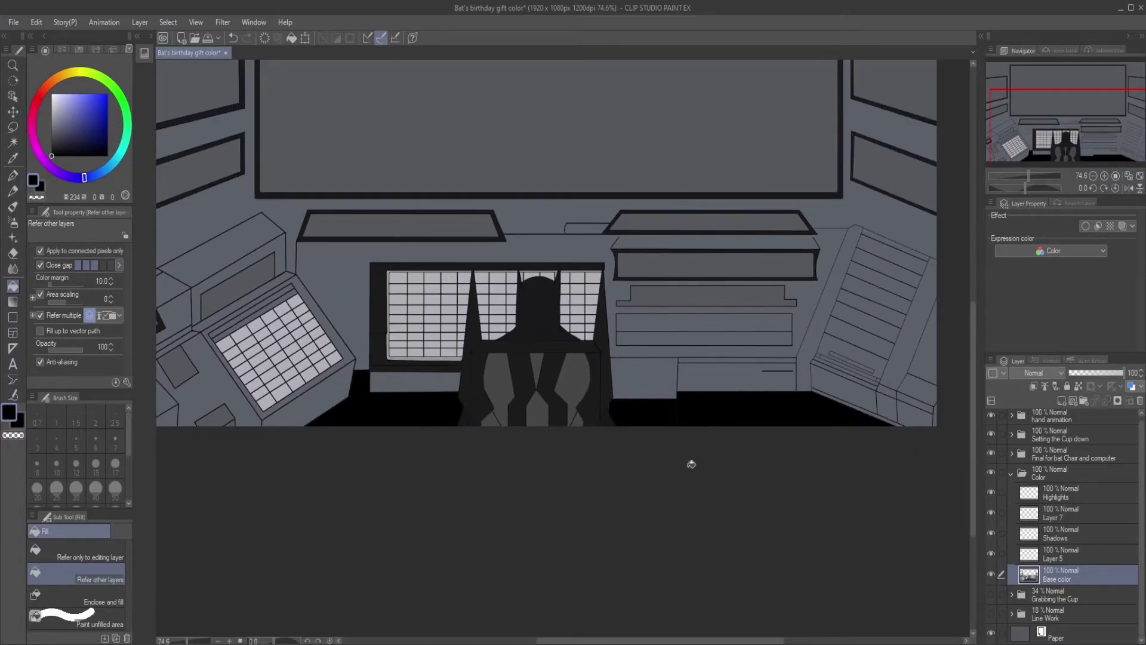
pyautogui.hotkey('ctrl', 'z')
pyautogui.hotkey('ctrl', 'z')
# Fill the floor areas on both sides of the chair with near-black, HSV 234, 0, 10.
pyautogui.click(53, 131)
pyautogui.click(52, 150)
pyautogui.click(353, 411)
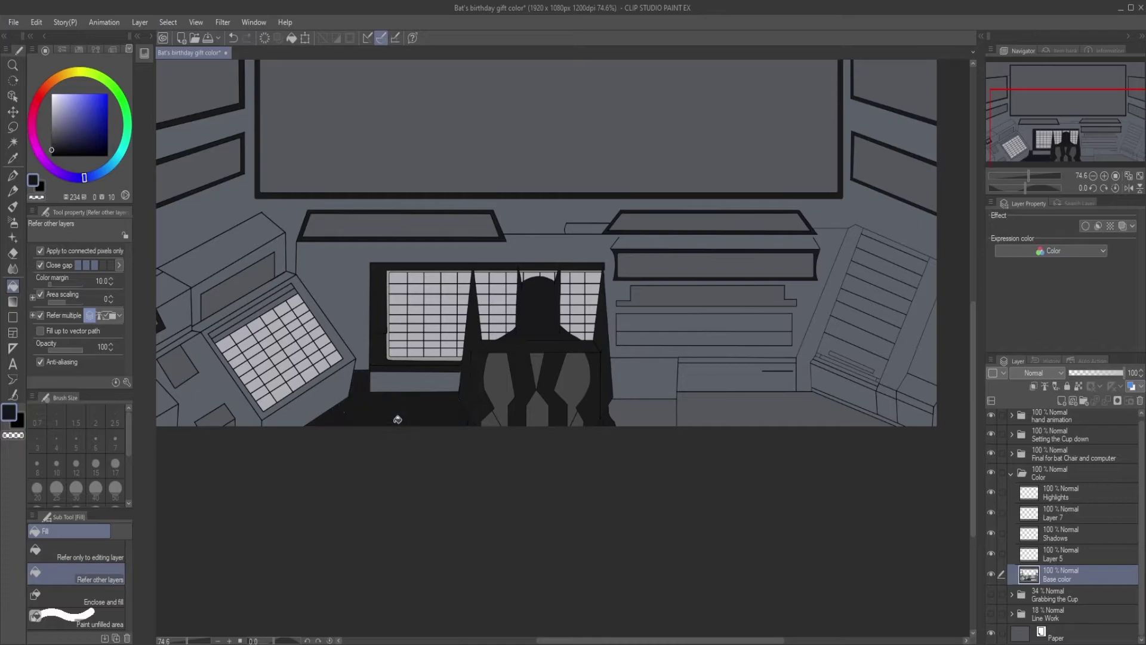
pyautogui.click(644, 412)
# Fill the upper wall area around the top of the big screen with the same near-black.
pyautogui.scroll(-2, 617, 371)
pyautogui.moveTo(617, 371); pyautogui.dragTo(624, 545)
pyautogui.click(578, 356)
pyautogui.scroll(10, 636, 400)
pyautogui.scroll(-4, 657, 340)
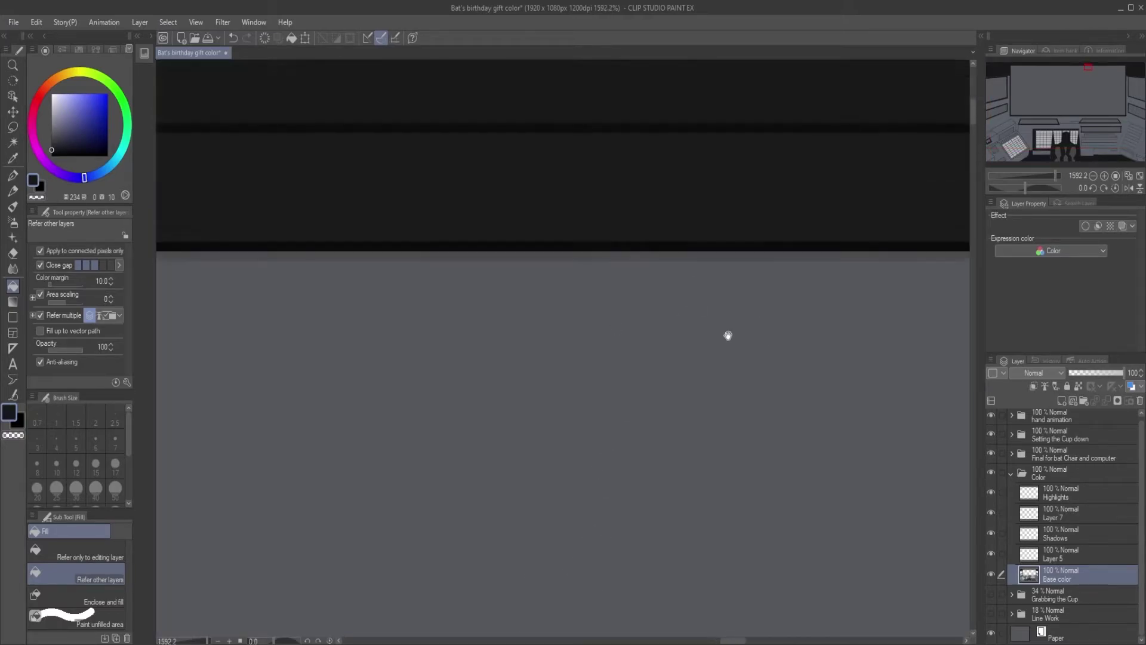
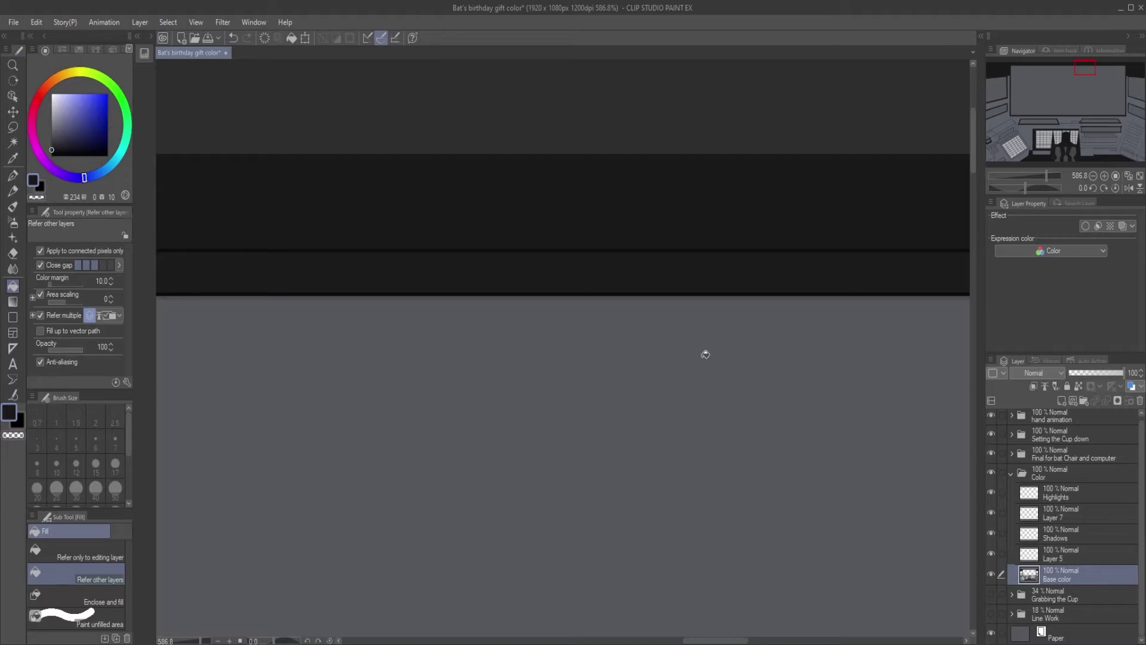
# Set the colour to HSV 234, 29, 13 and revert the near-black fills of the floor and upper wall.
pyautogui.moveTo(70, 141); pyautogui.dragTo(67, 147)
pyautogui.moveTo(439, 271); pyautogui.dragTo(233, 446)
pyautogui.moveTo(233, 446); pyautogui.dragTo(626, 248)
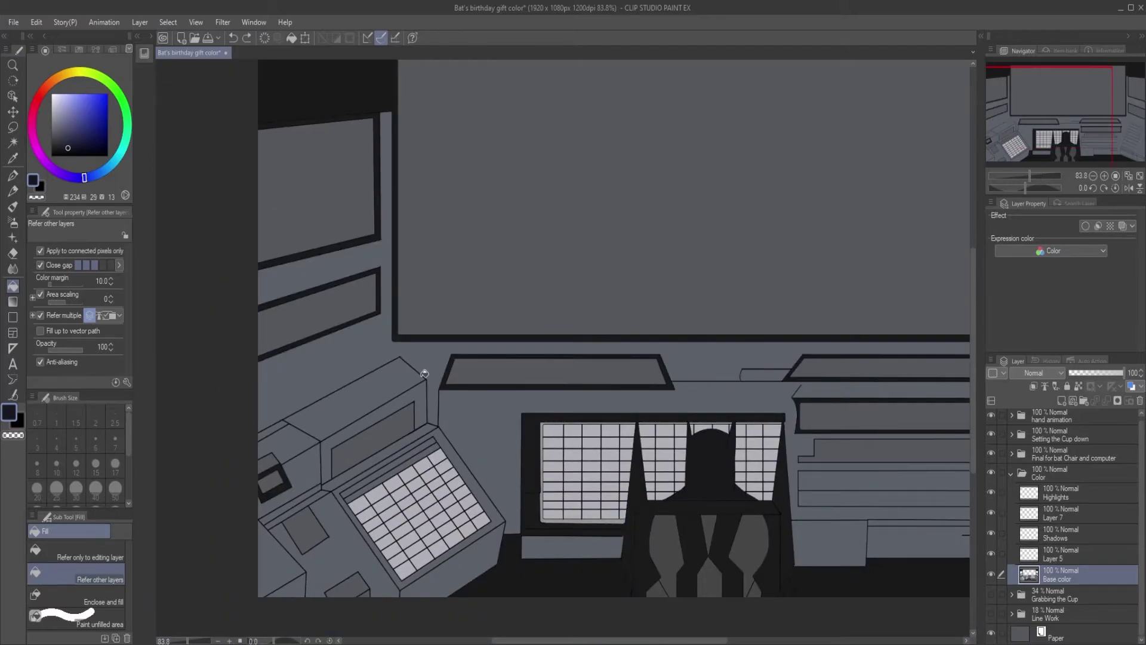
pyautogui.scroll(-7, 518, 282)
pyautogui.scroll(5, 518, 283)
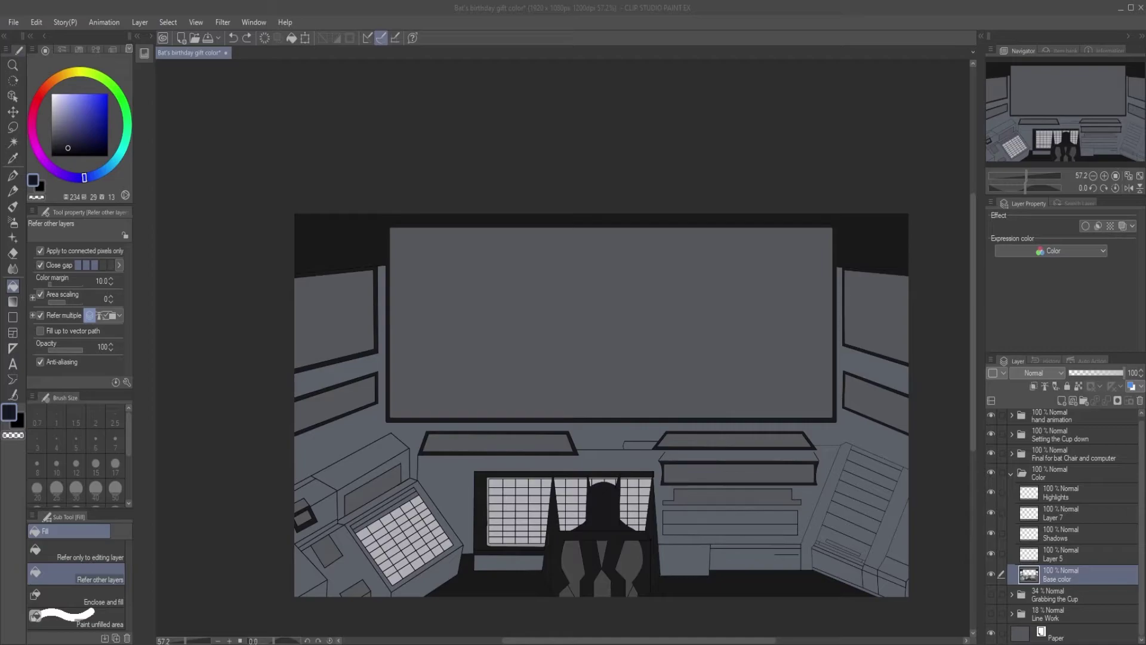
pyautogui.click(396, 222)
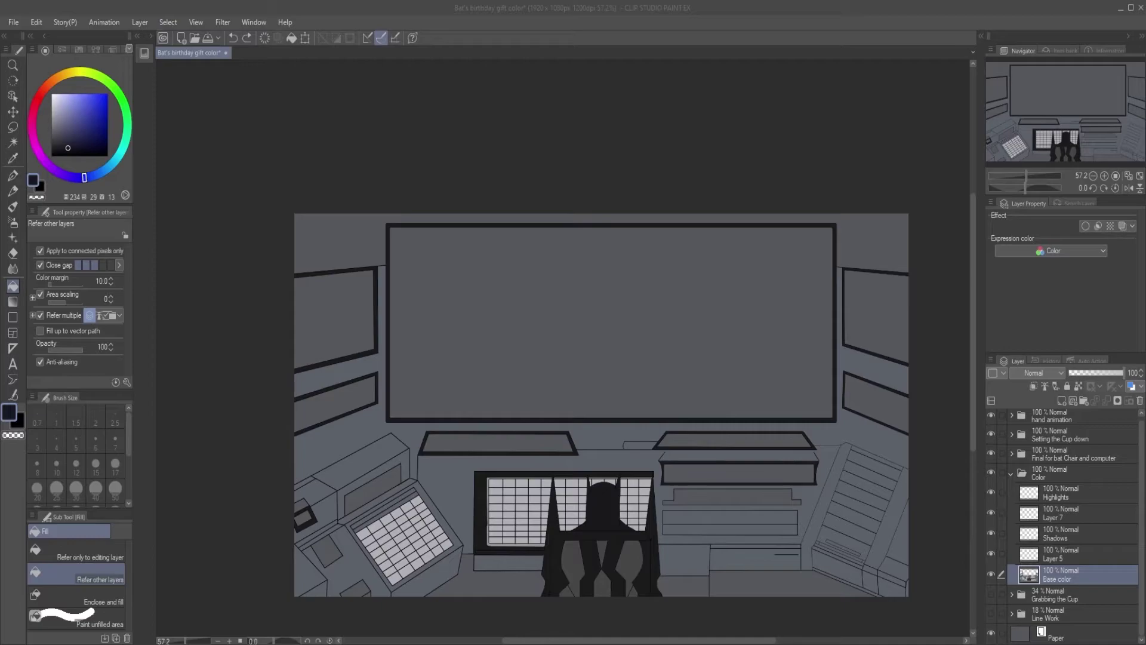
# Fill the floor areas beside the chair with muted purple-grey, HSV 266, 14, 30, and switch to the G-pen.
pyautogui.click(59, 137)
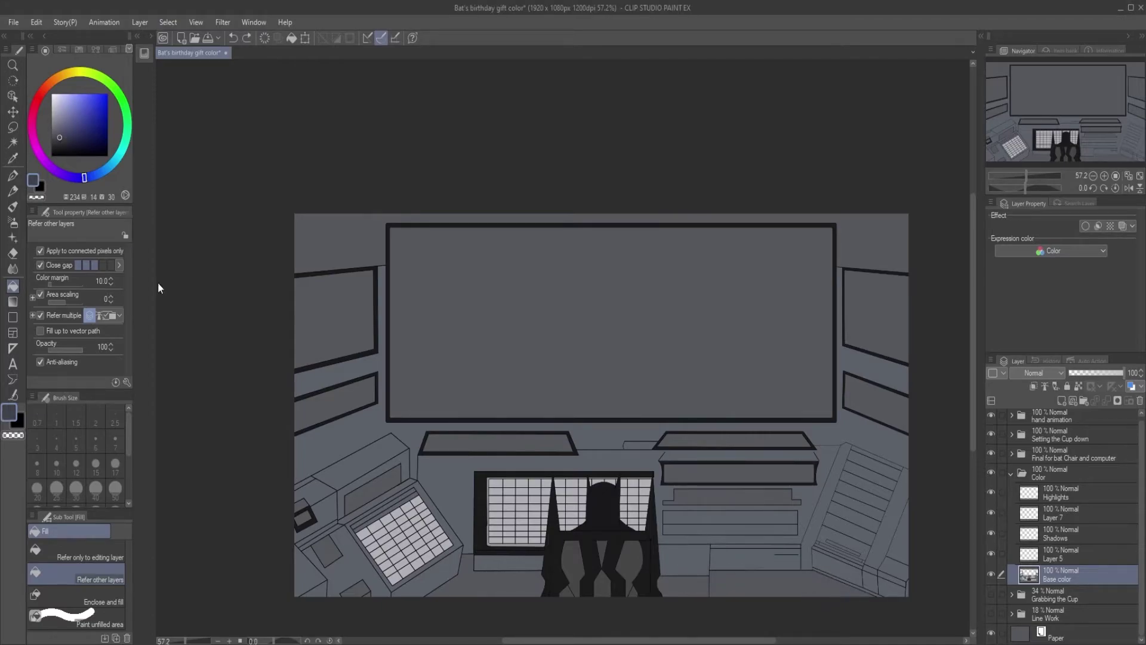
pyautogui.moveTo(60, 173); pyautogui.dragTo(59, 173)
pyautogui.click(501, 582)
pyautogui.click(693, 591)
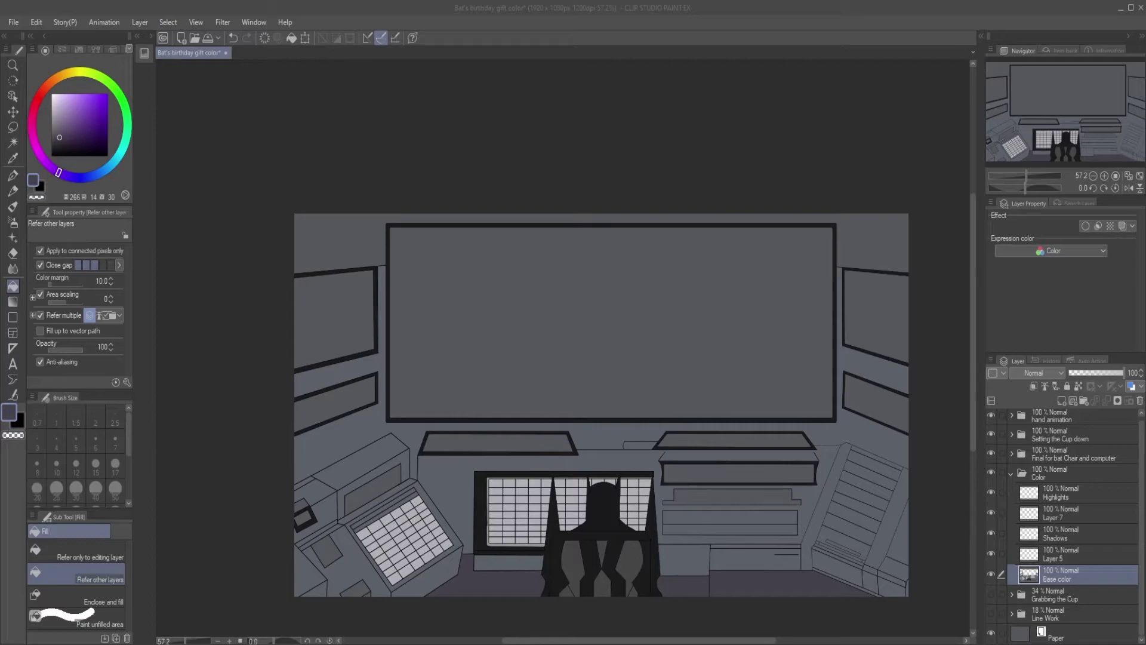
pyautogui.press('p')
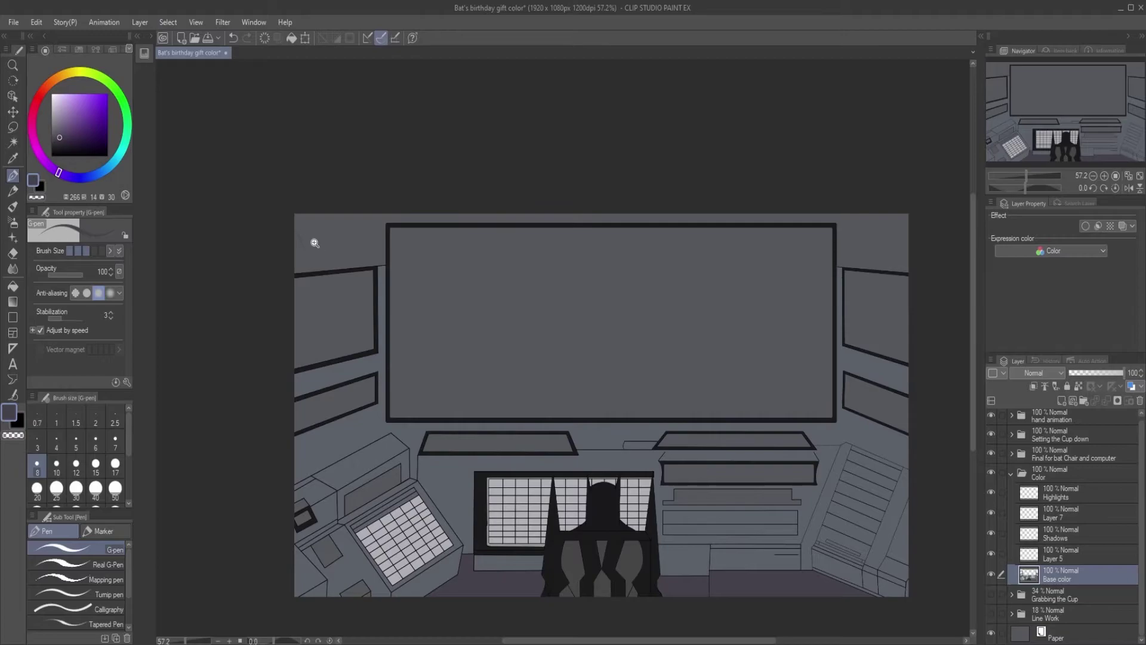
# Outline a jagged stalactite edge on the wall in the artwork's upper-left corner with the G-pen.
pyautogui.moveTo(317, 245); pyautogui.dragTo(352, 245)
pyautogui.moveTo(299, 258); pyautogui.dragTo(325, 230)
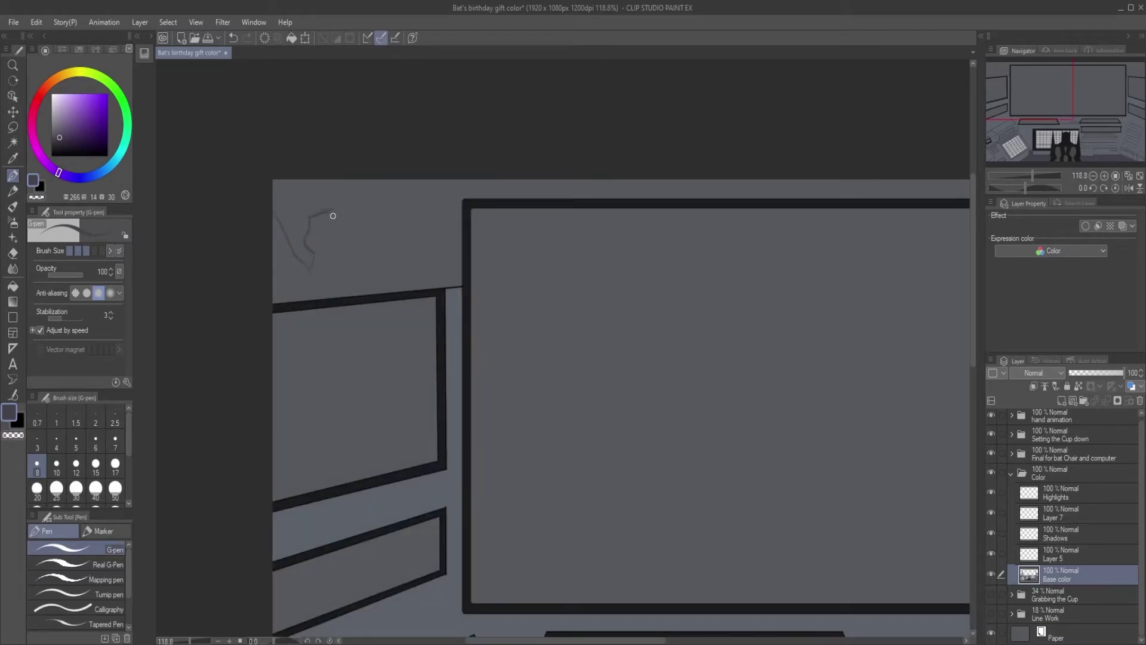
pyautogui.scroll(5, 344, 225)
pyautogui.moveTo(376, 172)
pyautogui.mouseDown()
pyautogui.moveTo(199, 190)
pyautogui.moveTo(217, 372)
pyautogui.moveTo(196, 452)
pyautogui.mouseUp()
pyautogui.moveTo(215, 361)
pyautogui.mouseDown()
pyautogui.moveTo(350, 328)
pyautogui.moveTo(390, 341)
pyautogui.mouseUp()
pyautogui.moveTo(375, 339); pyautogui.dragTo(393, 467)
pyautogui.scroll(-5, 338, 281)
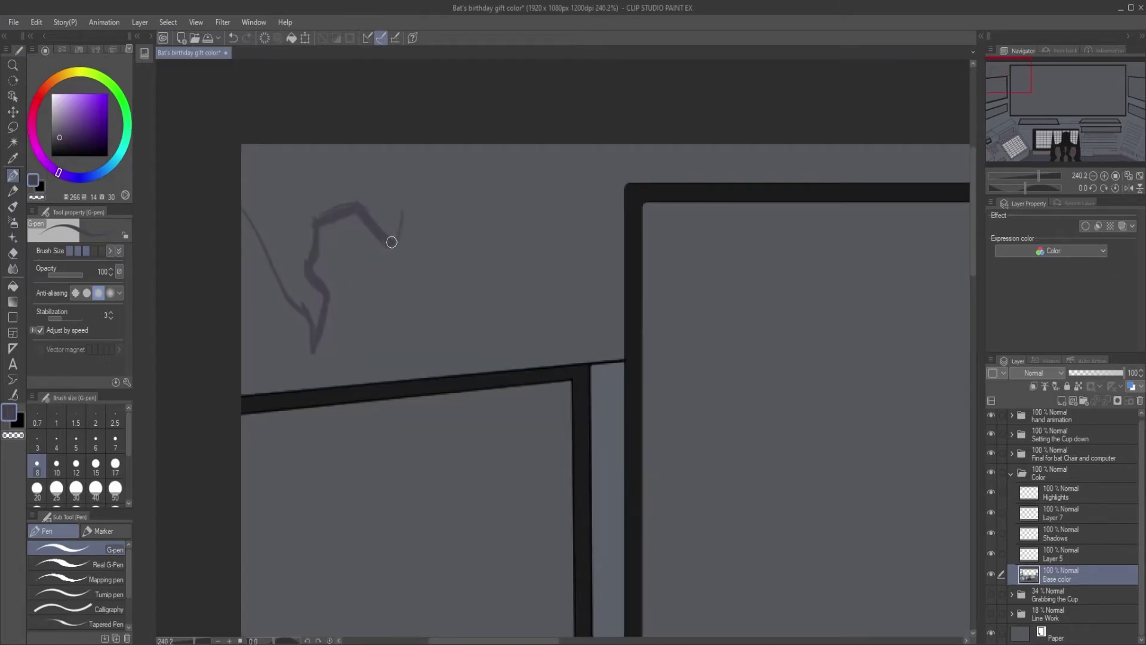
pyautogui.moveTo(392, 242)
pyautogui.mouseDown()
pyautogui.moveTo(422, 196)
pyautogui.moveTo(483, 182)
pyautogui.moveTo(507, 234)
pyautogui.moveTo(542, 247)
pyautogui.moveTo(543, 227)
pyautogui.moveTo(606, 141)
pyautogui.mouseUp()
pyautogui.scroll(-4, 597, 179)
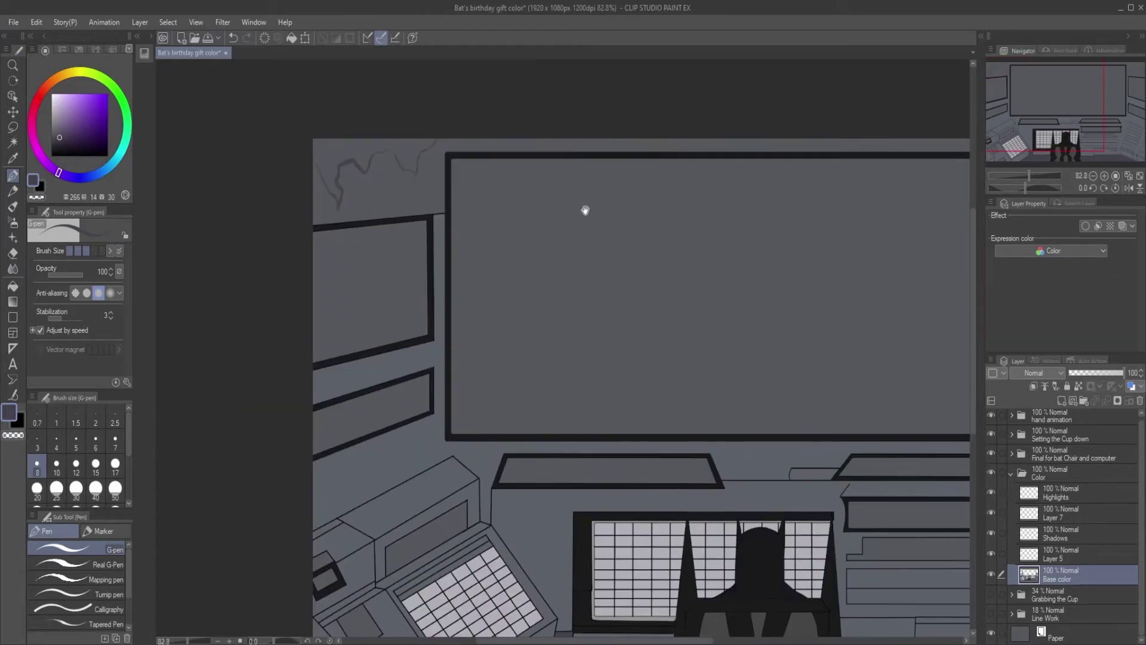
# Continue the wavy ceiling outline along the thin wall strip above the big screen, as far as the screen's right end.
pyautogui.scroll(3, 431, 143)
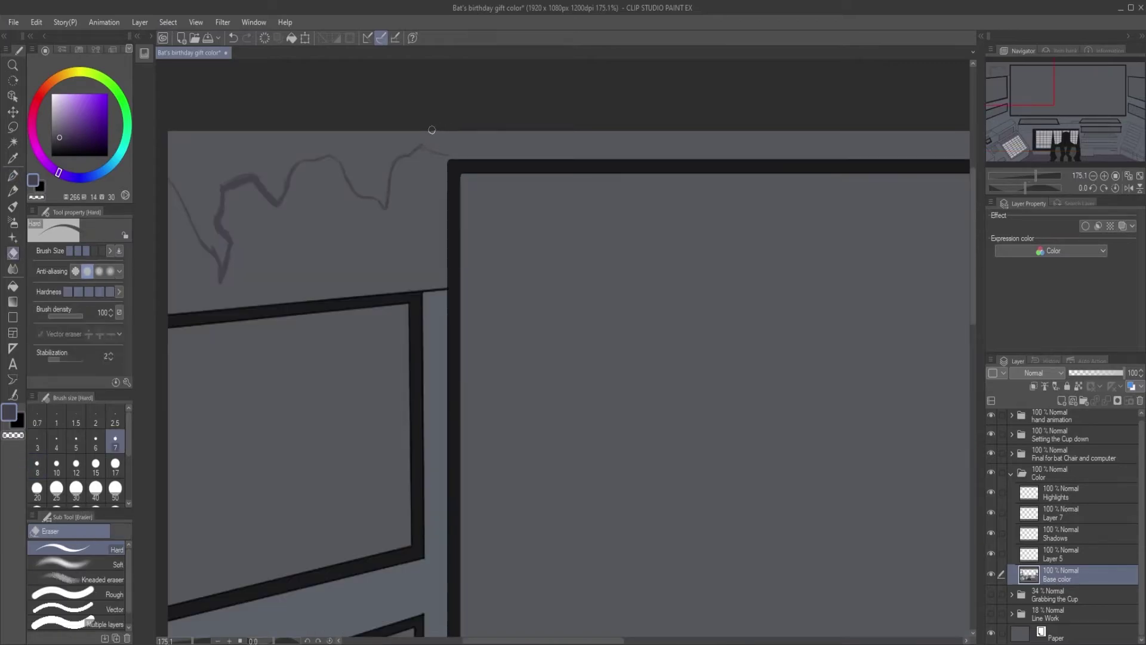
pyautogui.moveTo(450, 146); pyautogui.dragTo(678, 148)
pyautogui.scroll(-2, 919, 220)
pyautogui.moveTo(919, 220); pyautogui.dragTo(314, 184)
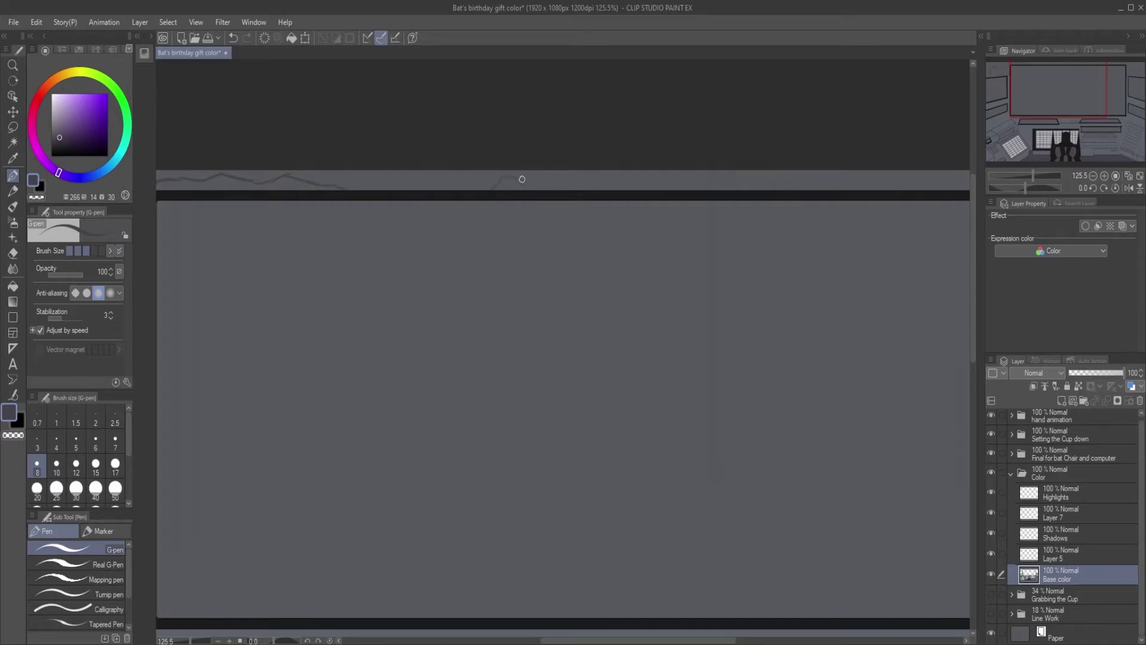
pyautogui.scroll(3, 644, 193)
pyautogui.moveTo(482, 178)
pyautogui.mouseDown()
pyautogui.moveTo(542, 193)
pyautogui.moveTo(630, 191)
pyautogui.mouseUp()
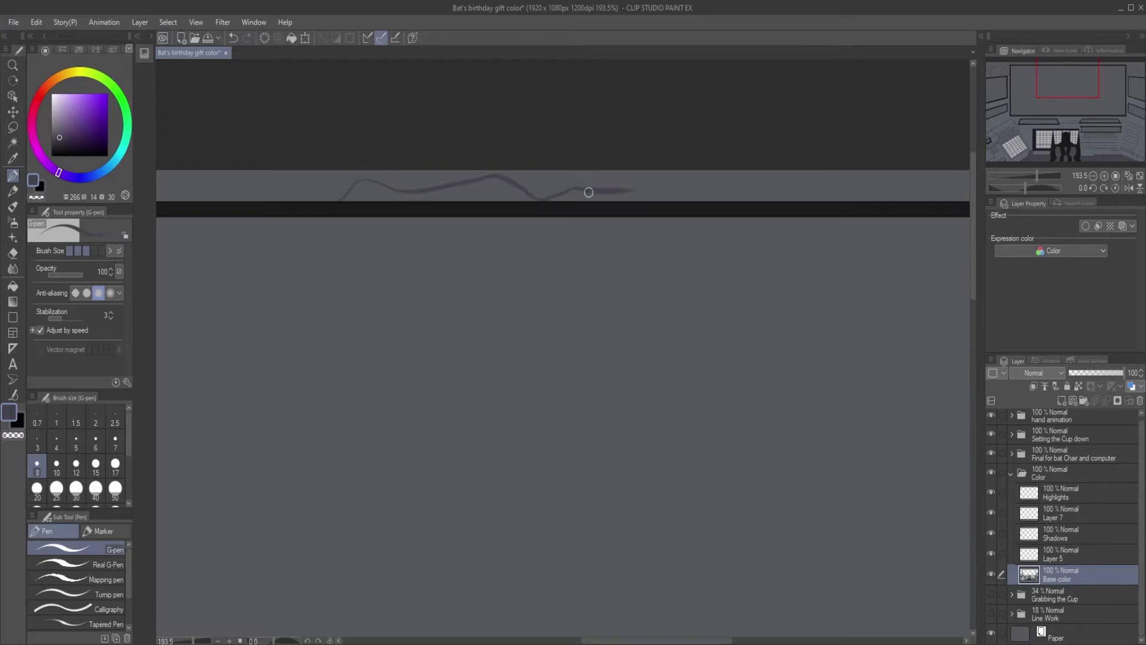
pyautogui.scroll(-2, 724, 188)
pyautogui.moveTo(943, 218); pyautogui.dragTo(565, 239)
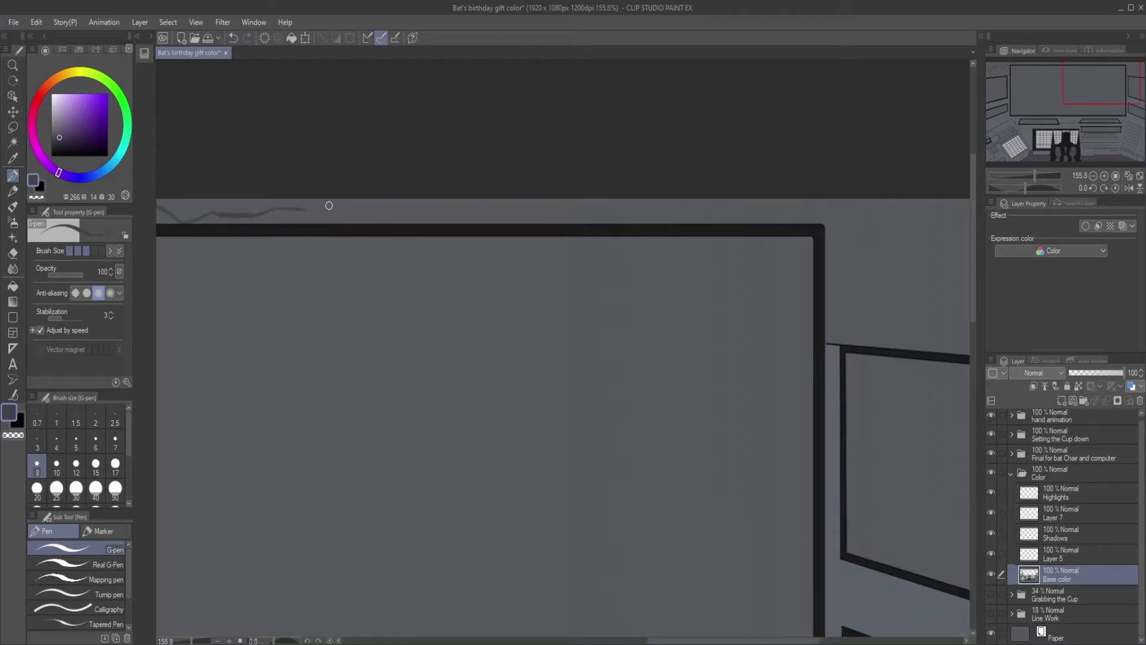
pyautogui.scroll(2, 366, 222)
pyautogui.moveTo(372, 220)
pyautogui.mouseDown()
pyautogui.moveTo(538, 210)
pyautogui.moveTo(593, 219)
pyautogui.moveTo(527, 226)
pyautogui.mouseUp()
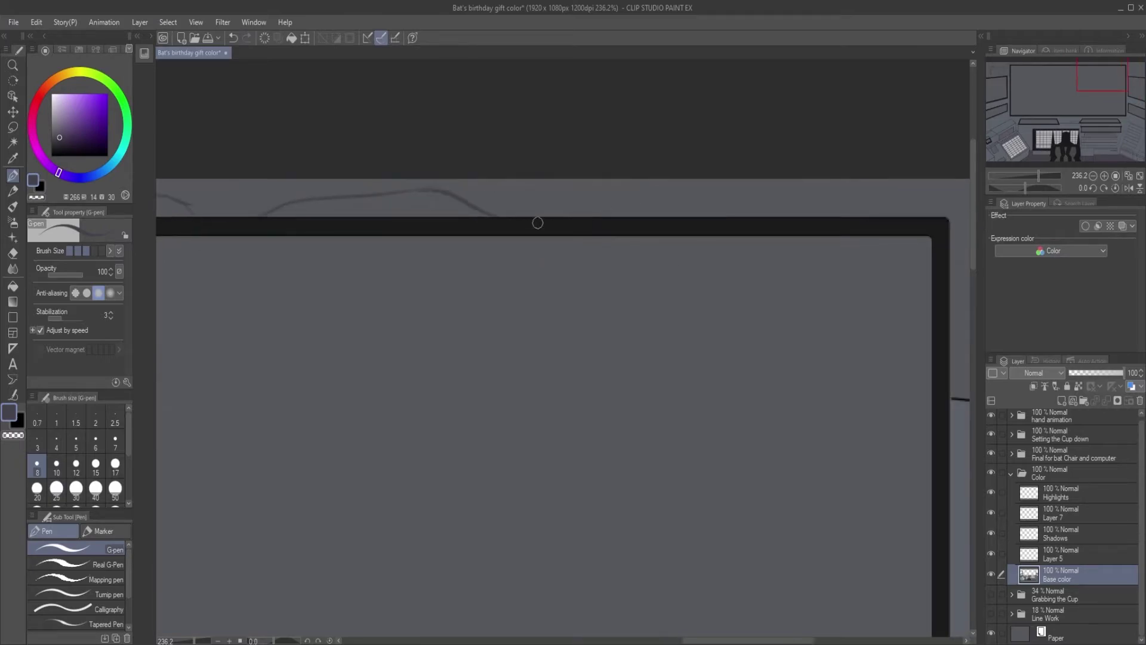
pyautogui.moveTo(637, 200)
pyautogui.mouseDown()
pyautogui.moveTo(840, 203)
pyautogui.moveTo(788, 226)
pyautogui.mouseUp()
# Outline the jagged ceiling edge on the wall right of the big screen and trim its stray line ends with the Hard eraser.
pyautogui.scroll(3, 901, 211)
pyautogui.moveTo(926, 274)
pyautogui.mouseDown()
pyautogui.moveTo(752, 209)
pyautogui.moveTo(603, 208)
pyautogui.mouseUp()
pyautogui.scroll(-2, 627, 370)
pyautogui.moveTo(641, 444); pyautogui.dragTo(700, 352)
pyautogui.moveTo(645, 429)
pyautogui.mouseDown()
pyautogui.moveTo(694, 359)
pyautogui.moveTo(725, 214)
pyautogui.mouseUp()
pyautogui.scroll(-3, 687, 238)
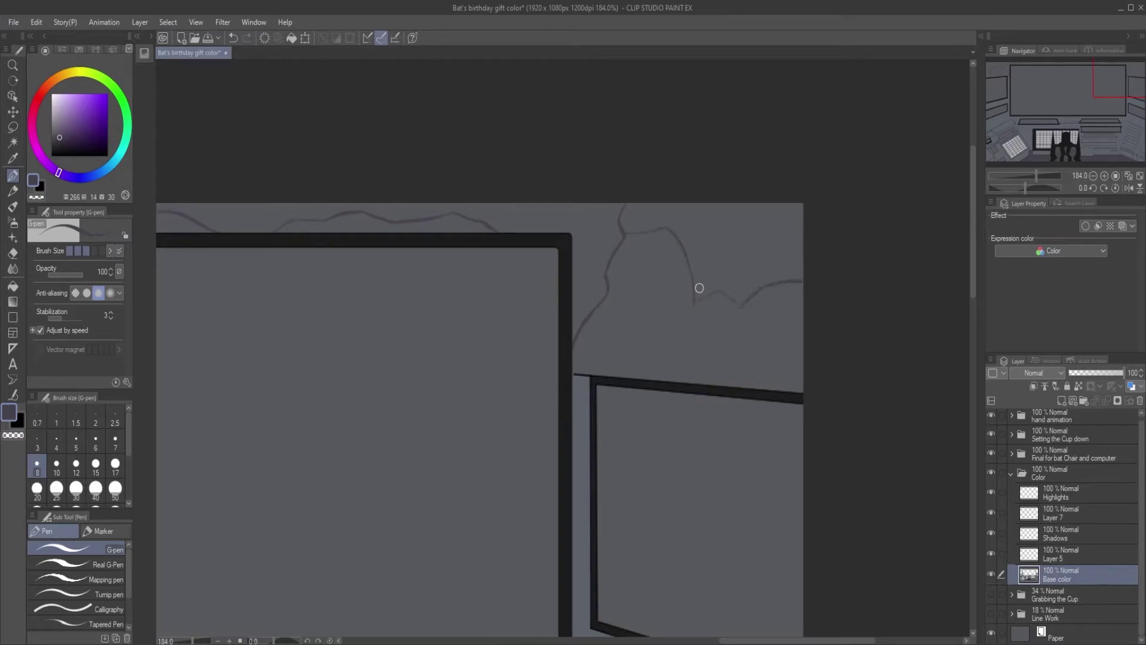
pyautogui.press('e')
pyautogui.scroll(5, 784, 281)
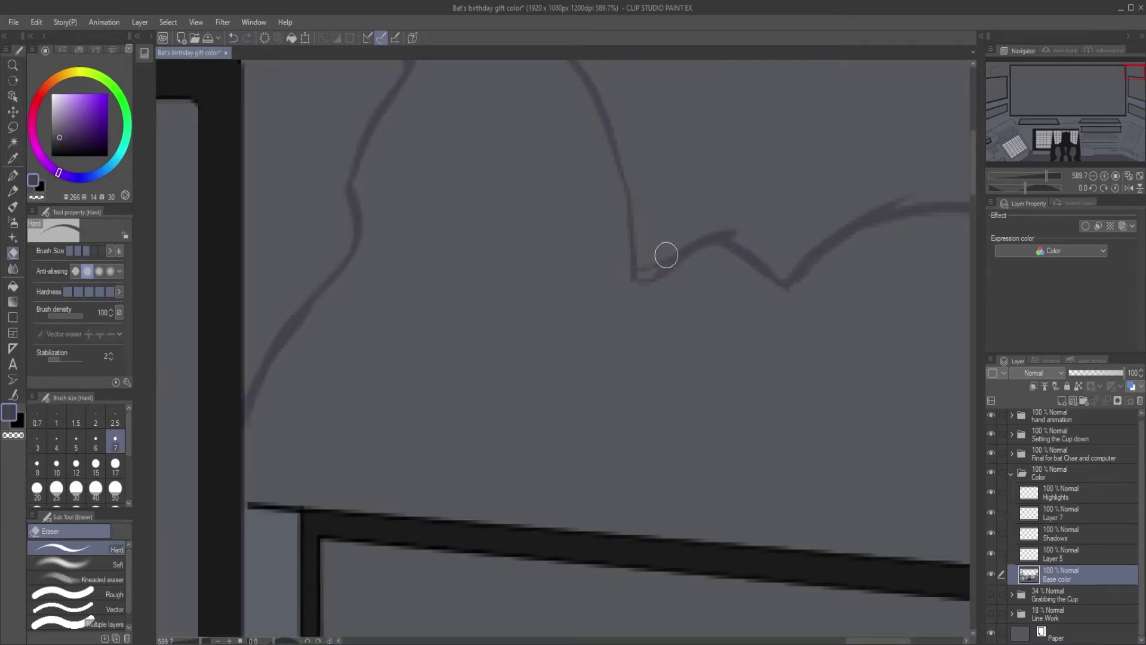
pyautogui.press('p')
pyautogui.scroll(-5, 733, 258)
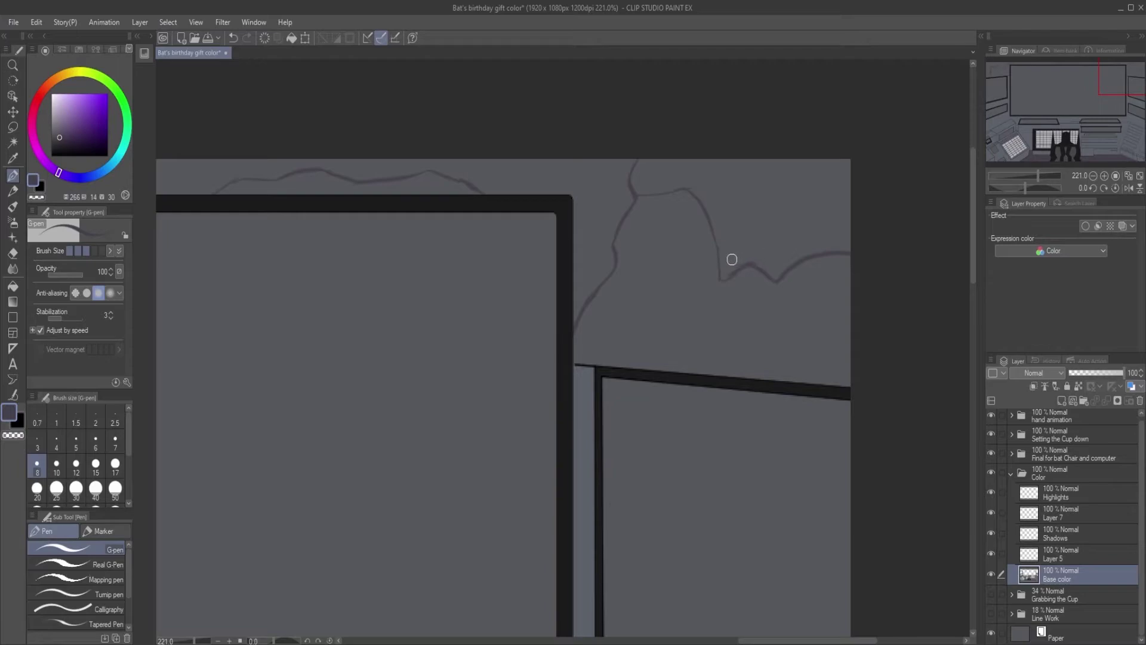
# Fill the ceiling area above the jagged outline with the purple-grey, HSV 266, 14, 30, across the full width of the artwork.
pyautogui.click(16, 286)
pyautogui.click(731, 266)
pyautogui.click(598, 223)
pyautogui.moveTo(599, 223); pyautogui.dragTo(1122, 235)
pyautogui.moveTo(179, 157); pyautogui.dragTo(947, 157)
pyautogui.click(591, 201)
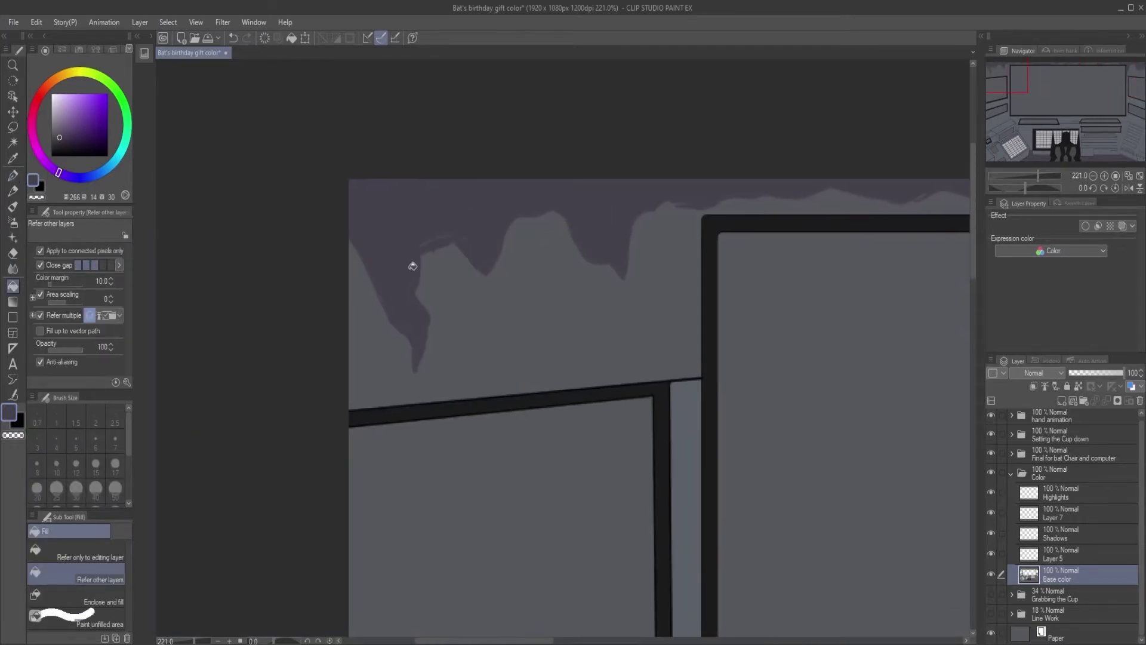
# Set the G-pen to size 7 and paint over the unfilled gaps along the upper-left stalactite edge.
pyautogui.press('p')
pyautogui.scroll(4, 382, 257)
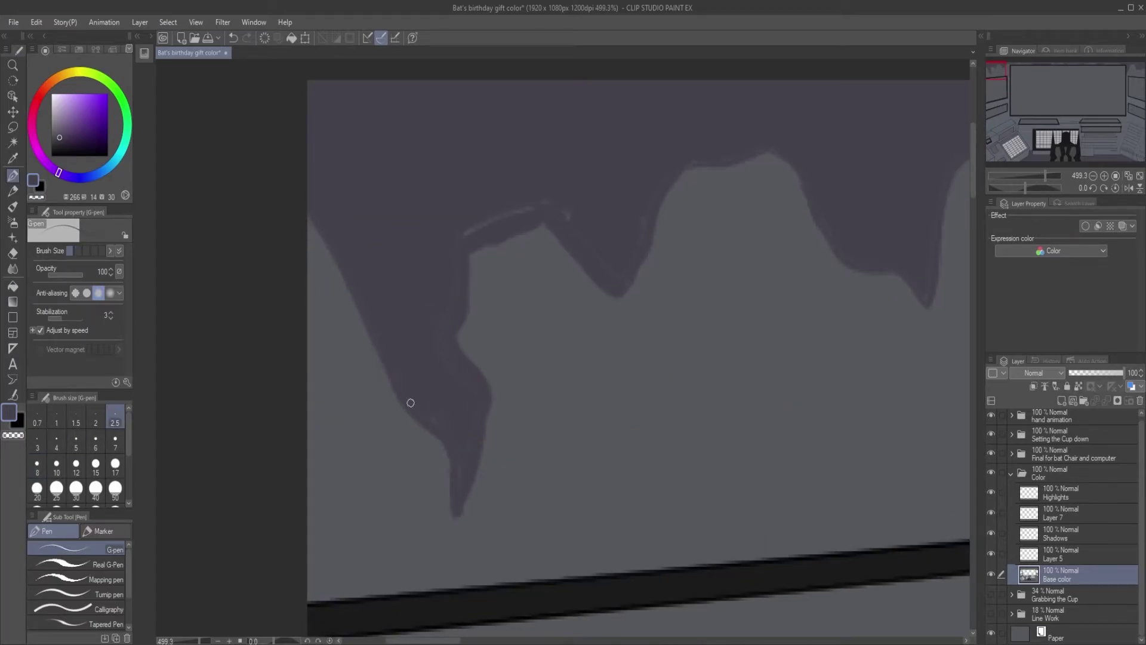
pyautogui.scroll(2, 408, 399)
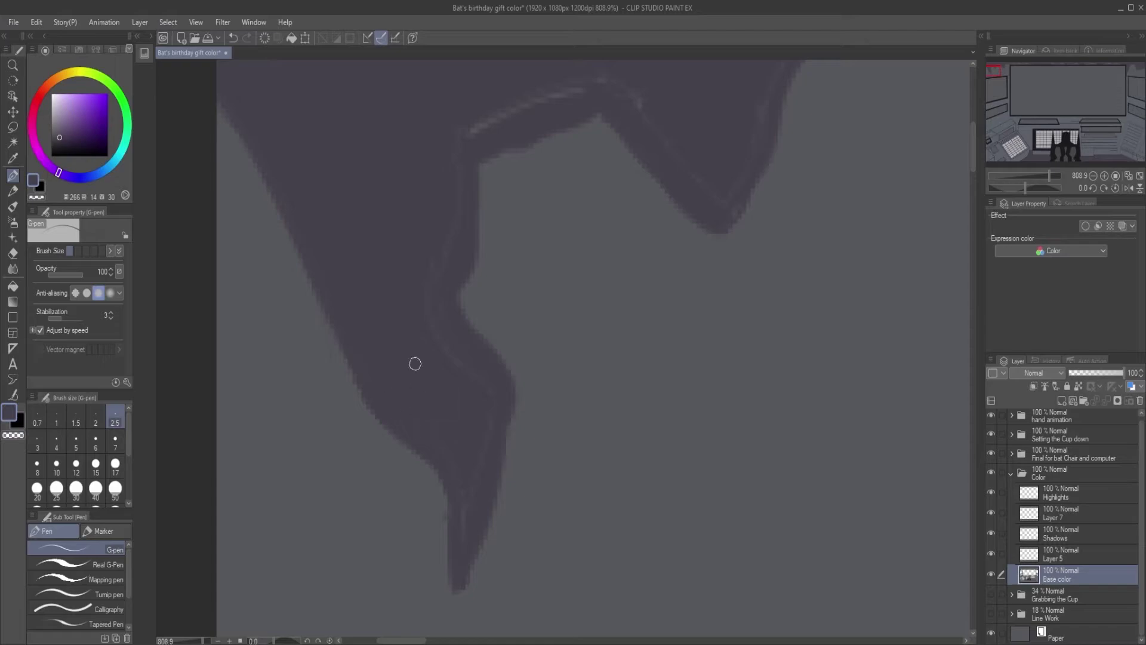
pyautogui.press(']')
pyautogui.press(']')
pyautogui.press(']')
pyautogui.press(']')
pyautogui.press(']')
pyautogui.press(']')
pyautogui.press(']')
pyautogui.press(']')
pyautogui.press('[')
pyautogui.press('[')
pyautogui.press('[')
pyautogui.moveTo(456, 545)
pyautogui.mouseDown()
pyautogui.moveTo(457, 343)
pyautogui.moveTo(425, 372)
pyautogui.moveTo(445, 338)
pyautogui.moveTo(457, 188)
pyautogui.moveTo(415, 256)
pyautogui.mouseUp()
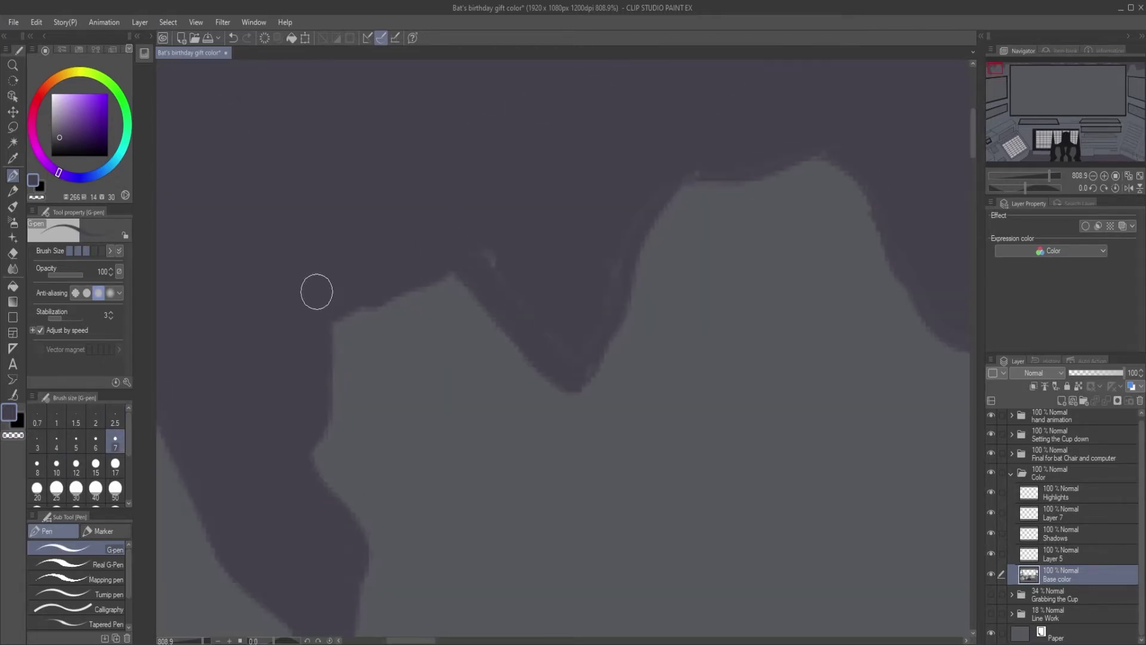
pyautogui.moveTo(585, 363)
pyautogui.mouseDown()
pyautogui.moveTo(673, 173)
pyautogui.moveTo(831, 152)
pyautogui.mouseUp()
pyautogui.moveTo(872, 137); pyautogui.dragTo(658, 182)
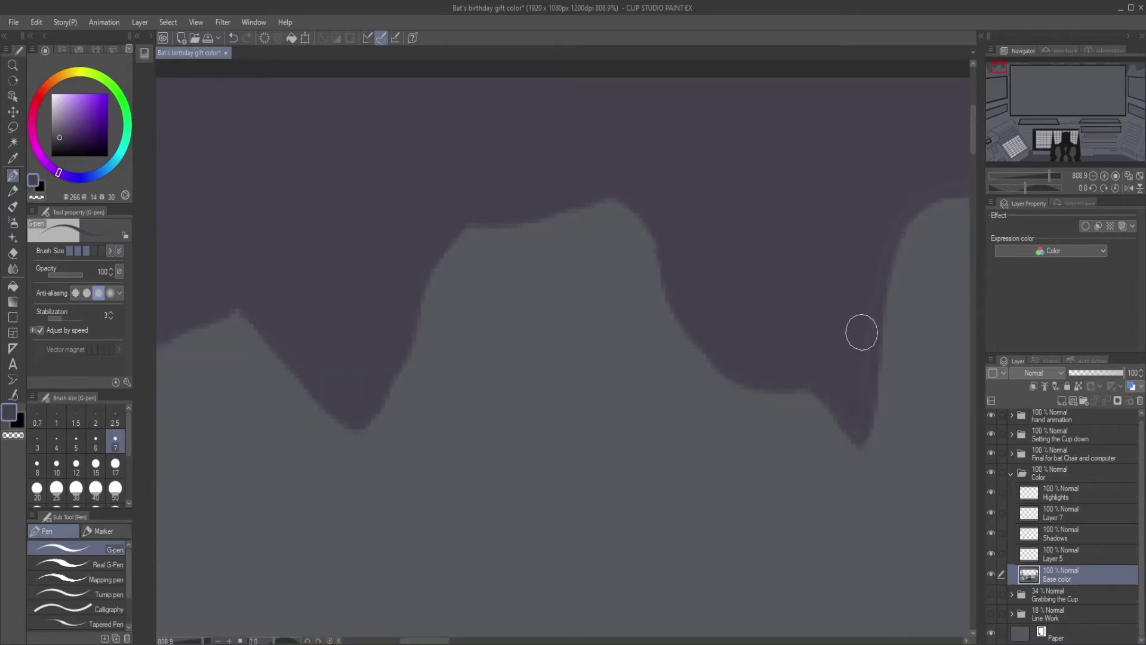
pyautogui.moveTo(878, 248)
pyautogui.mouseDown()
pyautogui.moveTo(637, 316)
pyautogui.moveTo(621, 562)
pyautogui.mouseUp()
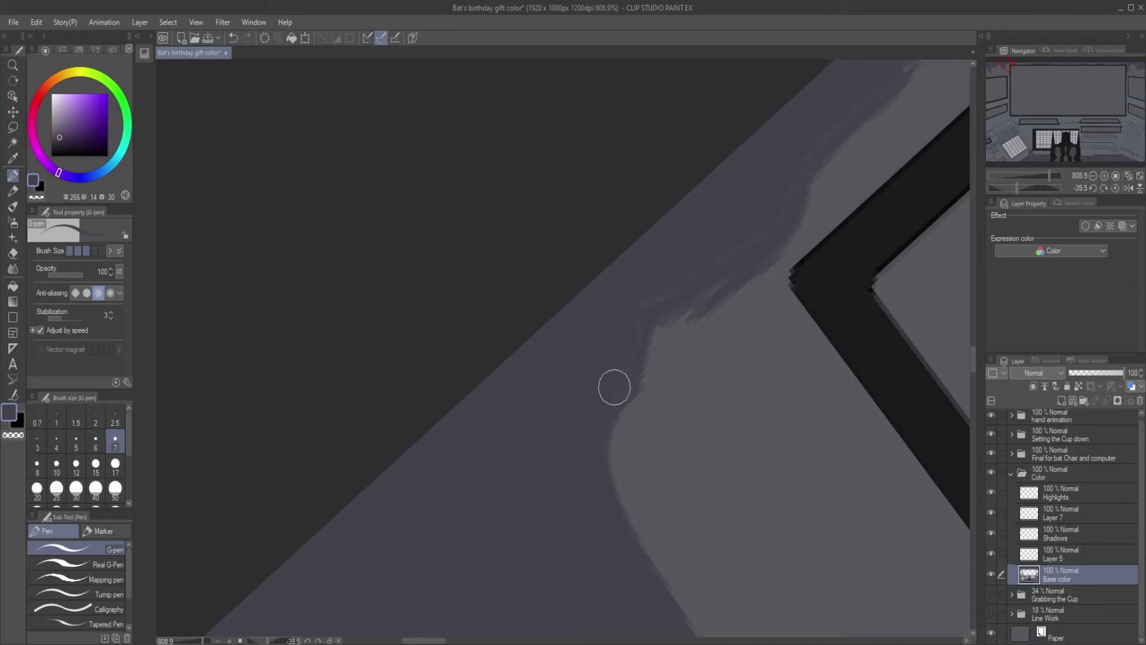
# Paint over the gaps and smooth the purple-grey edge above the left and middle parts of the big screen.
pyautogui.scroll(3, 732, 247)
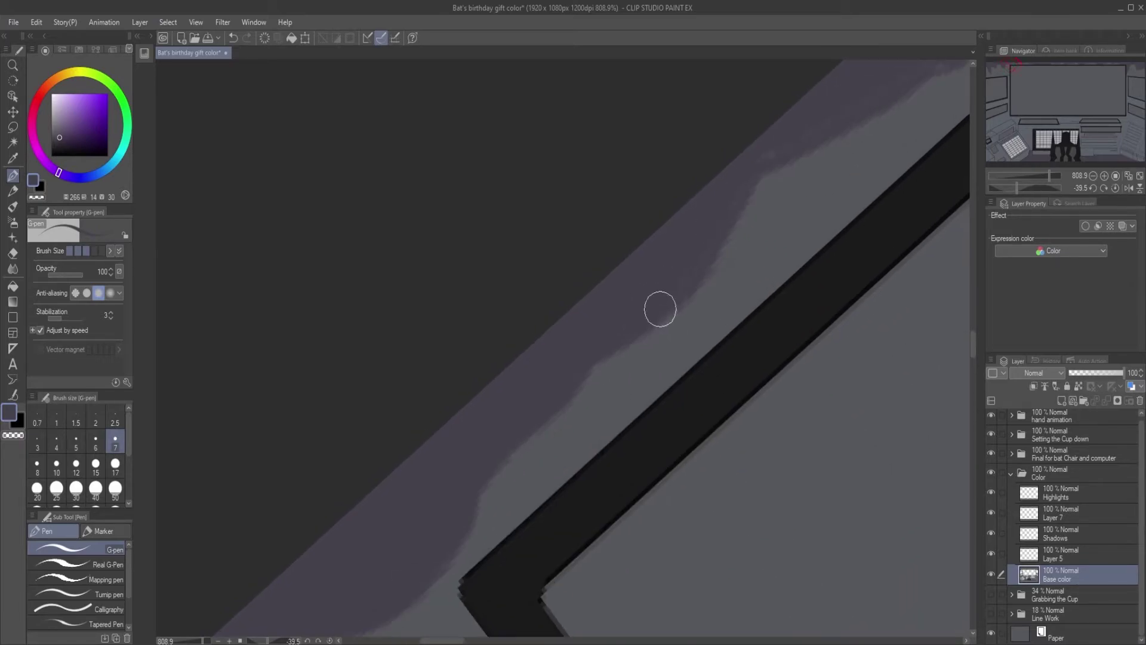
pyautogui.moveTo(848, 101); pyautogui.dragTo(671, 305)
pyautogui.moveTo(715, 244); pyautogui.dragTo(895, 151)
pyautogui.moveTo(949, 120); pyautogui.dragTo(686, 277)
pyautogui.scroll(-2, 675, 269)
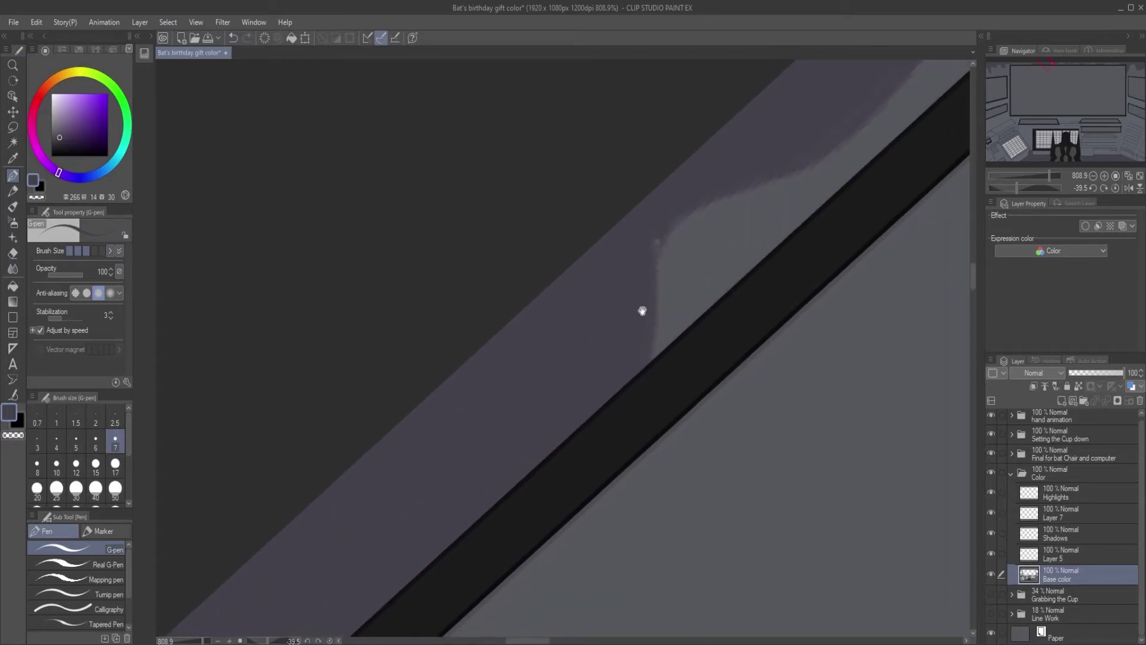
pyautogui.scroll(2, 747, 179)
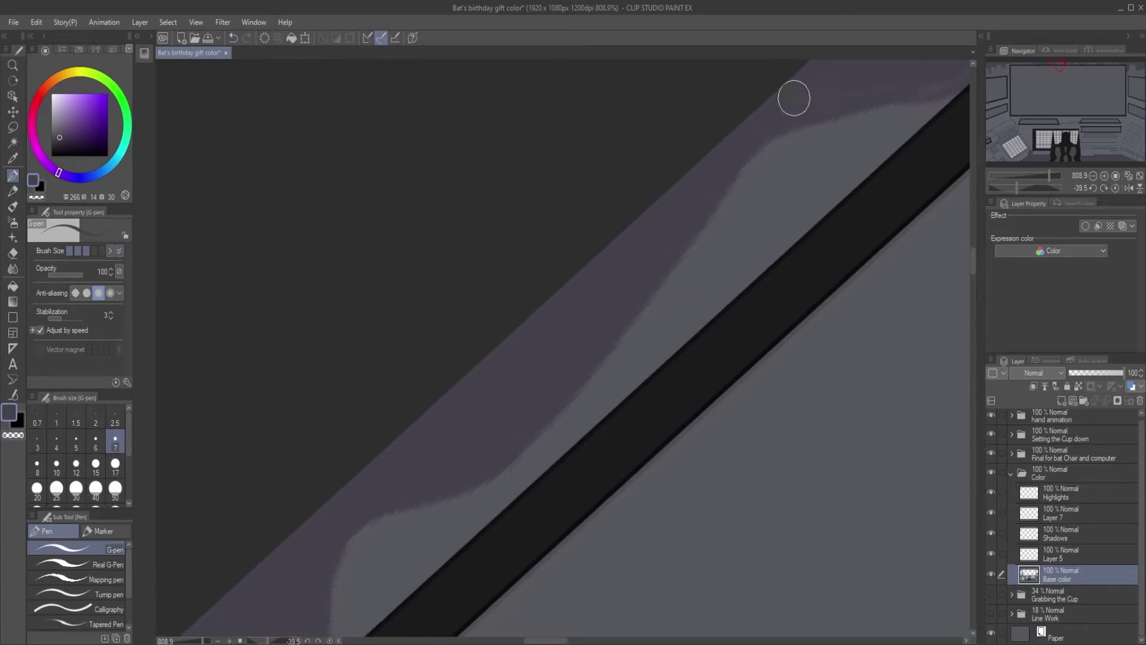
pyautogui.scroll(-1, 656, 245)
pyautogui.moveTo(801, 171); pyautogui.dragTo(680, 310)
pyautogui.moveTo(830, 134); pyautogui.dragTo(597, 353)
pyautogui.moveTo(777, 158); pyautogui.dragTo(600, 345)
pyautogui.moveTo(765, 222); pyautogui.dragTo(804, 214)
pyautogui.moveTo(835, 173); pyautogui.dragTo(501, 436)
# Smooth the purple-grey ceiling edge above the right part of the big screen with the G-pen.
pyautogui.moveTo(747, 137); pyautogui.dragTo(668, 230)
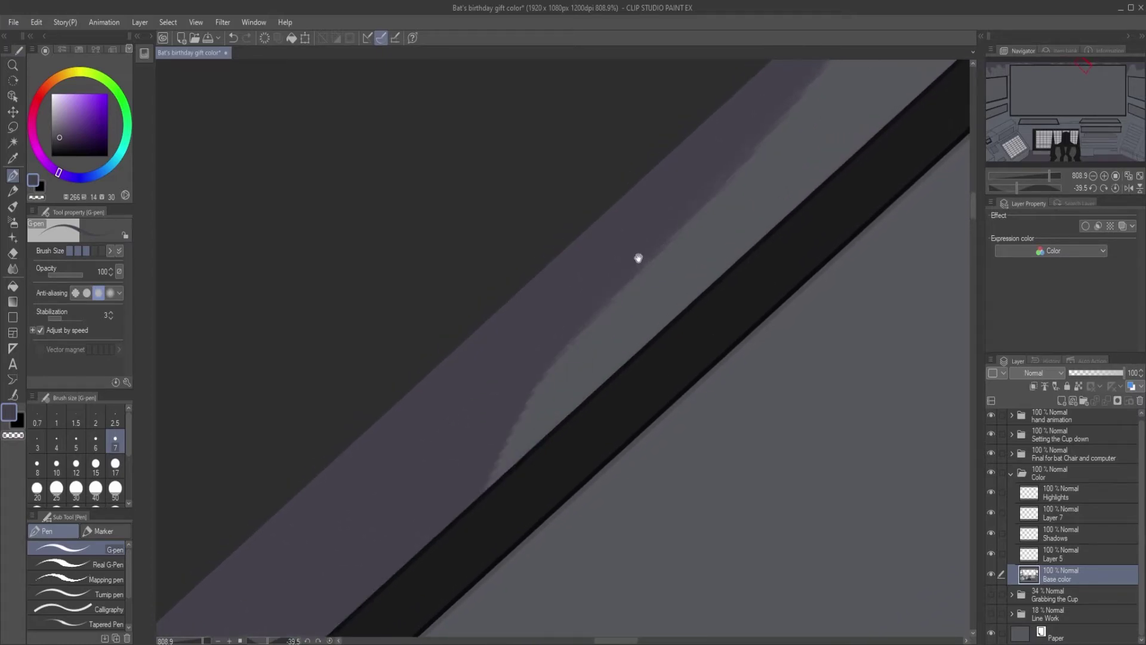
pyautogui.moveTo(782, 143); pyautogui.dragTo(617, 348)
pyautogui.moveTo(808, 179); pyautogui.dragTo(478, 394)
pyautogui.moveTo(794, 152); pyautogui.dragTo(661, 278)
pyautogui.moveTo(734, 164); pyautogui.dragTo(635, 274)
pyautogui.moveTo(736, 237); pyautogui.dragTo(616, 357)
pyautogui.moveTo(857, 140); pyautogui.dragTo(609, 355)
pyautogui.click(744, 230)
pyautogui.moveTo(775, 195)
pyautogui.mouseDown()
pyautogui.moveTo(817, 117)
pyautogui.moveTo(672, 284)
pyautogui.mouseUp()
# Paint over the gaps along the jagged ceiling edge in the artwork's upper-right corner.
pyautogui.moveTo(849, 141); pyautogui.dragTo(271, 318)
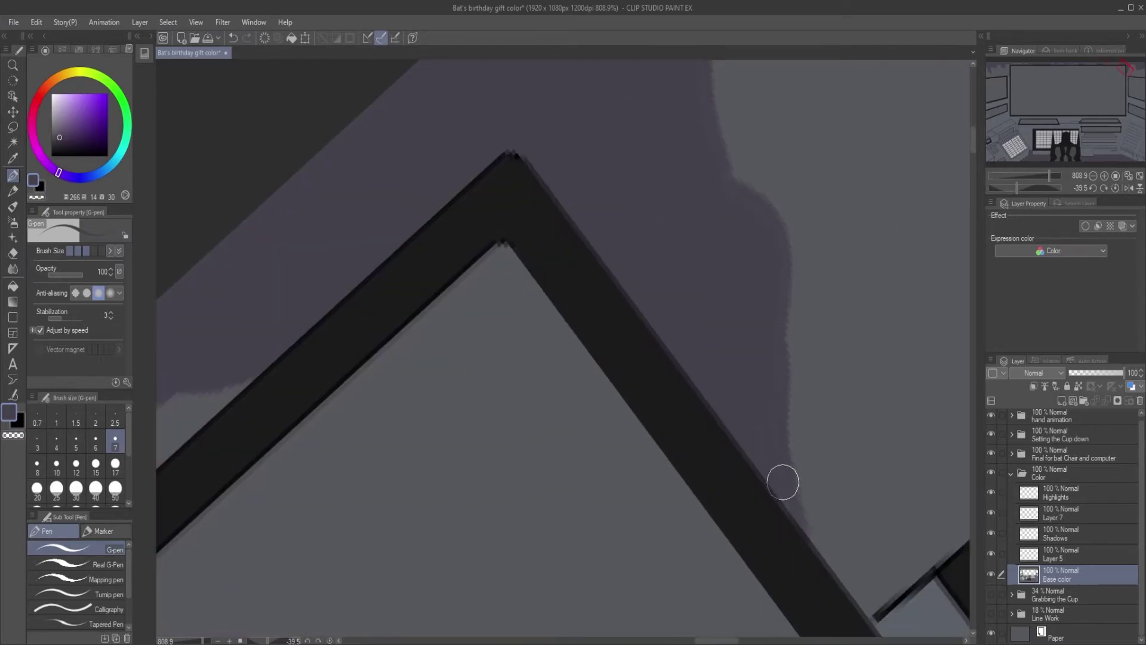
pyautogui.scroll(1, 686, 215)
pyautogui.scroll(1, 657, 358)
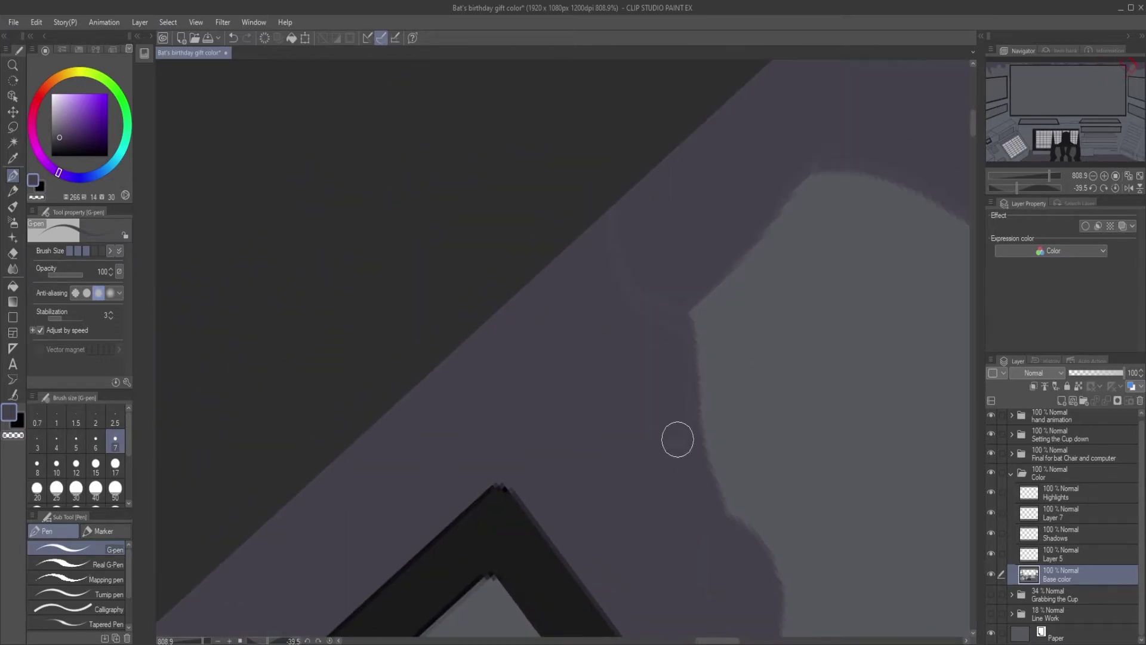
pyautogui.moveTo(842, 182); pyautogui.dragTo(613, 201)
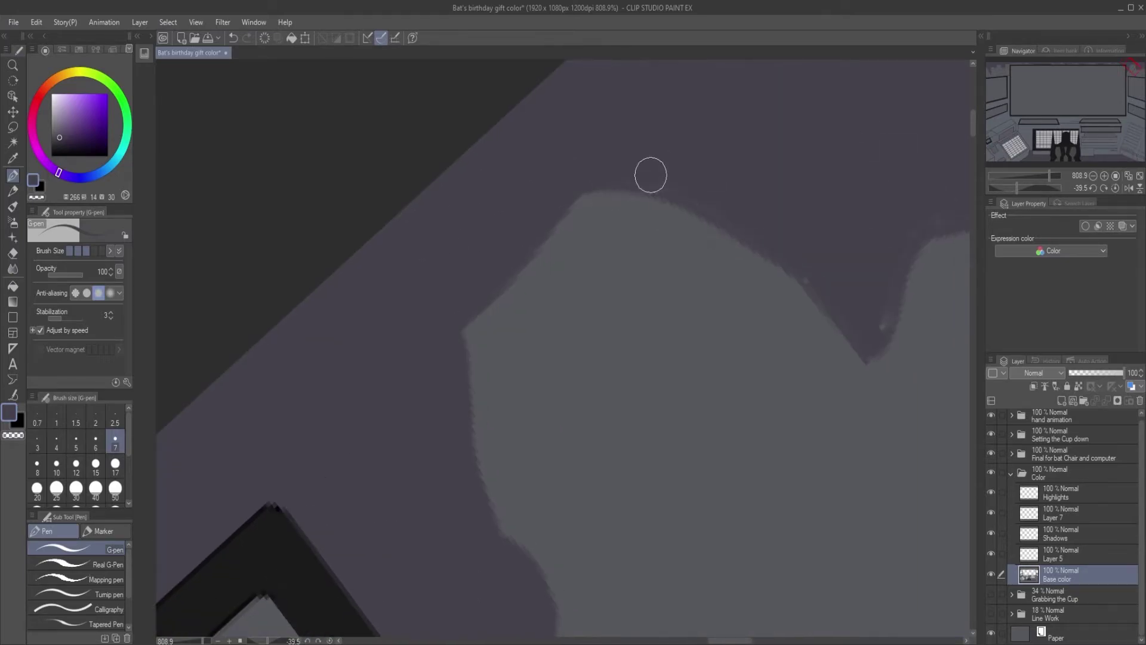
pyautogui.hotkey('ctrl', 'z')
pyautogui.moveTo(782, 276)
pyautogui.mouseDown()
pyautogui.moveTo(877, 340)
pyautogui.moveTo(760, 369)
pyautogui.mouseUp()
pyautogui.moveTo(882, 273); pyautogui.dragTo(717, 419)
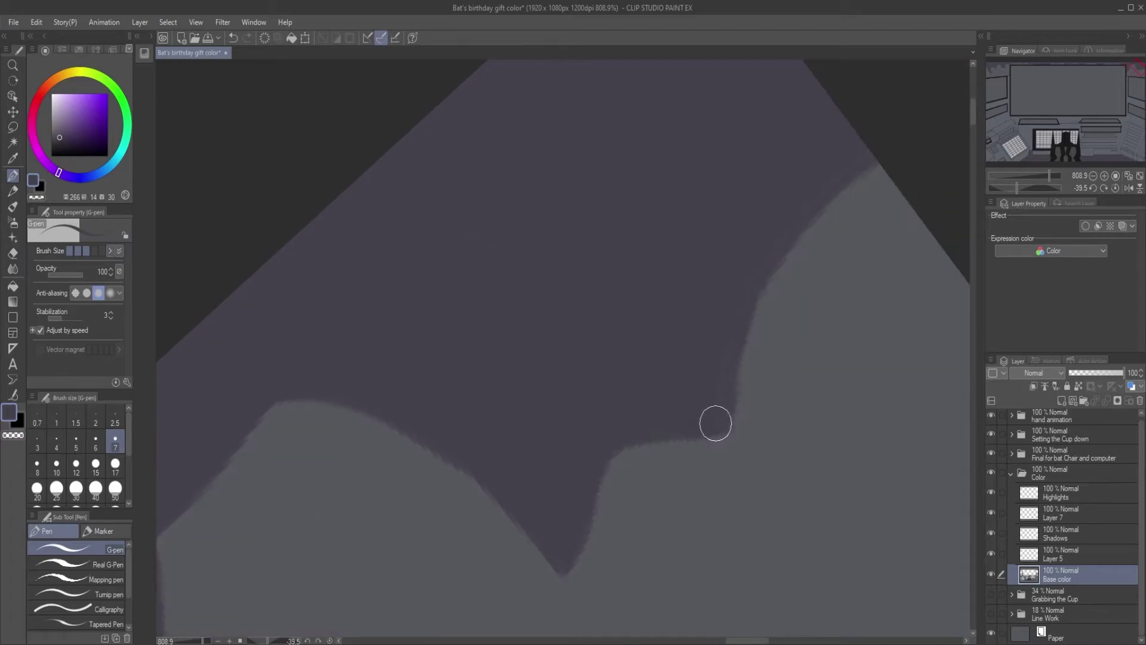
pyautogui.moveTo(852, 168); pyautogui.dragTo(776, 170)
pyautogui.moveTo(869, 212)
pyautogui.mouseDown()
pyautogui.moveTo(898, 335)
pyautogui.moveTo(796, 340)
pyautogui.mouseUp()
pyautogui.scroll(-3, 796, 340)
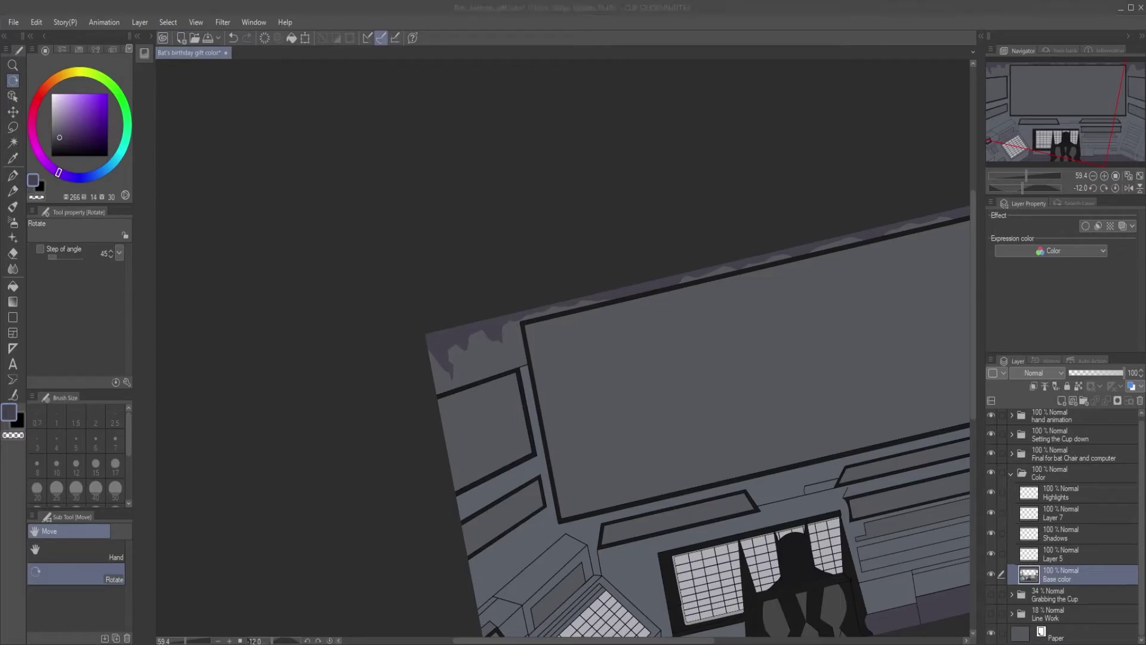
# Set the drawing colour to a darker purple-grey, HSV 266, 10, 19, and switch to the G-pen.
pyautogui.scroll(5, 487, 387)
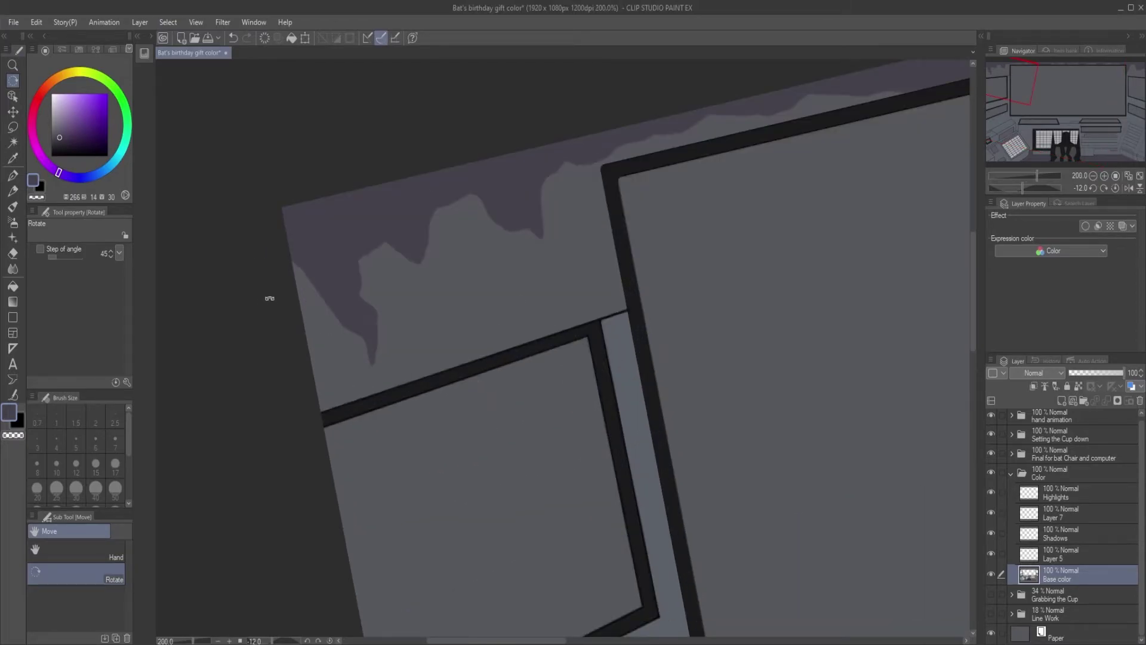
pyautogui.click(58, 144)
pyautogui.click(13, 176)
pyautogui.moveTo(303, 319); pyautogui.dragTo(358, 383)
pyautogui.hotkey('ctrl', 'z')
pyautogui.hotkey('ctrl', 'z')
pyautogui.hotkey('ctrl', 'z')
# Outline a darker jagged band below the upper-left stalactites and fill it with HSV 266, 10, 19.
pyautogui.moveTo(297, 289)
pyautogui.mouseDown()
pyautogui.moveTo(379, 375)
pyautogui.moveTo(393, 266)
pyautogui.moveTo(415, 283)
pyautogui.moveTo(444, 219)
pyautogui.moveTo(437, 235)
pyautogui.moveTo(469, 245)
pyautogui.moveTo(447, 231)
pyautogui.mouseUp()
pyautogui.hotkey('ctrl', 'z')
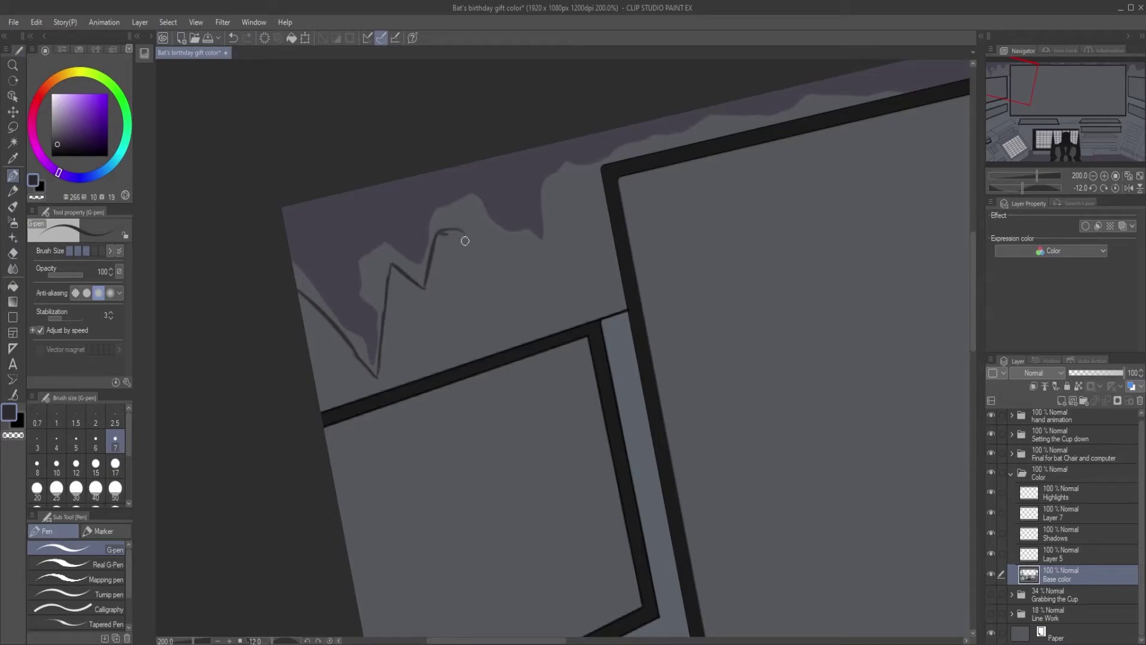
pyautogui.moveTo(463, 235); pyautogui.dragTo(555, 267)
pyautogui.scroll(2, 520, 233)
pyautogui.moveTo(456, 341)
pyautogui.mouseDown()
pyautogui.moveTo(448, 263)
pyautogui.moveTo(529, 105)
pyautogui.mouseUp()
pyautogui.moveTo(310, 302); pyautogui.dragTo(486, 267)
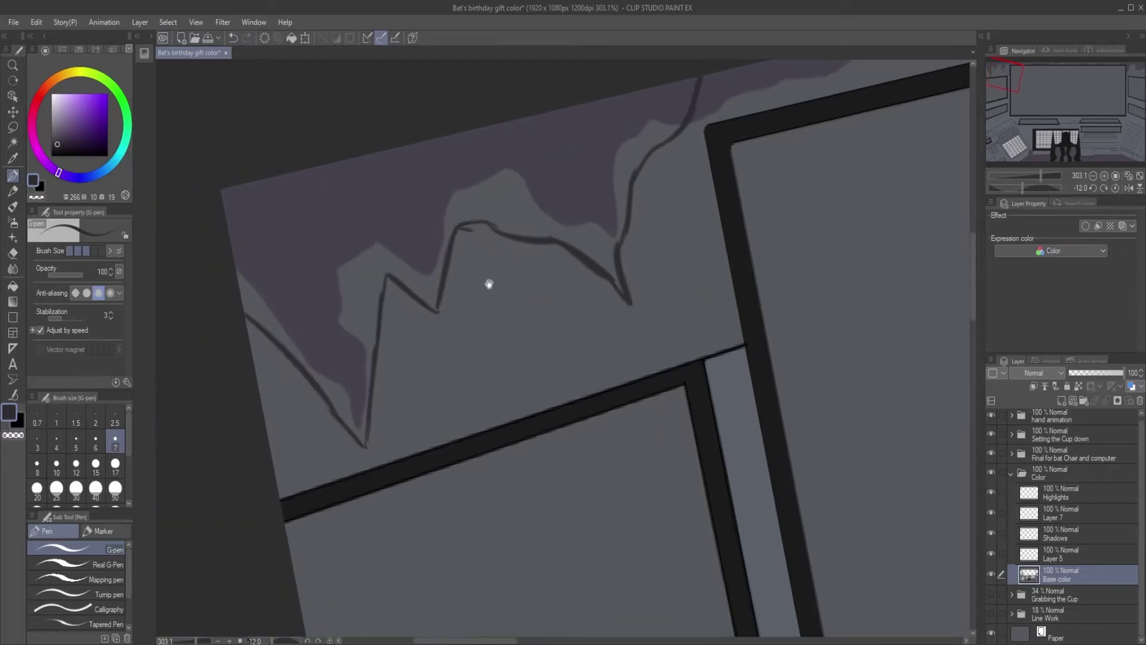
pyautogui.hotkey('ctrl', 'z')
pyautogui.moveTo(679, 129); pyautogui.dragTo(686, 122)
pyautogui.click(13, 286)
pyautogui.moveTo(276, 325)
pyautogui.mouseDown()
pyautogui.moveTo(363, 348)
pyautogui.moveTo(453, 222)
pyautogui.moveTo(619, 229)
pyautogui.moveTo(625, 136)
pyautogui.moveTo(274, 302)
pyautogui.moveTo(323, 285)
pyautogui.moveTo(483, 413)
pyautogui.moveTo(596, 541)
pyautogui.moveTo(626, 177)
pyautogui.moveTo(558, 428)
pyautogui.mouseUp()
# Reduce the G-pen to size 5 and paint over the gaps along the dark band's edge in the upper-left corner.
pyautogui.click(12, 175)
pyautogui.scroll(-1, 323, 285)
pyautogui.press('[')
pyautogui.press('[')
pyautogui.moveTo(560, 498); pyautogui.dragTo(577, 339)
pyautogui.moveTo(562, 568)
pyautogui.mouseDown()
pyautogui.moveTo(559, 342)
pyautogui.moveTo(625, 249)
pyautogui.moveTo(758, 373)
pyautogui.mouseUp()
pyautogui.moveTo(849, 97)
pyautogui.mouseDown()
pyautogui.moveTo(703, 277)
pyautogui.moveTo(742, 256)
pyautogui.moveTo(536, 192)
pyautogui.mouseUp()
pyautogui.moveTo(702, 235)
pyautogui.mouseDown()
pyautogui.moveTo(615, 137)
pyautogui.moveTo(541, 222)
pyautogui.mouseUp()
pyautogui.moveTo(579, 133); pyautogui.dragTo(446, 338)
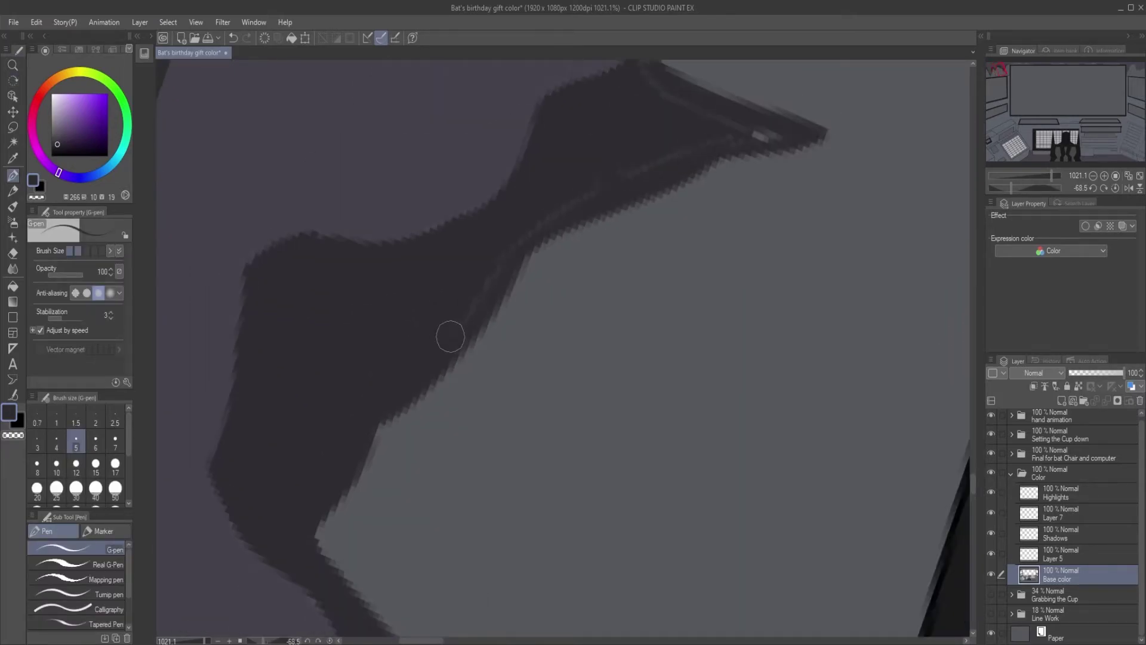
pyautogui.moveTo(503, 260)
pyautogui.mouseDown()
pyautogui.moveTo(758, 132)
pyautogui.moveTo(707, 85)
pyautogui.moveTo(549, 290)
pyautogui.mouseUp()
pyautogui.moveTo(579, 385)
pyautogui.mouseDown()
pyautogui.moveTo(546, 288)
pyautogui.moveTo(573, 248)
pyautogui.mouseUp()
pyautogui.moveTo(585, 292); pyautogui.dragTo(553, 451)
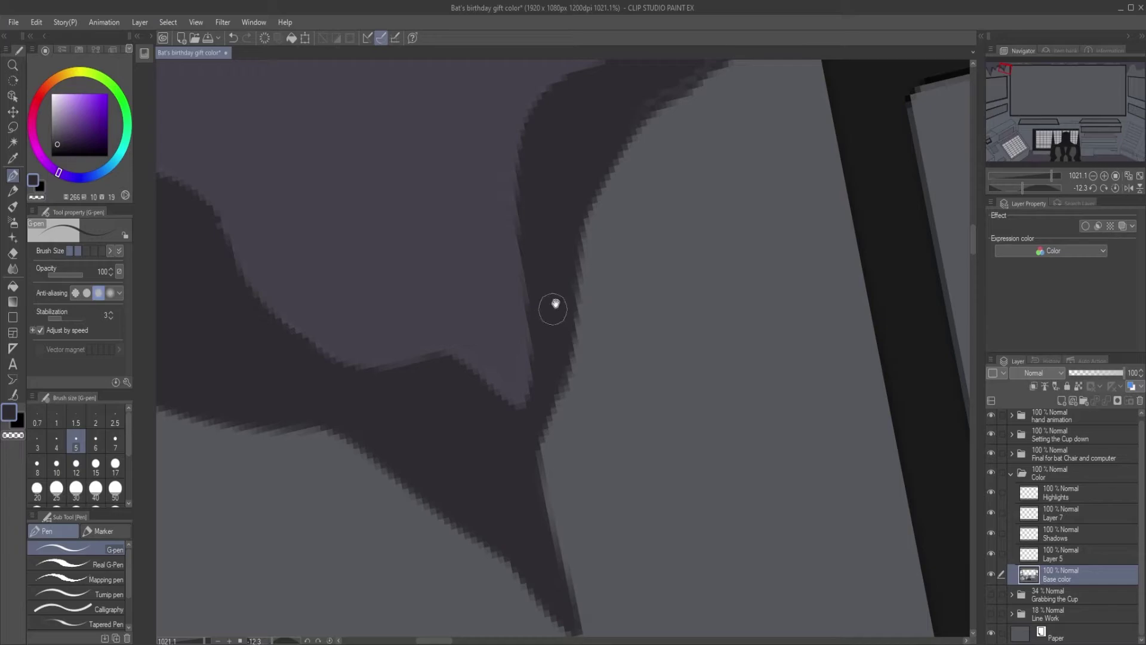
pyautogui.scroll(3, 554, 302)
pyautogui.moveTo(681, 200)
pyautogui.mouseDown()
pyautogui.moveTo(735, 179)
pyautogui.moveTo(681, 220)
pyautogui.moveTo(712, 196)
pyautogui.mouseUp()
pyautogui.scroll(-2, 757, 186)
pyautogui.scroll(3, 705, 229)
pyautogui.scroll(-8, 540, 261)
# Outline a dark pointed stalactite on the wall right of the big screen and clean its lines with the Hard eraser.
pyautogui.moveTo(836, 286); pyautogui.dragTo(305, 404)
pyautogui.scroll(4, 655, 301)
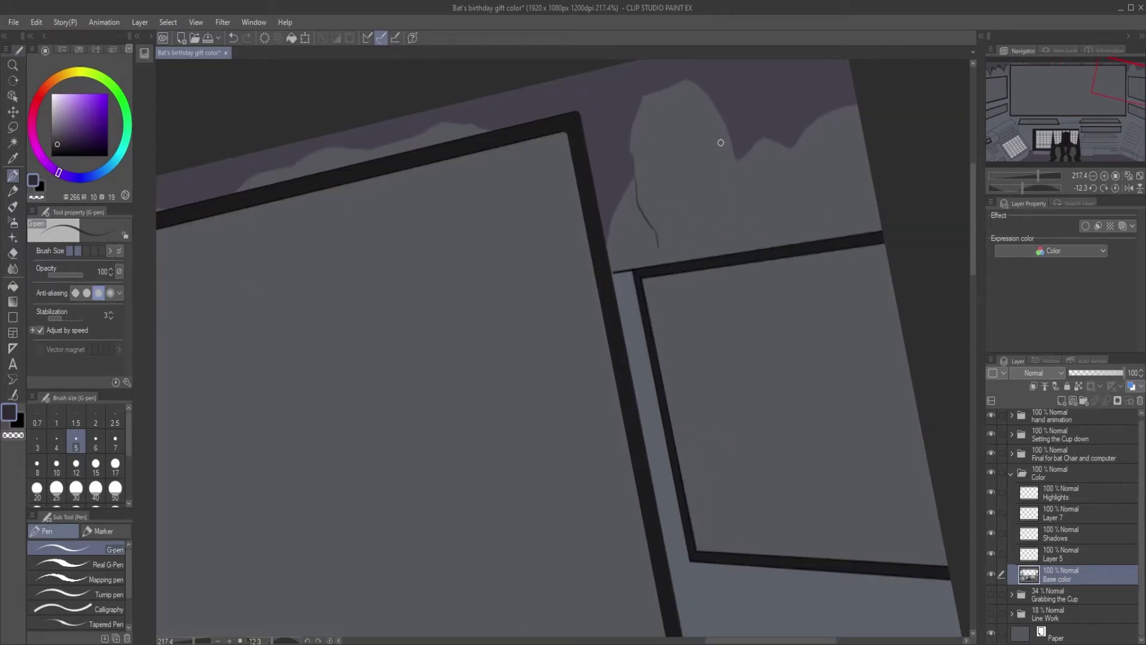
pyautogui.hotkey('ctrl', 'z')
pyautogui.moveTo(724, 124); pyautogui.dragTo(700, 238)
pyautogui.moveTo(633, 173)
pyautogui.mouseDown()
pyautogui.moveTo(692, 249)
pyautogui.moveTo(710, 180)
pyautogui.mouseUp()
pyautogui.press('e')
pyautogui.moveTo(658, 244)
pyautogui.mouseDown()
pyautogui.moveTo(640, 207)
pyautogui.moveTo(642, 156)
pyautogui.mouseUp()
pyautogui.scroll(3, 621, 219)
pyautogui.moveTo(655, 205); pyautogui.dragTo(625, 170)
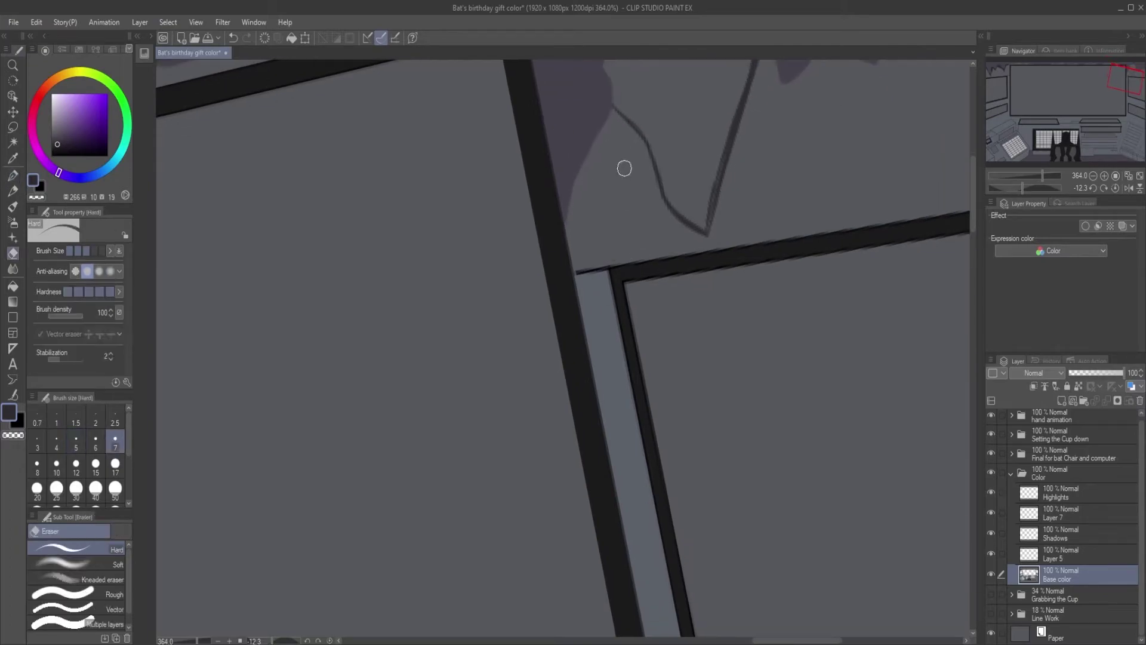
# Extend the dark outline beneath the purple-grey ceiling edge from the pointed stalactite to the artwork's right border.
pyautogui.press('p')
pyautogui.moveTo(705, 184); pyautogui.dragTo(637, 331)
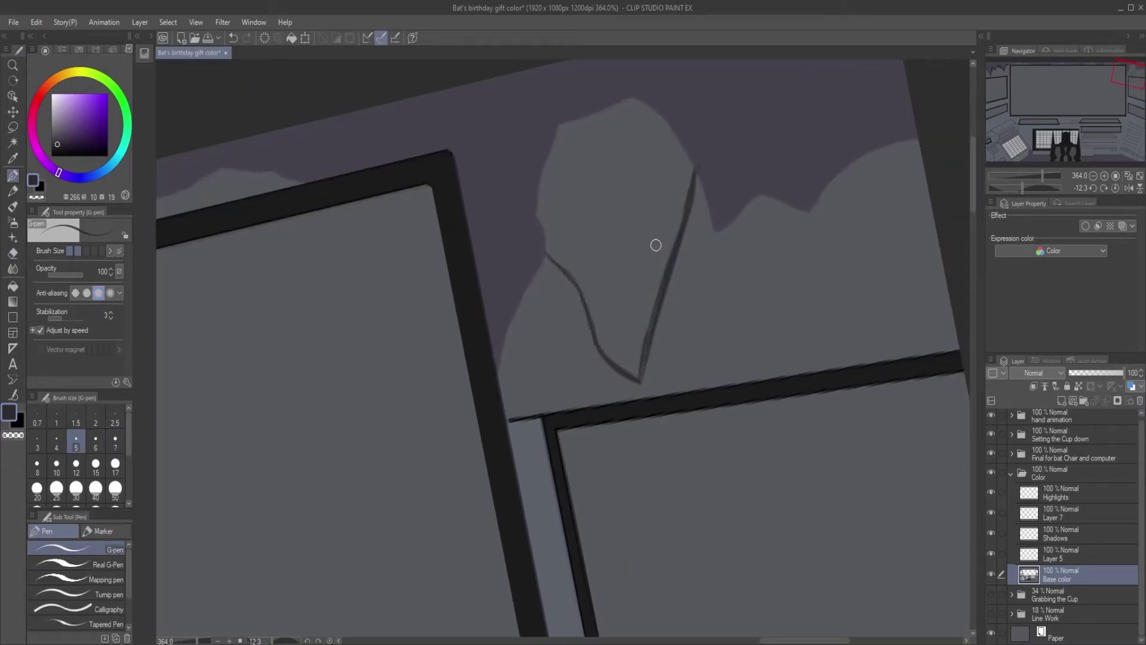
pyautogui.moveTo(743, 228); pyautogui.dragTo(906, 169)
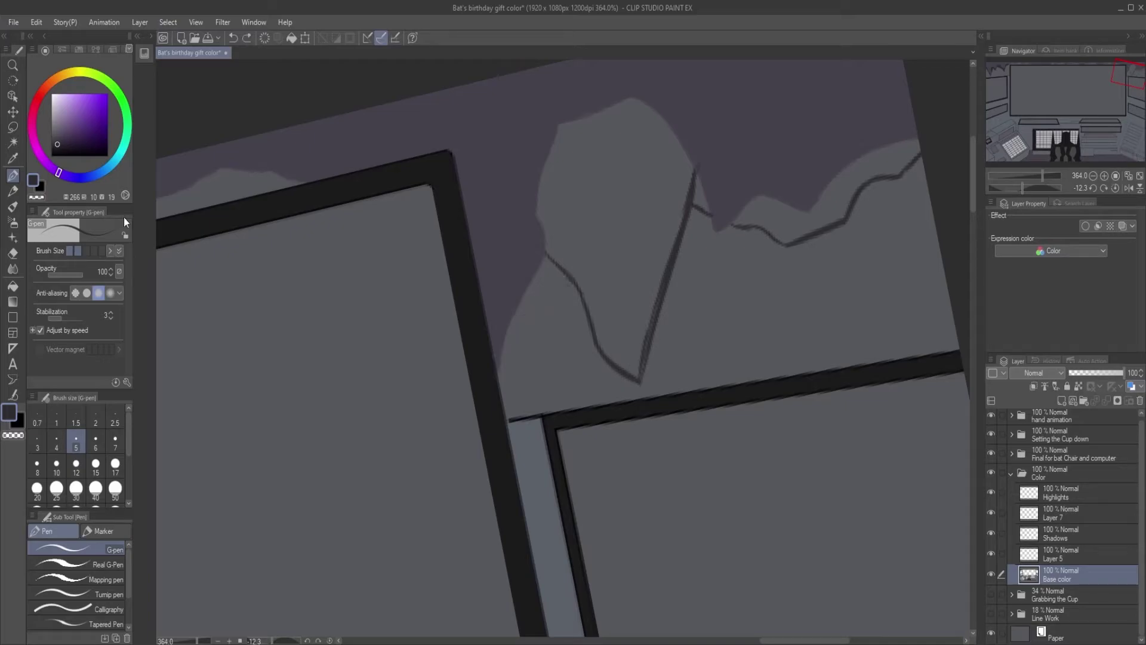
# Fill the outlined stalactite and the band to its right with HSV 266, 10, 19 and paint over gaps along the stalactite's edges.
pyautogui.click(13, 286)
pyautogui.click(802, 215)
pyautogui.press('p')
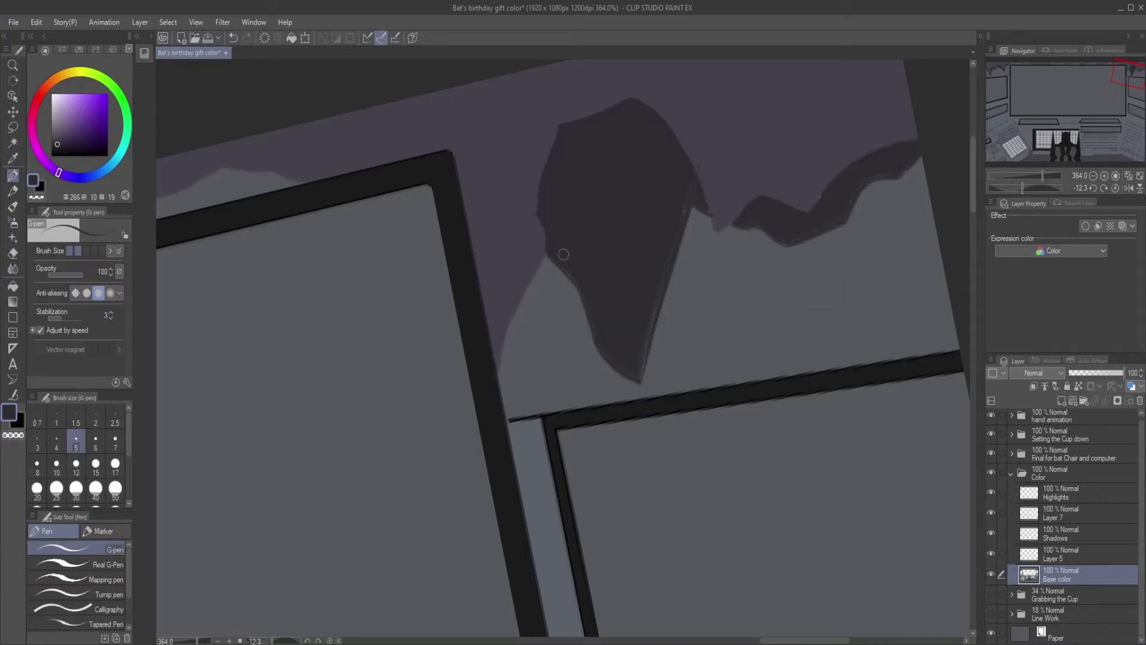
pyautogui.moveTo(643, 357); pyautogui.dragTo(658, 300)
pyautogui.scroll(5, 685, 164)
pyautogui.moveTo(513, 377); pyautogui.dragTo(590, 132)
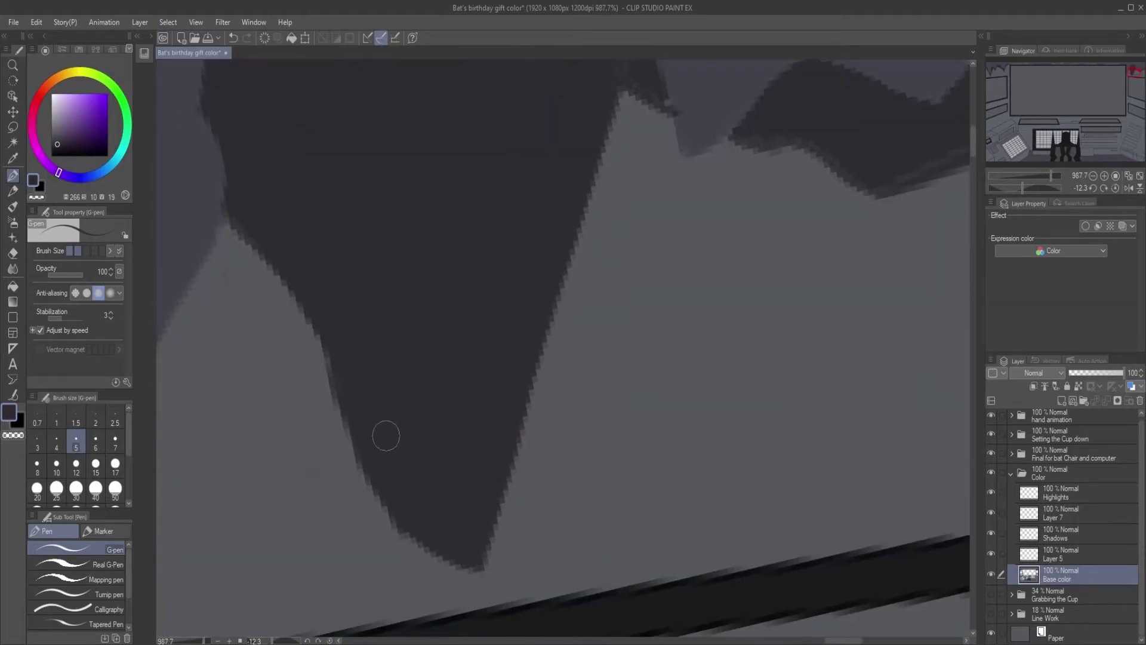
pyautogui.moveTo(390, 418); pyautogui.dragTo(336, 635)
# Smooth the edges of the dark band right of the stalactite with the G-pen and clean stray marks with the Hard eraser.
pyautogui.moveTo(560, 207)
pyautogui.mouseDown()
pyautogui.moveTo(582, 283)
pyautogui.moveTo(611, 323)
pyautogui.mouseUp()
pyautogui.hotkey('ctrl', 'z')
pyautogui.moveTo(743, 346)
pyautogui.mouseDown()
pyautogui.moveTo(863, 394)
pyautogui.moveTo(600, 387)
pyautogui.mouseUp()
pyautogui.moveTo(623, 372); pyautogui.dragTo(725, 332)
pyautogui.moveTo(806, 211)
pyautogui.mouseDown()
pyautogui.moveTo(883, 197)
pyautogui.moveTo(473, 443)
pyautogui.mouseUp()
pyautogui.press('e')
pyautogui.moveTo(634, 270)
pyautogui.mouseDown()
pyautogui.moveTo(665, 236)
pyautogui.moveTo(695, 294)
pyautogui.moveTo(664, 236)
pyautogui.moveTo(731, 327)
pyautogui.moveTo(687, 288)
pyautogui.moveTo(714, 327)
pyautogui.mouseUp()
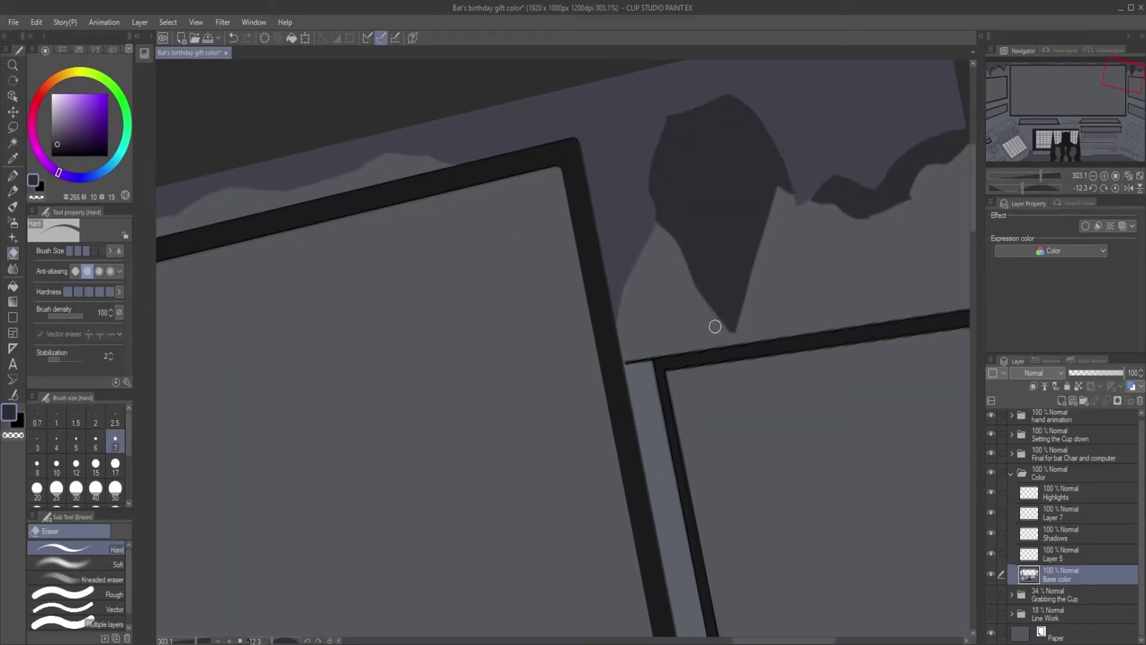
pyautogui.moveTo(686, 200)
pyautogui.mouseDown()
pyautogui.moveTo(599, 292)
pyautogui.moveTo(893, 137)
pyautogui.mouseUp()
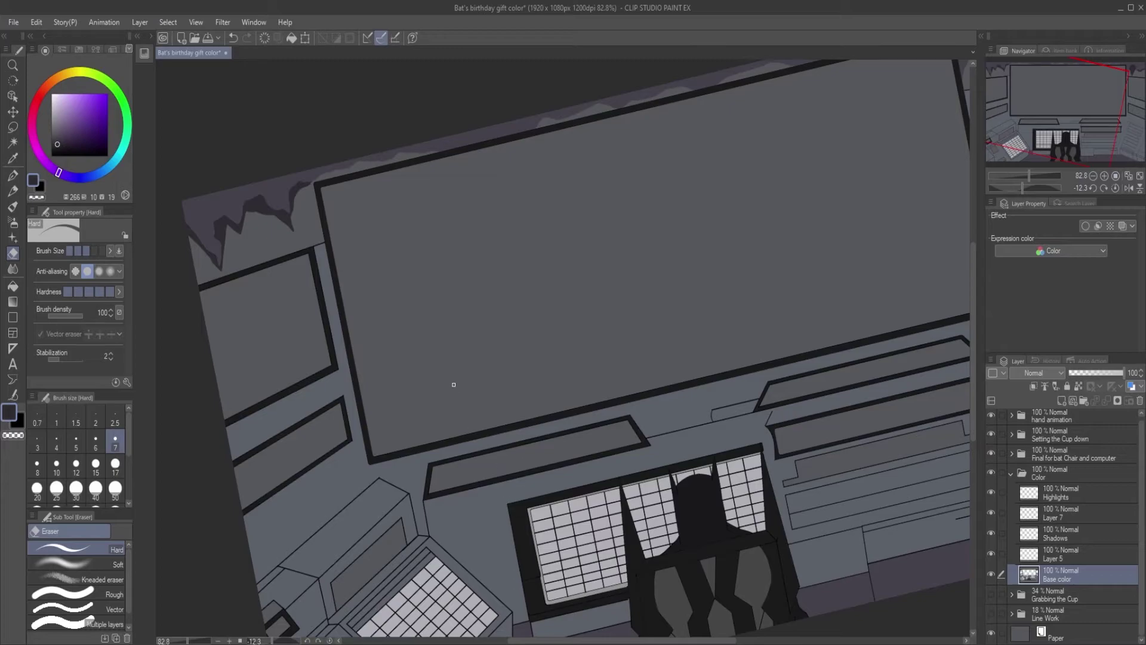
# Fill the wall patches beneath the ceiling at the upper left, above the big screen and at the upper right with HSV 266, 0, 24.
pyautogui.moveTo(583, 252); pyautogui.dragTo(558, 274)
pyautogui.moveTo(818, 327); pyautogui.dragTo(607, 325)
pyautogui.moveTo(464, 289); pyautogui.dragTo(776, 288)
pyautogui.click(52, 134)
pyautogui.click(52, 141)
pyautogui.click(13, 286)
pyautogui.click(388, 358)
pyautogui.moveTo(681, 168); pyautogui.dragTo(543, 243)
pyautogui.click(716, 174)
pyautogui.moveTo(718, 245); pyautogui.dragTo(415, 333)
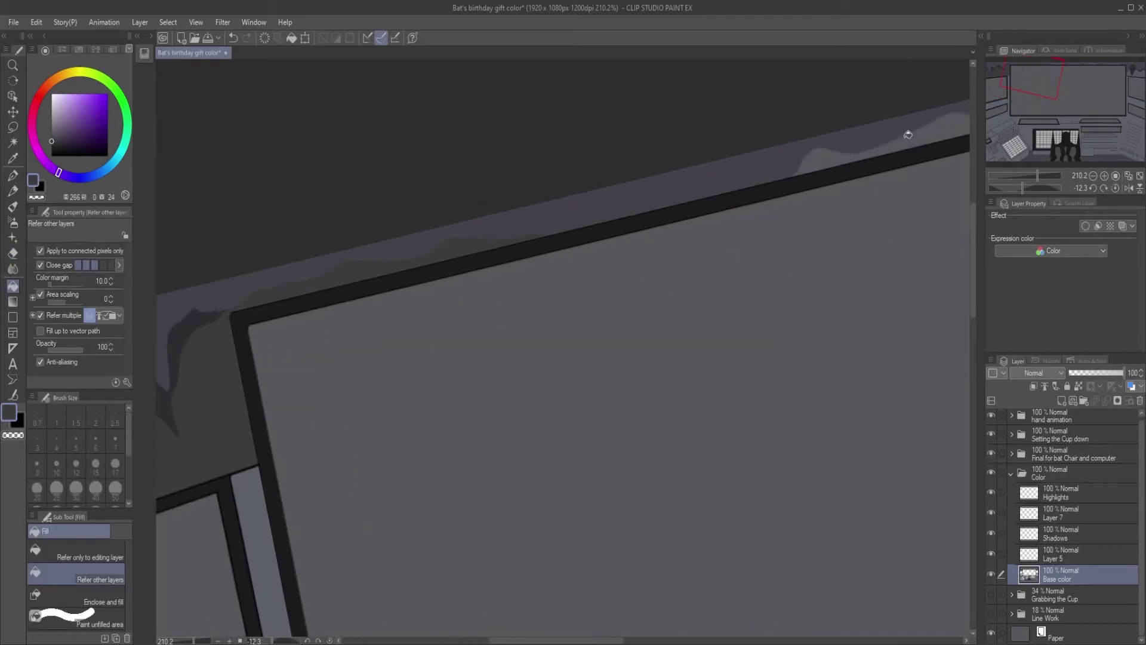
pyautogui.hscroll(10, 891, 137)
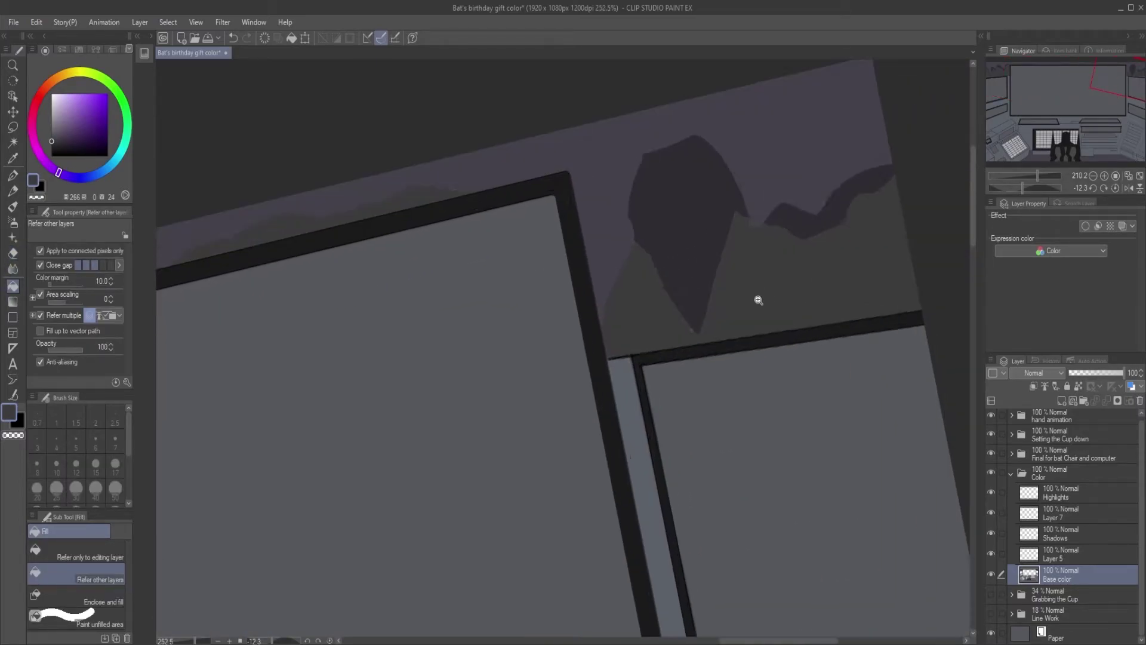
# Raise the Fill tool's close-gap level and refill the wall patch between the purple-grey ceiling and the pointed stalactite.
pyautogui.scroll(5, 742, 318)
pyautogui.hotkey('ctrl', 'z')
pyautogui.click(525, 435)
pyautogui.hotkey('ctrl', 'z')
pyautogui.click(110, 266)
pyautogui.click(498, 443)
pyautogui.hotkey('ctrl', 'z')
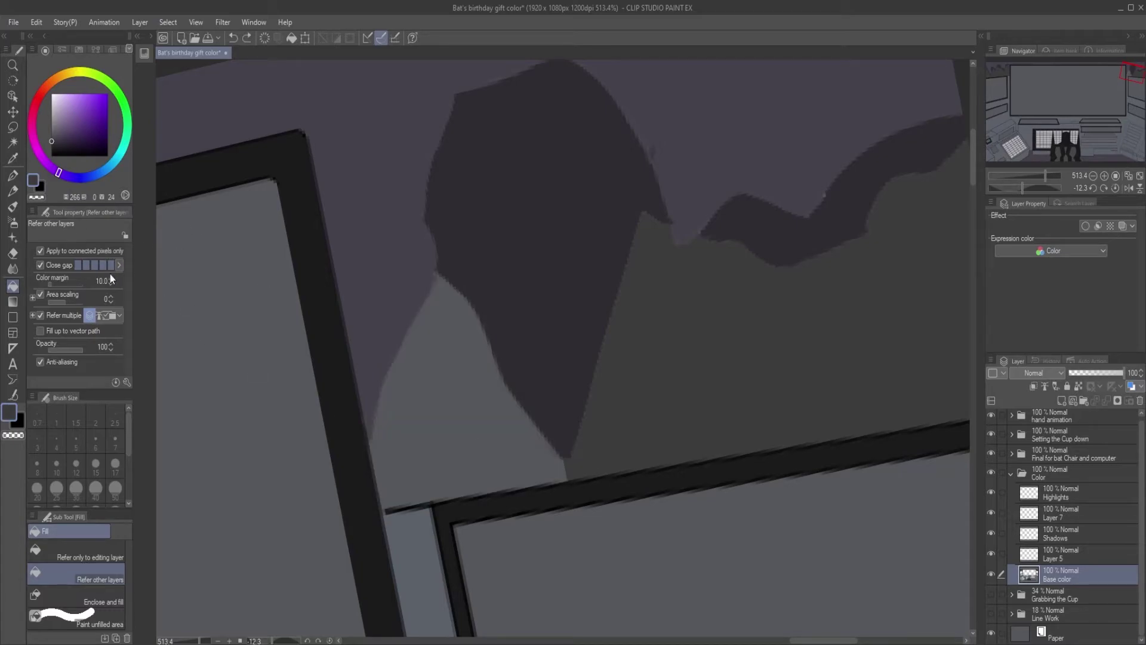
pyautogui.hotkey('ctrl', 'z')
# Reduce the G-pen to size 2 and paint over the leftover light pixels around the wall patch left of the stalactite.
pyautogui.press('p')
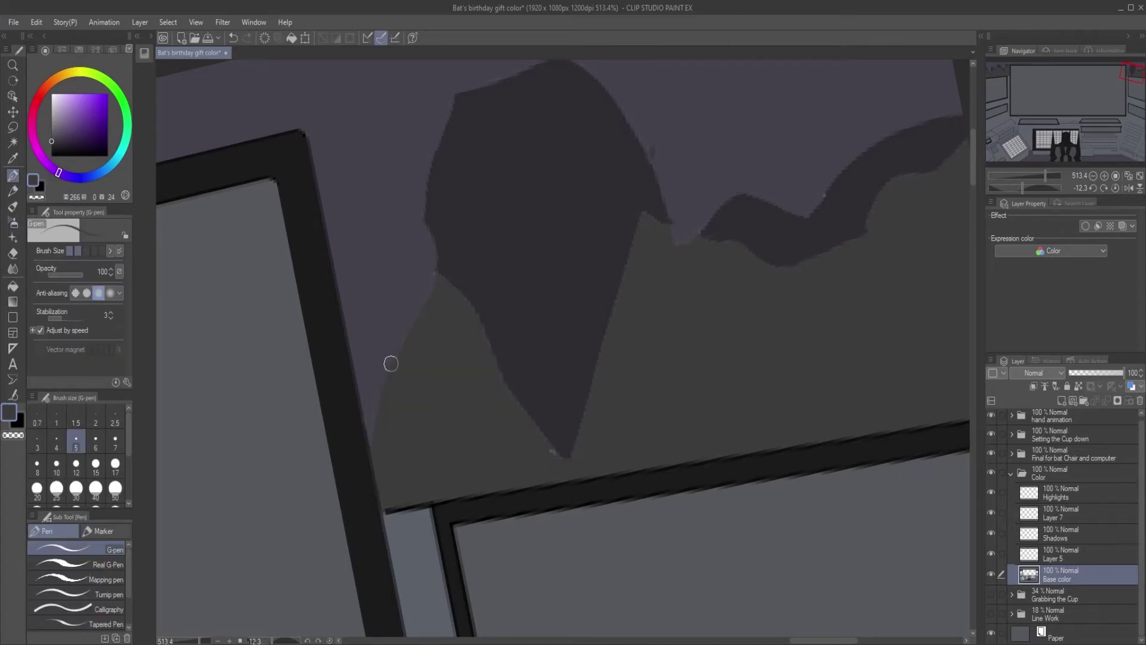
pyautogui.press('[')
pyautogui.press('[')
pyautogui.press('[')
pyautogui.press('[')
pyautogui.moveTo(537, 420); pyautogui.dragTo(597, 419)
pyautogui.moveTo(273, 185)
pyautogui.mouseDown()
pyautogui.moveTo(315, 234)
pyautogui.moveTo(395, 206)
pyautogui.mouseUp()
pyautogui.moveTo(311, 425); pyautogui.dragTo(282, 423)
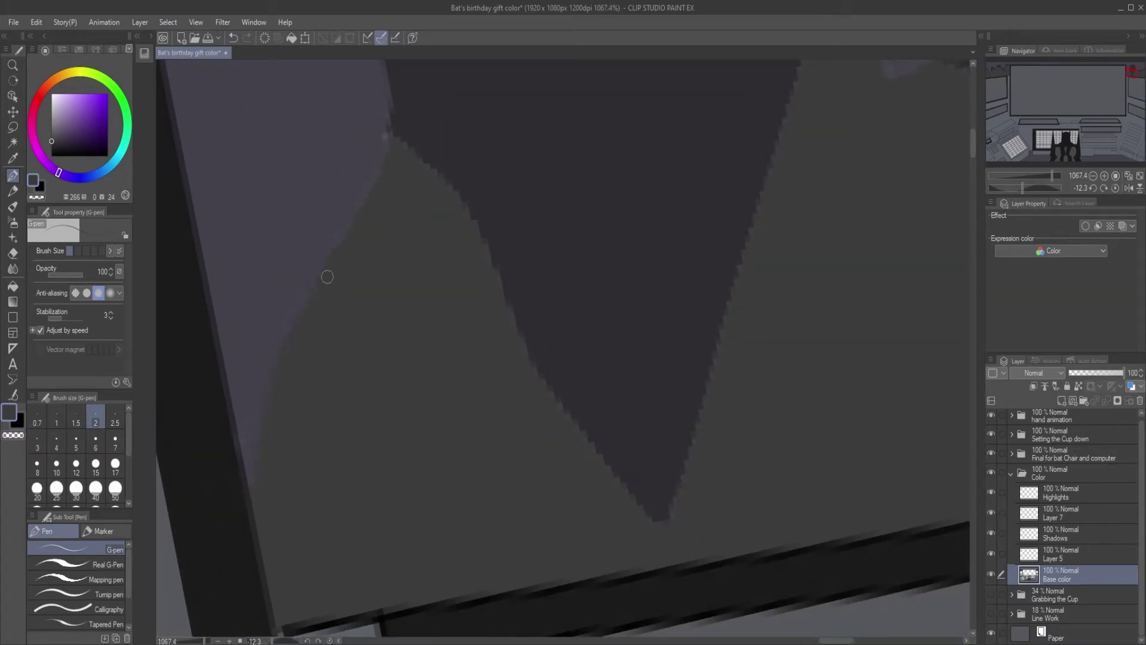
pyautogui.click(530, 359)
pyautogui.keyDown('shift'); pyautogui.click(664, 521); pyautogui.keyUp('shift')
# Clean the grey wall's boundary along the right side of the stalactite with short straight G-pen strokes.
pyautogui.moveTo(740, 223); pyautogui.dragTo(610, 444)
pyautogui.keyDown('shift'); pyautogui.click(686, 231); pyautogui.keyUp('shift')
pyautogui.keyDown('shift'); pyautogui.click(742, 258); pyautogui.keyUp('shift')
pyautogui.keyDown('shift'); pyautogui.click(751, 321); pyautogui.keyUp('shift')
pyautogui.keyDown('shift'); pyautogui.click(751, 303); pyautogui.keyUp('shift')
pyautogui.keyDown('shift'); pyautogui.click(812, 276); pyautogui.keyUp('shift')
pyautogui.moveTo(860, 275); pyautogui.dragTo(621, 170)
pyautogui.moveTo(702, 82); pyautogui.dragTo(579, 354)
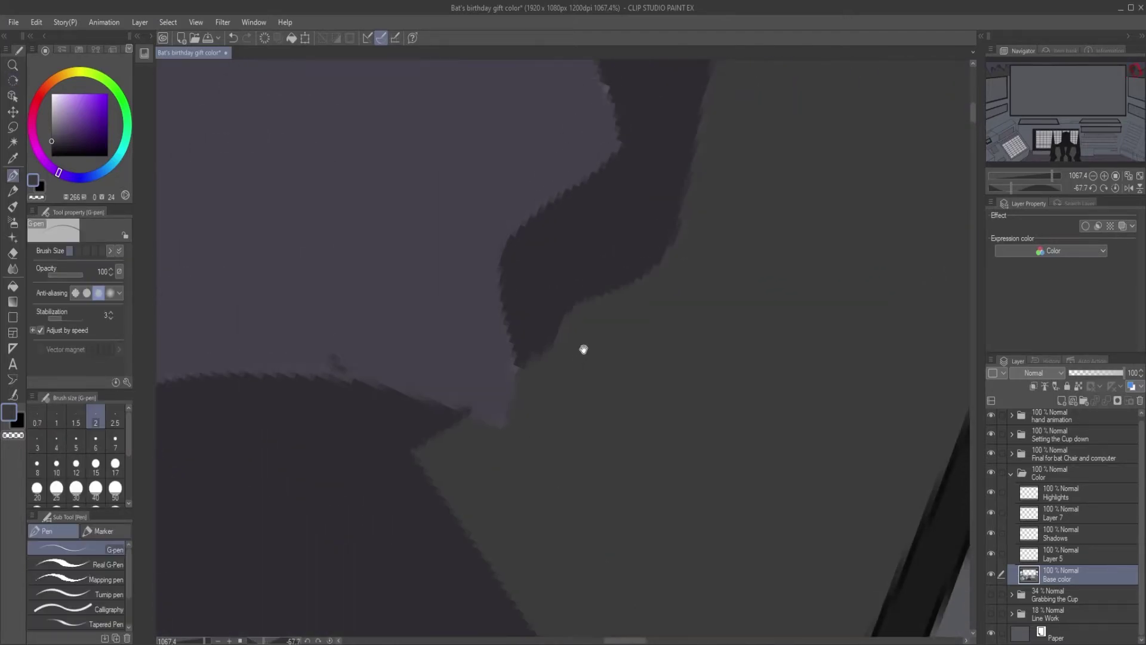
# Paint over the remaining gaps along the upper-right dark band and temporarily toggle the Paper layer to check for missed spots.
pyautogui.moveTo(704, 162); pyautogui.dragTo(593, 331)
pyautogui.moveTo(615, 98); pyautogui.dragTo(803, 259)
pyautogui.moveTo(575, 286); pyautogui.dragTo(656, 379)
pyautogui.moveTo(364, 466); pyautogui.dragTo(687, 219)
pyautogui.moveTo(687, 239); pyautogui.dragTo(742, 342)
pyautogui.click(991, 634)
pyautogui.moveTo(844, 357); pyautogui.dragTo(686, 356)
pyautogui.moveTo(804, 411); pyautogui.dragTo(770, 406)
pyautogui.click(991, 633)
pyautogui.moveTo(836, 335); pyautogui.dragTo(713, 388)
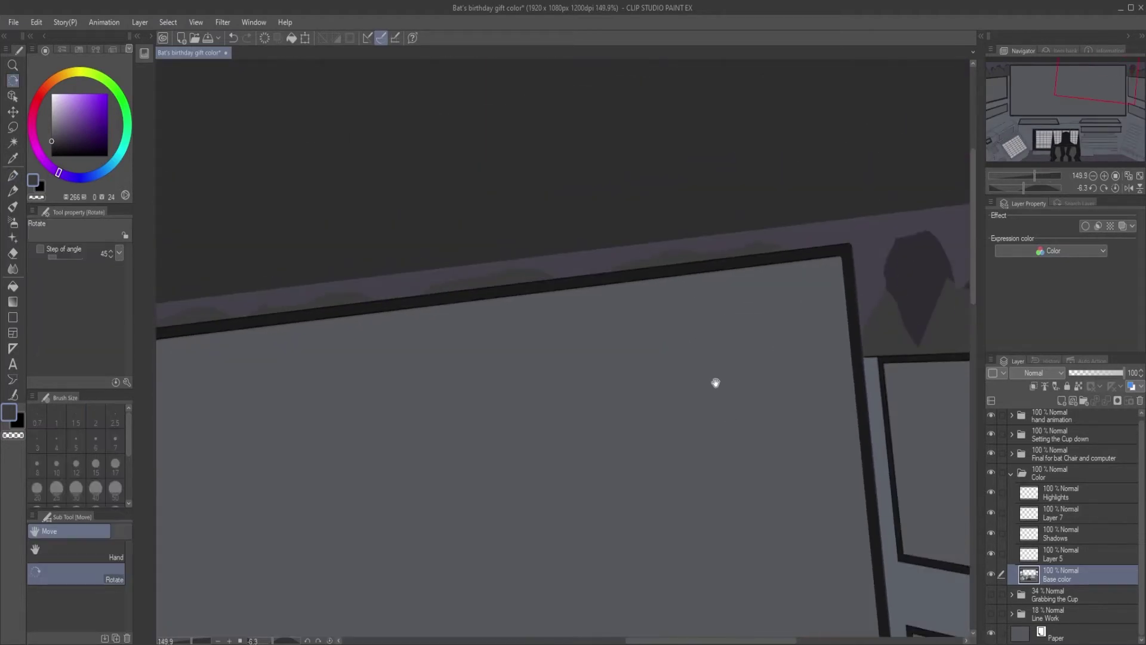
# Sample the dark band's colour and outline its continuation beneath the ceiling edge at the big screen's upper-left corner.
pyautogui.scroll(-2, 675, 404)
pyautogui.scroll(6, 448, 277)
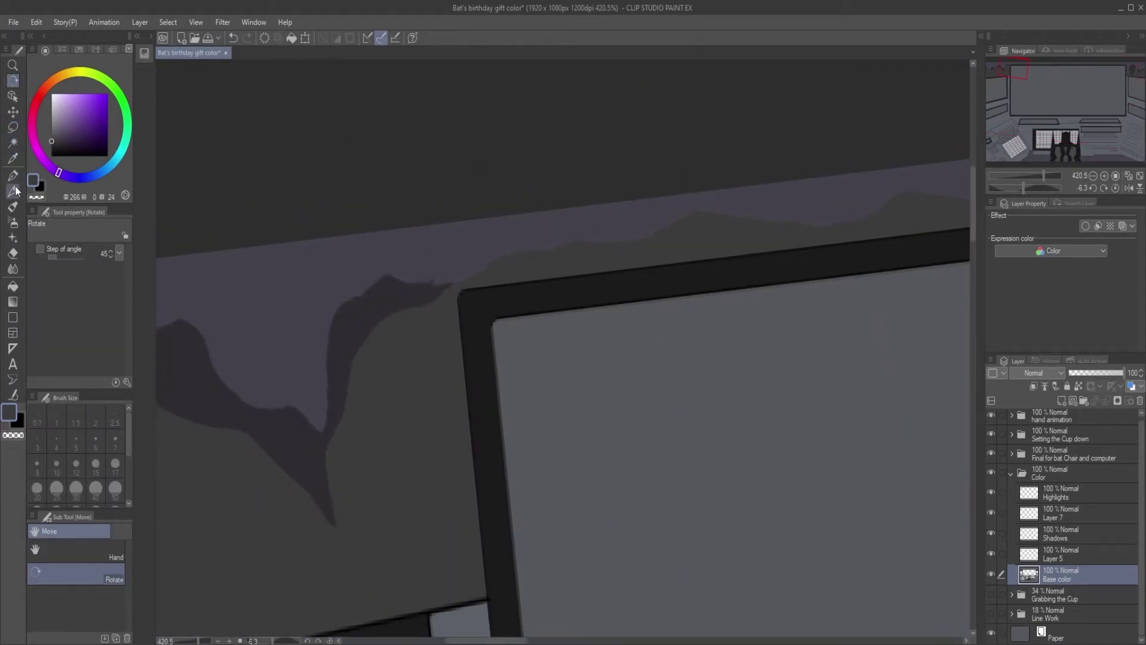
pyautogui.keyDown('alt'); pyautogui.click(437, 285); pyautogui.keyUp('alt')
pyautogui.scroll(8, 442, 298)
pyautogui.moveTo(515, 118)
pyautogui.mouseDown()
pyautogui.moveTo(442, 146)
pyautogui.moveTo(353, 241)
pyautogui.moveTo(357, 323)
pyautogui.moveTo(310, 388)
pyautogui.mouseUp()
pyautogui.press('p')
pyautogui.moveTo(358, 239)
pyautogui.mouseDown()
pyautogui.moveTo(368, 113)
pyautogui.moveTo(346, 430)
pyautogui.mouseUp()
pyautogui.scroll(-3, 368, 113)
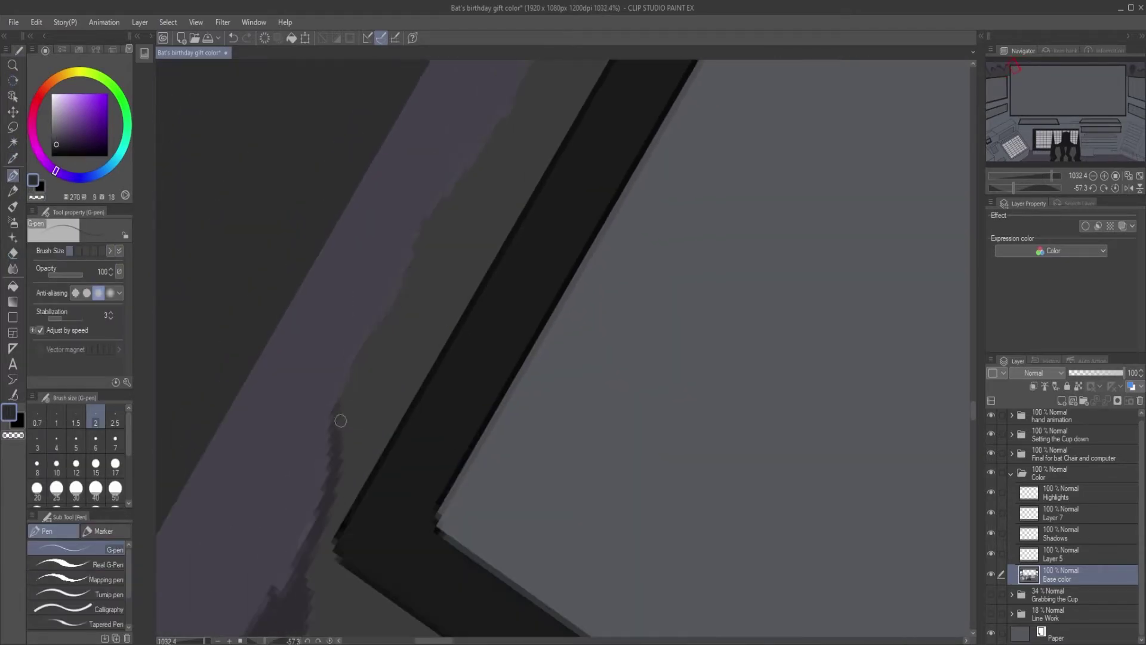
pyautogui.moveTo(376, 313)
pyautogui.mouseDown()
pyautogui.moveTo(349, 375)
pyautogui.moveTo(471, 164)
pyautogui.mouseUp()
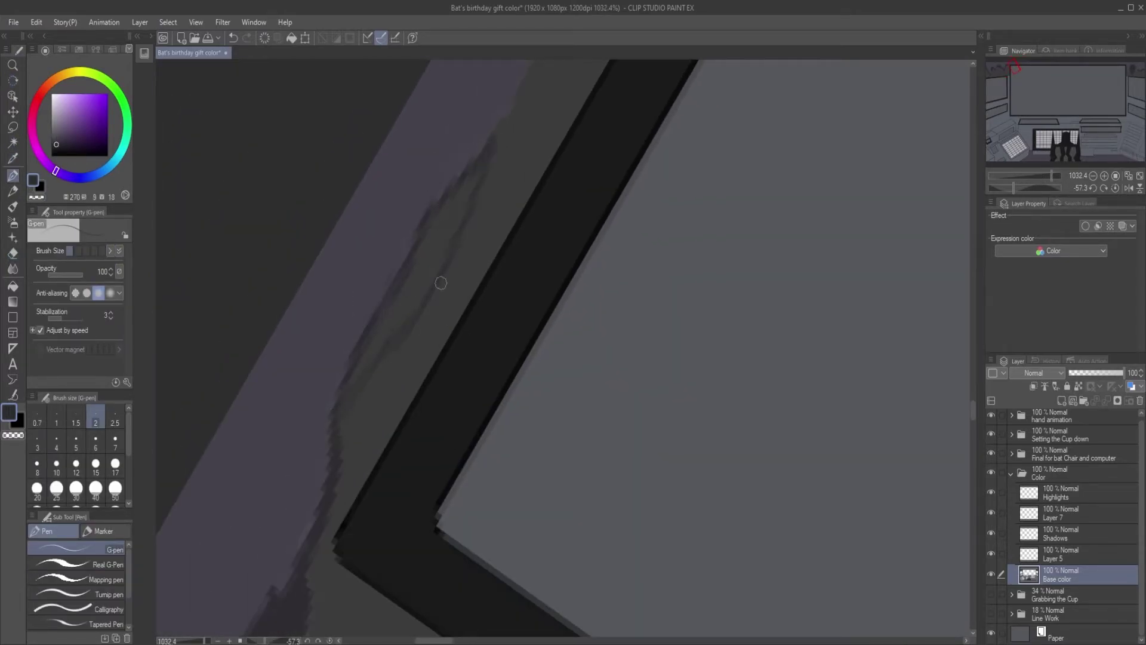
pyautogui.click(13, 286)
pyautogui.click(441, 237)
pyautogui.hotkey('ctrl', 'z')
# Paint the outlined dark band solid above the big screen's upper-left corner with the G-pen at size 6.
pyautogui.press('p')
pyautogui.moveTo(340, 409); pyautogui.dragTo(469, 186)
pyautogui.scroll(-2, 463, 181)
pyautogui.moveTo(440, 230)
pyautogui.mouseDown()
pyautogui.moveTo(469, 143)
pyautogui.moveTo(457, 205)
pyautogui.mouseUp()
pyautogui.scroll(-3, 457, 205)
pyautogui.moveTo(430, 243)
pyautogui.mouseDown()
pyautogui.moveTo(454, 197)
pyautogui.moveTo(418, 256)
pyautogui.mouseUp()
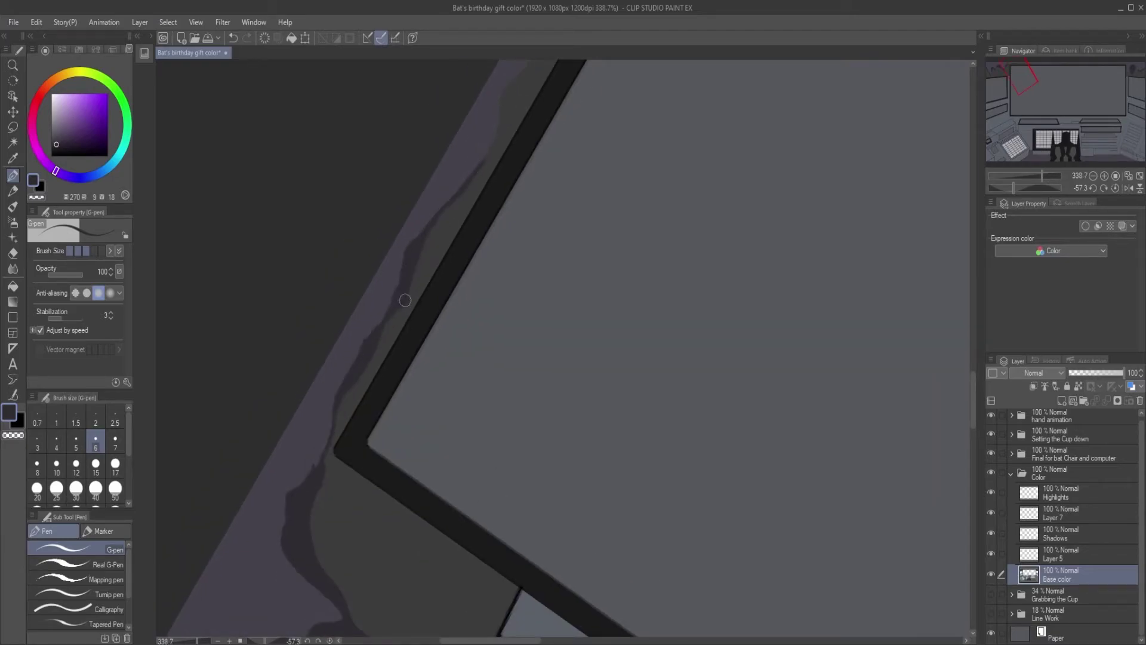
# Continue the dark jagged band along the ceiling edge above the left part of the big screen, adding small downward points.
pyautogui.scroll(3, 401, 299)
pyautogui.moveTo(503, 74)
pyautogui.mouseDown()
pyautogui.moveTo(438, 246)
pyautogui.moveTo(490, 223)
pyautogui.mouseUp()
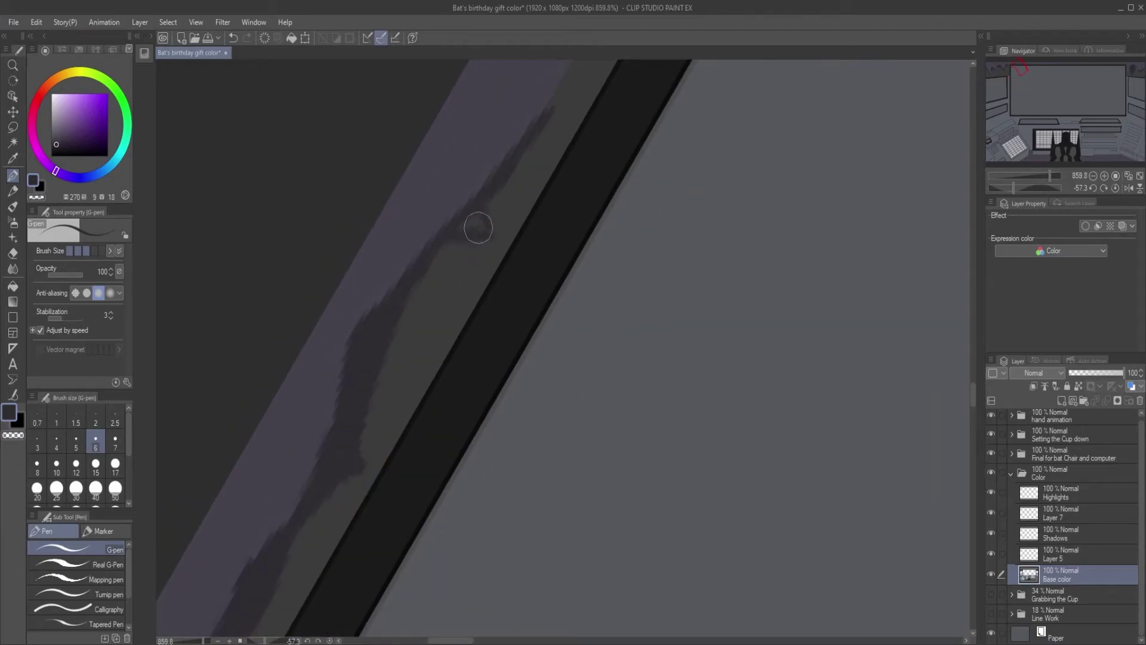
pyautogui.moveTo(517, 150)
pyautogui.mouseDown()
pyautogui.moveTo(517, 174)
pyautogui.moveTo(373, 352)
pyautogui.mouseUp()
pyautogui.moveTo(413, 310)
pyautogui.mouseDown()
pyautogui.moveTo(435, 279)
pyautogui.moveTo(477, 124)
pyautogui.mouseUp()
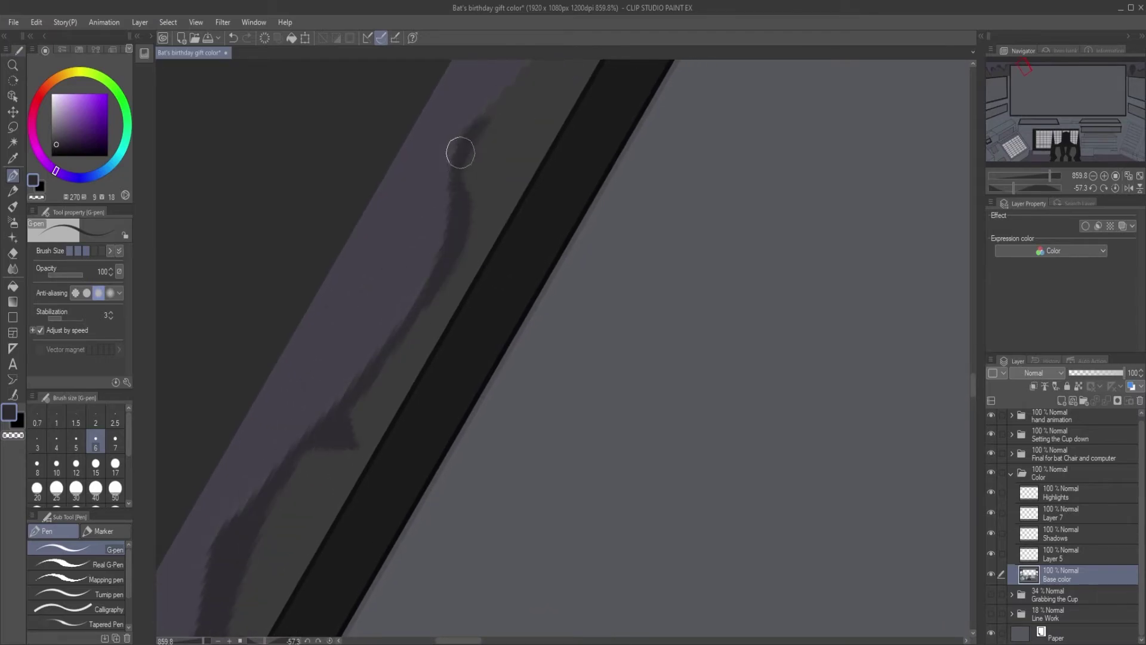
pyautogui.moveTo(505, 78); pyautogui.dragTo(448, 233)
pyautogui.moveTo(422, 272); pyautogui.dragTo(486, 211)
pyautogui.moveTo(451, 248); pyautogui.dragTo(576, 101)
pyautogui.moveTo(576, 101)
pyautogui.mouseDown()
pyautogui.moveTo(453, 260)
pyautogui.moveTo(528, 160)
pyautogui.moveTo(382, 471)
pyautogui.mouseUp()
# Extend the dark band beneath the ceiling edge across the grey patches above the middle of the big screen.
pyautogui.scroll(-2, 549, 154)
pyautogui.moveTo(529, 78); pyautogui.dragTo(394, 346)
pyautogui.scroll(1, 394, 346)
pyautogui.moveTo(340, 440)
pyautogui.mouseDown()
pyautogui.moveTo(359, 322)
pyautogui.moveTo(334, 377)
pyautogui.moveTo(340, 368)
pyautogui.moveTo(329, 365)
pyautogui.moveTo(426, 255)
pyautogui.moveTo(454, 176)
pyautogui.mouseUp()
pyautogui.moveTo(464, 157)
pyautogui.mouseDown()
pyautogui.moveTo(385, 296)
pyautogui.moveTo(438, 169)
pyautogui.moveTo(537, 99)
pyautogui.mouseUp()
pyautogui.scroll(-3, 449, 193)
pyautogui.moveTo(448, 194)
pyautogui.mouseDown()
pyautogui.moveTo(642, 154)
pyautogui.moveTo(693, 183)
pyautogui.mouseUp()
pyautogui.scroll(5, 466, 279)
pyautogui.moveTo(382, 342)
pyautogui.mouseDown()
pyautogui.moveTo(473, 273)
pyautogui.moveTo(645, 244)
pyautogui.moveTo(787, 138)
pyautogui.moveTo(704, 165)
pyautogui.moveTo(789, 181)
pyautogui.moveTo(569, 195)
pyautogui.moveTo(593, 213)
pyautogui.moveTo(670, 198)
pyautogui.moveTo(608, 205)
pyautogui.moveTo(668, 227)
pyautogui.moveTo(602, 220)
pyautogui.moveTo(649, 225)
pyautogui.moveTo(668, 198)
pyautogui.moveTo(606, 221)
pyautogui.mouseUp()
pyautogui.scroll(-3, 606, 221)
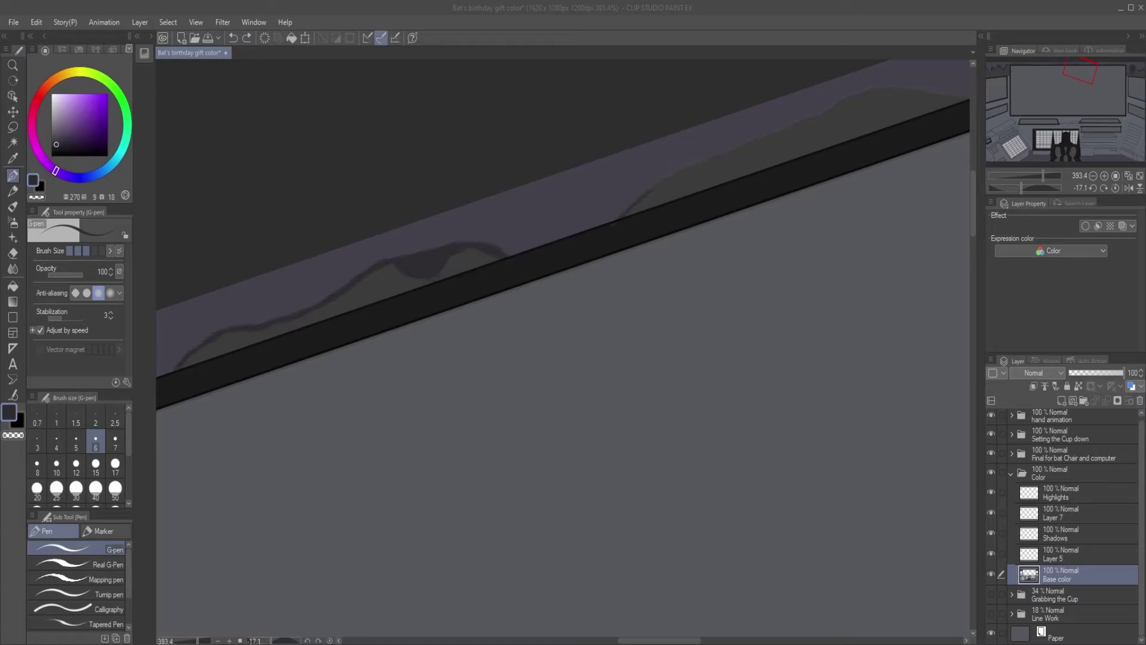
# Paint a dark band along the upper edge of the next grey wall patch right of the big screen's middle.
pyautogui.moveTo(626, 212)
pyautogui.mouseDown()
pyautogui.moveTo(680, 168)
pyautogui.moveTo(796, 124)
pyautogui.mouseUp()
pyautogui.hotkey('ctrl', 'z')
pyautogui.moveTo(711, 159)
pyautogui.mouseDown()
pyautogui.moveTo(895, 98)
pyautogui.moveTo(597, 166)
pyautogui.mouseUp()
pyautogui.scroll(-2, 860, 119)
pyautogui.scroll(5, 600, 157)
pyautogui.moveTo(573, 212); pyautogui.dragTo(797, 89)
pyautogui.moveTo(782, 106)
pyautogui.mouseDown()
pyautogui.moveTo(615, 263)
pyautogui.moveTo(636, 257)
pyautogui.mouseUp()
pyautogui.moveTo(632, 239); pyautogui.dragTo(675, 200)
# Paint the dark band over the last grey wall patch before the big screen's upper-right corner.
pyautogui.scroll(-4, 639, 242)
pyautogui.moveTo(776, 72); pyautogui.dragTo(609, 284)
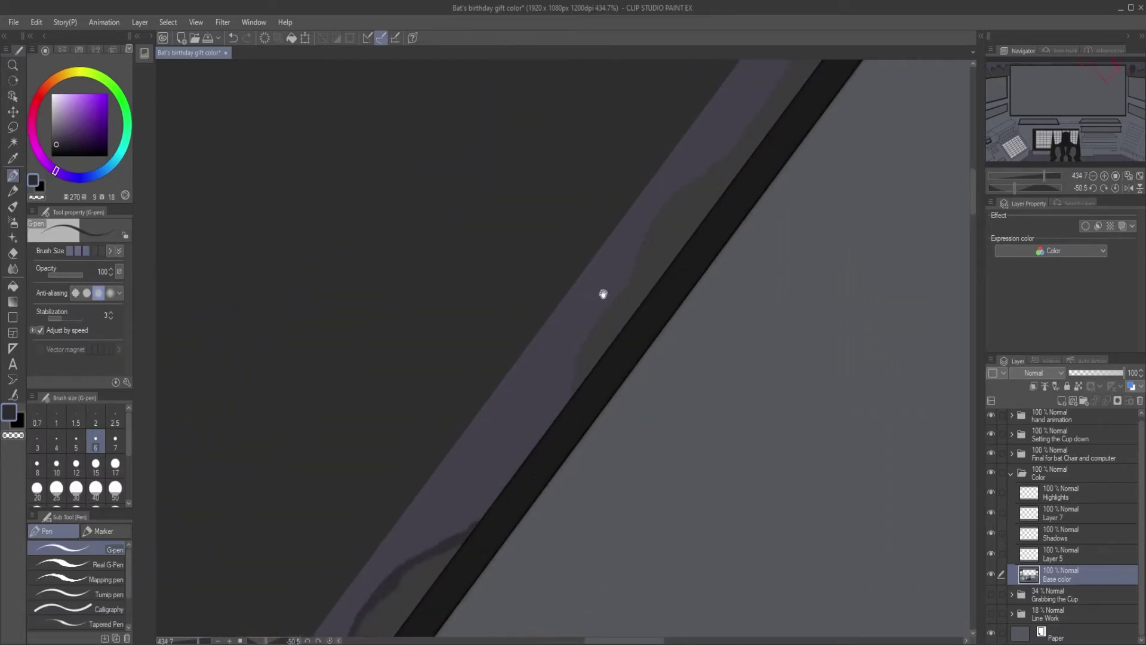
pyautogui.scroll(4, 609, 285)
pyautogui.moveTo(556, 445)
pyautogui.mouseDown()
pyautogui.moveTo(569, 366)
pyautogui.moveTo(708, 166)
pyautogui.moveTo(538, 391)
pyautogui.mouseUp()
pyautogui.moveTo(540, 392)
pyautogui.mouseDown()
pyautogui.moveTo(582, 273)
pyautogui.moveTo(719, 146)
pyautogui.mouseUp()
pyautogui.moveTo(717, 146)
pyautogui.mouseDown()
pyautogui.moveTo(563, 289)
pyautogui.moveTo(697, 161)
pyautogui.mouseUp()
pyautogui.moveTo(696, 161)
pyautogui.mouseDown()
pyautogui.moveTo(571, 307)
pyautogui.moveTo(664, 172)
pyautogui.mouseUp()
pyautogui.moveTo(664, 172)
pyautogui.mouseDown()
pyautogui.moveTo(556, 334)
pyautogui.moveTo(584, 240)
pyautogui.moveTo(719, 135)
pyautogui.moveTo(701, 134)
pyautogui.moveTo(784, 97)
pyautogui.moveTo(722, 149)
pyautogui.moveTo(663, 269)
pyautogui.mouseUp()
pyautogui.scroll(-6, 663, 269)
pyautogui.moveTo(819, 148)
pyautogui.mouseDown()
pyautogui.moveTo(839, 176)
pyautogui.moveTo(706, 341)
pyautogui.mouseUp()
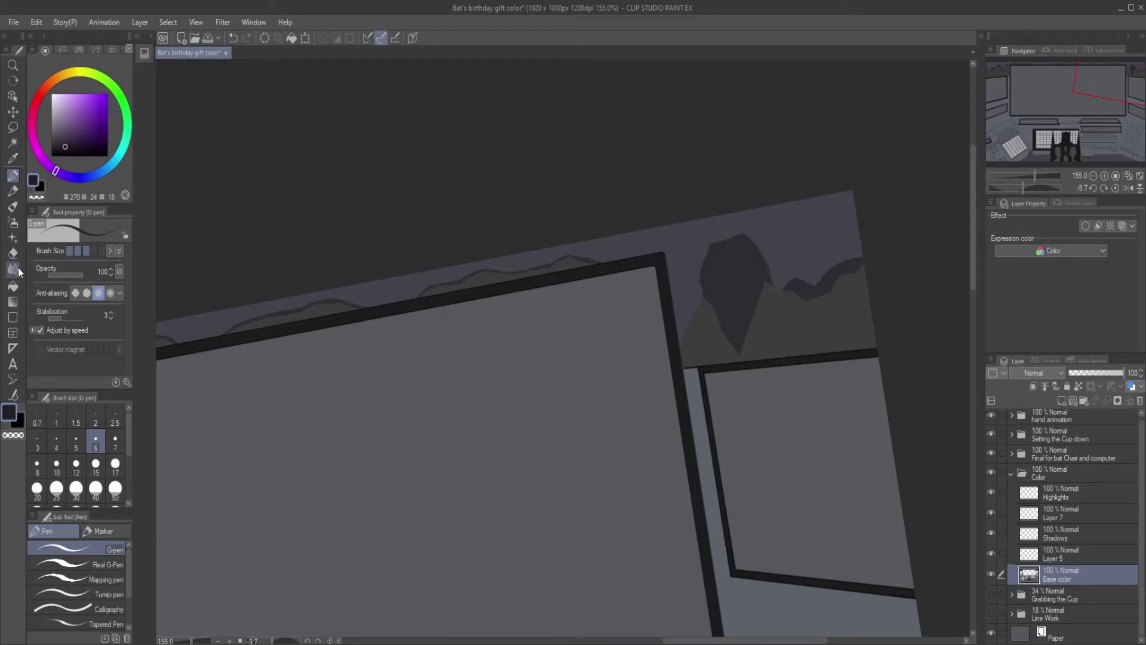
# Try to fill the grey wall patch beside the upper-right stalactite with HSV 270, 15, 9.
pyautogui.click(13, 286)
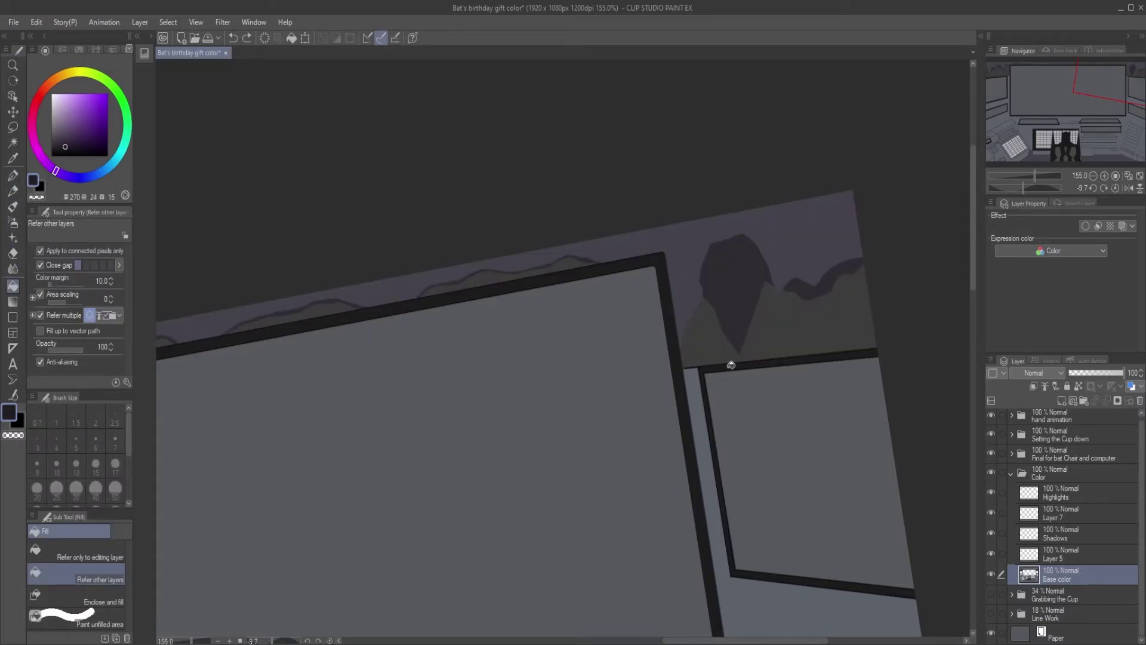
pyautogui.click(60, 150)
pyautogui.click(686, 340)
pyautogui.hotkey('ctrl', 'z')
pyautogui.hotkey('ctrl', 'z')
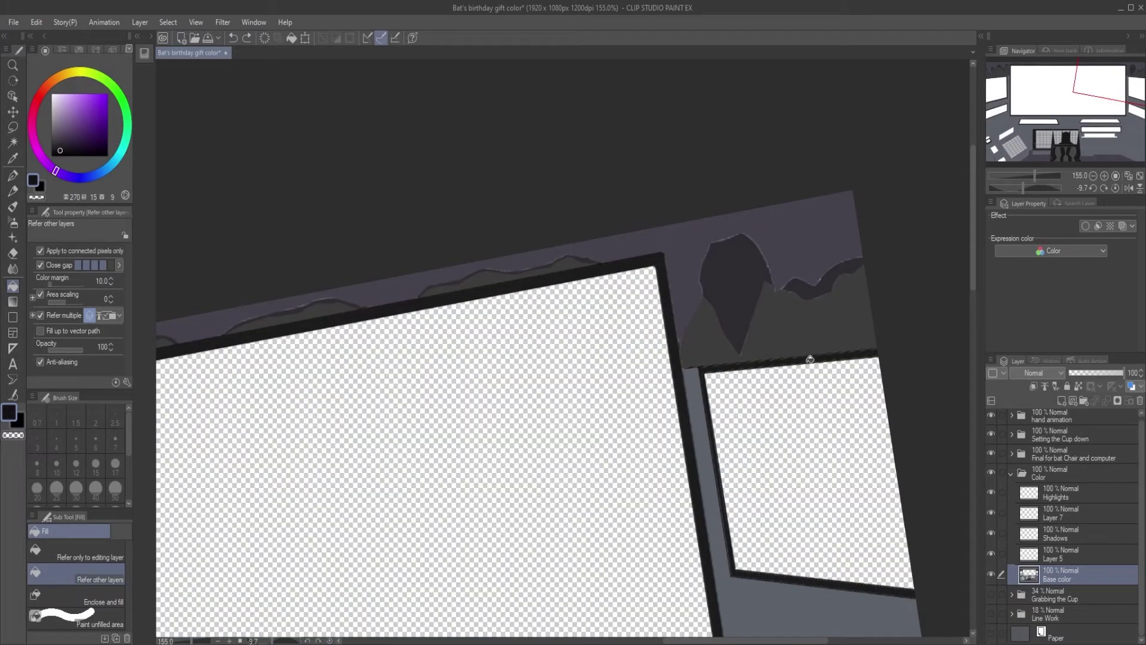
# Try to fill the grey wall beneath the upper-left stalactites with HSV 270, 15, 9, adjusting the close-gap level.
pyautogui.scroll(-3, 808, 363)
pyautogui.moveTo(298, 418); pyautogui.dragTo(791, 277)
pyautogui.click(445, 340)
pyautogui.click(350, 370)
pyautogui.scroll(10, 478, 296)
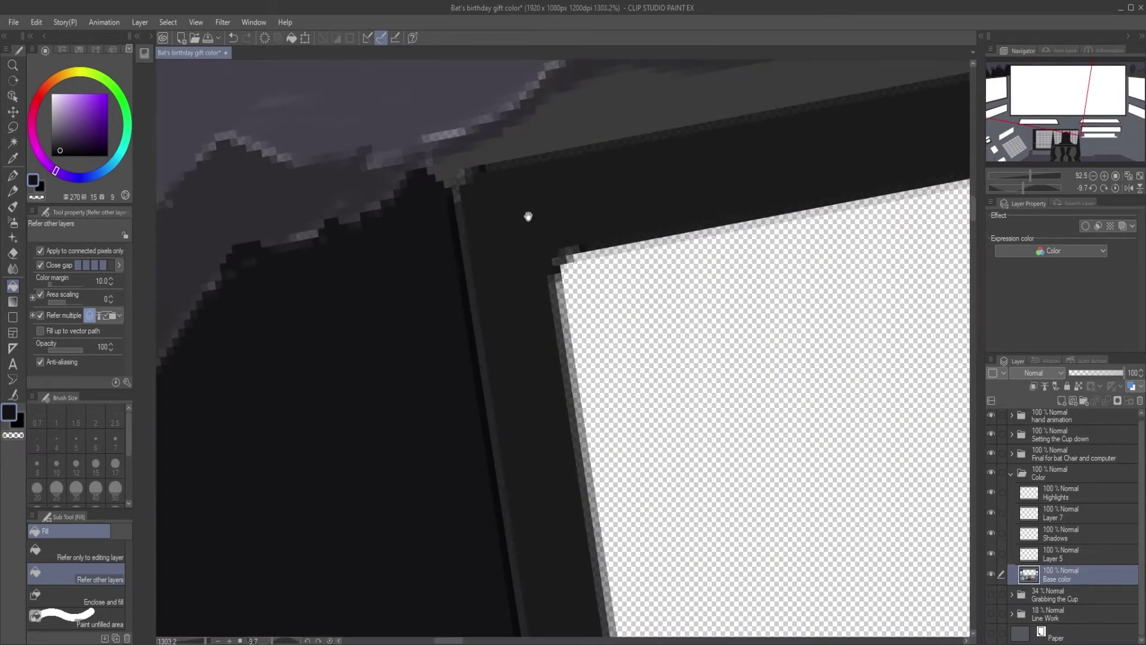
pyautogui.moveTo(452, 170); pyautogui.dragTo(378, 317)
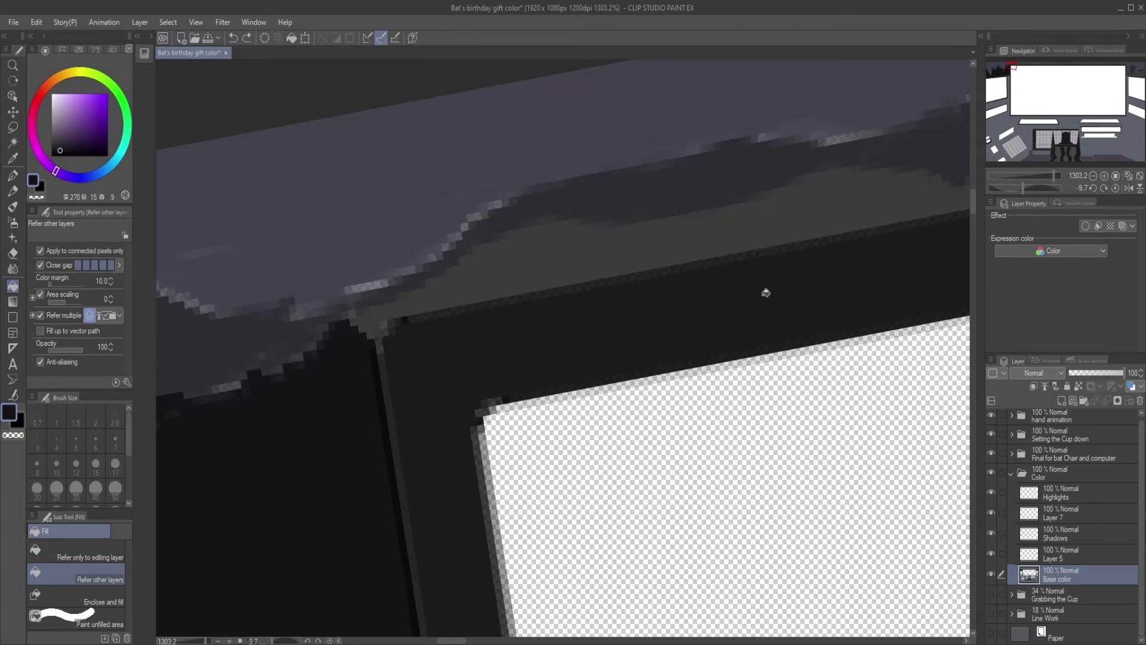
pyautogui.click(99, 266)
pyautogui.hotkey('ctrl', 'z')
pyautogui.hotkey('ctrl', 'z')
pyautogui.click(991, 633)
# Auto-select the big screen's interior and delete that area from the Paper layer.
pyautogui.scroll(-8, 601, 353)
pyautogui.moveTo(466, 375); pyautogui.dragTo(530, 301)
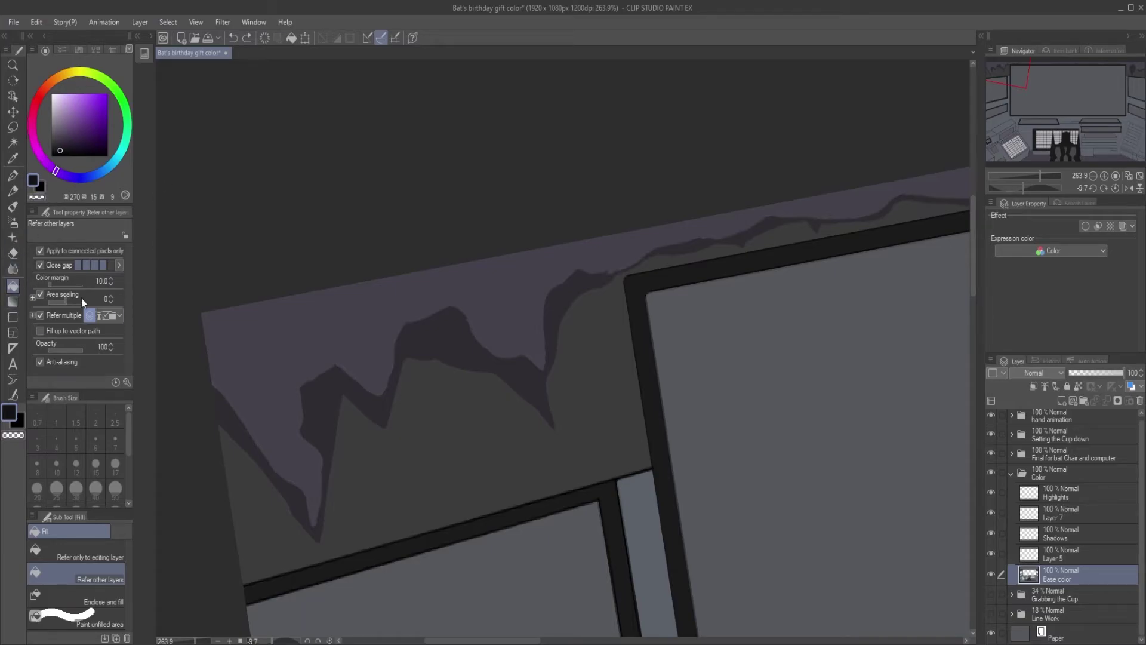
pyautogui.scroll(-8, 611, 340)
pyautogui.moveTo(662, 258); pyautogui.dragTo(636, 307)
pyautogui.scroll(5, 653, 274)
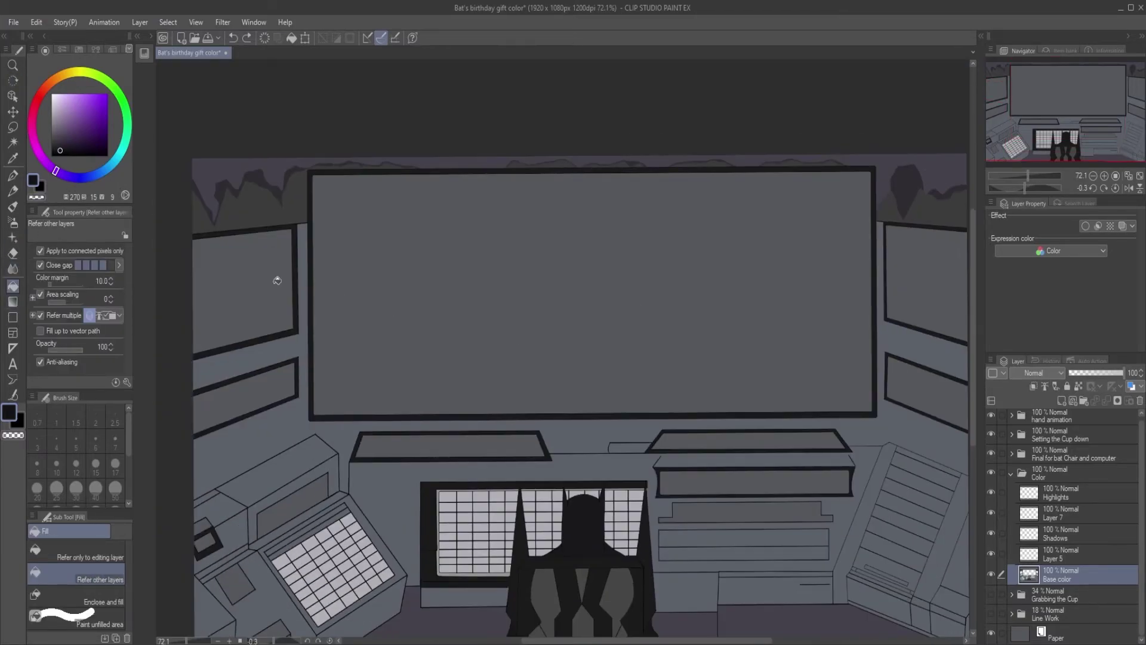
pyautogui.press('w')
pyautogui.click(430, 389)
pyautogui.click(1057, 637)
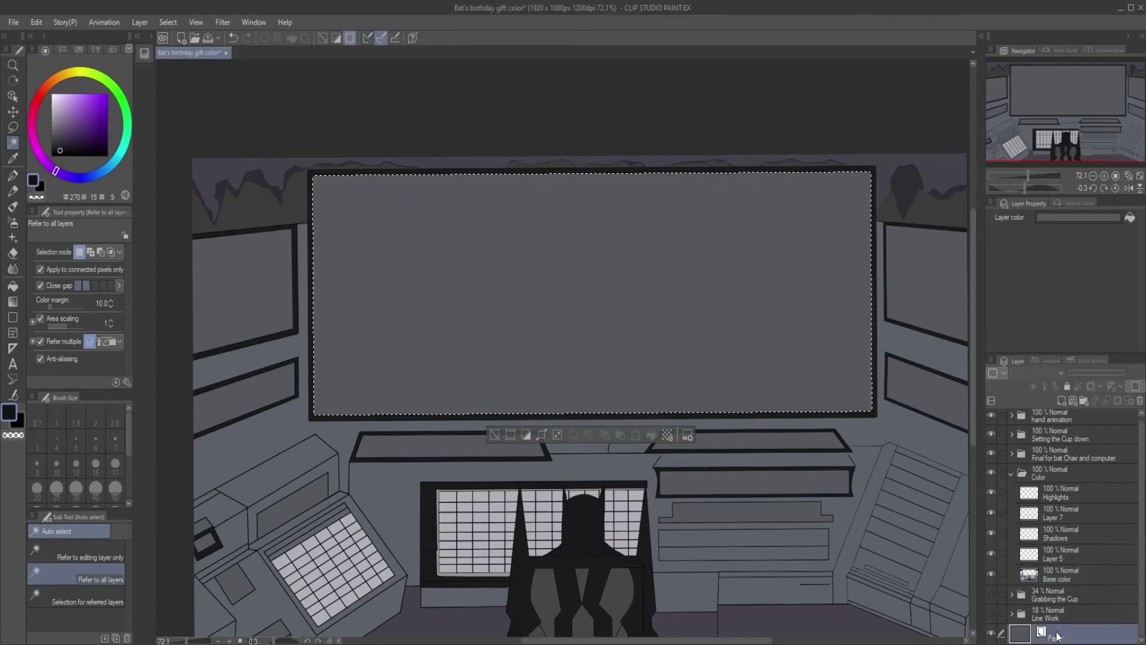
pyautogui.press('Delete')
# Clear the Paper layer inside the upper and lower side screens left of the big screen.
pyautogui.click(223, 317)
pyautogui.moveTo(222, 317); pyautogui.dragTo(247, 326)
pyautogui.press('Delete')
pyautogui.click(242, 404)
pyautogui.press('Delete')
# Clear the Paper layer inside the upper and lower side screens right of the big screen.
pyautogui.moveTo(896, 298); pyautogui.dragTo(773, 289)
pyautogui.click(815, 290)
pyautogui.press('Delete')
pyautogui.click(832, 401)
pyautogui.press('Delete')
# Clear the Paper layer inside the slanted console screen beneath the right part of the big screen.
pyautogui.scroll(4, 628, 459)
pyautogui.click(622, 401)
pyautogui.press('Delete')
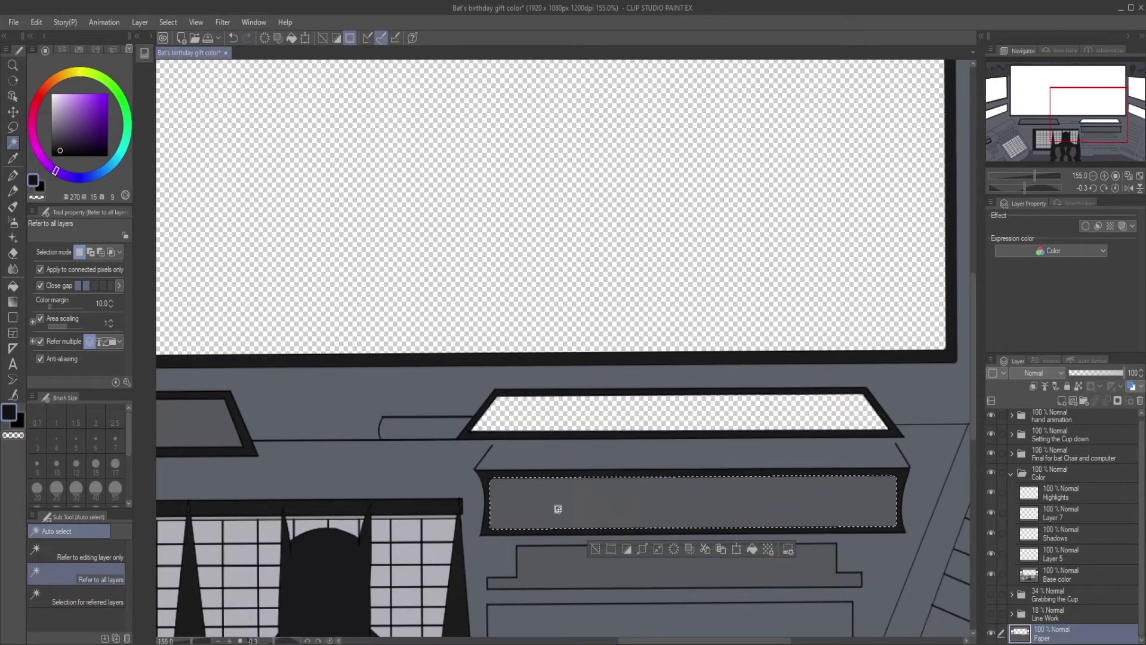
# Clear the Paper layer inside the wide right console screen, the left slanted desk screen and the angled screen on the left console.
pyautogui.click(557, 509)
pyautogui.press('Delete')
pyautogui.moveTo(334, 463); pyautogui.dragTo(581, 463)
pyautogui.click(436, 431)
pyautogui.press('Delete')
pyautogui.scroll(-4, 435, 442)
pyautogui.click(301, 491)
pyautogui.press('Delete')
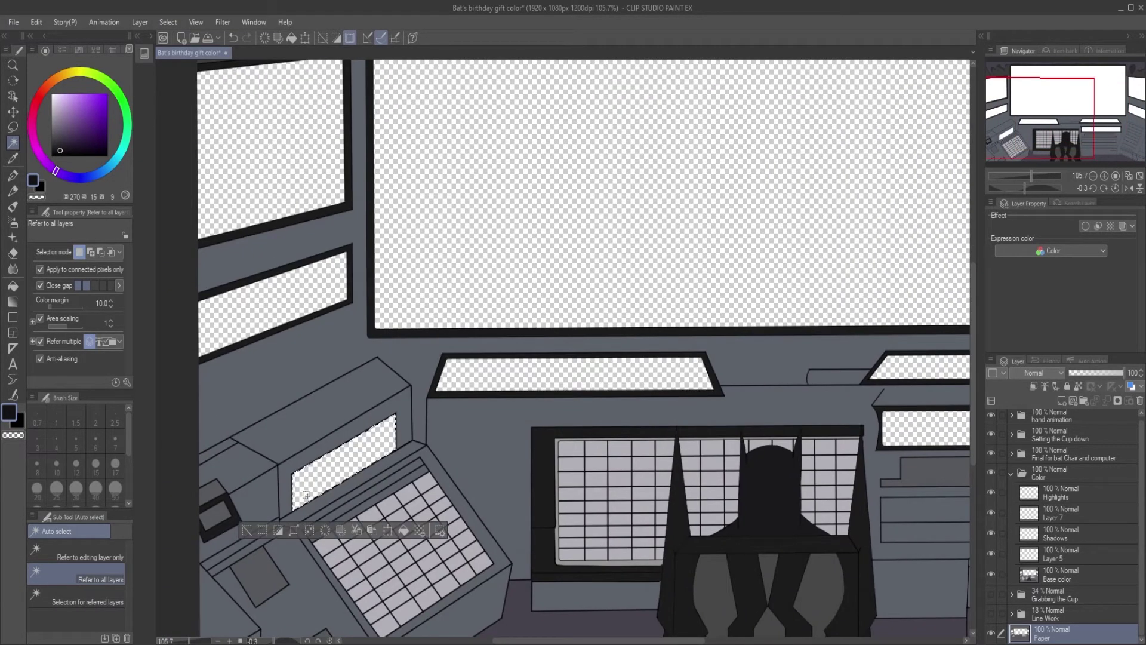
pyautogui.scroll(-3, 301, 493)
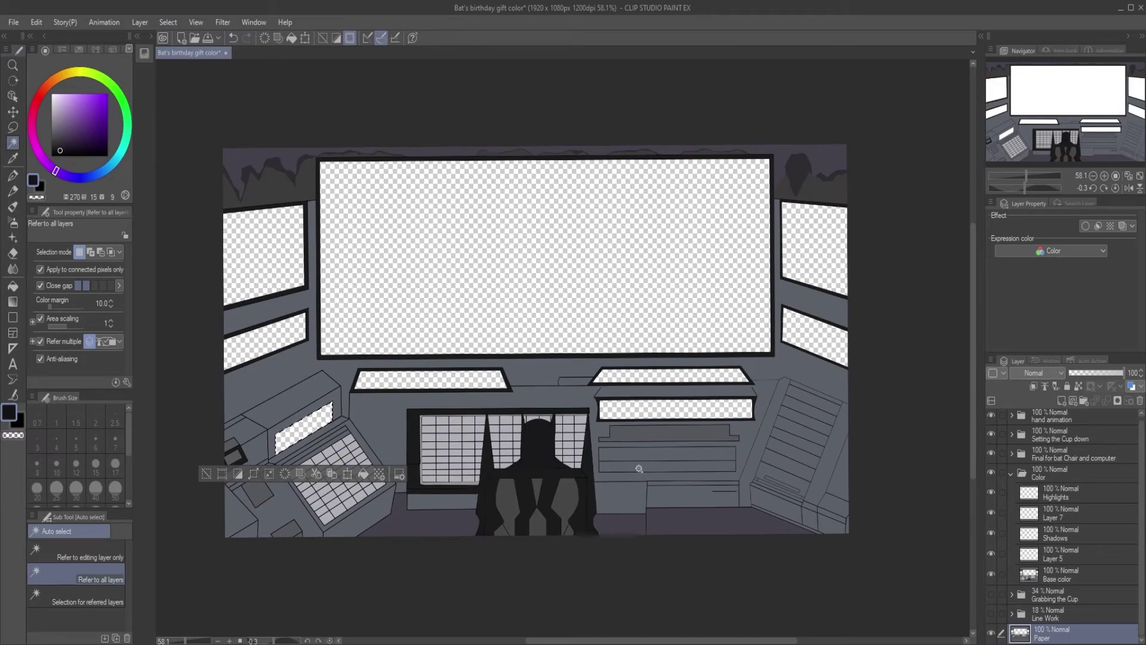
# On the Base color layer, drop the selection and fill the left console's small panels with dark violet-grey (hue 251, saturation 7, value 28).
pyautogui.click(1054, 574)
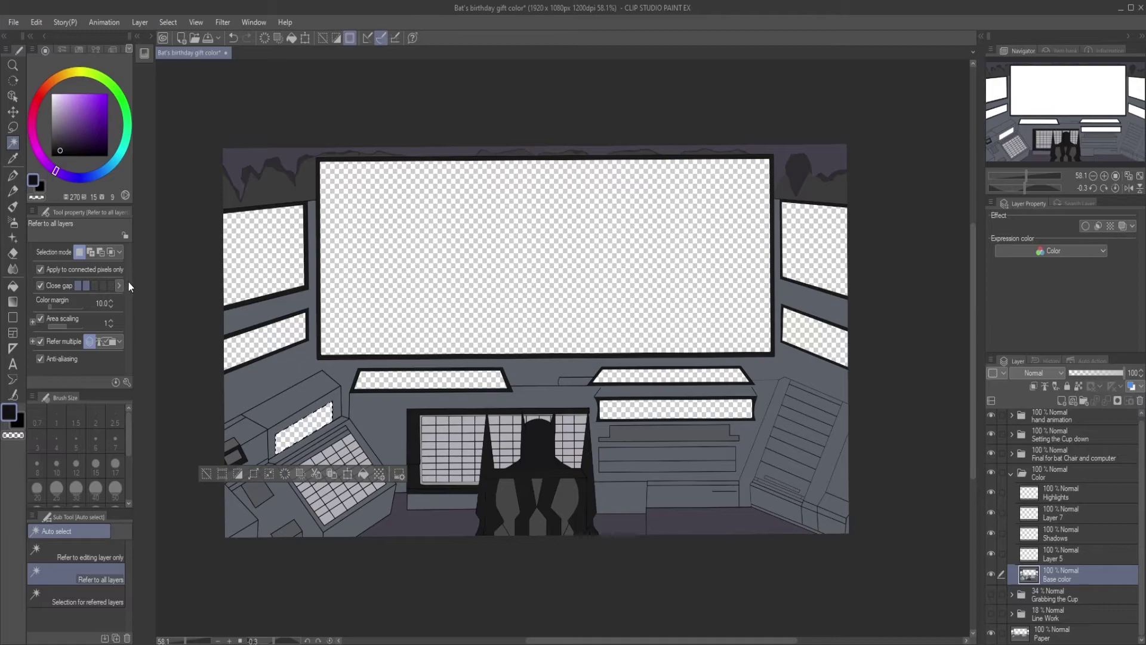
pyautogui.click(57, 135)
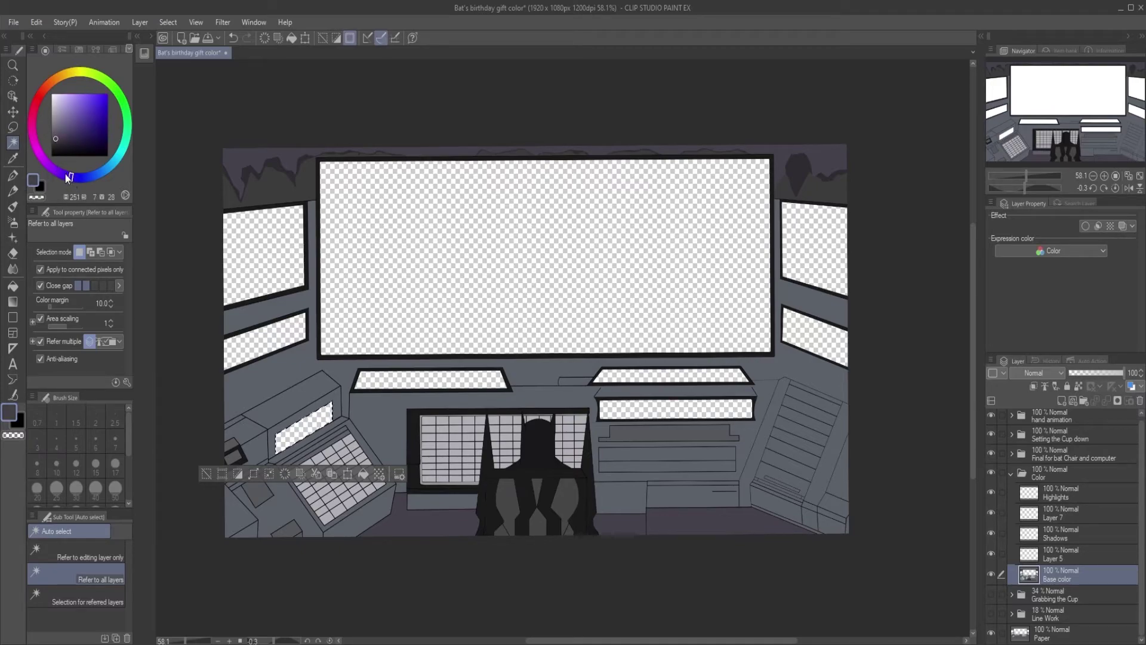
pyautogui.click(12, 287)
pyautogui.scroll(2, 558, 491)
pyautogui.scroll(-2, 557, 491)
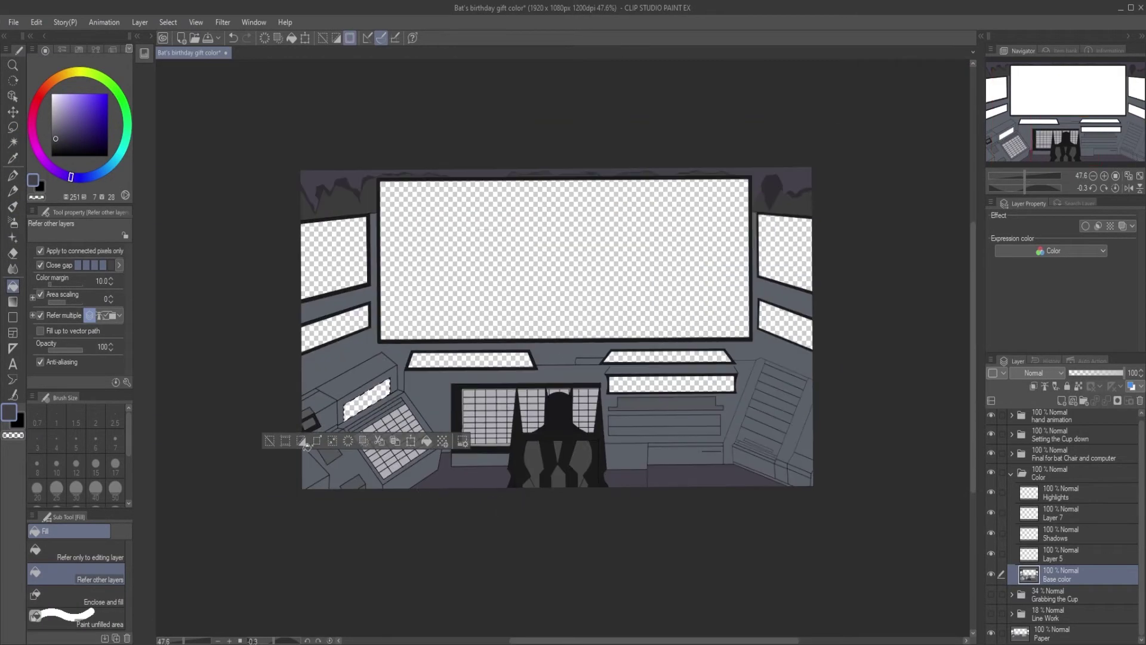
pyautogui.hotkey('ctrl', 'd')
pyautogui.scroll(4, 520, 366)
pyautogui.scroll(-2, 587, 260)
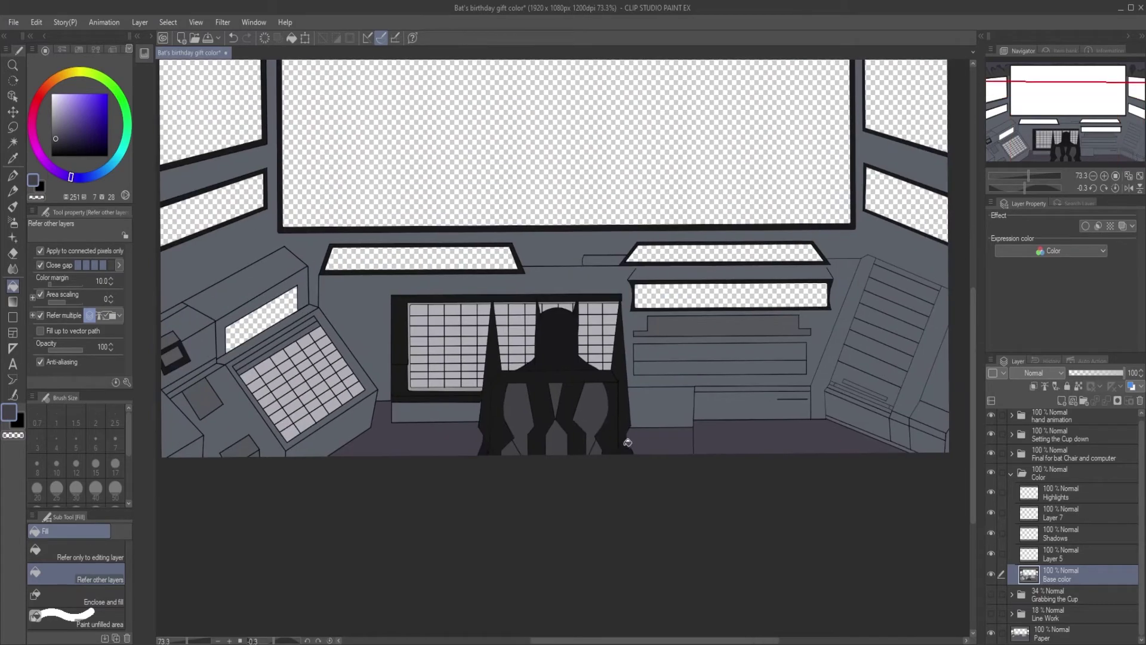
pyautogui.scroll(-1, 619, 405)
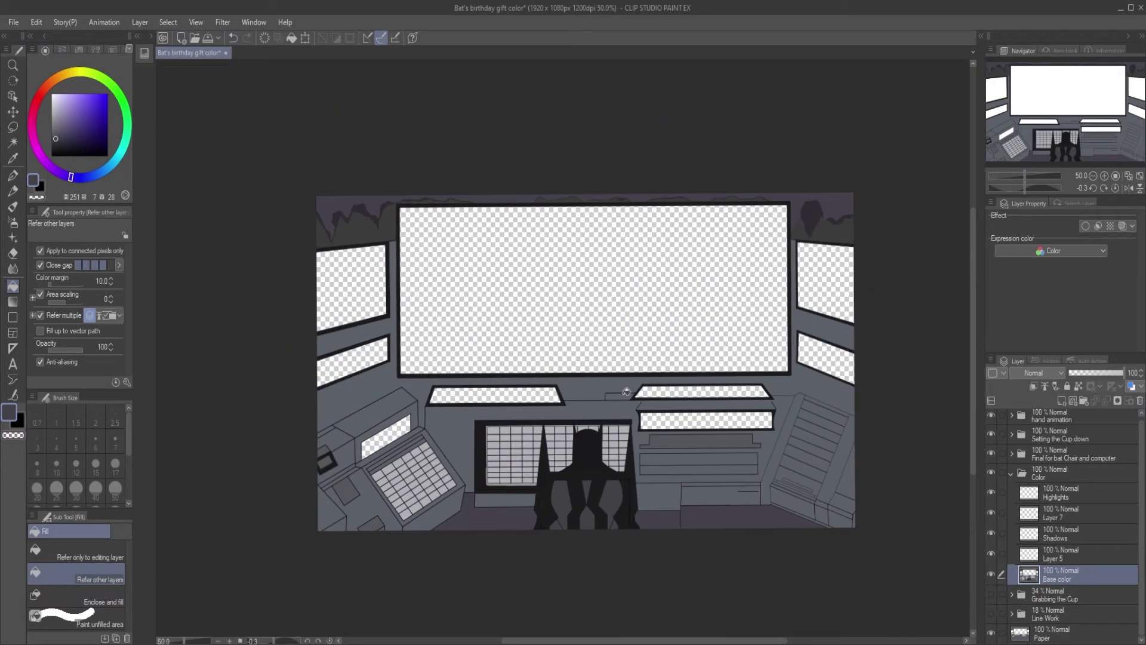
pyautogui.scroll(3, 352, 515)
pyautogui.click(350, 440)
pyautogui.click(430, 543)
pyautogui.click(266, 336)
pyautogui.scroll(-4, 383, 293)
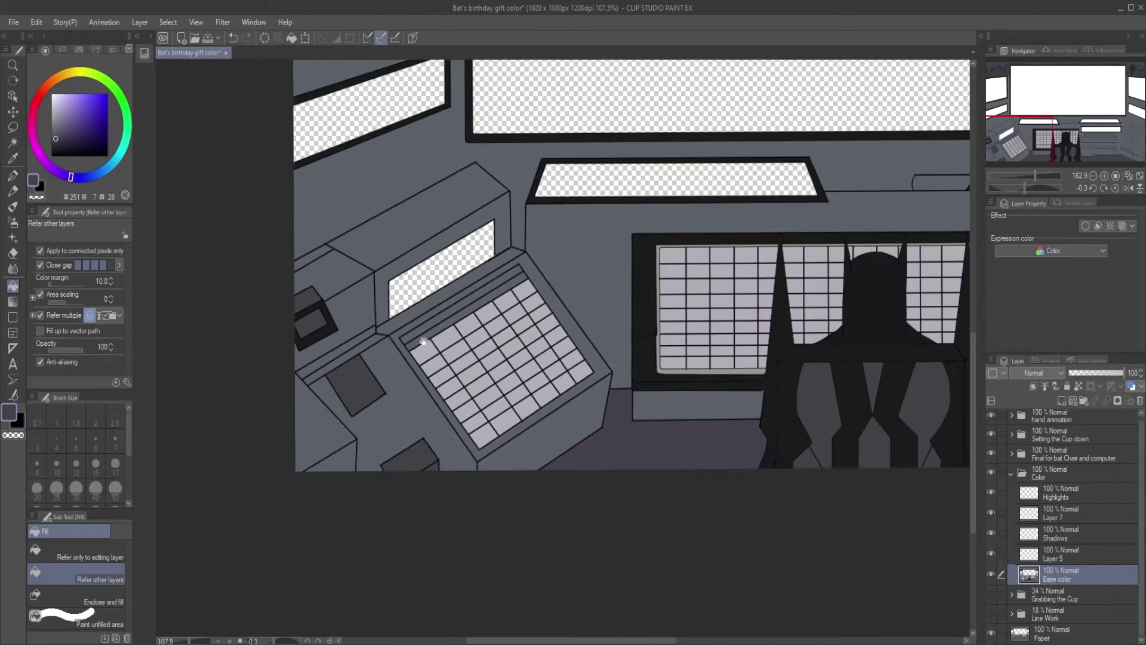
# Auto-select the notched panel beneath the wide right console screen, delete it from the Paper layer and deselect.
pyautogui.scroll(3, 603, 295)
pyautogui.press('w')
pyautogui.click(563, 282)
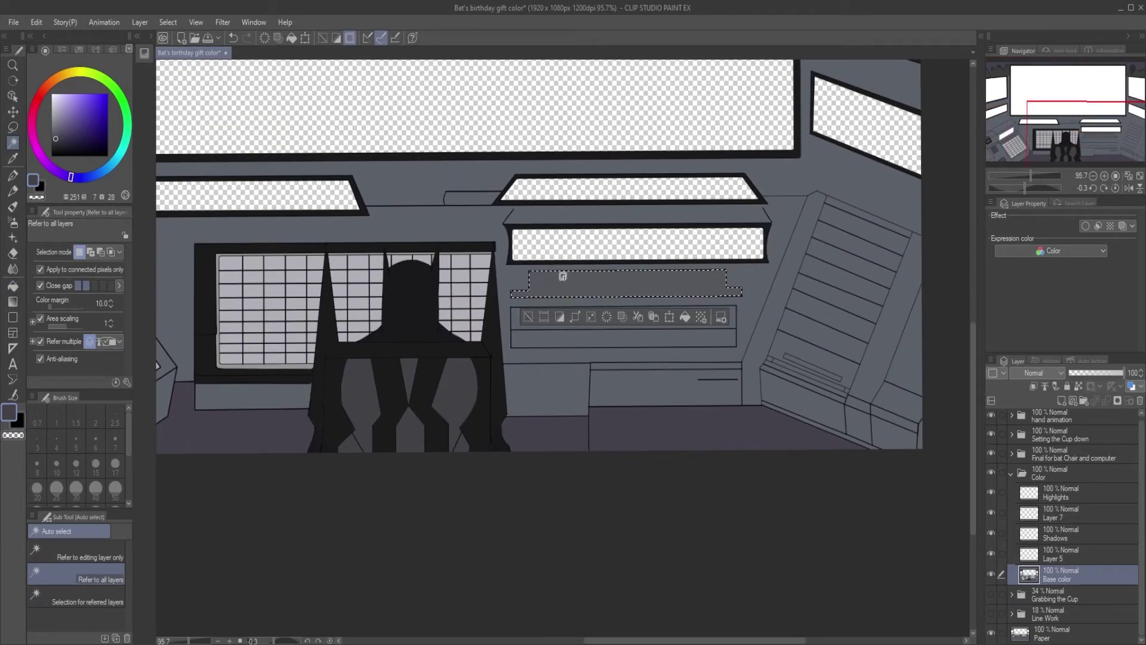
pyautogui.click(1056, 632)
pyautogui.press('Delete')
pyautogui.hotkey('ctrl', 'd')
pyautogui.scroll(-2, 573, 403)
# Fill the thin slot on the right slanted console with light blue-grey (hue 225, saturation 3, value 77) on the Base color layer.
pyautogui.click(53, 107)
pyautogui.moveTo(71, 176); pyautogui.dragTo(92, 176)
pyautogui.scroll(4, 836, 490)
pyautogui.click(16, 290)
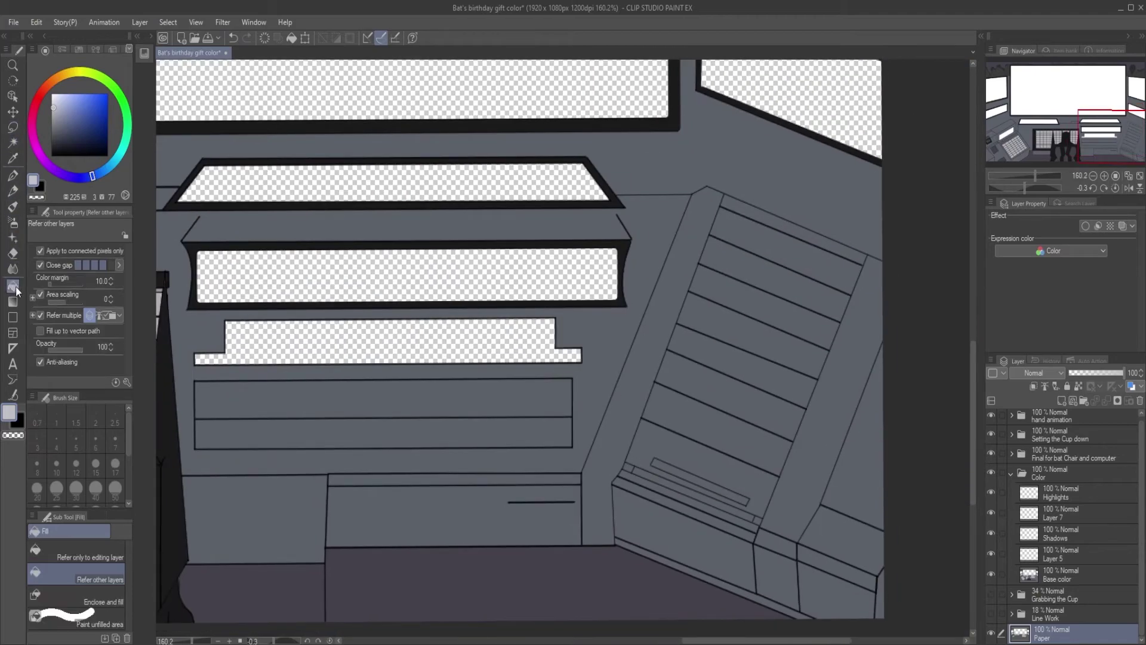
pyautogui.scroll(3, 691, 476)
pyautogui.keyDown('ctrl'); pyautogui.keyDown('shift'); pyautogui.click(525, 402); pyautogui.keyUp('shift'); pyautogui.keyUp('ctrl')
pyautogui.click(560, 404)
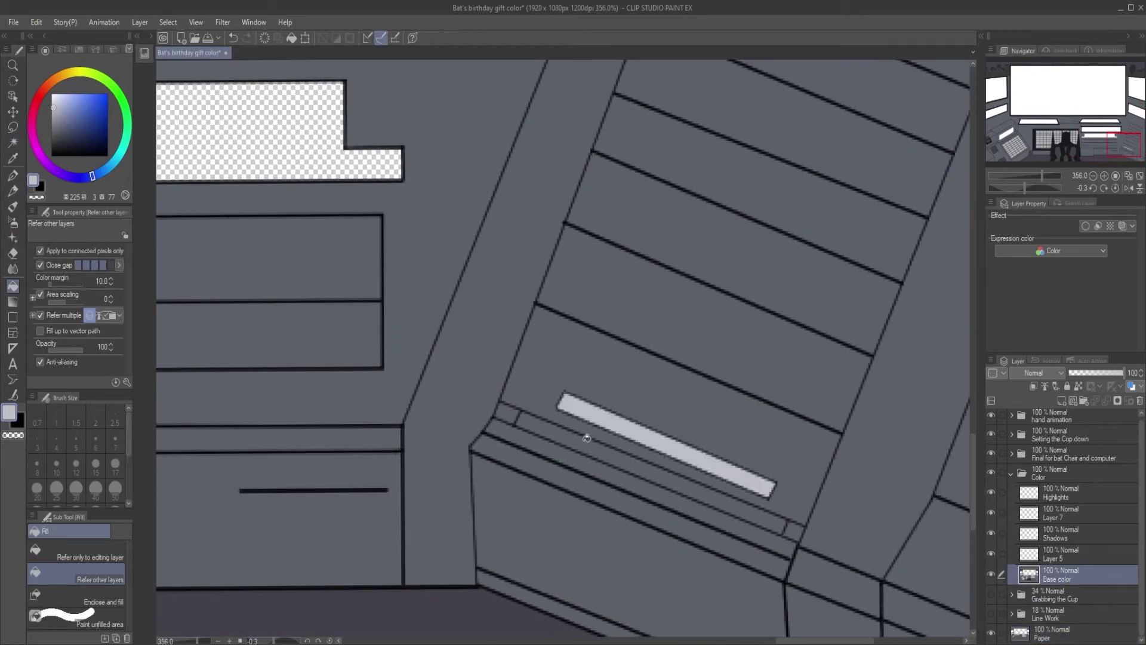
# Choose a darker grey and fill the stacked slats of the right slanted console.
pyautogui.moveTo(52, 112); pyautogui.dragTo(55, 122)
pyautogui.moveTo(669, 394); pyautogui.dragTo(693, 322)
pyautogui.moveTo(722, 249); pyautogui.dragTo(675, 239)
pyautogui.moveTo(735, 177); pyautogui.dragTo(740, 89)
pyautogui.moveTo(791, 152); pyautogui.dragTo(702, 259)
pyautogui.moveTo(499, 512); pyautogui.dragTo(588, 371)
pyautogui.moveTo(471, 540); pyautogui.dragTo(528, 445)
pyautogui.moveTo(732, 404); pyautogui.dragTo(558, 322)
pyautogui.moveTo(422, 353)
pyautogui.mouseDown()
pyautogui.moveTo(552, 393)
pyautogui.moveTo(631, 359)
pyautogui.mouseUp()
# Set the Shadows layer to 38% opacity and fill the right desk's lower front panels with black.
pyautogui.click(1083, 531)
pyautogui.moveTo(55, 149); pyautogui.dragTo(0, 211)
pyautogui.click(1090, 373)
pyautogui.moveTo(656, 466); pyautogui.dragTo(568, 427)
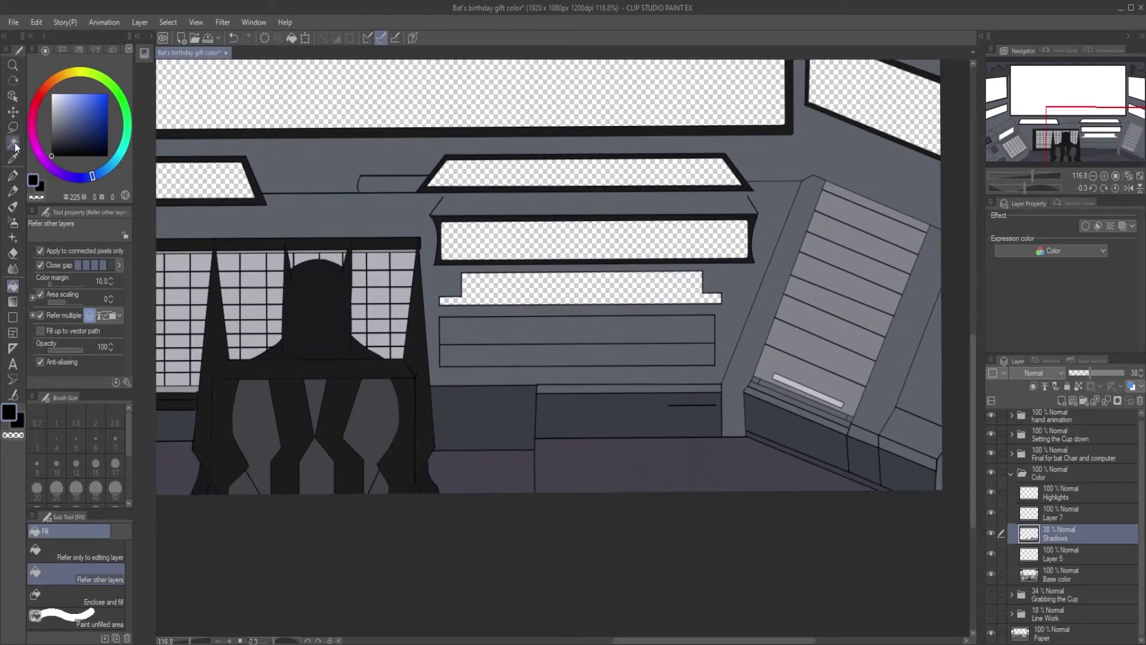
# Close off the top of the corner post beside the right slanted console with a G-pen line and fill the post with shadow.
pyautogui.click(13, 175)
pyautogui.scroll(6, 735, 358)
pyautogui.moveTo(726, 323)
pyautogui.mouseDown()
pyautogui.moveTo(775, 334)
pyautogui.moveTo(726, 323)
pyautogui.mouseUp()
pyautogui.hotkey('ctrl', 'z')
pyautogui.scroll(-3, 873, 188)
pyautogui.moveTo(873, 188); pyautogui.dragTo(665, 426)
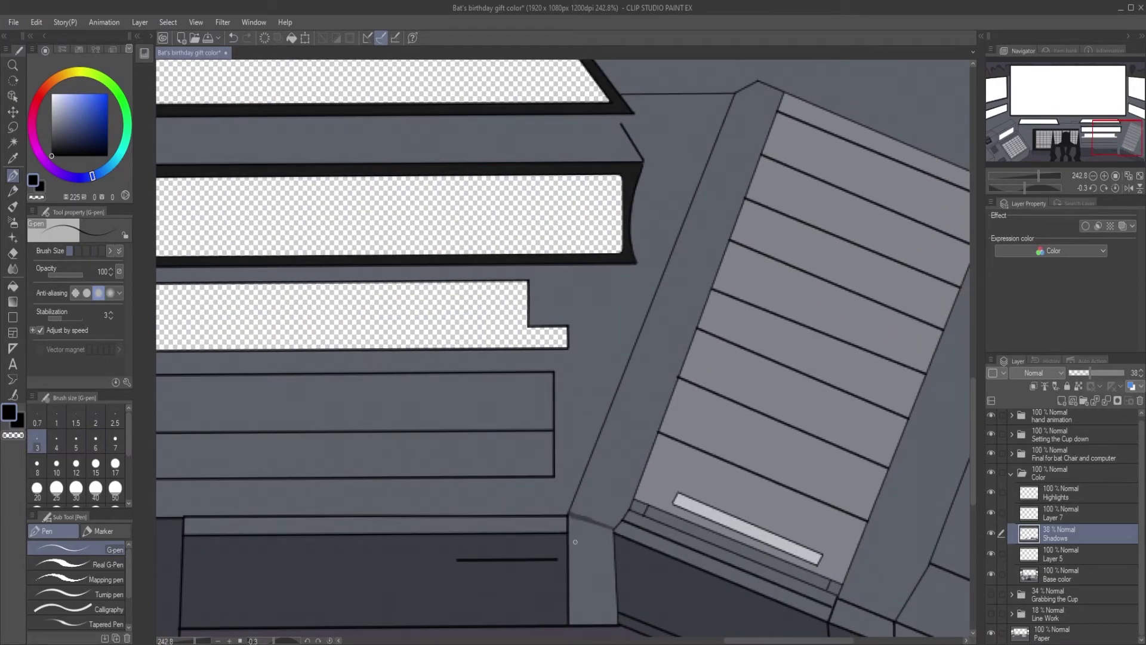
pyautogui.scroll(5, 599, 531)
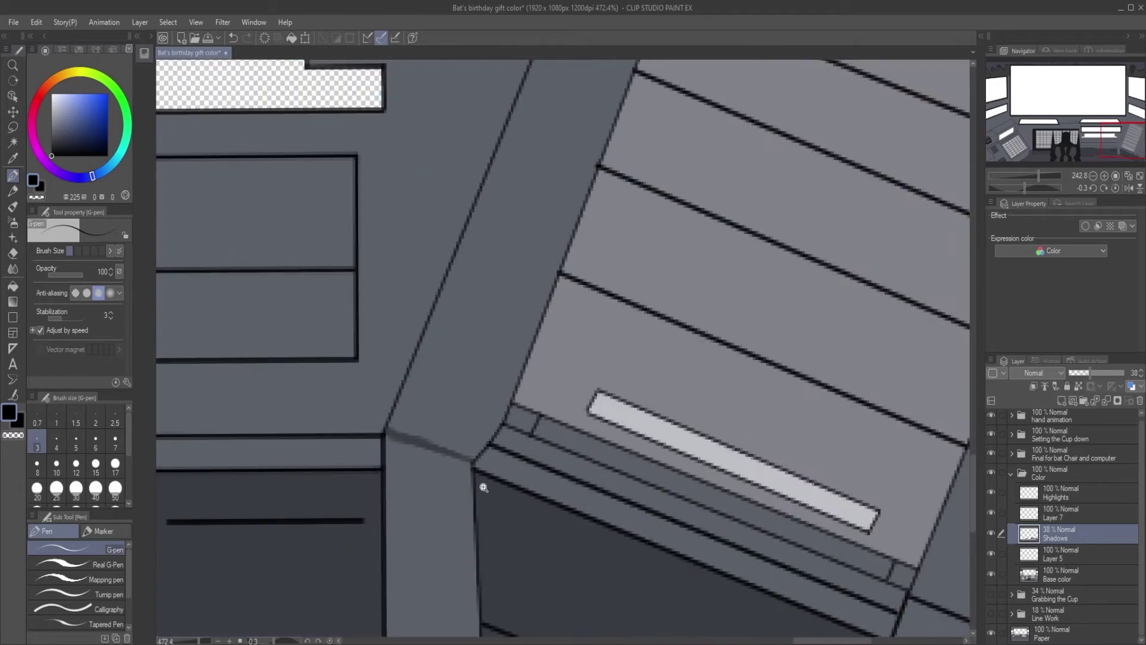
pyautogui.moveTo(487, 445)
pyautogui.mouseDown()
pyautogui.moveTo(597, 480)
pyautogui.moveTo(597, 373)
pyautogui.mouseUp()
pyautogui.scroll(-1, 597, 480)
pyautogui.click(13, 287)
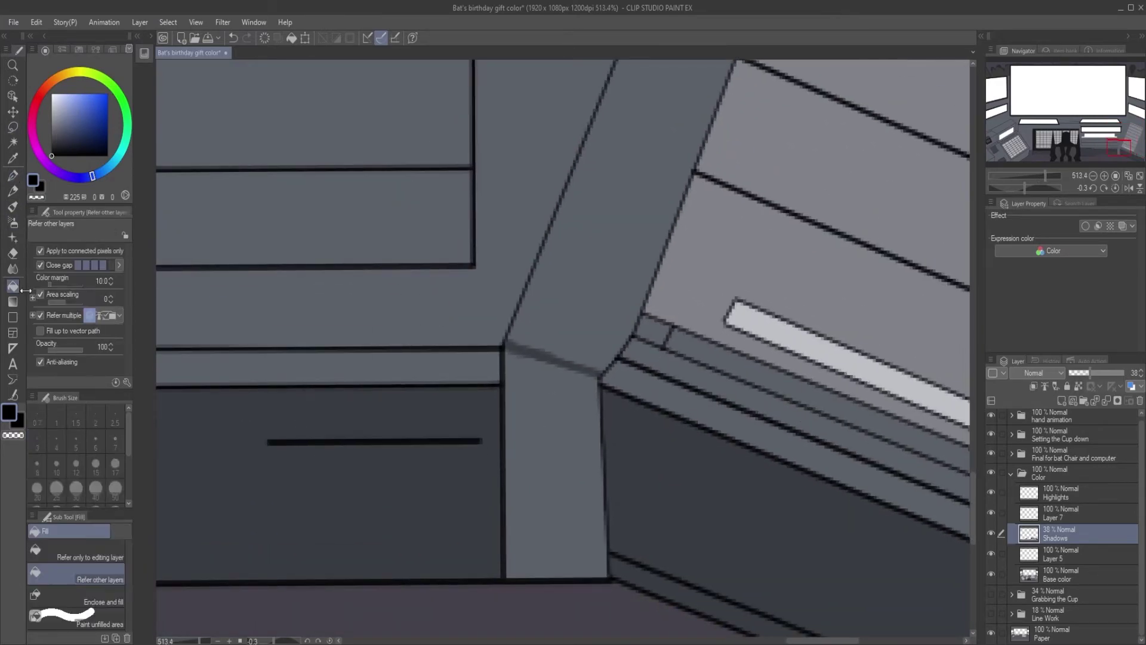
pyautogui.click(555, 471)
pyautogui.scroll(-1, 206, 451)
pyautogui.moveTo(206, 451); pyautogui.dragTo(582, 463)
# Paint a curved G-pen shadow above the corner post, where the desk meets the right slanted console.
pyautogui.click(12, 175)
pyautogui.moveTo(691, 460); pyautogui.dragTo(490, 427)
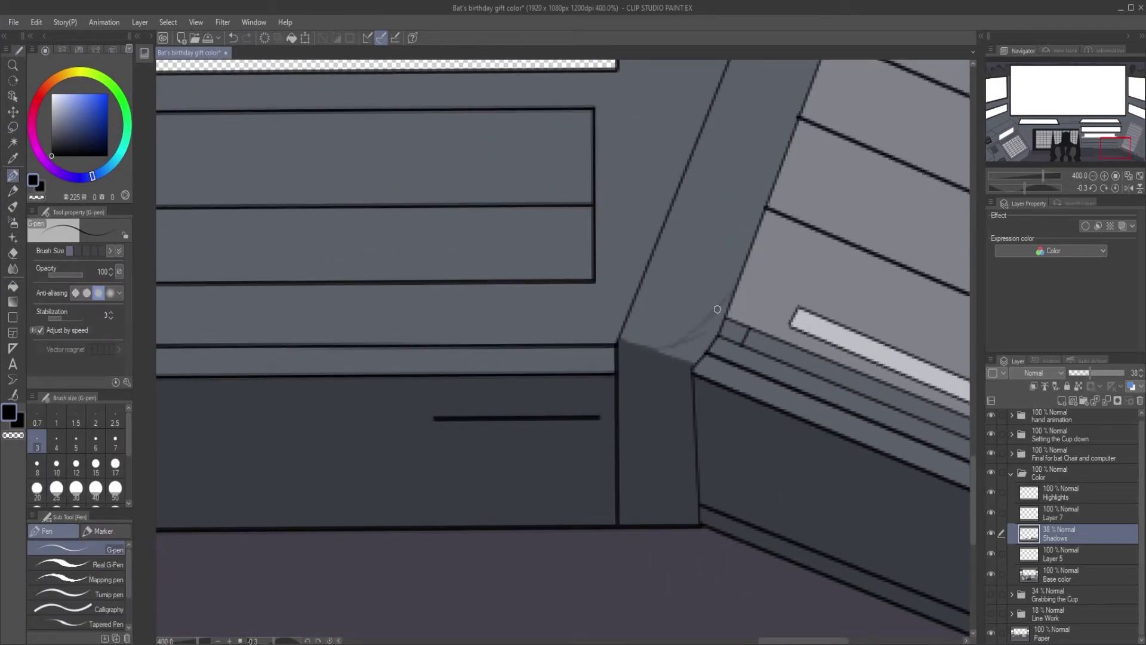
pyautogui.scroll(4, 637, 352)
pyautogui.moveTo(577, 287)
pyautogui.mouseDown()
pyautogui.moveTo(678, 326)
pyautogui.moveTo(764, 323)
pyautogui.mouseUp()
pyautogui.moveTo(607, 307); pyautogui.dragTo(872, 281)
pyautogui.scroll(-3, 639, 333)
pyautogui.scroll(1, 677, 315)
pyautogui.moveTo(743, 220)
pyautogui.mouseDown()
pyautogui.moveTo(653, 399)
pyautogui.moveTo(681, 333)
pyautogui.moveTo(647, 353)
pyautogui.mouseUp()
pyautogui.moveTo(648, 352)
pyautogui.mouseDown()
pyautogui.moveTo(611, 386)
pyautogui.moveTo(653, 313)
pyautogui.moveTo(589, 391)
pyautogui.mouseUp()
pyautogui.keyDown('ctrl'); pyautogui.keyDown('alt'); pyautogui.moveTo(466, 414); pyautogui.dragTo(435, 414); pyautogui.keyUp('alt'); pyautogui.keyUp('ctrl')
# Try to shade the wall beside the wide right console screen's left curved edge with the G-pen at size 6.
pyautogui.scroll(-5, 606, 529)
pyautogui.moveTo(542, 530); pyautogui.dragTo(967, 437)
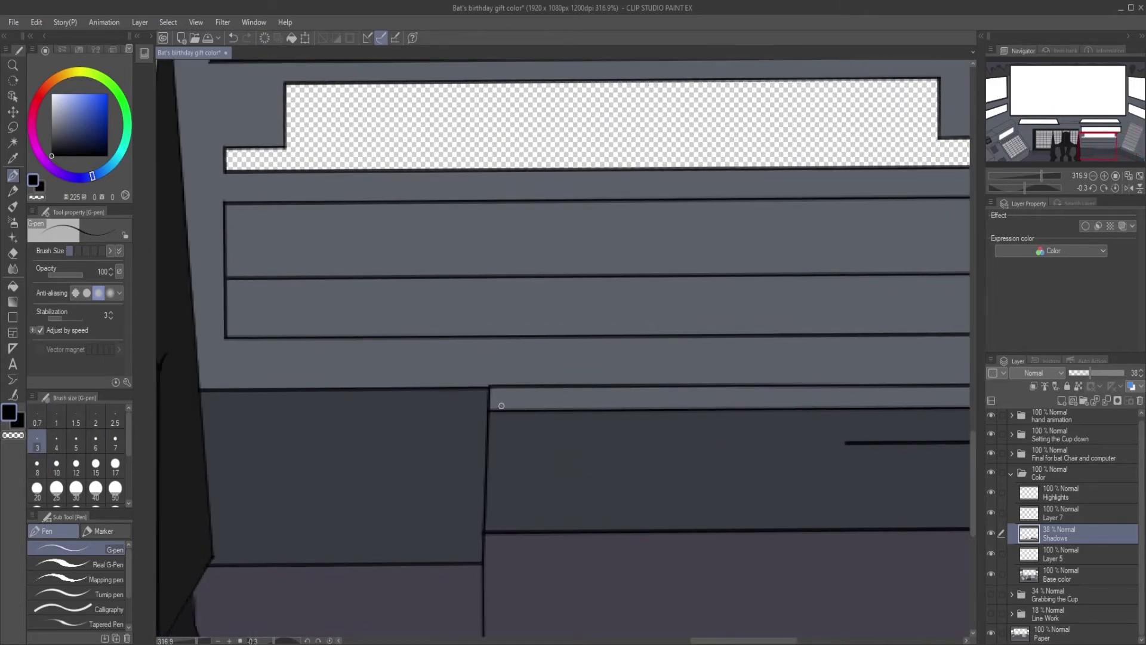
pyautogui.moveTo(156, 351); pyautogui.dragTo(525, 361)
pyautogui.scroll(2, 557, 319)
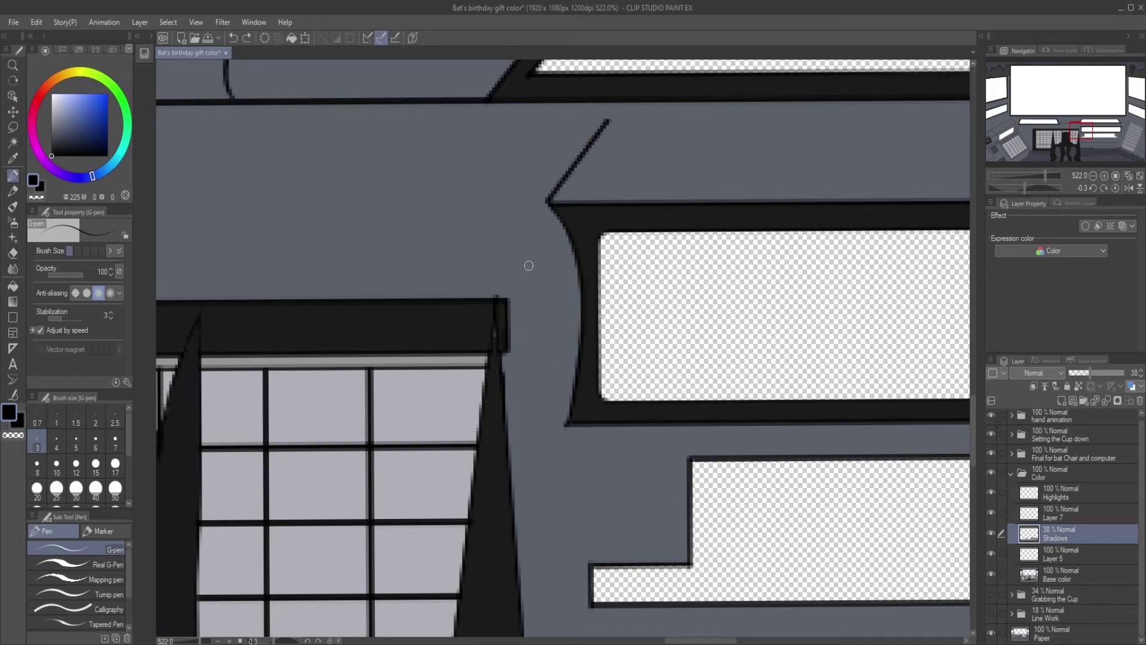
pyautogui.moveTo(550, 216); pyautogui.dragTo(559, 385)
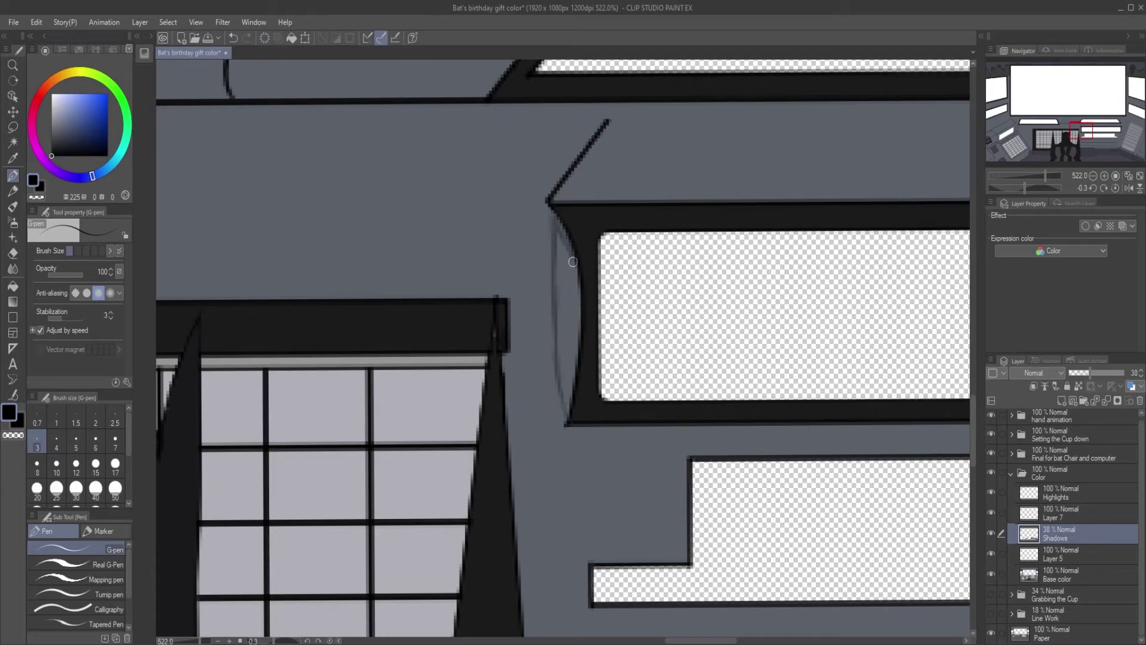
pyautogui.moveTo(571, 286); pyautogui.dragTo(564, 402)
pyautogui.press(']')
pyautogui.press(']')
pyautogui.press(']')
pyautogui.moveTo(563, 358)
pyautogui.mouseDown()
pyautogui.moveTo(562, 397)
pyautogui.moveTo(556, 230)
pyautogui.moveTo(572, 326)
pyautogui.mouseUp()
pyautogui.moveTo(567, 257)
pyautogui.mouseDown()
pyautogui.moveTo(575, 334)
pyautogui.moveTo(562, 342)
pyautogui.mouseUp()
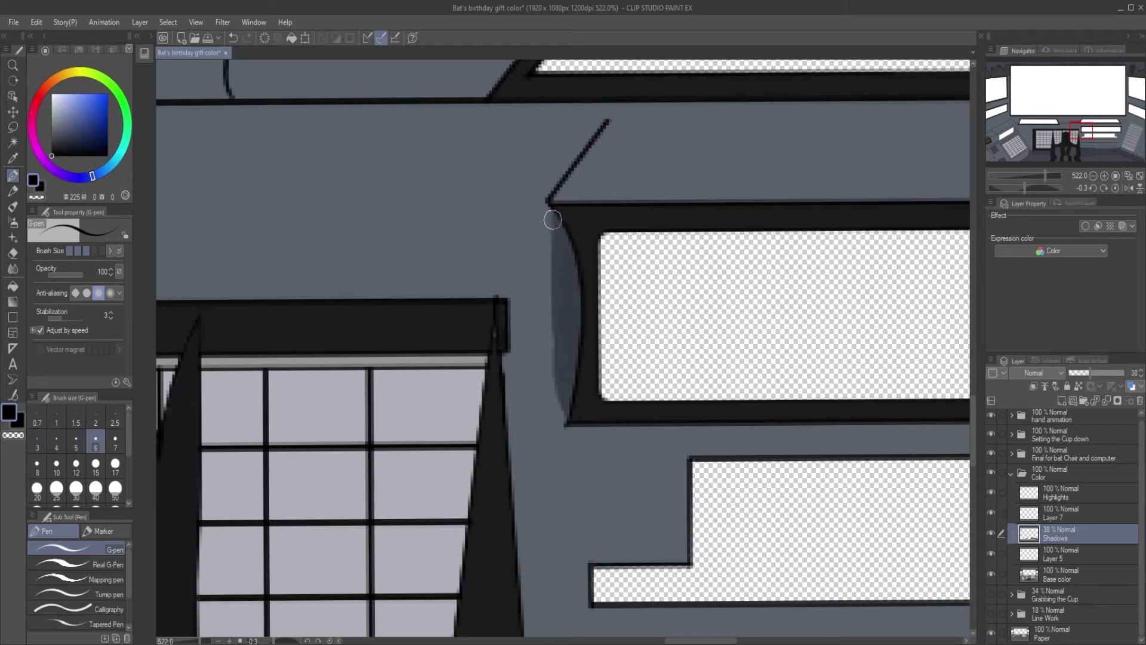
pyautogui.moveTo(553, 215); pyautogui.dragTo(548, 340)
pyautogui.moveTo(554, 244); pyautogui.dragTo(558, 402)
pyautogui.scroll(-3, 630, 242)
pyautogui.moveTo(760, 358); pyautogui.dragTo(508, 415)
pyautogui.hotkey('ctrl', 'z')
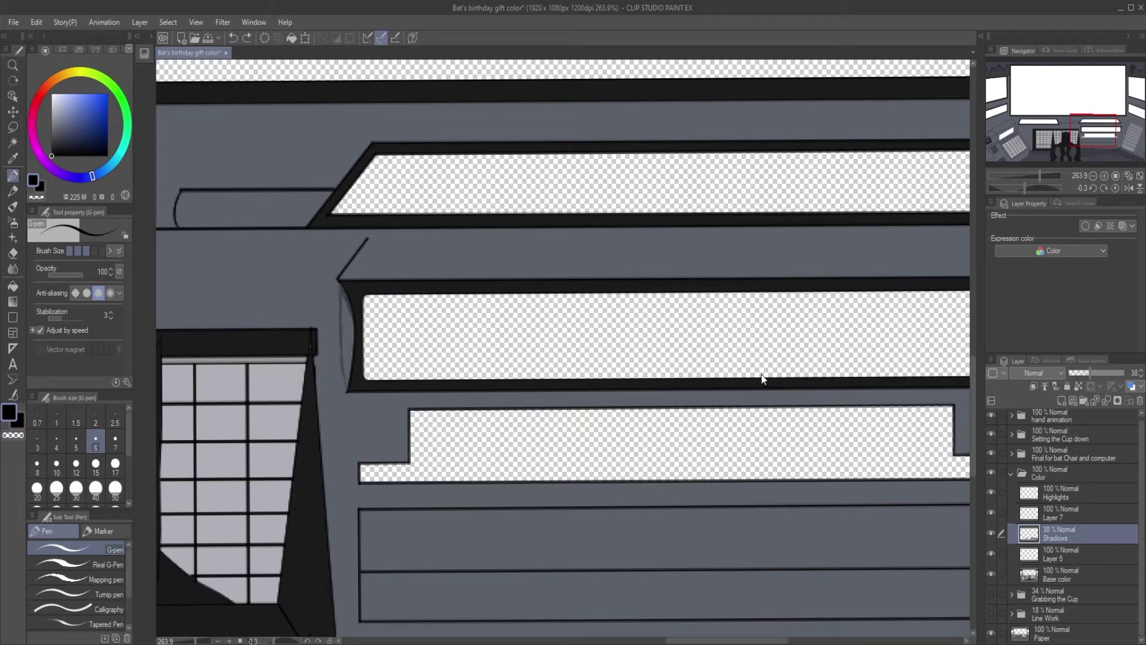
pyautogui.hotkey('ctrl', 'z')
# Paint a shadow along the right curved edge of the wide right console screen and trim its outer side with the eraser.
pyautogui.moveTo(761, 375); pyautogui.dragTo(400, 383)
pyautogui.scroll(2, 728, 352)
pyautogui.moveTo(717, 269); pyautogui.dragTo(700, 349)
pyautogui.moveTo(720, 277); pyautogui.dragTo(703, 421)
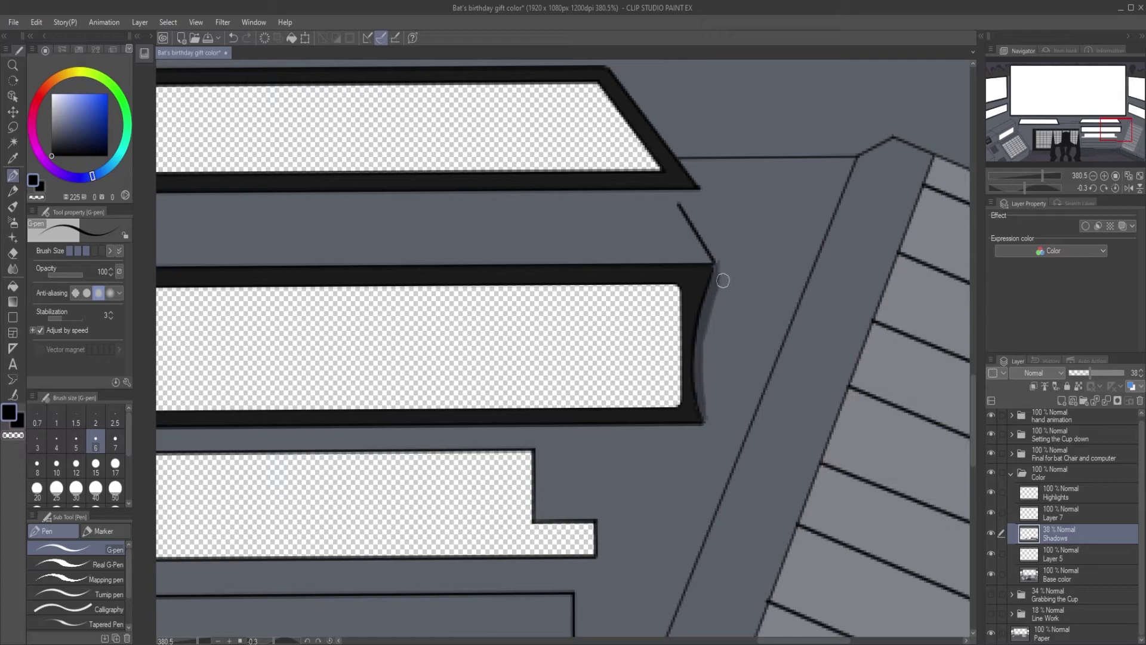
pyautogui.moveTo(686, 205)
pyautogui.mouseDown()
pyautogui.moveTo(721, 274)
pyautogui.moveTo(703, 394)
pyautogui.mouseUp()
pyautogui.moveTo(698, 205); pyautogui.dragTo(721, 270)
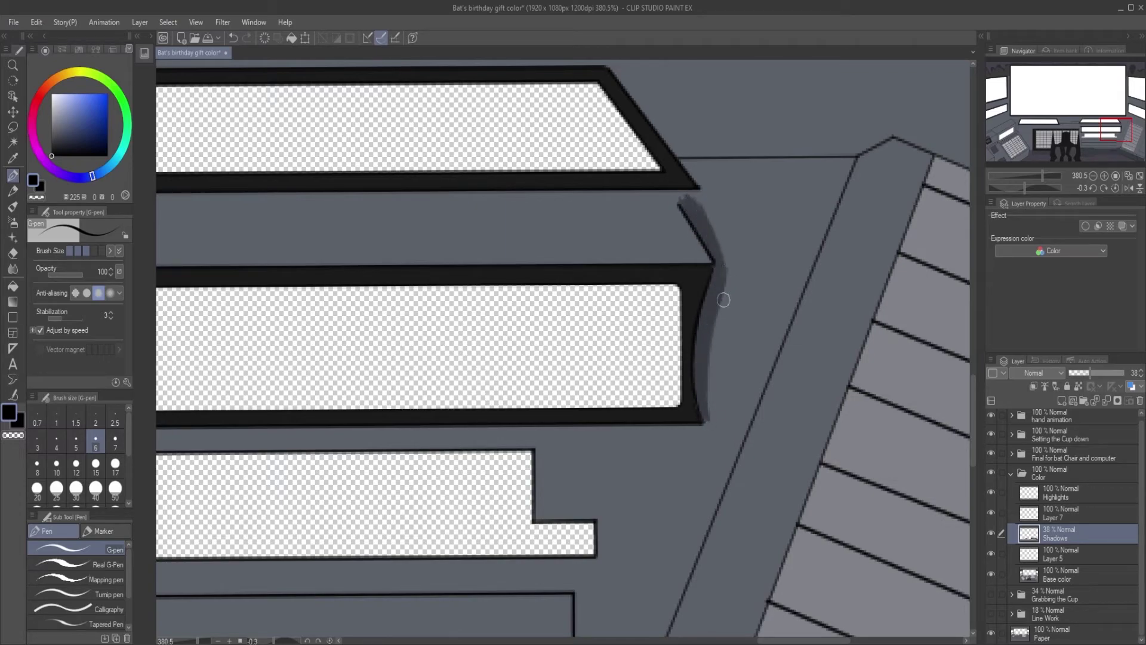
pyautogui.press('e')
pyautogui.moveTo(714, 392)
pyautogui.mouseDown()
pyautogui.moveTo(720, 302)
pyautogui.moveTo(718, 315)
pyautogui.mouseUp()
pyautogui.moveTo(706, 202); pyautogui.dragTo(732, 258)
pyautogui.moveTo(696, 196); pyautogui.dragTo(678, 199)
# Paint a G-pen shadow along the right end of the slanted screen above the wide console screen.
pyautogui.press('p')
pyautogui.scroll(4, 725, 225)
pyautogui.moveTo(673, 258)
pyautogui.mouseDown()
pyautogui.moveTo(719, 292)
pyautogui.moveTo(763, 263)
pyautogui.moveTo(708, 251)
pyautogui.mouseUp()
pyautogui.scroll(-4, 716, 263)
pyautogui.moveTo(560, 208); pyautogui.dragTo(622, 290)
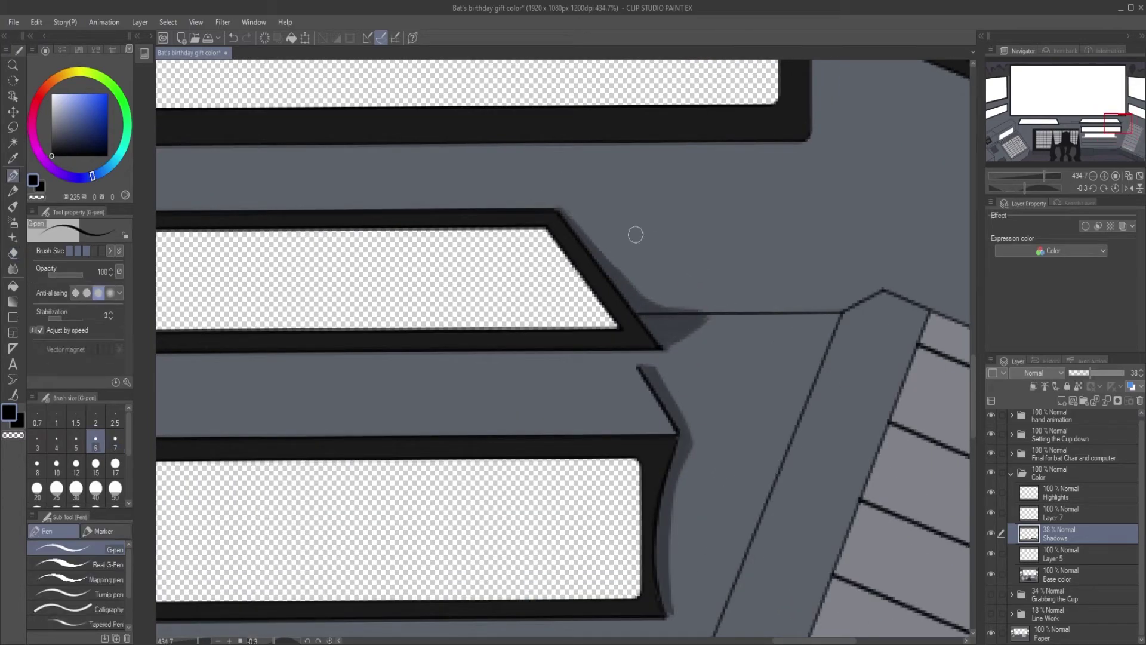
pyautogui.scroll(-1, 680, 243)
# Shade along the desk seam and the upper outer edge of the right slanted console with the G-pen.
pyautogui.scroll(-4, 674, 291)
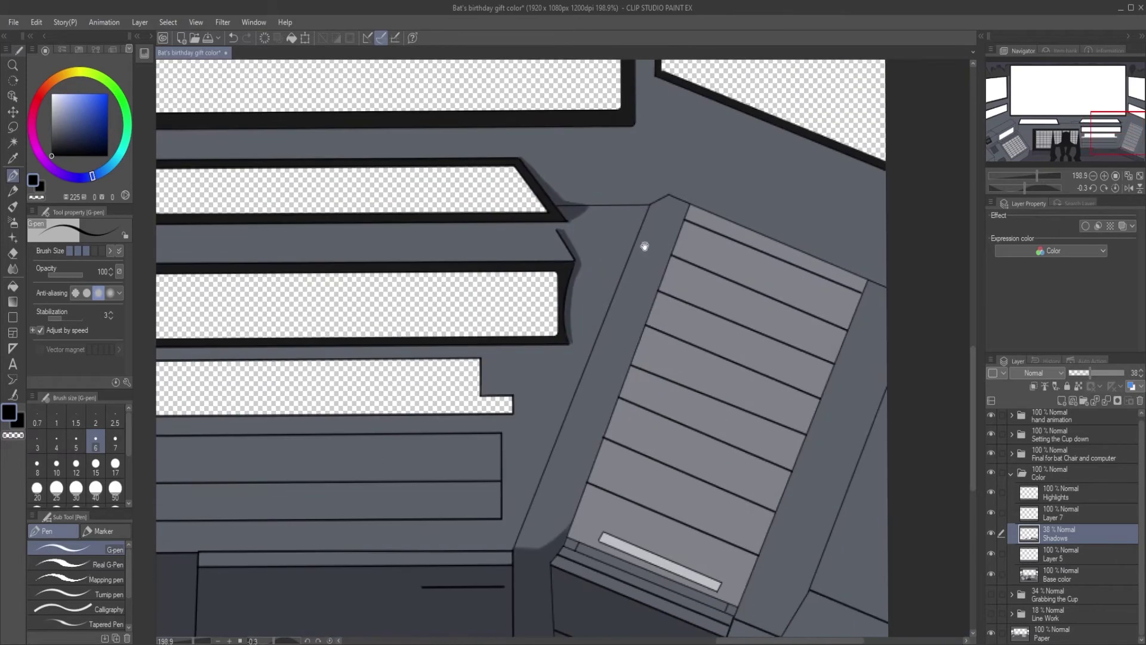
pyautogui.moveTo(639, 246); pyautogui.dragTo(535, 123)
pyautogui.scroll(4, 510, 189)
pyautogui.moveTo(396, 342)
pyautogui.mouseDown()
pyautogui.moveTo(453, 258)
pyautogui.moveTo(512, 123)
pyautogui.mouseUp()
pyautogui.scroll(-3, 512, 123)
pyautogui.keyDown('shift'); pyautogui.click(690, 91); pyautogui.keyUp('shift')
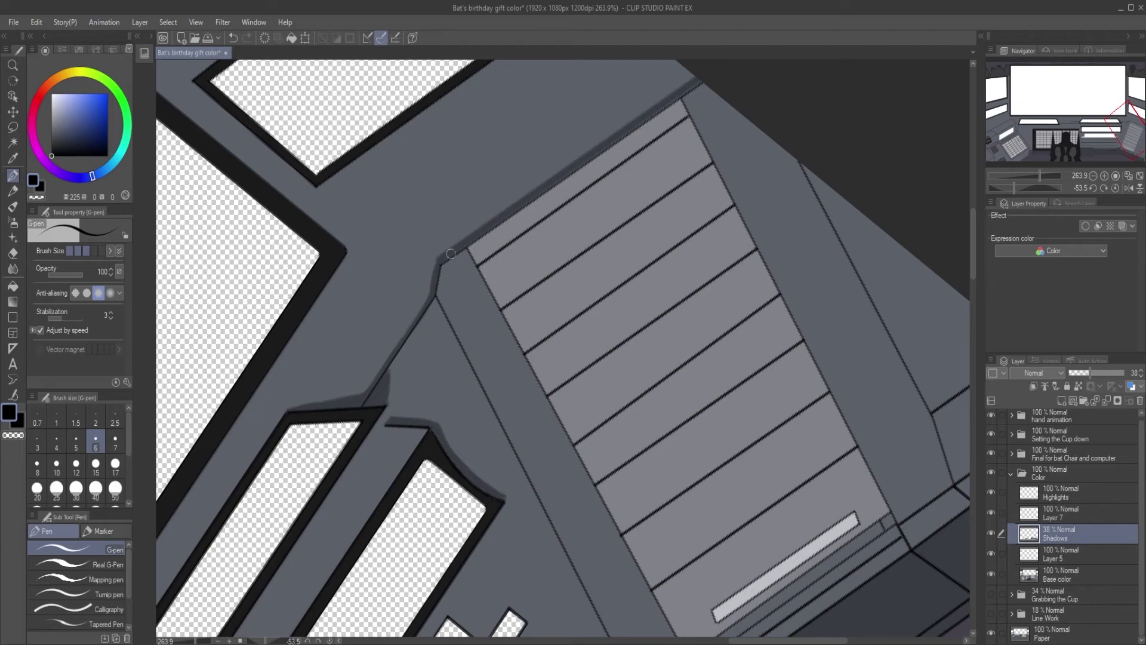
pyautogui.moveTo(586, 161); pyautogui.dragTo(709, 77)
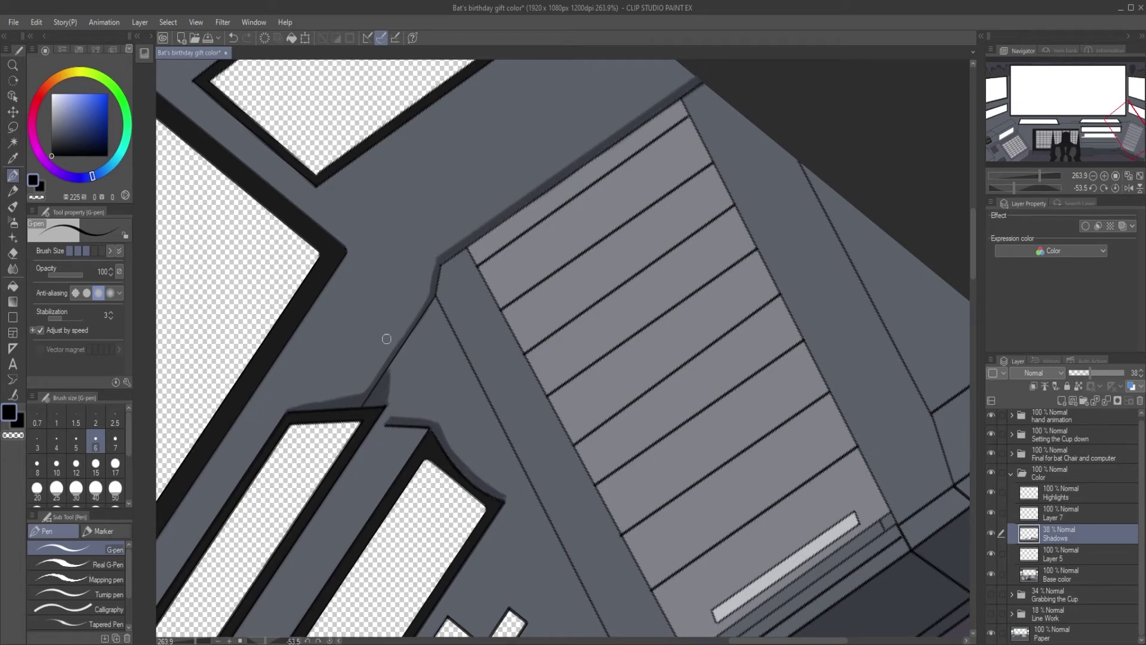
pyautogui.scroll(3, 425, 283)
pyautogui.moveTo(455, 227); pyautogui.dragTo(395, 373)
pyautogui.moveTo(442, 281)
pyautogui.mouseDown()
pyautogui.moveTo(399, 366)
pyautogui.moveTo(325, 449)
pyautogui.mouseUp()
pyautogui.hotkey('ctrl', 'z')
pyautogui.moveTo(391, 364); pyautogui.dragTo(299, 522)
# Shade around the left and top edges of the small rounded tab beside the right slanted screen and erase the overrun.
pyautogui.moveTo(427, 377)
pyautogui.mouseDown()
pyautogui.moveTo(370, 379)
pyautogui.moveTo(468, 277)
pyautogui.moveTo(836, 251)
pyautogui.mouseUp()
pyautogui.moveTo(418, 298); pyautogui.dragTo(491, 294)
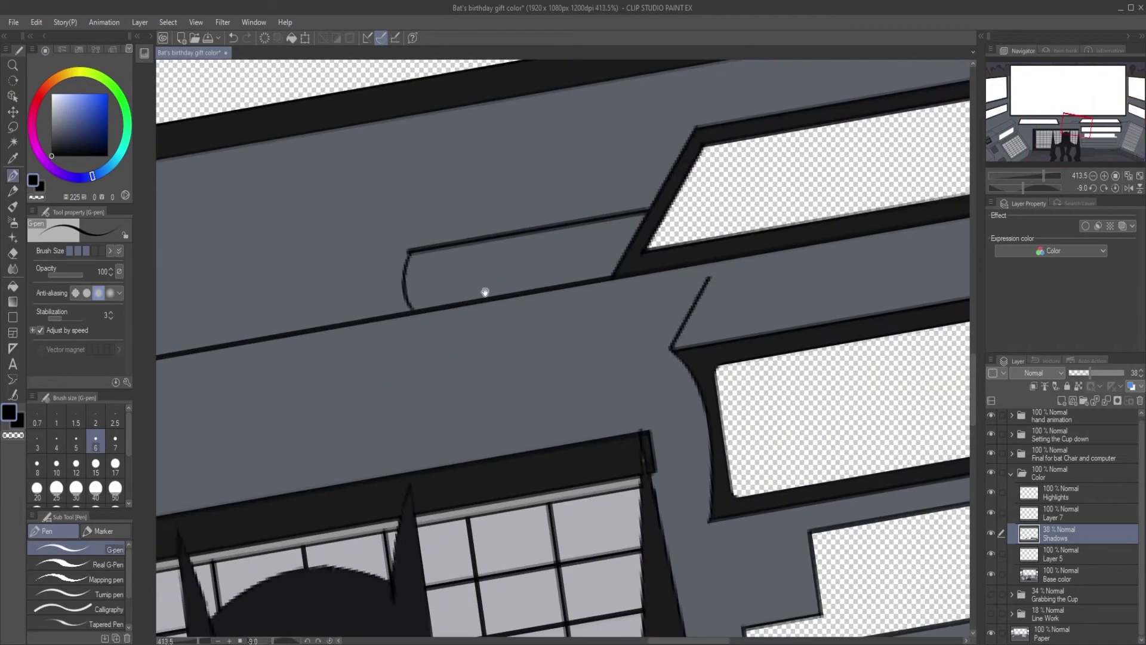
pyautogui.moveTo(402, 273); pyautogui.dragTo(406, 311)
pyautogui.moveTo(426, 222)
pyautogui.mouseDown()
pyautogui.moveTo(381, 307)
pyautogui.moveTo(381, 348)
pyautogui.mouseUp()
pyautogui.moveTo(385, 388); pyautogui.dragTo(399, 404)
pyautogui.moveTo(452, 292)
pyautogui.mouseDown()
pyautogui.moveTo(407, 323)
pyautogui.moveTo(519, 224)
pyautogui.mouseUp()
pyautogui.hotkey('ctrl', 'z')
pyautogui.keyDown('shift'); pyautogui.click(570, 177); pyautogui.keyUp('shift')
pyautogui.moveTo(571, 170)
pyautogui.mouseDown()
pyautogui.moveTo(499, 281)
pyautogui.moveTo(537, 277)
pyautogui.mouseUp()
pyautogui.moveTo(501, 154)
pyautogui.mouseDown()
pyautogui.moveTo(489, 269)
pyautogui.moveTo(465, 310)
pyautogui.mouseUp()
pyautogui.moveTo(494, 212); pyautogui.dragTo(509, 161)
pyautogui.moveTo(514, 277); pyautogui.dragTo(635, 210)
# Paint a small G-pen shadow beside the lower right corner of the left slanted desk screen, under the seam.
pyautogui.press('p')
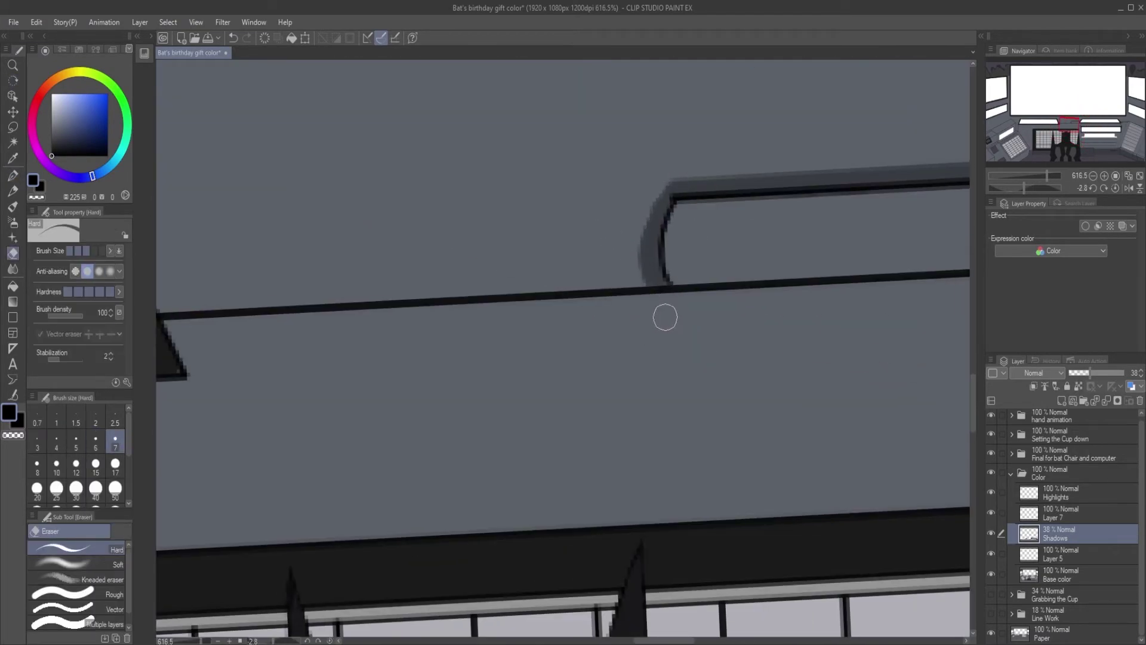
pyautogui.scroll(-5, 629, 320)
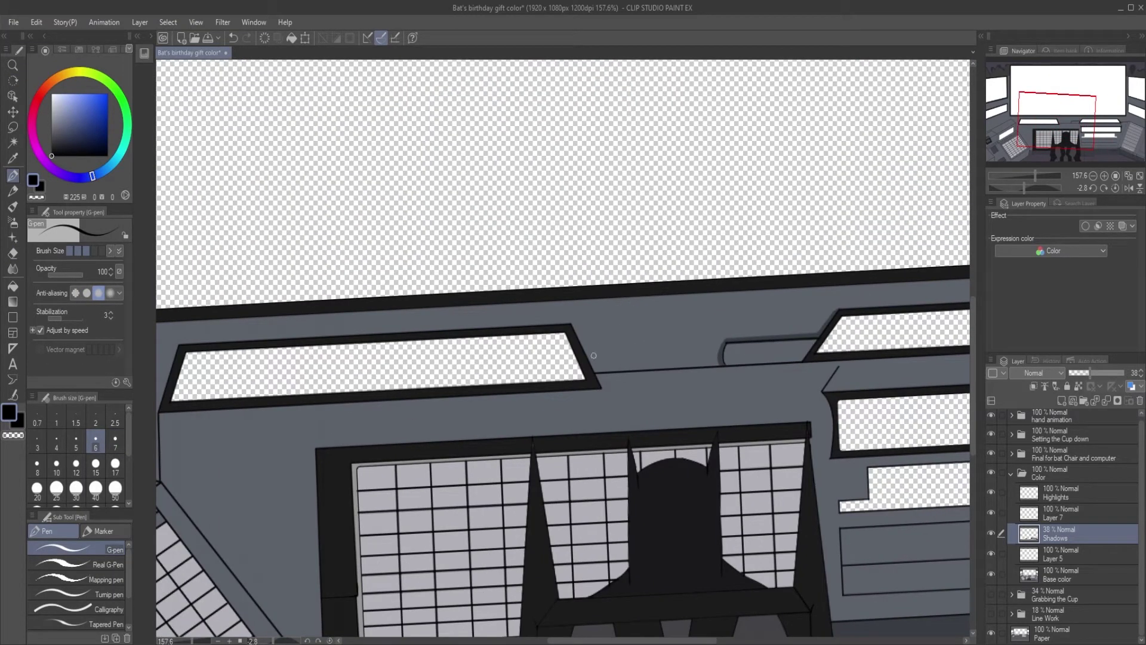
pyautogui.scroll(4, 592, 359)
pyautogui.moveTo(584, 341); pyautogui.dragTo(590, 337)
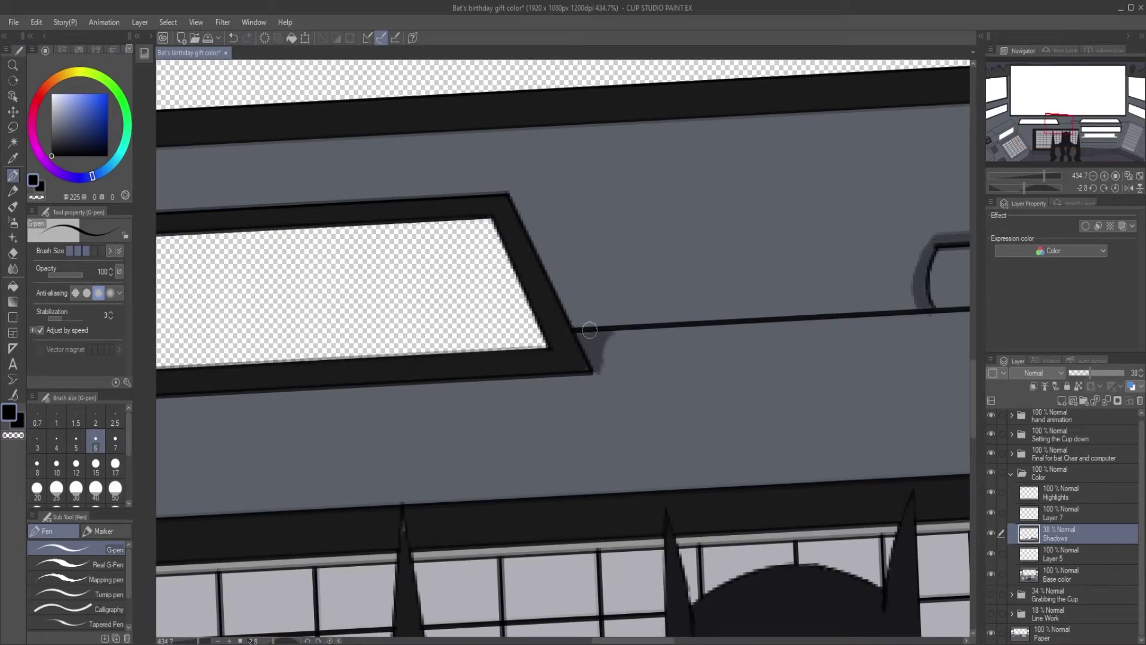
pyautogui.scroll(-3, 622, 332)
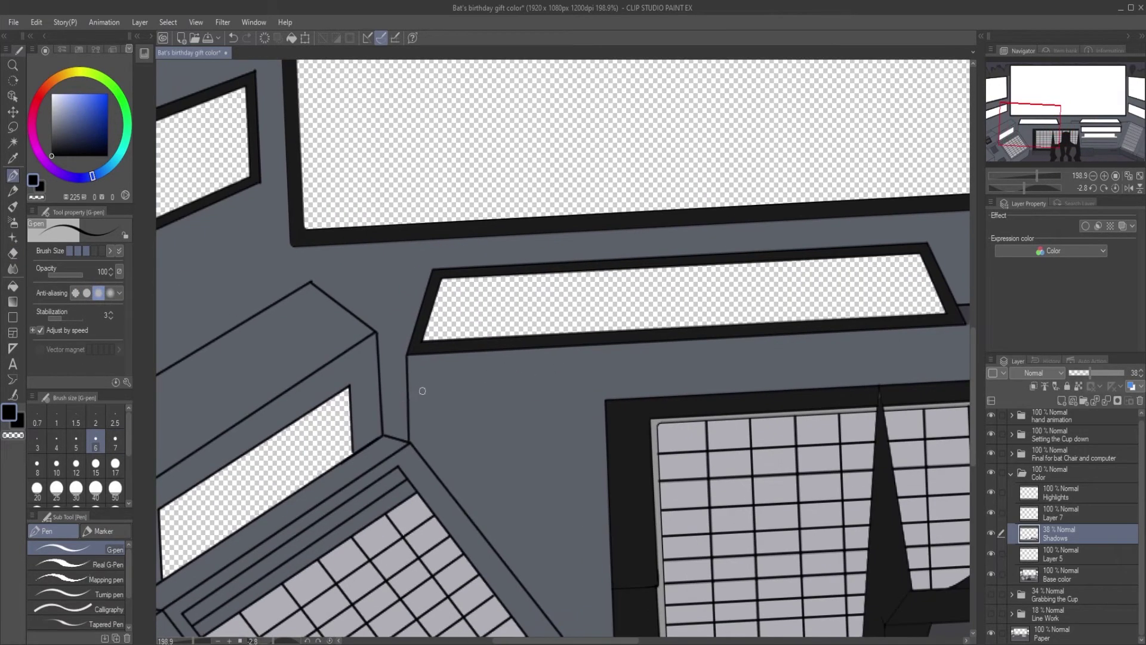
# Lasso the narrow vertical panel between the left slanted console and the wide central console, fill it with shadow and deselect.
pyautogui.click(12, 127)
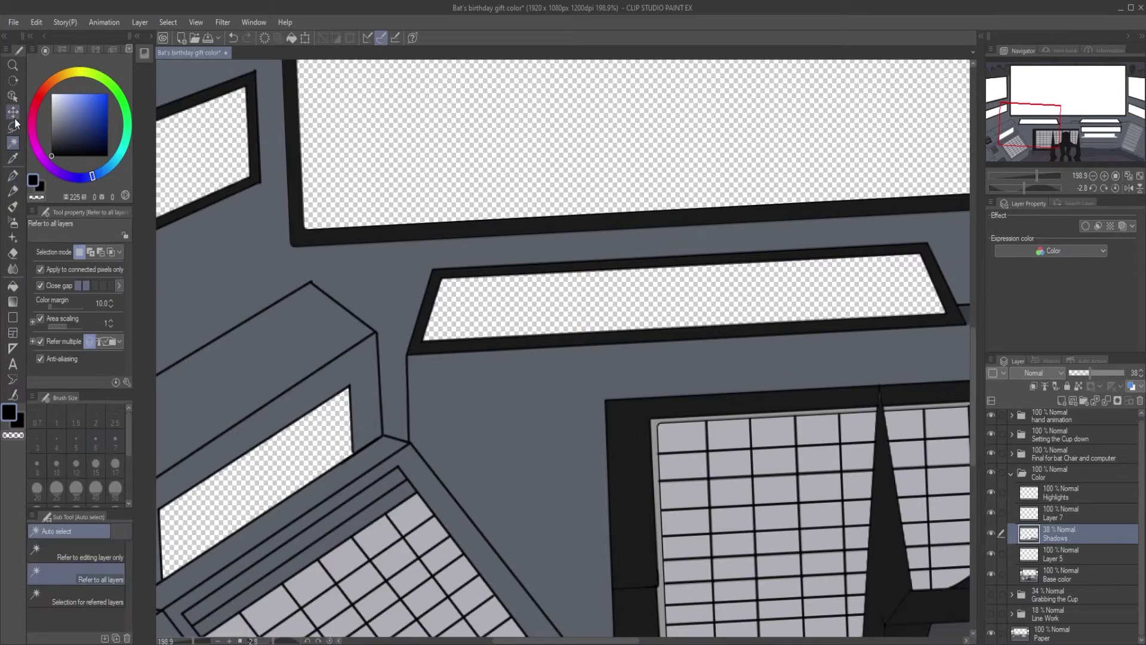
pyautogui.scroll(3, 402, 340)
pyautogui.moveTo(323, 262); pyautogui.dragTo(371, 258)
pyautogui.hotkey('ctrl', 'z')
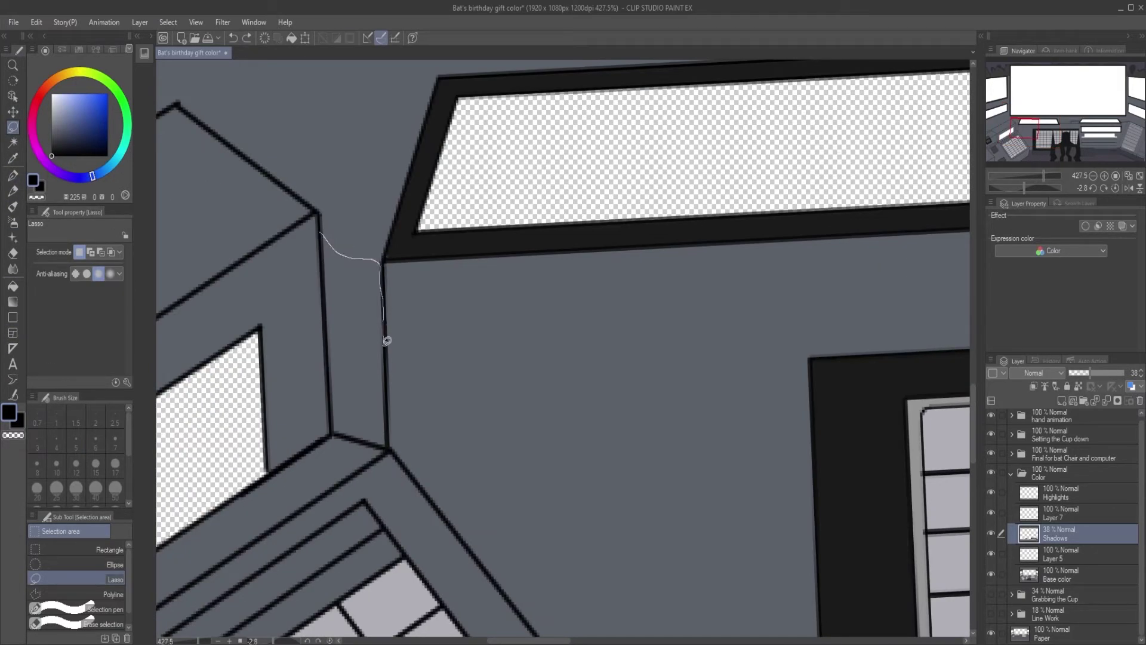
pyautogui.moveTo(328, 359); pyautogui.dragTo(320, 234)
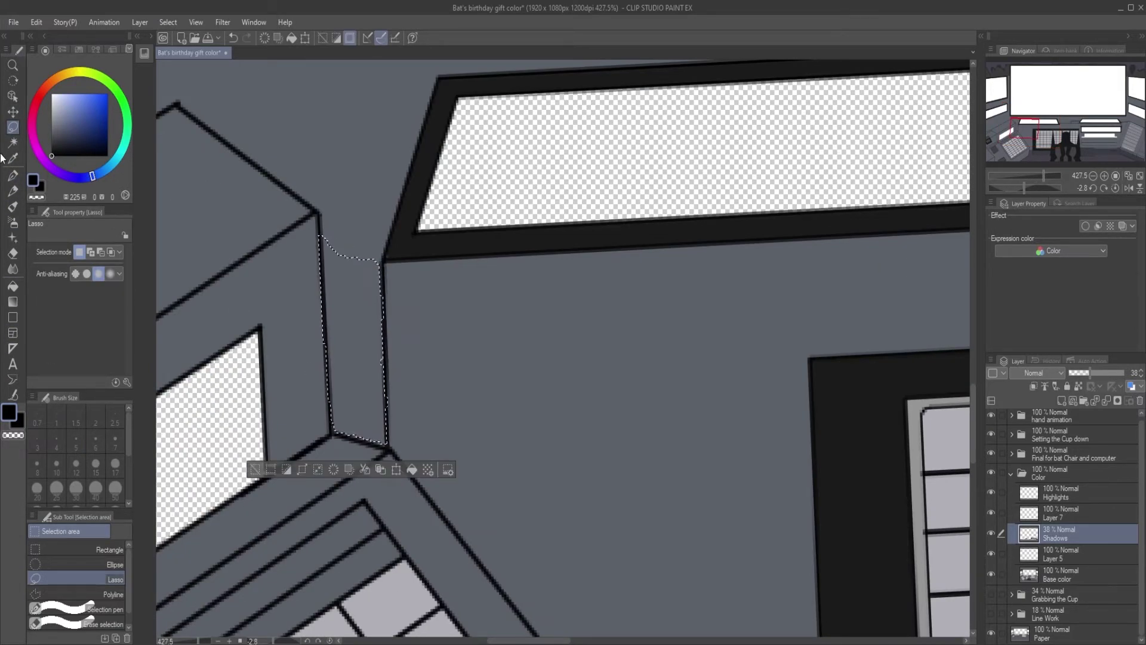
pyautogui.click(13, 286)
pyautogui.click(352, 370)
pyautogui.click(253, 469)
pyautogui.press('p')
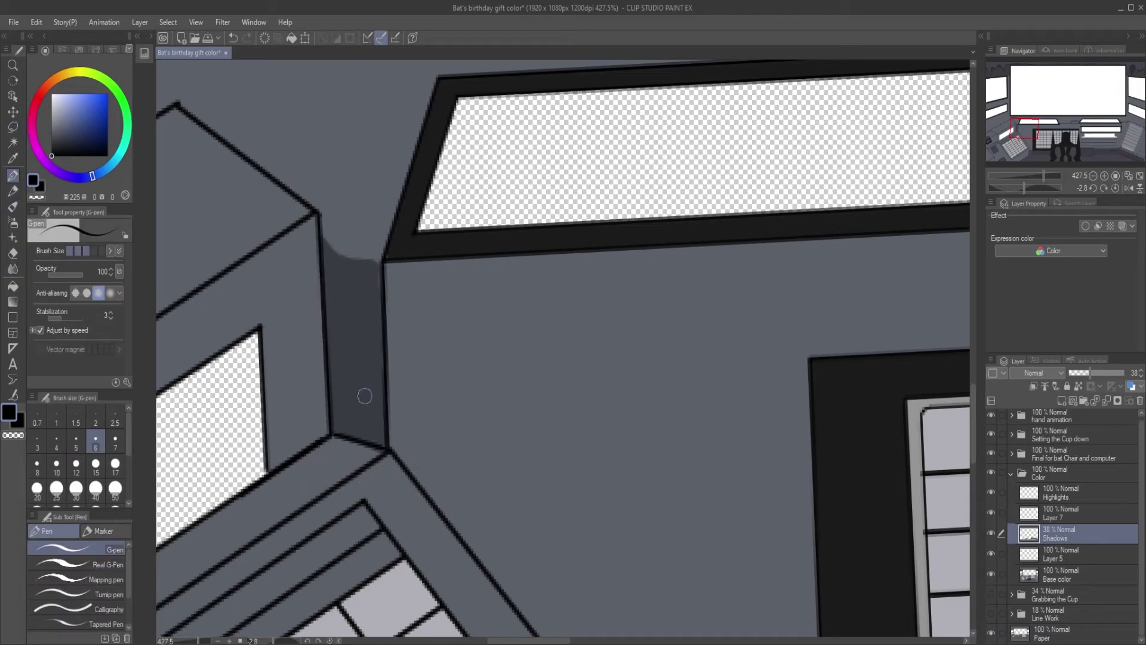
pyautogui.scroll(-4, 415, 365)
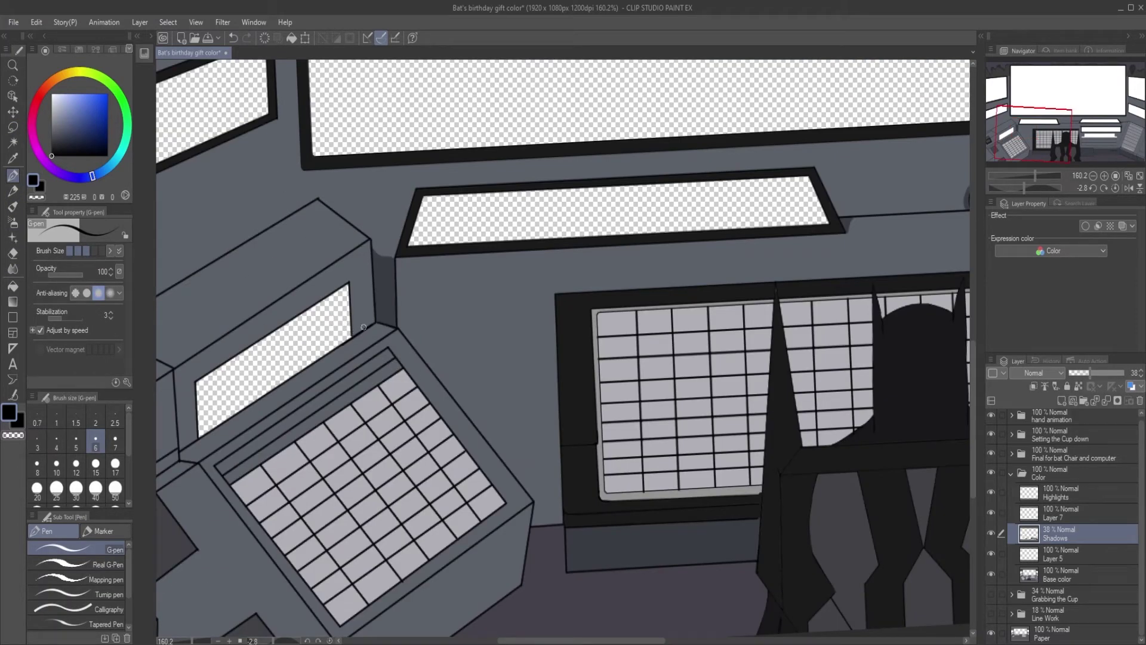
# Lasso the left end of the room from below the lower left screen to the canvas edge and fill its wall and upper console areas with shadow.
pyautogui.moveTo(190, 321); pyautogui.dragTo(366, 266)
pyautogui.scroll(-6, 454, 261)
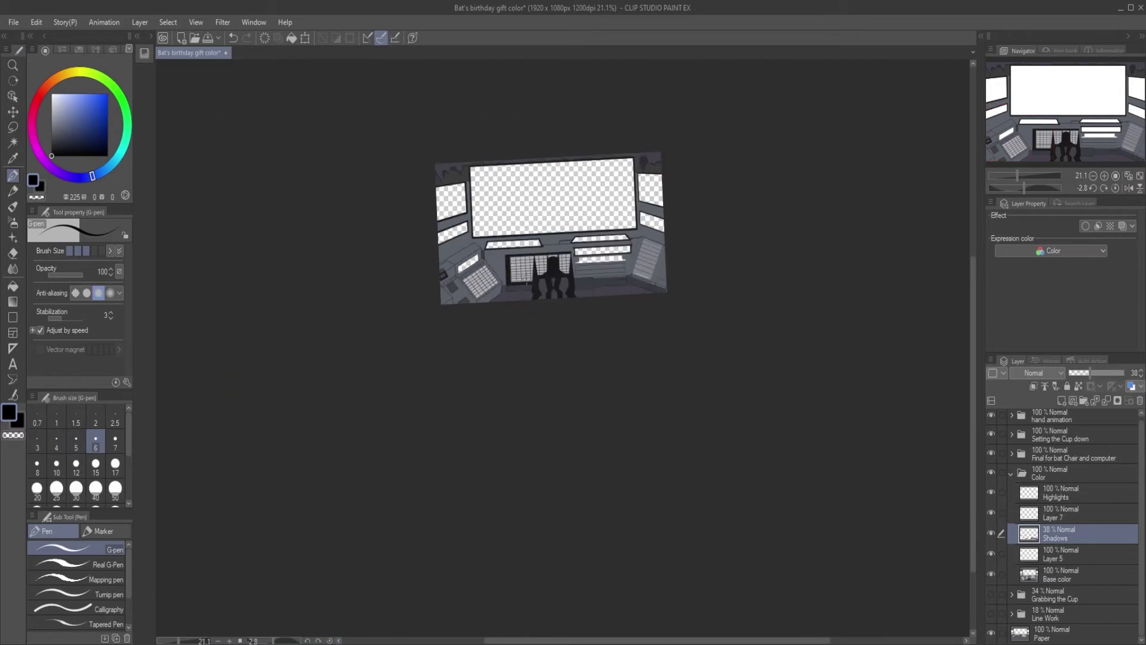
pyautogui.scroll(2, 428, 263)
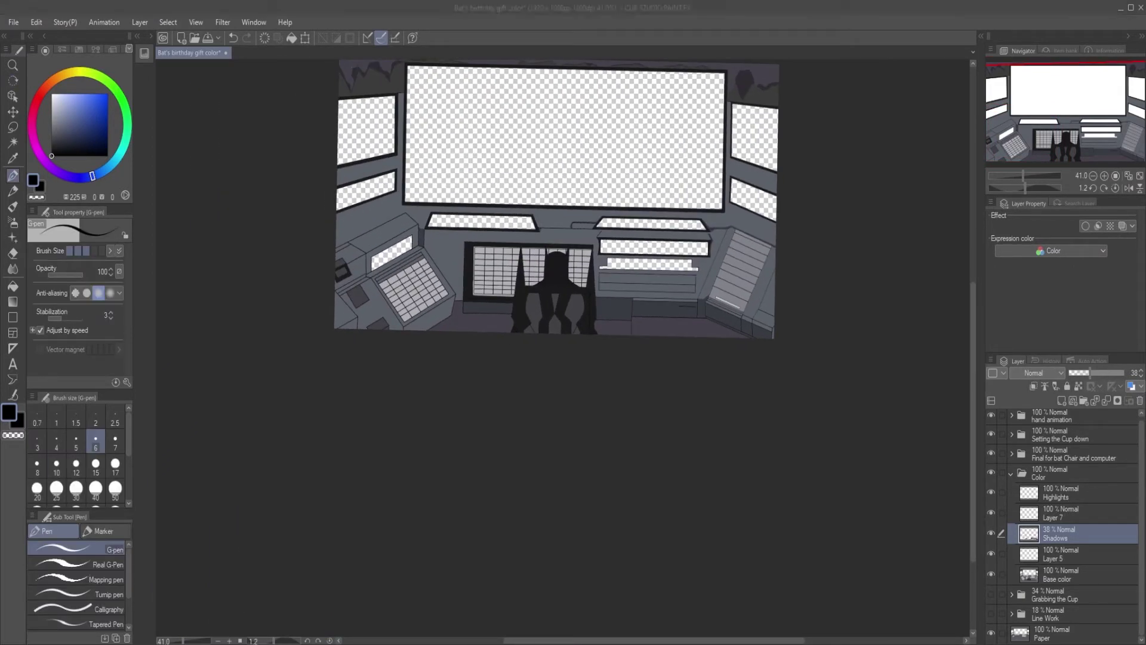
pyautogui.click(287, 234)
pyautogui.click(13, 127)
pyautogui.scroll(4, 390, 249)
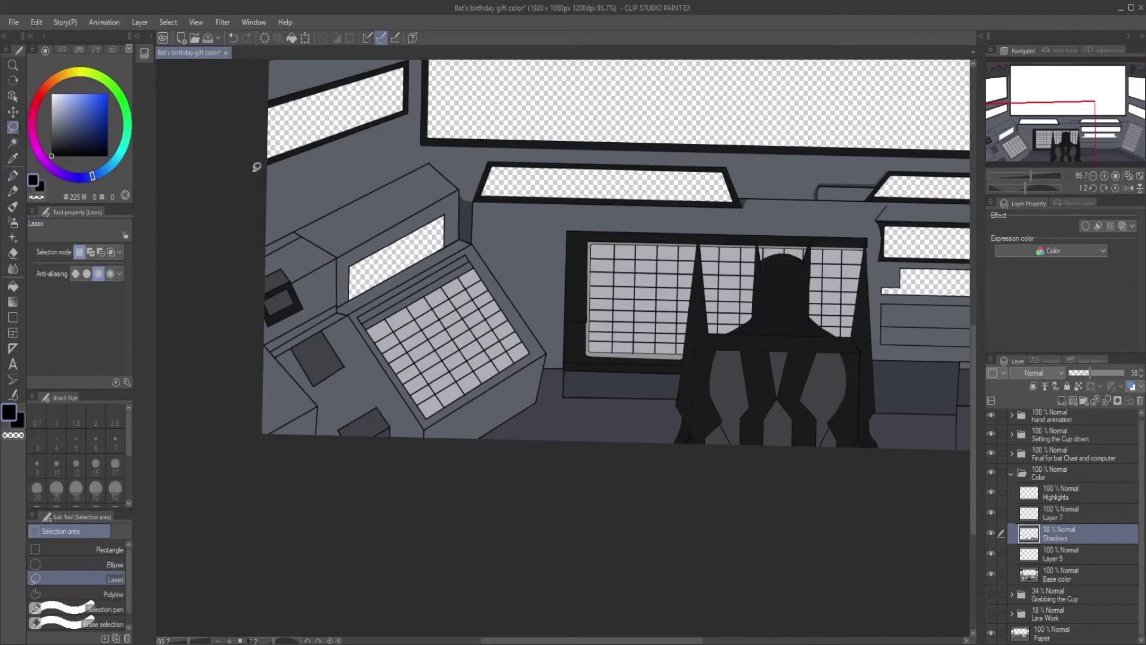
pyautogui.moveTo(377, 121); pyautogui.dragTo(344, 416)
pyautogui.click(270, 212)
pyautogui.moveTo(410, 188); pyautogui.dragTo(216, 382)
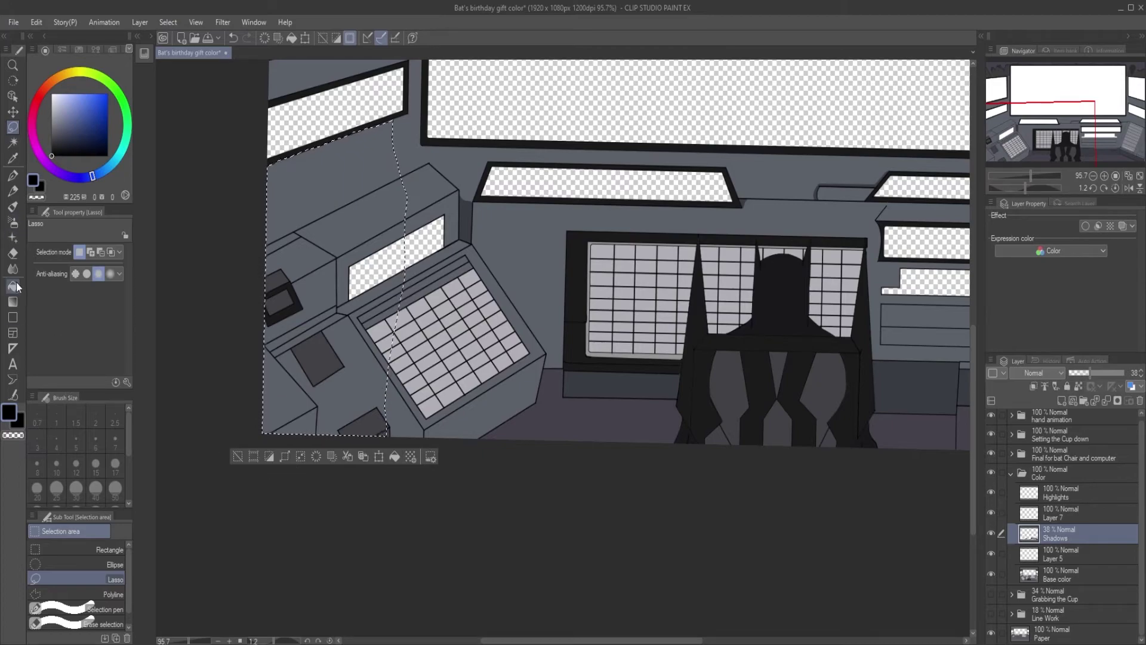
pyautogui.click(14, 286)
pyautogui.click(312, 173)
pyautogui.click(341, 230)
pyautogui.click(309, 256)
pyautogui.click(318, 295)
pyautogui.click(278, 301)
pyautogui.click(373, 269)
pyautogui.click(345, 261)
pyautogui.click(355, 370)
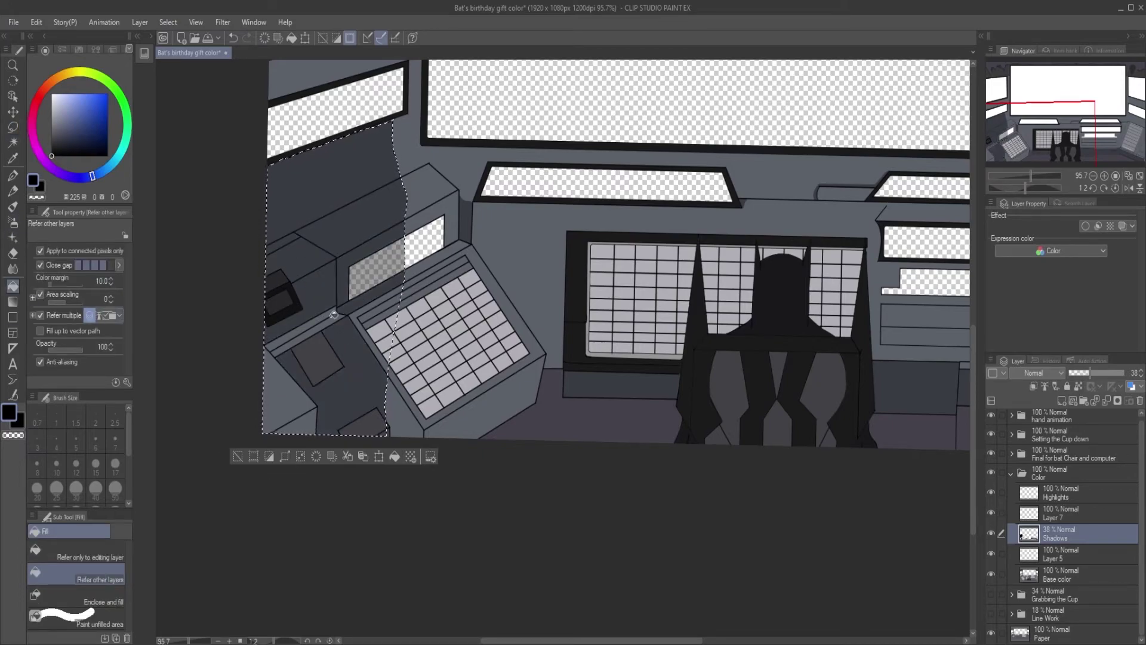
# Fill the remaining keyboard keys, rims and lower desk areas inside the left selection with shadow and deselect.
pyautogui.click(316, 328)
pyautogui.click(368, 311)
pyautogui.click(379, 327)
pyautogui.click(385, 350)
pyautogui.click(389, 364)
pyautogui.click(293, 394)
pyautogui.click(302, 423)
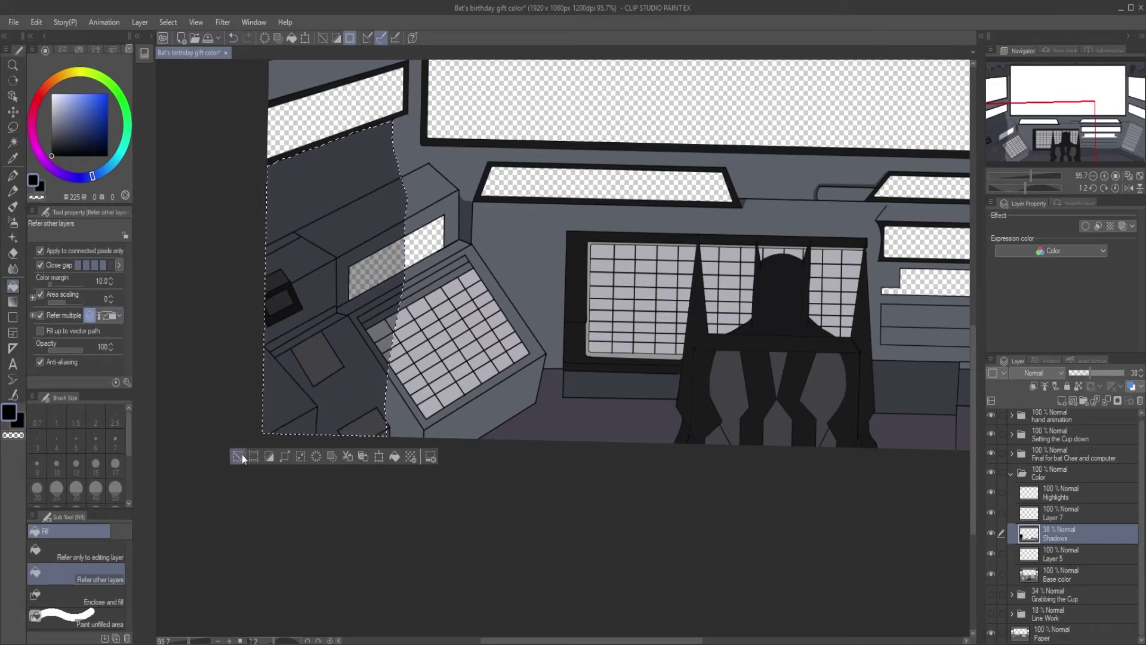
pyautogui.moveTo(353, 254); pyautogui.dragTo(302, 447)
pyautogui.click(187, 626)
# Lasso the lower right corner of the room along a diagonal and start filling its floor, wall and desk areas with shadow.
pyautogui.scroll(-3, 288, 388)
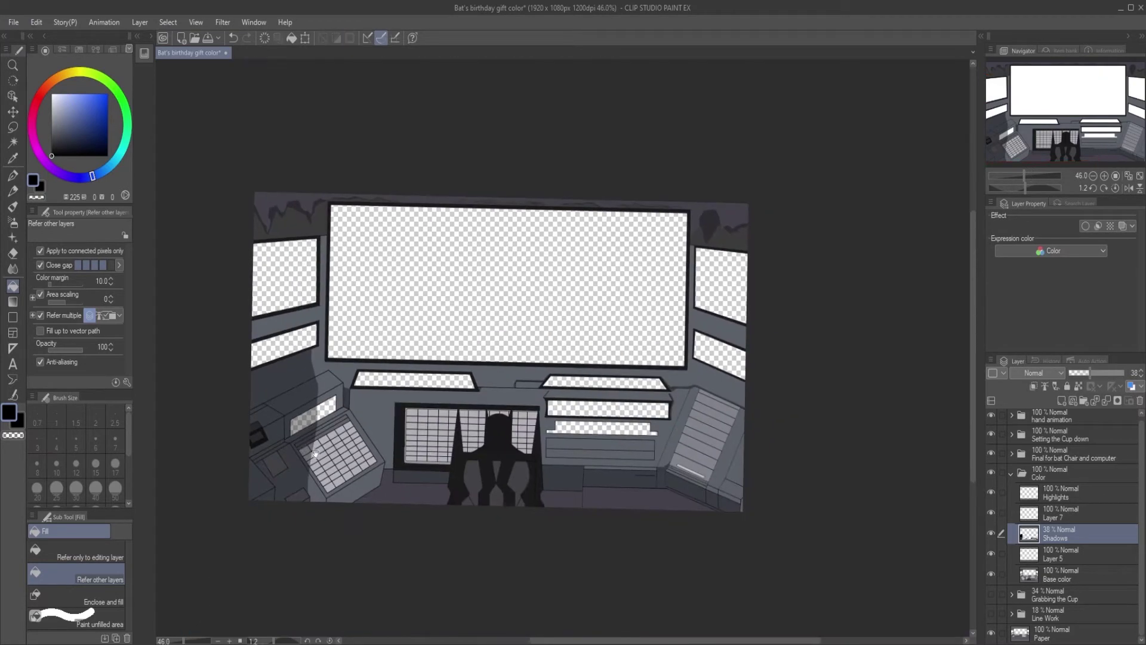
pyautogui.moveTo(312, 436); pyautogui.dragTo(279, 407)
pyautogui.click(13, 127)
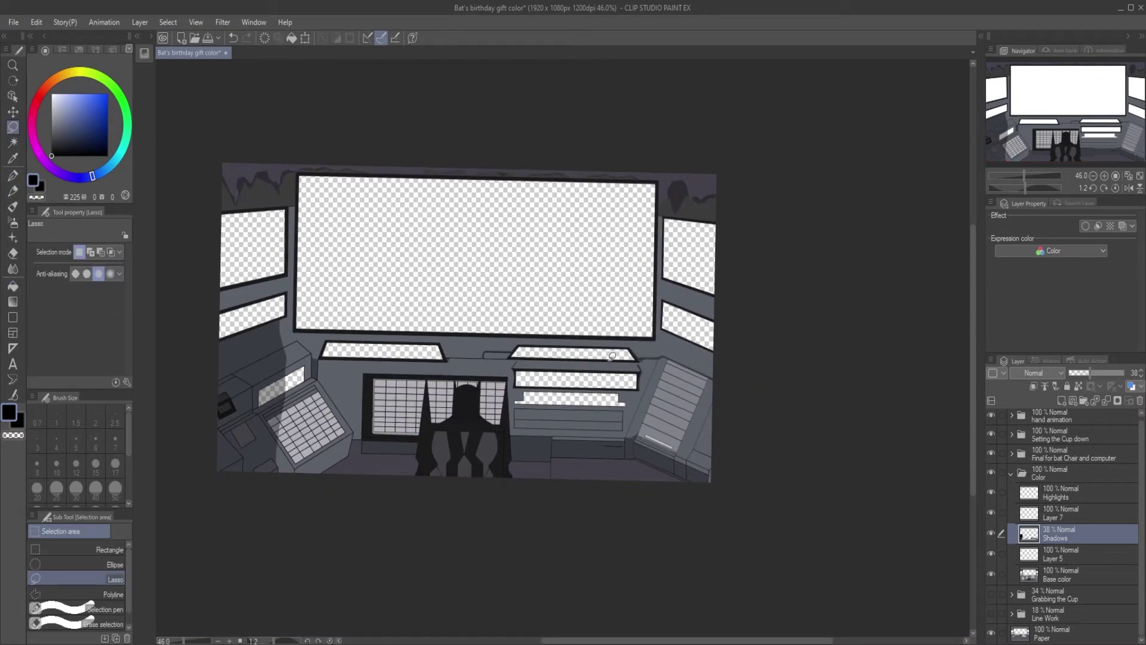
pyautogui.moveTo(717, 292)
pyautogui.mouseDown()
pyautogui.moveTo(670, 523)
pyautogui.moveTo(741, 514)
pyautogui.mouseUp()
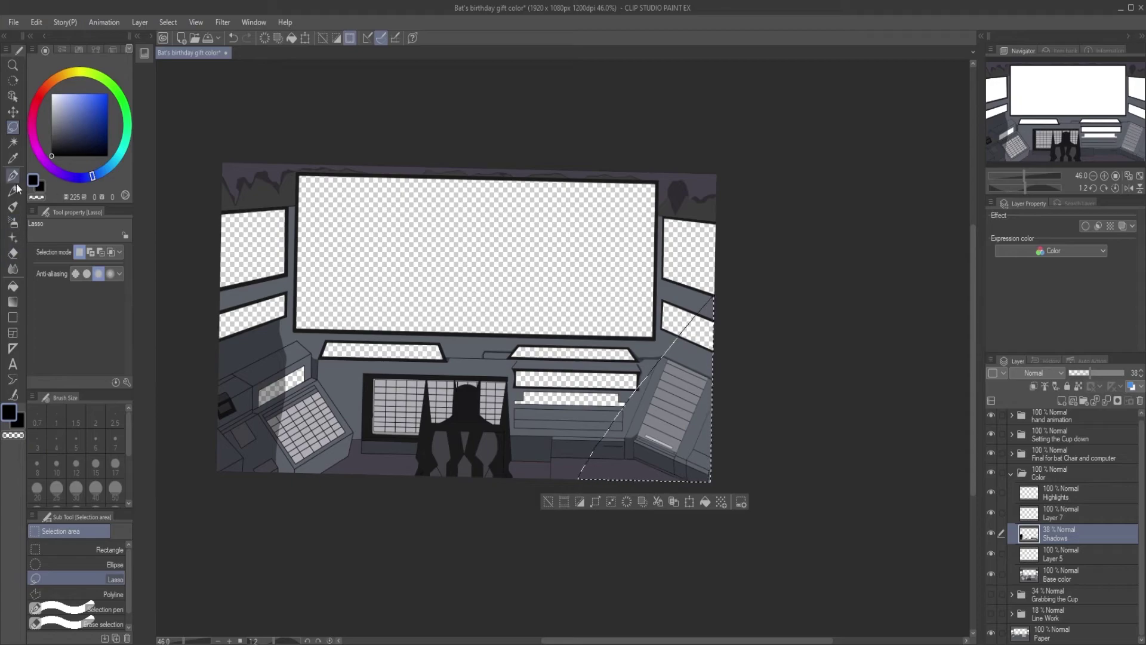
pyautogui.click(12, 286)
pyautogui.scroll(5, 654, 427)
pyautogui.click(562, 421)
pyautogui.click(501, 499)
pyautogui.click(511, 448)
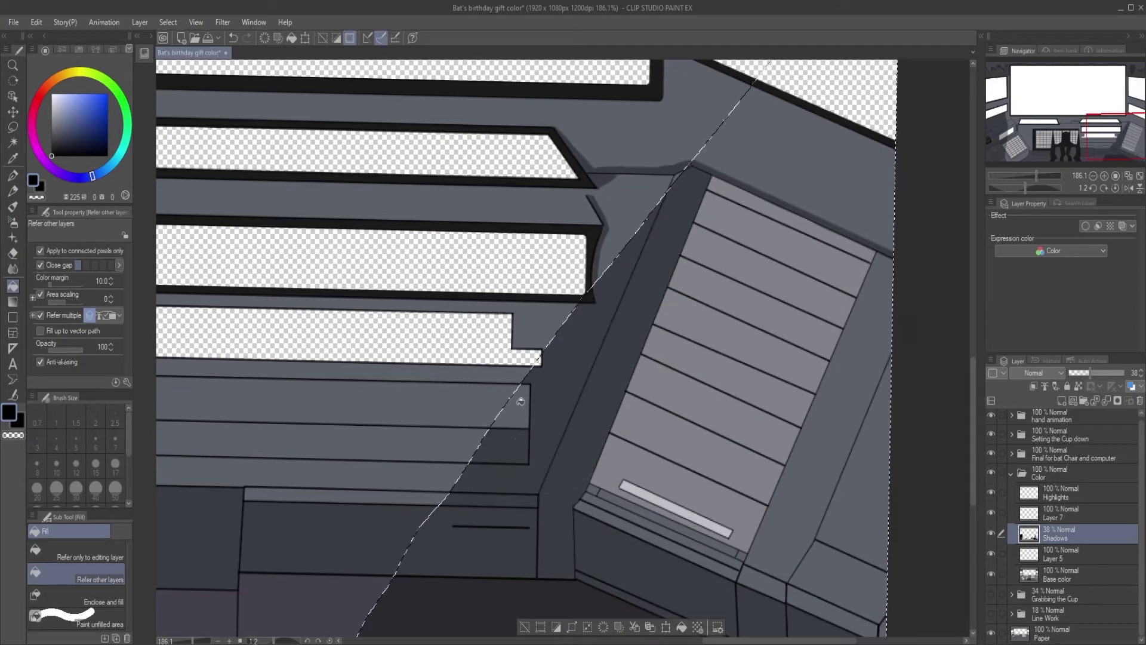
# Fill the remaining drawer strips, slanted key rows, rims and wall areas inside the right corner selection with shadow and deselect.
pyautogui.click(514, 412)
pyautogui.click(675, 442)
pyautogui.click(645, 472)
pyautogui.click(621, 503)
pyautogui.click(771, 585)
pyautogui.moveTo(771, 585)
pyautogui.mouseDown()
pyautogui.moveTo(806, 447)
pyautogui.moveTo(770, 238)
pyautogui.moveTo(788, 185)
pyautogui.mouseUp()
pyautogui.moveTo(794, 179); pyautogui.dragTo(642, 421)
pyautogui.click(704, 304)
pyautogui.click(740, 242)
pyautogui.scroll(-5, 653, 340)
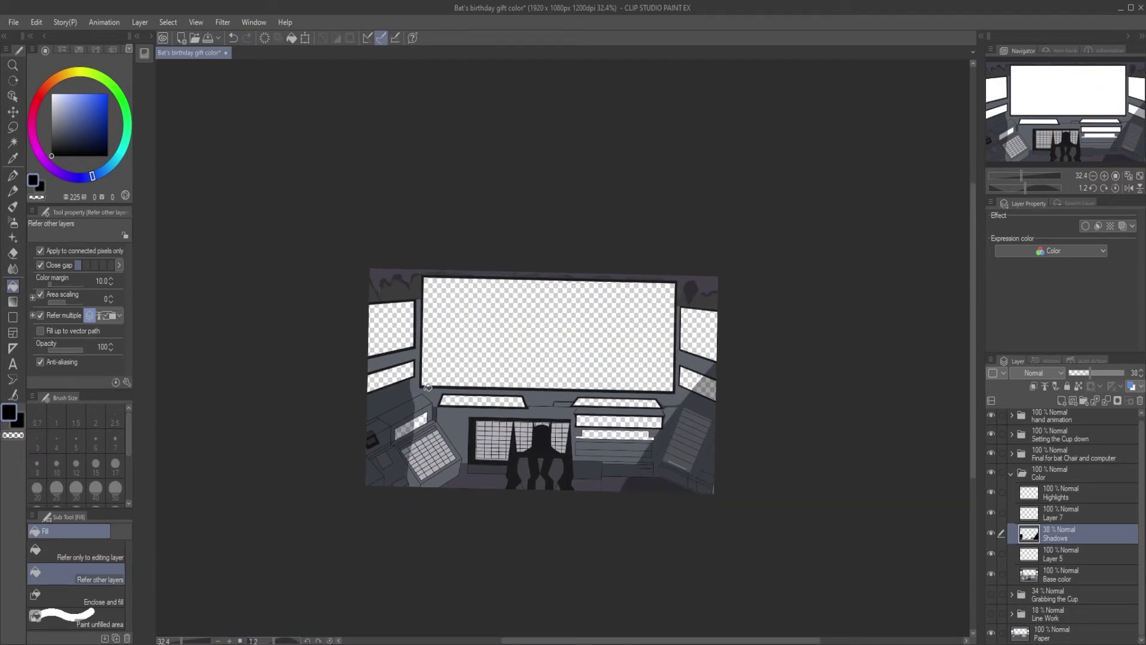
# Fill the cave ceiling and jagged rocks above the side screens and the main screen with shadow.
pyautogui.scroll(3, 427, 386)
pyautogui.click(308, 235)
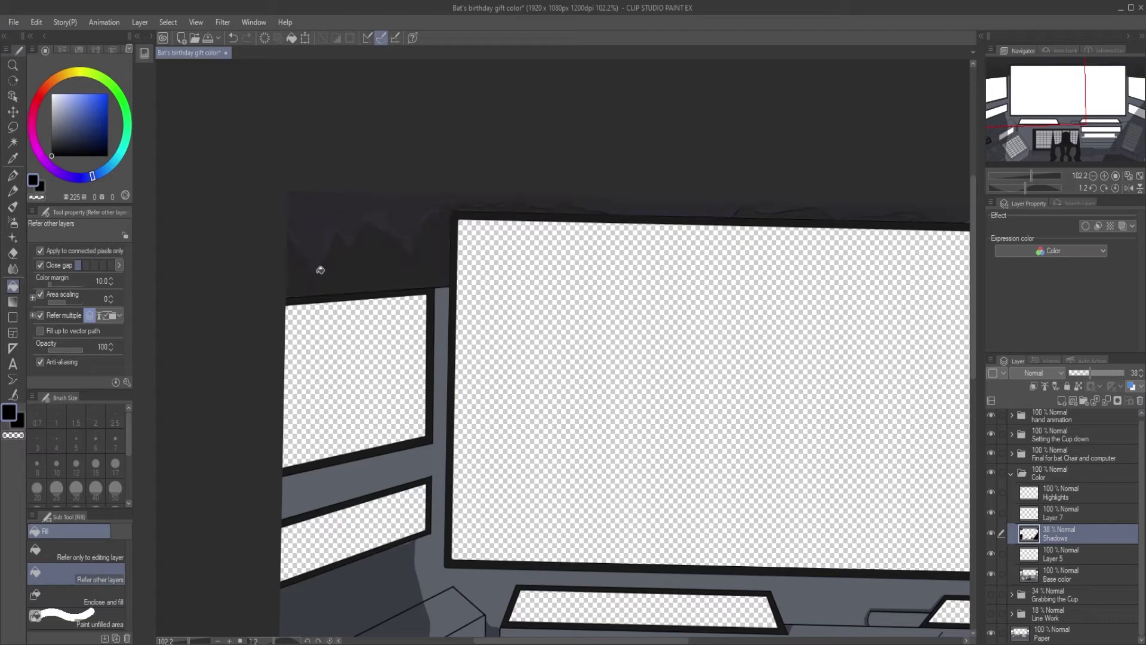
pyautogui.moveTo(780, 274); pyautogui.dragTo(603, 248)
pyautogui.moveTo(946, 267); pyautogui.dragTo(653, 257)
pyautogui.scroll(-3, 776, 268)
pyautogui.hscroll(2, 729, 302)
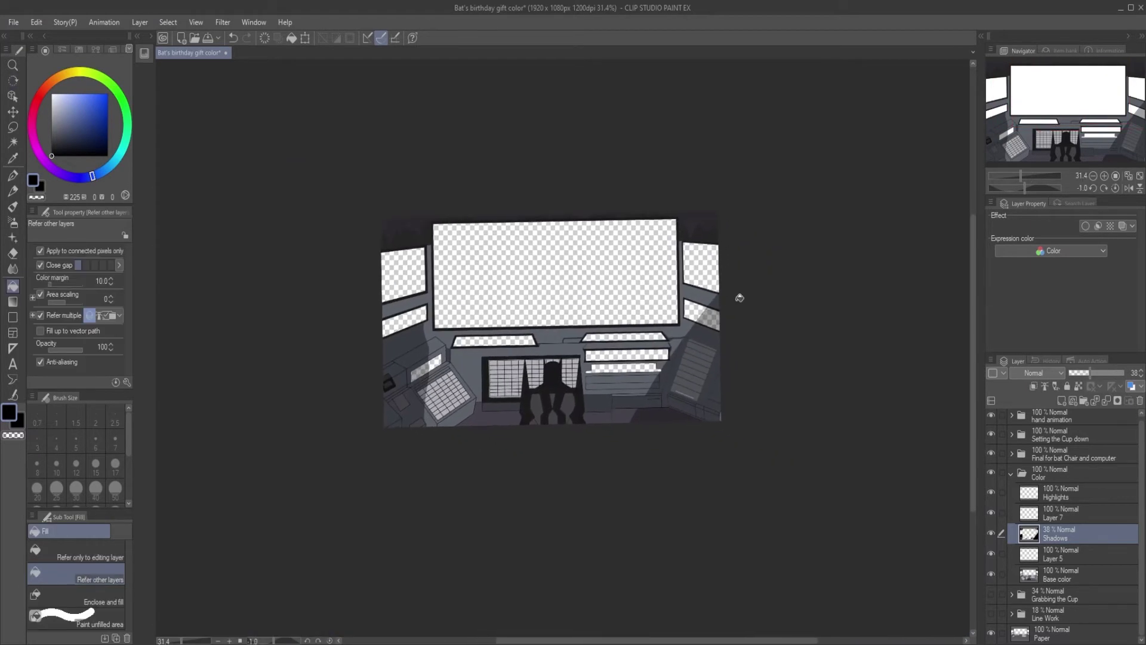
# Lasso a diagonal area across the left slanted keyboard console down to the canvas edge and fill its casing and keys with shadow.
pyautogui.click(12, 127)
pyautogui.scroll(4, 407, 286)
pyautogui.scroll(-3, 407, 287)
pyautogui.moveTo(403, 102); pyautogui.dragTo(307, 230)
pyautogui.click(13, 285)
pyautogui.click(513, 323)
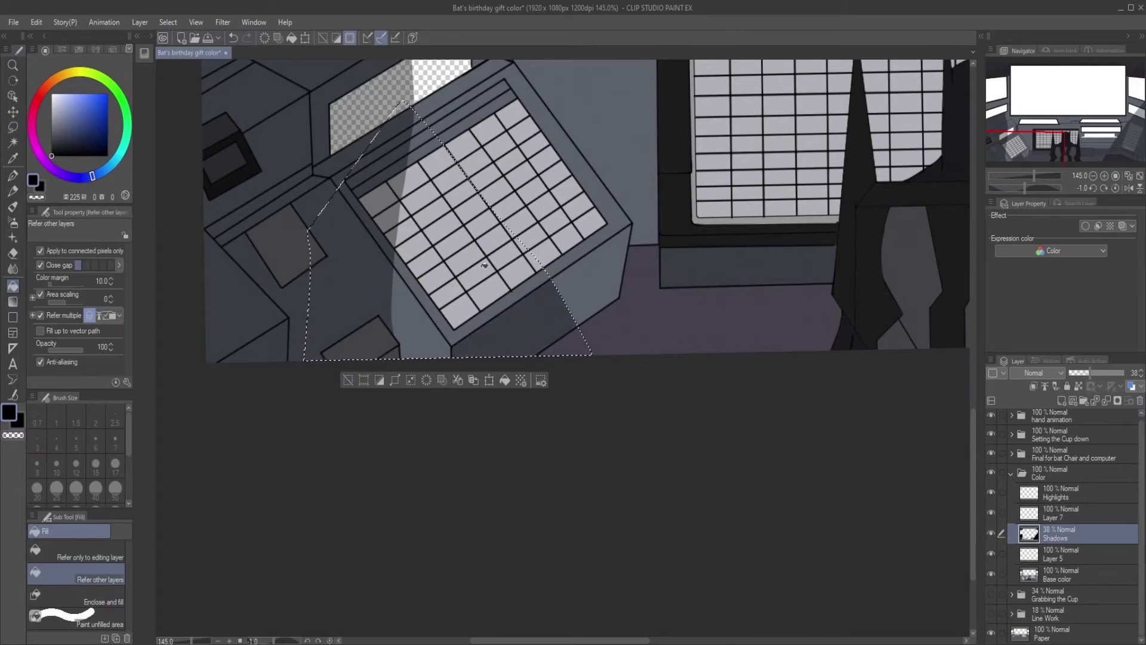
pyautogui.click(418, 328)
pyautogui.click(483, 320)
pyautogui.moveTo(459, 310)
pyautogui.mouseDown()
pyautogui.moveTo(406, 233)
pyautogui.moveTo(444, 229)
pyautogui.moveTo(515, 276)
pyautogui.moveTo(422, 115)
pyautogui.moveTo(426, 128)
pyautogui.mouseUp()
# Paint the leftover gaps in the left keyboard shadow with the G-pen, clear the selection and touch up the shadow's edges.
pyautogui.press('p')
pyautogui.moveTo(459, 170)
pyautogui.mouseDown()
pyautogui.moveTo(521, 228)
pyautogui.moveTo(583, 350)
pyautogui.moveTo(546, 339)
pyautogui.mouseUp()
pyautogui.moveTo(472, 262); pyautogui.dragTo(388, 353)
pyautogui.hotkey('ctrl', 'd')
pyautogui.moveTo(564, 260); pyautogui.dragTo(560, 207)
pyautogui.moveTo(373, 314); pyautogui.dragTo(528, 84)
pyautogui.moveTo(535, 61)
pyautogui.mouseDown()
pyautogui.moveTo(506, 162)
pyautogui.moveTo(368, 384)
pyautogui.moveTo(314, 449)
pyautogui.mouseUp()
pyautogui.moveTo(248, 574); pyautogui.dragTo(421, 250)
pyautogui.moveTo(251, 496); pyautogui.dragTo(437, 392)
pyautogui.scroll(-5, 375, 426)
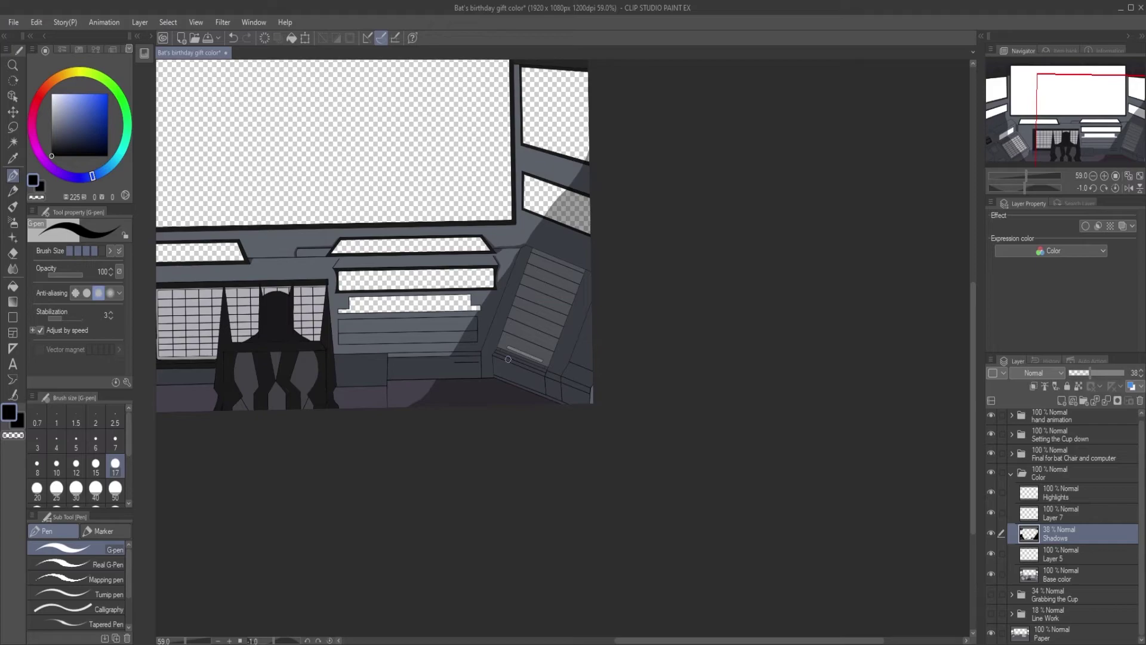
# Save the illustration and reset the canvas rotation to 0 degrees.
pyautogui.click(16, 22)
pyautogui.click(158, 272)
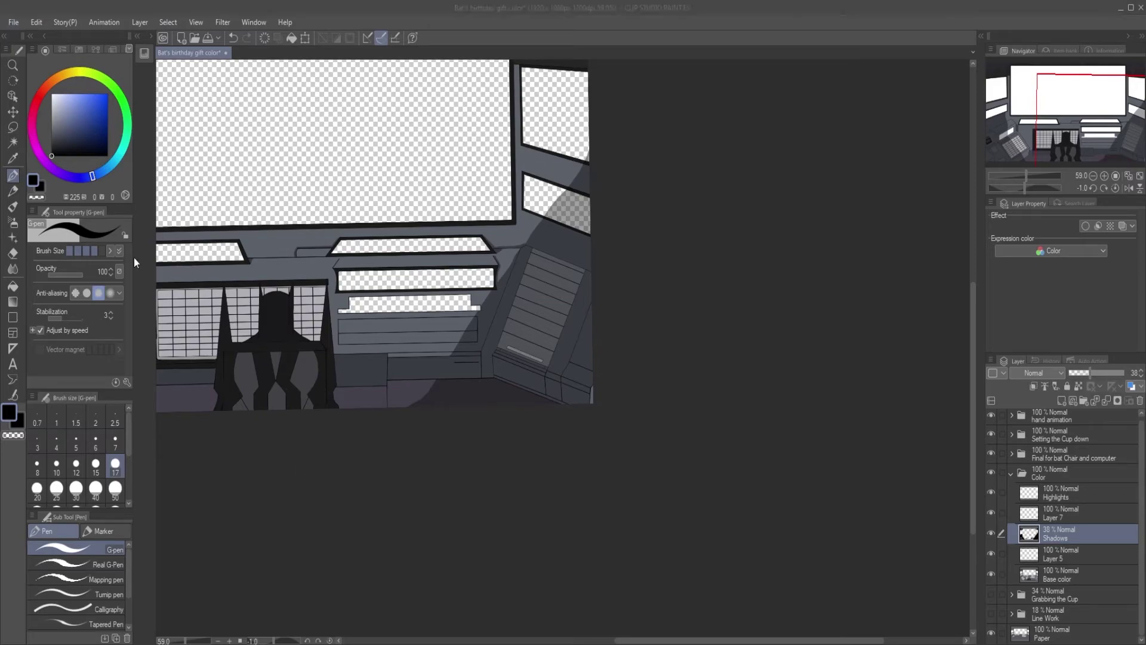
pyautogui.moveTo(558, 370)
pyautogui.mouseDown()
pyautogui.moveTo(499, 363)
pyautogui.moveTo(531, 362)
pyautogui.mouseUp()
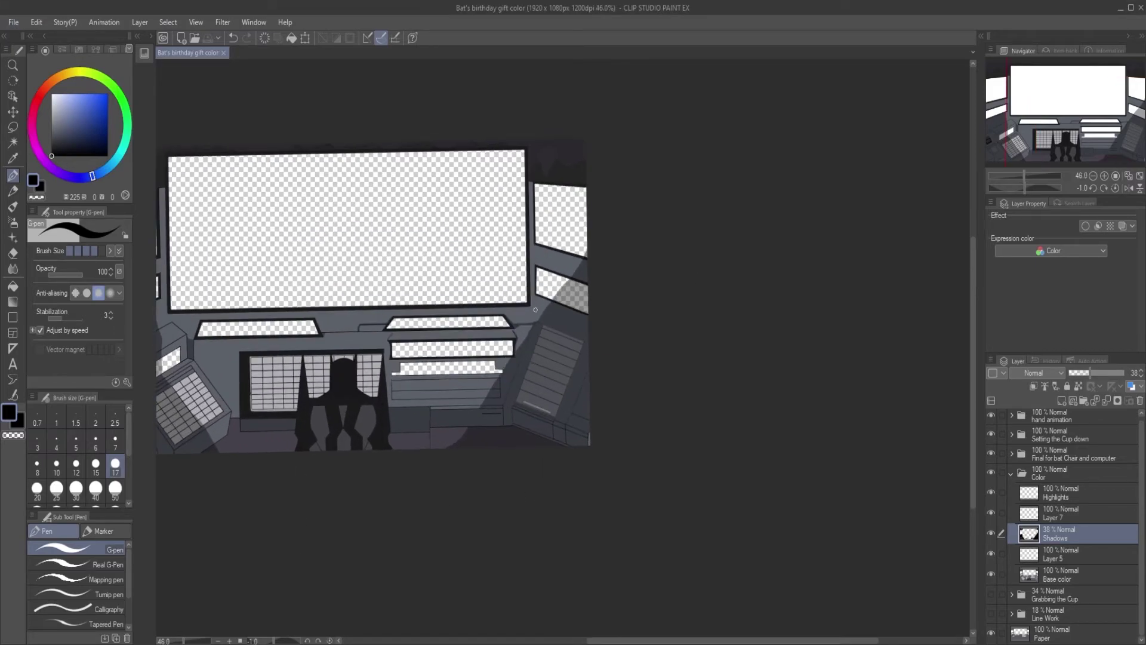
pyautogui.moveTo(471, 311); pyautogui.dragTo(539, 344)
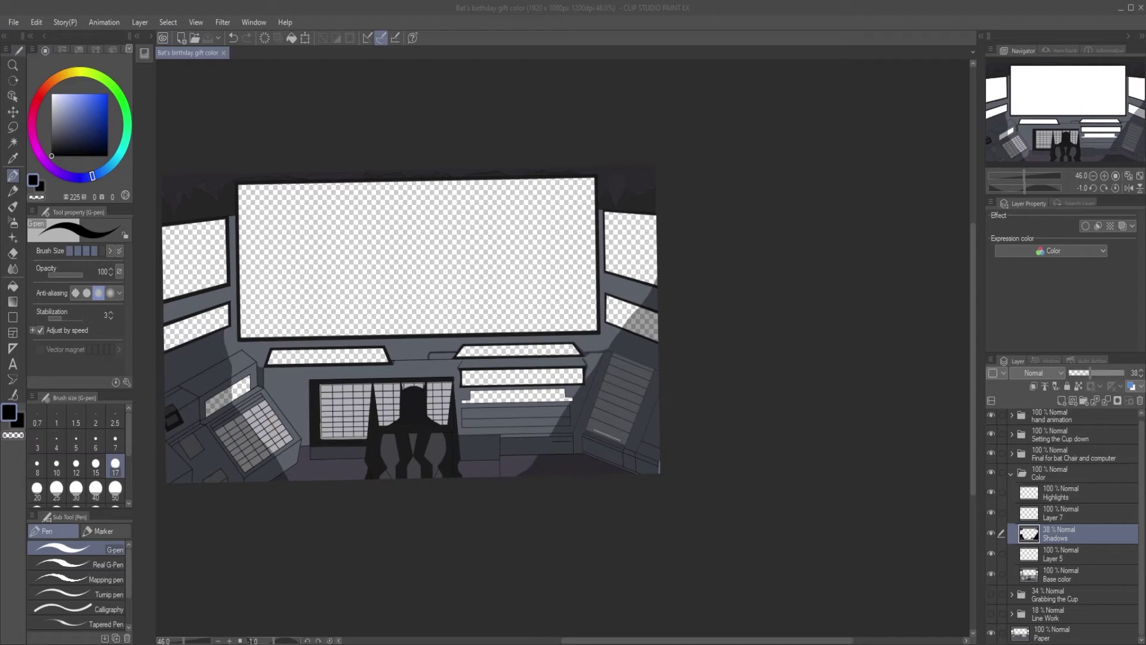
pyautogui.scroll(-1, 410, 328)
pyautogui.click(1093, 188)
pyautogui.click(1115, 188)
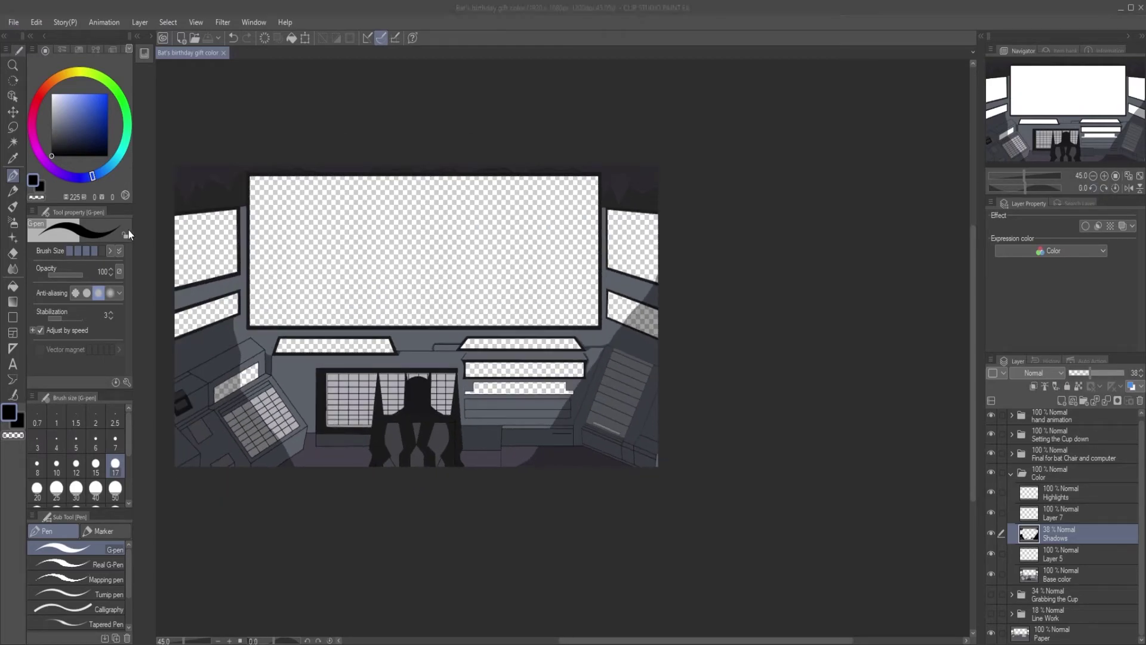
pyautogui.click(580, 419)
pyautogui.moveTo(471, 415); pyautogui.dragTo(517, 399)
pyautogui.click(1011, 454)
pyautogui.click(1010, 453)
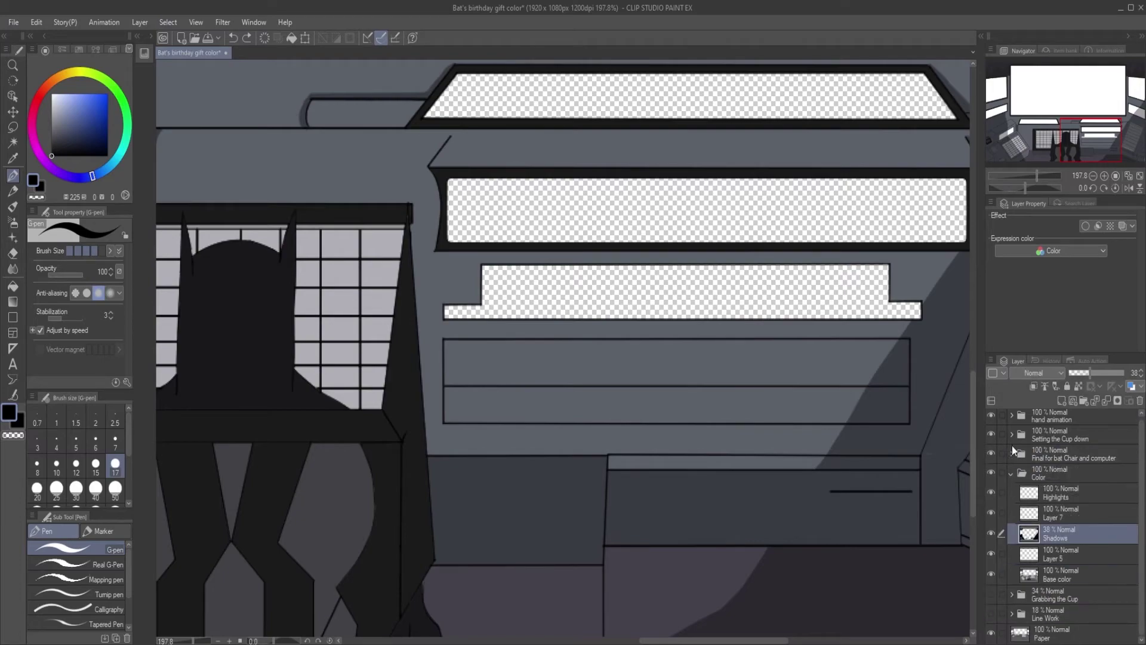
pyautogui.click(1012, 435)
pyautogui.click(1011, 434)
pyautogui.click(1011, 415)
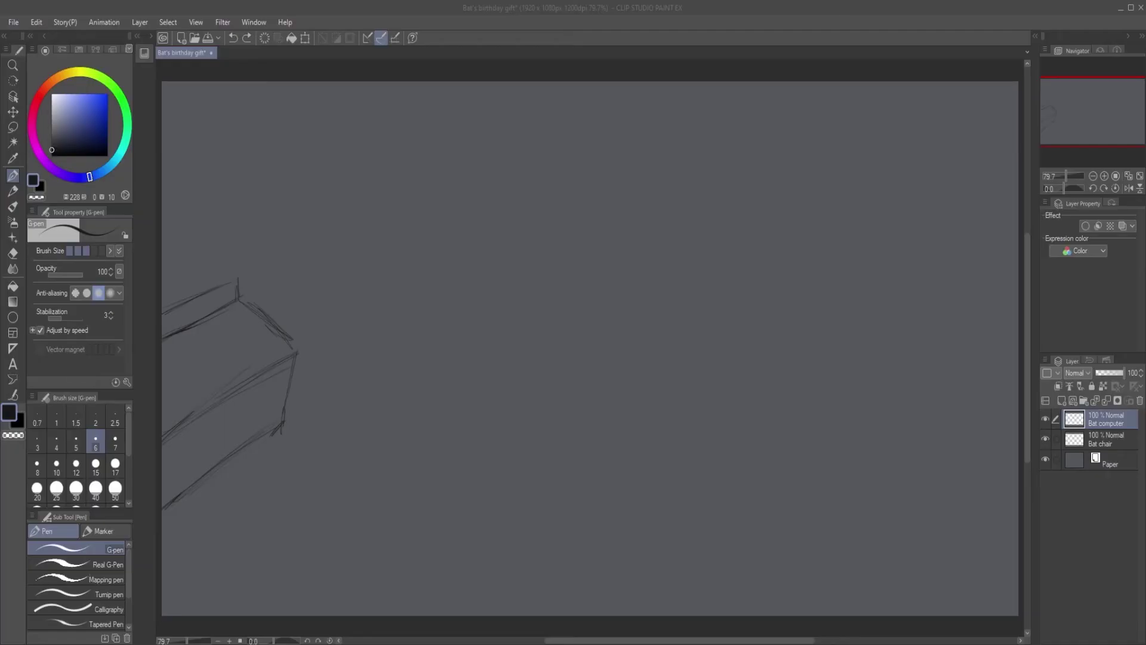
# Switch to the Bat's birthday gift sketch and draw straight G-pen rim lines around the back upper corner of the left console.
pyautogui.click(1075, 7)
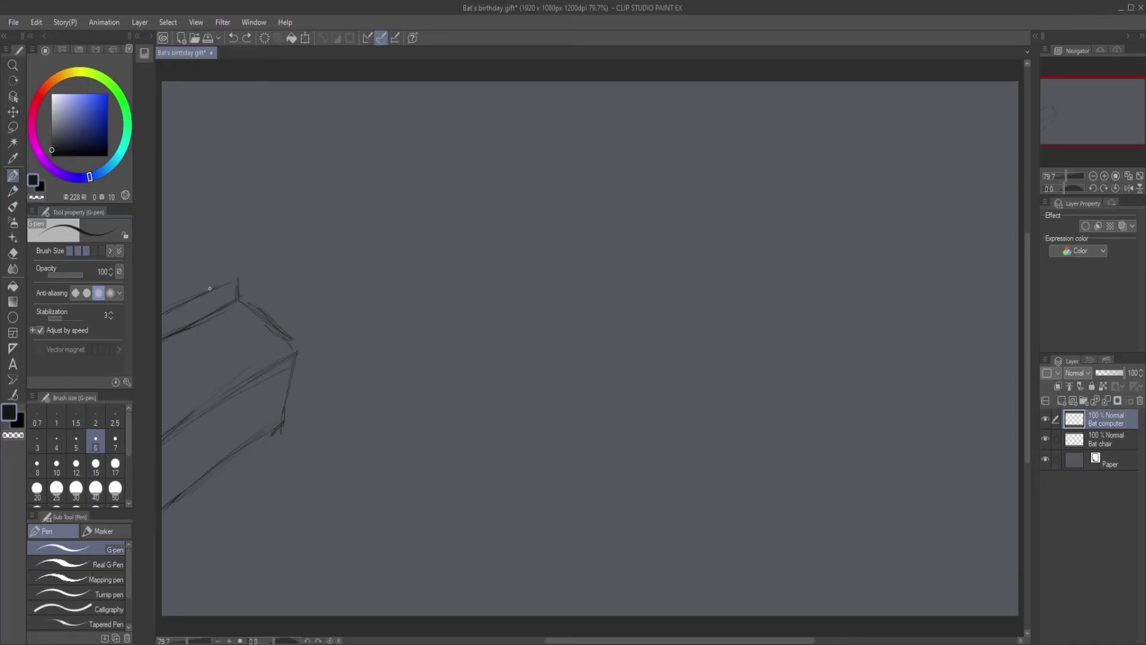
pyautogui.keyDown('shift'); pyautogui.click(241, 271); pyautogui.keyUp('shift')
pyautogui.moveTo(163, 298)
pyautogui.mouseDown()
pyautogui.moveTo(256, 241)
pyautogui.moveTo(241, 265)
pyautogui.mouseUp()
pyautogui.keyDown('shift'); pyautogui.click(245, 269); pyautogui.keyUp('shift')
pyautogui.keyDown('shift'); pyautogui.click(248, 304); pyautogui.keyUp('shift')
pyautogui.hotkey('ctrl', 'z')
pyautogui.keyDown('shift'); pyautogui.click(249, 307); pyautogui.keyUp('shift')
pyautogui.keyDown('shift'); pyautogui.click(252, 268); pyautogui.keyUp('shift')
pyautogui.keyDown('shift'); pyautogui.click(257, 300); pyautogui.keyUp('shift')
pyautogui.keyDown('shift'); pyautogui.click(302, 335); pyautogui.keyUp('shift')
pyautogui.hotkey('ctrl', 'z')
pyautogui.moveTo(257, 299); pyautogui.dragTo(318, 353)
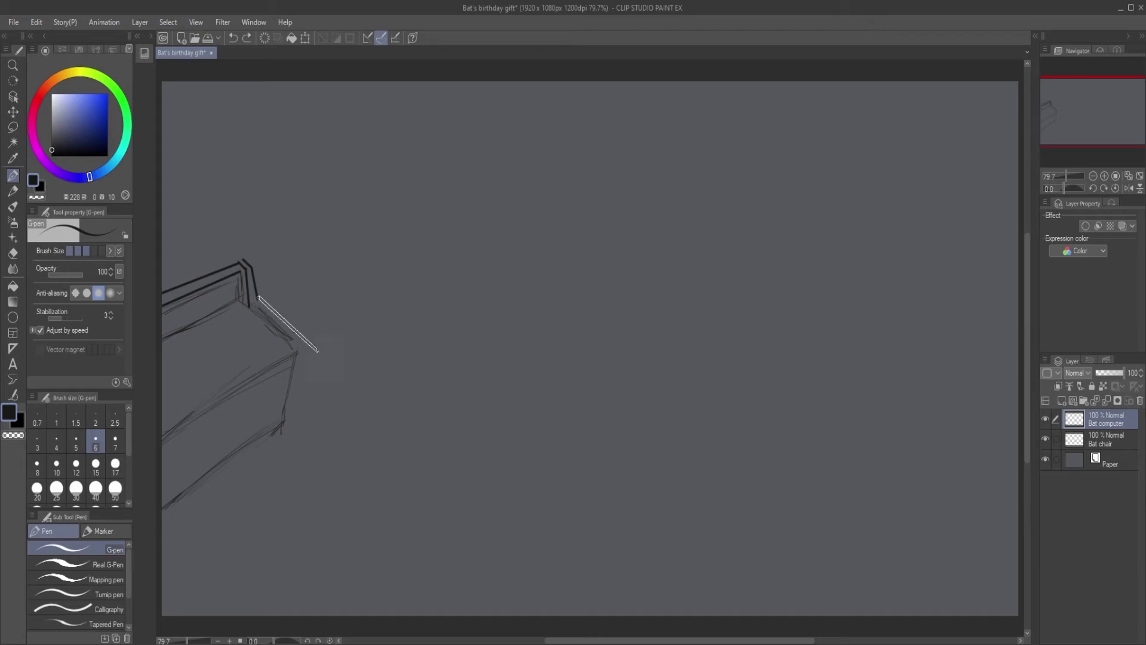
pyautogui.keyDown('shift'); pyautogui.click(329, 396); pyautogui.keyUp('shift')
pyautogui.keyDown('shift'); pyautogui.click(326, 424); pyautogui.keyUp('shift')
pyautogui.keyDown('shift'); pyautogui.click(357, 398); pyautogui.keyUp('shift')
pyautogui.moveTo(357, 398)
pyautogui.mouseDown()
pyautogui.moveTo(345, 373)
pyautogui.moveTo(347, 344)
pyautogui.moveTo(278, 284)
pyautogui.moveTo(263, 247)
pyautogui.moveTo(240, 256)
pyautogui.mouseUp()
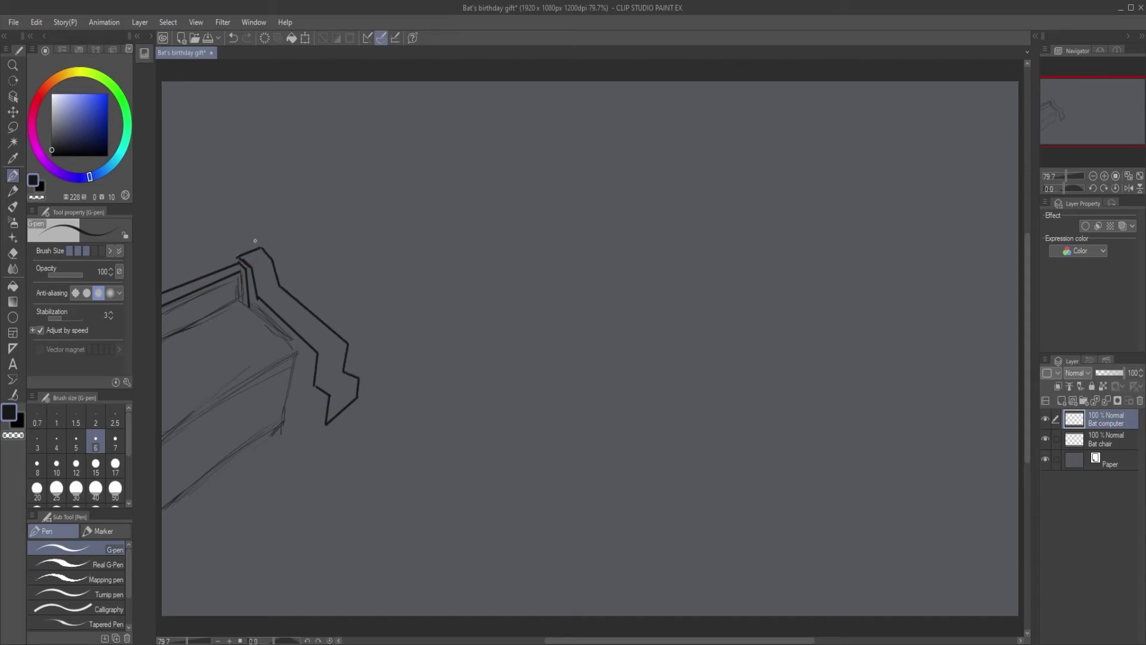
pyautogui.hotkey('ctrl', 'z')
pyautogui.hotkey('ctrl', 'z')
pyautogui.hotkey('ctrl', 'z')
pyautogui.hotkey('ctrl', 'z')
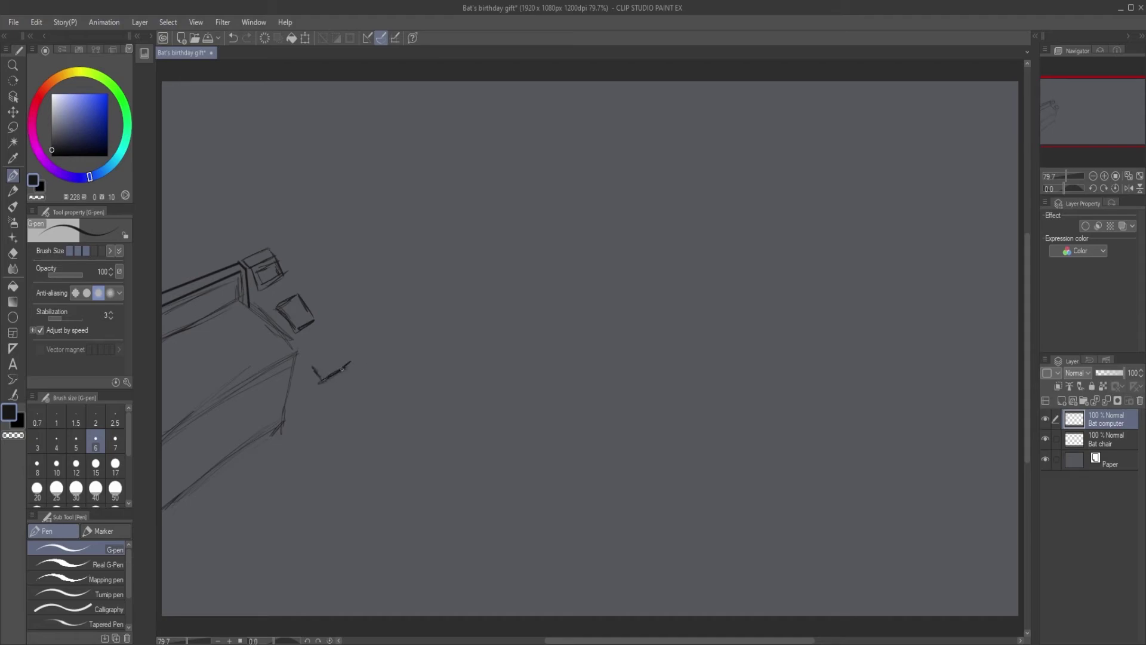
# Sketch the lowest small box beside the left console and a slanted outer edge running past the boxes.
pyautogui.moveTo(315, 366); pyautogui.dragTo(349, 353)
pyautogui.moveTo(323, 410); pyautogui.dragTo(350, 394)
pyautogui.moveTo(375, 367); pyautogui.dragTo(368, 392)
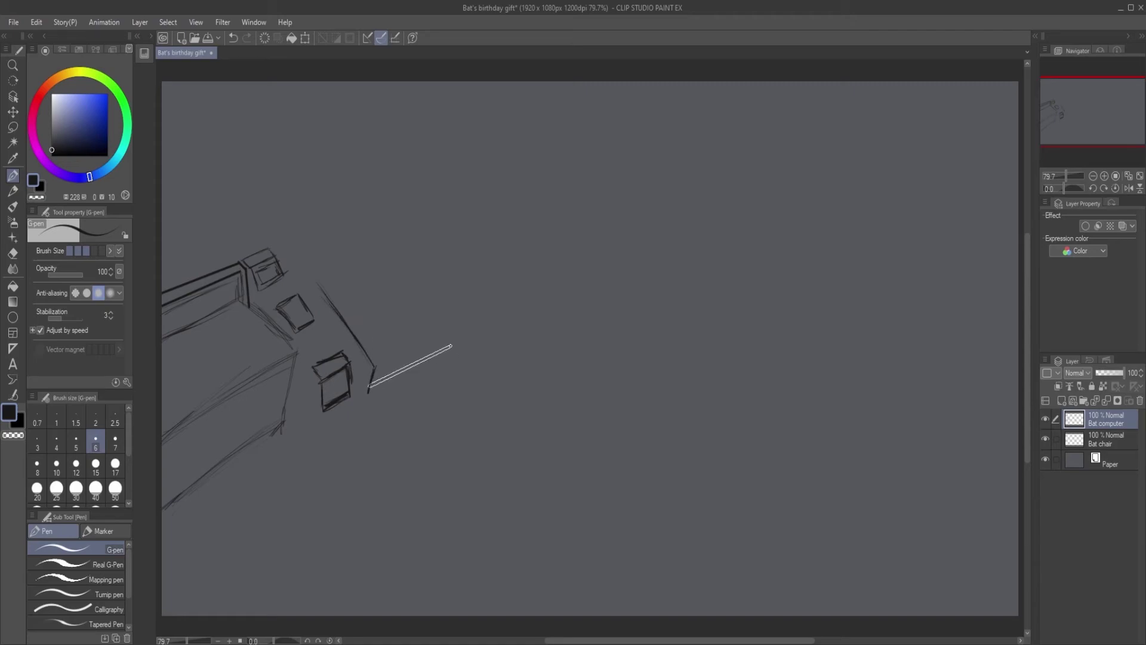
pyautogui.moveTo(310, 282); pyautogui.dragTo(306, 280)
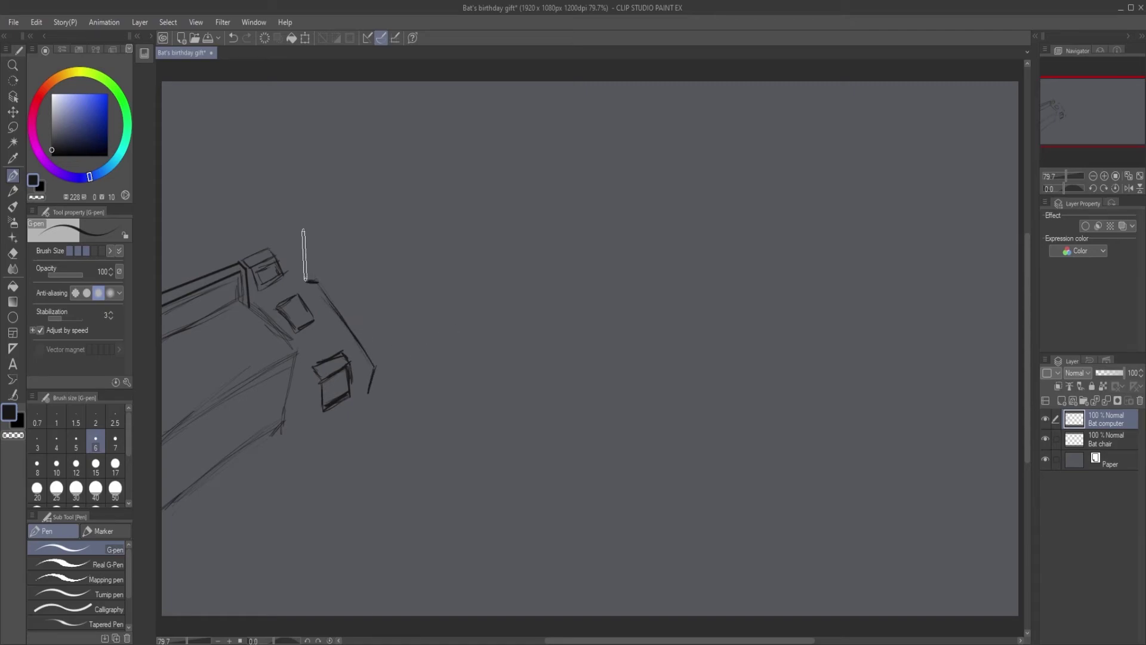
# Draw a straight vertical edge rising from the slanted outer edge and a short slanted parallelogram on top of it.
pyautogui.keyDown('shift'); pyautogui.click(309, 237); pyautogui.keyUp('shift')
pyautogui.keyDown('shift'); pyautogui.click(283, 226); pyautogui.keyUp('shift')
pyautogui.scroll(-1, 358, 214)
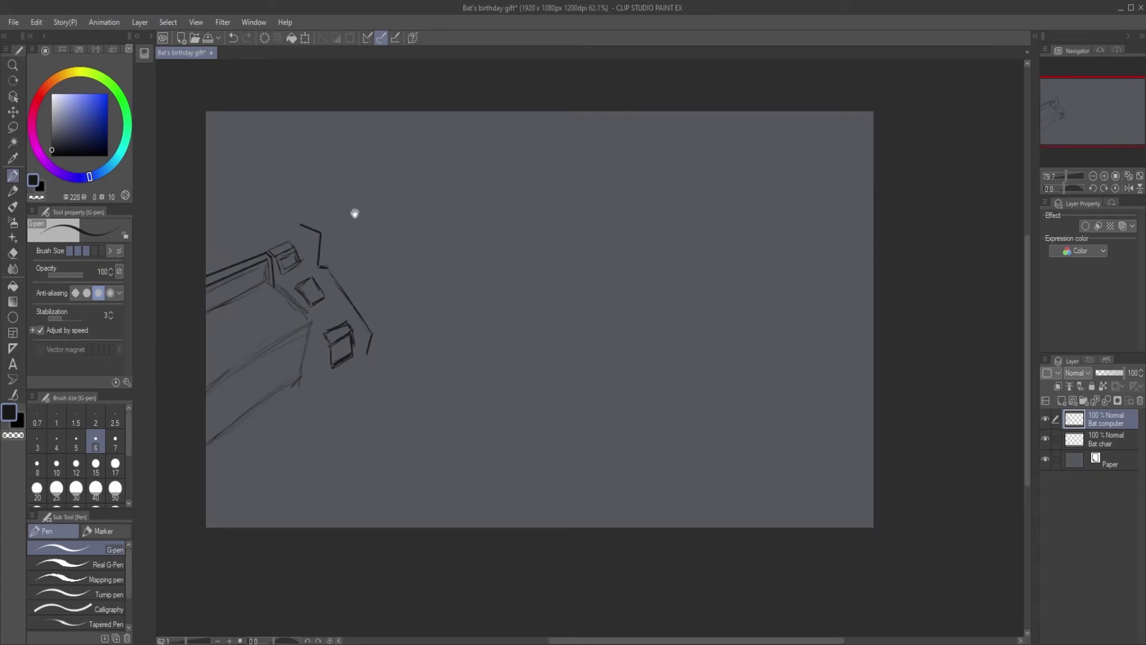
pyautogui.keyDown('shift'); pyautogui.click(345, 197); pyautogui.keyUp('shift')
pyautogui.keyDown('shift'); pyautogui.click(363, 216); pyautogui.keyUp('shift')
pyautogui.hotkey('ctrl', 'z')
pyautogui.click(321, 233)
pyautogui.keyDown('shift'); pyautogui.click(361, 211); pyautogui.keyUp('shift')
pyautogui.keyDown('shift'); pyautogui.click(345, 198); pyautogui.keyUp('shift')
# Undo the parallelogram's last edges, redraw it as a longer slanted top surface and draw its left vertical edge downward.
pyautogui.moveTo(361, 211); pyautogui.dragTo(356, 254)
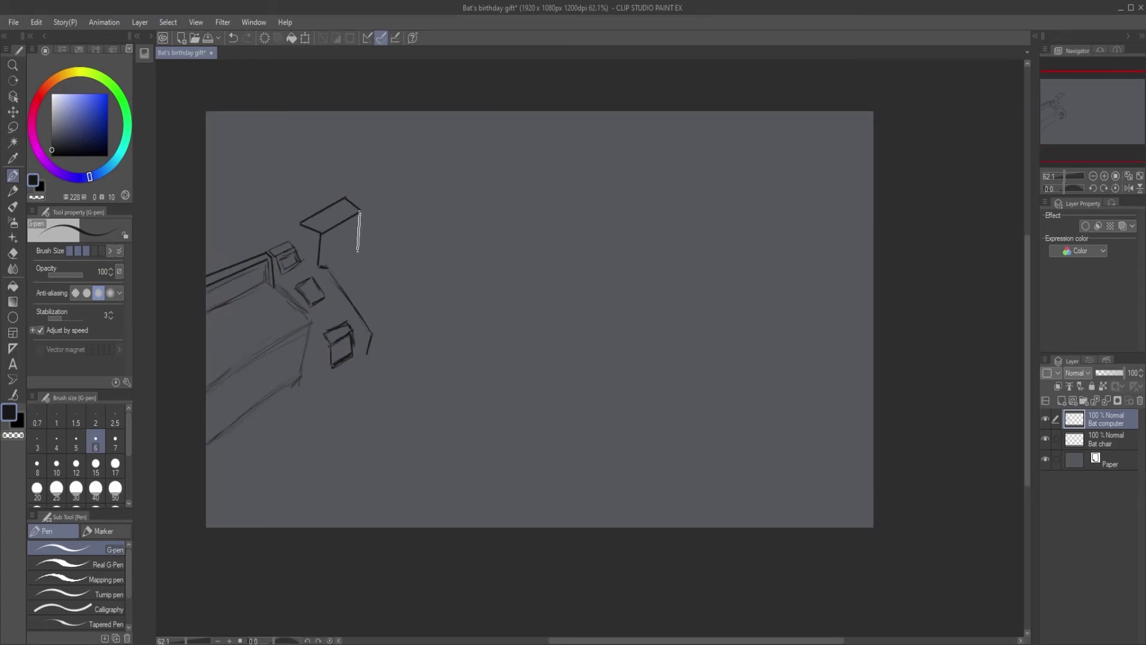
pyautogui.hotkey('ctrl', 'z')
pyautogui.scroll(3, 334, 251)
pyautogui.hotkey('ctrl', 'z')
pyautogui.moveTo(301, 210); pyautogui.dragTo(446, 131)
pyautogui.moveTo(351, 131)
pyautogui.mouseDown()
pyautogui.moveTo(413, 94)
pyautogui.moveTo(451, 126)
pyautogui.mouseUp()
pyautogui.moveTo(258, 191); pyautogui.dragTo(260, 273)
pyautogui.hotkey('ctrl', 'z')
pyautogui.hotkey('ctrl', 'y')
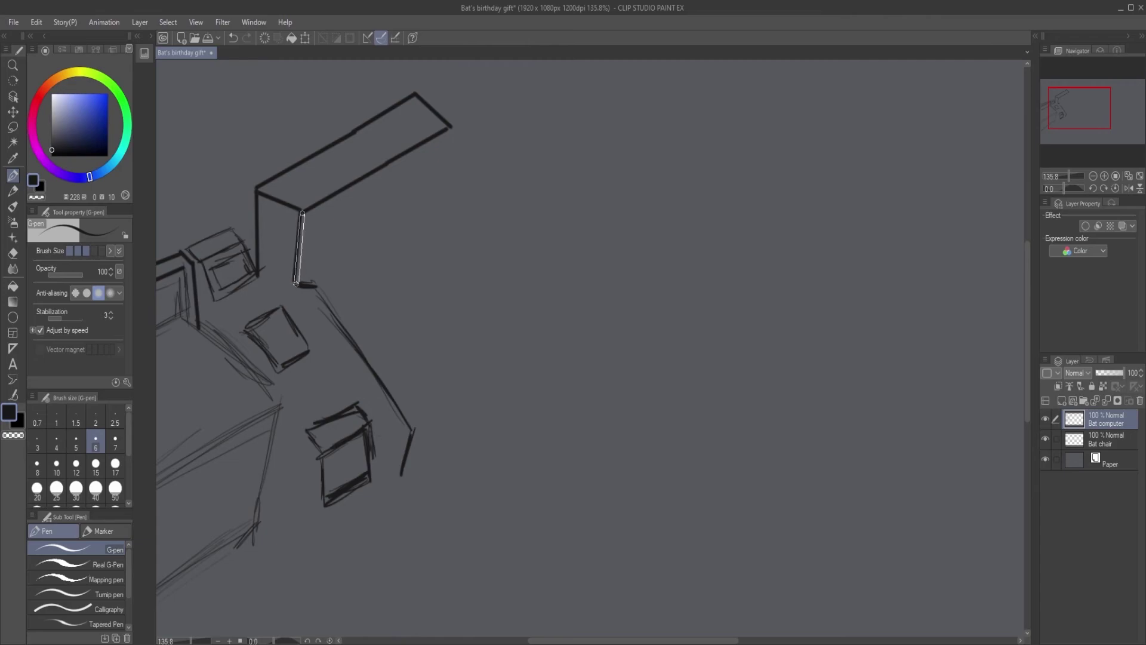
# Draw the lower edge and far vertical edge of the raised box's long face, and erase the overshoot where they meet.
pyautogui.click(451, 127)
pyautogui.click(297, 279)
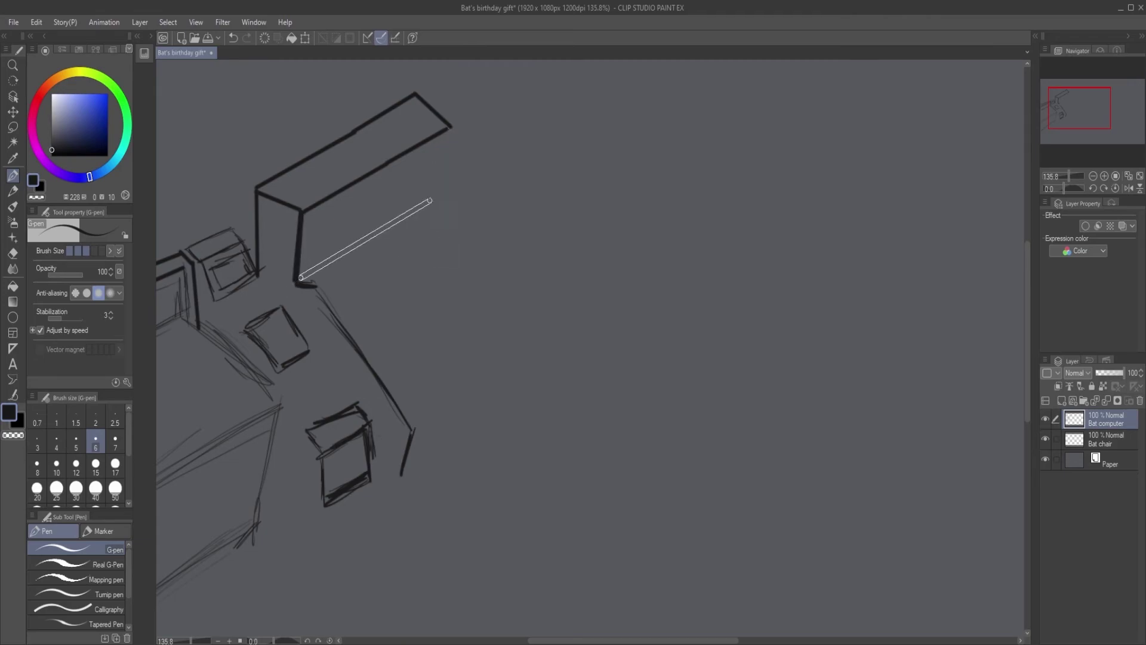
pyautogui.keyDown('shift'); pyautogui.click(456, 186); pyautogui.keyUp('shift')
pyautogui.click(450, 129)
pyautogui.keyDown('shift'); pyautogui.click(450, 190); pyautogui.keyUp('shift')
pyautogui.hotkey('ctrl', 'z')
pyautogui.hotkey('ctrl', 'y')
pyautogui.press('e')
pyautogui.click(456, 186)
pyautogui.press('p')
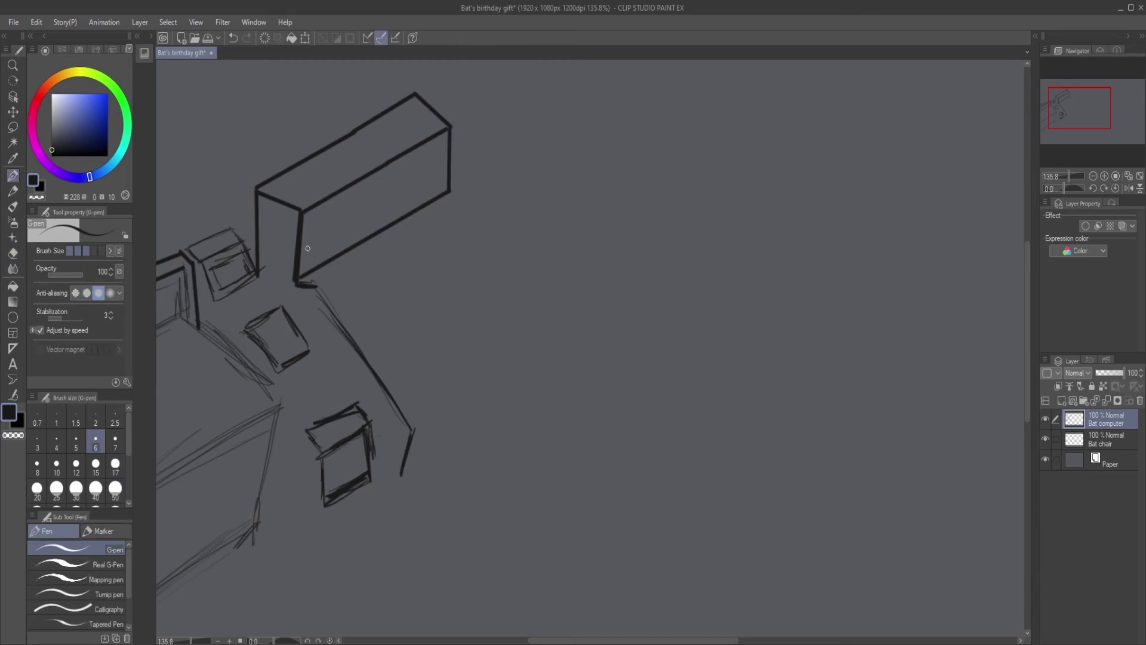
# Redraw the raised box's near vertical edge and darken the slanted edge running down from its foot.
pyautogui.hotkey('ctrl', 'z')
pyautogui.moveTo(302, 211)
pyautogui.mouseDown()
pyautogui.moveTo(308, 276)
pyautogui.moveTo(297, 222)
pyautogui.moveTo(302, 278)
pyautogui.moveTo(305, 258)
pyautogui.moveTo(292, 259)
pyautogui.mouseUp()
pyautogui.press('e')
pyautogui.press('p')
pyautogui.press('e')
pyautogui.press('p')
pyautogui.moveTo(313, 296)
pyautogui.mouseDown()
pyautogui.moveTo(360, 382)
pyautogui.moveTo(417, 434)
pyautogui.moveTo(400, 478)
pyautogui.mouseUp()
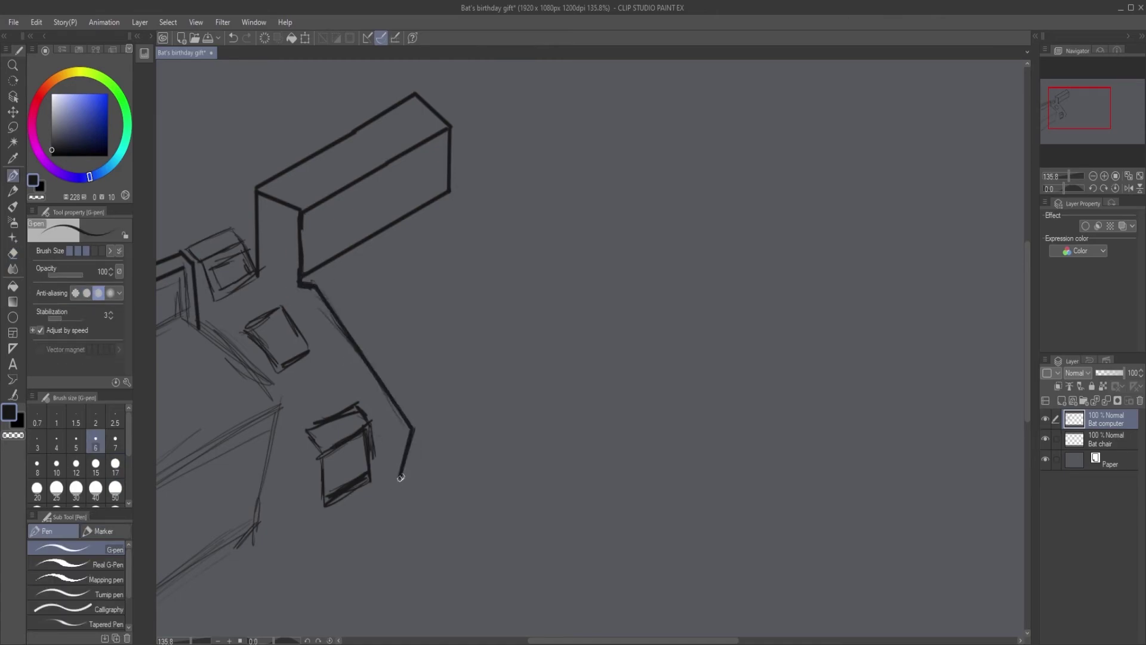
# Draw a parallel line just below the raised box's base as a narrow ledge and trim its overshooting end.
pyautogui.click(315, 287)
pyautogui.keyDown('shift'); pyautogui.click(457, 202); pyautogui.keyUp('shift')
pyautogui.hotkey('ctrl', 'z')
pyautogui.keyDown('shift'); pyautogui.click(461, 199); pyautogui.keyUp('shift')
pyautogui.hotkey('ctrl', 'z')
pyautogui.keyDown('shift'); pyautogui.click(467, 196); pyautogui.keyUp('shift')
pyautogui.hotkey('ctrl', 'z')
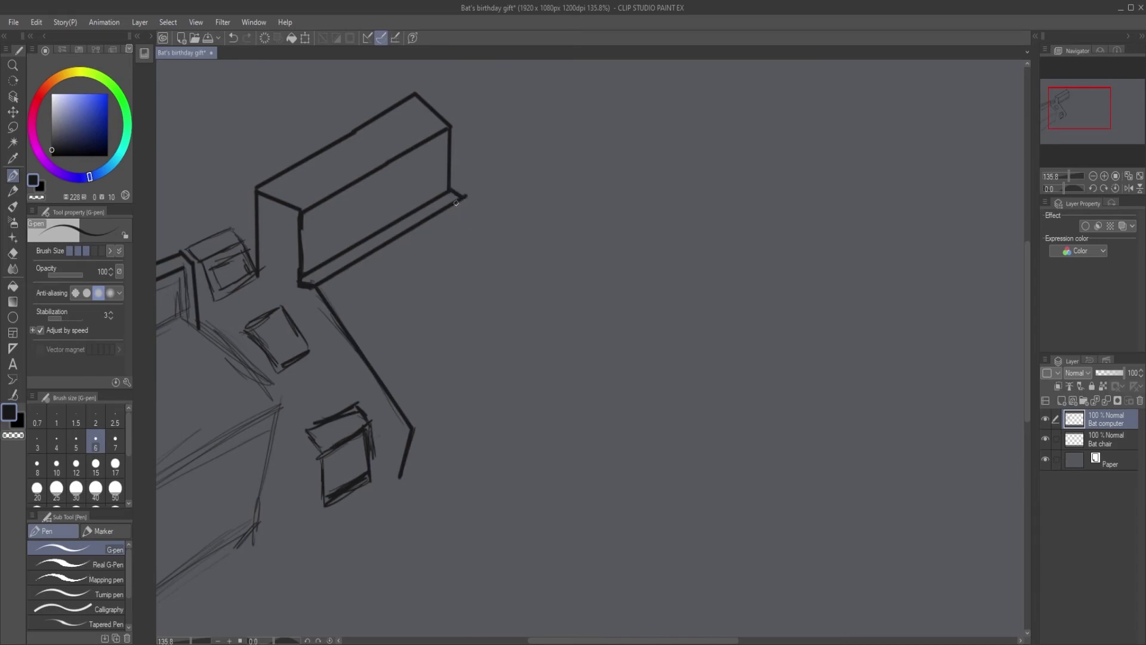
pyautogui.press('e')
pyautogui.click(469, 194)
# Outline the sloped panel below the ledge with straight far and lower edges, and trim the overshoot at their corner.
pyautogui.press('p')
pyautogui.click(465, 197)
pyautogui.keyDown('shift'); pyautogui.click(575, 361); pyautogui.keyUp('shift')
pyautogui.click(413, 428)
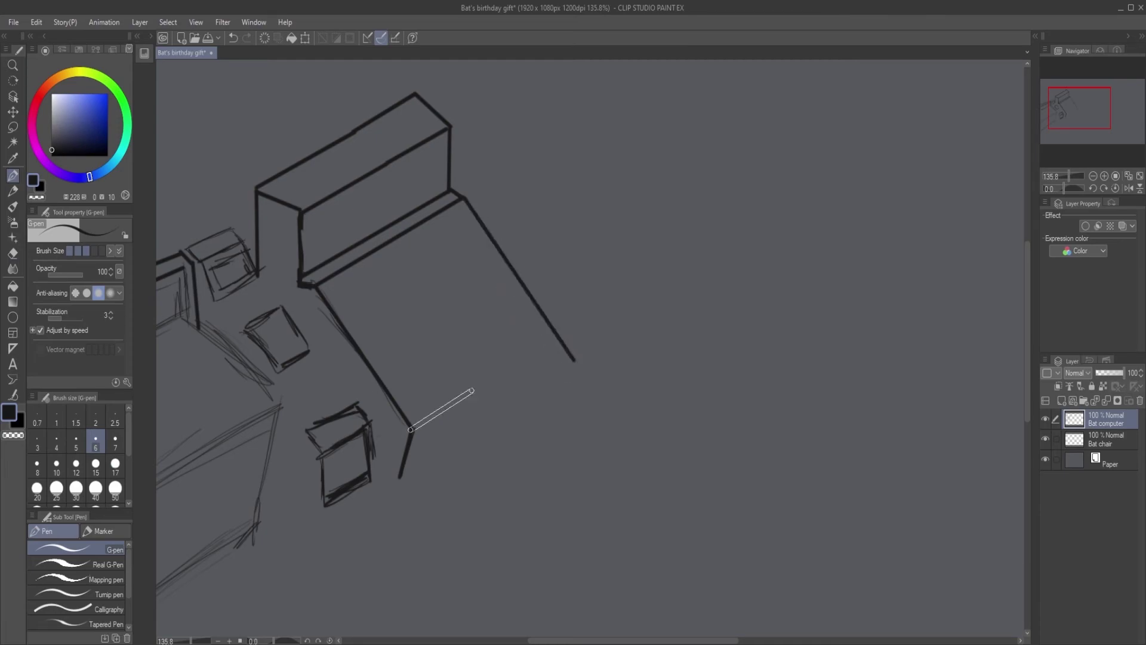
pyautogui.keyDown('shift'); pyautogui.click(556, 334); pyautogui.keyUp('shift')
pyautogui.press('e')
pyautogui.moveTo(569, 362)
pyautogui.mouseDown()
pyautogui.moveTo(571, 330)
pyautogui.moveTo(545, 408)
pyautogui.mouseUp()
pyautogui.press('p')
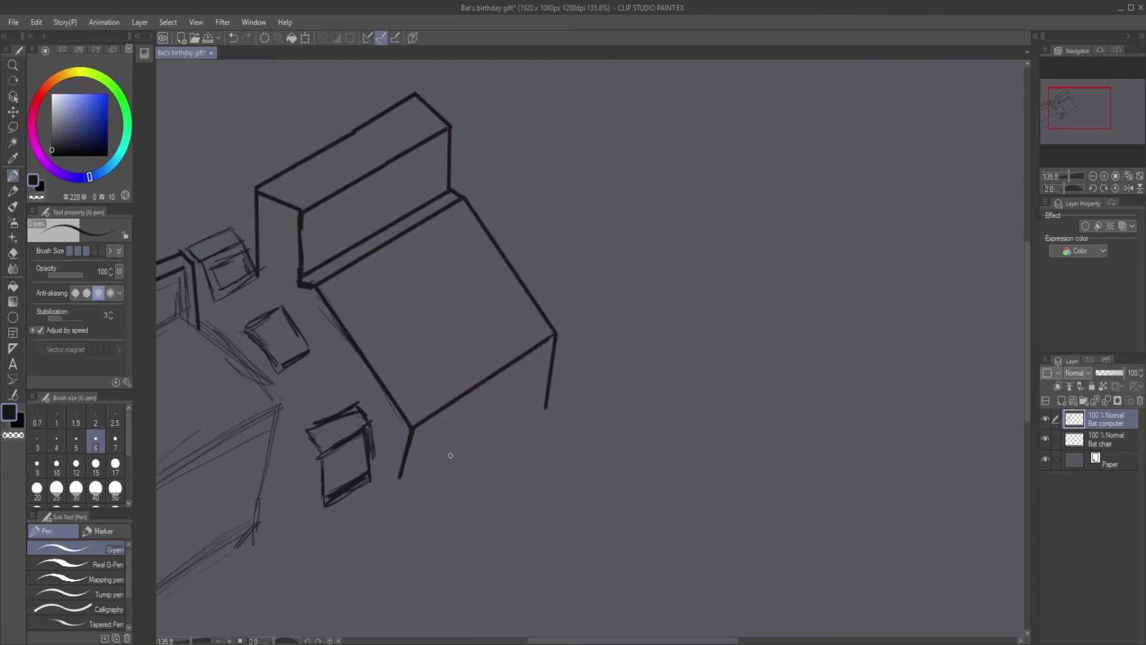
# Draw the near vertical edge and bottom edge of the face beneath the sloped panel, and erase the leftover line ends.
pyautogui.click(413, 428)
pyautogui.keyDown('shift'); pyautogui.click(412, 480); pyautogui.keyUp('shift')
pyautogui.keyDown('shift'); pyautogui.click(547, 392); pyautogui.keyUp('shift')
pyautogui.hotkey('ctrl', 'z')
pyautogui.hotkey('ctrl', 'z')
pyautogui.hotkey('ctrl', 'y')
pyautogui.hotkey('ctrl', 'y')
pyautogui.press('e')
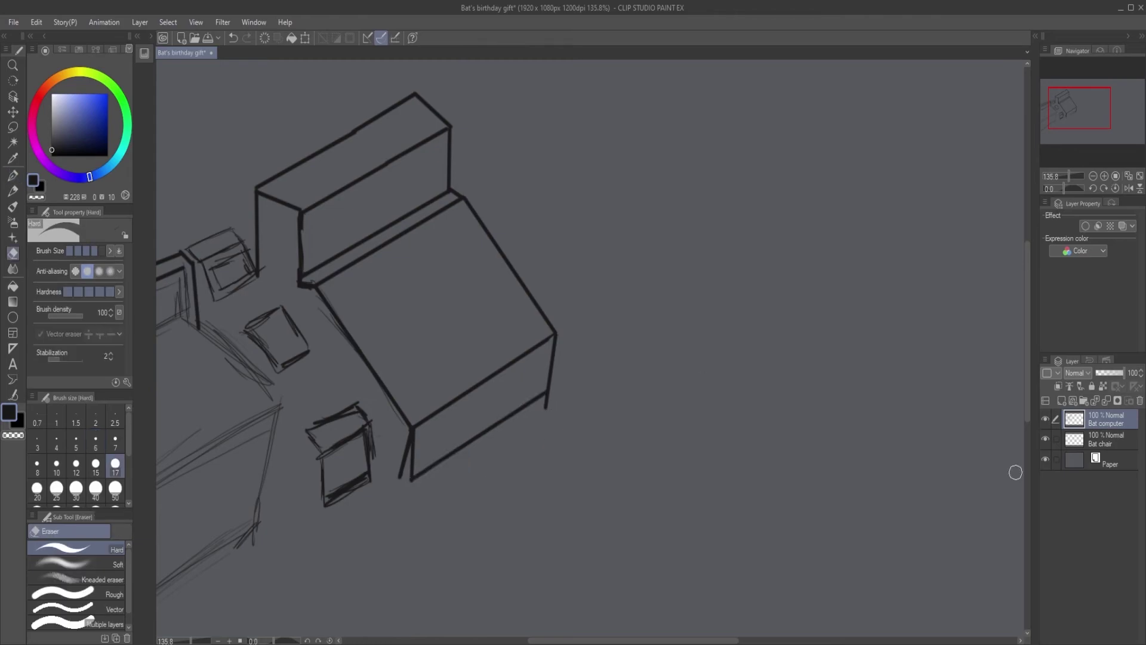
pyautogui.moveTo(555, 416); pyautogui.dragTo(545, 395)
pyautogui.moveTo(399, 477); pyautogui.dragTo(402, 459)
# Draw an inset screen frame of straight lines on the long face of the raised box.
pyautogui.scroll(-4, 461, 446)
pyautogui.scroll(2, 443, 422)
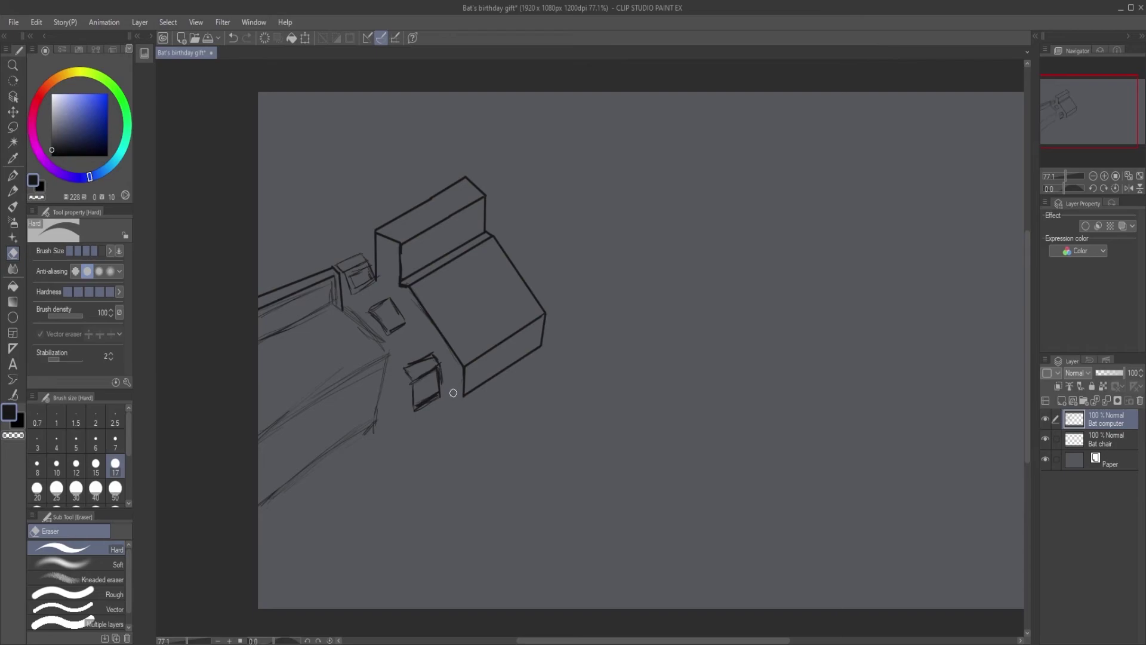
pyautogui.scroll(2, 462, 347)
pyautogui.press('p')
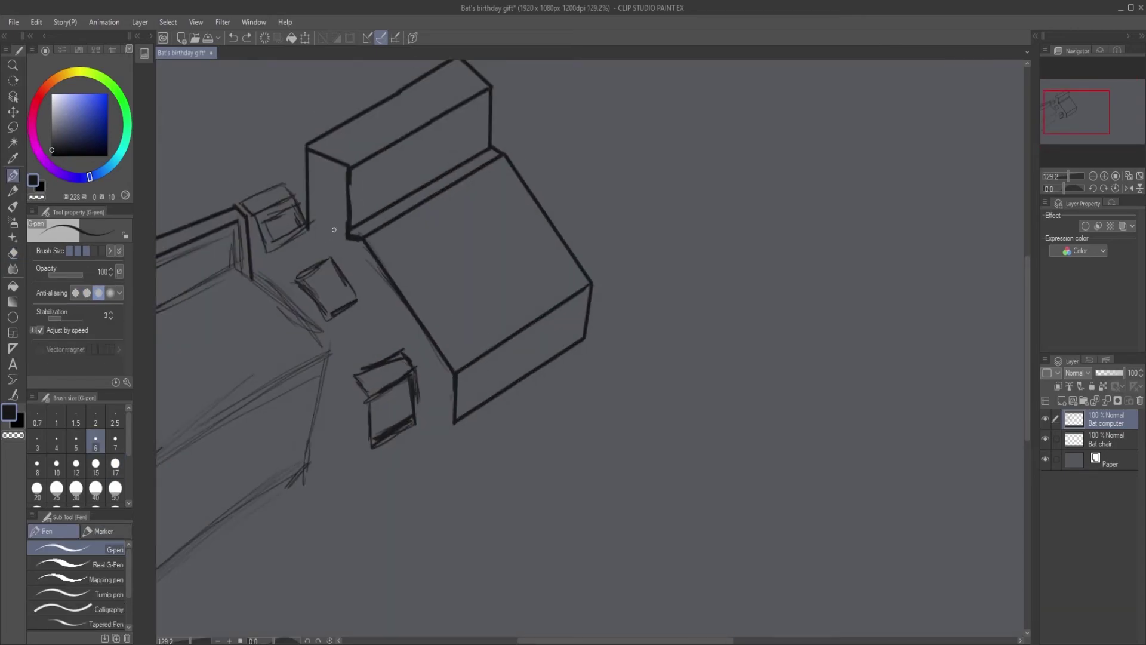
pyautogui.keyDown('shift'); pyautogui.click(362, 179); pyautogui.keyUp('shift')
pyautogui.keyDown('shift'); pyautogui.click(475, 116); pyautogui.keyUp('shift')
pyautogui.keyDown('shift'); pyautogui.click(478, 153); pyautogui.keyUp('shift')
pyautogui.hotkey('ctrl', 'z')
pyautogui.keyDown('shift'); pyautogui.click(475, 158); pyautogui.keyUp('shift')
# Draw a four-sided inset frame parallel to the edges of the sloped panel.
pyautogui.click(378, 244)
pyautogui.keyDown('shift'); pyautogui.click(458, 358); pyautogui.keyUp('shift')
pyautogui.keyDown('shift'); pyautogui.click(574, 282); pyautogui.keyUp('shift')
pyautogui.hotkey('ctrl', 'z')
pyautogui.keyDown('shift'); pyautogui.click(577, 278); pyautogui.keyUp('shift')
pyautogui.hotkey('ctrl', 'z')
pyautogui.keyDown('shift'); pyautogui.click(578, 280); pyautogui.keyUp('shift')
pyautogui.keyDown('shift'); pyautogui.click(501, 165); pyautogui.keyUp('shift')
pyautogui.hotkey('ctrl', 'z')
pyautogui.keyDown('shift'); pyautogui.click(502, 165); pyautogui.keyUp('shift')
pyautogui.moveTo(376, 241); pyautogui.dragTo(376, 242)
pyautogui.hotkey('ctrl', 'z')
pyautogui.moveTo(501, 165); pyautogui.dragTo(376, 242)
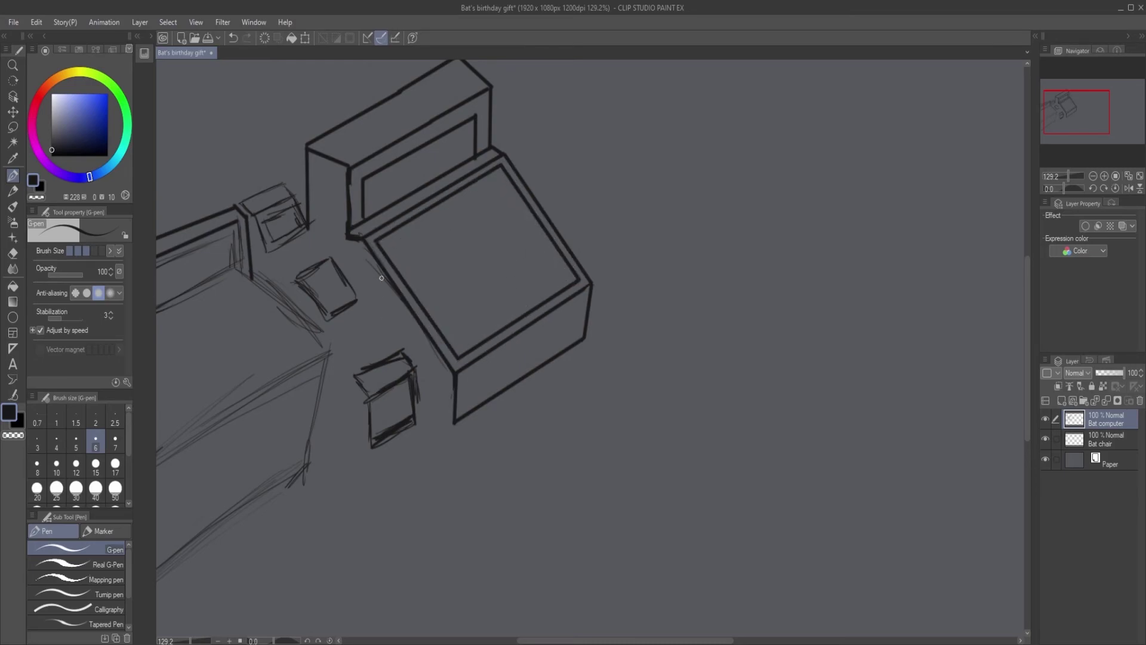
# Reduce the G-pen size to 2.5 and draw a thin line just inside the upper edge of the sloped panel's inset frame.
pyautogui.click(381, 248)
pyautogui.hotkey('ctrl', 'z')
pyautogui.press('[')
pyautogui.press('[')
pyautogui.press('[')
pyautogui.press('[')
pyautogui.click(381, 248)
pyautogui.keyDown('shift'); pyautogui.click(505, 174); pyautogui.keyUp('shift')
pyautogui.hotkey('ctrl', 'z')
pyautogui.keyDown('shift'); pyautogui.click(504, 173); pyautogui.keyUp('shift')
# Add two closely spaced thin lines parallel to the first along the sloped panel's upper edge.
pyautogui.moveTo(457, 189); pyautogui.dragTo(385, 290)
pyautogui.moveTo(280, 349); pyautogui.dragTo(578, 171)
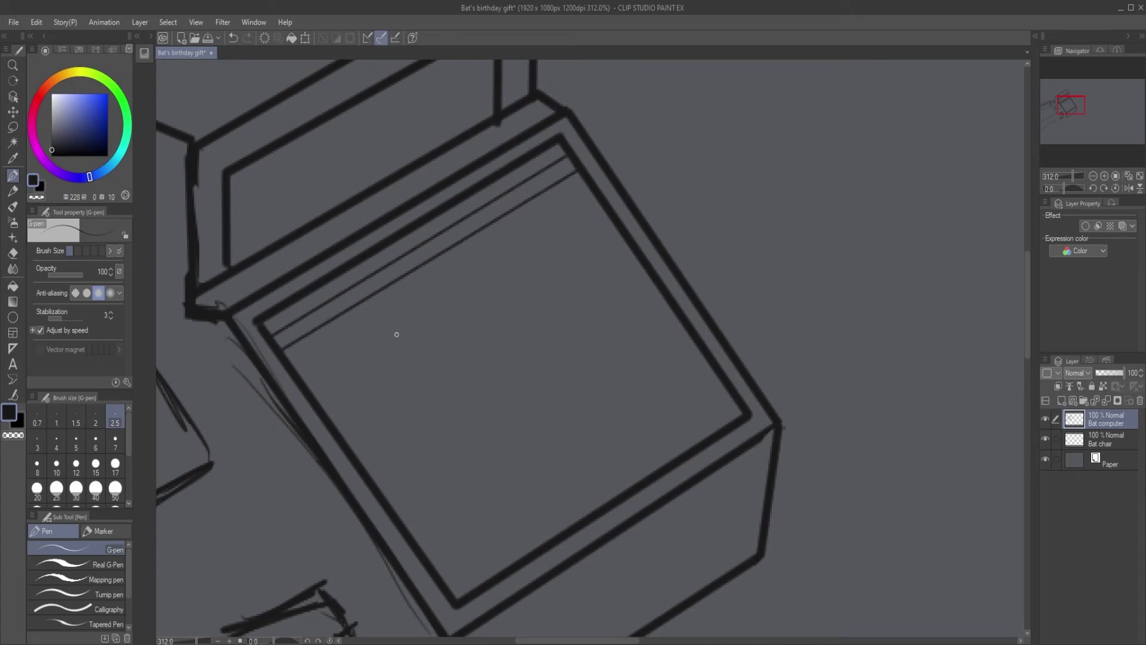
pyautogui.click(284, 358)
pyautogui.keyDown('shift'); pyautogui.click(583, 178); pyautogui.keyUp('shift')
pyautogui.hotkey('ctrl', 'z')
pyautogui.keyDown('shift'); pyautogui.click(583, 178); pyautogui.keyUp('shift')
# Draw four evenly spaced thin lines down the sloped panel to divide it into five columns.
pyautogui.moveTo(332, 327); pyautogui.dragTo(349, 377)
pyautogui.moveTo(349, 377); pyautogui.dragTo(373, 286)
pyautogui.moveTo(373, 242); pyautogui.dragTo(582, 524)
pyautogui.moveTo(445, 201); pyautogui.dragTo(657, 478)
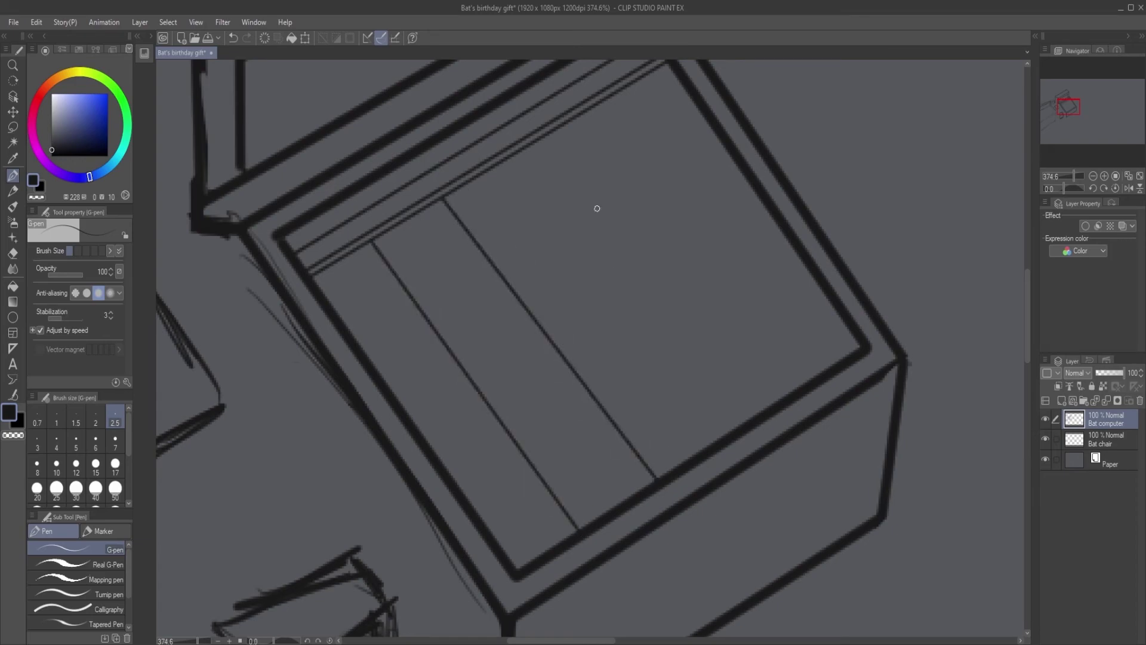
pyautogui.moveTo(517, 155); pyautogui.dragTo(727, 435)
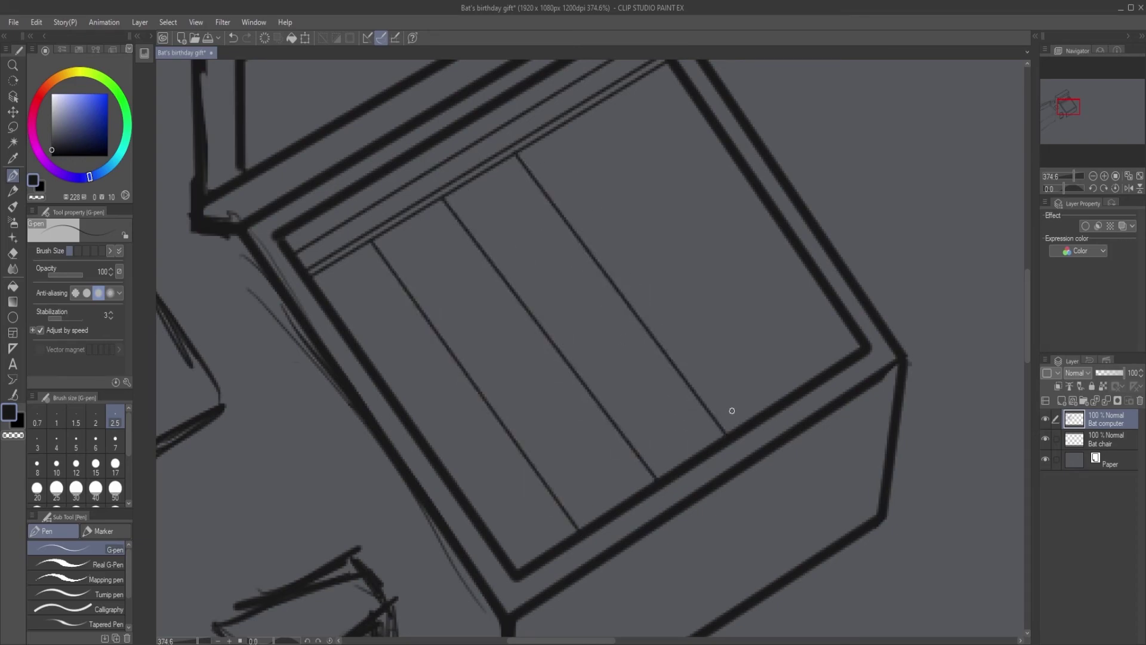
pyautogui.click(570, 121)
pyautogui.hotkey('ctrl', 'z')
pyautogui.click(582, 114)
pyautogui.keyDown('shift'); pyautogui.click(789, 395); pyautogui.keyUp('shift')
pyautogui.hotkey('ctrl', 'z')
pyautogui.hotkey('ctrl', 'y')
# Draw seven evenly spaced thin lines across the columns to complete the key grid on the sloped panel.
pyautogui.moveTo(341, 313); pyautogui.dragTo(693, 98)
pyautogui.moveTo(366, 353); pyautogui.dragTo(716, 135)
pyautogui.moveTo(391, 383); pyautogui.dragTo(737, 168)
pyautogui.moveTo(412, 422); pyautogui.dragTo(762, 195)
pyautogui.moveTo(436, 468); pyautogui.dragTo(790, 233)
pyautogui.moveTo(463, 497); pyautogui.dragTo(814, 268)
pyautogui.keyDown('shift'); pyautogui.click(813, 268); pyautogui.keyUp('shift')
pyautogui.click(486, 531)
pyautogui.keyDown('shift'); pyautogui.click(834, 305); pyautogui.keyUp('shift')
# Lasso the whole console sketch, move it down and slightly left on the canvas, and deselect it.
pyautogui.scroll(-2, 818, 319)
pyautogui.moveTo(748, 376); pyautogui.dragTo(577, 397)
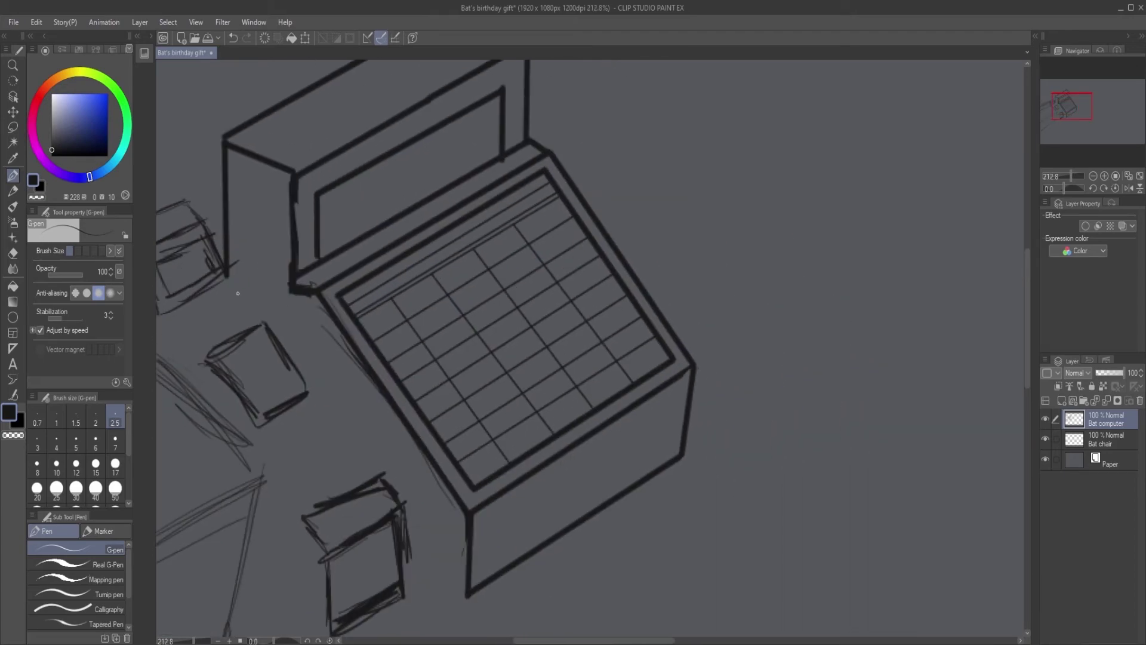
pyautogui.scroll(-5, 460, 260)
pyautogui.click(13, 127)
pyautogui.moveTo(192, 276)
pyautogui.mouseDown()
pyautogui.moveTo(617, 221)
pyautogui.moveTo(232, 524)
pyautogui.mouseUp()
pyautogui.hotkey('ctrl', 'z')
pyautogui.moveTo(200, 560); pyautogui.dragTo(191, 326)
pyautogui.scroll(-3, 344, 309)
pyautogui.hotkey('ctrl', 't')
pyautogui.moveTo(432, 270)
pyautogui.mouseDown()
pyautogui.moveTo(430, 348)
pyautogui.moveTo(412, 355)
pyautogui.mouseUp()
pyautogui.click(355, 556)
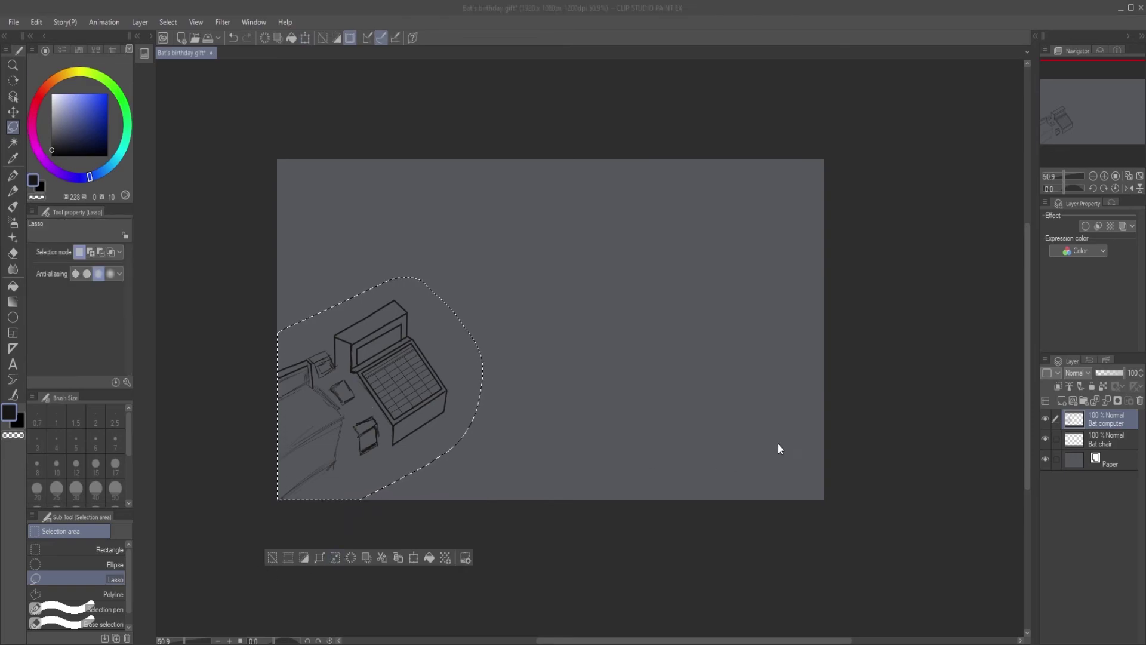
pyautogui.hotkey('ctrl', 'd')
pyautogui.press('p')
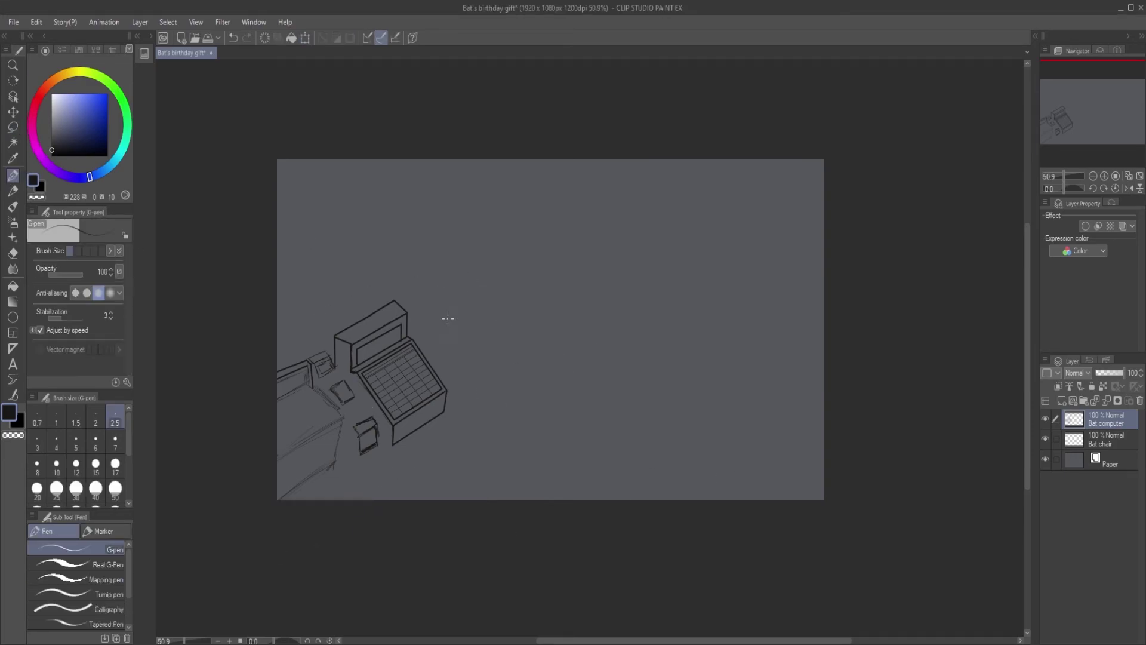
# Draw a thin, wide trapezoid with straight lines beyond the upper right of the raised box, tidying its lower left corner.
pyautogui.moveTo(452, 301); pyautogui.dragTo(502, 317)
pyautogui.moveTo(591, 260); pyautogui.dragTo(535, 271)
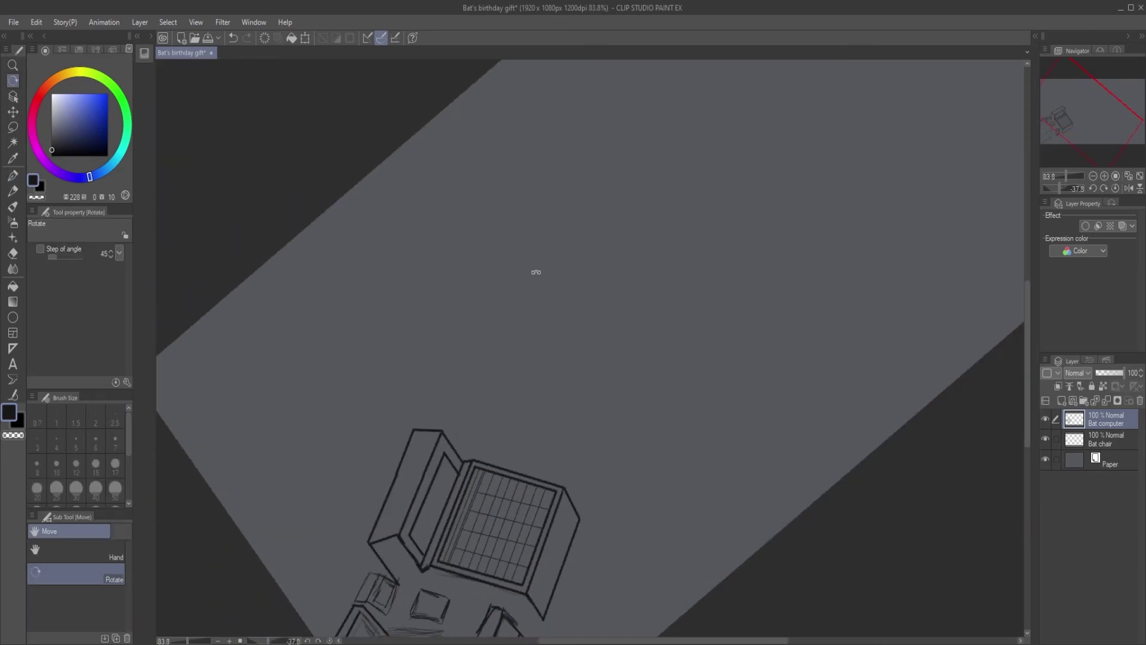
pyautogui.click(461, 420)
pyautogui.keyDown('shift'); pyautogui.click(458, 399); pyautogui.keyUp('shift')
pyautogui.keyDown('shift'); pyautogui.click(565, 300); pyautogui.keyUp('shift')
pyautogui.keyDown('shift'); pyautogui.click(591, 297); pyautogui.keyUp('shift')
pyautogui.moveTo(456, 422); pyautogui.dragTo(437, 360)
pyautogui.moveTo(544, 366); pyautogui.dragTo(567, 339)
pyautogui.moveTo(686, 340); pyautogui.dragTo(600, 342)
pyautogui.moveTo(927, 210); pyautogui.dragTo(950, 282)
pyautogui.moveTo(860, 363); pyautogui.dragTo(899, 355)
pyautogui.click(1103, 188)
pyautogui.moveTo(436, 329)
pyautogui.mouseDown()
pyautogui.moveTo(597, 316)
pyautogui.moveTo(617, 338)
pyautogui.mouseUp()
pyautogui.hotkey('ctrl', 'z')
pyautogui.keyDown('shift'); pyautogui.click(416, 331); pyautogui.keyUp('shift')
pyautogui.moveTo(411, 336); pyautogui.dragTo(418, 325)
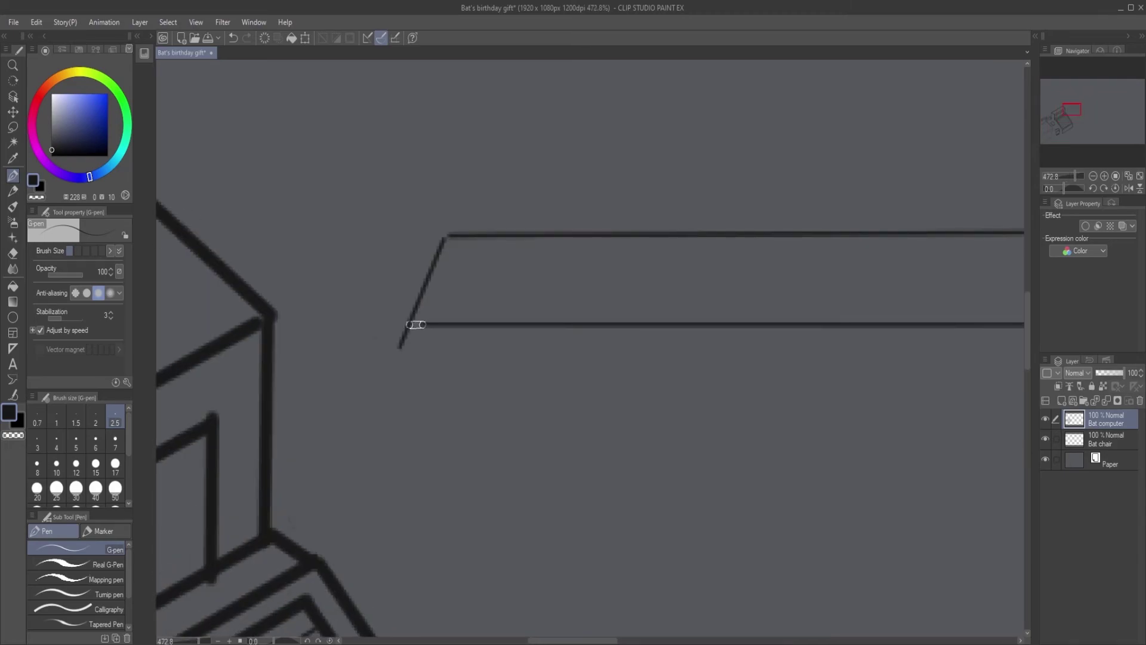
# Draw a larger trapezoid around the thin one with parallel straight edges to form its outer frame.
pyautogui.scroll(-6, 416, 323)
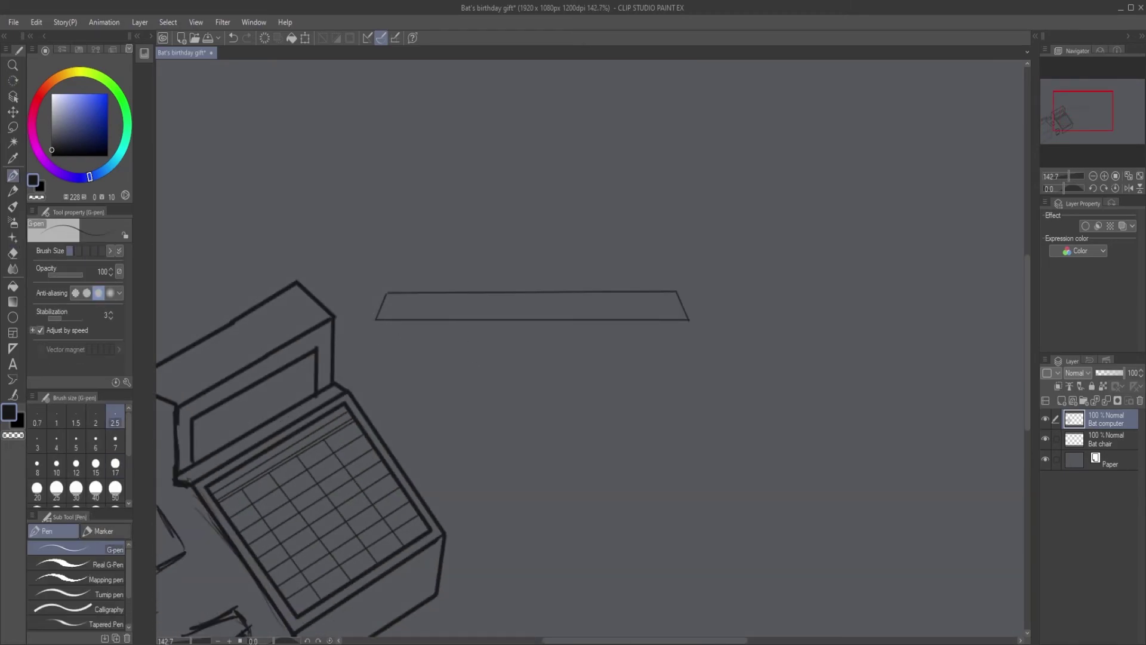
pyautogui.scroll(-2, 567, 322)
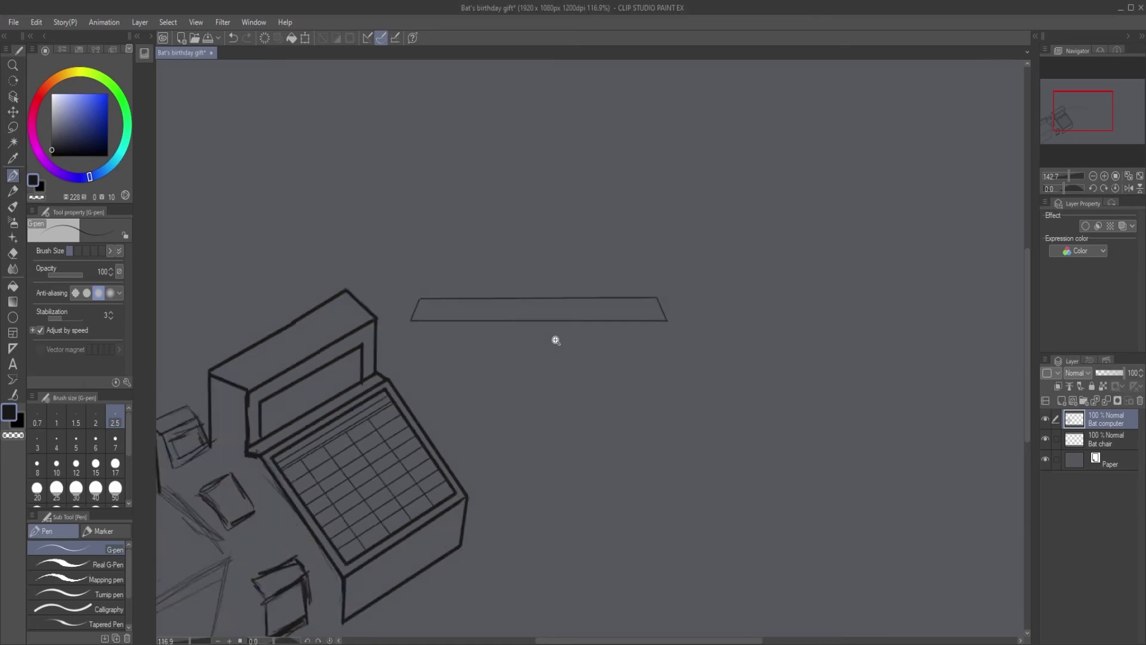
pyautogui.click(405, 305)
pyautogui.keyDown('shift'); pyautogui.click(414, 276); pyautogui.keyUp('shift')
pyautogui.keyDown('shift'); pyautogui.click(653, 275); pyautogui.keyUp('shift')
pyautogui.hotkey('ctrl', 'z')
pyautogui.keyDown('shift'); pyautogui.click(650, 276); pyautogui.keyUp('shift')
pyautogui.moveTo(651, 277); pyautogui.dragTo(666, 316)
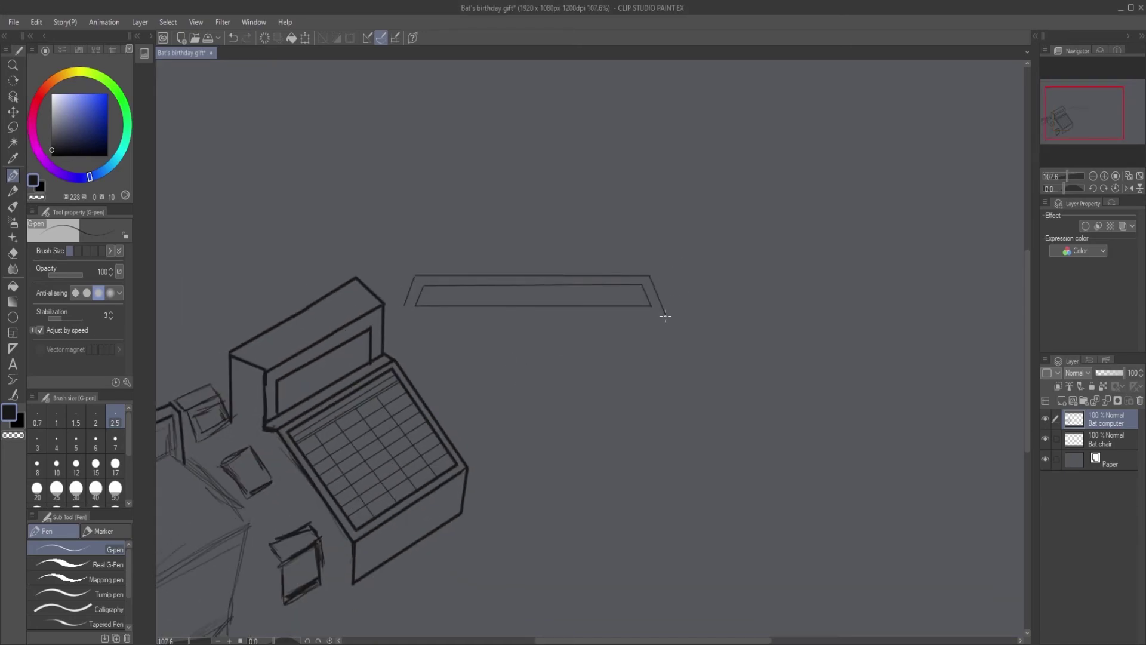
pyautogui.moveTo(414, 274)
pyautogui.mouseDown()
pyautogui.moveTo(398, 316)
pyautogui.moveTo(666, 315)
pyautogui.mouseUp()
pyautogui.hotkey('ctrl', 'z')
pyautogui.keyDown('shift'); pyautogui.click(665, 315); pyautogui.keyUp('shift')
pyautogui.hotkey('ctrl', 'z')
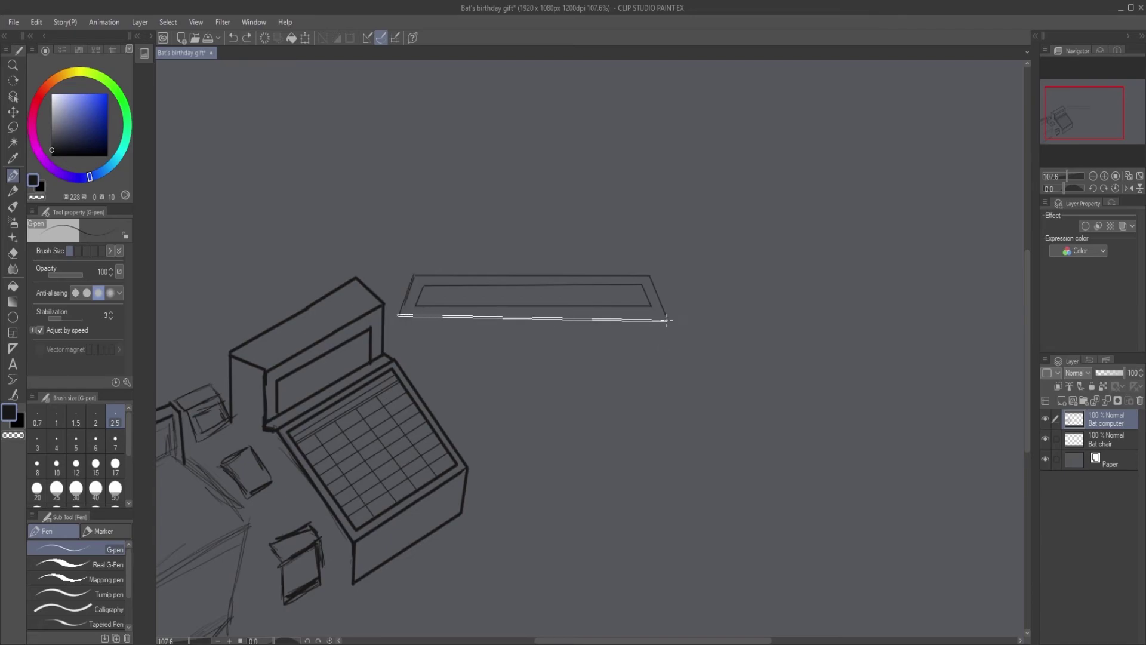
pyautogui.keyDown('shift'); pyautogui.click(665, 316); pyautogui.keyUp('shift')
pyautogui.scroll(3, 410, 294)
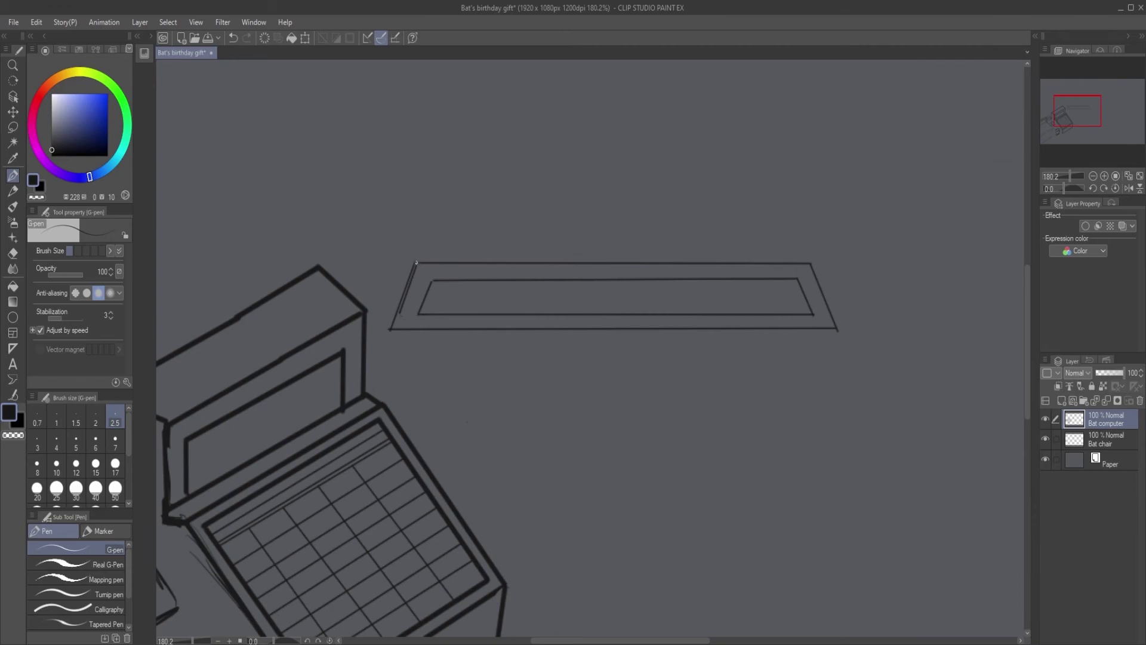
pyautogui.scroll(3, 414, 259)
pyautogui.scroll(-6, 442, 366)
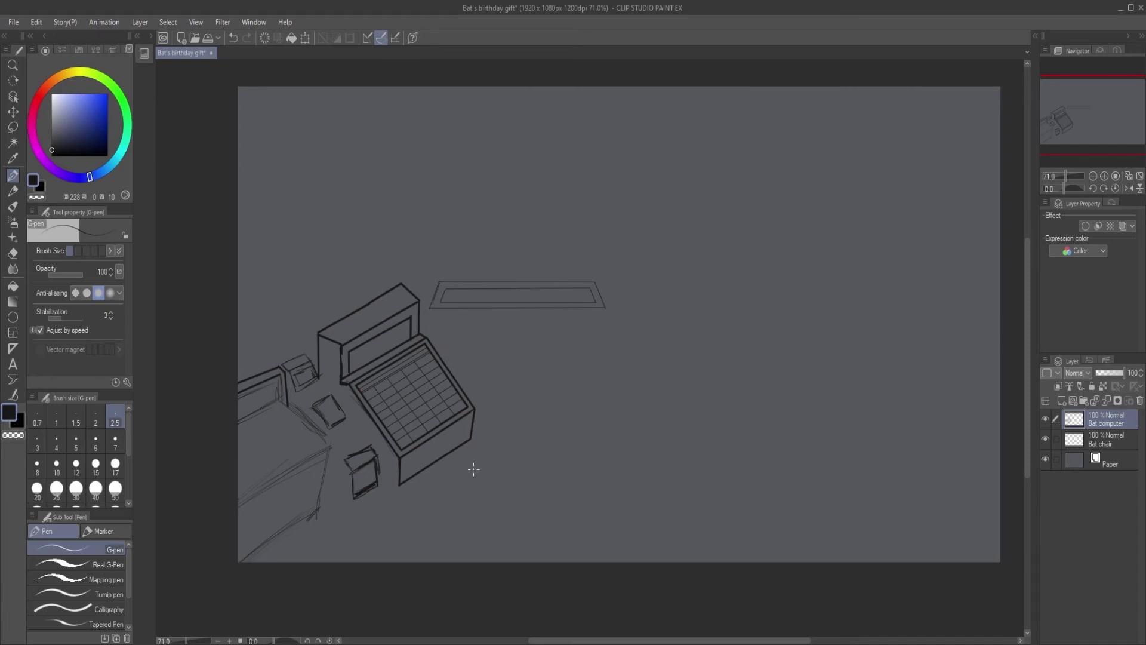
# Draw a thin horizontal bar of straight lines below the trapezoid frame, beside the console.
pyautogui.moveTo(493, 325); pyautogui.dragTo(687, 325)
pyautogui.scroll(3, 487, 333)
pyautogui.moveTo(498, 312)
pyautogui.mouseDown()
pyautogui.moveTo(498, 455)
pyautogui.moveTo(533, 455)
pyautogui.moveTo(527, 326)
pyautogui.moveTo(963, 325)
pyautogui.mouseUp()
pyautogui.scroll(-1, 729, 442)
pyautogui.moveTo(729, 441); pyautogui.dragTo(716, 441)
pyautogui.moveTo(717, 441); pyautogui.dragTo(608, 350)
# Draw a narrow vertical bar down from the horizontal bar's left end and a long straight line with a curved corner below it.
pyautogui.moveTo(514, 362)
pyautogui.mouseDown()
pyautogui.moveTo(506, 387)
pyautogui.moveTo(535, 389)
pyautogui.mouseUp()
pyautogui.moveTo(701, 389); pyautogui.dragTo(839, 389)
pyautogui.scroll(3, 503, 361)
pyautogui.moveTo(493, 335)
pyautogui.mouseDown()
pyautogui.moveTo(494, 386)
pyautogui.moveTo(582, 389)
pyautogui.moveTo(495, 391)
pyautogui.mouseUp()
pyautogui.scroll(4, 497, 395)
pyautogui.moveTo(559, 244)
pyautogui.mouseDown()
pyautogui.moveTo(572, 335)
pyautogui.moveTo(582, 349)
pyautogui.moveTo(614, 346)
pyautogui.mouseUp()
pyautogui.scroll(-5, 676, 337)
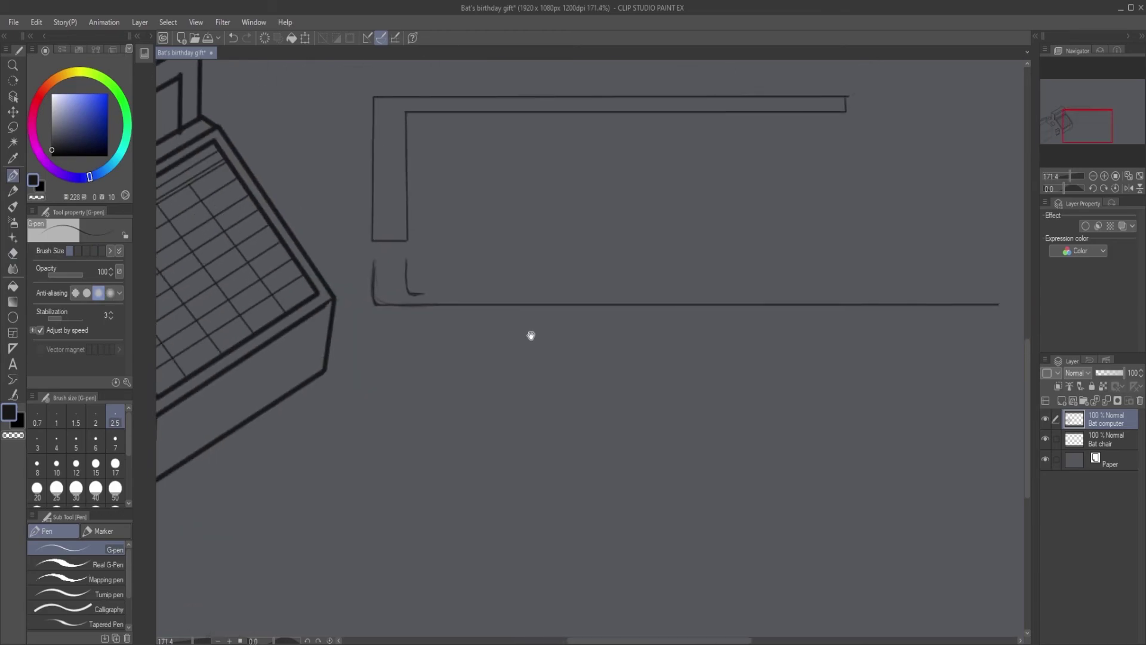
# Draw a parallel straight line just above the long lower line to form a thin bar, and connect it to the curved corner.
pyautogui.keyDown('shift'); pyautogui.click(891, 281); pyautogui.keyUp('shift')
pyautogui.hotkey('ctrl', 'z')
pyautogui.keyDown('shift'); pyautogui.click(891, 282); pyautogui.keyUp('shift')
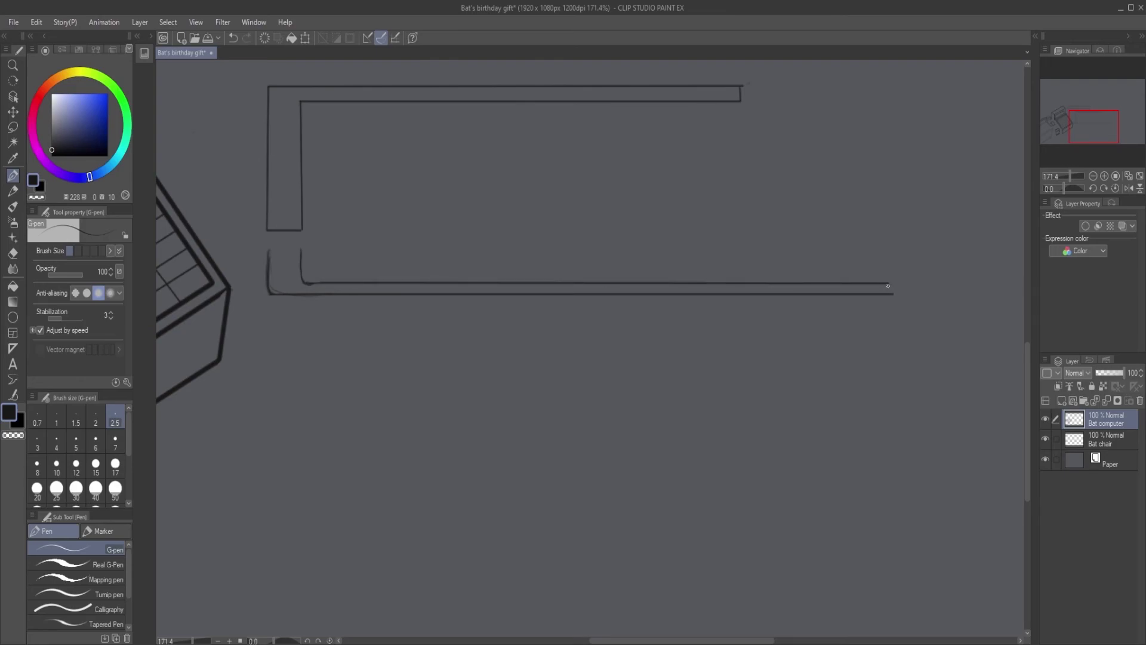
pyautogui.scroll(5, 266, 309)
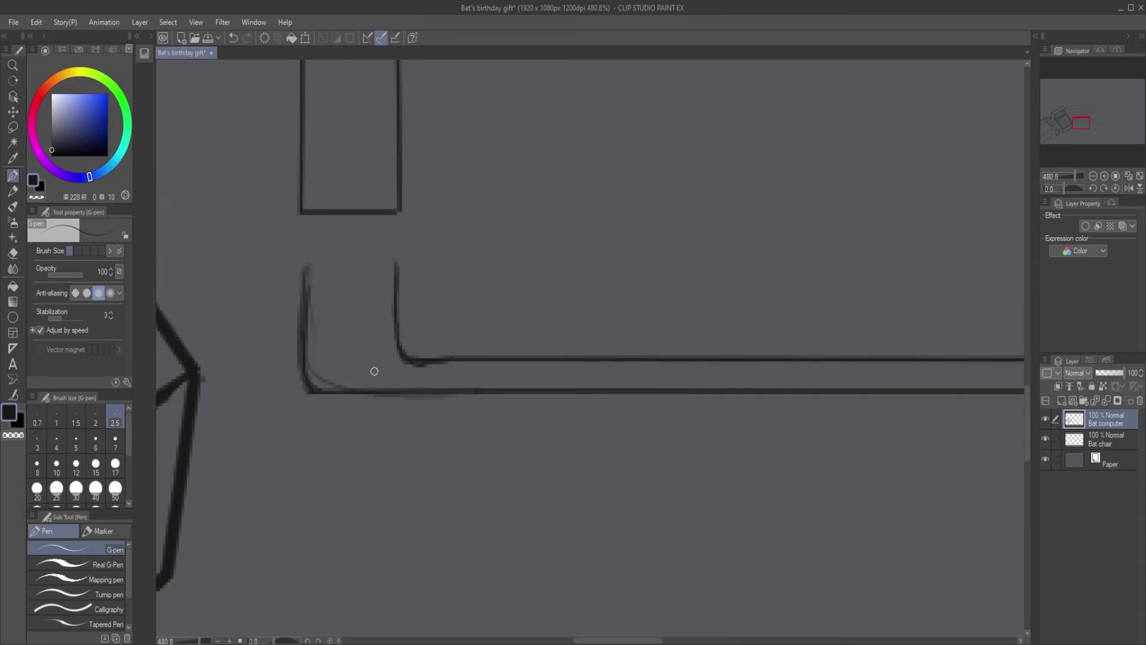
pyautogui.moveTo(723, 258); pyautogui.dragTo(676, 281)
pyautogui.scroll(-10, 676, 281)
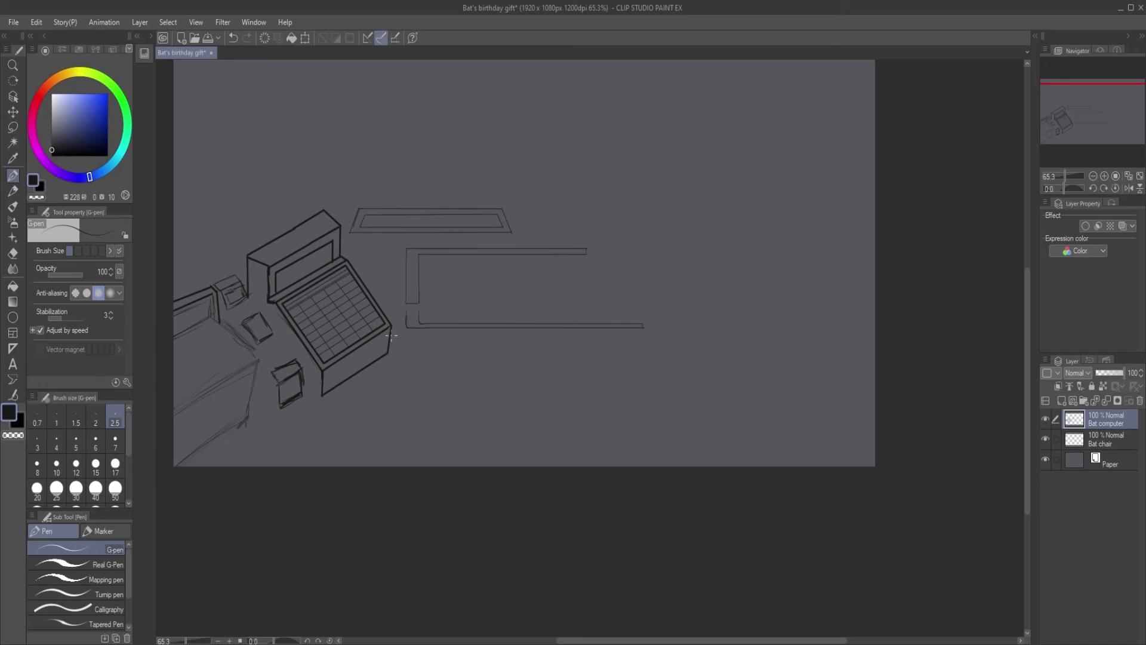
# Draw the left side and the long straight bottom edge of a flat panel beneath the thin lower bar.
pyautogui.scroll(5, 404, 334)
pyautogui.moveTo(396, 312)
pyautogui.mouseDown()
pyautogui.moveTo(395, 361)
pyautogui.moveTo(396, 313)
pyautogui.mouseUp()
pyautogui.hotkey('ctrl', 'z')
pyautogui.moveTo(396, 361)
pyautogui.mouseDown()
pyautogui.moveTo(959, 360)
pyautogui.moveTo(816, 327)
pyautogui.mouseUp()
pyautogui.keyDown('shift'); pyautogui.click(959, 360); pyautogui.keyUp('shift')
pyautogui.hotkey('ctrl', 'z')
pyautogui.scroll(-3, 980, 364)
pyautogui.scroll(3, 815, 327)
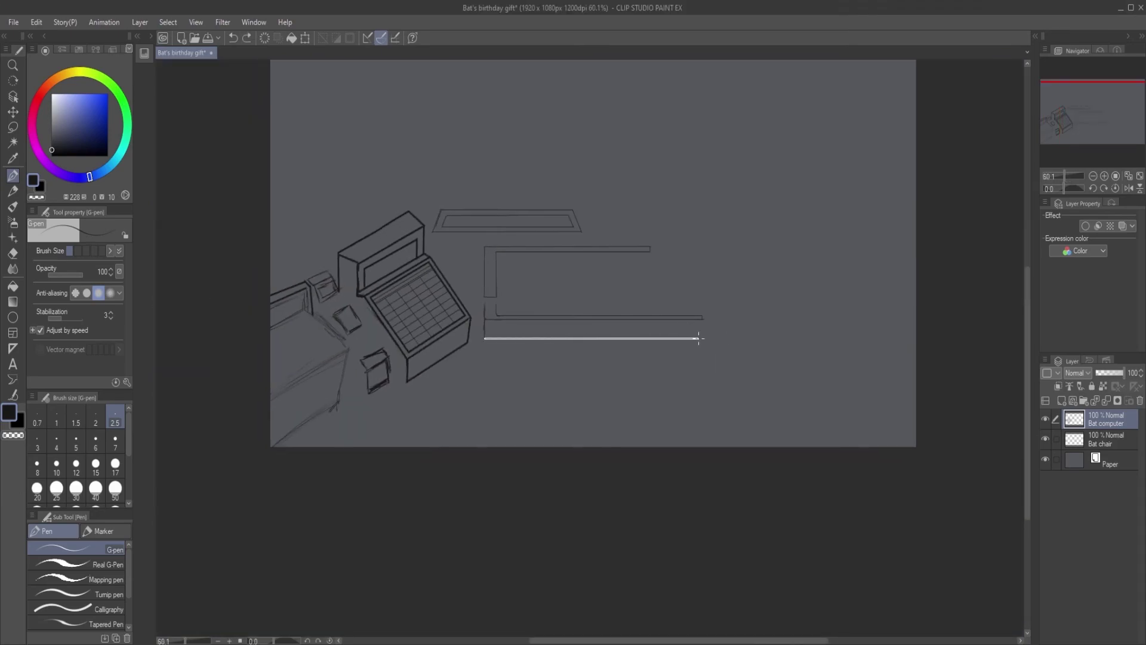
pyautogui.moveTo(201, 342); pyautogui.dragTo(806, 340)
pyautogui.keyDown('shift'); pyautogui.click(801, 343); pyautogui.keyUp('shift')
pyautogui.hotkey('ctrl', 'z')
pyautogui.keyDown('shift'); pyautogui.click(801, 343); pyautogui.keyUp('shift')
pyautogui.hotkey('ctrl', 'z')
pyautogui.moveTo(298, 315)
pyautogui.mouseDown()
pyautogui.moveTo(403, 333)
pyautogui.moveTo(356, 337)
pyautogui.moveTo(368, 350)
pyautogui.mouseUp()
# Close the right ends of the lower bar and the panel beneath it with a straight vertical line and a tidied upper corner.
pyautogui.scroll(7, 908, 333)
pyautogui.click(677, 208)
pyautogui.moveTo(670, 420); pyautogui.dragTo(677, 413)
pyautogui.press('e')
pyautogui.press('p')
pyautogui.click(677, 208)
pyautogui.keyDown('shift'); pyautogui.click(677, 167); pyautogui.keyUp('shift')
pyautogui.moveTo(677, 168); pyautogui.dragTo(657, 167)
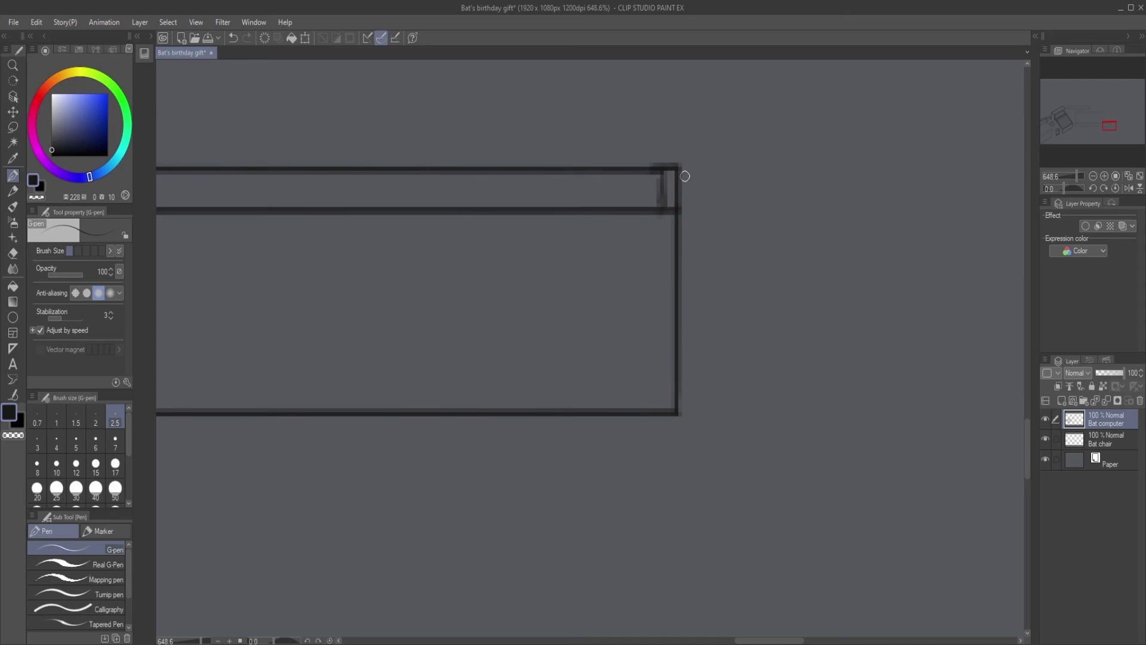
pyautogui.moveTo(498, 328); pyautogui.dragTo(783, 303)
pyautogui.scroll(-5, 782, 303)
pyautogui.moveTo(547, 287); pyautogui.dragTo(468, 287)
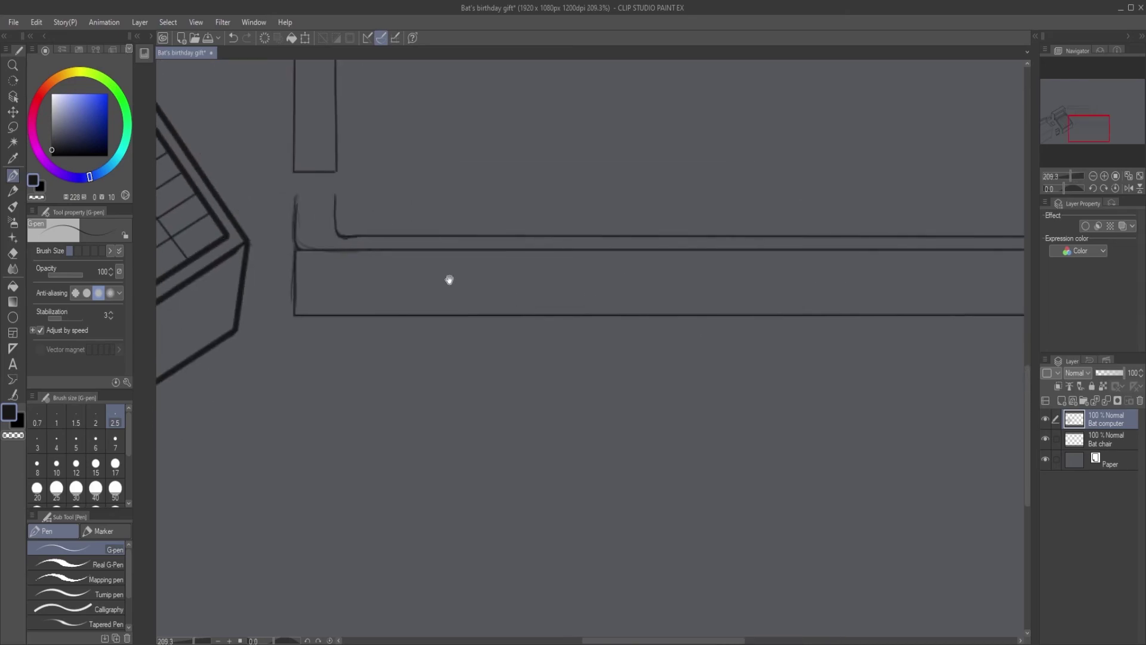
pyautogui.scroll(-3, 363, 297)
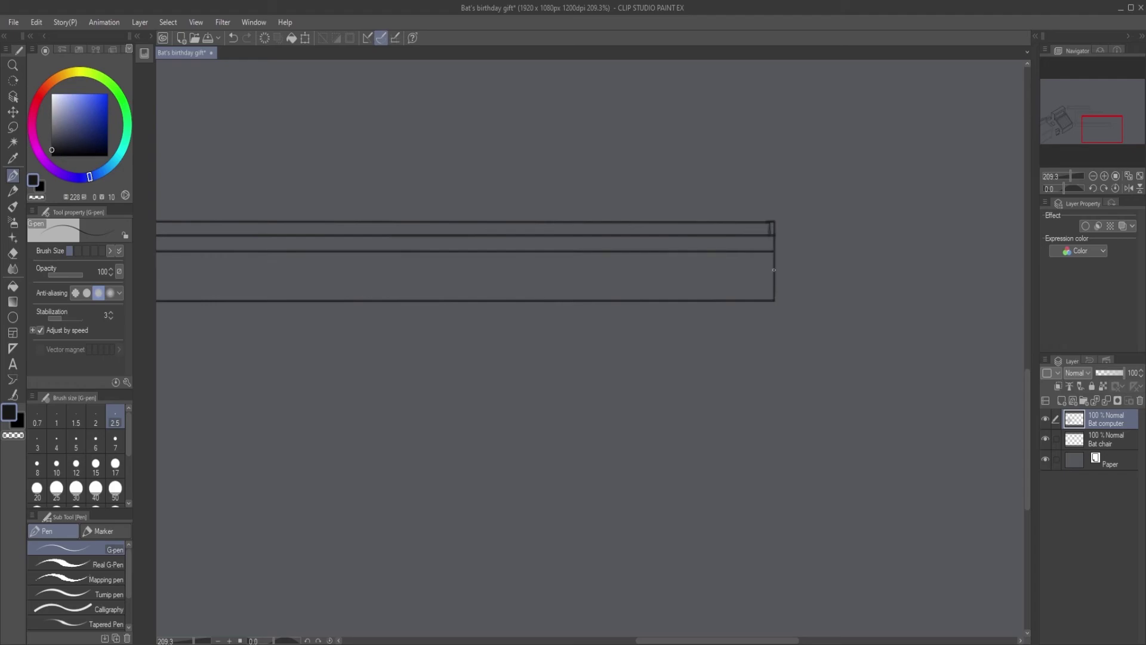
pyautogui.scroll(-3, 773, 243)
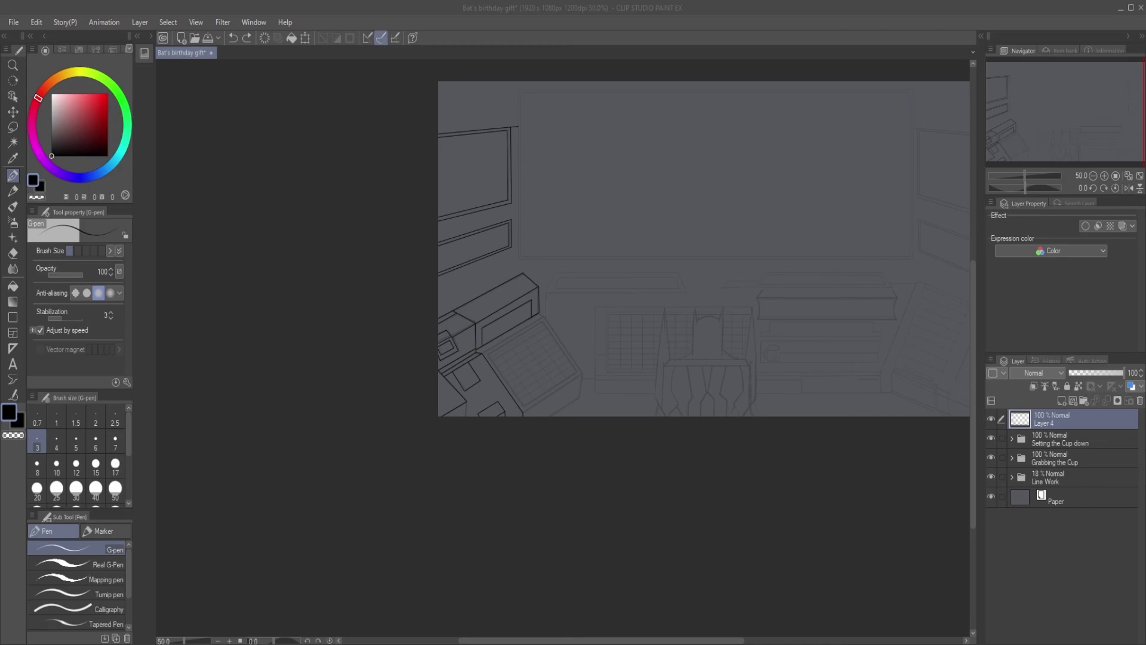
# On Layer 4, ink the key panel's upper edge along the raised box and join it to the box's lower right corner.
pyautogui.scroll(4, 540, 177)
pyautogui.moveTo(430, 303); pyautogui.dragTo(366, 359)
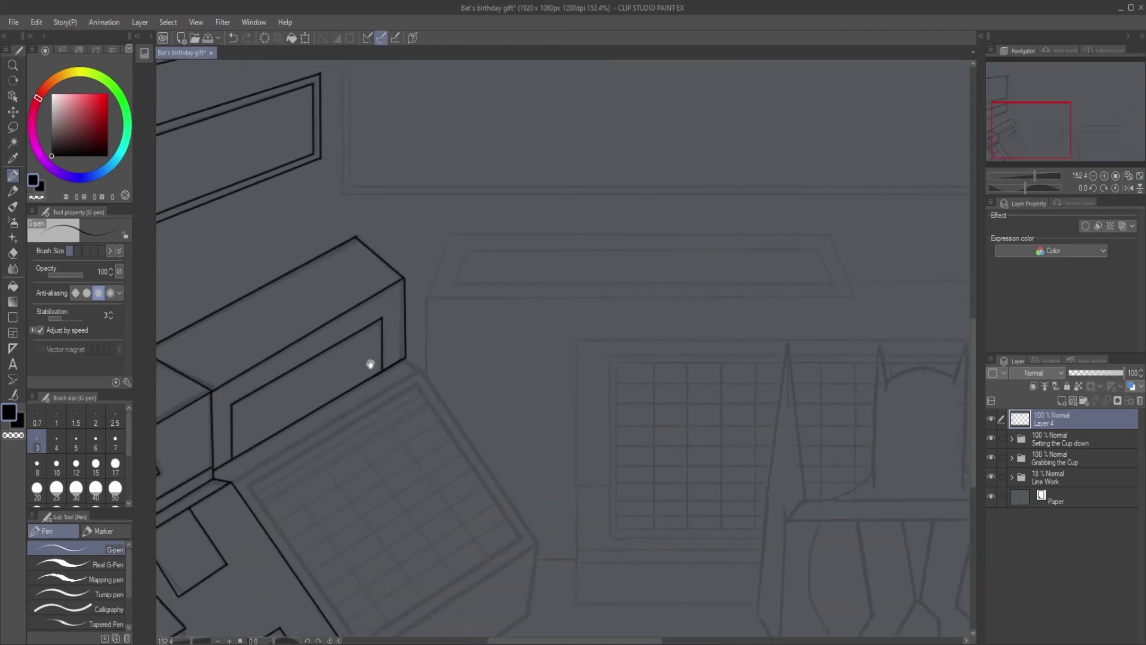
pyautogui.scroll(2, 366, 359)
pyautogui.click(254, 439)
pyautogui.keyDown('shift'); pyautogui.click(563, 252); pyautogui.keyUp('shift')
pyautogui.keyDown('shift'); pyautogui.click(541, 235); pyautogui.keyUp('shift')
pyautogui.hotkey('ctrl', 'z')
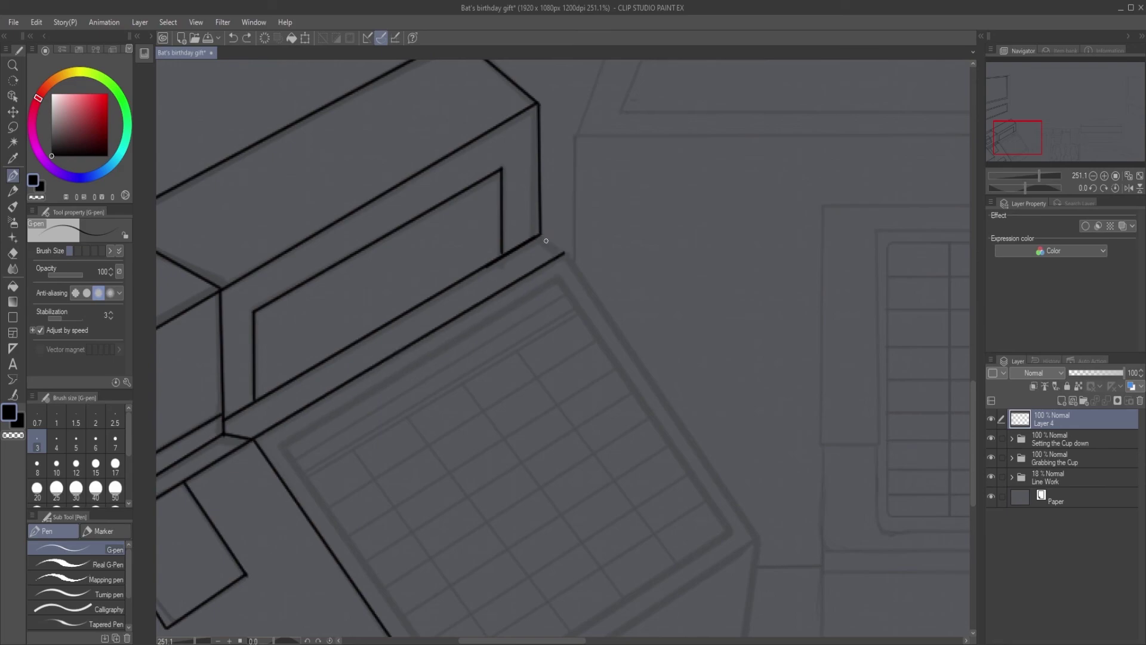
pyautogui.hotkey('ctrl', 'z')
pyautogui.keyDown('shift'); pyautogui.click(574, 244); pyautogui.keyUp('shift')
pyautogui.keyDown('shift'); pyautogui.click(541, 234); pyautogui.keyUp('shift')
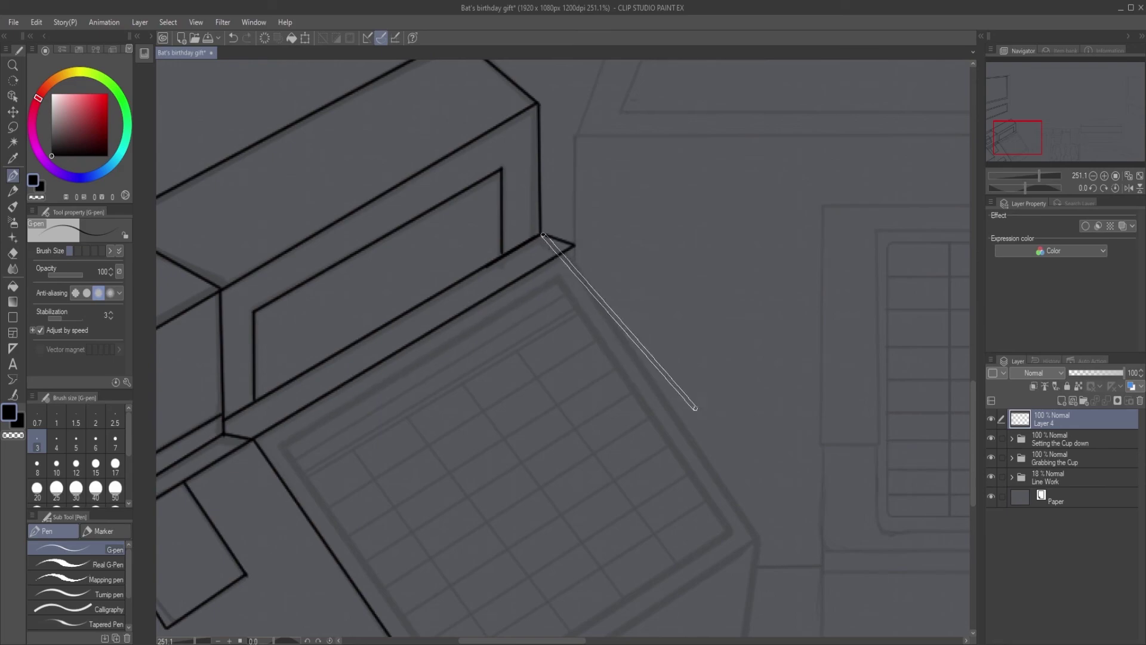
# Ink the key panel's remaining outer edges, the front faces below it, and the short vertical edge rising behind its upper right corner.
pyautogui.moveTo(760, 515); pyautogui.dragTo(698, 379)
pyautogui.keyDown('shift'); pyautogui.click(713, 392); pyautogui.keyUp('shift')
pyautogui.keyDown('shift'); pyautogui.click(397, 600); pyautogui.keyUp('shift')
pyautogui.moveTo(631, 474)
pyautogui.mouseDown()
pyautogui.moveTo(551, 431)
pyautogui.moveTo(645, 338)
pyautogui.mouseUp()
pyautogui.click(634, 351)
pyautogui.keyDown('shift'); pyautogui.click(615, 348); pyautogui.keyUp('shift')
pyautogui.keyDown('shift'); pyautogui.click(376, 504); pyautogui.keyUp('shift')
pyautogui.moveTo(376, 504); pyautogui.dragTo(423, 352)
pyautogui.keyDown('shift'); pyautogui.click(442, 216); pyautogui.keyUp('shift')
# Ink the four-sided inner frame of the key panel with straight lines parallel to its outer edges.
pyautogui.moveTo(442, 216)
pyautogui.mouseDown()
pyautogui.moveTo(427, 315)
pyautogui.moveTo(348, 261)
pyautogui.mouseUp()
pyautogui.click(225, 292)
pyautogui.keyDown('shift'); pyautogui.click(529, 107); pyautogui.keyUp('shift')
pyautogui.keyDown('shift'); pyautogui.click(717, 383); pyautogui.keyUp('shift')
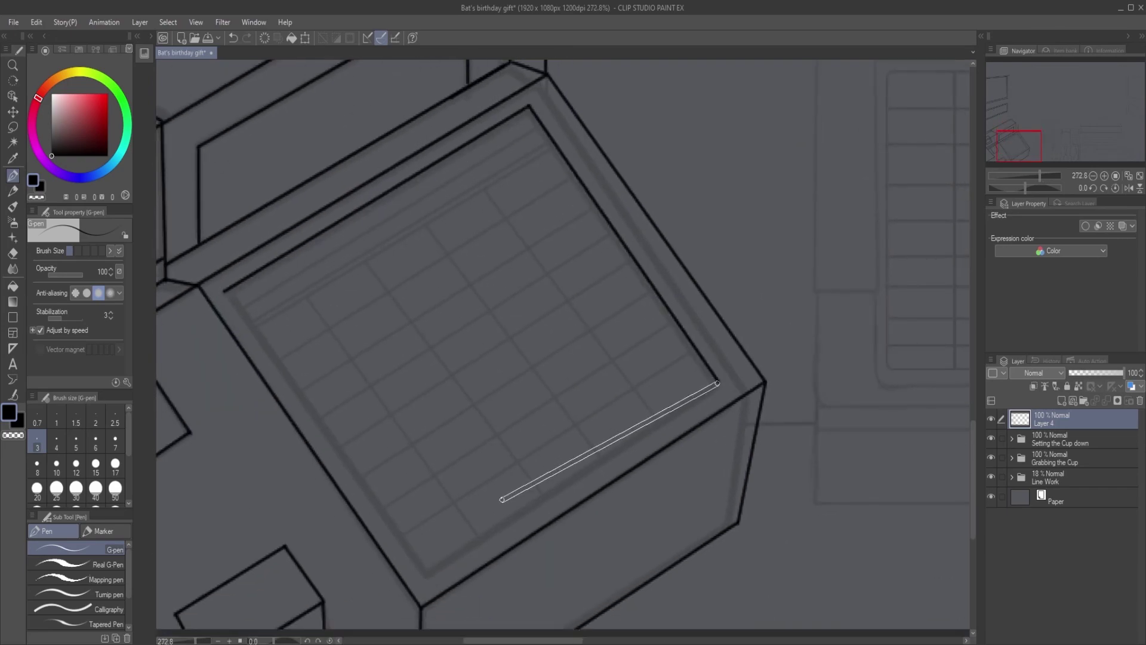
pyautogui.keyDown('shift'); pyautogui.click(427, 576); pyautogui.keyUp('shift')
pyautogui.keyDown('shift'); pyautogui.click(224, 292); pyautogui.keyUp('shift')
# Ink two closely spaced straight lines across the inner frame, parallel to its upper edge.
pyautogui.click(238, 307)
pyautogui.keyDown('shift'); pyautogui.click(541, 126); pyautogui.keyUp('shift')
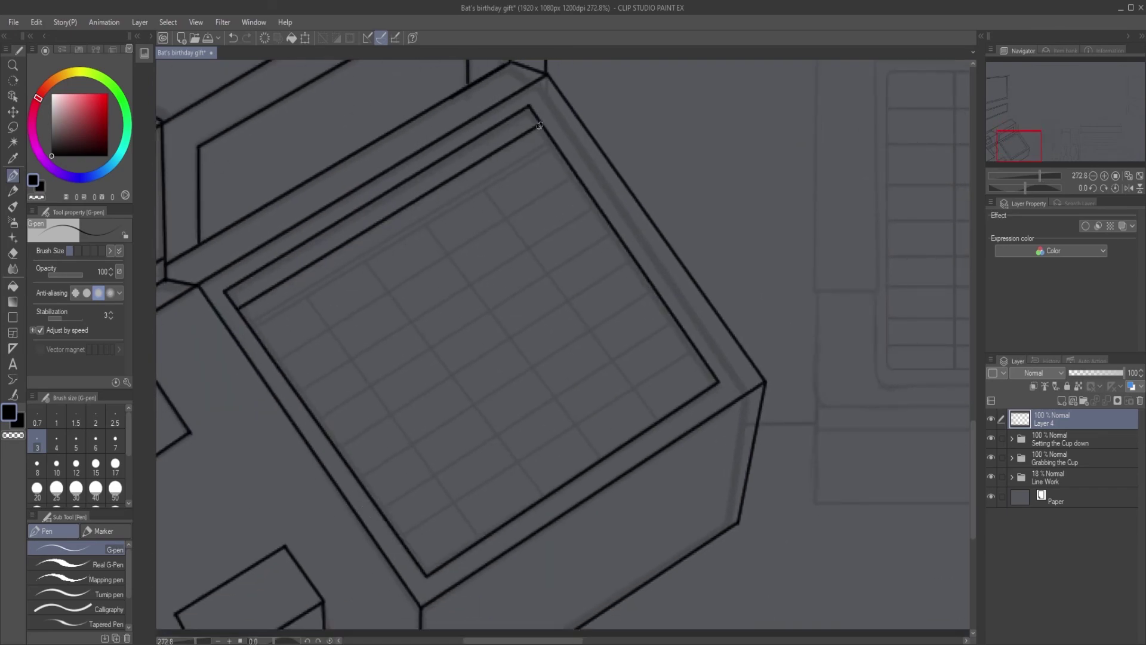
pyautogui.click(251, 324)
pyautogui.keyDown('shift'); pyautogui.click(552, 143); pyautogui.keyUp('shift')
pyautogui.keyDown('shift'); pyautogui.click(273, 366); pyautogui.keyUp('shift')
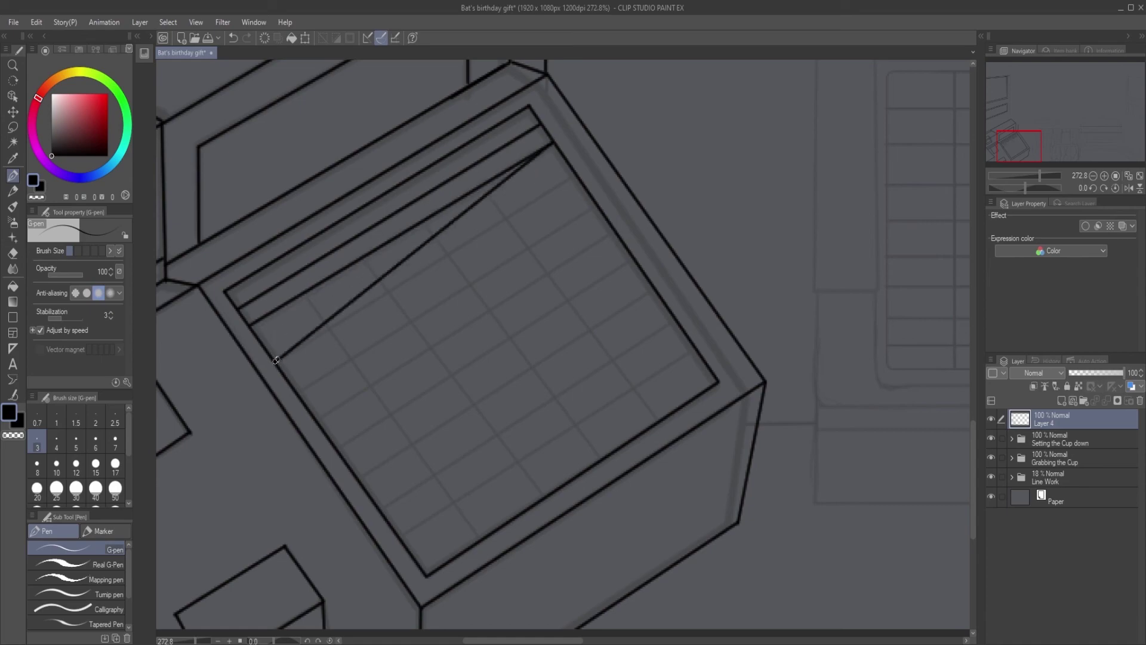
pyautogui.hotkey('ctrl', 'z')
# Ink seven parallel row lines across the rest of the key grid, following the faded sketch.
pyautogui.scroll(3, 306, 337)
pyautogui.moveTo(306, 338); pyautogui.dragTo(303, 343)
pyautogui.moveTo(744, 77); pyautogui.dragTo(745, 77)
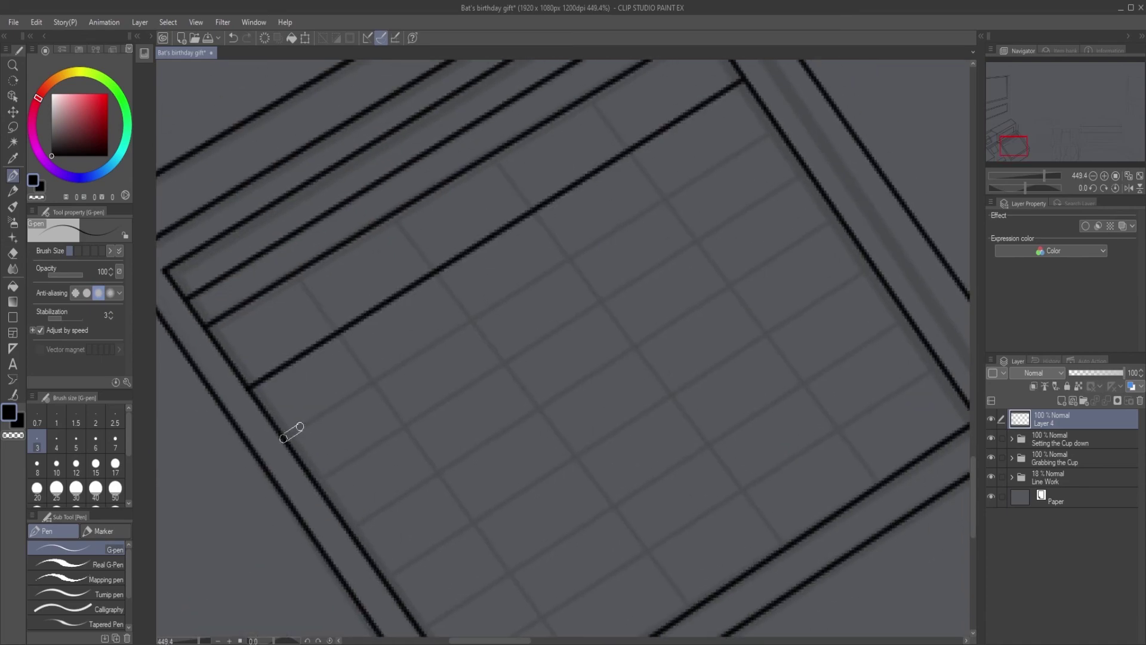
pyautogui.moveTo(283, 439); pyautogui.dragTo(775, 127)
pyautogui.moveTo(321, 480)
pyautogui.mouseDown()
pyautogui.moveTo(743, 225)
pyautogui.moveTo(806, 174)
pyautogui.mouseUp()
pyautogui.click(351, 532)
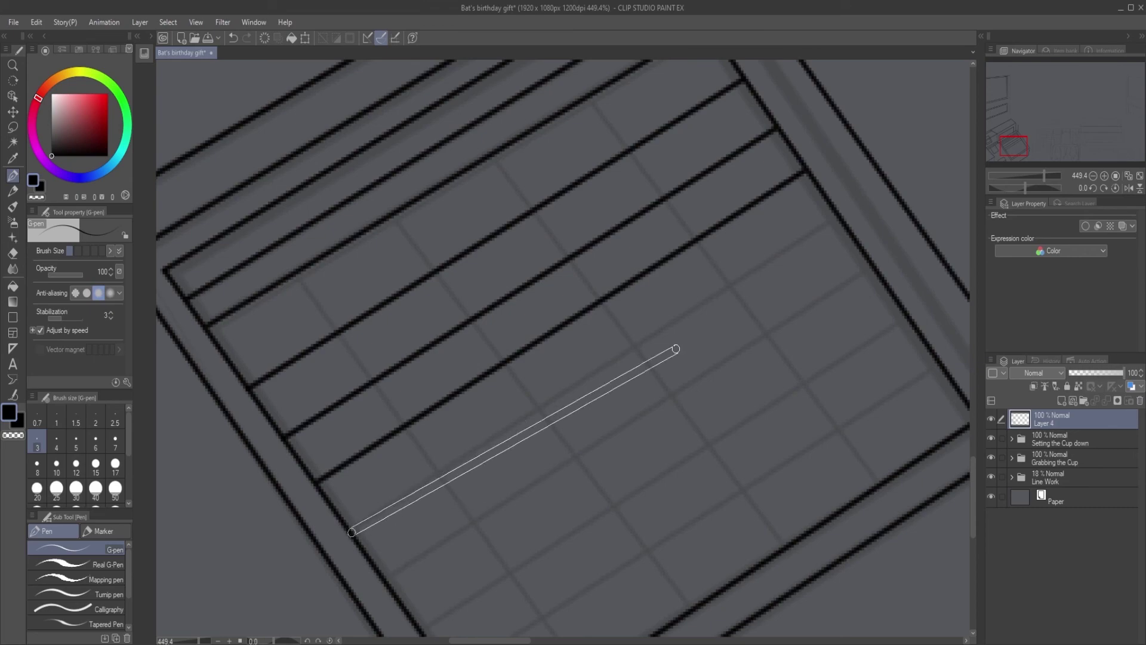
pyautogui.keyDown('shift'); pyautogui.click(839, 219); pyautogui.keyUp('shift')
pyautogui.click(385, 577)
pyautogui.keyDown('shift'); pyautogui.click(870, 266); pyautogui.keyUp('shift')
pyautogui.moveTo(685, 451)
pyautogui.mouseDown()
pyautogui.moveTo(690, 422)
pyautogui.moveTo(601, 350)
pyautogui.mouseUp()
pyautogui.moveTo(335, 536); pyautogui.dragTo(828, 215)
pyautogui.moveTo(370, 578); pyautogui.dragTo(859, 267)
pyautogui.scroll(-2, 699, 353)
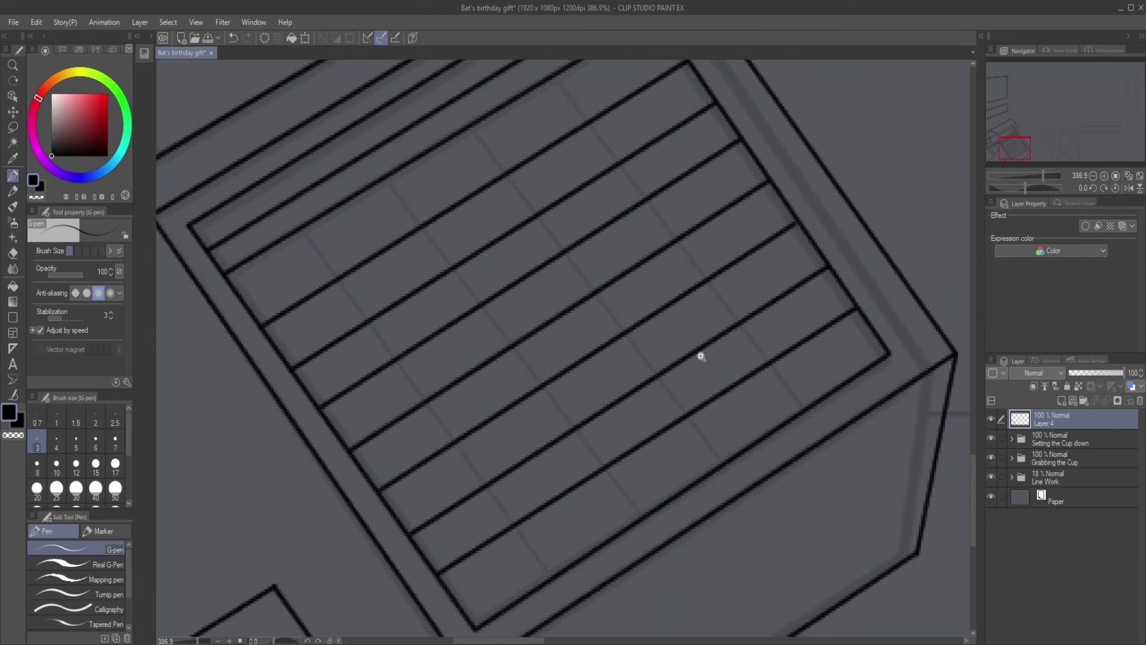
pyautogui.moveTo(381, 254)
pyautogui.mouseDown()
pyautogui.moveTo(532, 421)
pyautogui.moveTo(580, 534)
pyautogui.mouseUp()
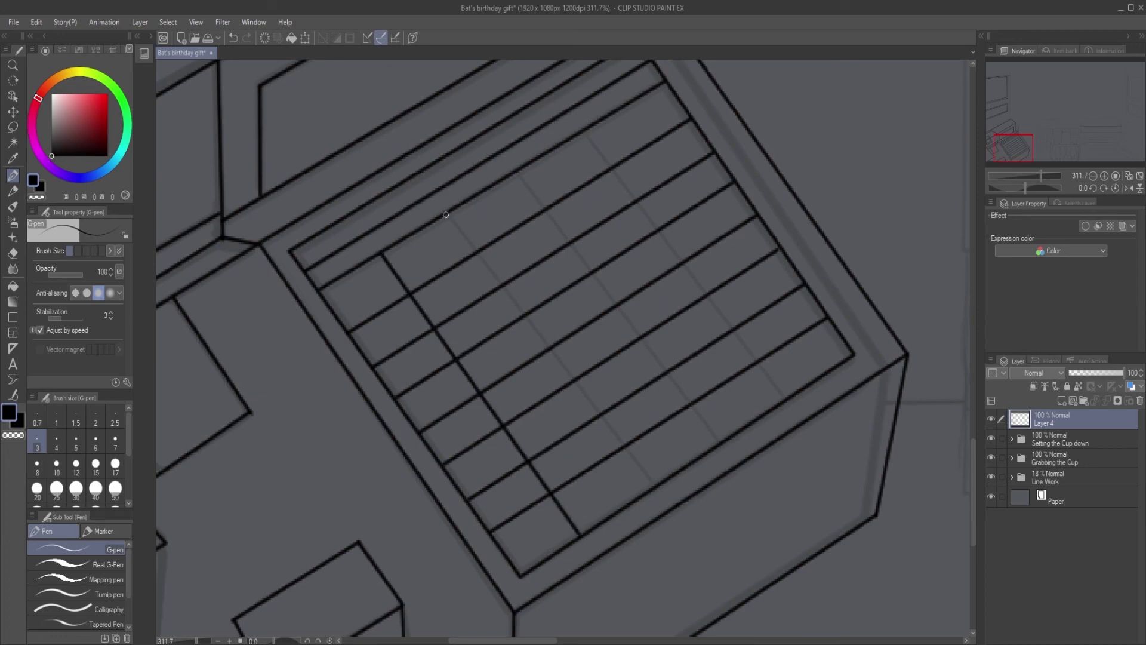
pyautogui.moveTo(447, 213); pyautogui.dragTo(651, 491)
pyautogui.moveTo(518, 169); pyautogui.dragTo(716, 446)
pyautogui.moveTo(586, 133); pyautogui.dragTo(784, 401)
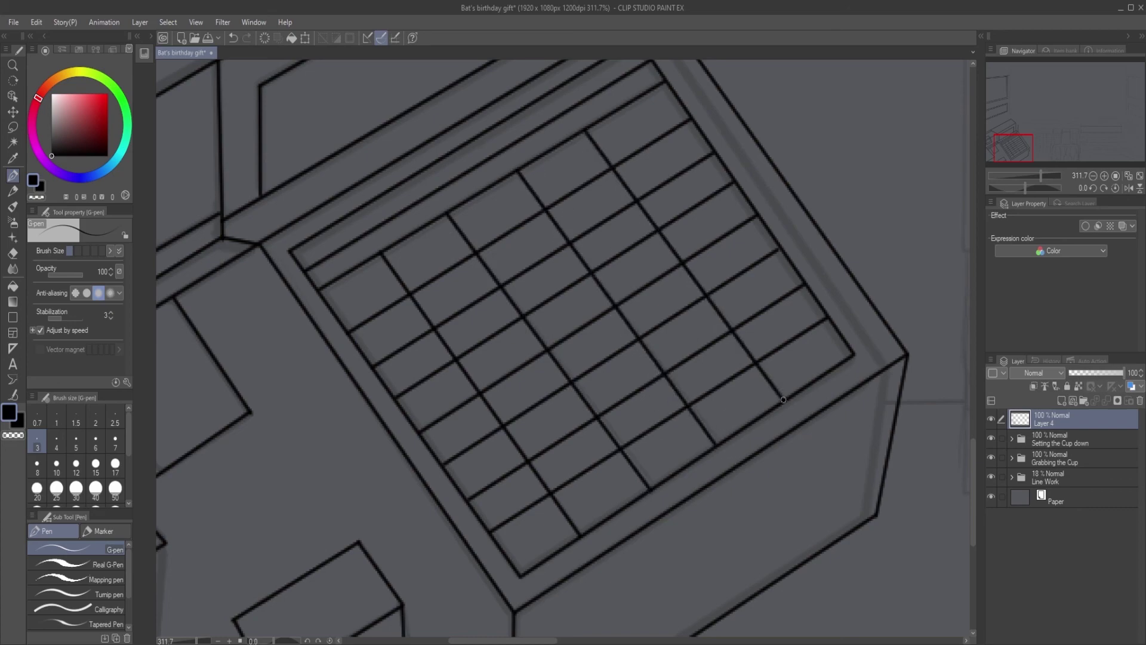
pyautogui.scroll(-2, 784, 400)
pyautogui.hotkey('ctrl', 'z')
pyautogui.hotkey('ctrl', 'z')
pyautogui.hotkey('ctrl', 'z')
pyautogui.hotkey('ctrl', 'z')
pyautogui.moveTo(390, 306); pyautogui.dragTo(539, 517)
pyautogui.hotkey('ctrl', 'z')
# Ink five parallel column lines across the rows to divide the key grid into keys.
pyautogui.moveTo(377, 313); pyautogui.dragTo(523, 526)
pyautogui.moveTo(429, 283); pyautogui.dragTo(575, 494)
pyautogui.moveTo(471, 257); pyautogui.dragTo(615, 467)
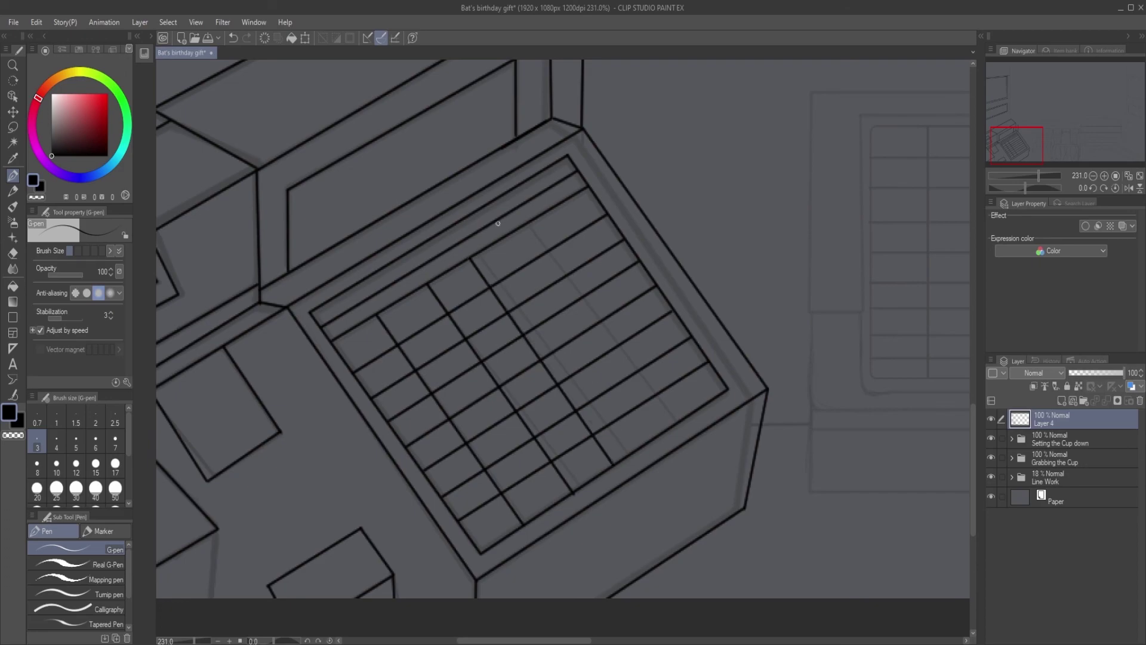
pyautogui.moveTo(511, 234); pyautogui.dragTo(654, 436)
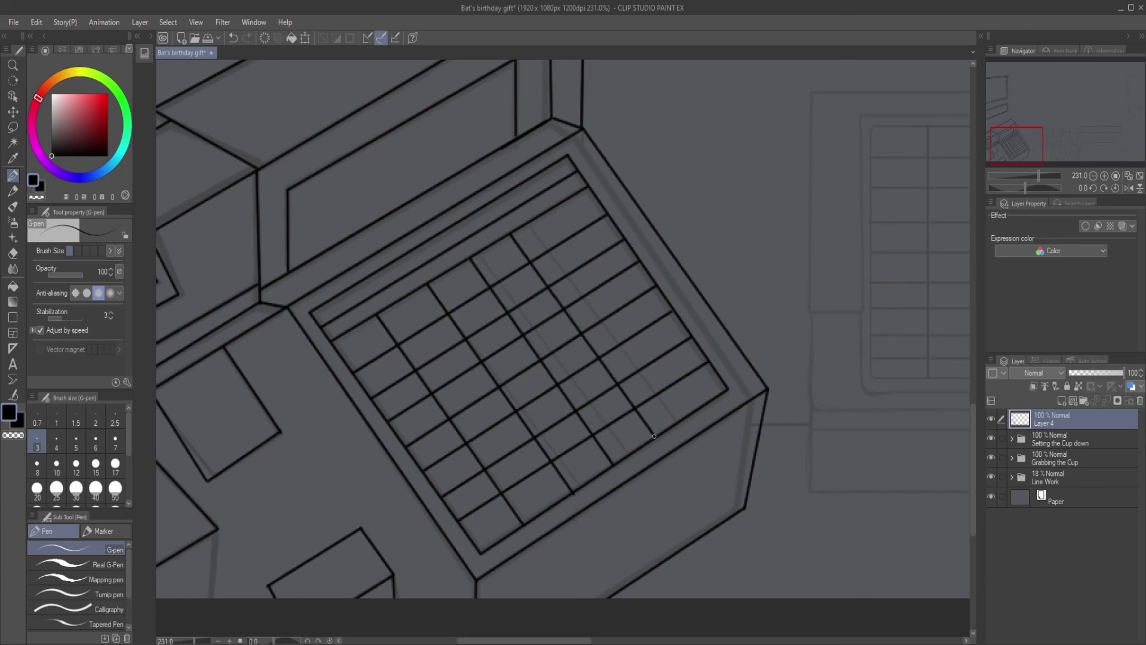
pyautogui.click(666, 389)
pyautogui.moveTo(459, 124)
pyautogui.mouseDown()
pyautogui.moveTo(550, 295)
pyautogui.moveTo(686, 443)
pyautogui.moveTo(621, 518)
pyautogui.mouseUp()
# Ink the vertical edge rising from the key panel's corner and the left and upper edges of the trapezoid beside the raised box.
pyautogui.scroll(-5, 669, 460)
pyautogui.moveTo(553, 315)
pyautogui.mouseDown()
pyautogui.moveTo(578, 220)
pyautogui.moveTo(506, 384)
pyautogui.mouseUp()
pyautogui.moveTo(443, 456); pyautogui.dragTo(511, 271)
pyautogui.scroll(-4, 717, 376)
pyautogui.moveTo(717, 386); pyautogui.dragTo(465, 337)
pyautogui.scroll(6, 709, 299)
pyautogui.scroll(-4, 731, 304)
# Ink the slanted right edge and the straight bottom edge to complete the left trapezoid's outer outline.
pyautogui.moveTo(817, 303)
pyautogui.mouseDown()
pyautogui.moveTo(828, 303)
pyautogui.moveTo(871, 412)
pyautogui.mouseUp()
pyautogui.hotkey('ctrl', 'z')
pyautogui.click(828, 303)
pyautogui.keyDown('shift'); pyautogui.click(872, 415); pyautogui.keyUp('shift')
pyautogui.moveTo(235, 432); pyautogui.dragTo(364, 440)
pyautogui.keyDown('shift'); pyautogui.click(260, 422); pyautogui.keyUp('shift')
pyautogui.moveTo(945, 472); pyautogui.dragTo(366, 381)
pyautogui.scroll(5, 412, 305)
pyautogui.moveTo(702, 380); pyautogui.dragTo(519, 387)
# Ink a long horizontal line from the left trapezoid's right side and build the second trapezoid's outer outline on its far end.
pyautogui.click(242, 321)
pyautogui.scroll(-9, 254, 323)
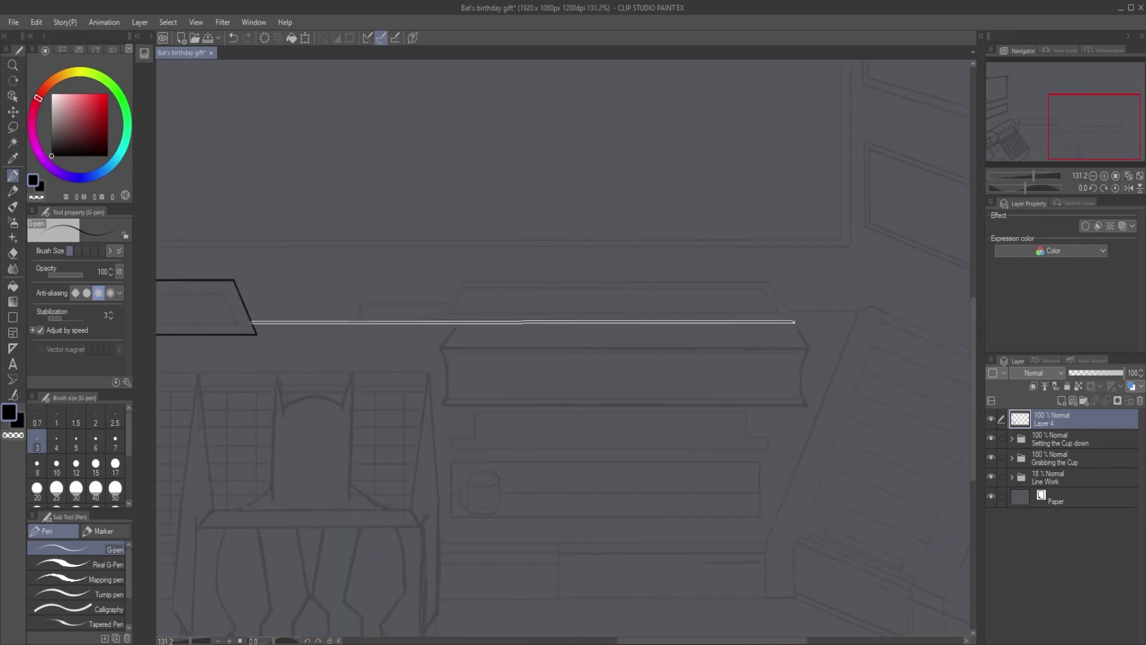
pyautogui.keyDown('shift'); pyautogui.click(795, 322); pyautogui.keyUp('shift')
pyautogui.hotkey('ctrl', 'z')
pyautogui.keyDown('shift'); pyautogui.click(799, 322); pyautogui.keyUp('shift')
pyautogui.hotkey('ctrl', 'z')
pyautogui.keyDown('shift'); pyautogui.click(802, 322); pyautogui.keyUp('shift')
pyautogui.hotkey('ctrl', 'z')
pyautogui.moveTo(802, 322); pyautogui.dragTo(803, 321)
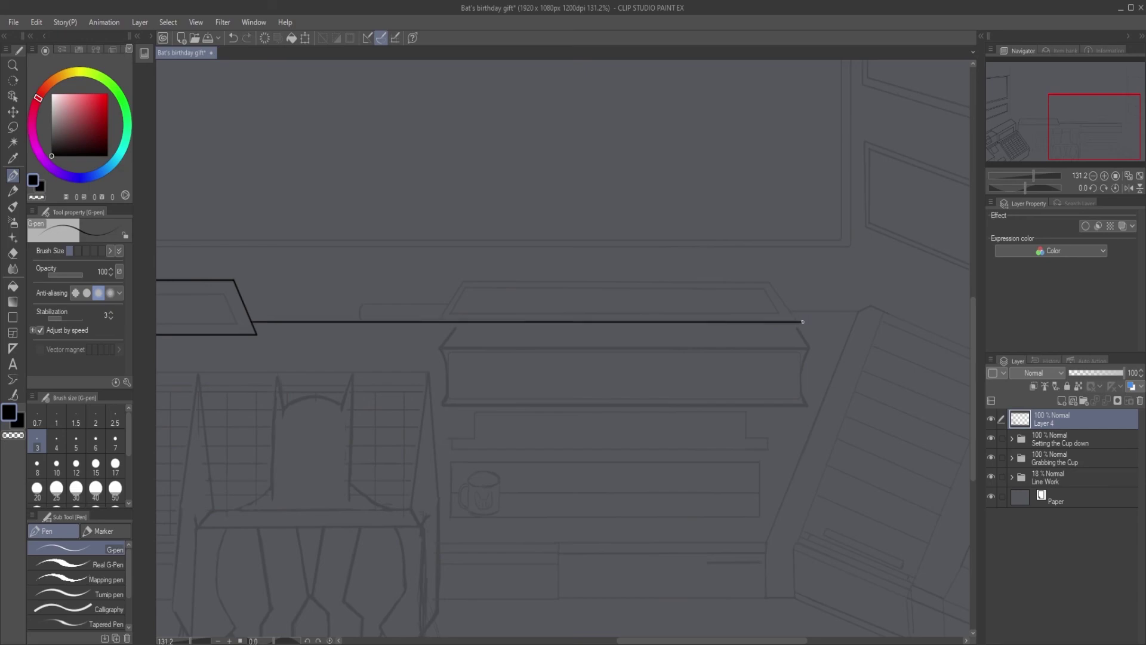
pyautogui.keyDown('shift'); pyautogui.click(459, 280); pyautogui.keyUp('shift')
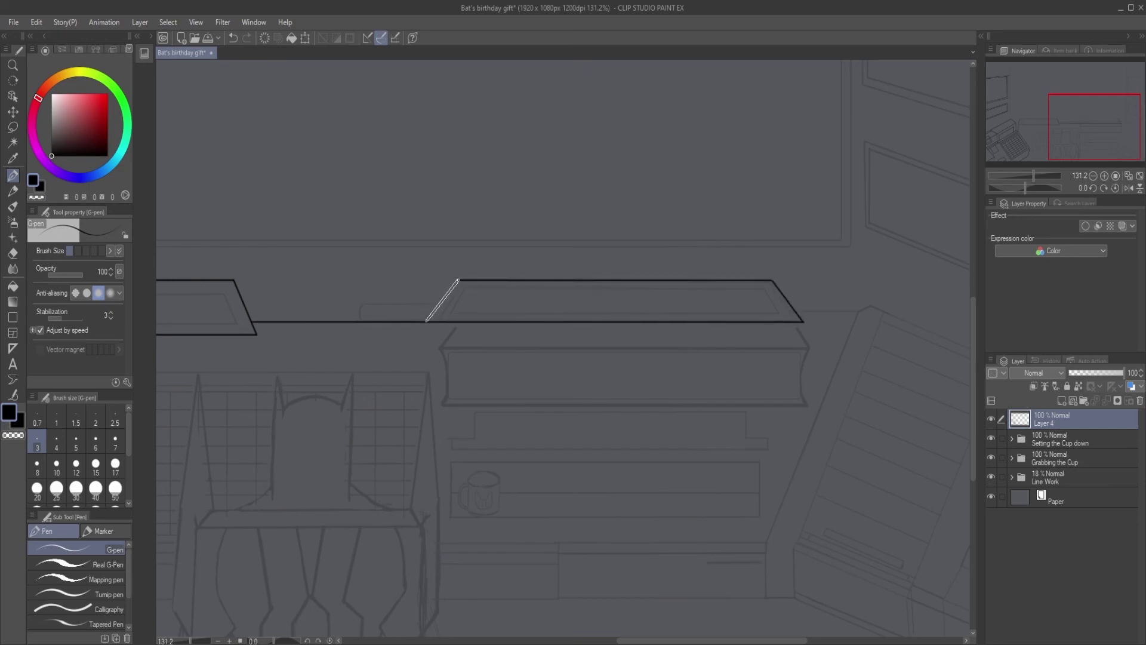
pyautogui.moveTo(378, 304); pyautogui.dragTo(851, 302)
# Ink a smaller inner trapezoid inside the left trapezoid, parallel to its outer edges.
pyautogui.moveTo(387, 290); pyautogui.dragTo(440, 322)
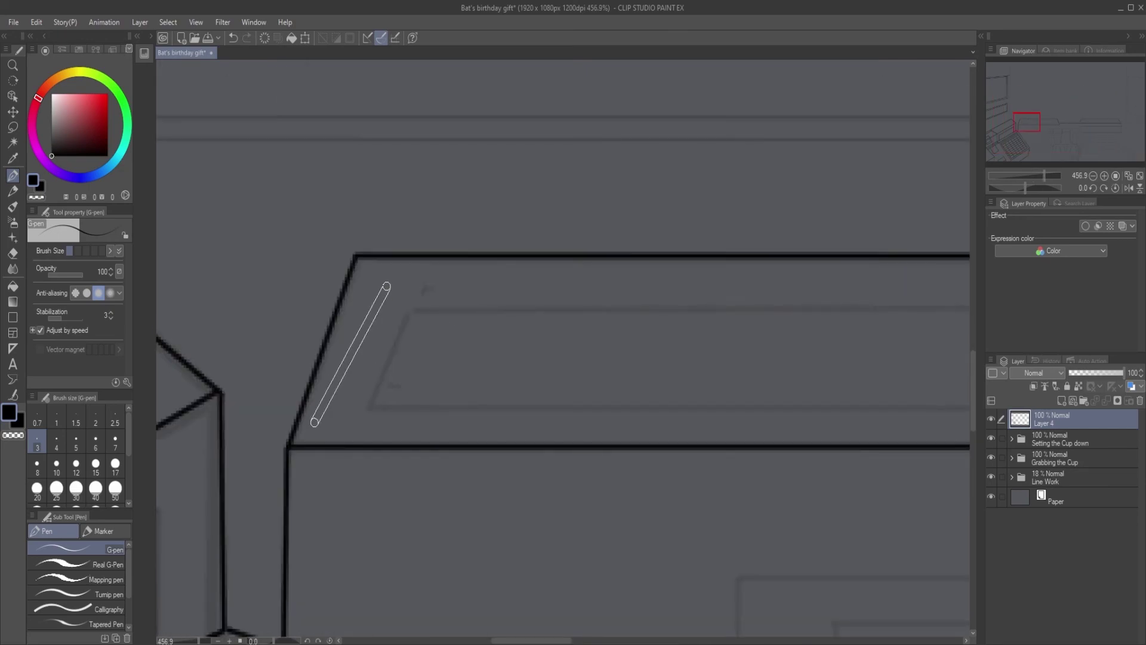
pyautogui.moveTo(318, 422); pyautogui.dragTo(861, 292)
pyautogui.scroll(-4, 576, 345)
pyautogui.moveTo(857, 293); pyautogui.dragTo(881, 348)
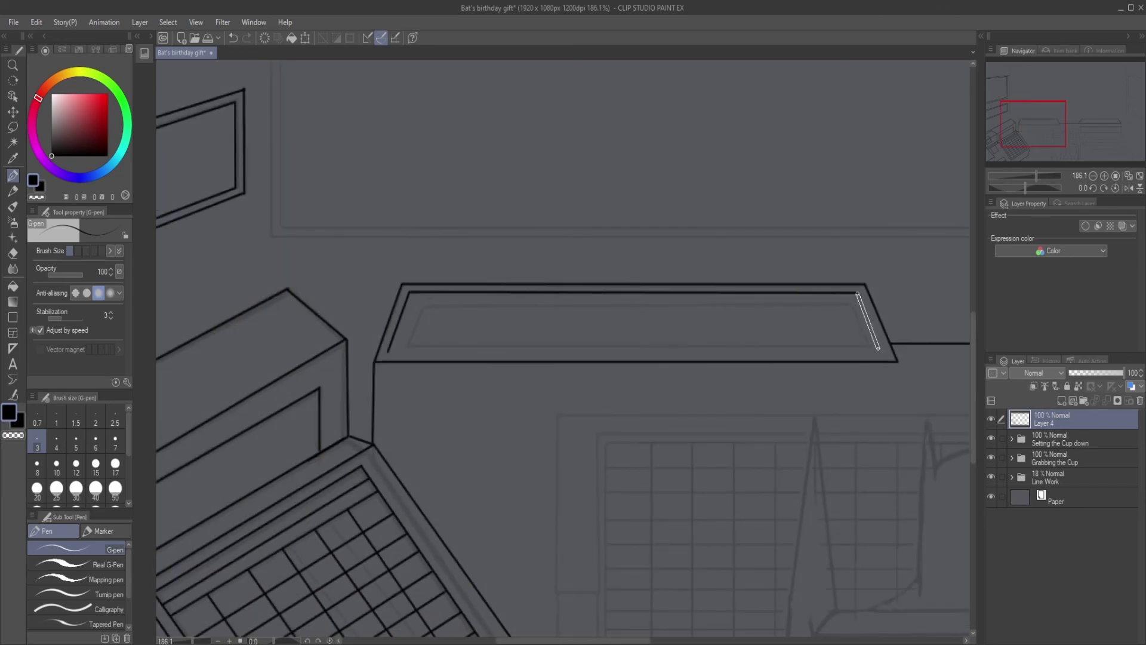
pyautogui.moveTo(388, 352); pyautogui.dragTo(844, 353)
pyautogui.scroll(-3, 918, 356)
pyautogui.scroll(5, 932, 338)
# Ink a matching inner trapezoid inside the second trapezoid, close to its outer outline.
pyautogui.moveTo(932, 338); pyautogui.dragTo(381, 341)
pyautogui.scroll(-1, 392, 333)
pyautogui.keyDown('shift'); pyautogui.click(295, 332); pyautogui.keyUp('shift')
pyautogui.keyDown('shift'); pyautogui.click(923, 334); pyautogui.keyUp('shift')
pyautogui.keyDown('shift'); pyautogui.click(884, 280); pyautogui.keyUp('shift')
pyautogui.moveTo(337, 278); pyautogui.dragTo(338, 279)
pyautogui.scroll(-1, 512, 333)
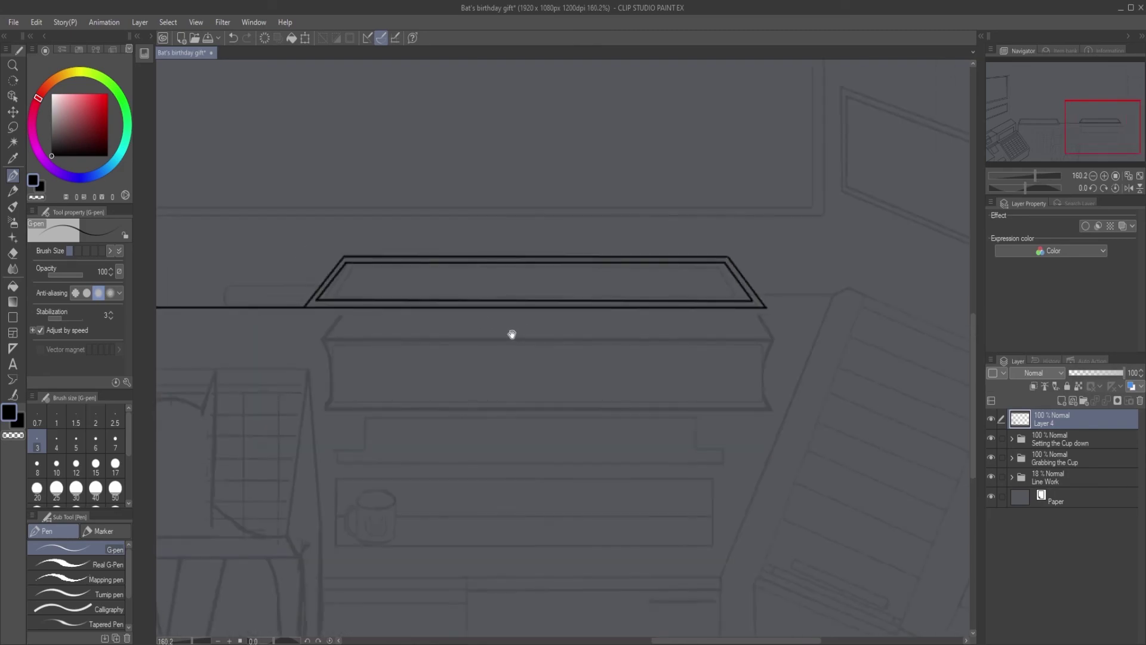
# Ink a small low panel with a curved left end on the horizontal line, running up to the second trapezoid's left edge.
pyautogui.scroll(4, 479, 284)
pyautogui.moveTo(478, 292); pyautogui.dragTo(466, 360)
pyautogui.moveTo(472, 321); pyautogui.dragTo(479, 293)
pyautogui.hotkey('shift', 'space')
pyautogui.moveTo(529, 238); pyautogui.dragTo(459, 300)
pyautogui.click(466, 378)
pyautogui.keyDown('shift'); pyautogui.click(692, 101); pyautogui.keyUp('shift')
pyautogui.scroll(-2, 631, 170)
pyautogui.hotkey('shift', 'space')
pyautogui.moveTo(631, 171); pyautogui.dragTo(729, 204)
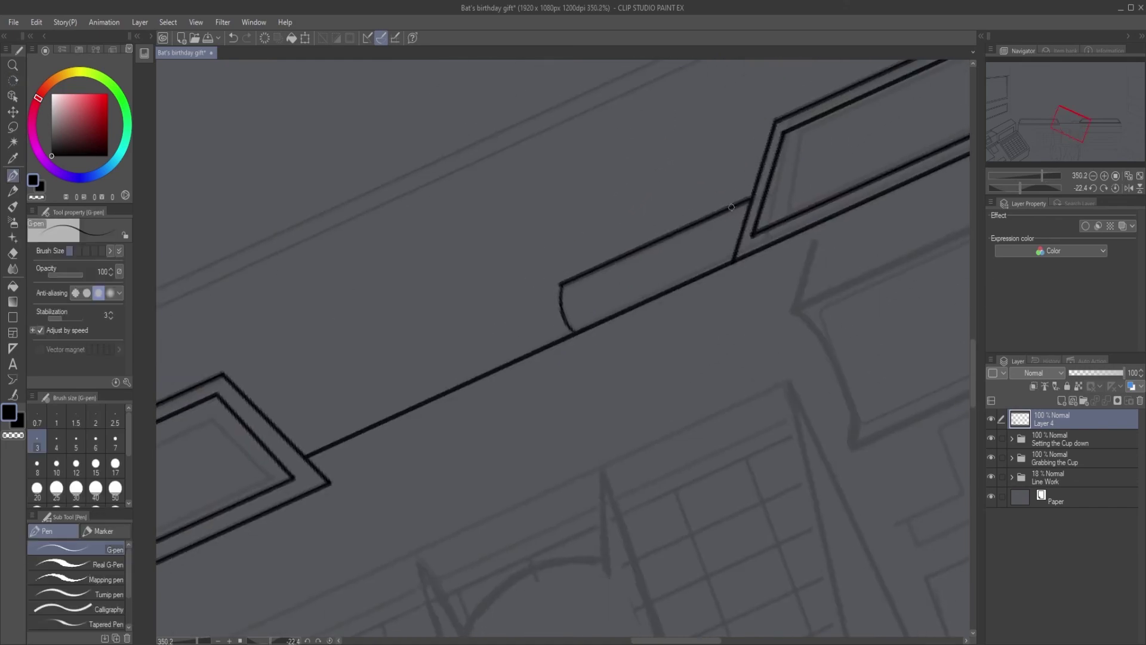
pyautogui.scroll(-3, 580, 219)
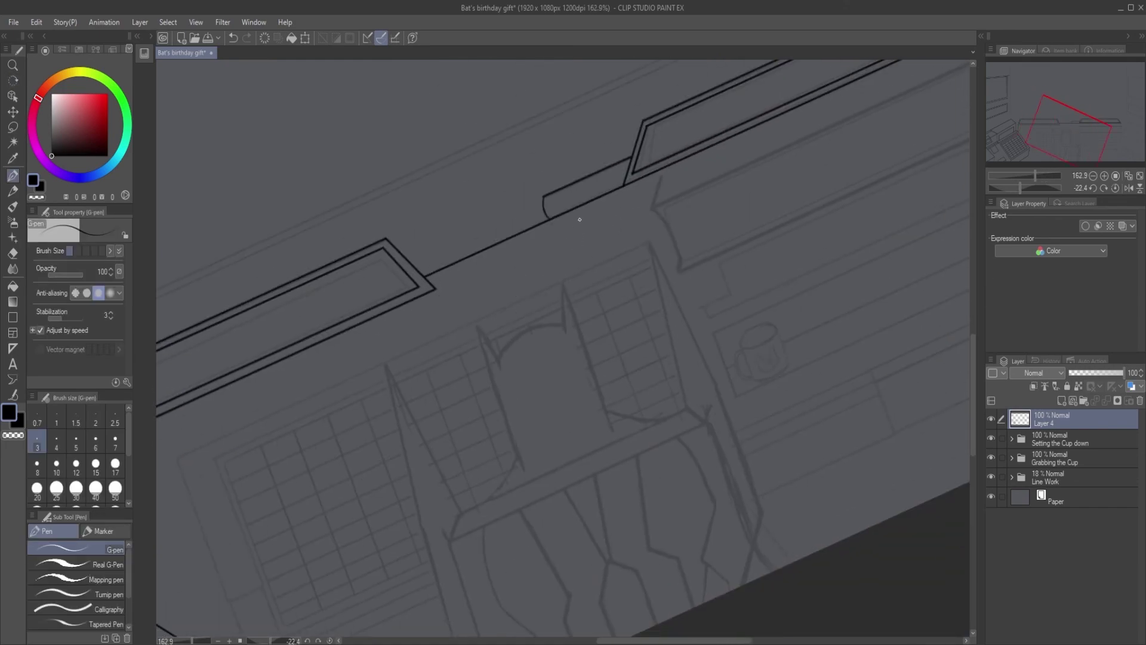
# Ink a short straight connecting line from the left trapezoid's lower edge down to the console beside it.
pyautogui.hotkey('shift', 'space')
pyautogui.moveTo(378, 340)
pyautogui.mouseDown()
pyautogui.moveTo(532, 207)
pyautogui.moveTo(573, 209)
pyautogui.mouseUp()
pyautogui.scroll(6, 322, 137)
pyautogui.click(455, 121)
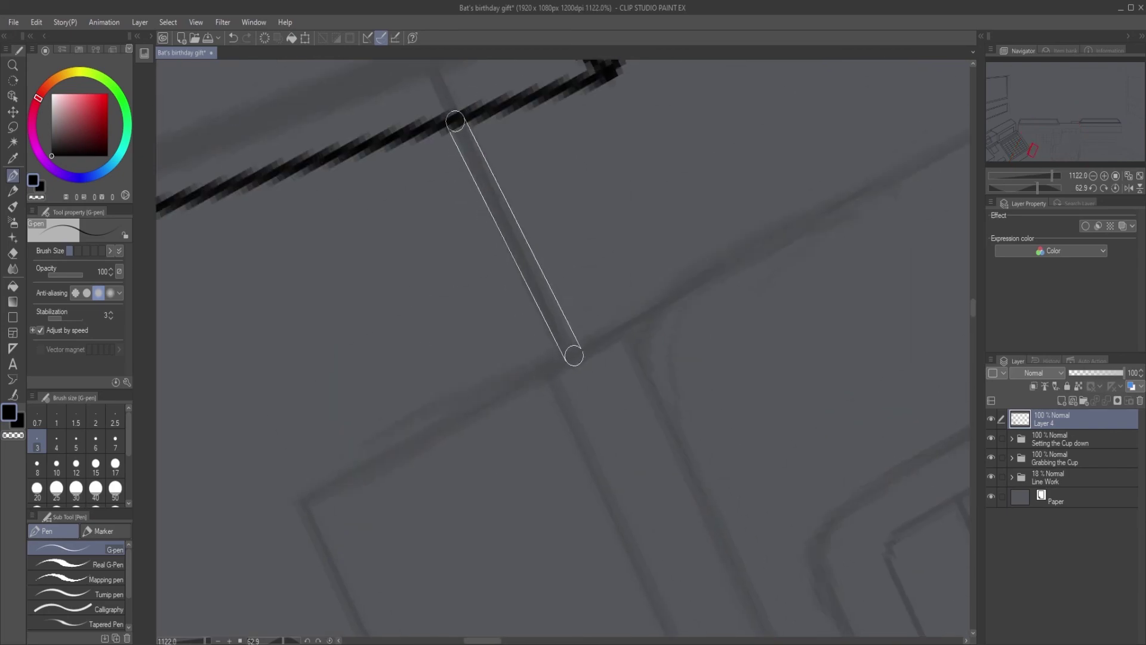
pyautogui.keyDown('shift'); pyautogui.click(569, 358); pyautogui.keyUp('shift')
# Level the canvas rotation to 0.0 and draw the large central screen above the consoles as two nested rounded rectangles.
pyautogui.press('u')
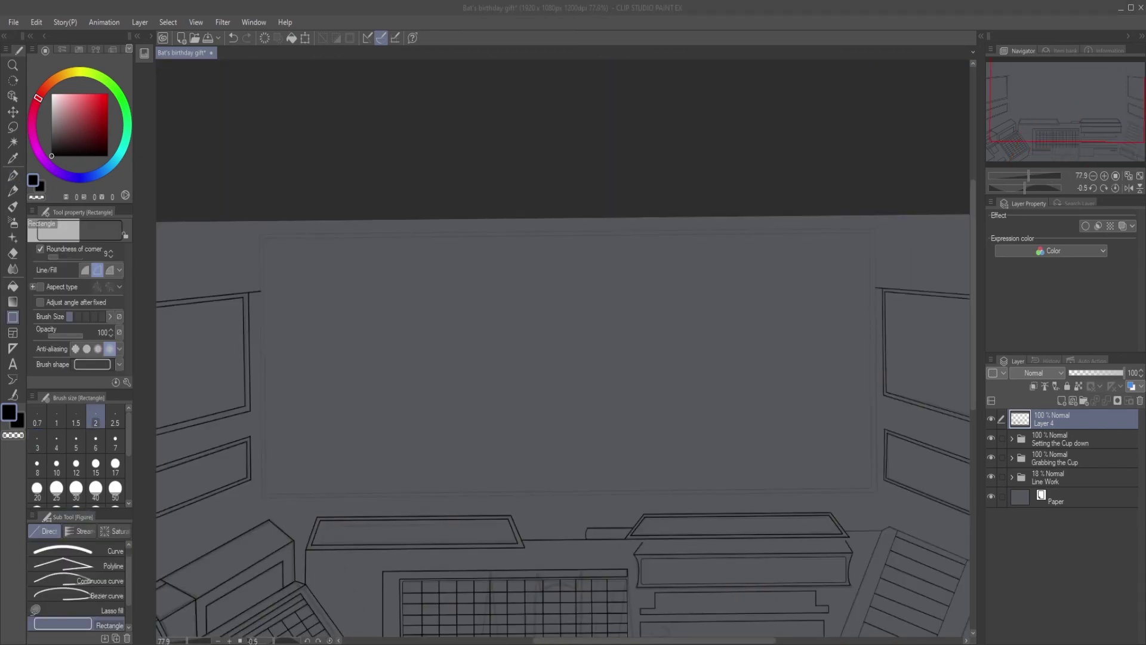
pyautogui.scroll(3, 305, 255)
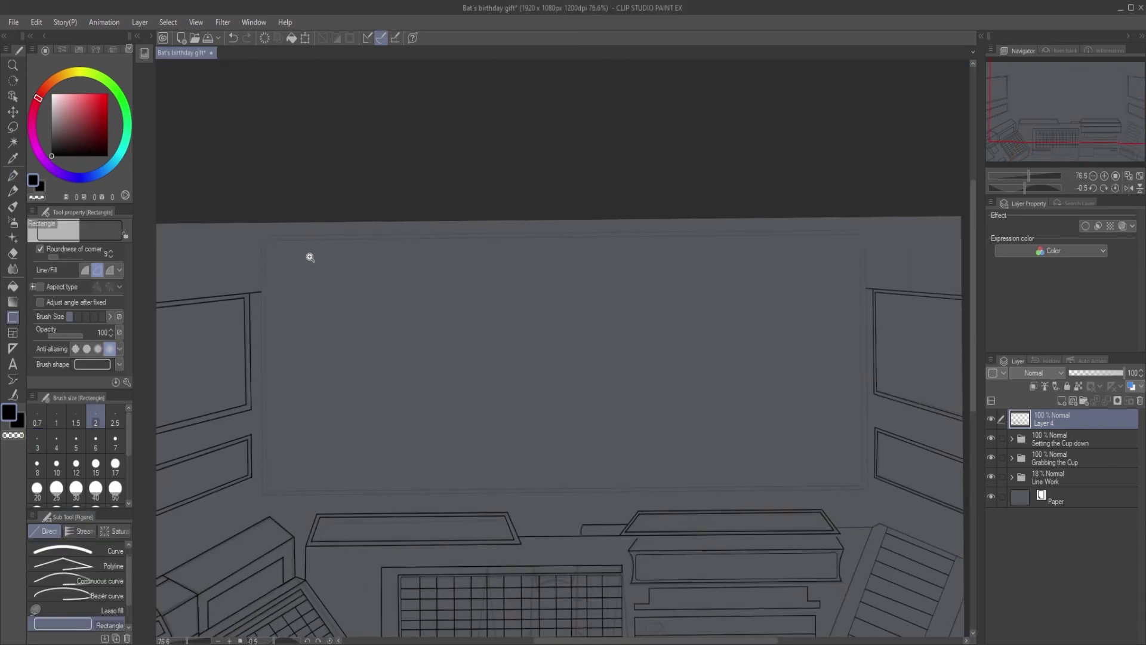
pyautogui.moveTo(174, 233); pyautogui.dragTo(953, 568)
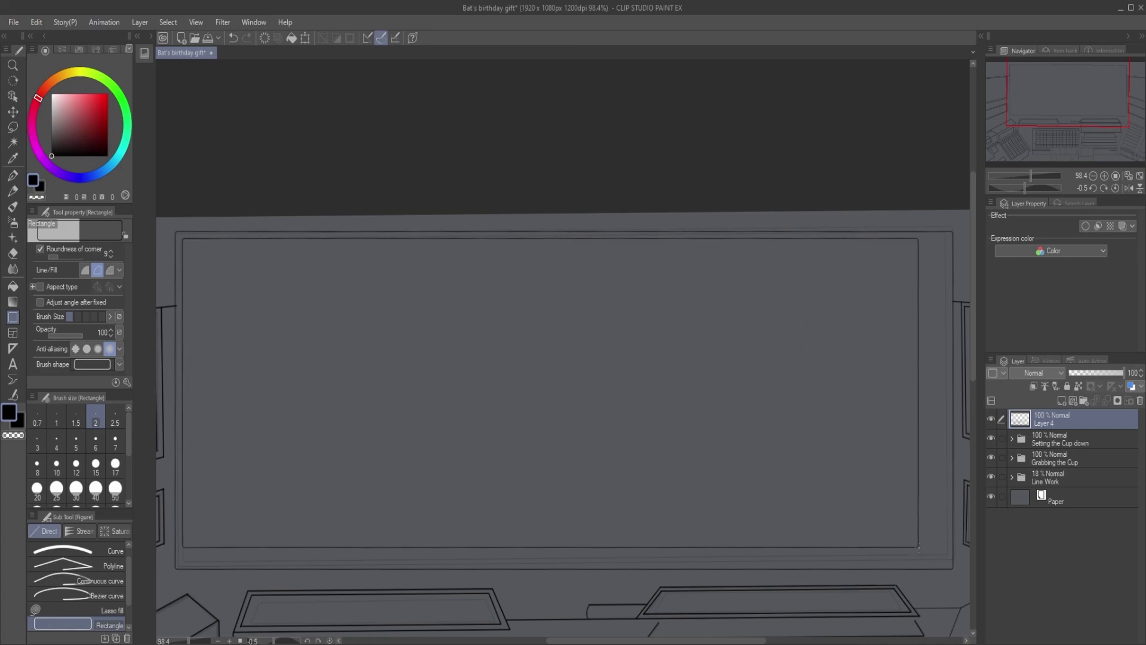
pyautogui.click(1093, 189)
pyautogui.moveTo(177, 230); pyautogui.dragTo(953, 572)
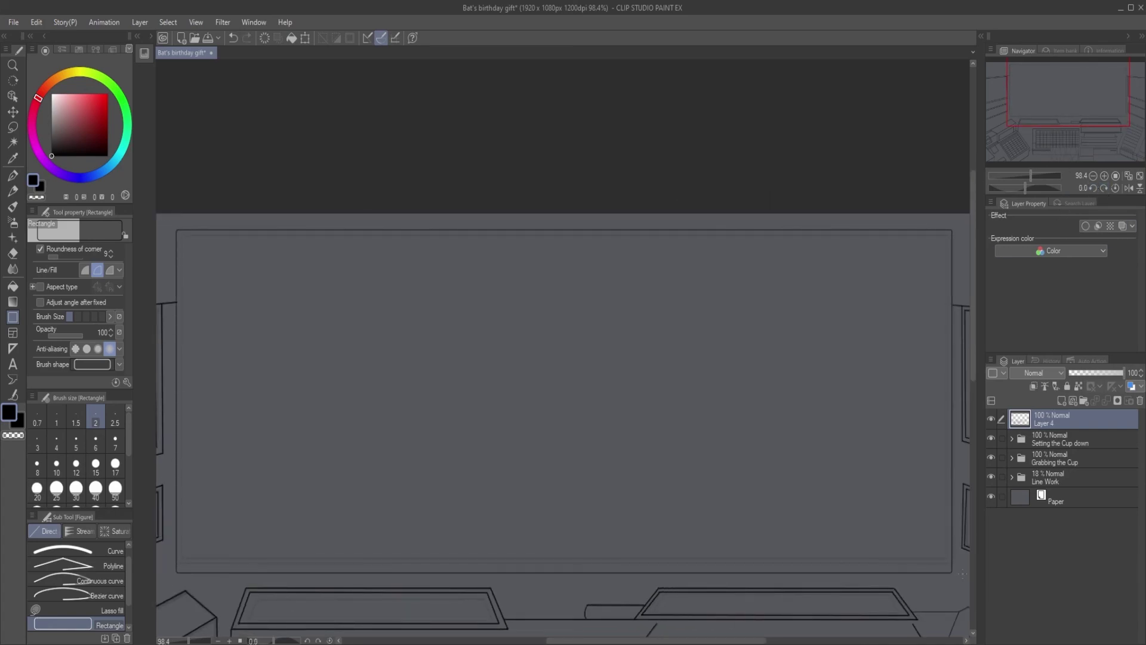
pyautogui.moveTo(183, 237); pyautogui.dragTo(945, 564)
# Hide Layer 4 and add a new layer above it.
pyautogui.scroll(-3, 596, 395)
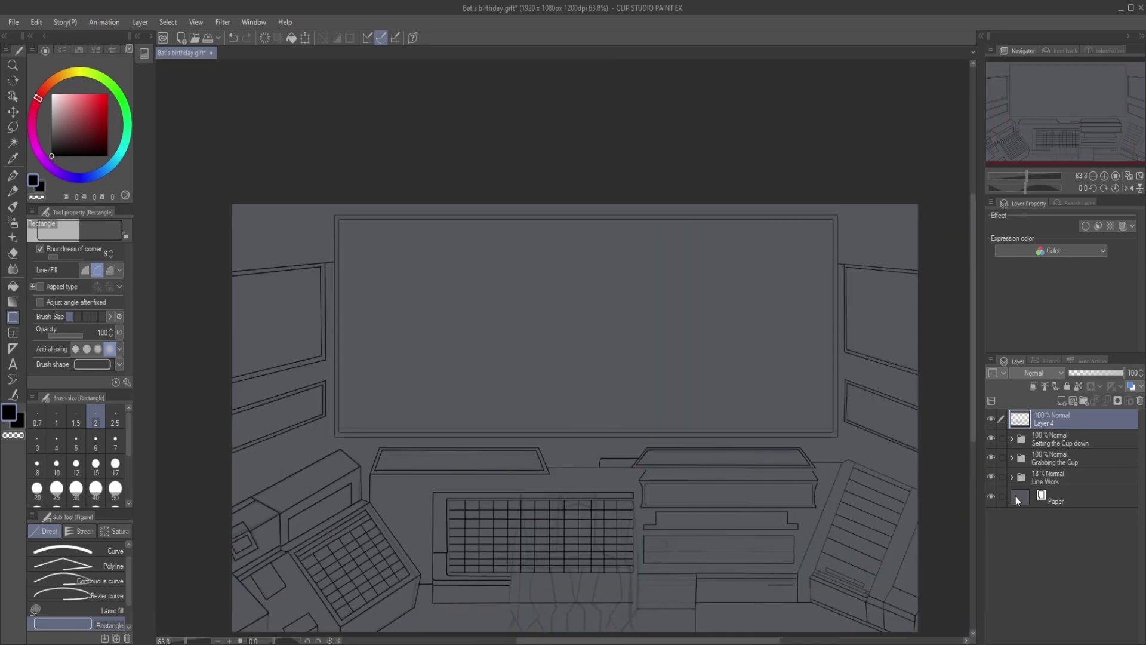
pyautogui.click(990, 417)
pyautogui.click(1062, 400)
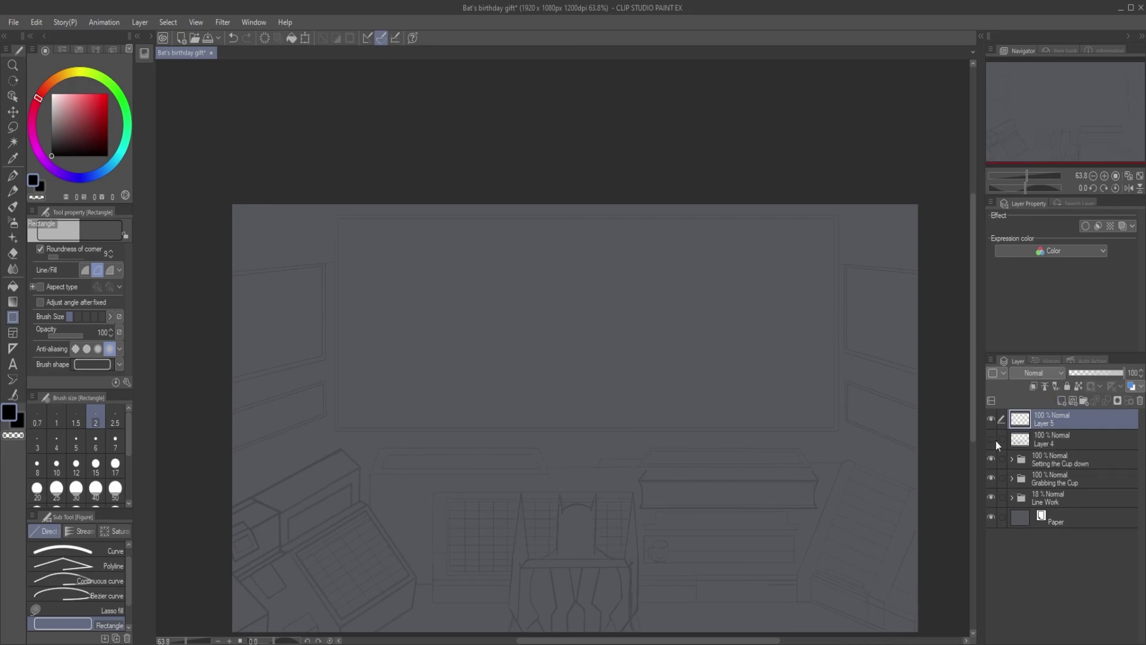
# Rename Layer 4 as "Final lines for batcomputer" and the new layer above it as "Batman & Chair".
pyautogui.click(1043, 438)
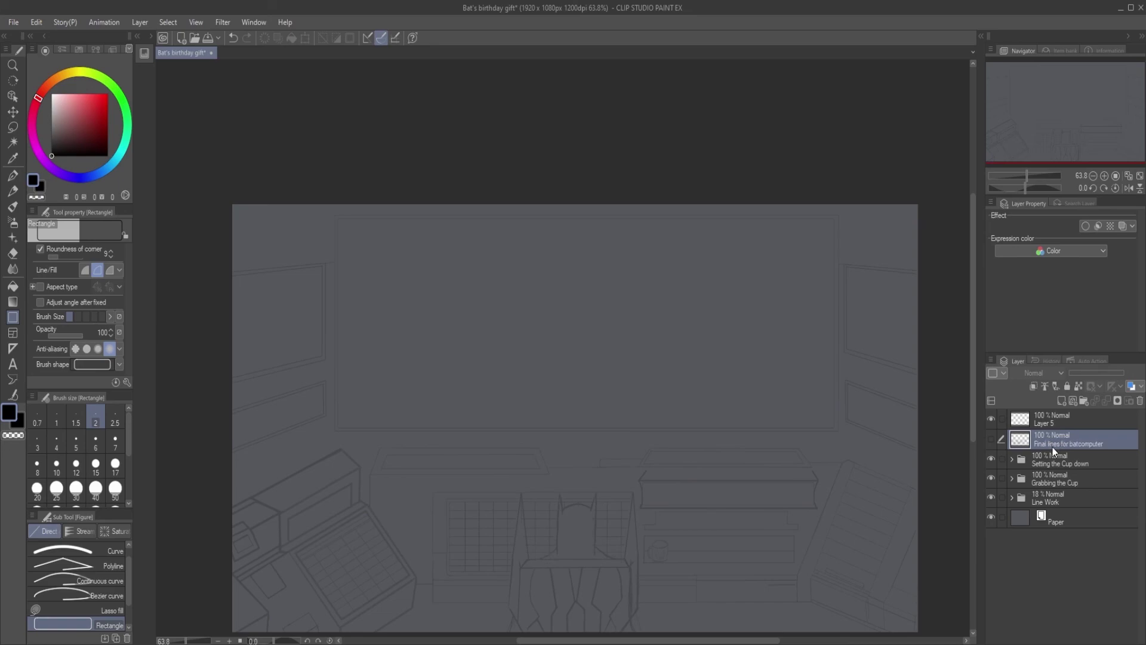
pyautogui.click(1062, 421)
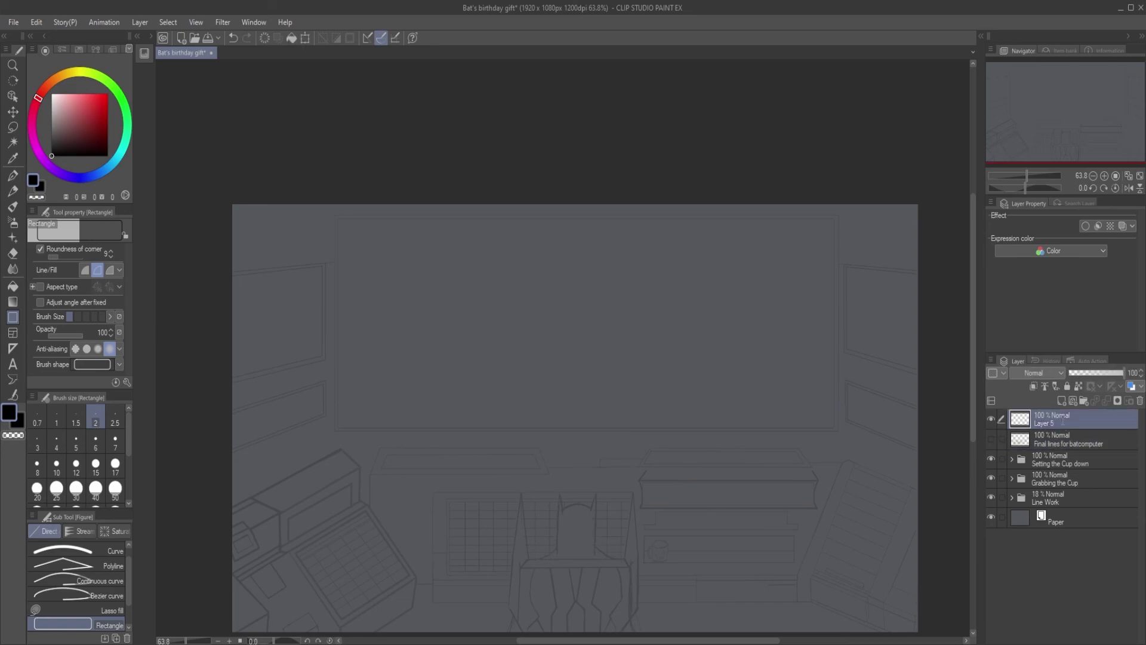
# Ink the chair's tall left spike and its angled lower edges over the sketch with the G-pen at size 2.5.
pyautogui.scroll(3, 559, 554)
pyautogui.moveTo(560, 555); pyautogui.dragTo(540, 294)
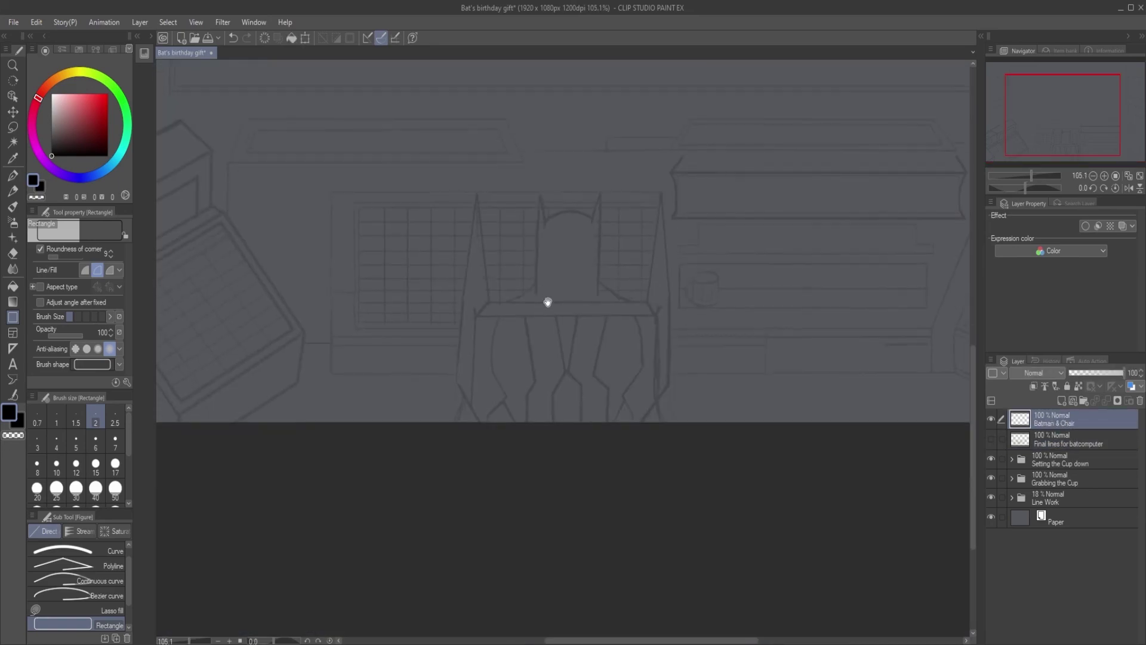
pyautogui.click(14, 175)
pyautogui.scroll(4, 477, 201)
pyautogui.click(476, 184)
pyautogui.moveTo(476, 418); pyautogui.dragTo(512, 203)
pyautogui.keyDown('shift'); pyautogui.click(468, 371); pyautogui.keyUp('shift')
pyautogui.keyDown('shift'); pyautogui.click(521, 455); pyautogui.keyUp('shift')
pyautogui.moveTo(521, 456); pyautogui.dragTo(530, 573)
pyautogui.keyDown('shift'); pyautogui.click(546, 316); pyautogui.keyUp('shift')
pyautogui.keyDown('shift'); pyautogui.click(514, 354); pyautogui.keyUp('shift')
pyautogui.keyDown('shift'); pyautogui.click(510, 540); pyautogui.keyUp('shift')
# Ink the chair's right spike, using a horizontal guide line from the left spike's lower corner to match its height.
pyautogui.moveTo(561, 333); pyautogui.dragTo(413, 349)
pyautogui.click(732, 333)
pyautogui.keyDown('shift'); pyautogui.click(760, 103); pyautogui.keyUp('shift')
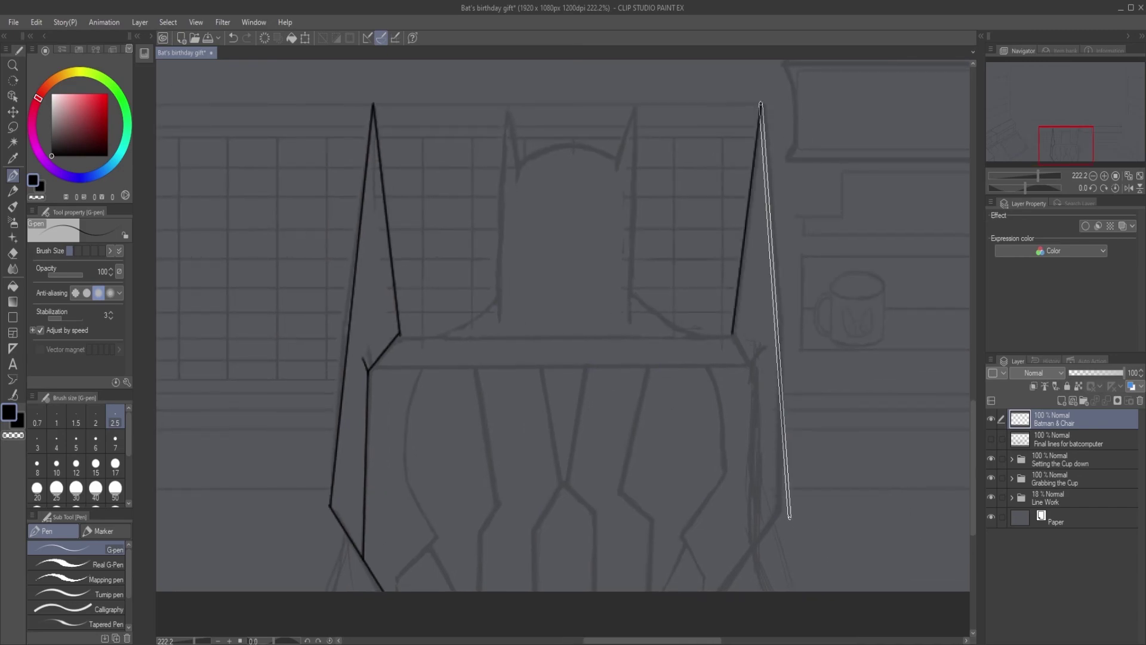
pyautogui.click(329, 504)
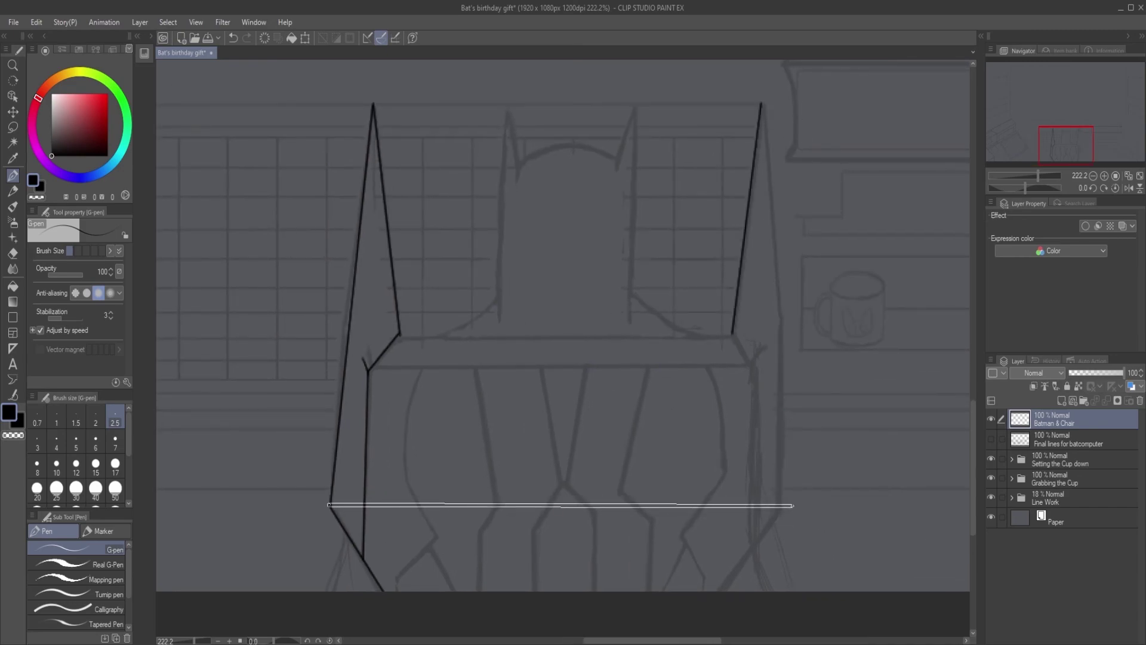
pyautogui.keyDown('shift'); pyautogui.click(792, 503); pyautogui.keyUp('shift')
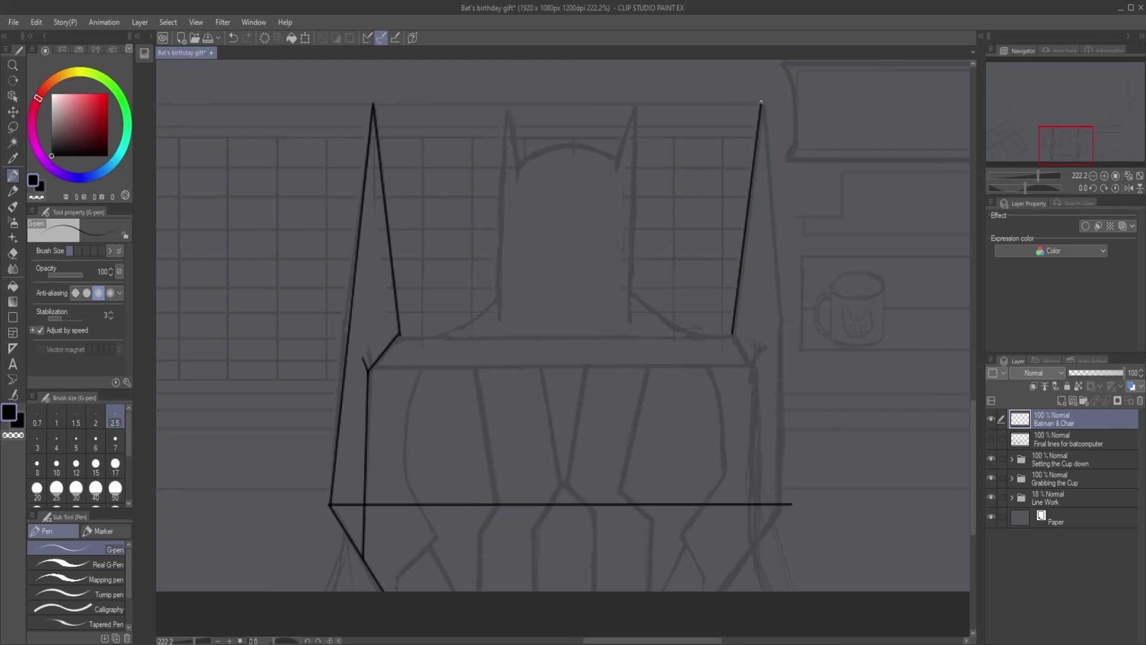
pyautogui.keyDown('shift'); pyautogui.click(760, 103); pyautogui.keyUp('shift')
# Erase the horizontal guide line and ink the right spike's lower diagonal edge down to the canvas bottom.
pyautogui.press('e')
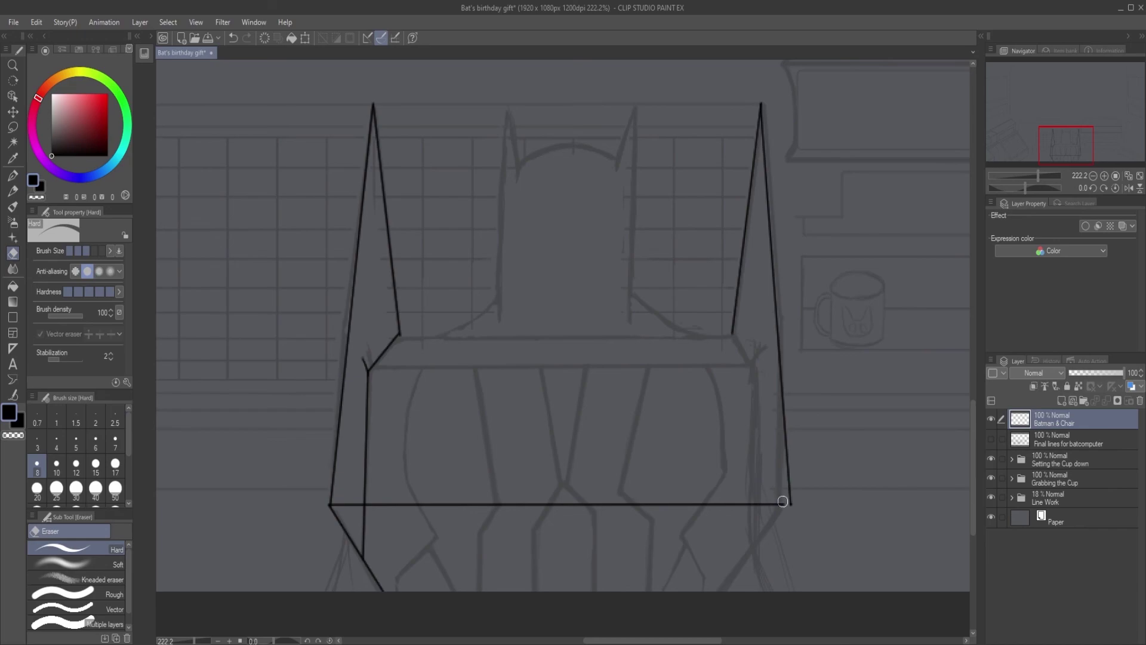
pyautogui.moveTo(709, 502); pyautogui.dragTo(421, 504)
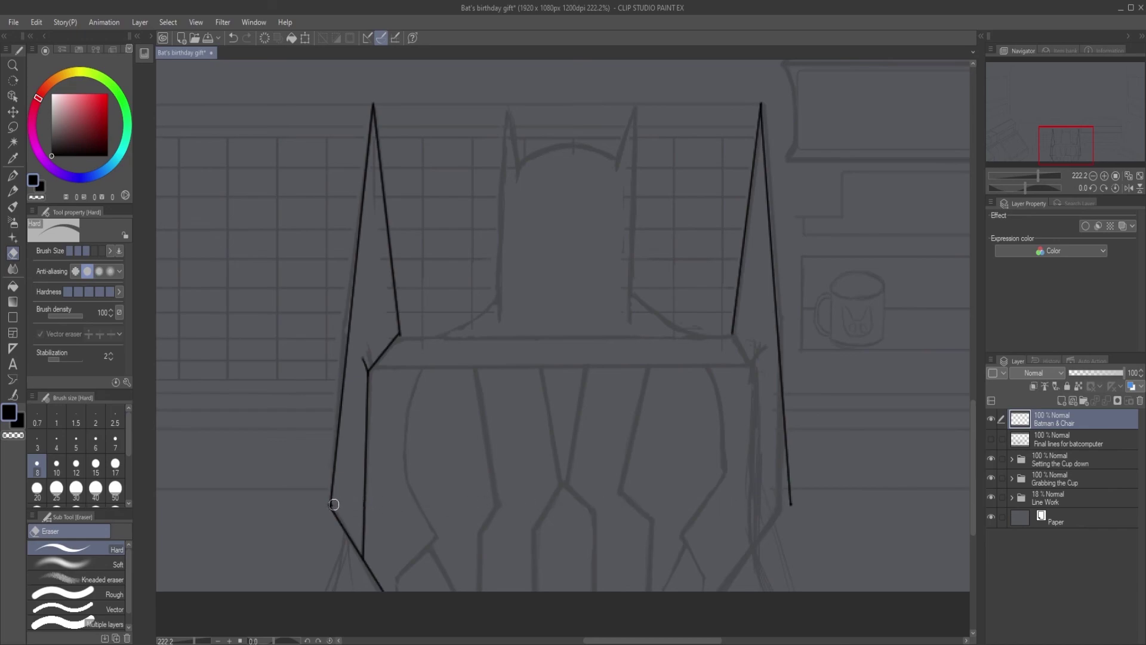
pyautogui.press('p')
pyautogui.scroll(4, 333, 506)
pyautogui.scroll(-4, 606, 456)
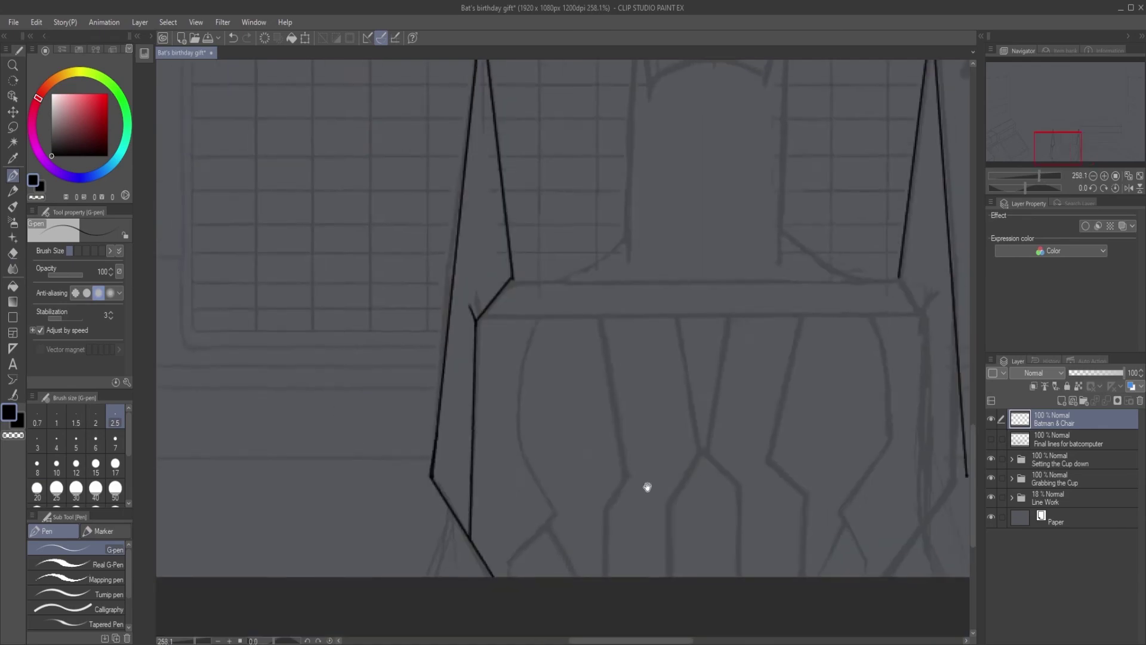
pyautogui.click(777, 448)
pyautogui.keyDown('shift'); pyautogui.click(695, 556); pyautogui.keyUp('shift')
pyautogui.hotkey('ctrl', 'z')
pyautogui.keyDown('shift'); pyautogui.click(706, 567); pyautogui.keyUp('shift')
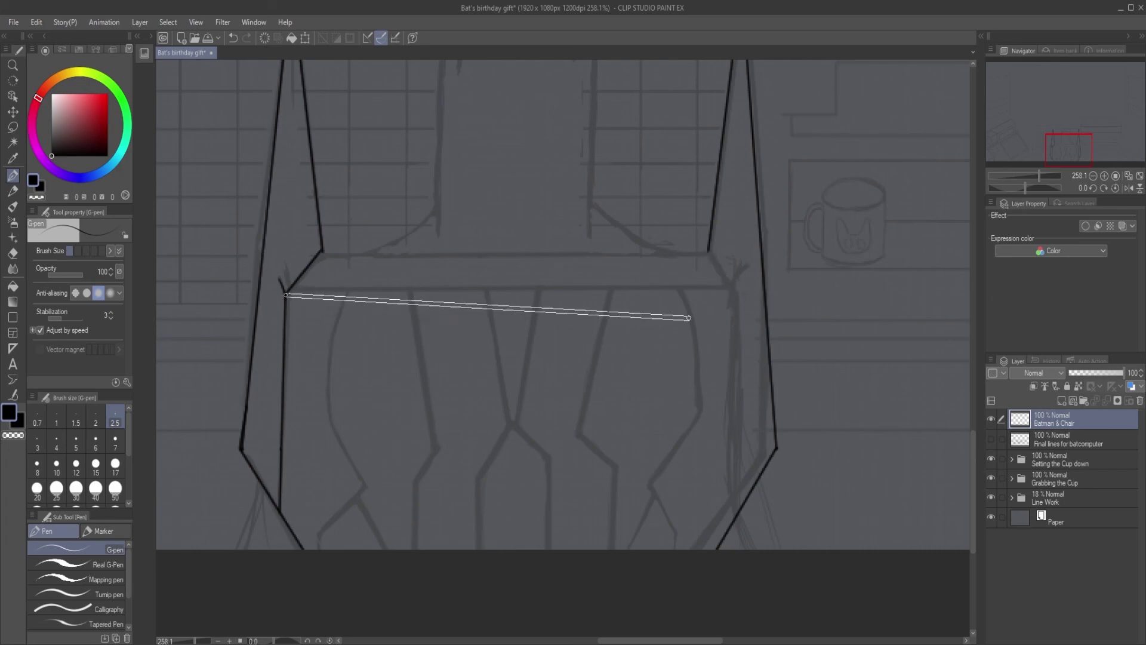
# Ink the chair's horizontal crossbar between the spikes, with its slanted right end and the vertical edge below it.
pyautogui.keyDown('shift'); pyautogui.click(733, 293); pyautogui.keyUp('shift')
pyautogui.hotkey('ctrl', 'z')
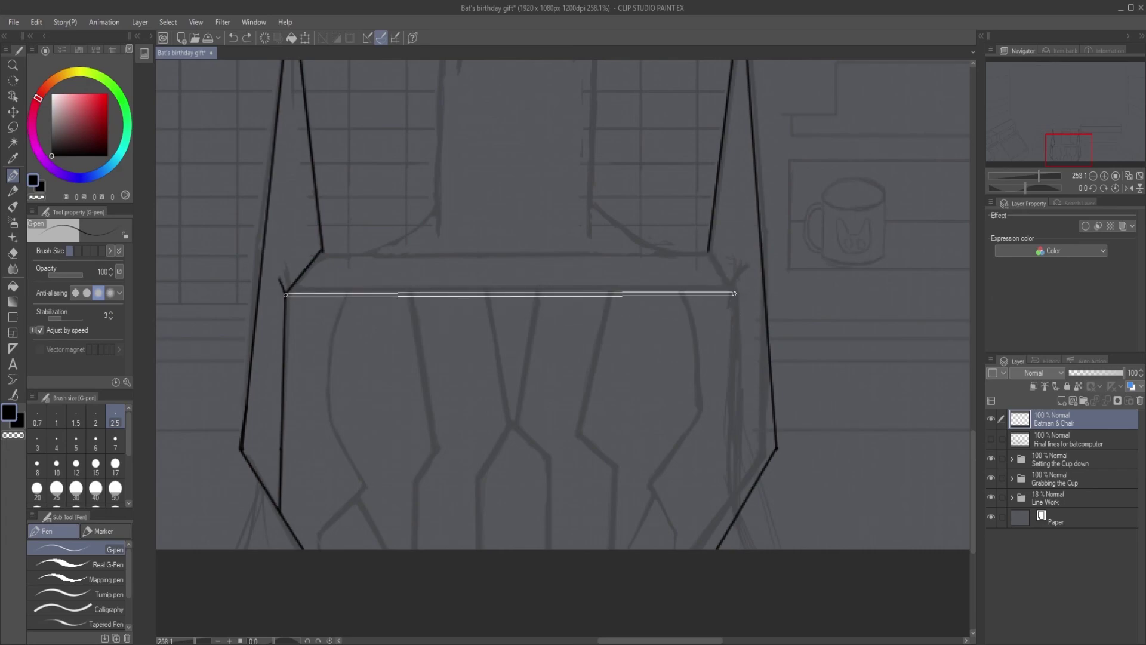
pyautogui.keyDown('shift'); pyautogui.click(736, 295); pyautogui.keyUp('shift')
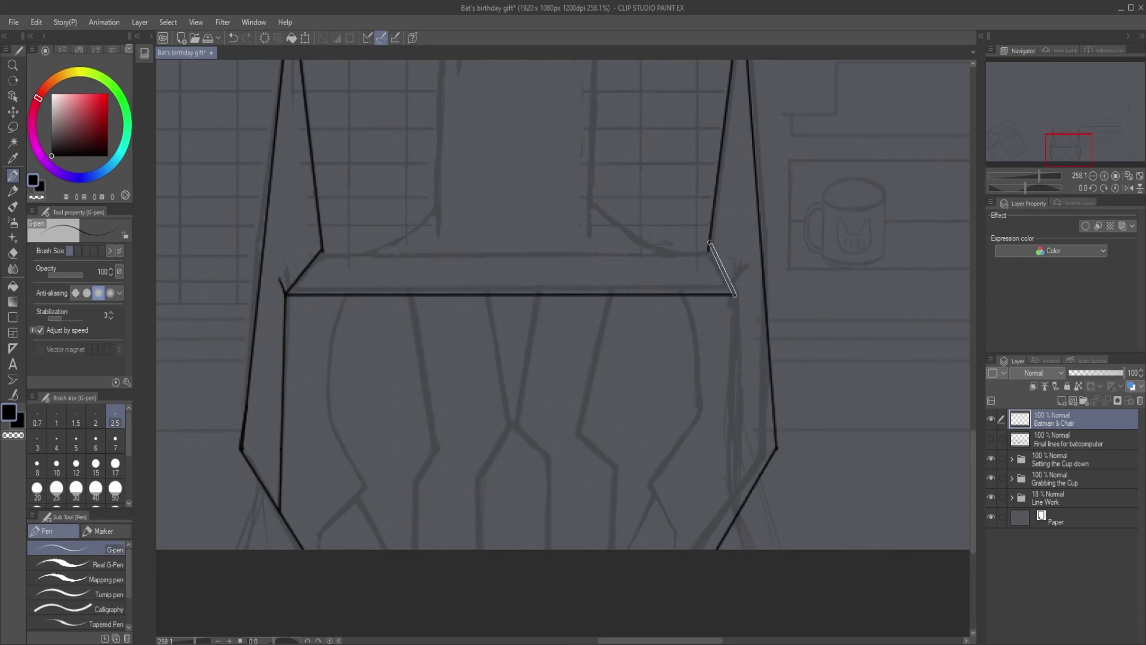
pyautogui.keyDown('shift'); pyautogui.click(707, 251); pyautogui.keyUp('shift')
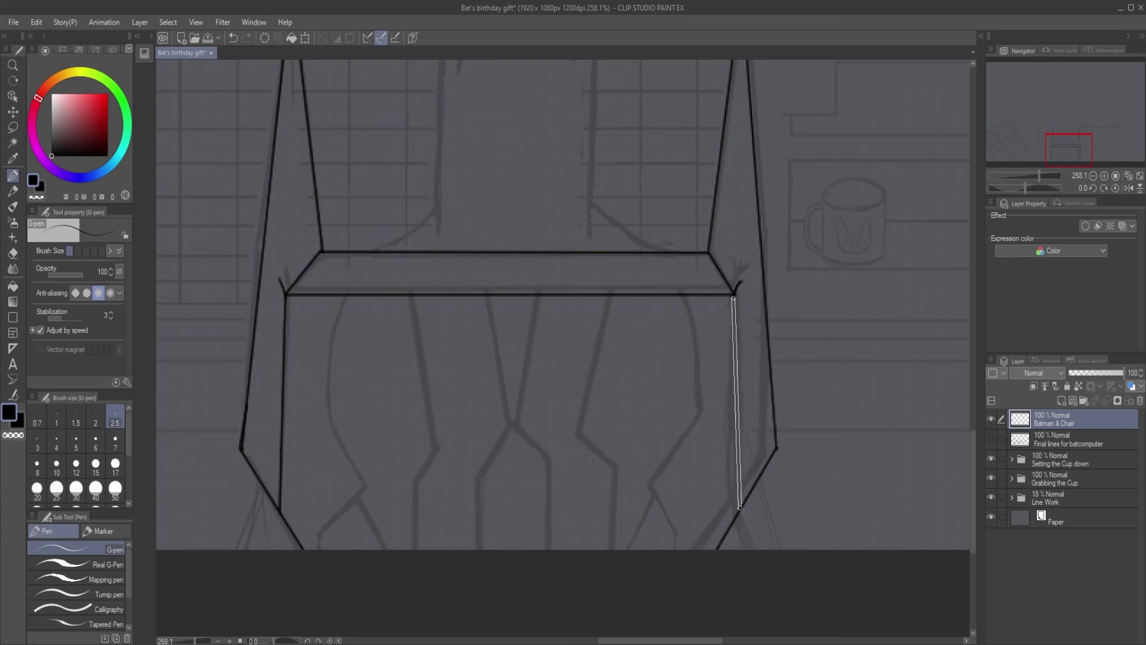
pyautogui.keyDown('shift'); pyautogui.click(734, 521); pyautogui.keyUp('shift')
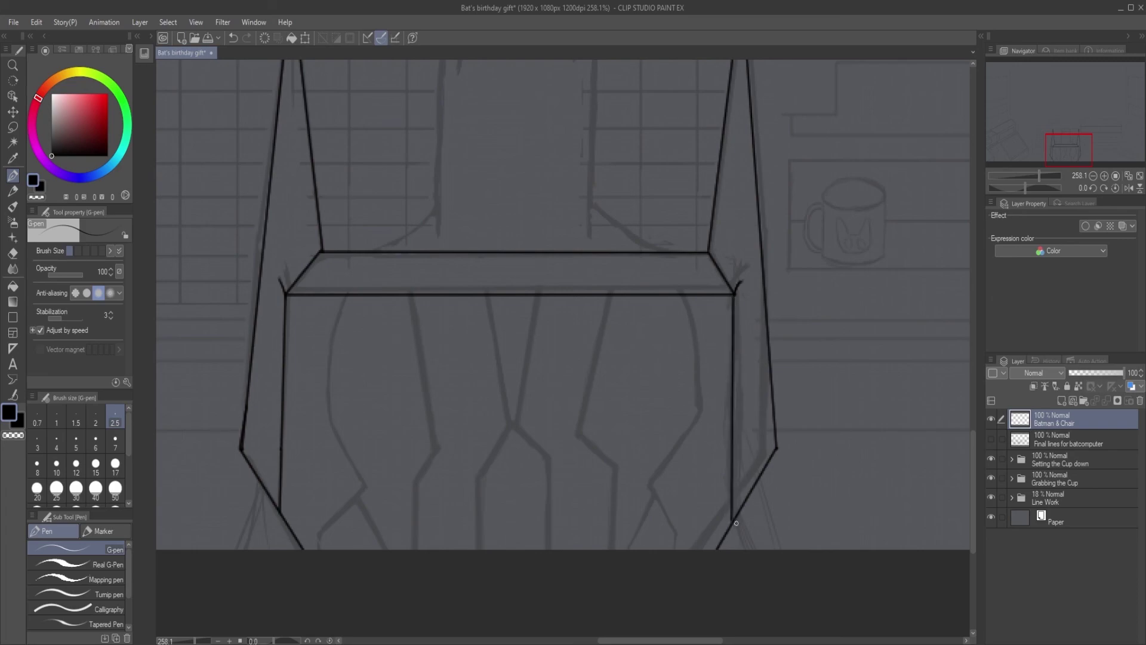
pyautogui.scroll(5, 734, 520)
pyautogui.scroll(-4, 760, 519)
pyautogui.moveTo(732, 466); pyautogui.dragTo(749, 444)
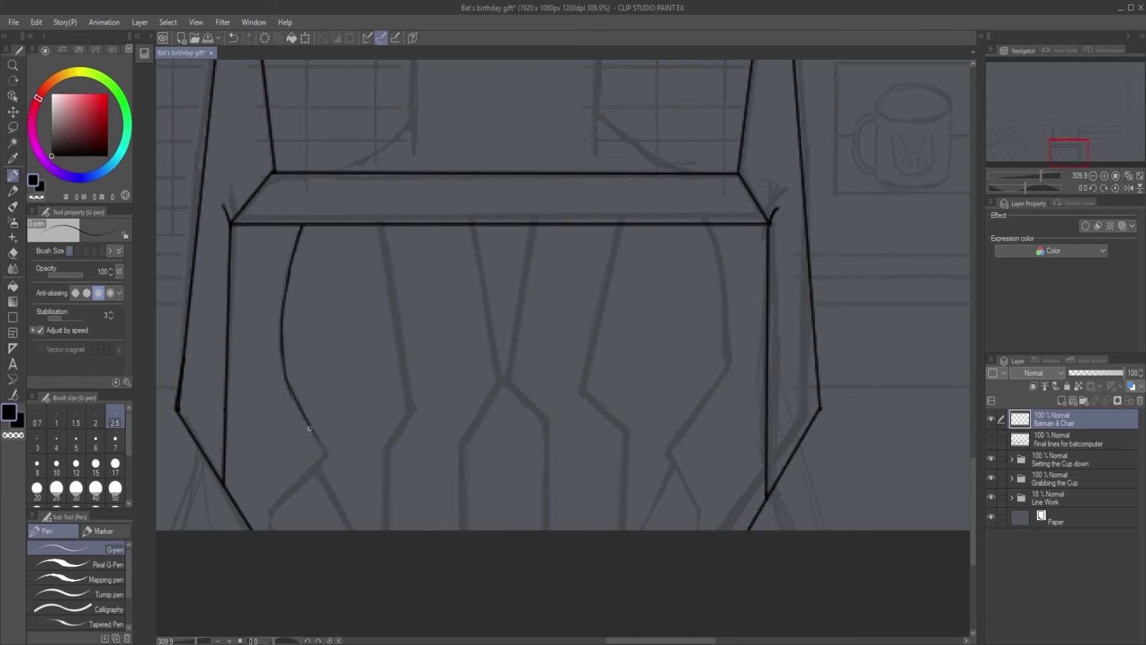
# Ink the two leftmost folds below the crossbar, one curved with a pointed kink and one straight and angled.
pyautogui.moveTo(297, 494); pyautogui.dragTo(341, 341)
pyautogui.keyDown('shift'); pyautogui.click(315, 356); pyautogui.keyUp('shift')
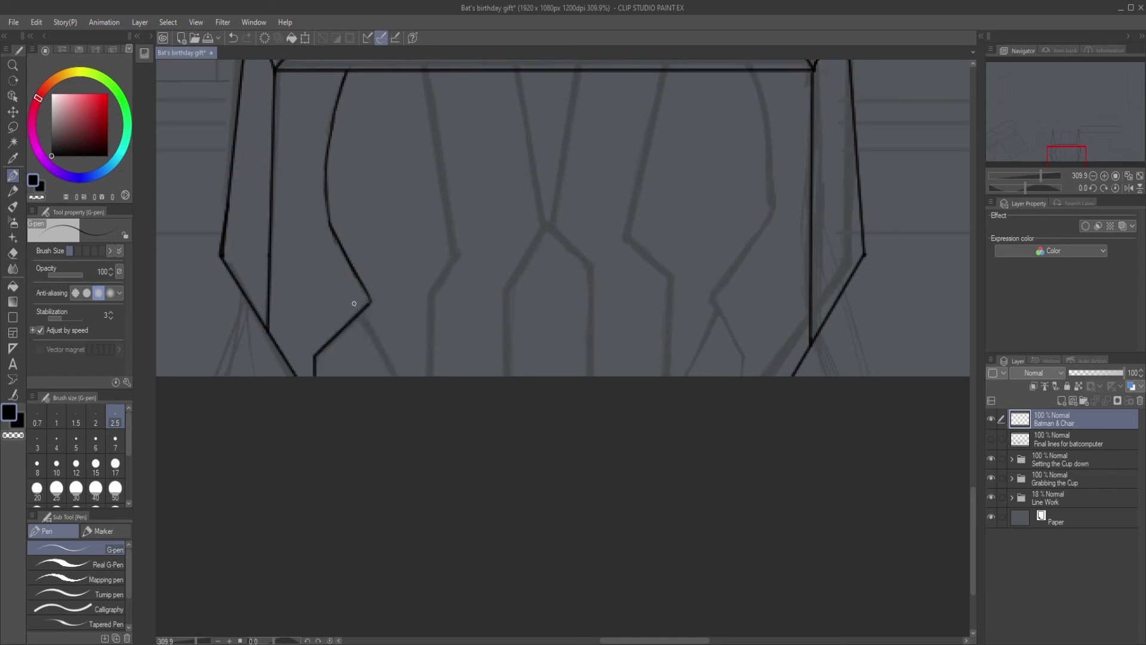
pyautogui.scroll(1, 406, 388)
pyautogui.click(406, 138)
pyautogui.keyDown('shift'); pyautogui.click(439, 319); pyautogui.keyUp('shift')
pyautogui.keyDown('shift'); pyautogui.click(409, 354); pyautogui.keyUp('shift')
# Ink the central V-shaped fold below the crossbar, with its left branch angling down to the canvas bottom.
pyautogui.scroll(1, 409, 460)
pyautogui.click(461, 179)
pyautogui.keyDown('shift'); pyautogui.click(488, 333); pyautogui.keyUp('shift')
pyautogui.keyDown('shift'); pyautogui.click(448, 395); pyautogui.keyUp('shift')
pyautogui.keyDown('shift'); pyautogui.click(447, 513); pyautogui.keyUp('shift')
pyautogui.click(525, 178)
pyautogui.keyDown('shift'); pyautogui.click(492, 333); pyautogui.keyUp('shift')
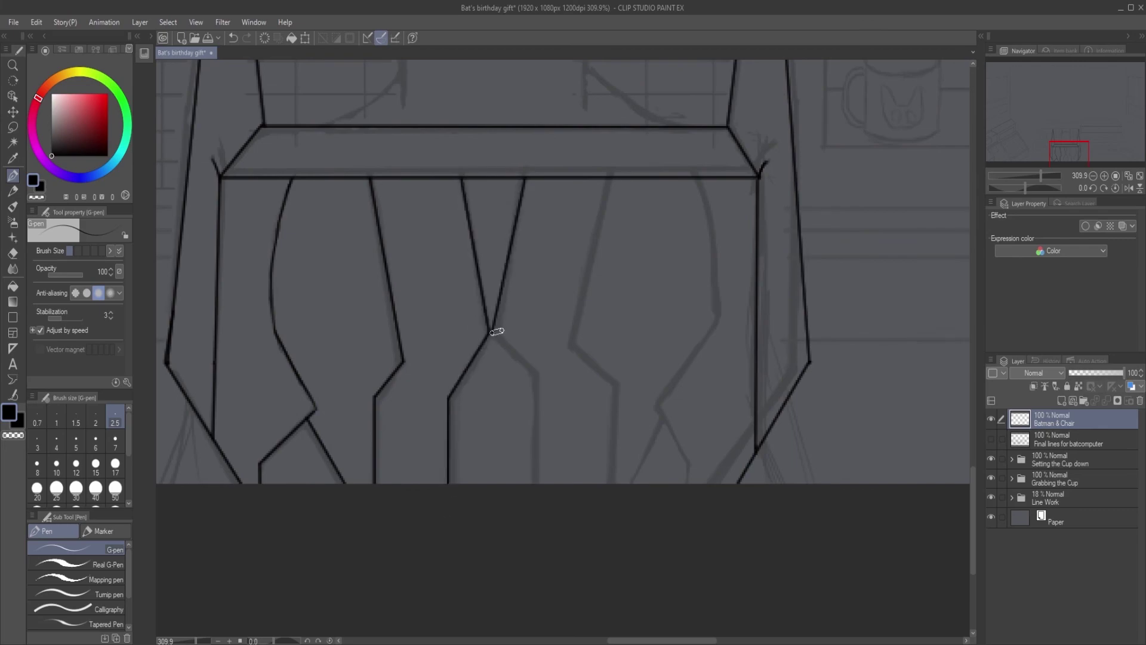